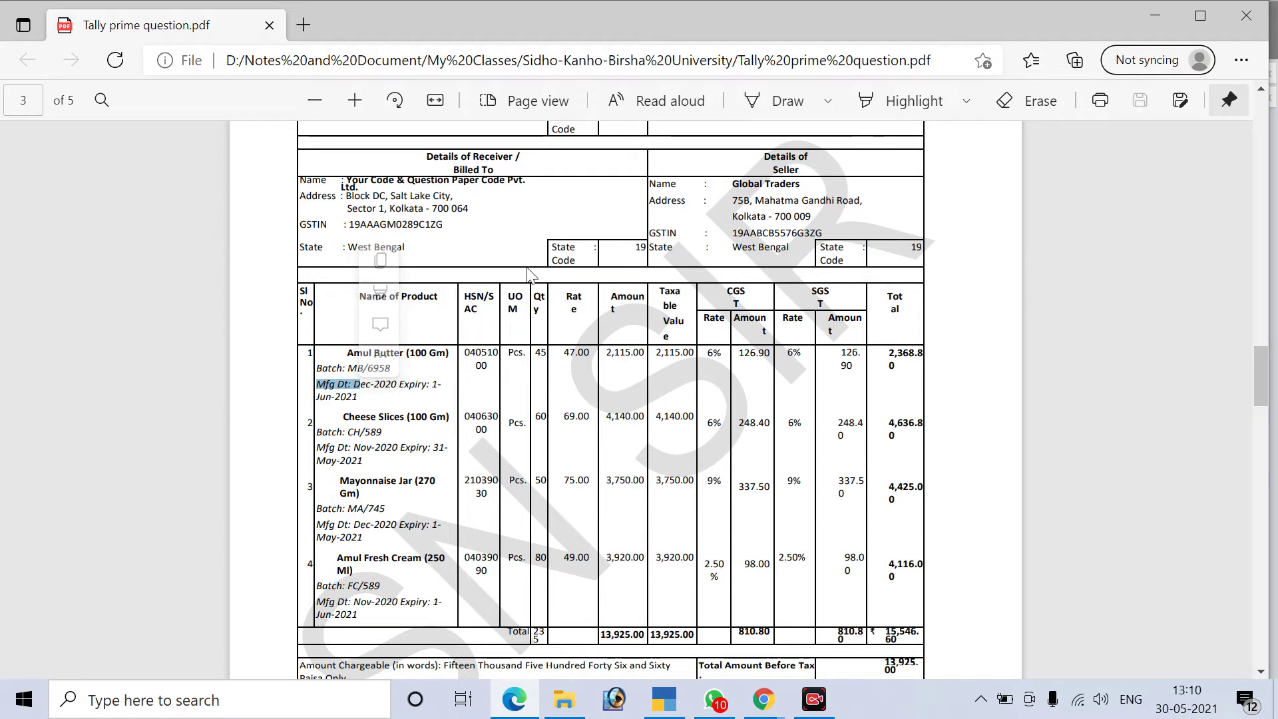
Scroll through the invoices in Tally prime question.pdf
scroll(644, 437, "down", 4)
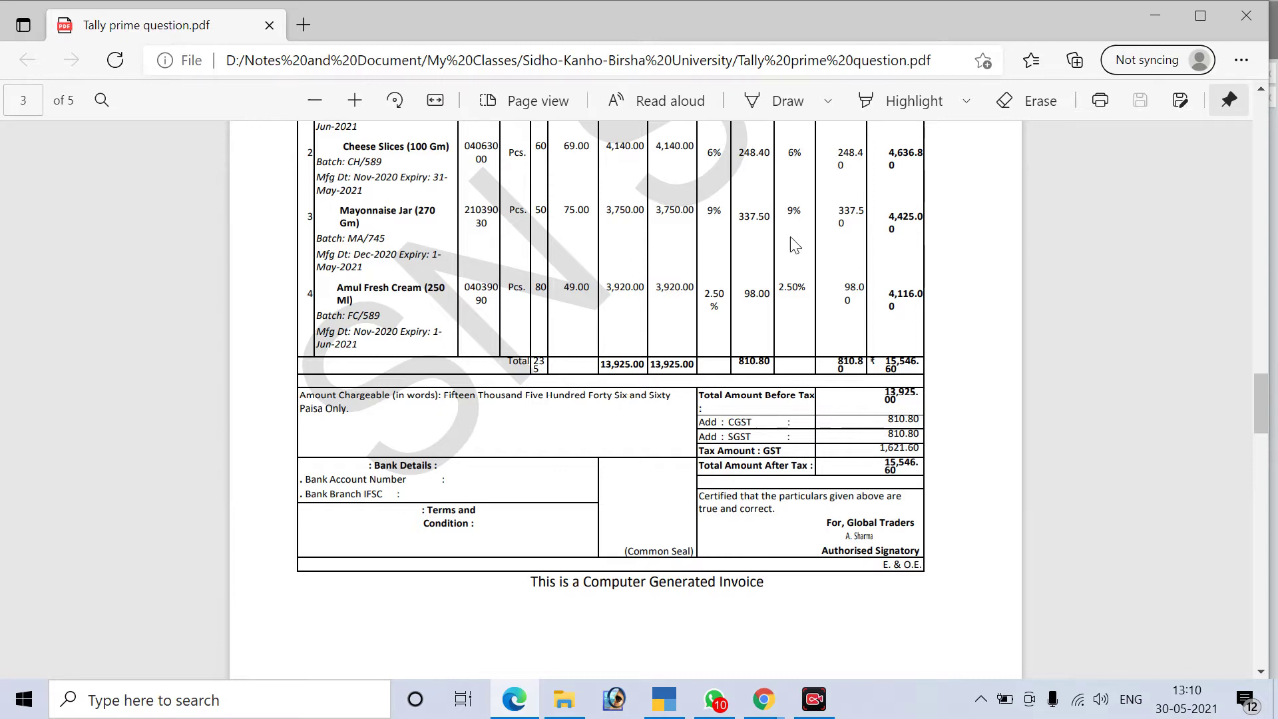
scroll(690, 342, "down", 4)
scroll(690, 342, "down", 7)
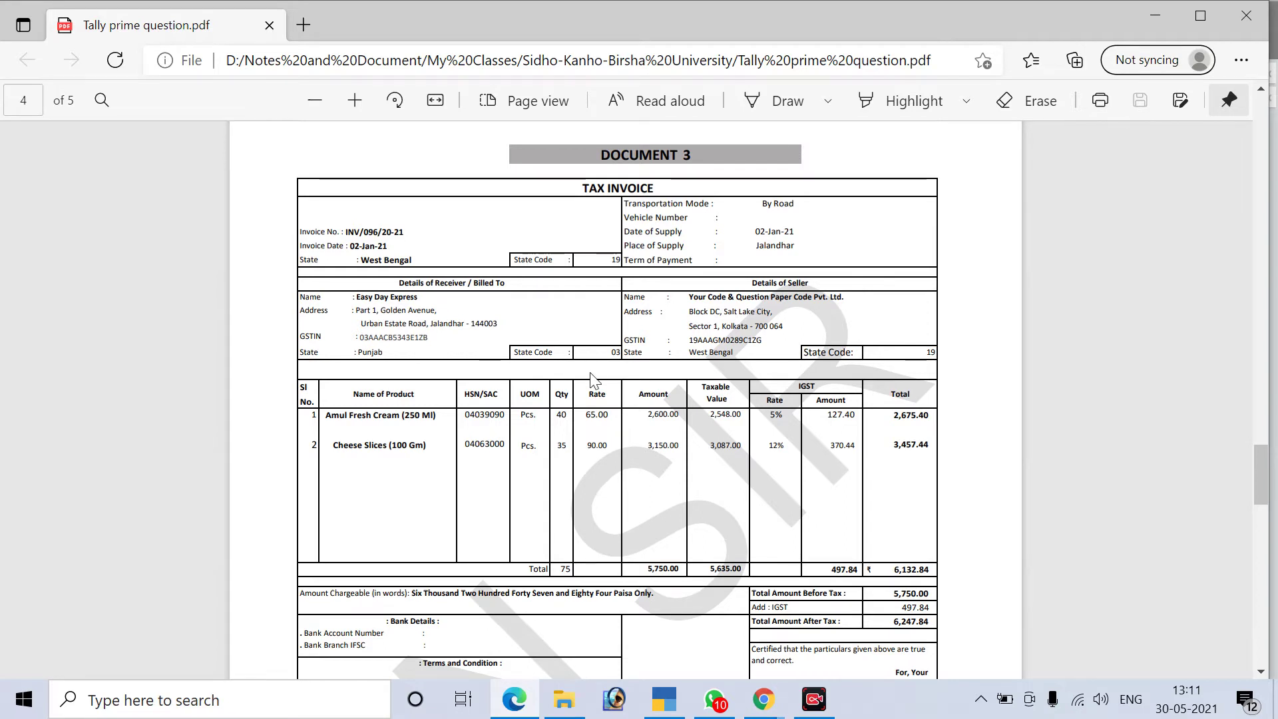
scroll(594, 381, "up", 14)
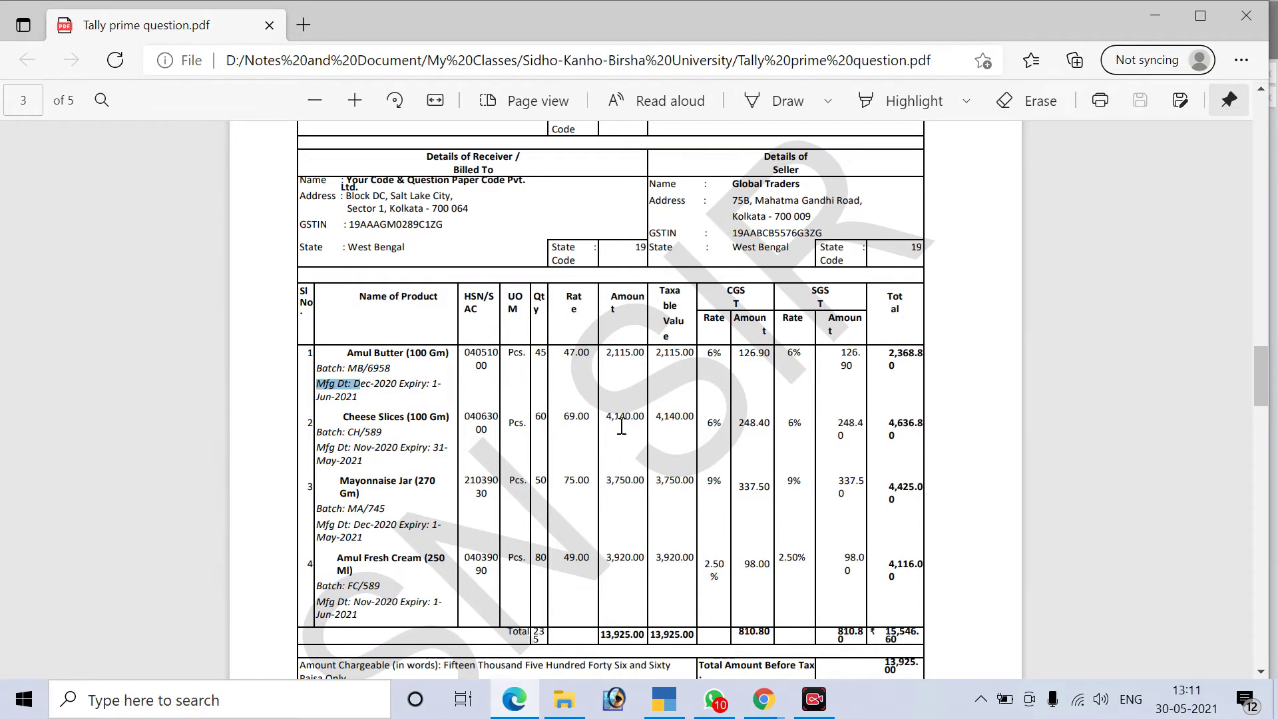
scroll(685, 219, "up", 3)
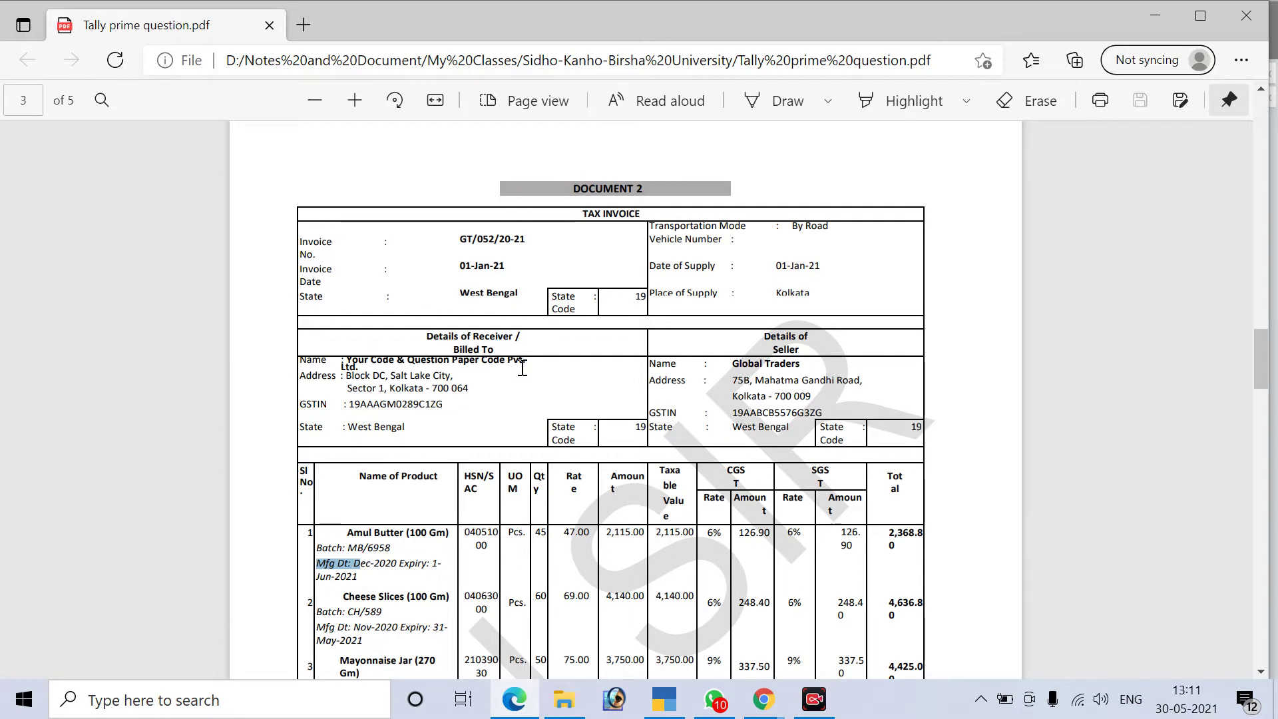
Highlight the receiver details, receiver name and Details of Seller headings, then move down a page
left_click_drag(426, 336, 509, 341)
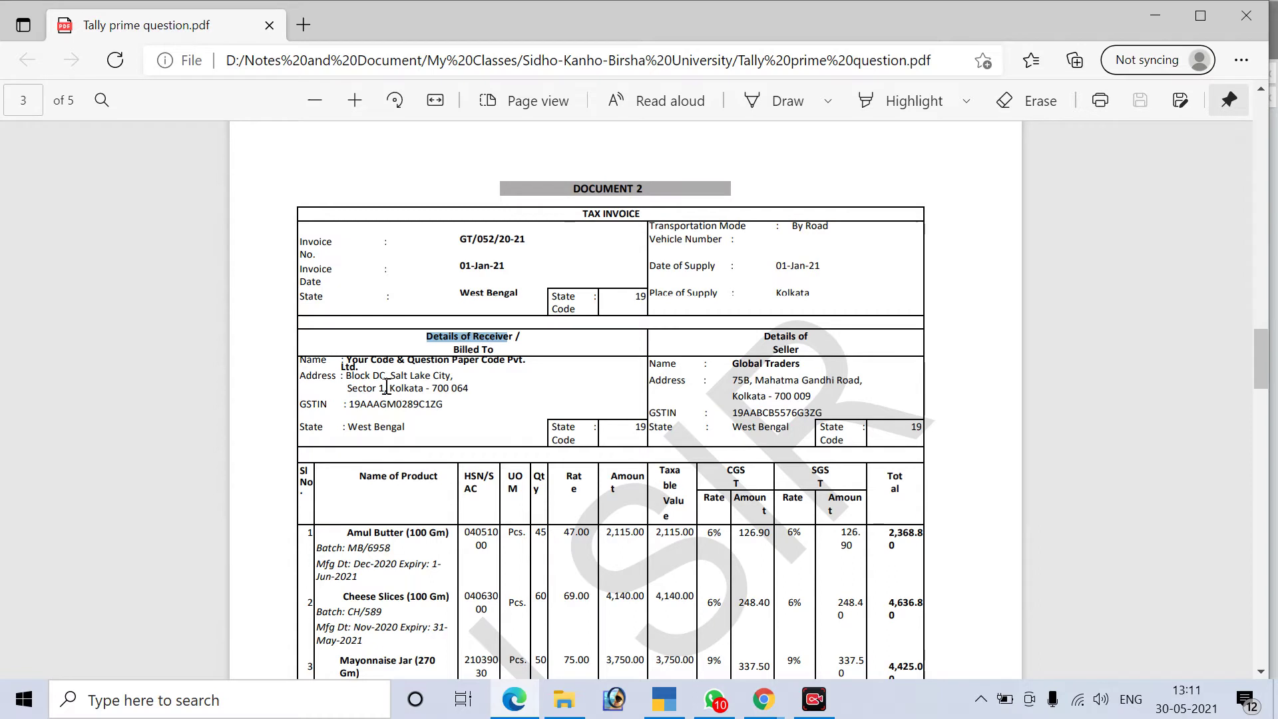
left_click(433, 377)
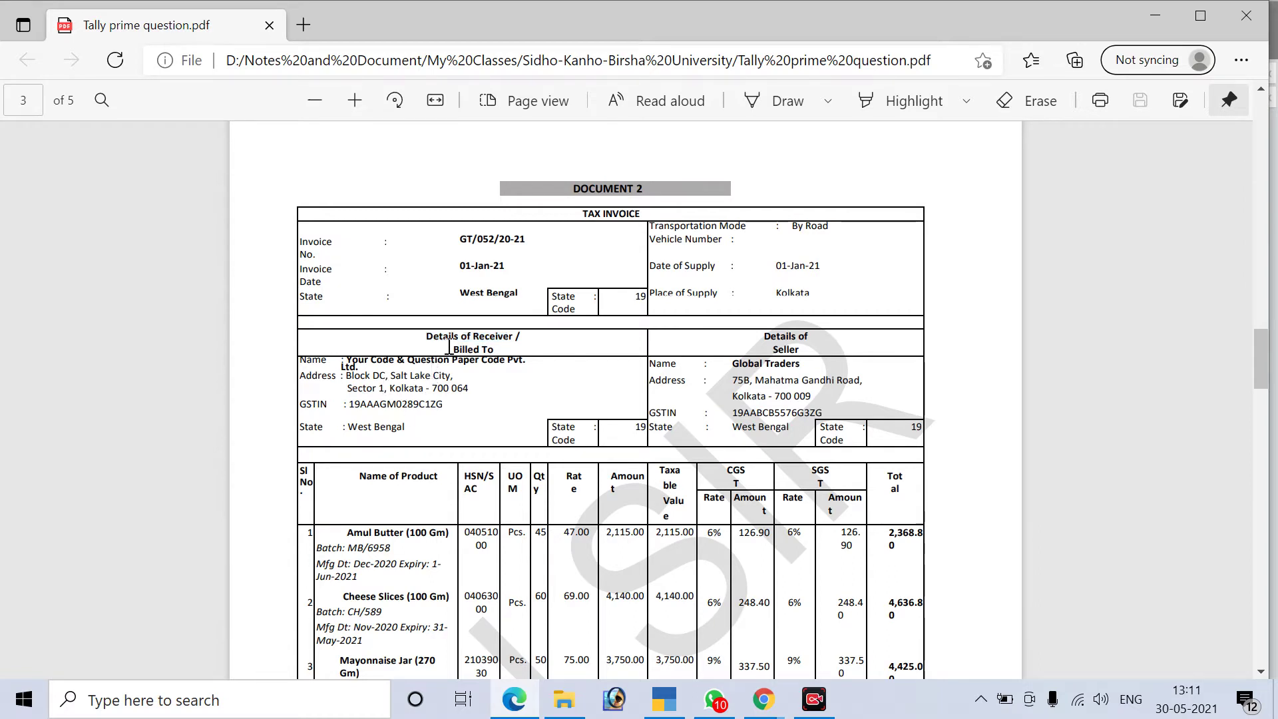
left_click_drag(361, 360, 409, 368)
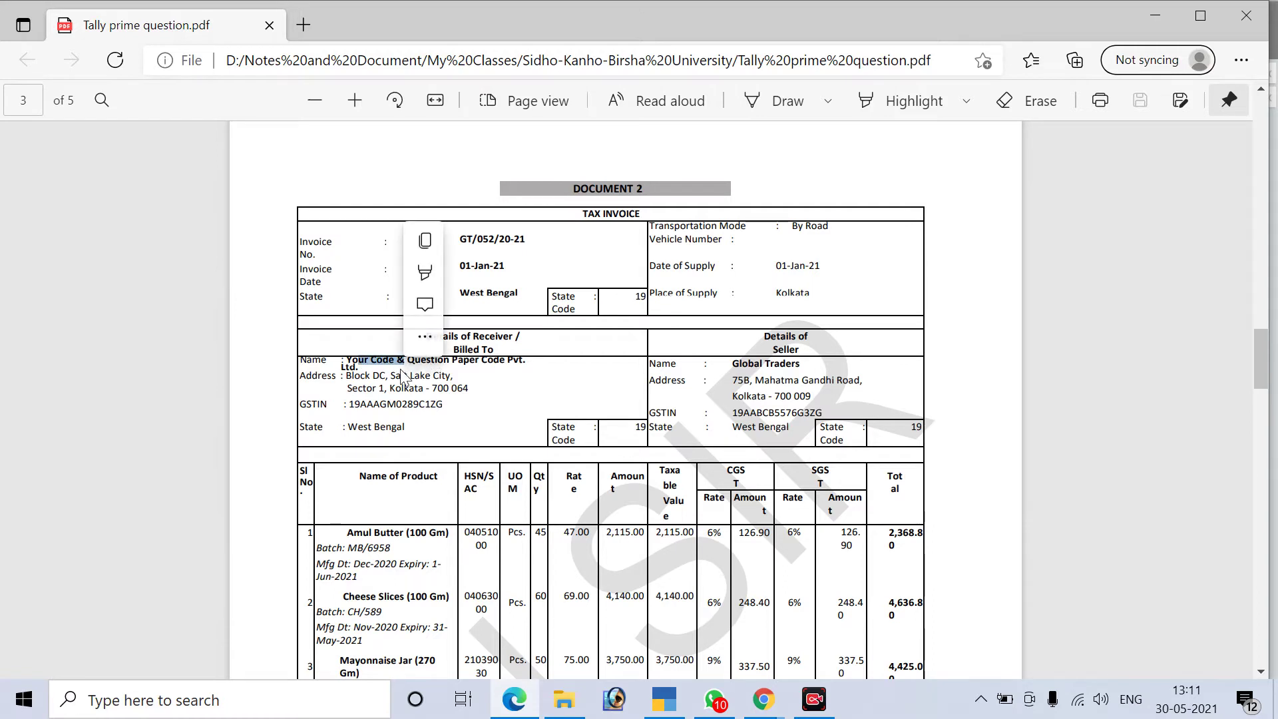
left_click(779, 339)
left_click_drag(779, 340, 777, 386)
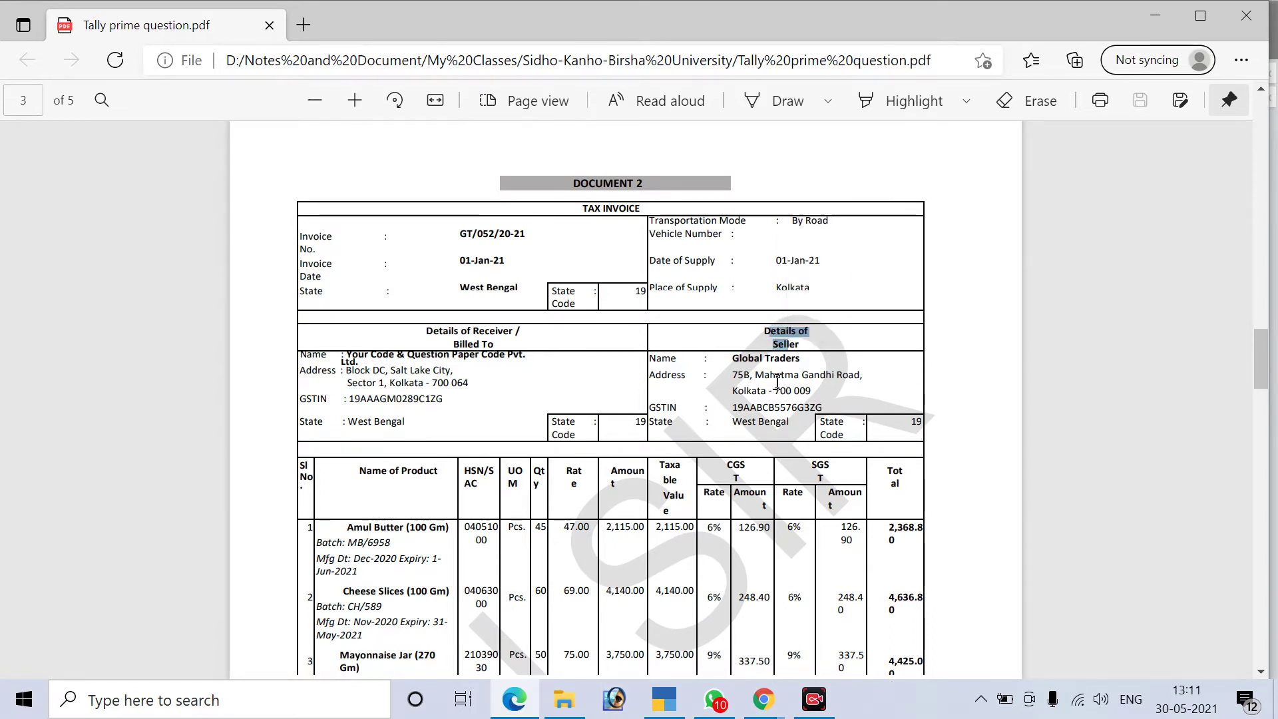
scroll(776, 380, "down", 12)
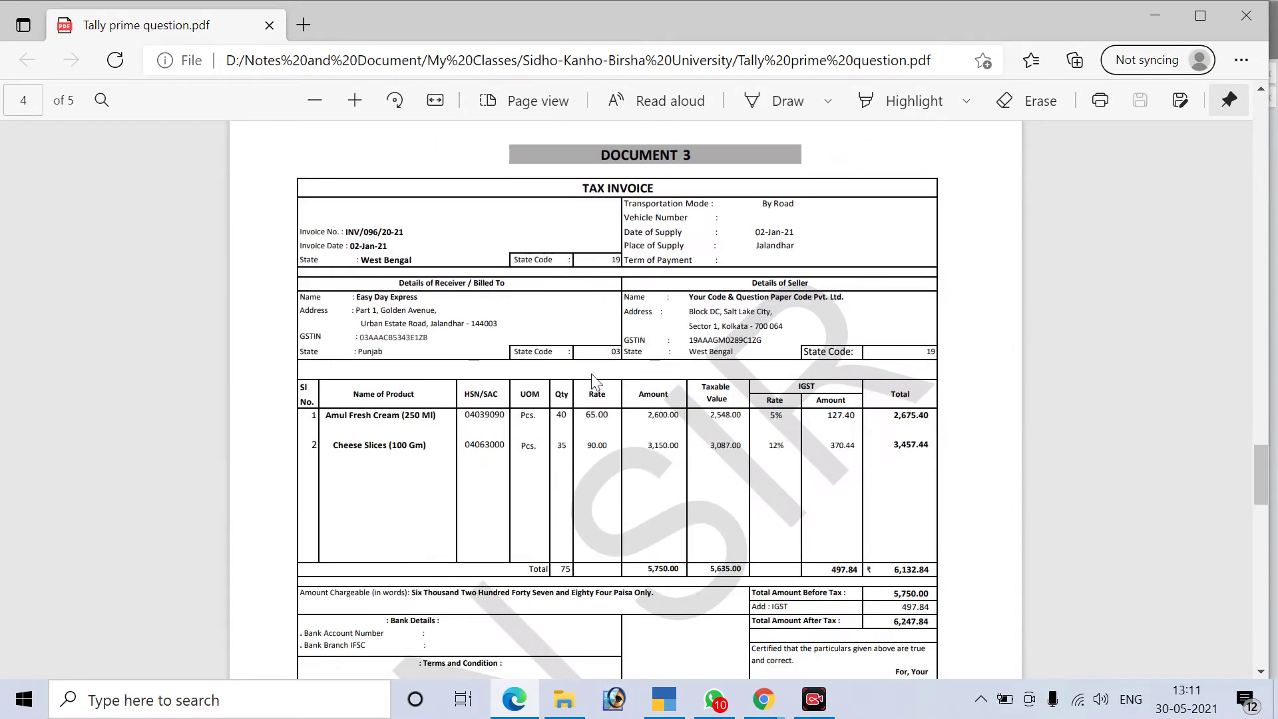
Select Document 3's receiver heading, the buyer name Easy Day Express and the seller company name
left_click_drag(400, 285, 517, 287)
left_click_drag(356, 296, 424, 300)
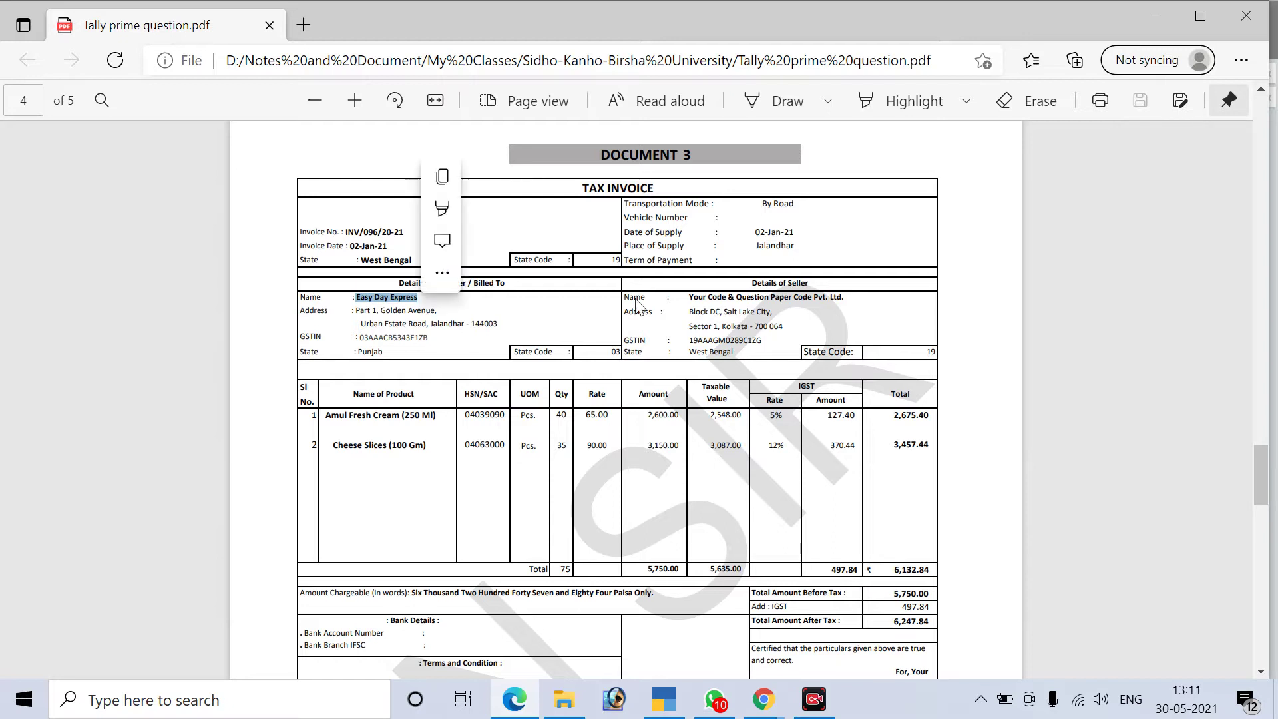
left_click_drag(689, 296, 724, 298)
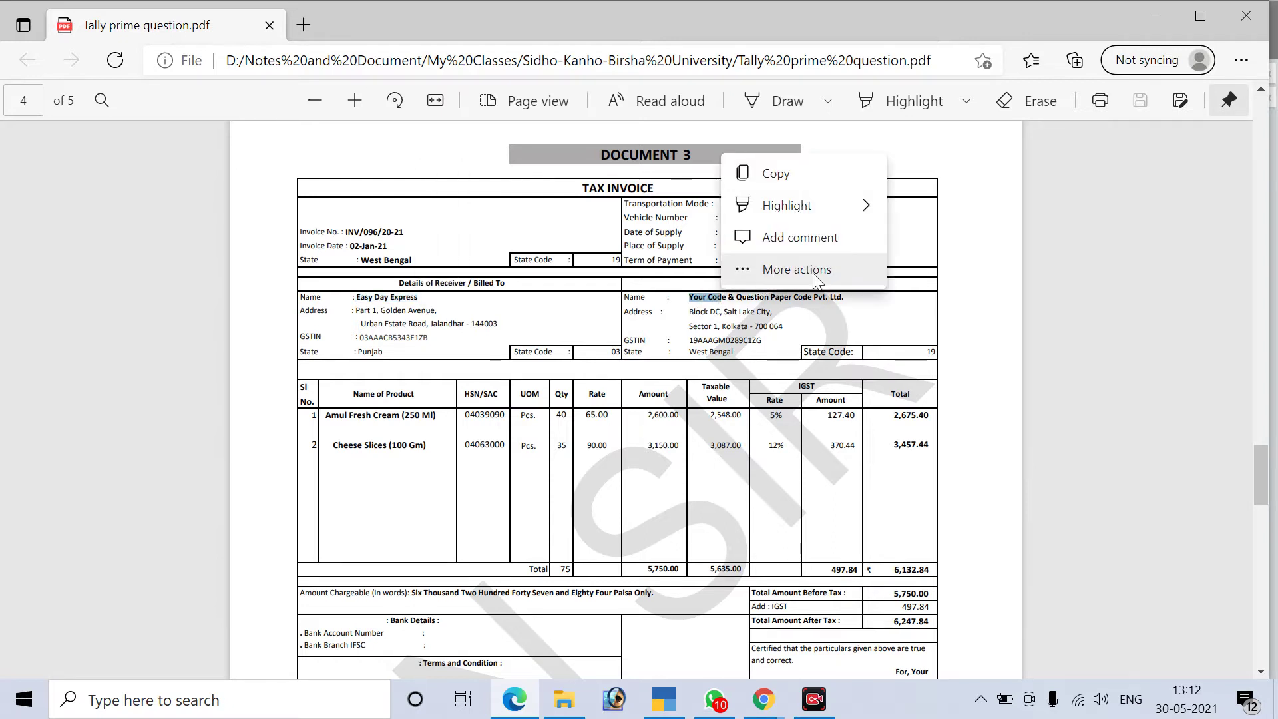
left_click(813, 273)
left_click(670, 320)
left_click(690, 303)
left_click_drag(691, 302, 827, 299)
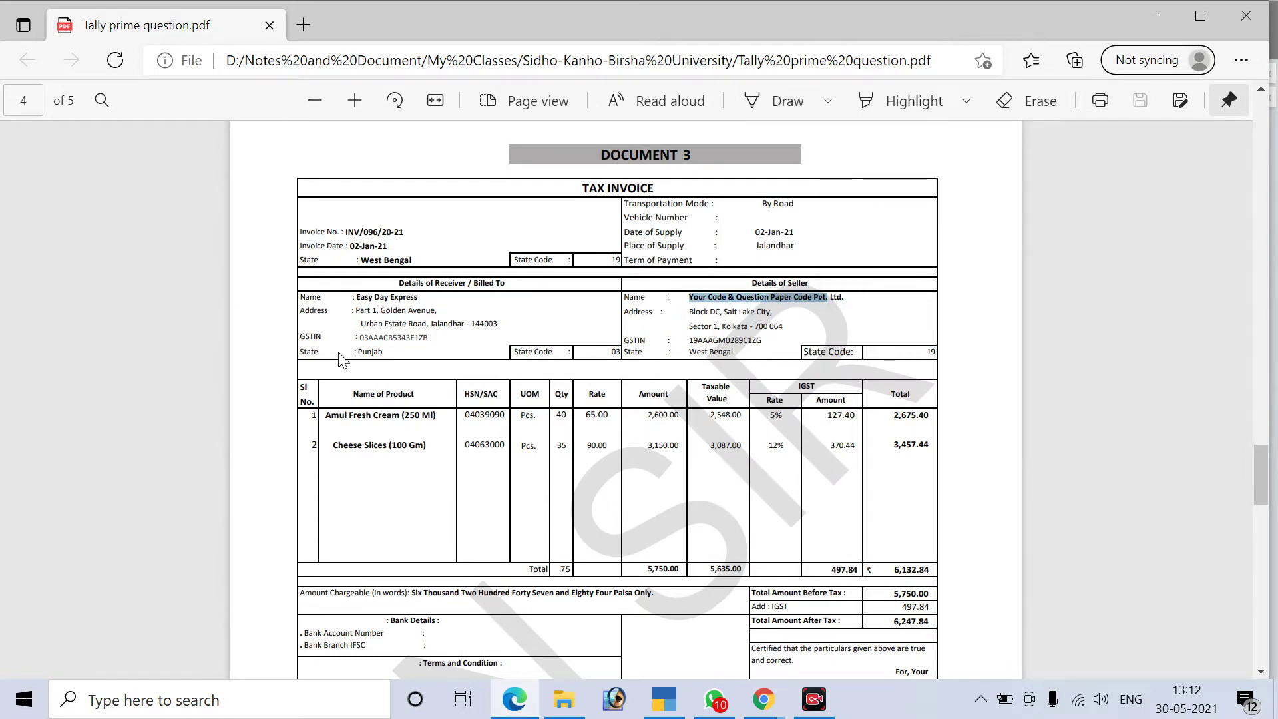
Leave the PDF for TallyPrime's Gateway of Tally
scroll(393, 310, "down", 1)
scroll(453, 324, "up", 1)
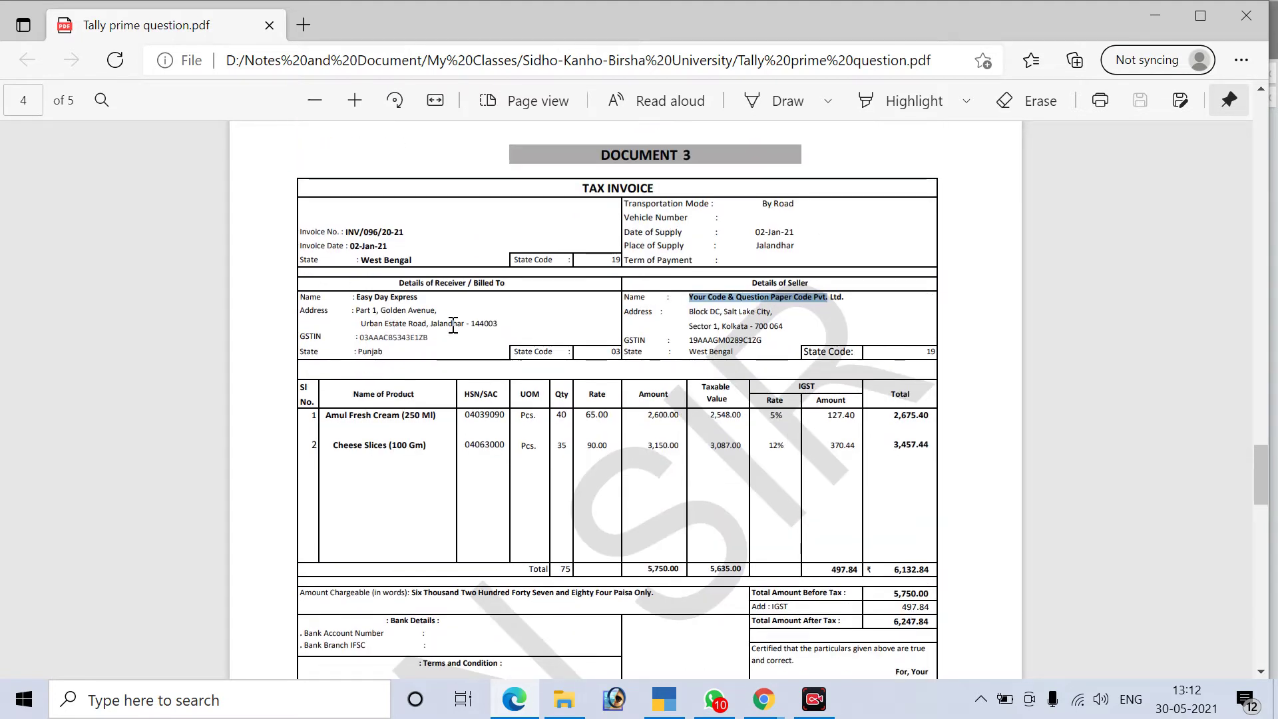
left_click(663, 699)
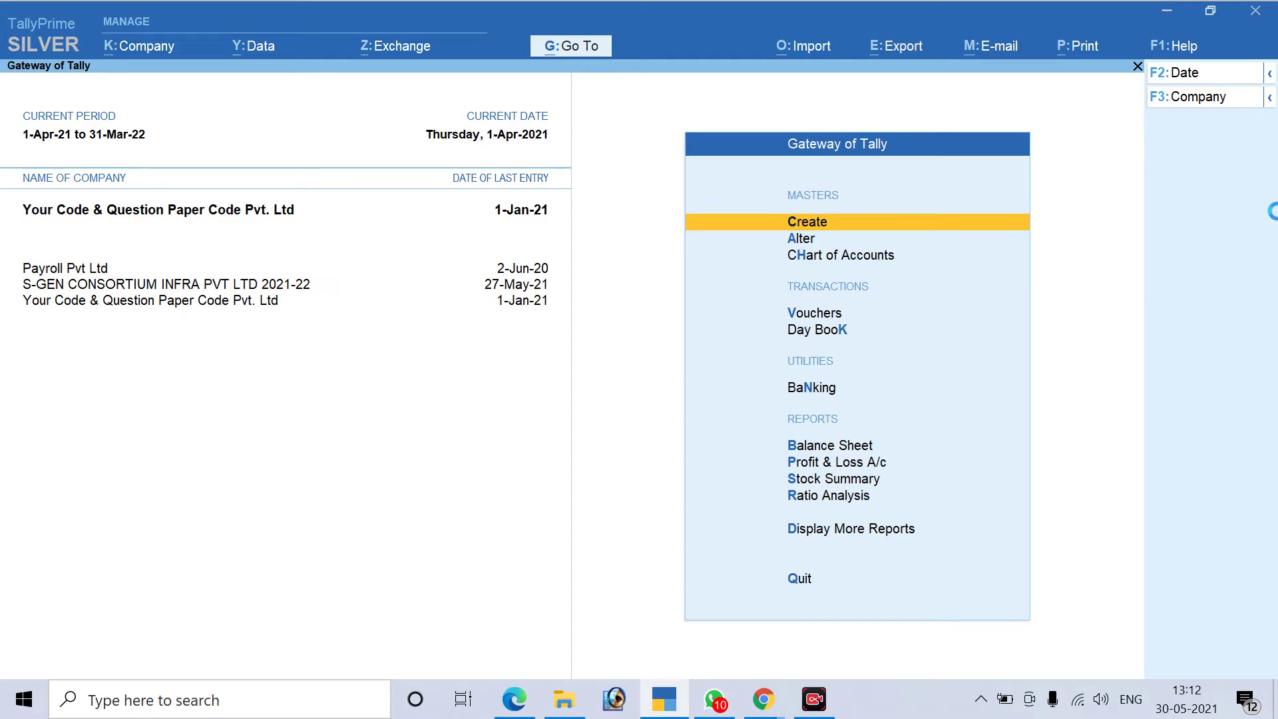
key("v")
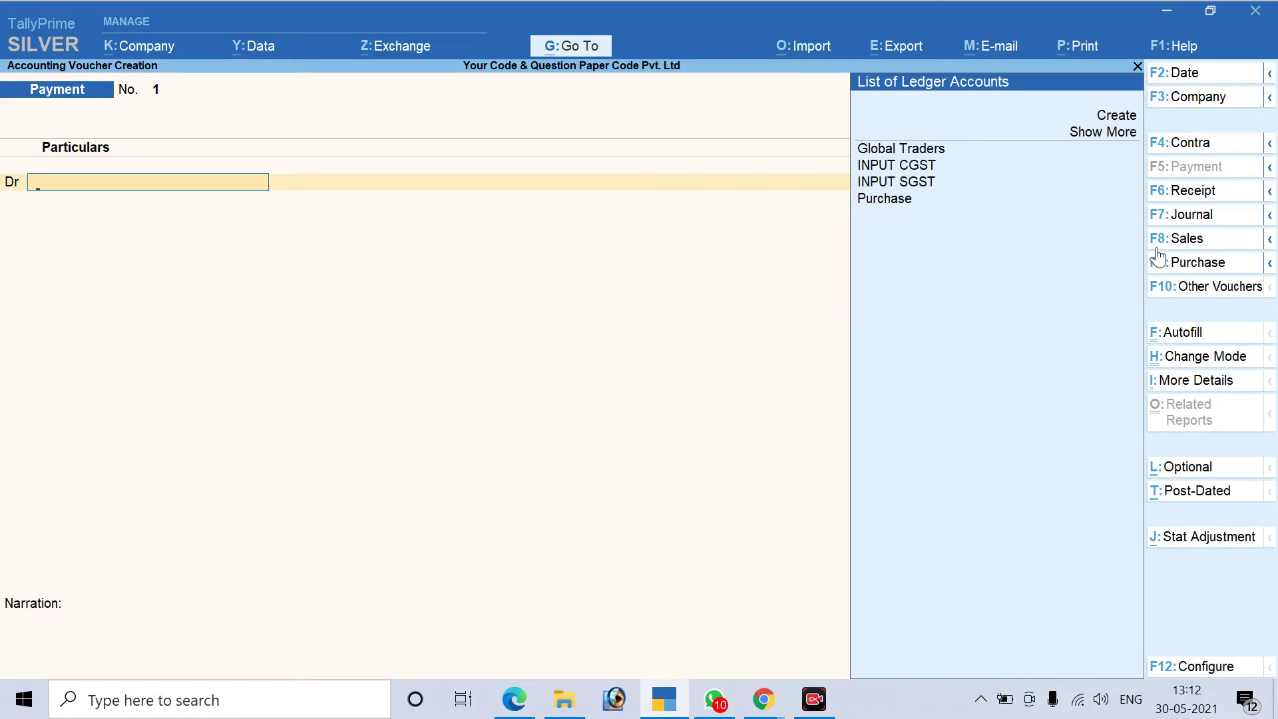
left_click(1188, 238)
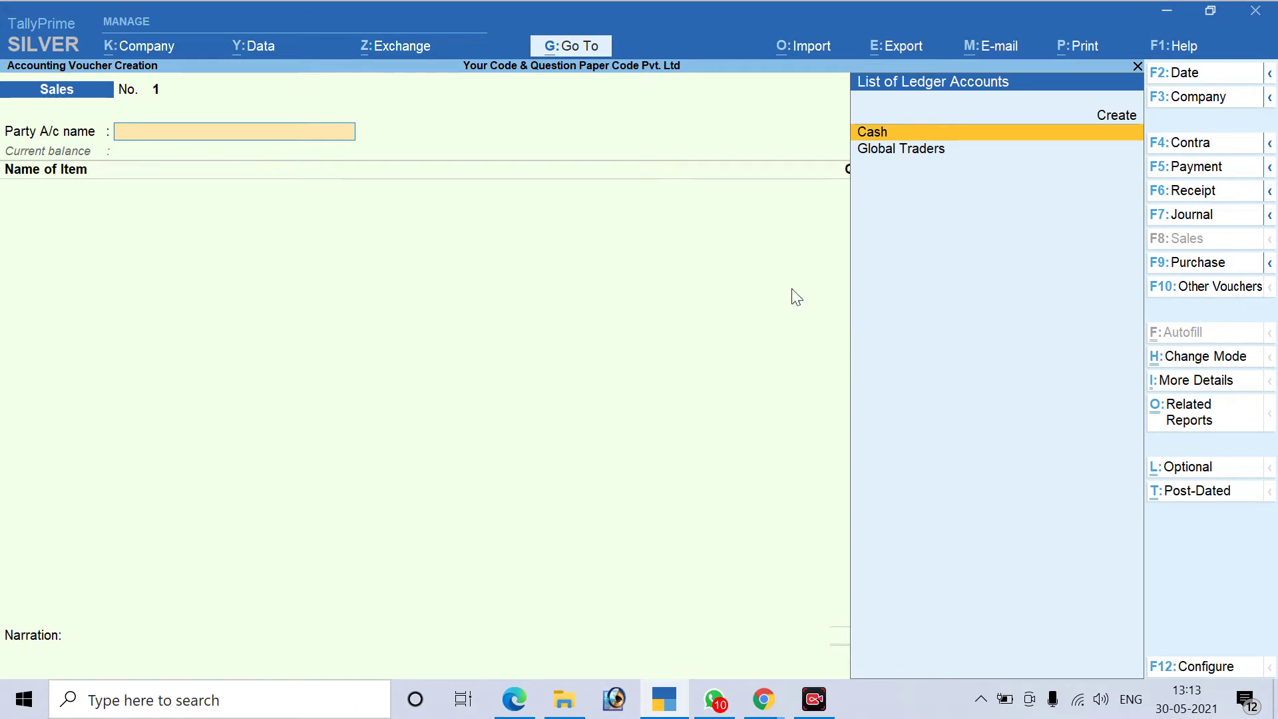
key("Escape")
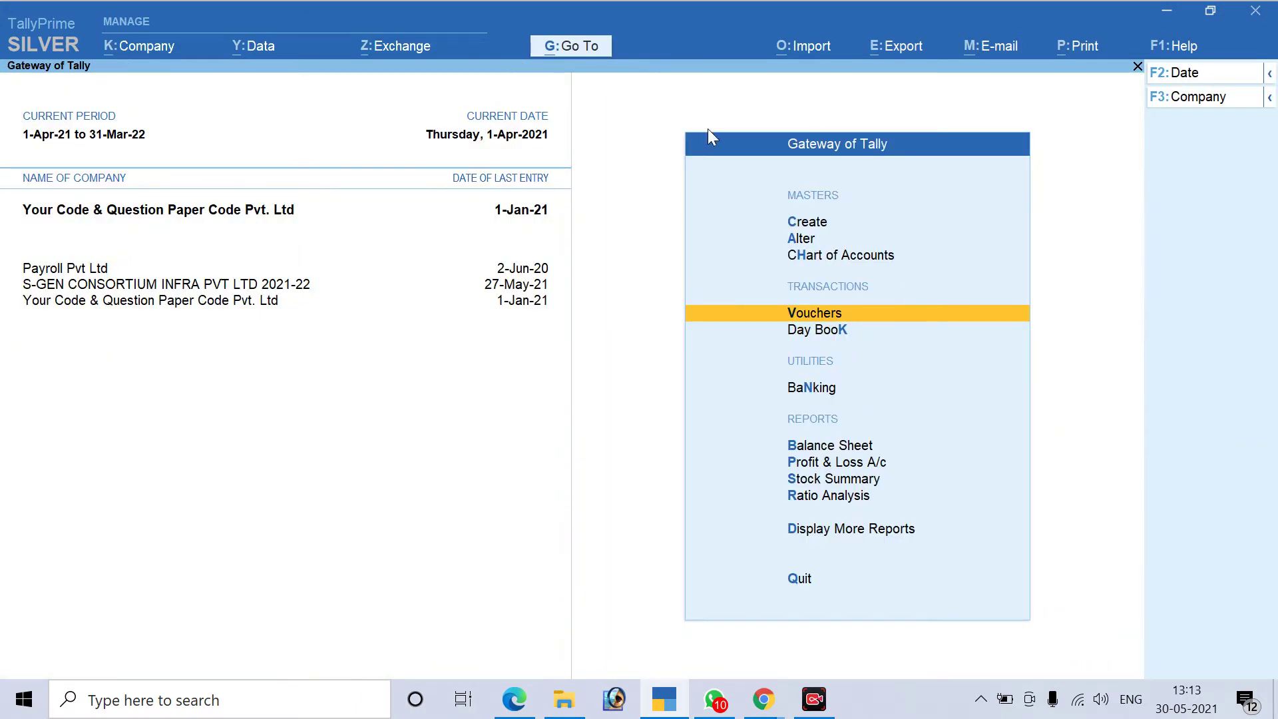
Open the Sales voucher type for alteration from the Gateway of Tally
mouse_move(814, 699)
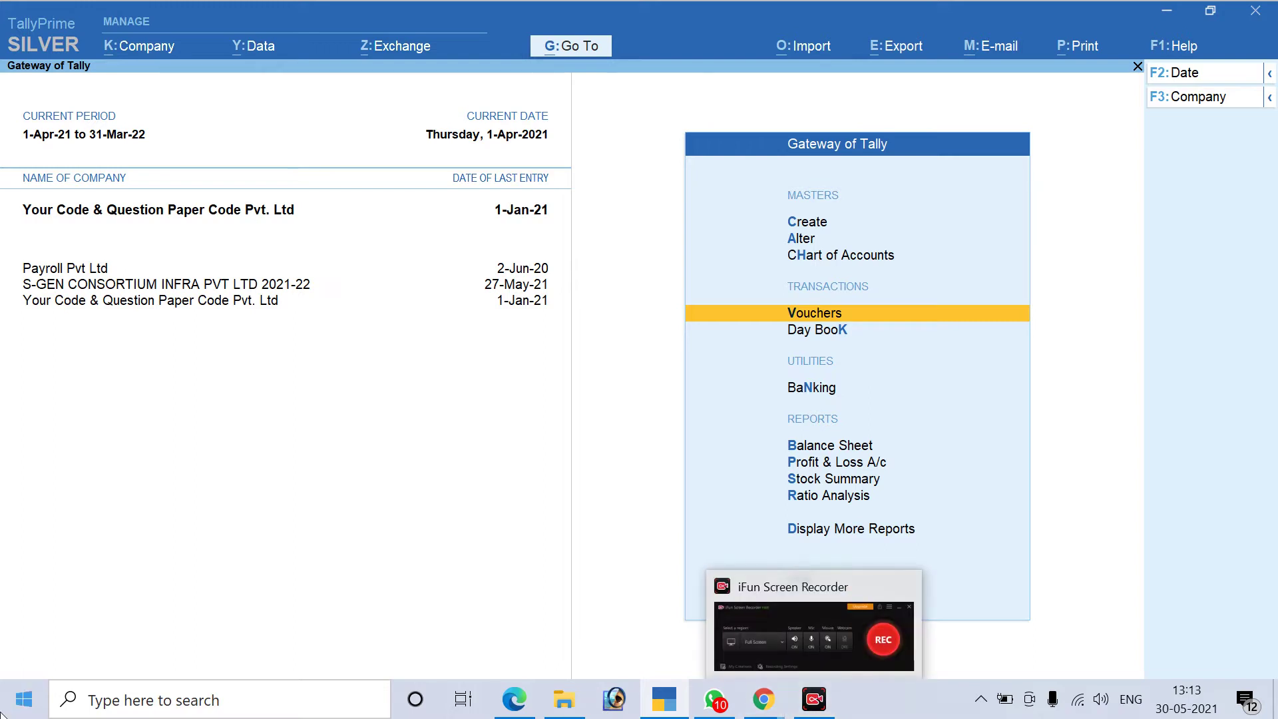
key("Up")
key("Up")
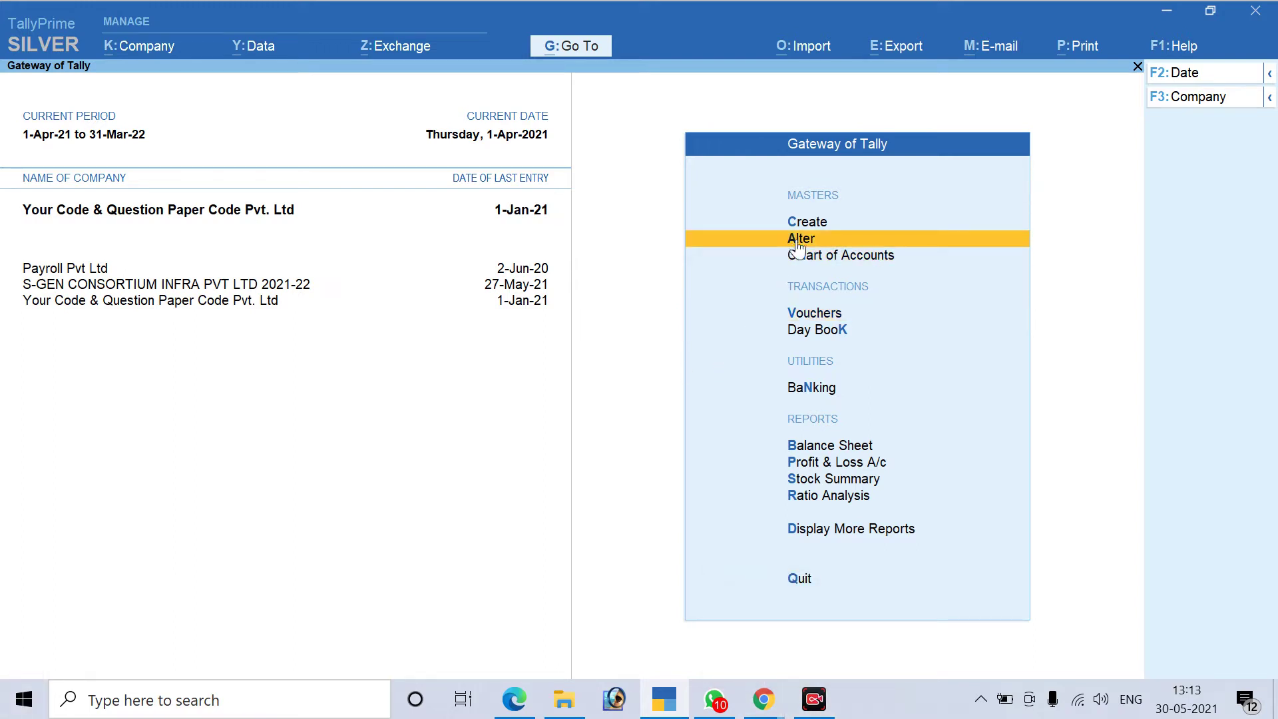
key("Return")
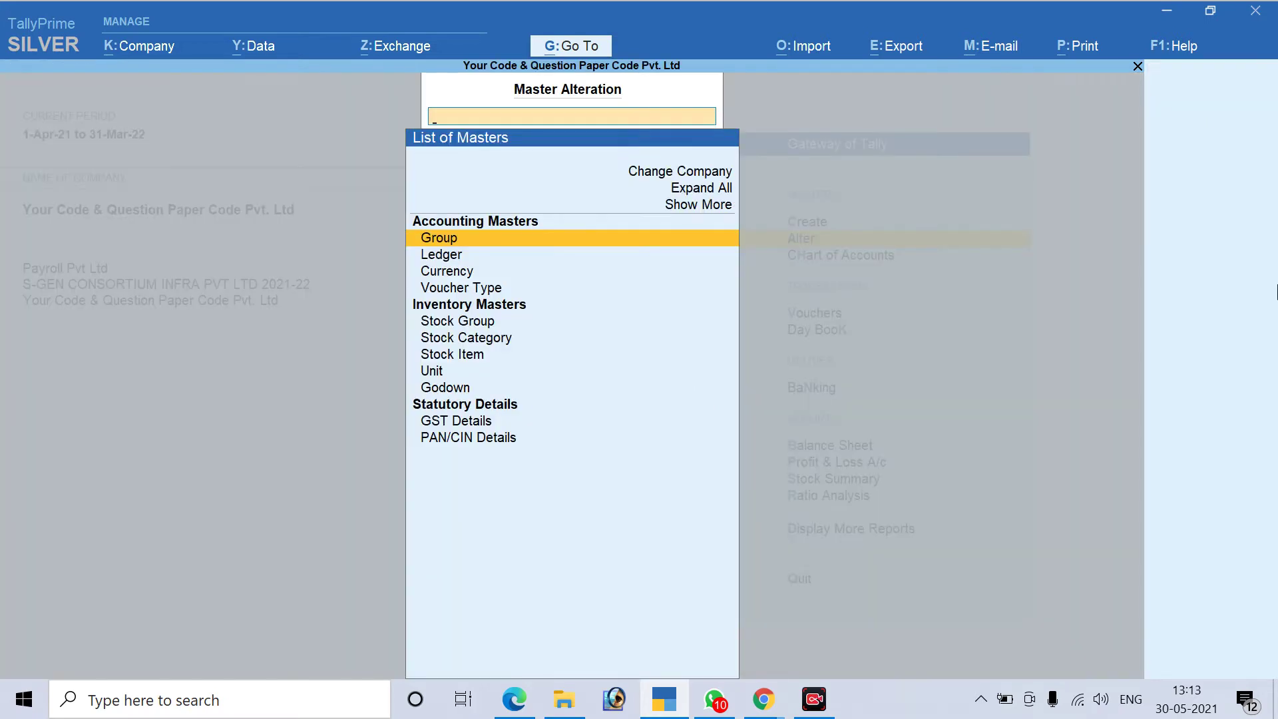
key("Down")
key("Down")
key("Down")
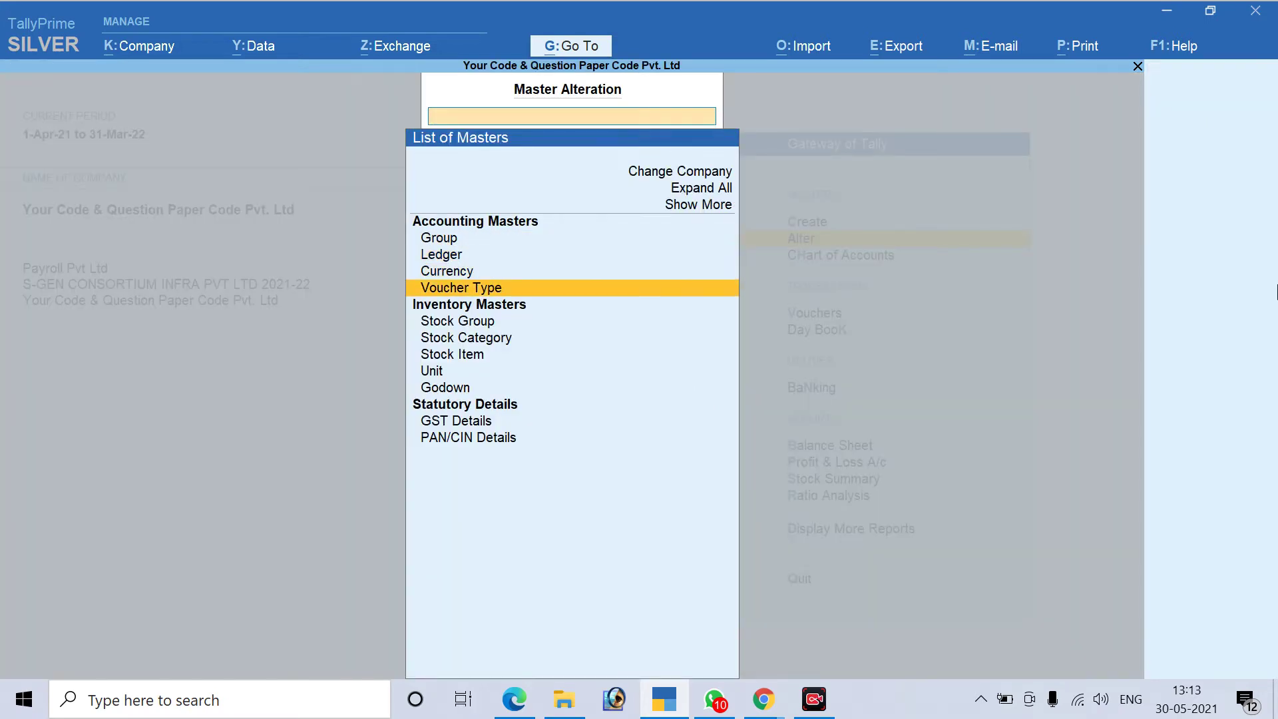
key("Return")
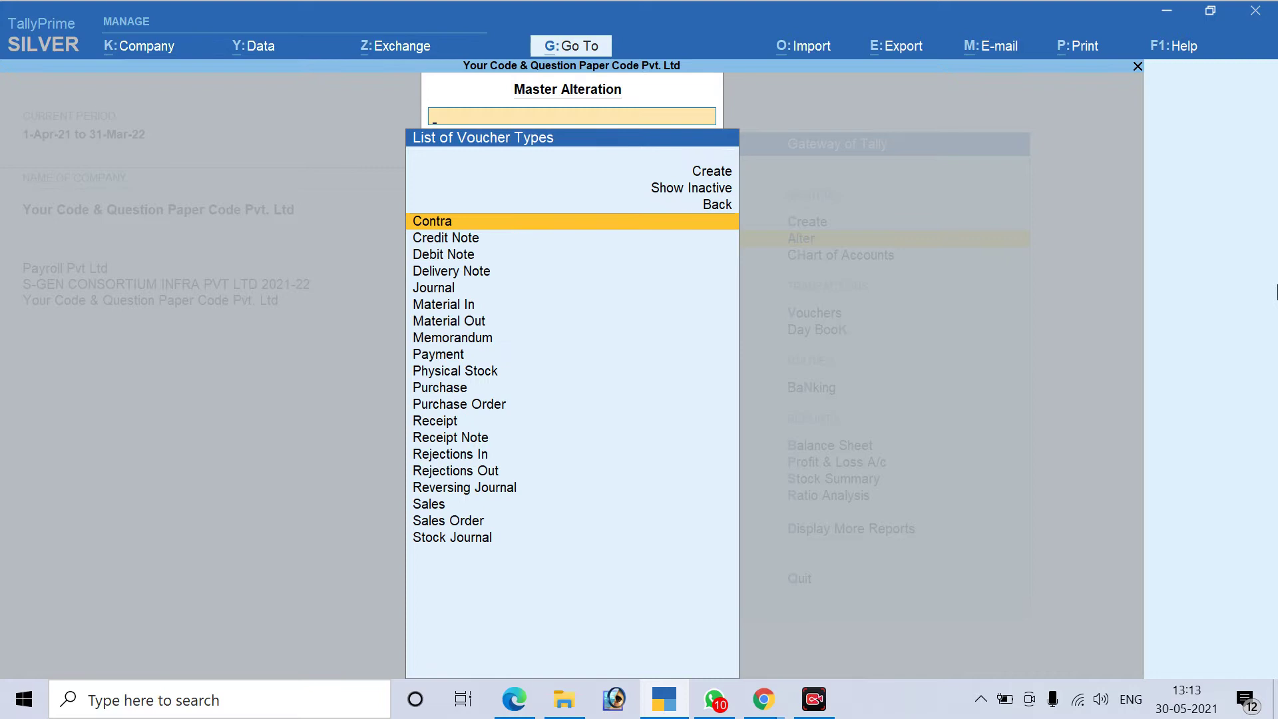
key("Down")
key("Down")
key("Down")
key("Down")
key("Down")
key("Down")
key("Down")
key("Down")
key("Down")
key("Down")
key("Down")
key("Down")
key("Down")
key("Down")
key("Down")
key("Down")
key("Down")
key("Return")
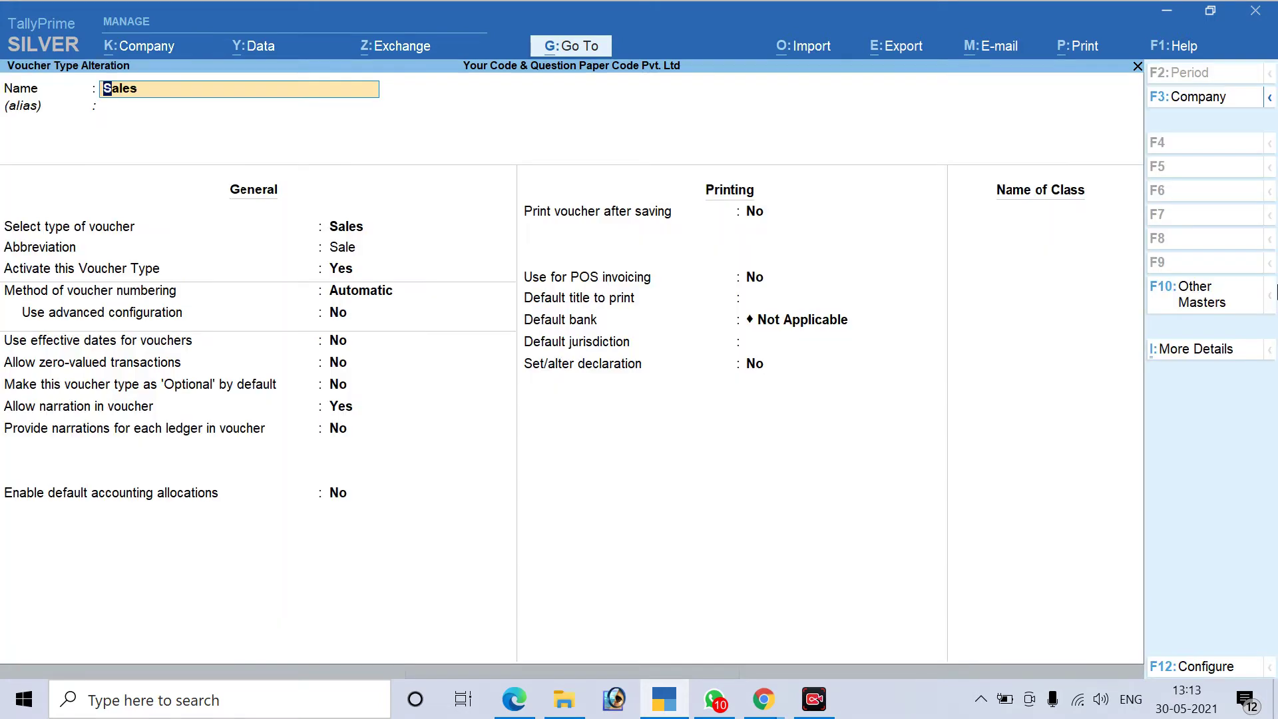
Change the voucher numbering method from Automatic to Manual, save, and return to the Gateway
key("Return")
key("Return")
key("Return")
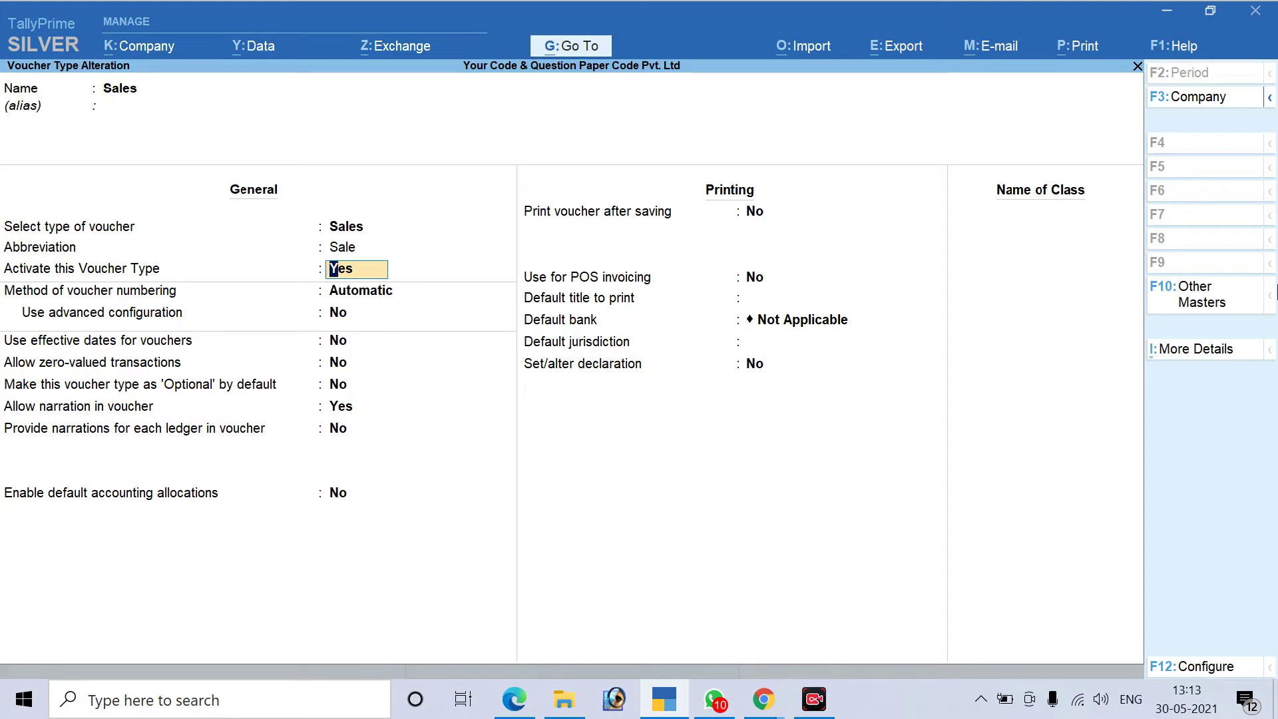
key("Return")
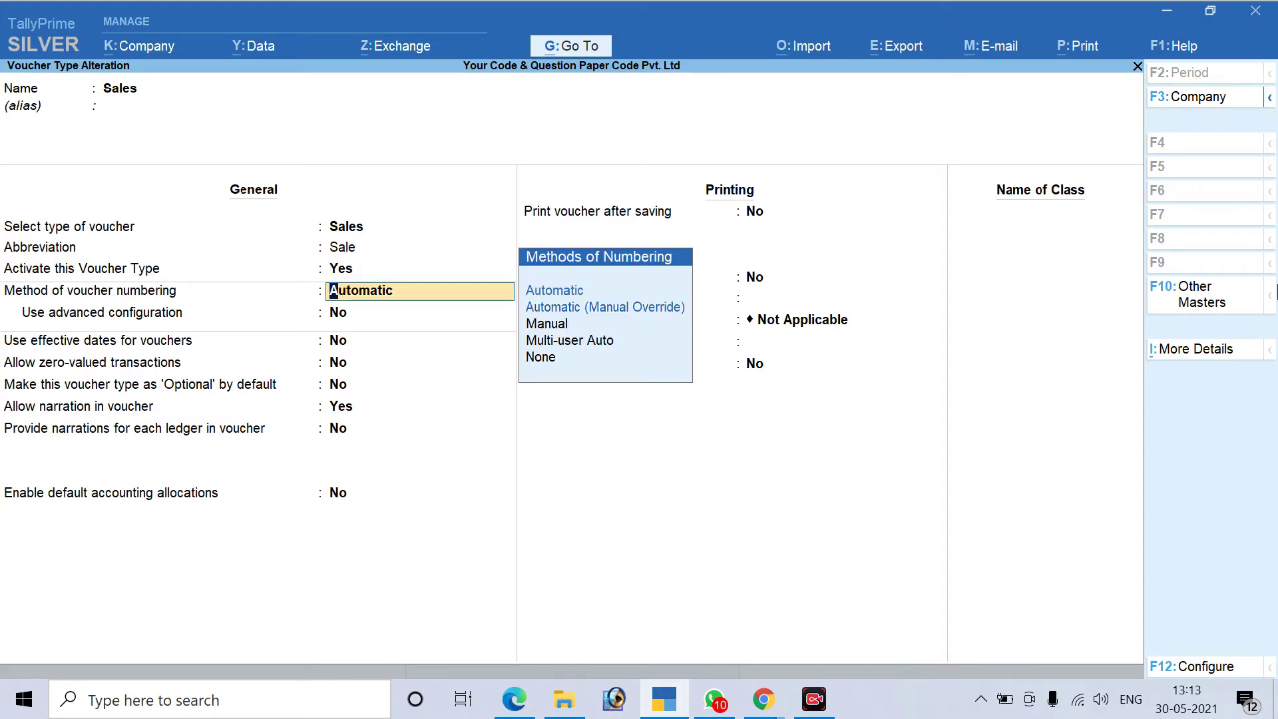
key("Down")
key("Down")
key("Down")
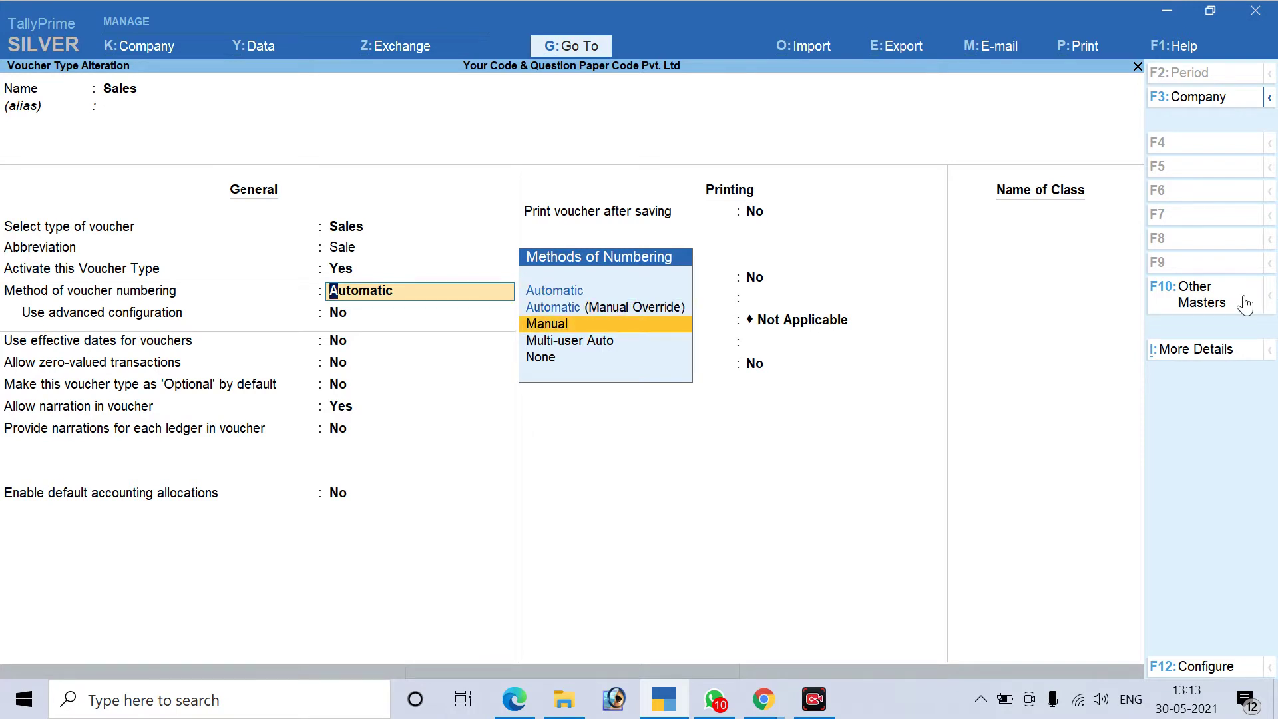
key("Return")
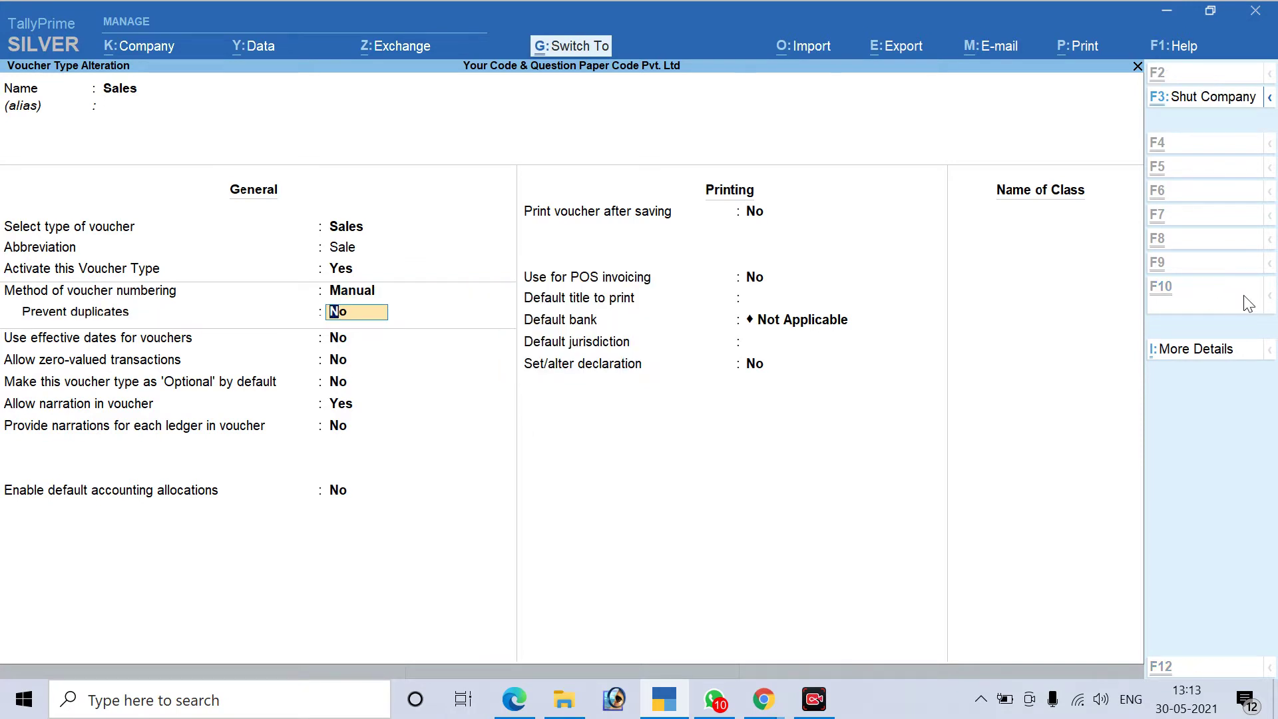
key("ctrl+a")
key("Escape")
key("Escape")
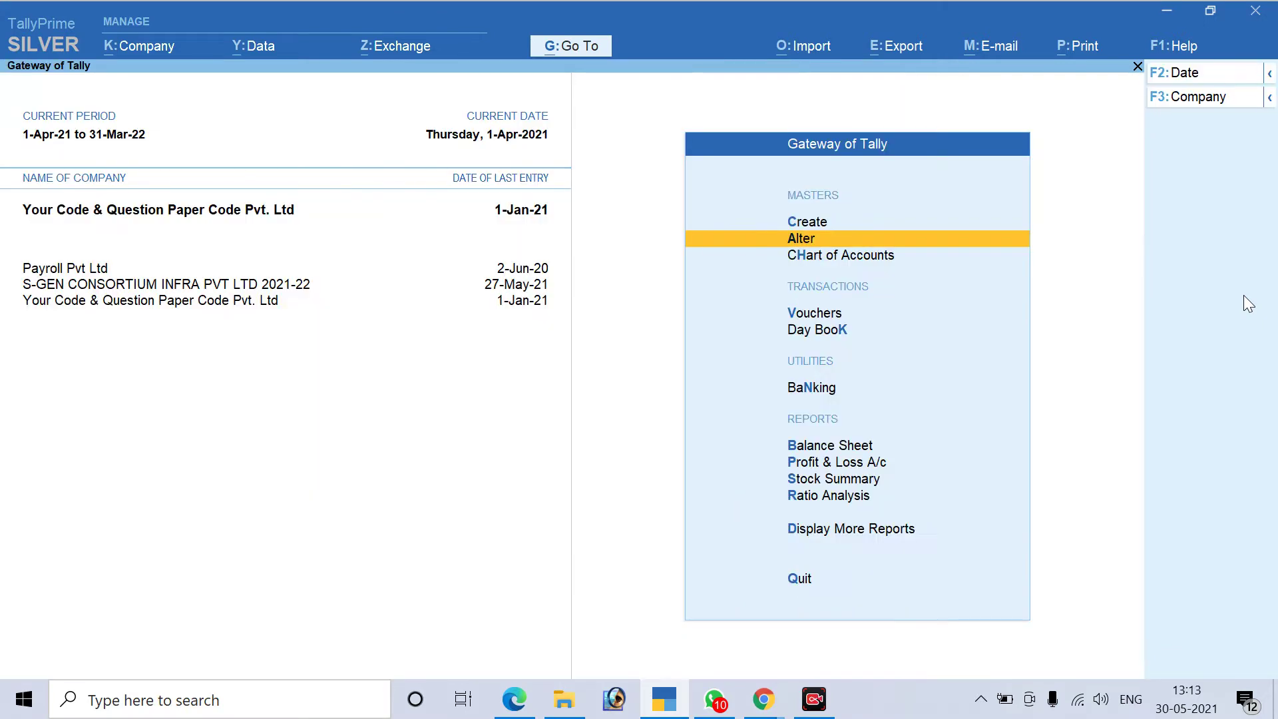
Back out of the voucher screen and reopen the Sales voucher type for alteration
key("v")
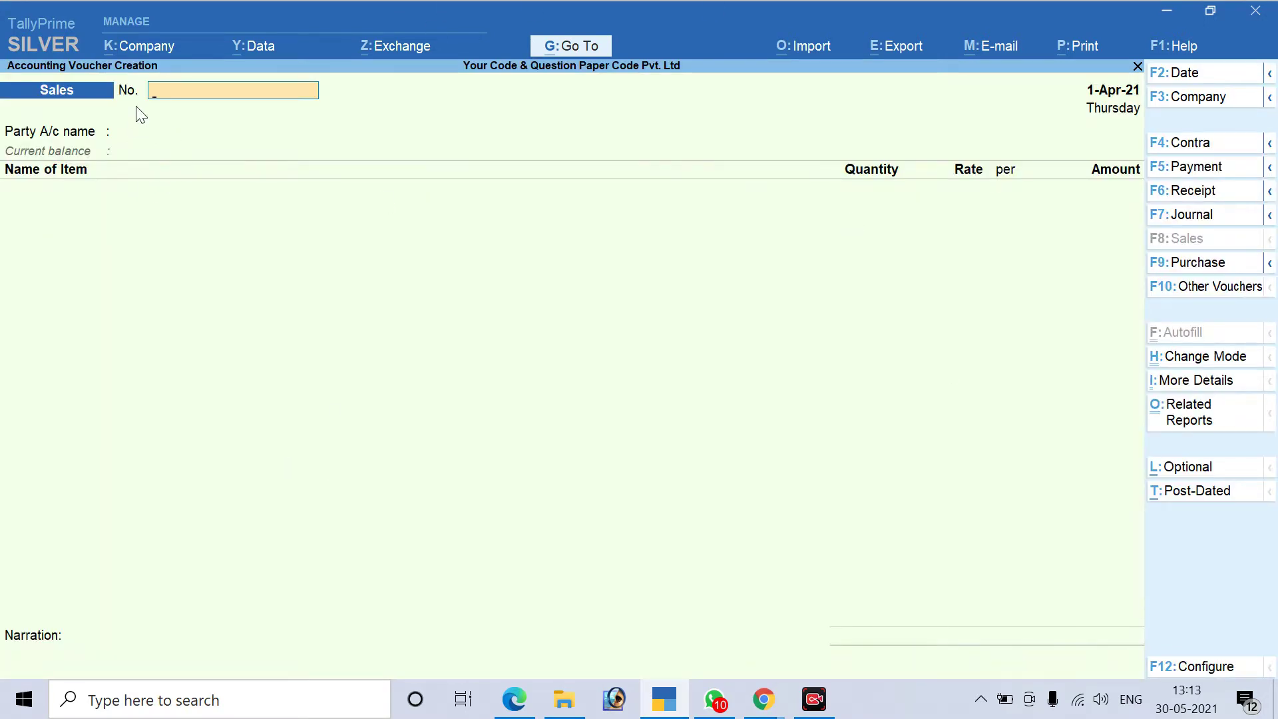
key("Escape")
key("Escape")
key("Escape")
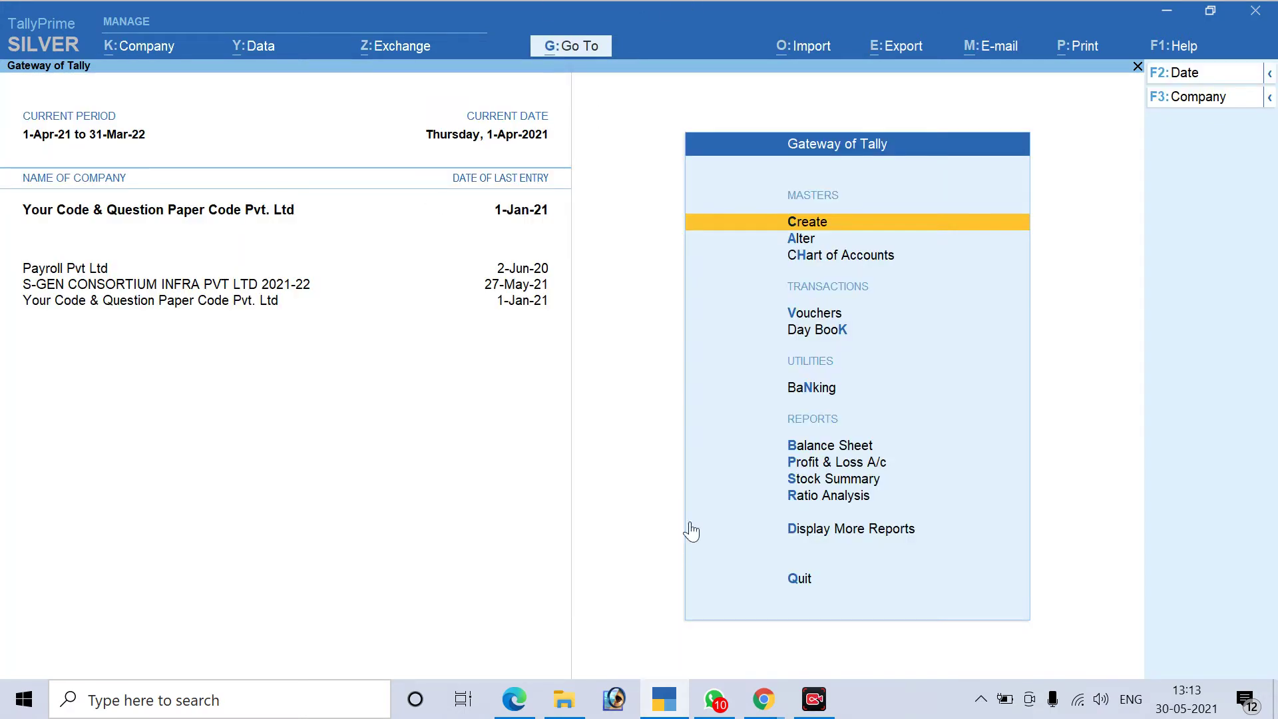
key("Down")
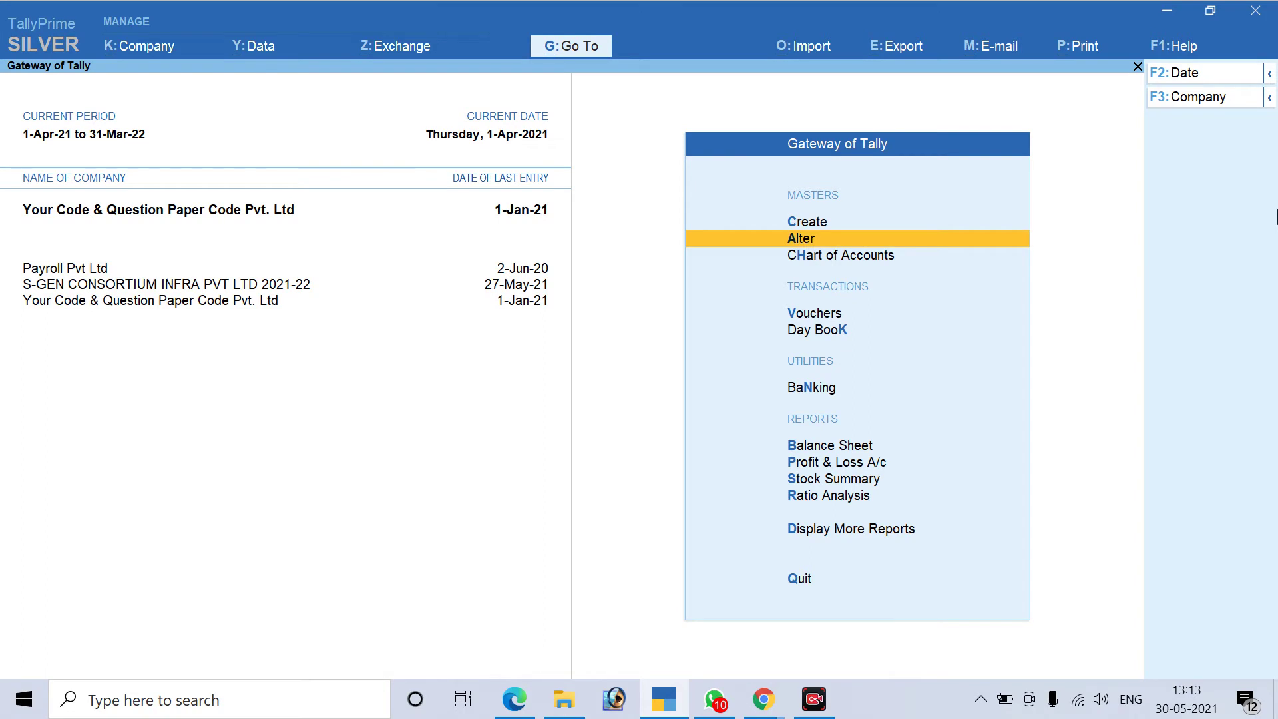
key("Return")
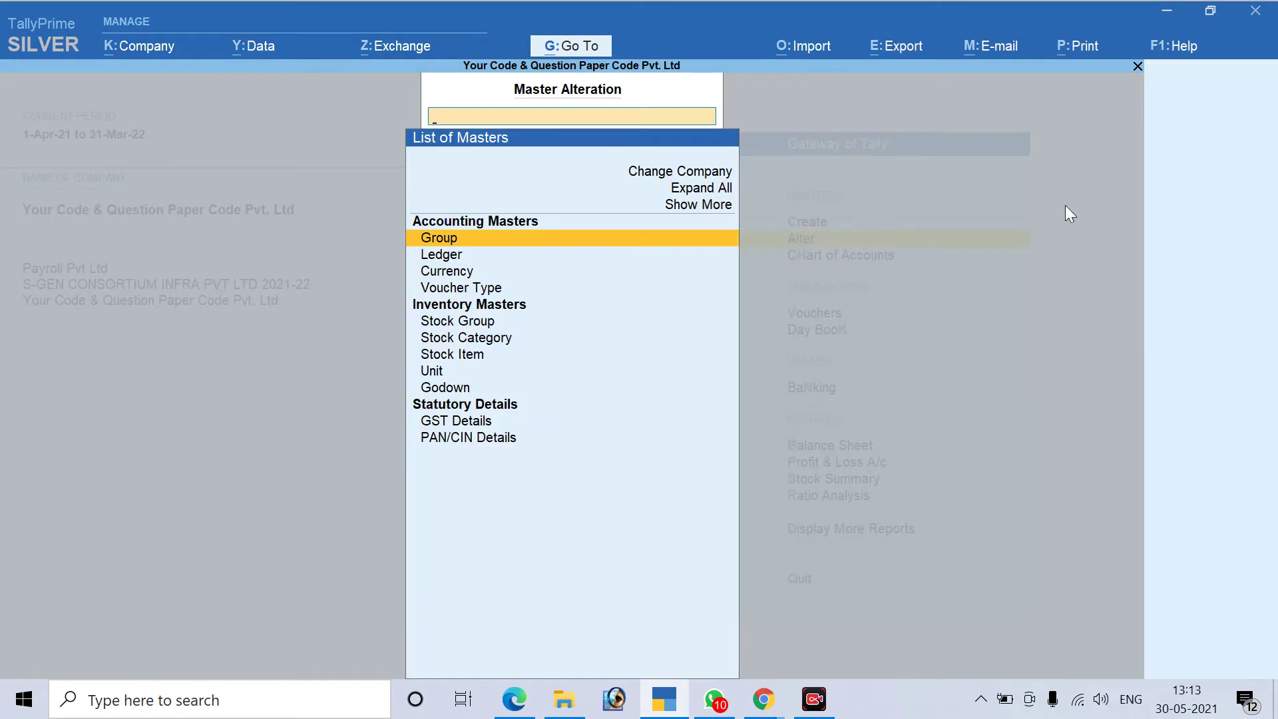
key("Down")
key("Down")
key("Down")
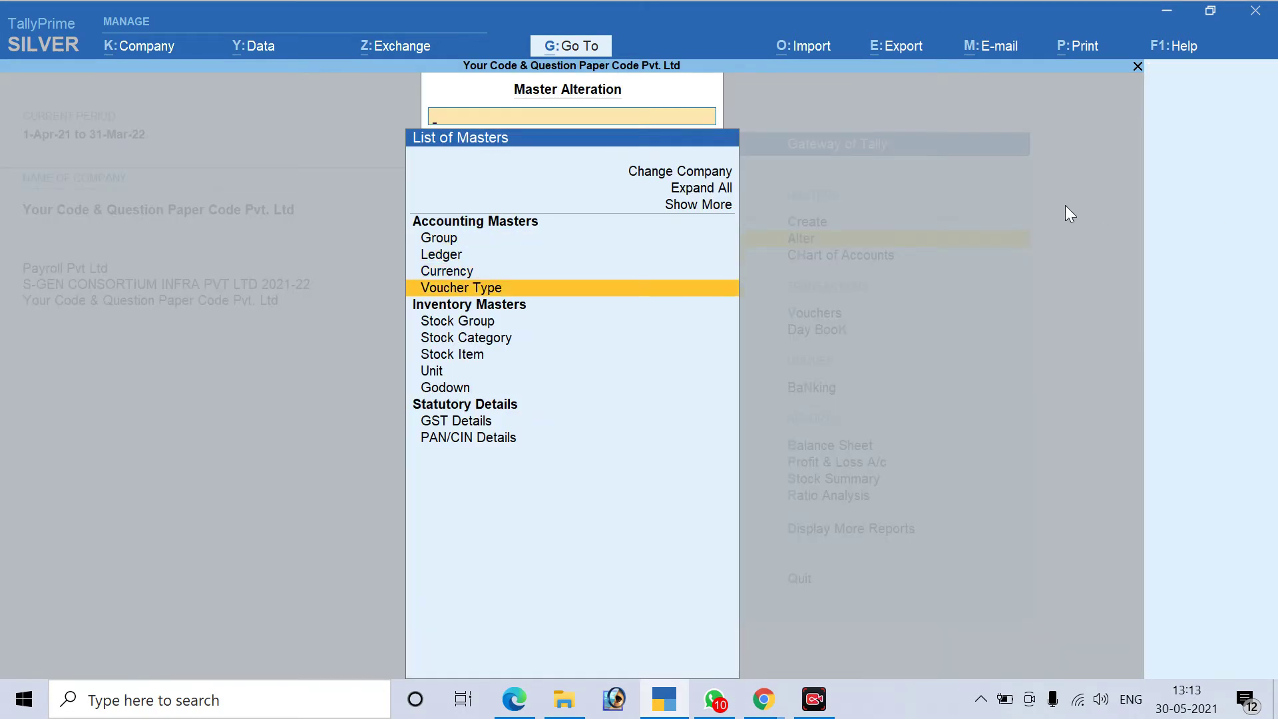
key("Return")
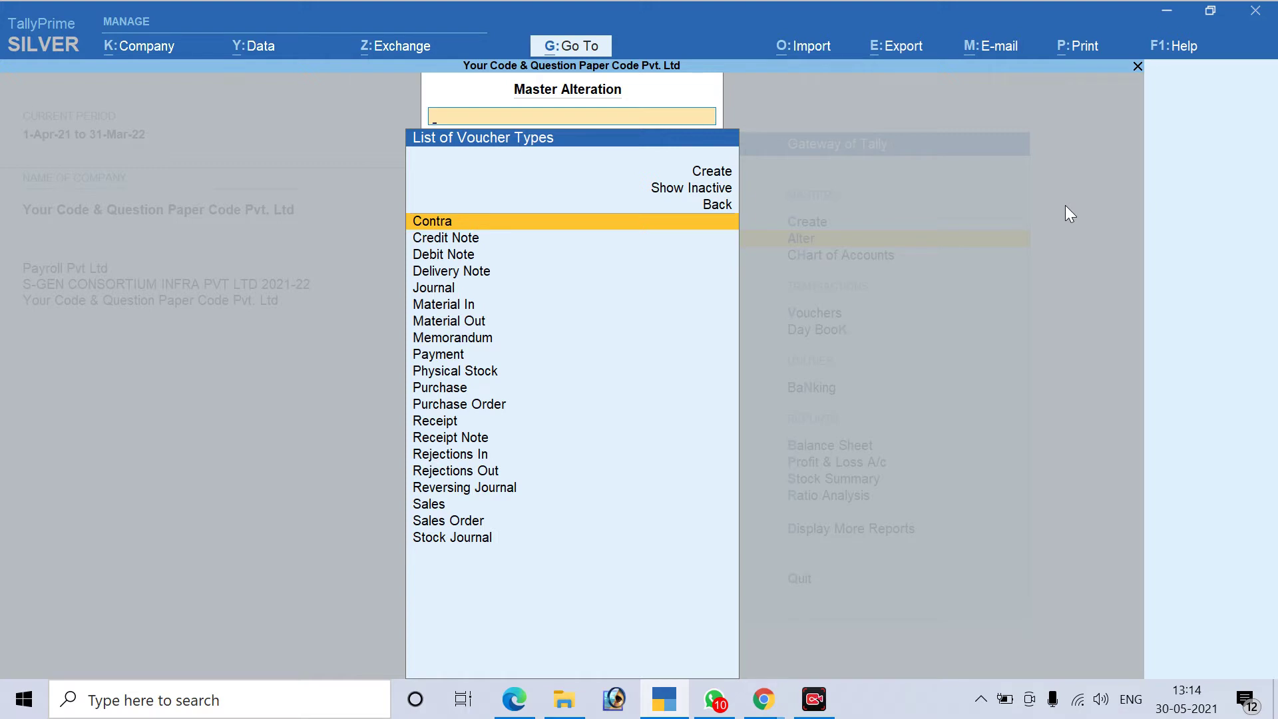
key("Down")
key("Down")
key("Down")
key("Down")
key("Down")
key("Down")
key("Down")
key("Down")
key("Down")
key("Down")
key("Down")
key("Down")
key("Down")
key("Down")
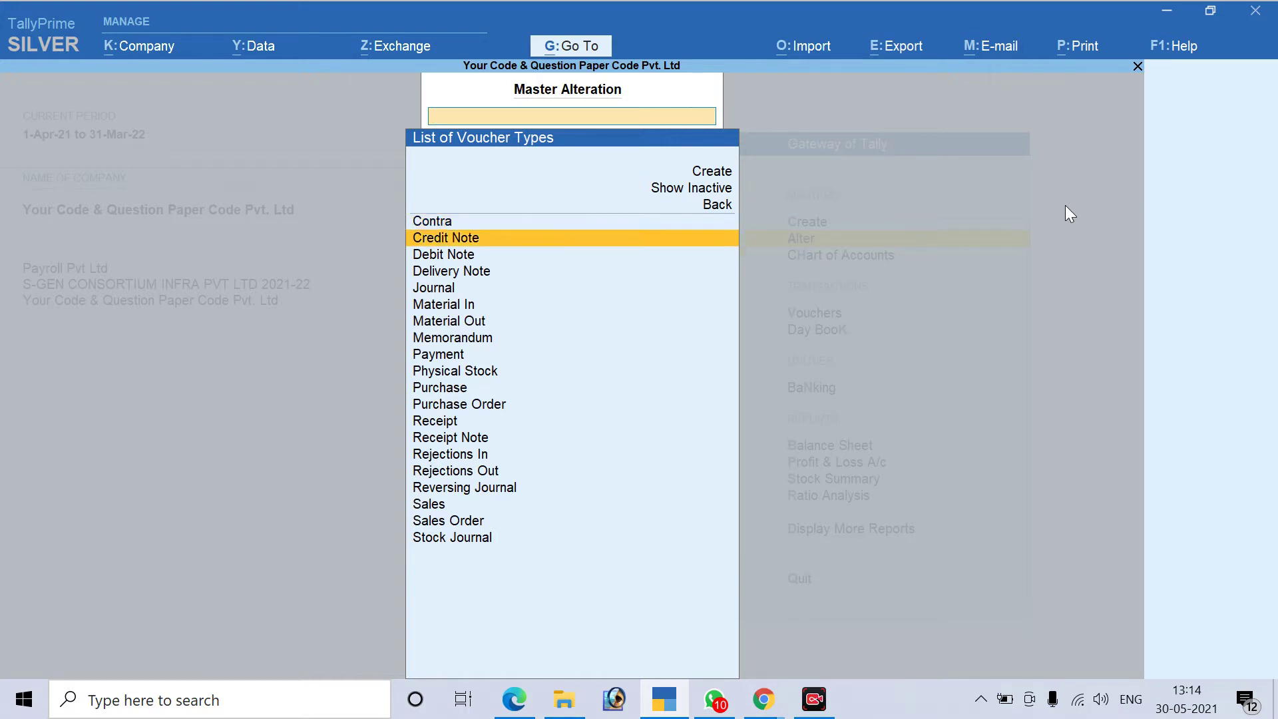
key("Down")
key("Down")
key("Down")
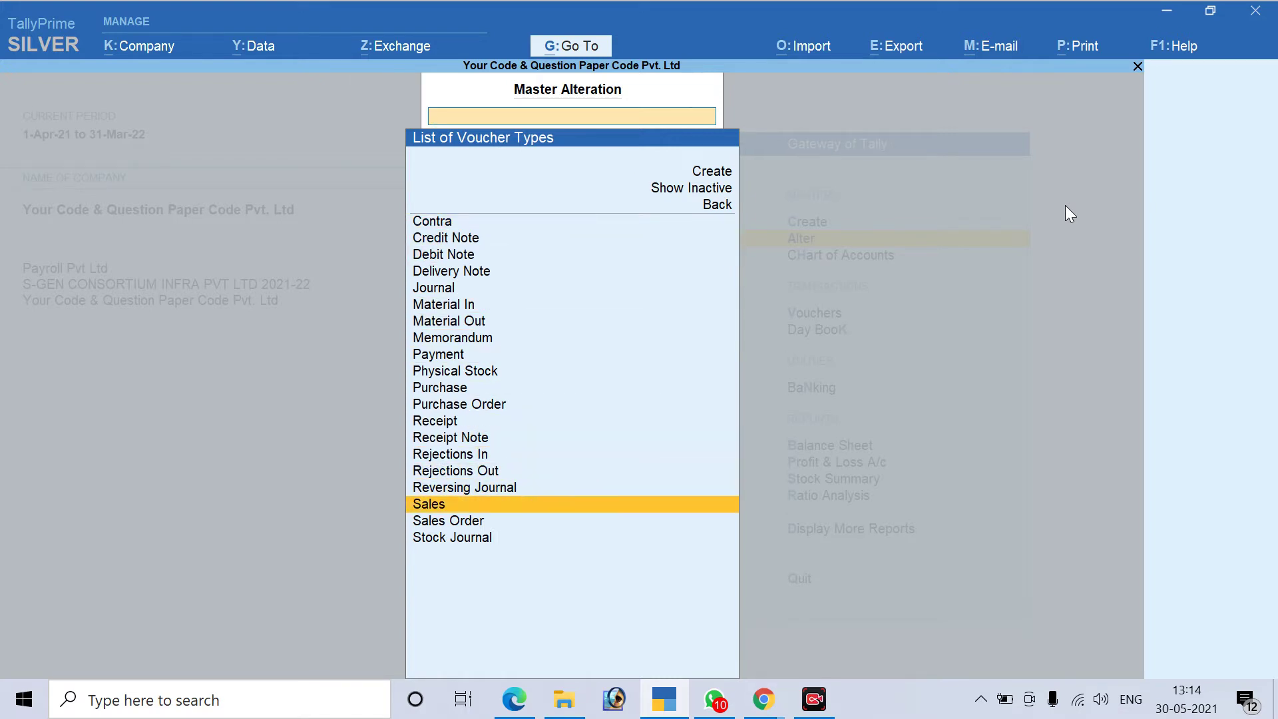
key("Return")
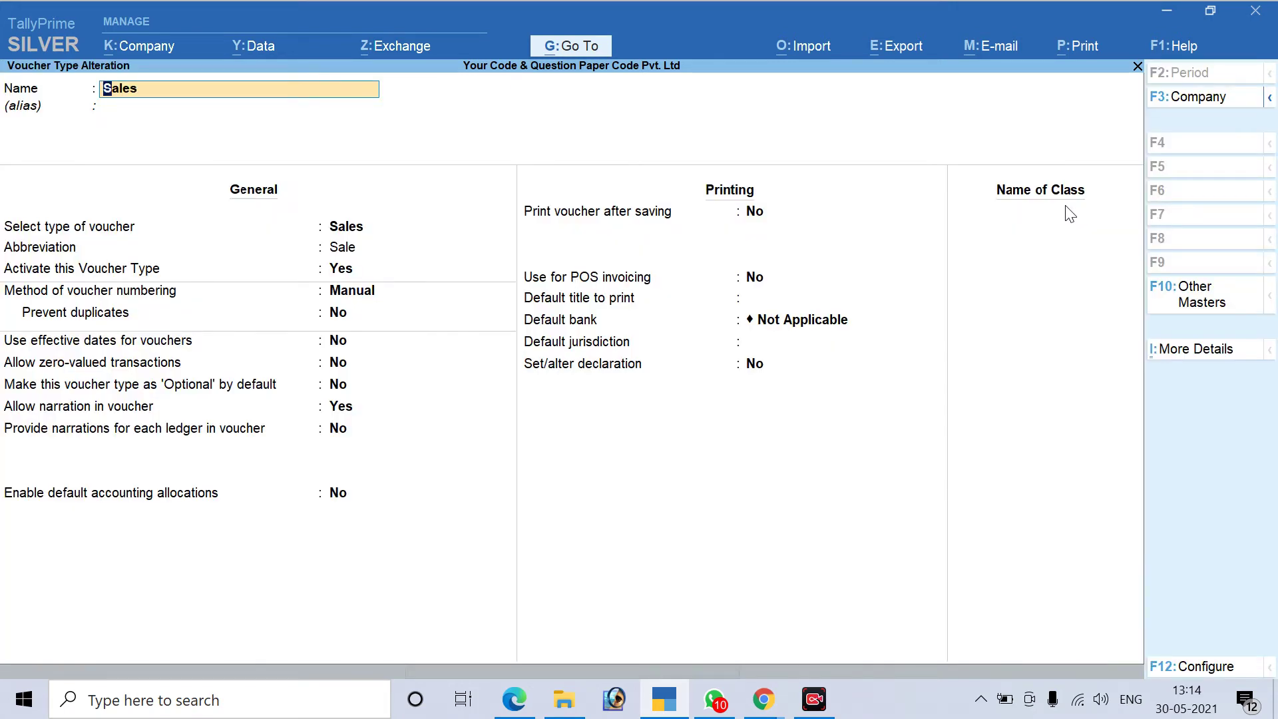
Confirm Manual numbering is kept, save, and start a new Sales voucher
key("Return")
key("Return")
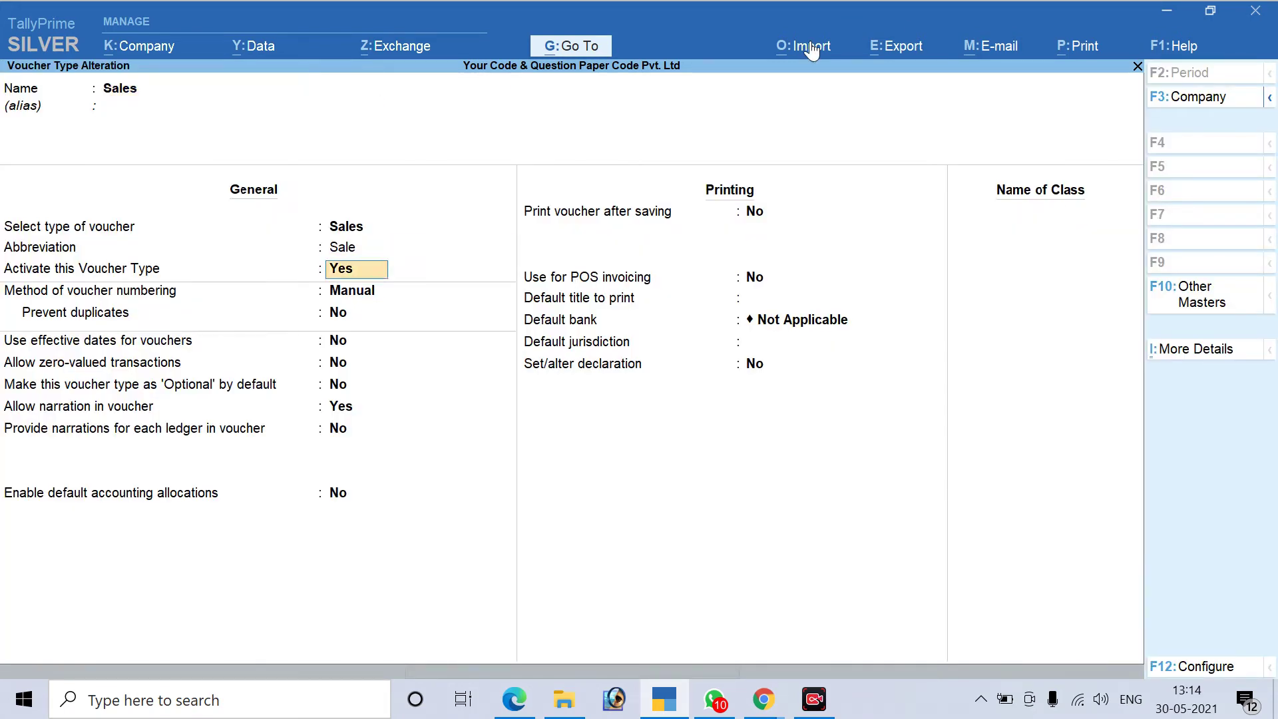
key("Return")
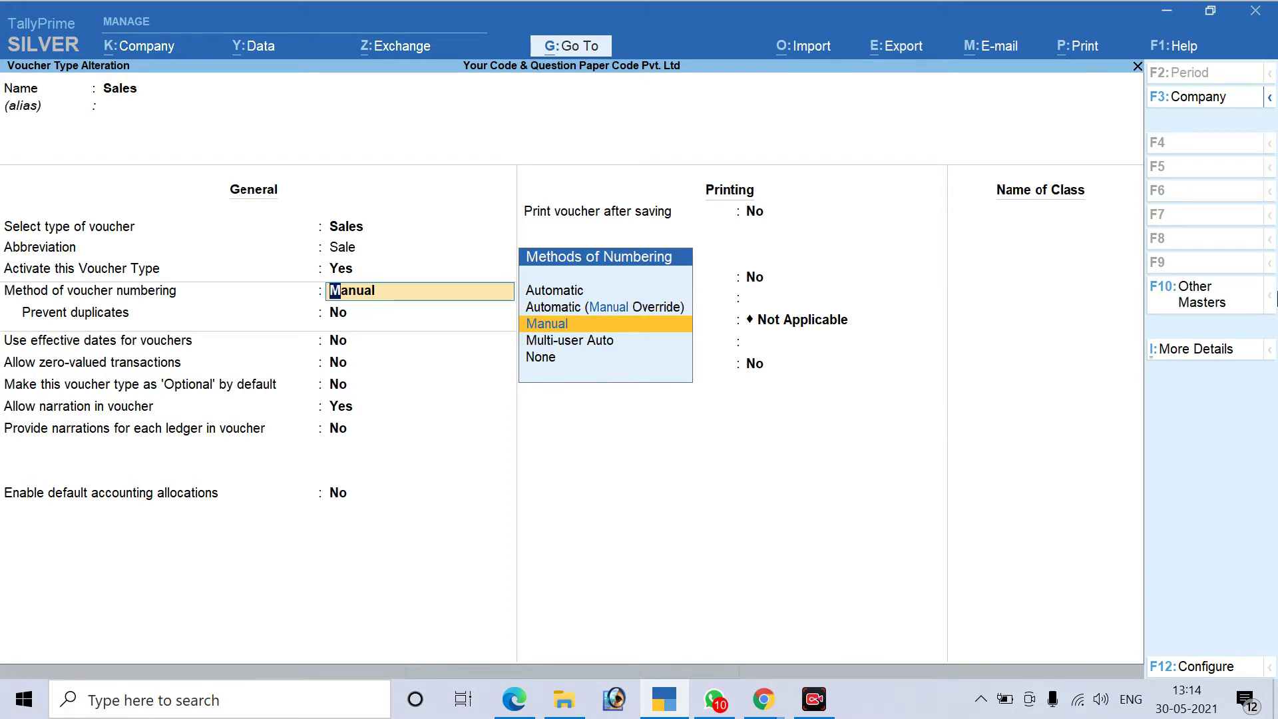
key("Return")
key("Return")
key("Return")
key("Return")
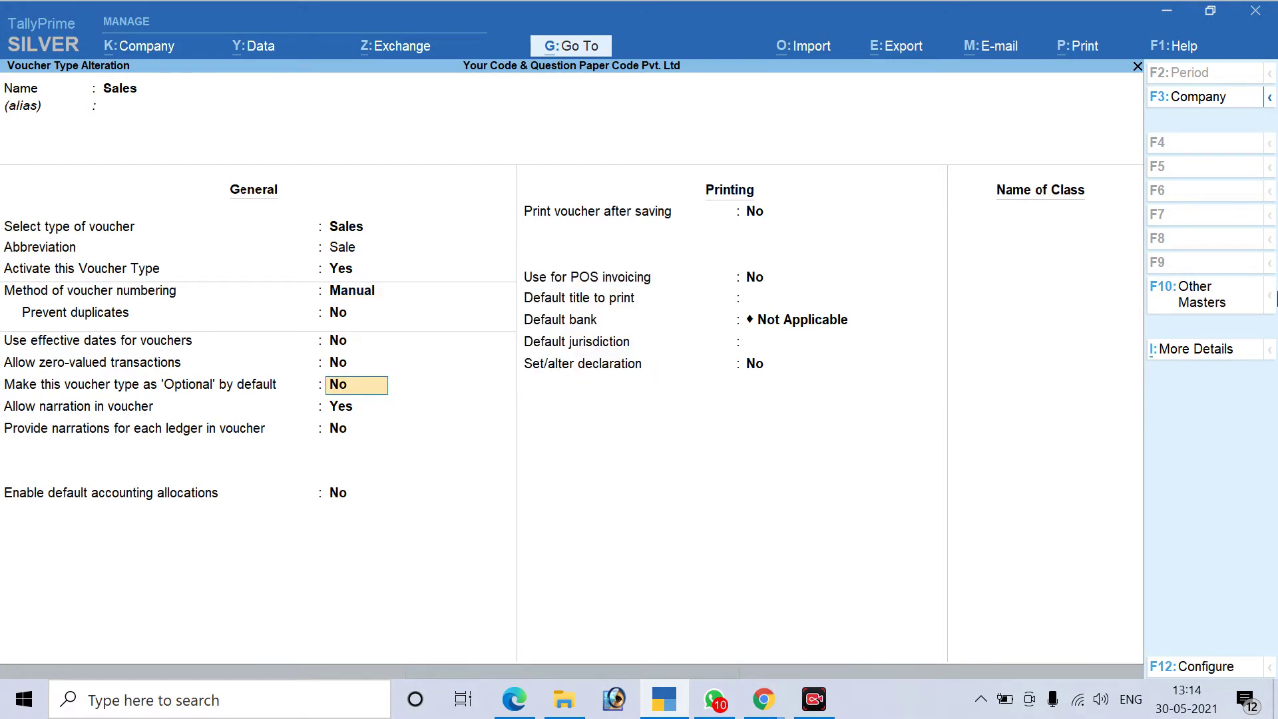
key("ctrl+a")
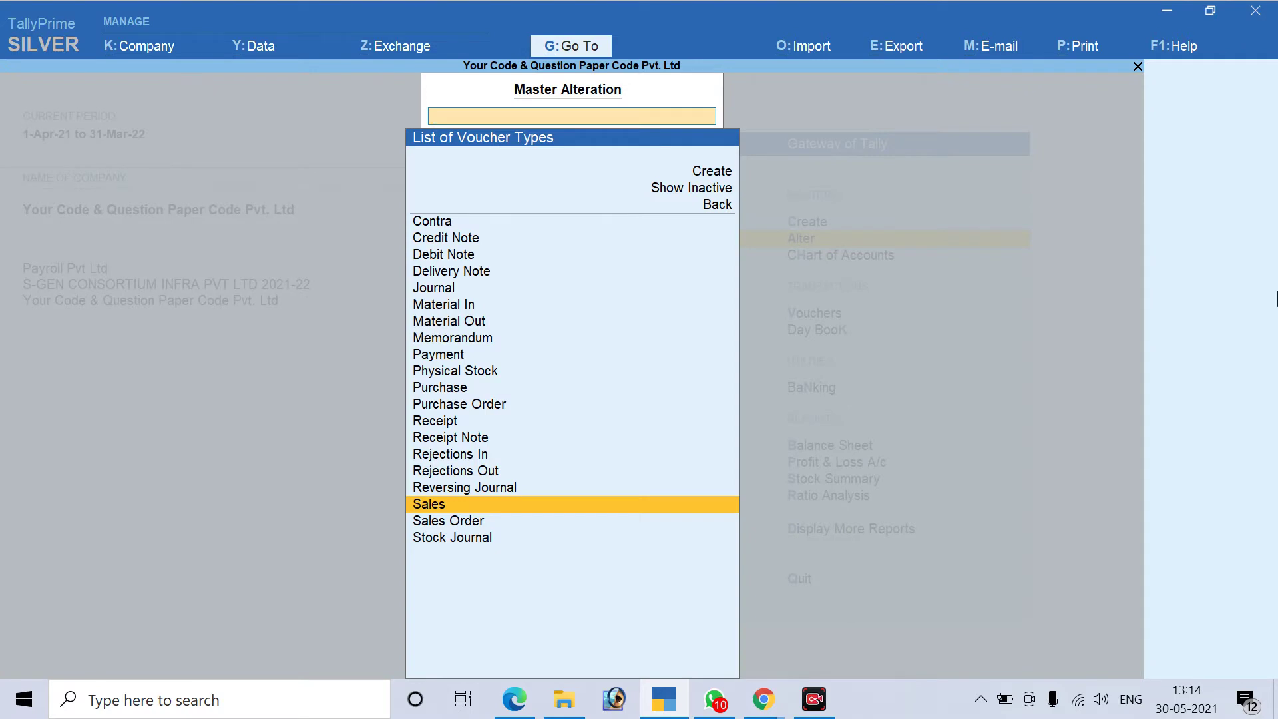
key("Escape")
key("Escape")
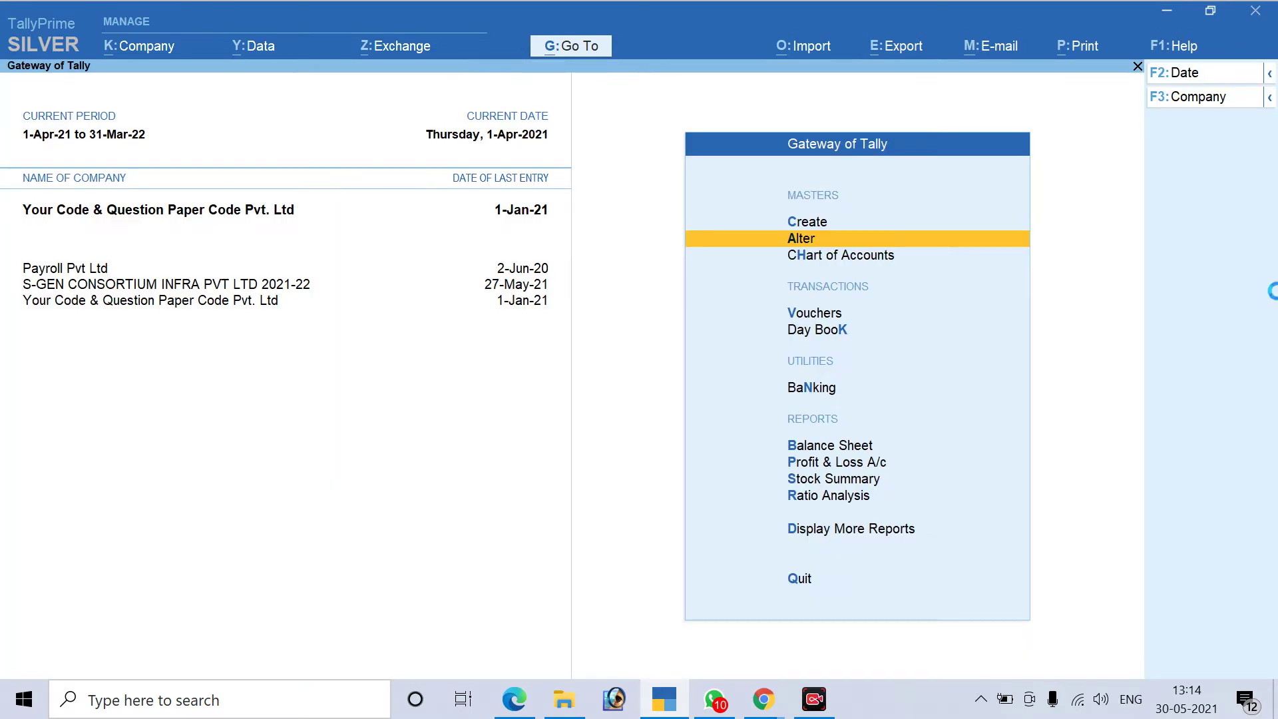
key("v")
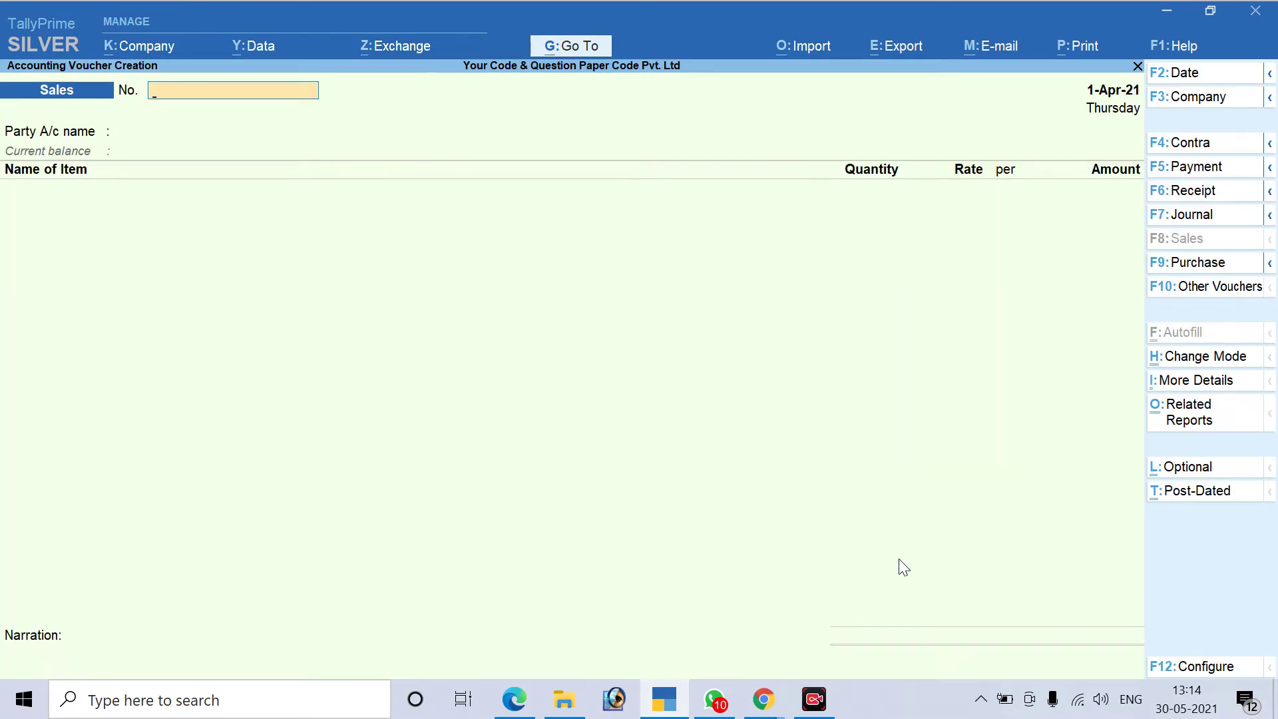
Look over the Document 3 tax invoice in the PDF, then return to Google Meet
left_click(514, 699)
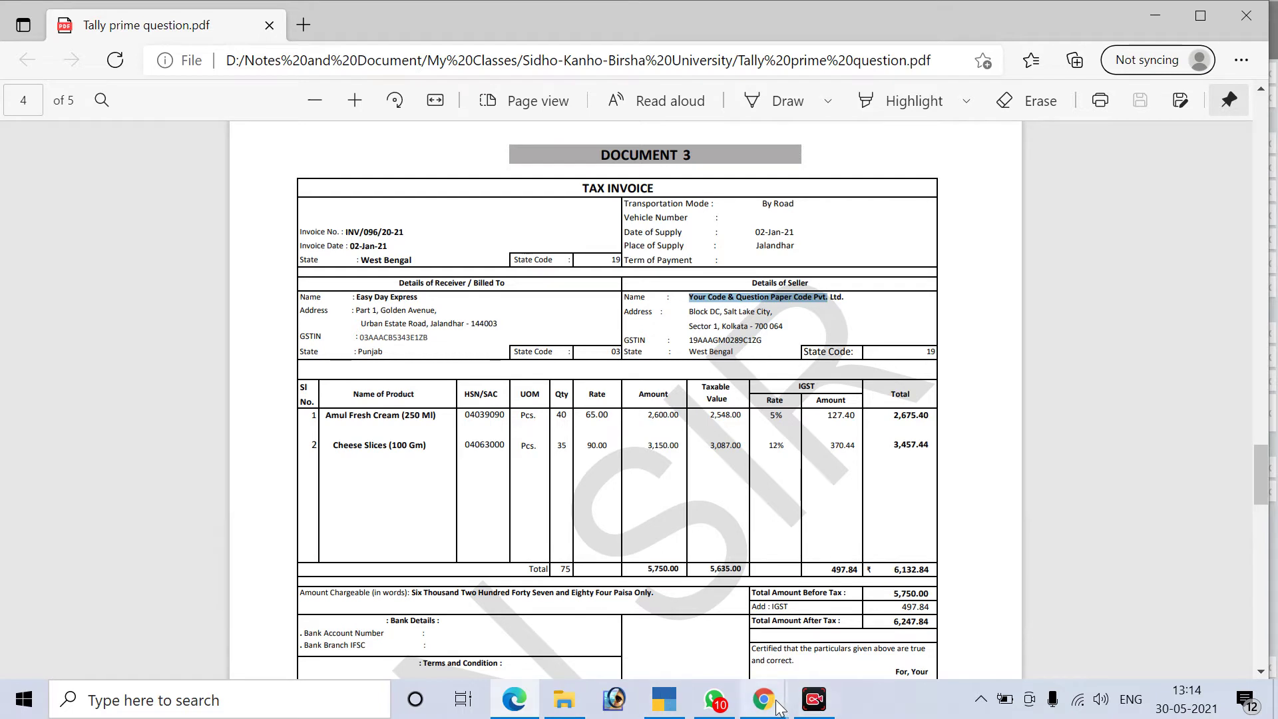
mouse_move(780, 707)
left_click(661, 586)
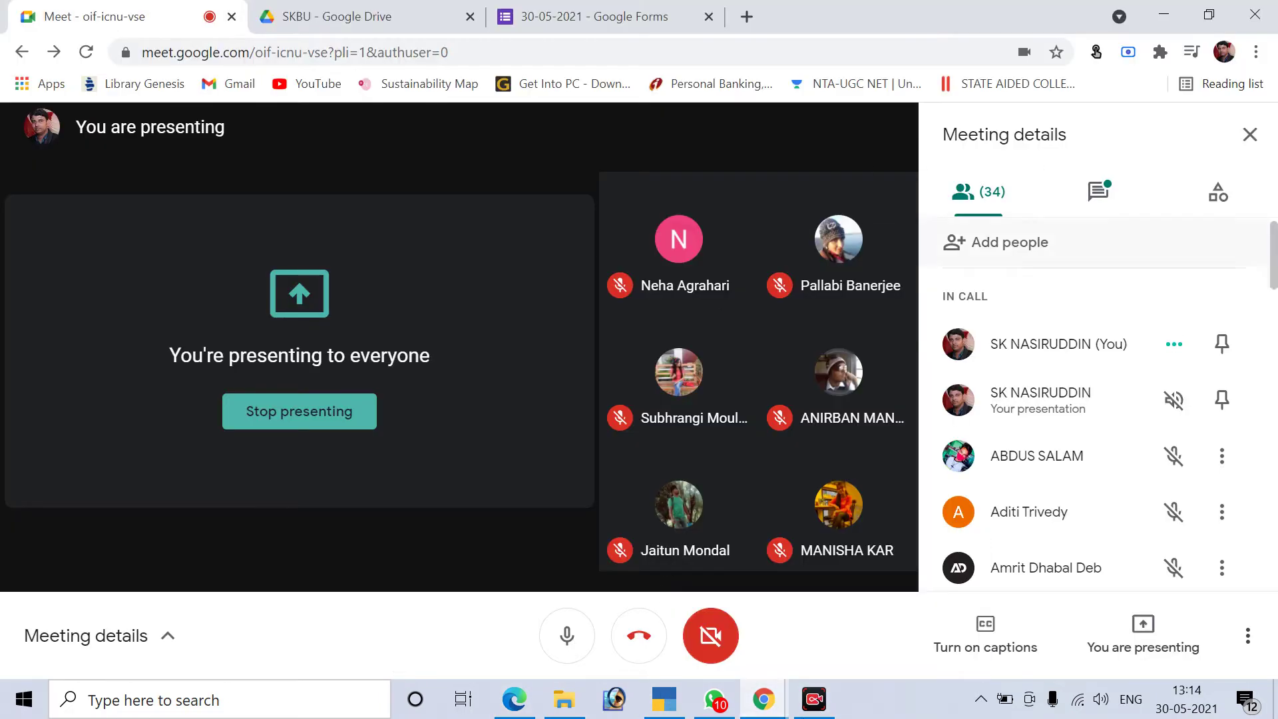
left_click(514, 699)
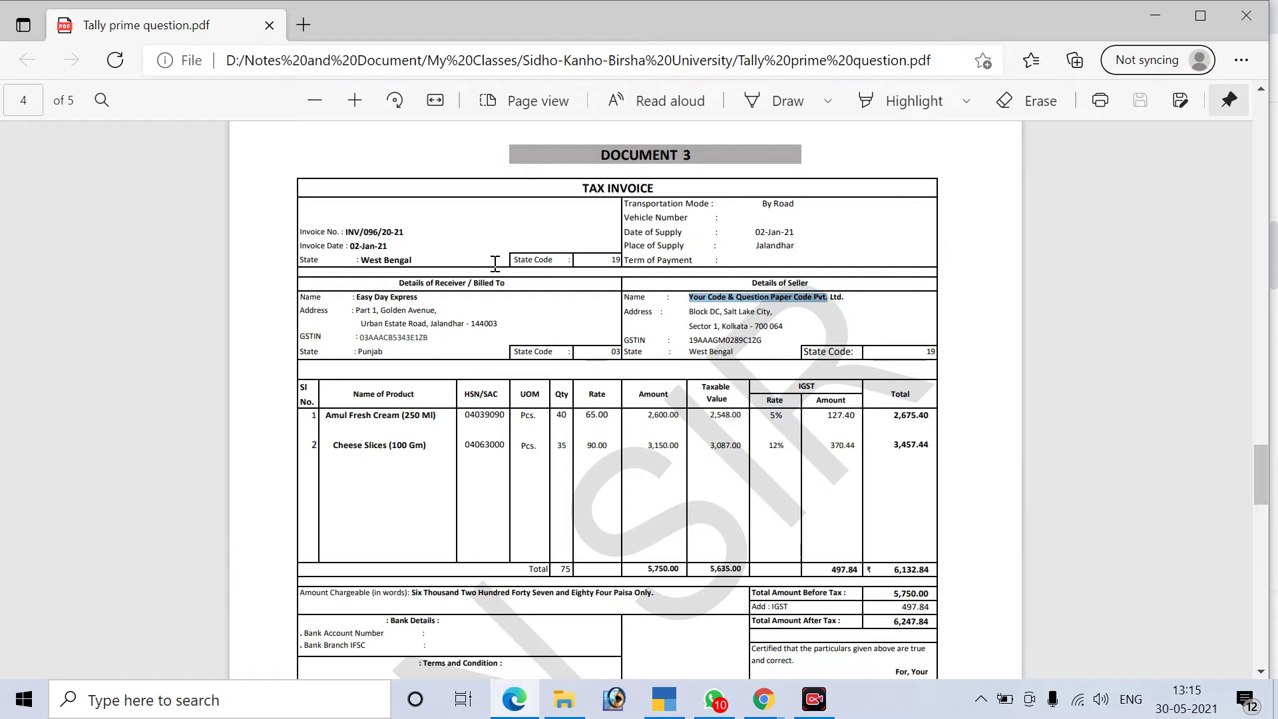
key("alt+Tab")
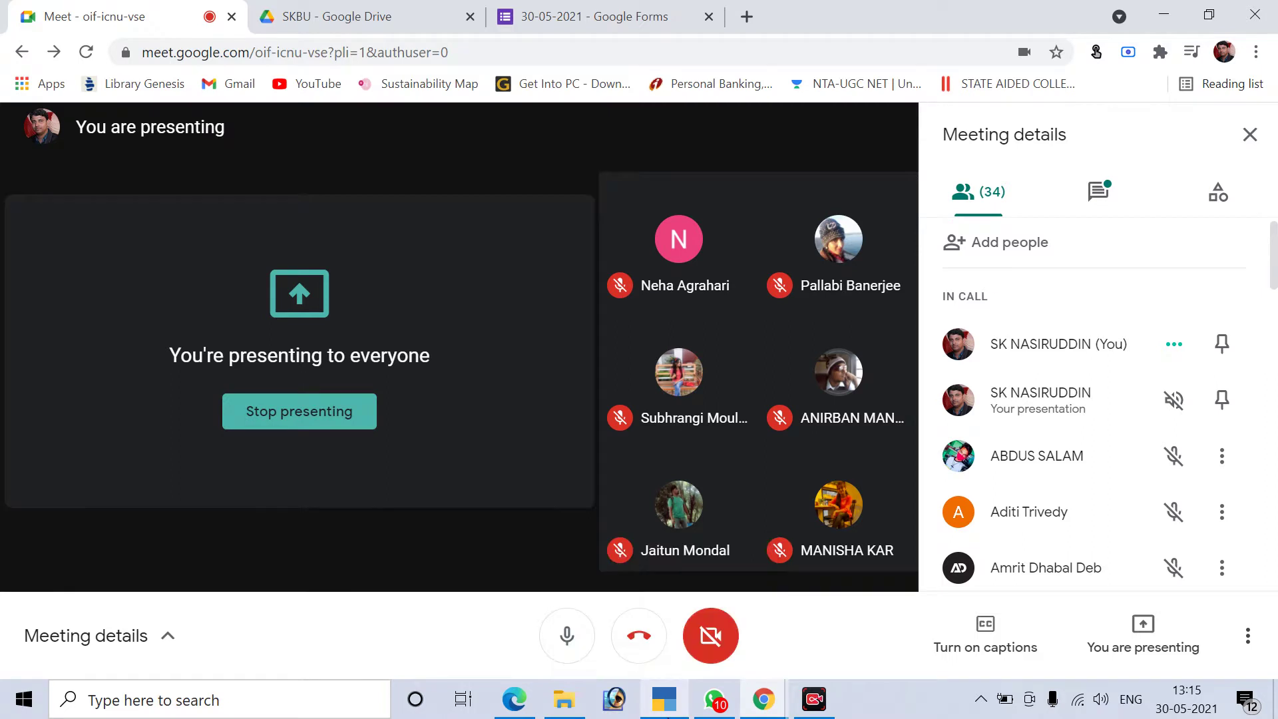
Return to TallyPrime, begin a period change to 1.20, then cancel back to the Gateway
key("alt+Tab")
left_click(678, 704)
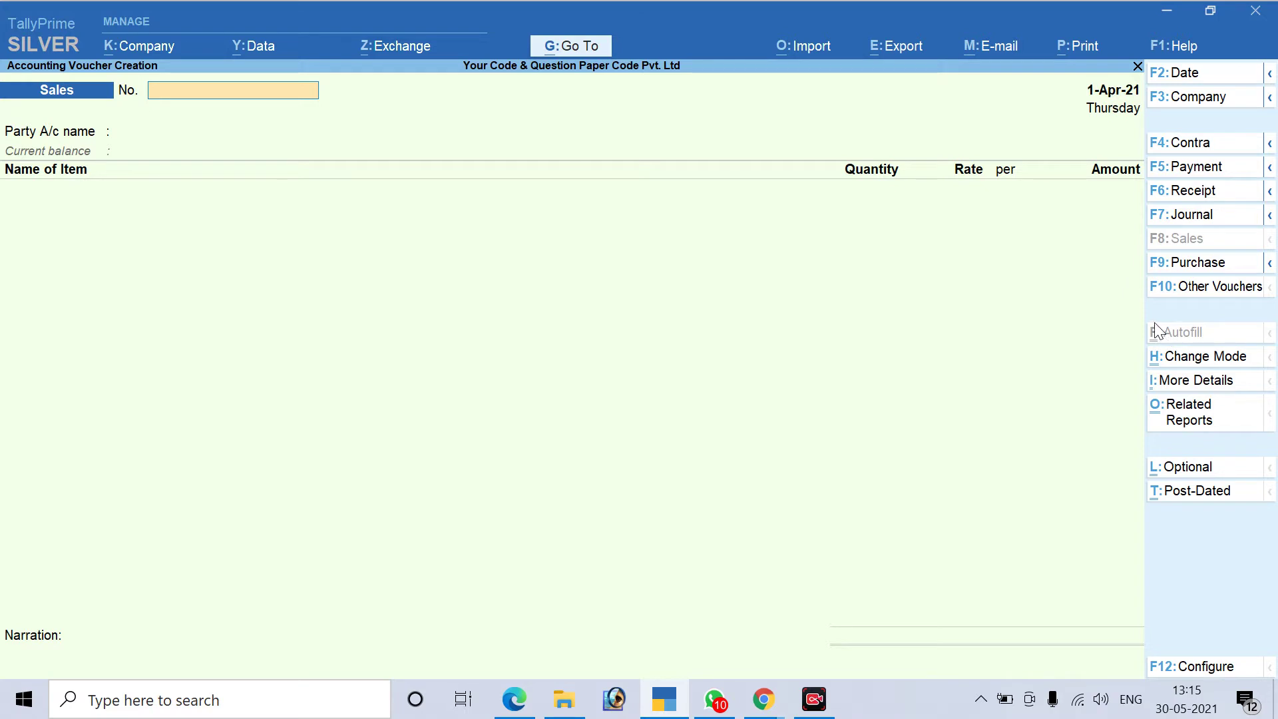
key("alt+F2")
type("1.20")
key("Escape")
key("Escape")
key("Escape")
key("Escape")
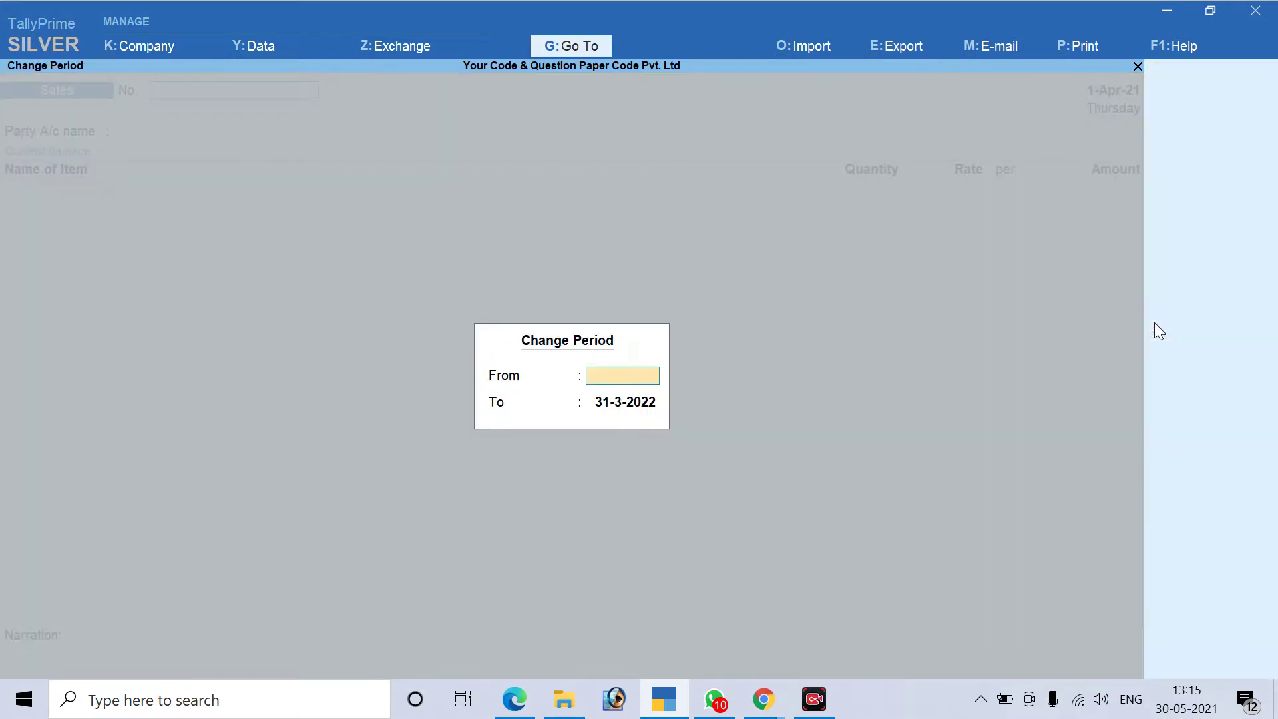
key("Escape")
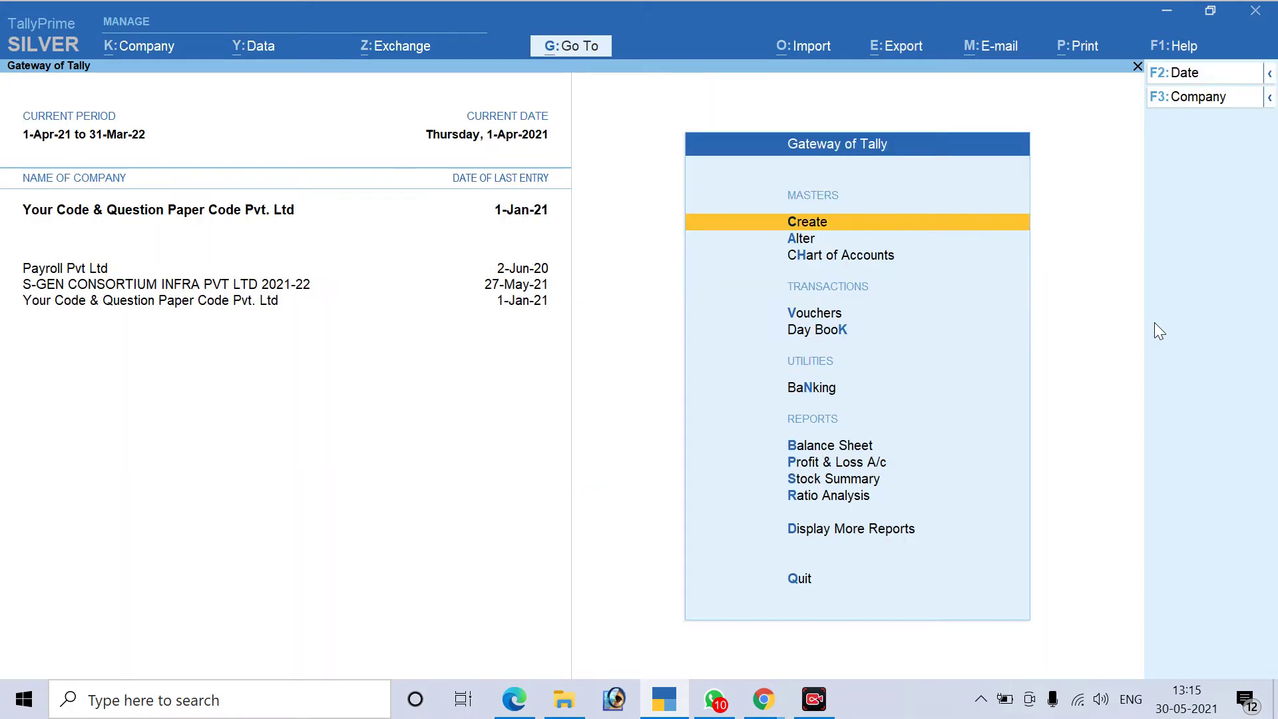
Try loading Your Code & Question Paper Code Pvt Ltd (10019), dismissing the duplicate-name warnings
key("alt+F3")
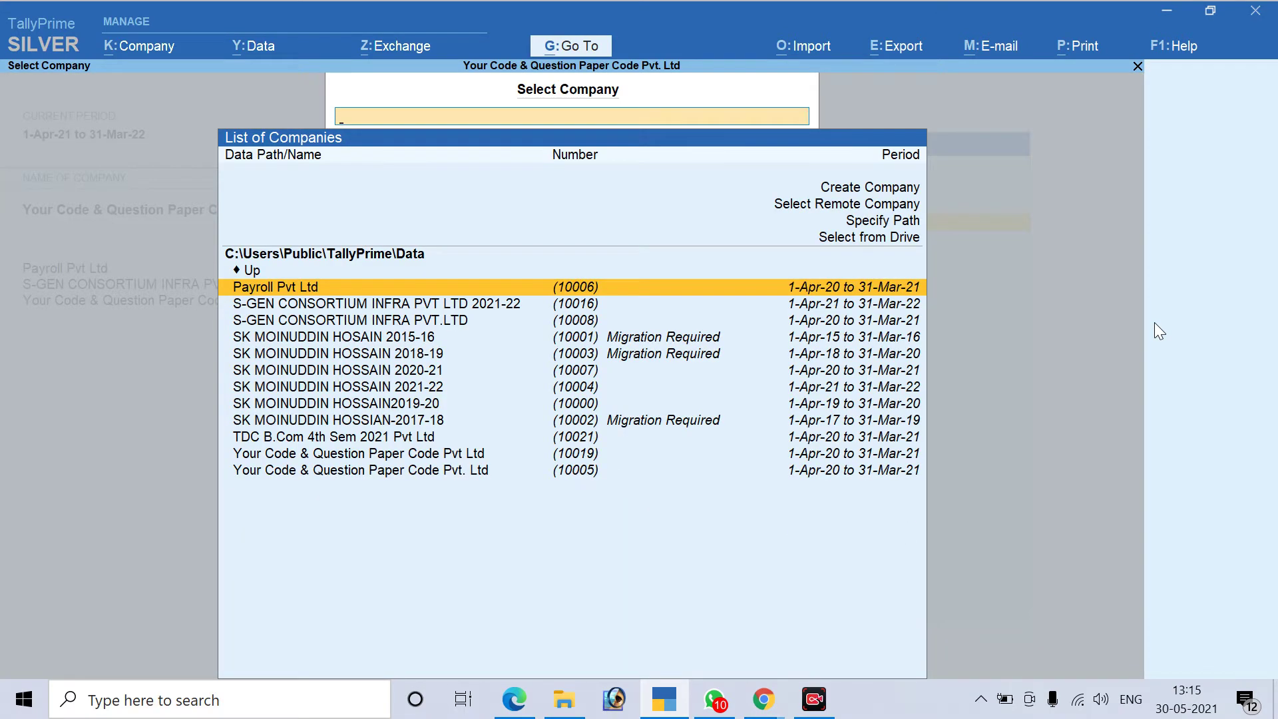
key("Down")
key("Down")
key("Down")
key("Down")
key("Down")
key("Down")
key("Down")
key("Down")
key("Down")
key("Down")
key("Down")
key("Up")
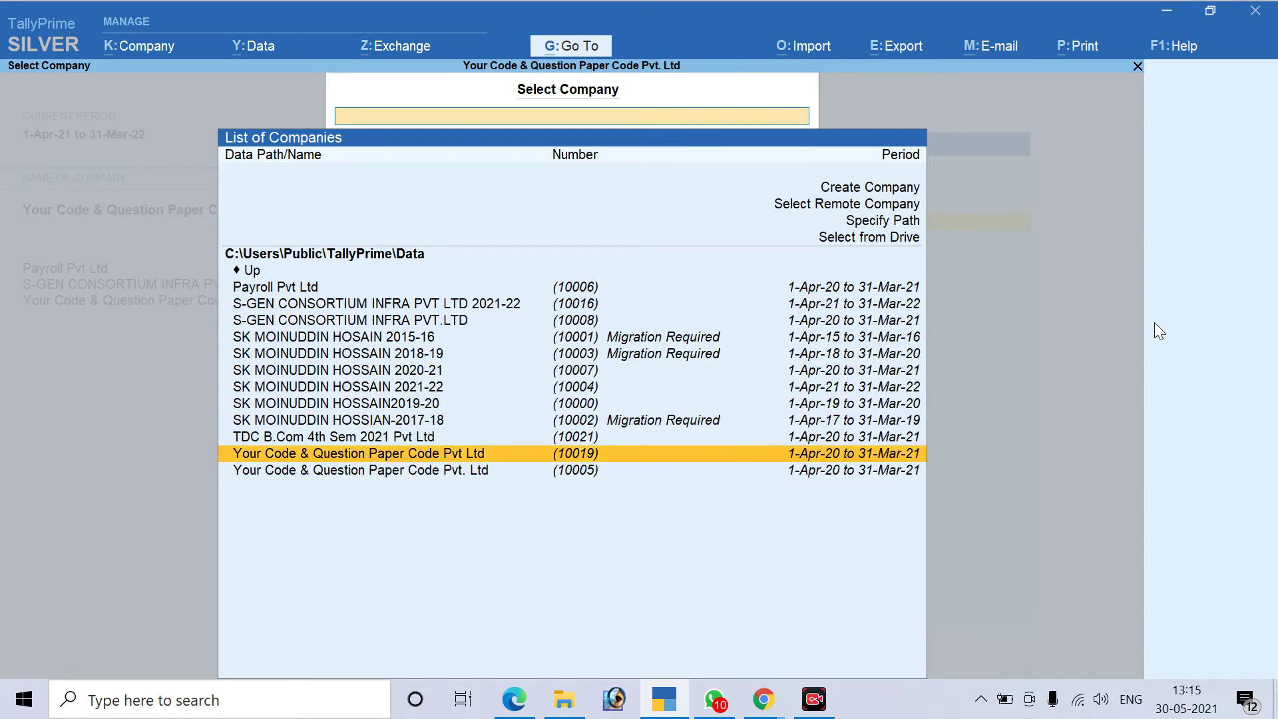
key("Return")
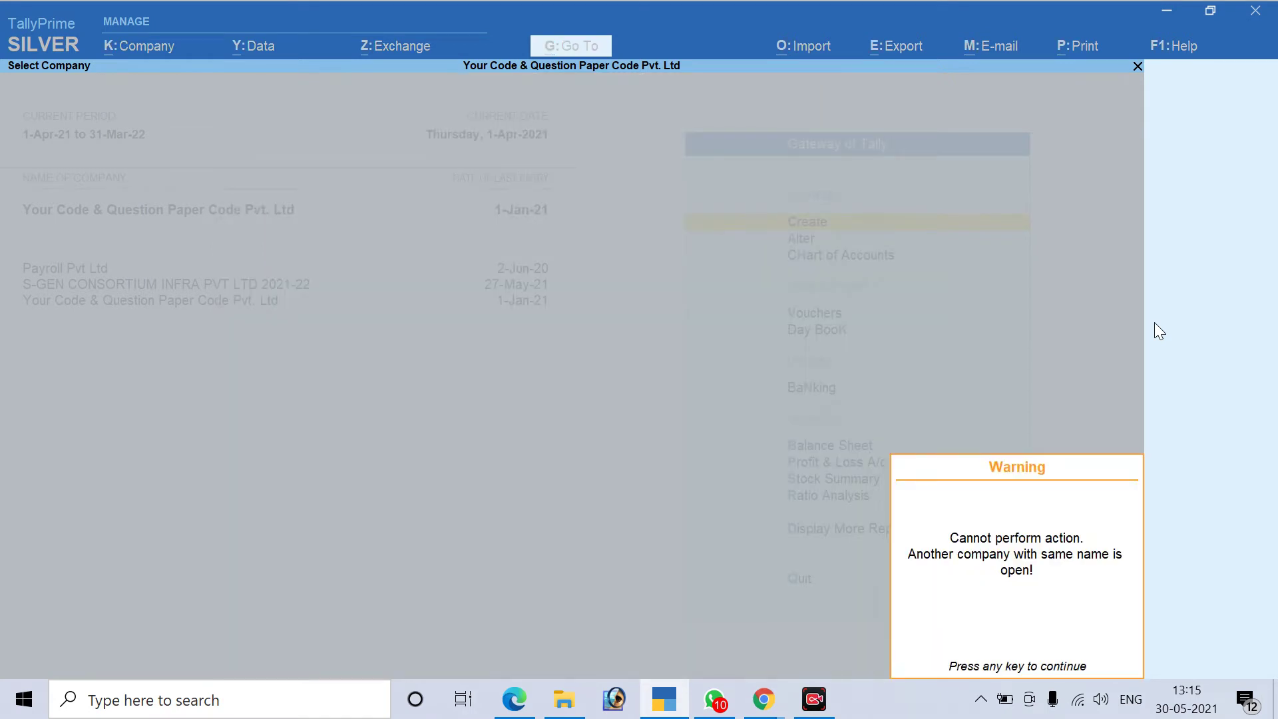
key("Return")
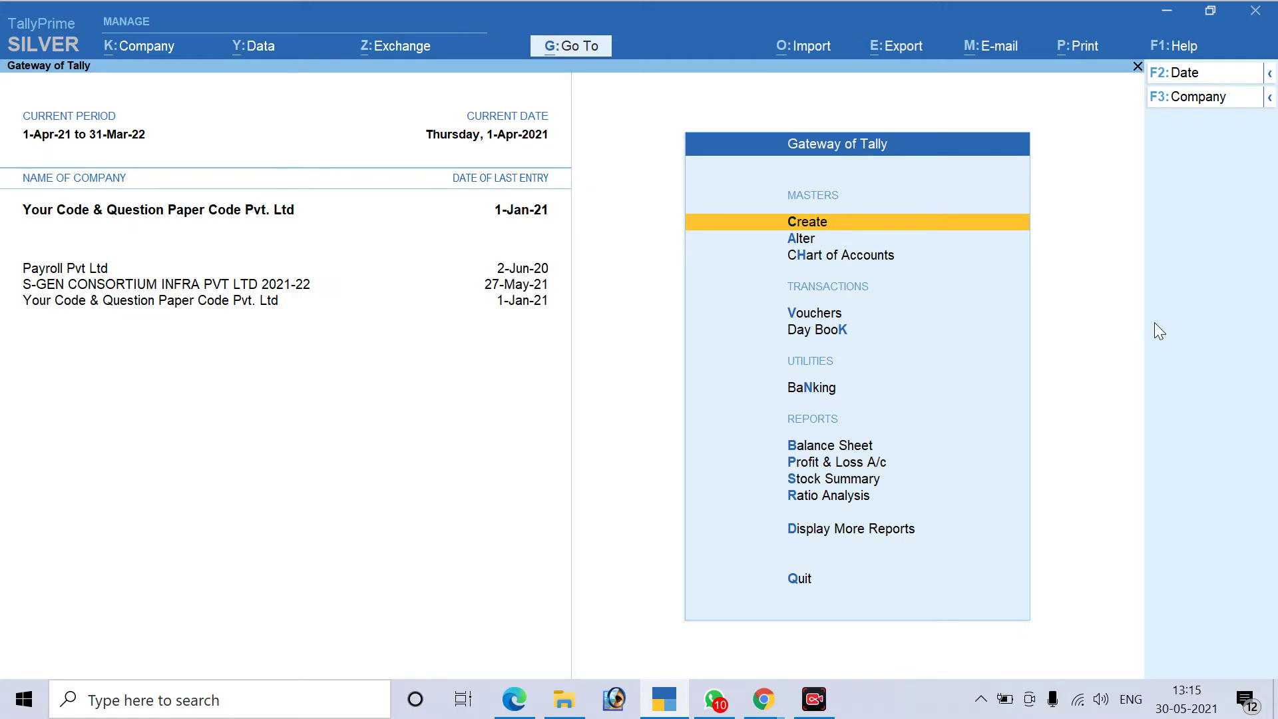
left_click(157, 285)
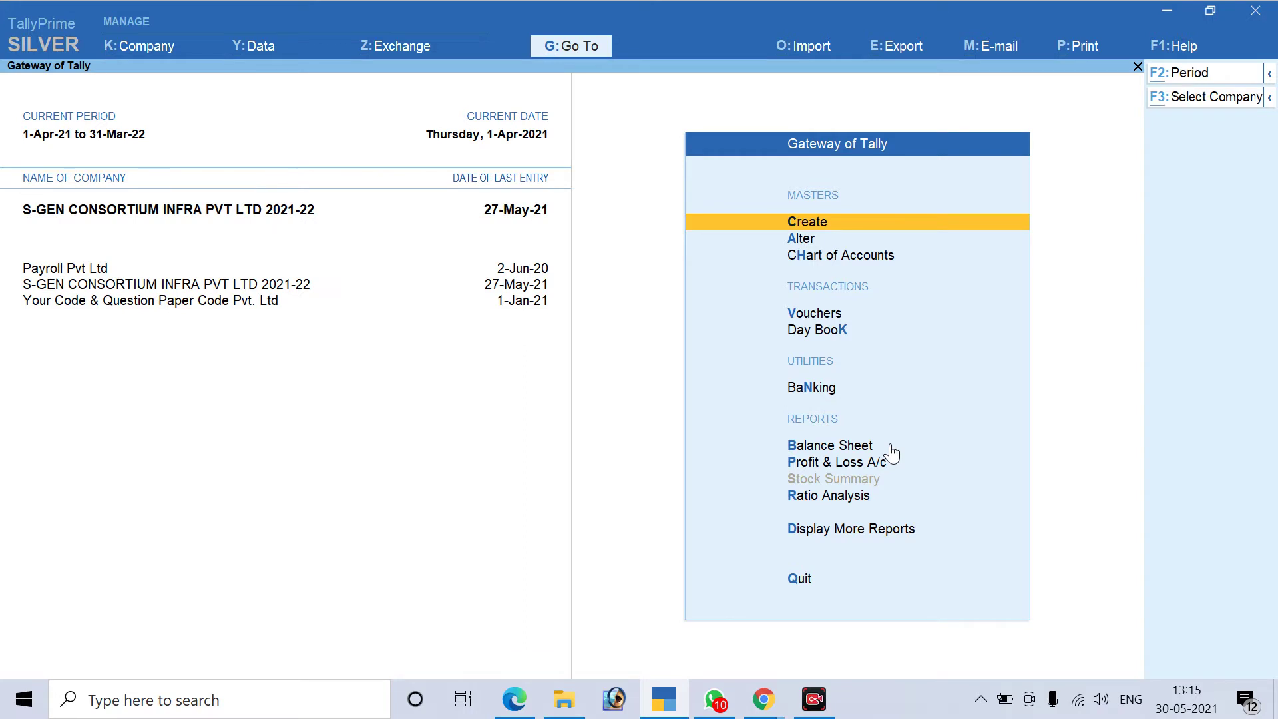
key("alt+F3")
key("Down")
key("Down")
key("Down")
key("Down")
key("Down")
key("Down")
key("Down")
key("Down")
key("Down")
key("Down")
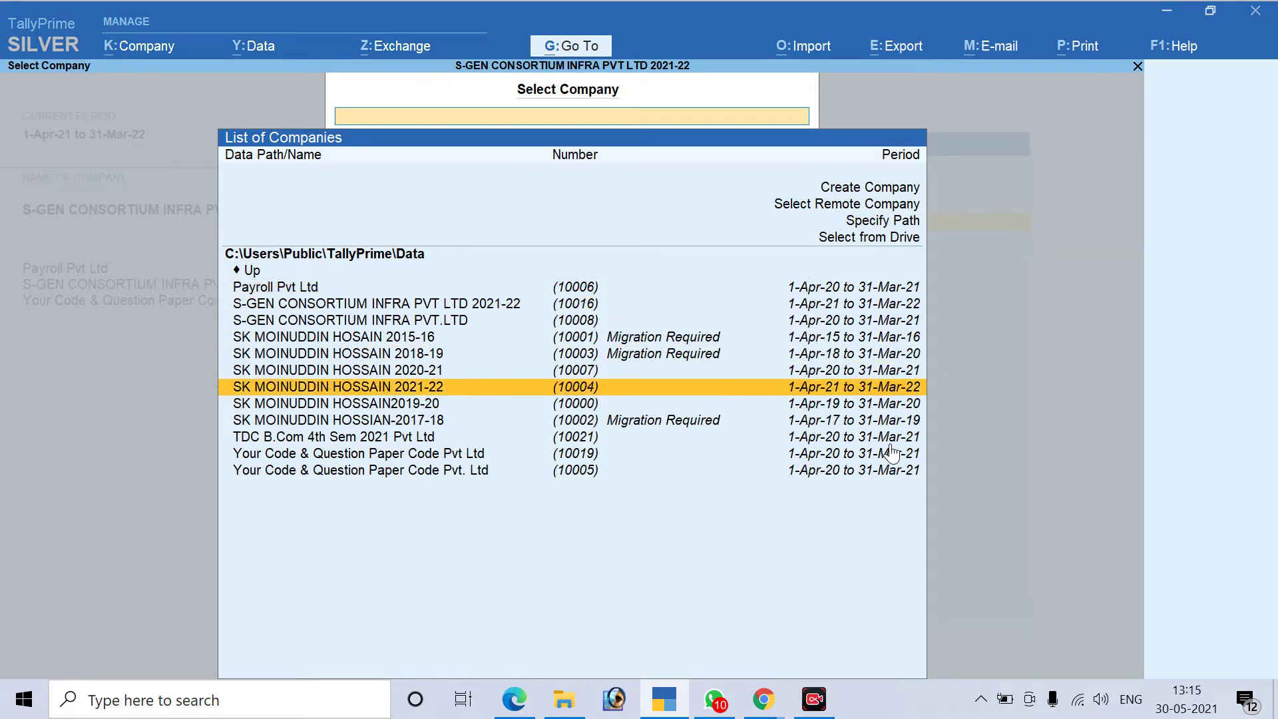
key("Return")
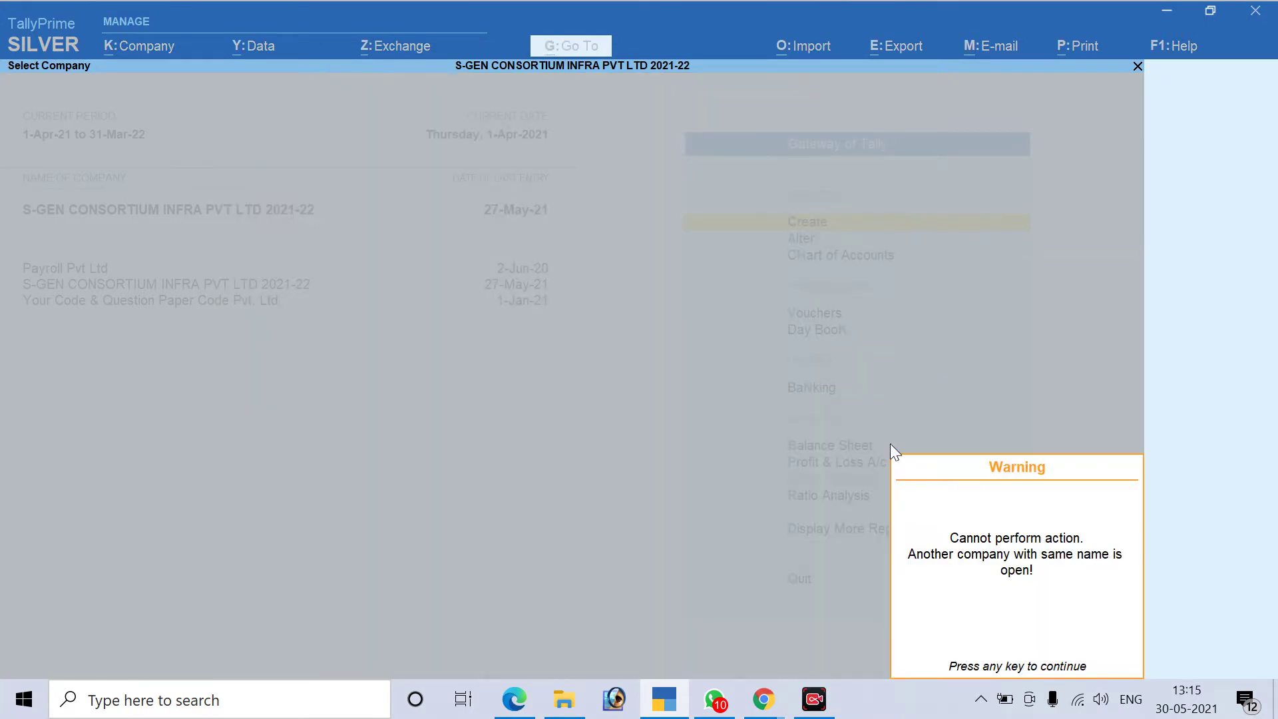
key("Return")
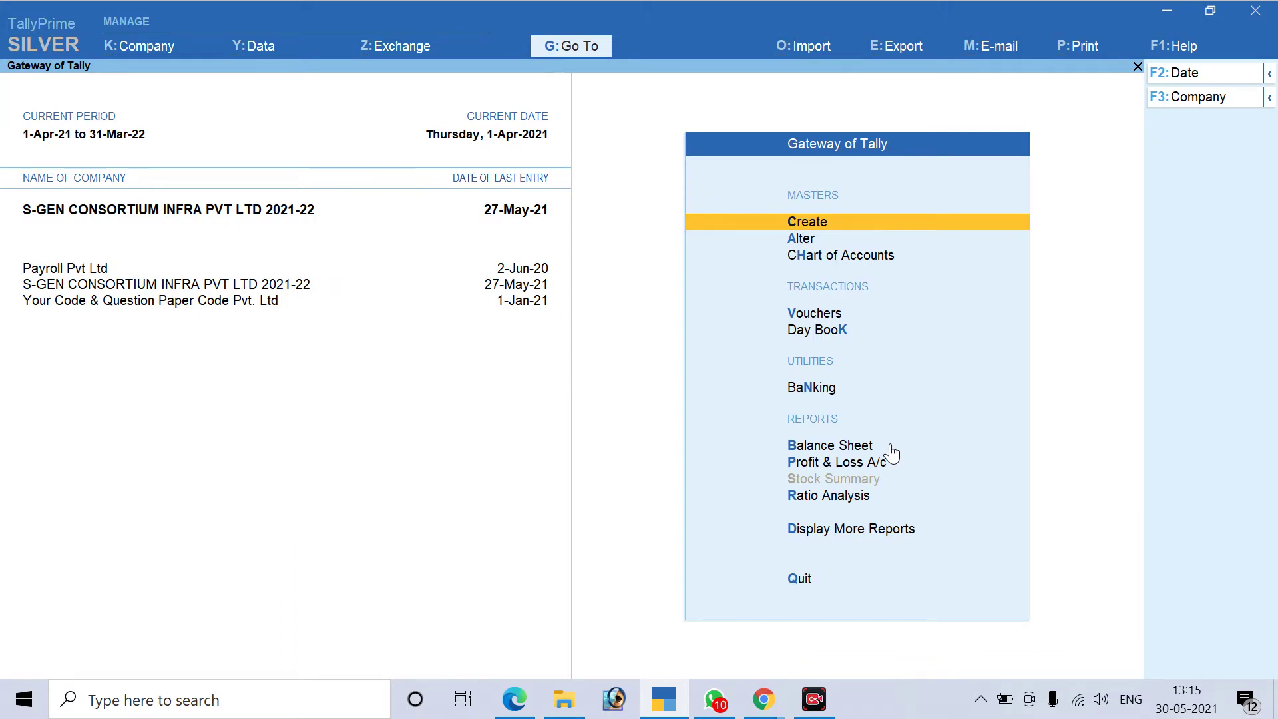
Shut Your Code & Question Paper Code Pvt. Ltd through the company options
key("alt")
key("alt+k")
key("Down")
key("Down")
key("Down")
key("Down")
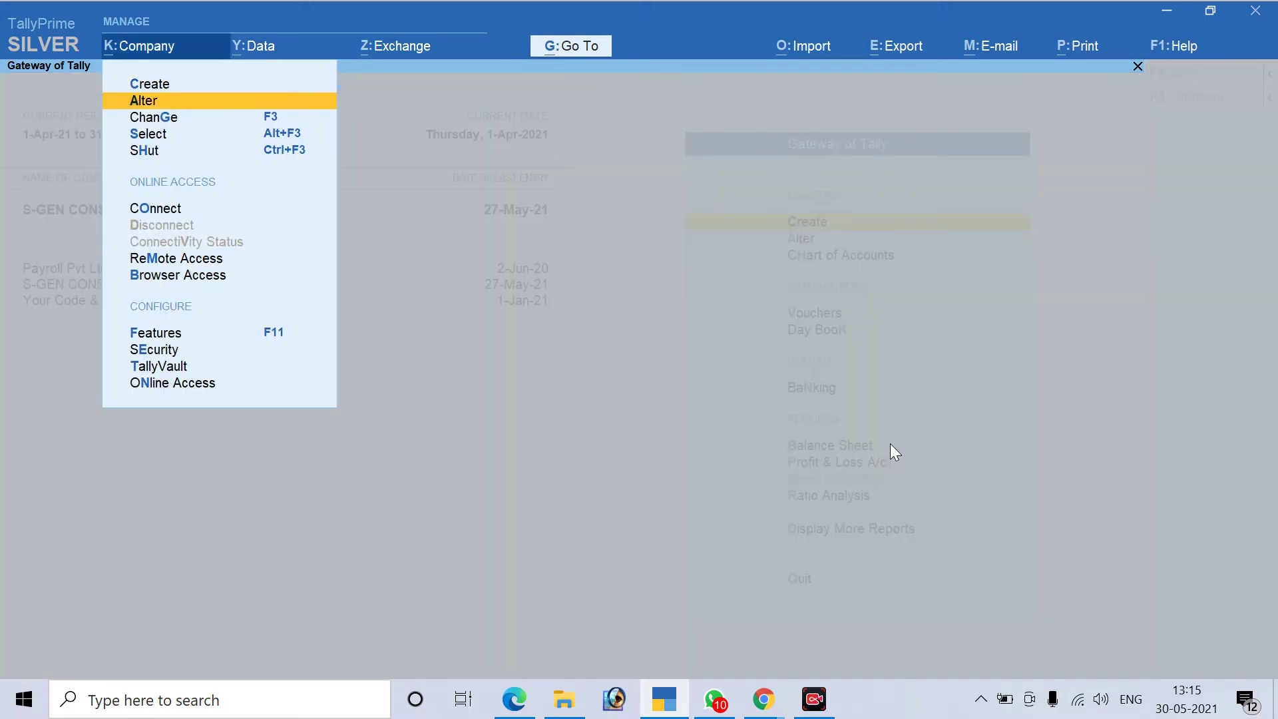
key("Return")
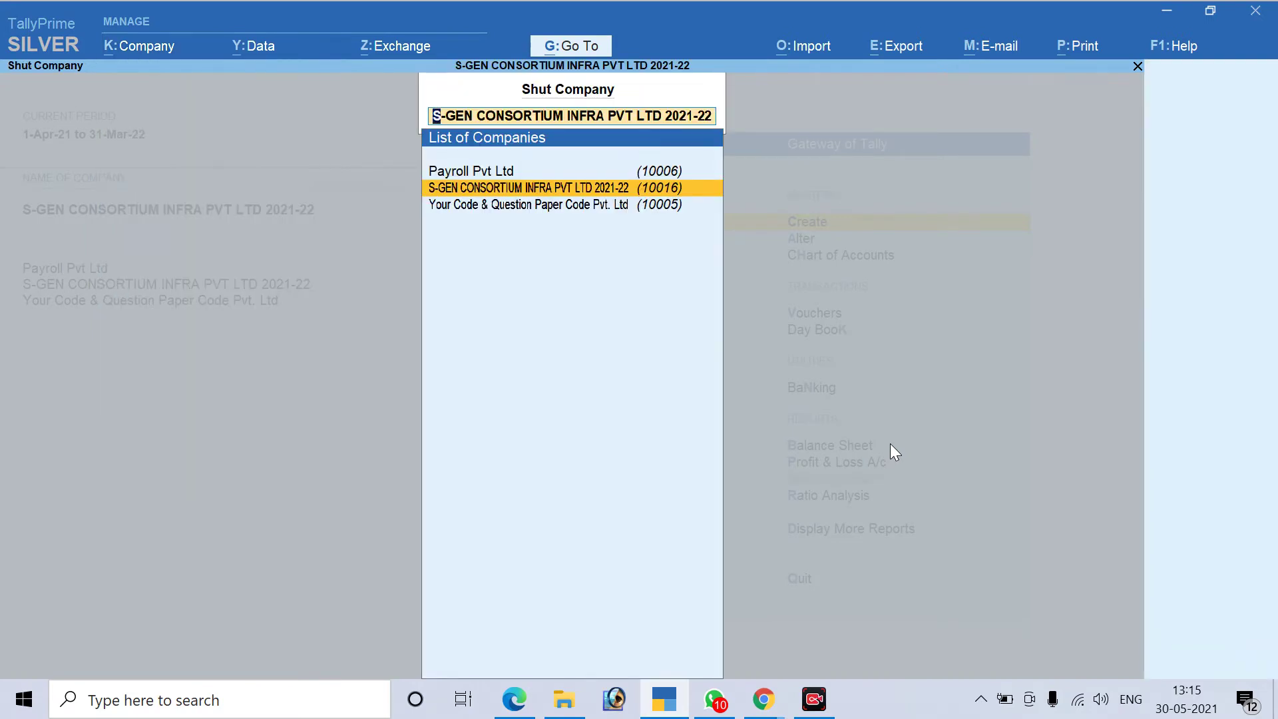
key("Down")
key("Return")
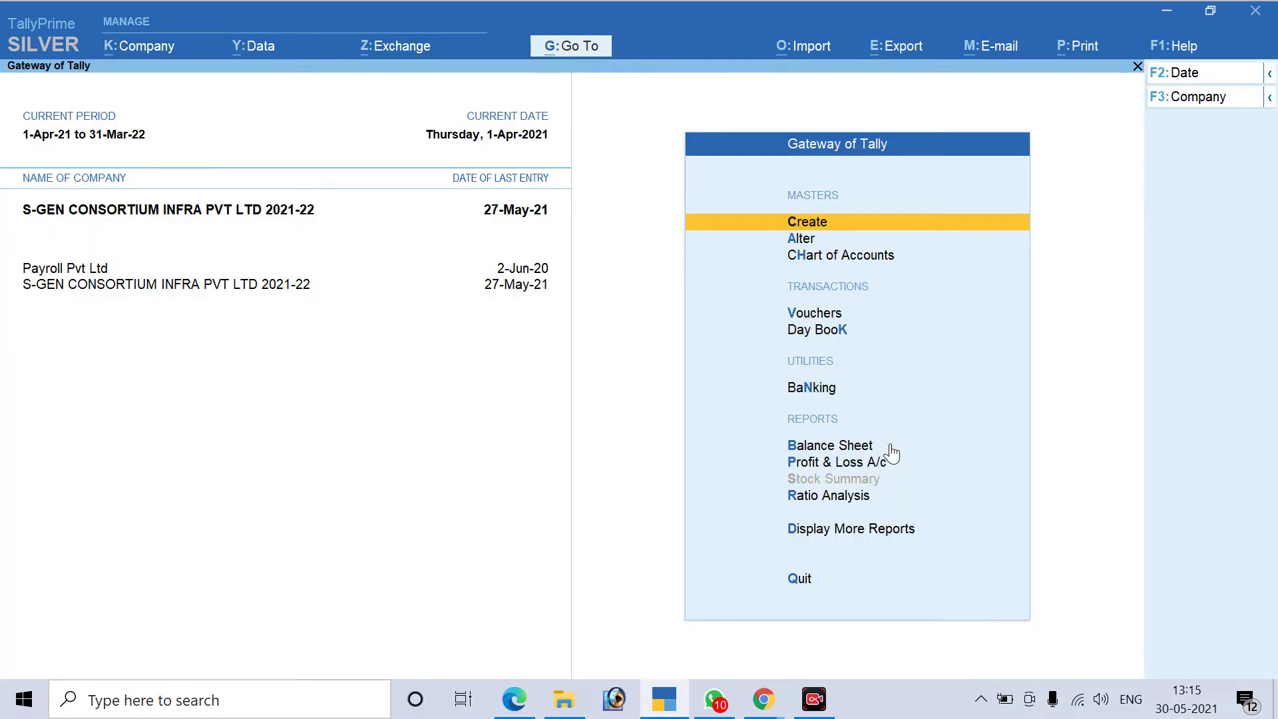
Select Your Code & Question Paper Code Pvt Ltd in the company list
key("alt")
key("alt+F3")
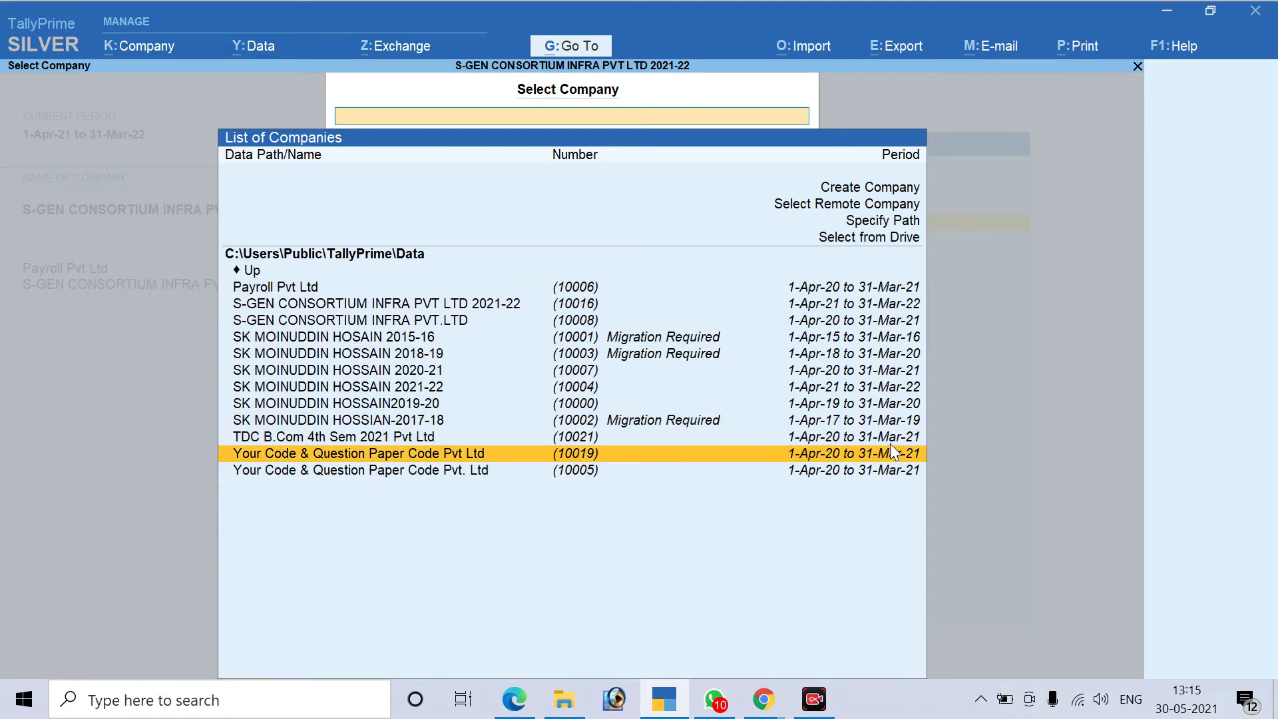
left_click(892, 453)
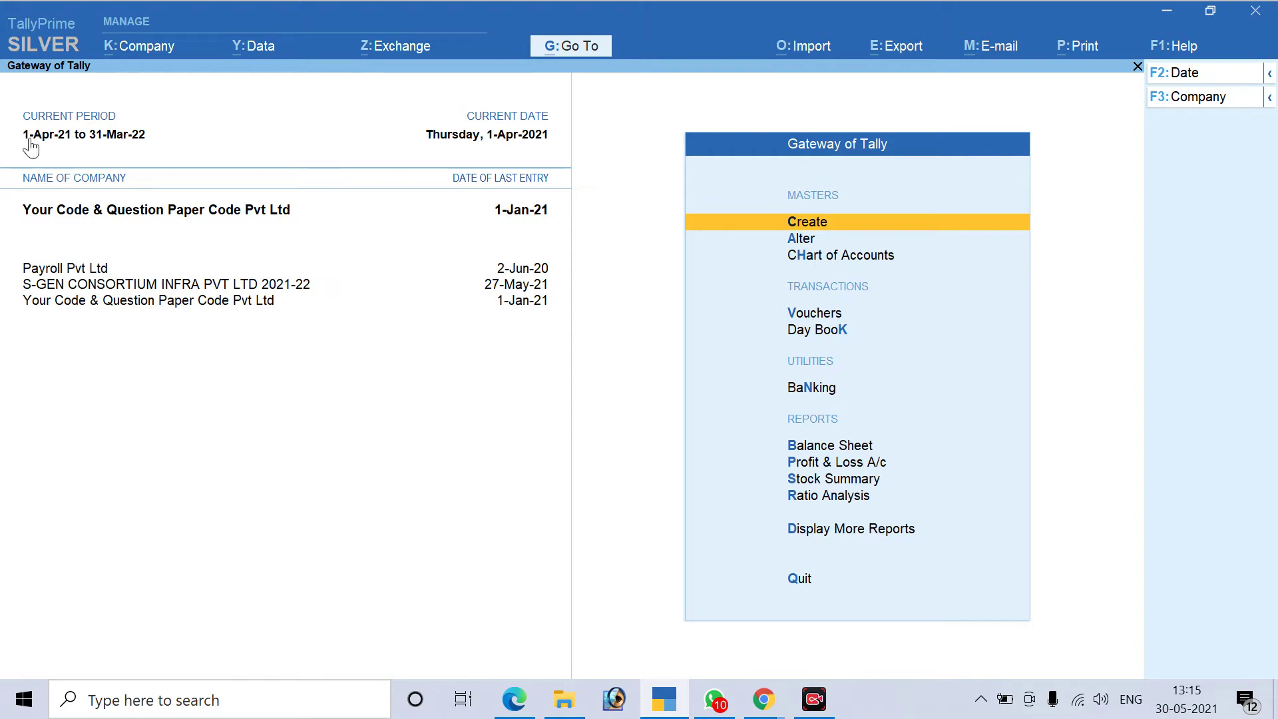
Change the current period to run from 1.4.20 to 31.3.21
key("alt")
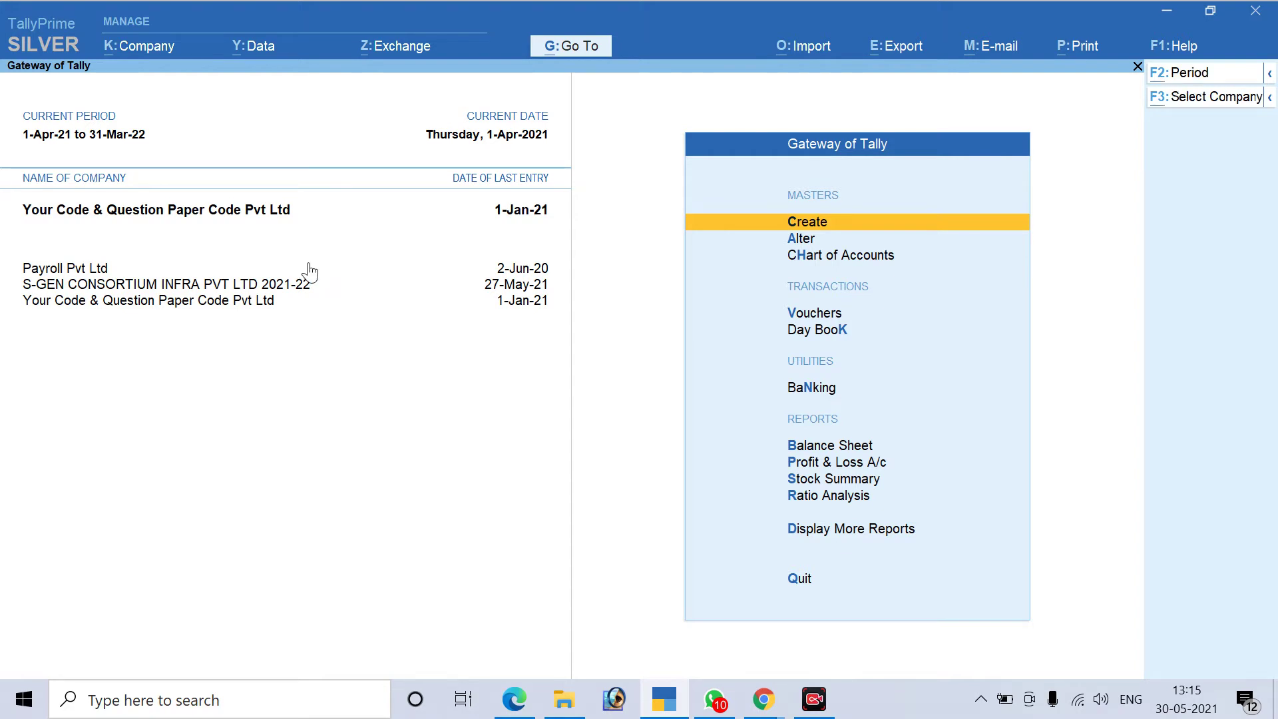
key("alt+F4")
key("Escape")
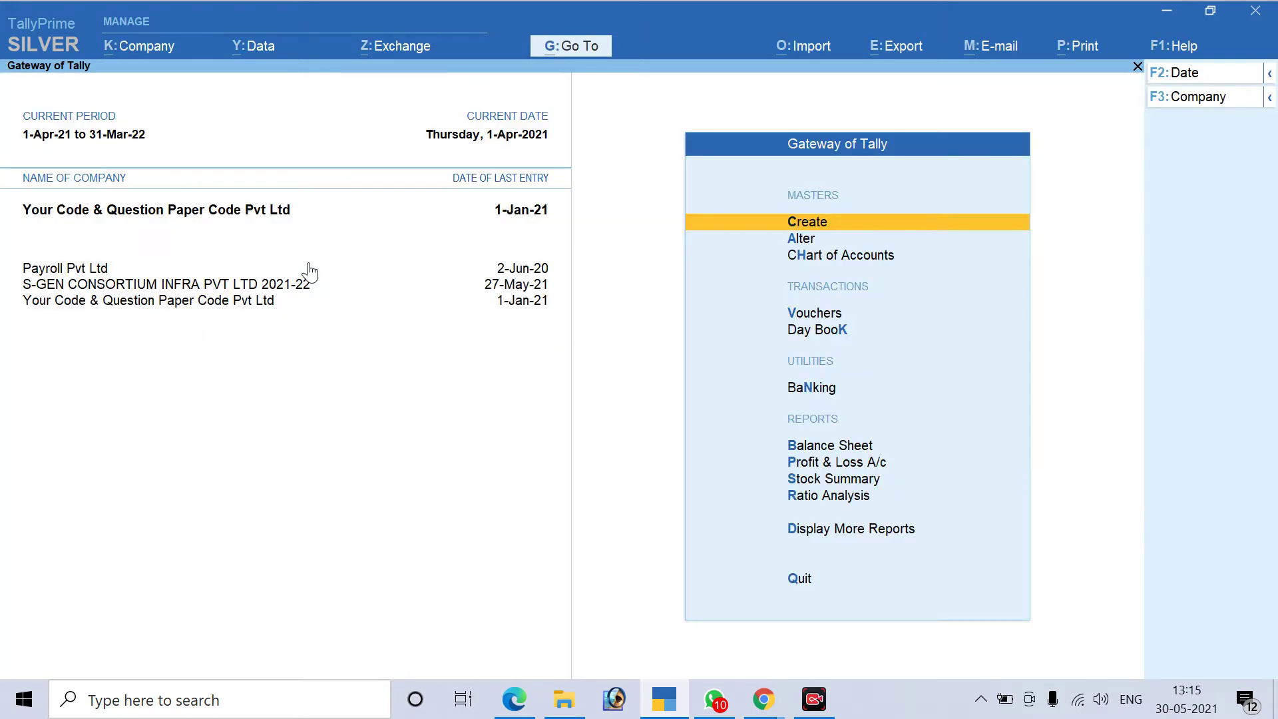
key("alt+F2")
type("1.4.20")
key("Return")
type("31.3.21")
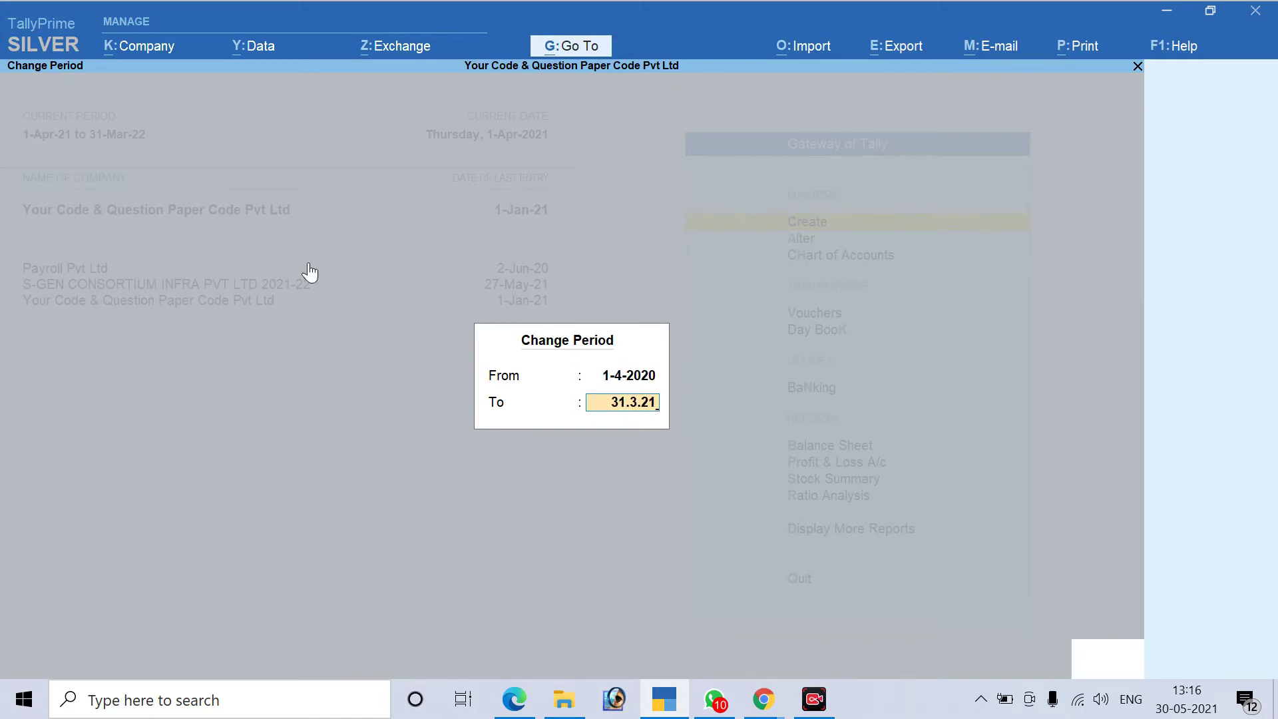
key("Return")
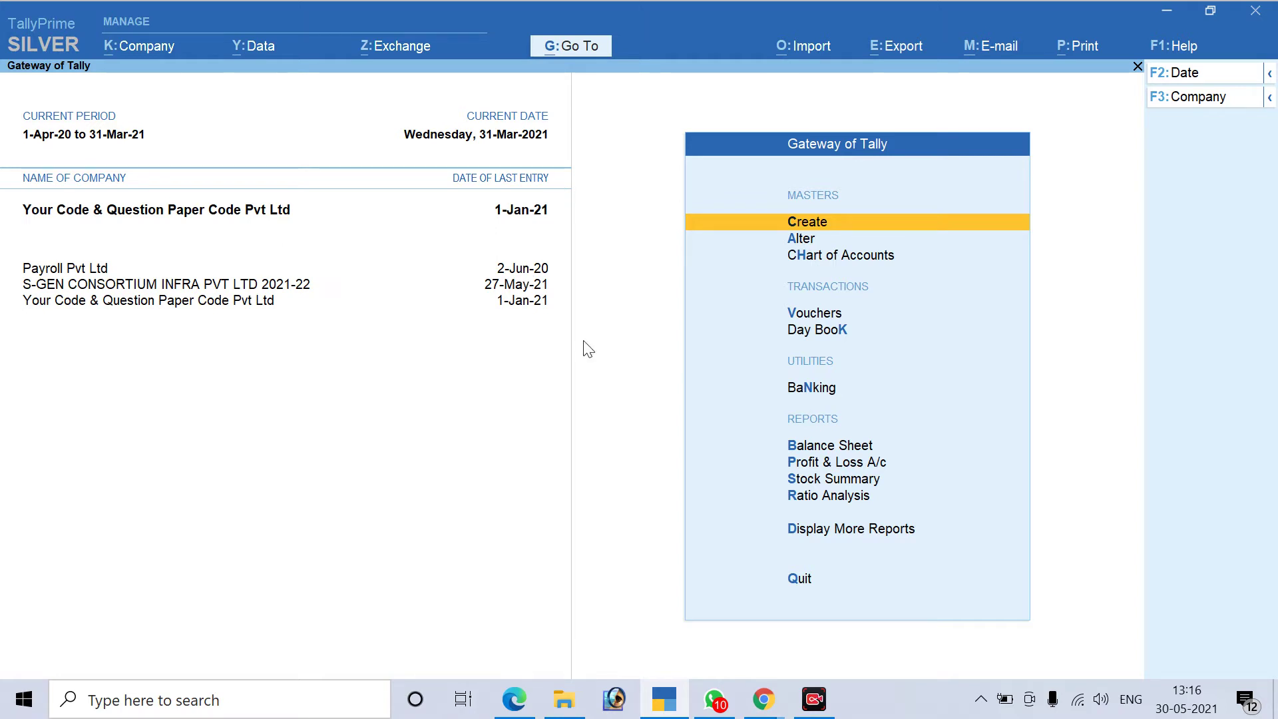
Open the Sales voucher type for alteration
key("Down")
key("Return")
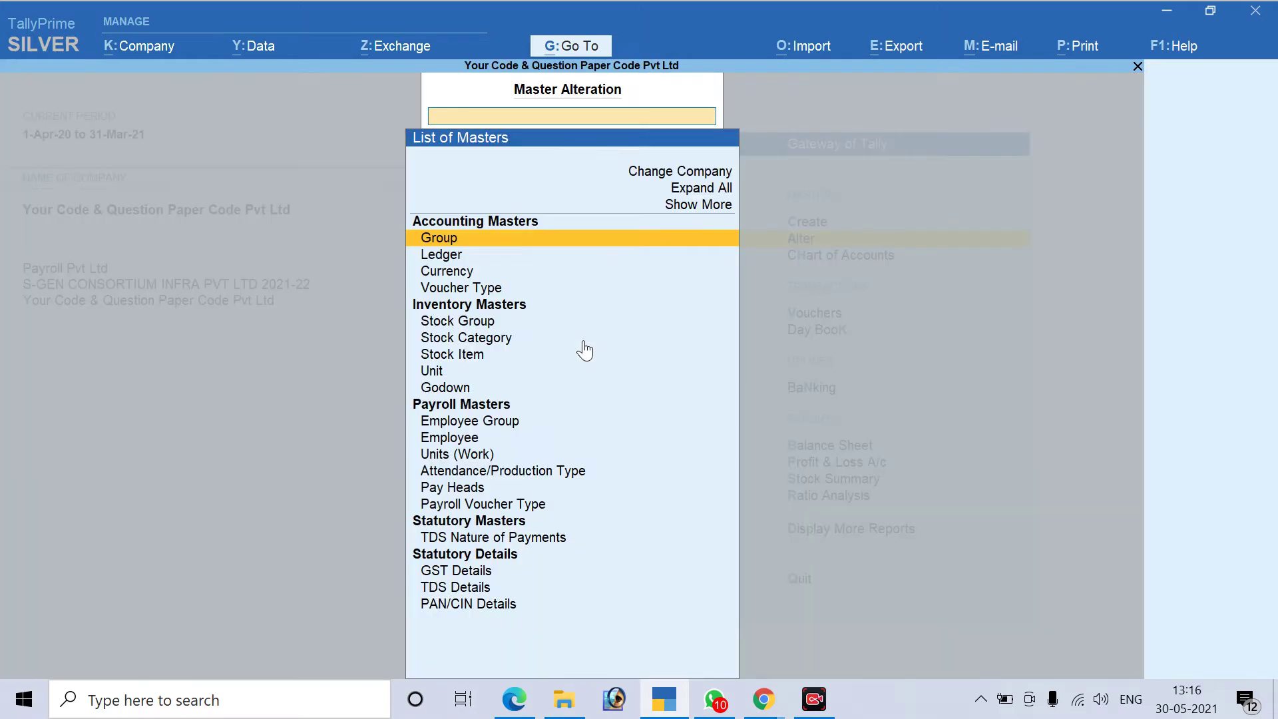
key("Down")
key("Down")
key("Down")
key("Down")
key("Up")
key("Return")
key("Down")
key("Down")
key("Down")
key("Down")
key("Down")
key("Down")
key("Down")
key("Down")
key("Down")
key("Down")
key("Down")
key("Down")
key("Down")
key("Down")
key("Down")
key("Down")
key("Down")
key("Down")
key("Down")
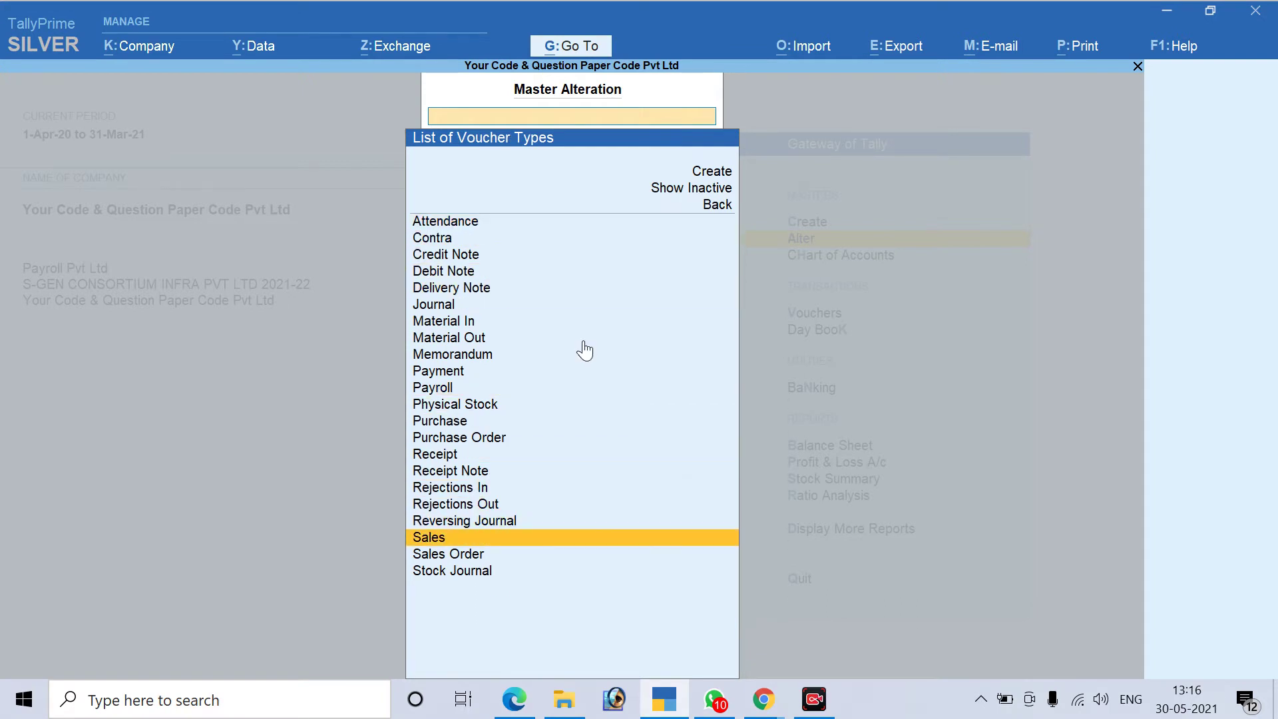
key("Return")
key("Return")
key("Return")
key("Return")
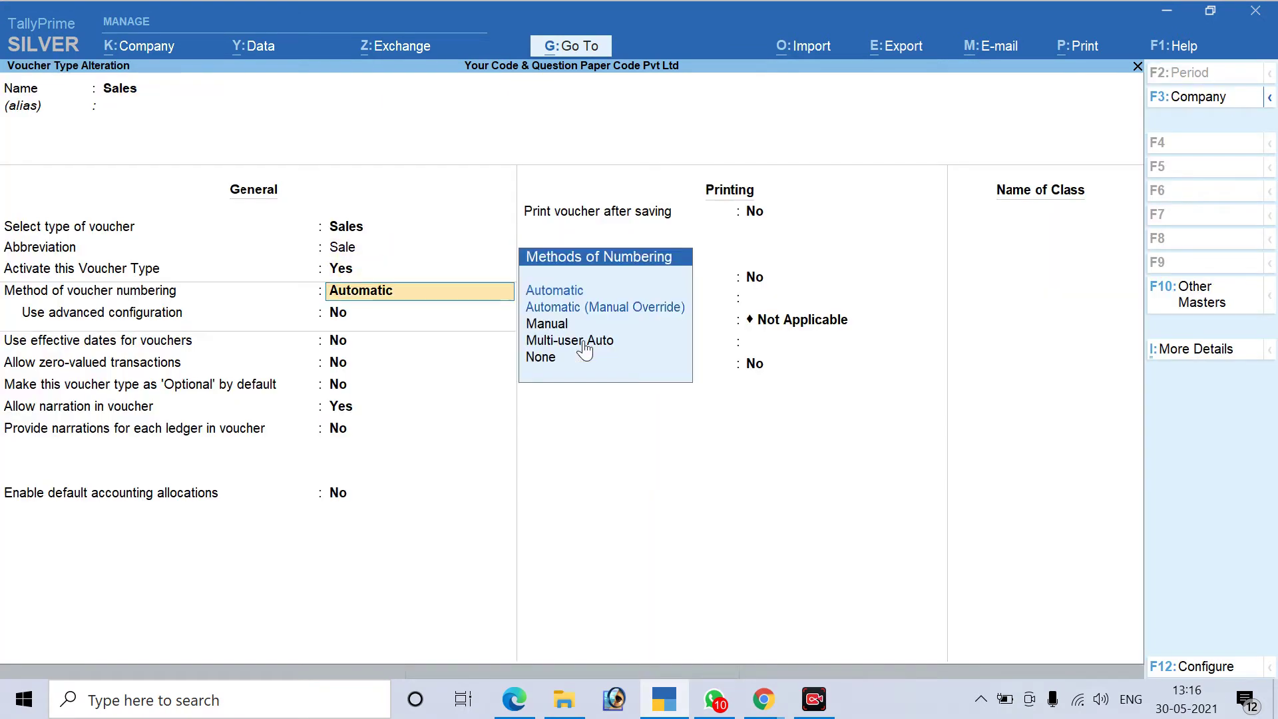
Set voucher numbering to Manual, save, and start a new Sales voucher
type("Na")
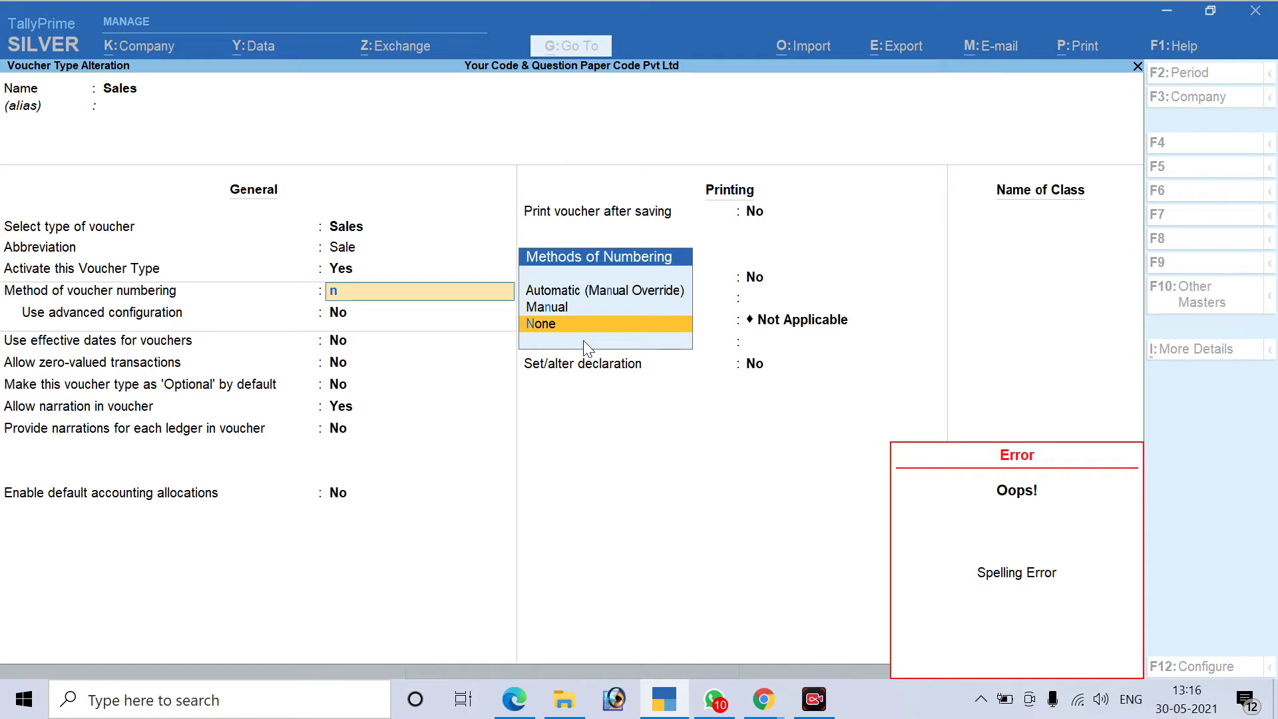
key("Up")
key("Return")
key("ctrl+a")
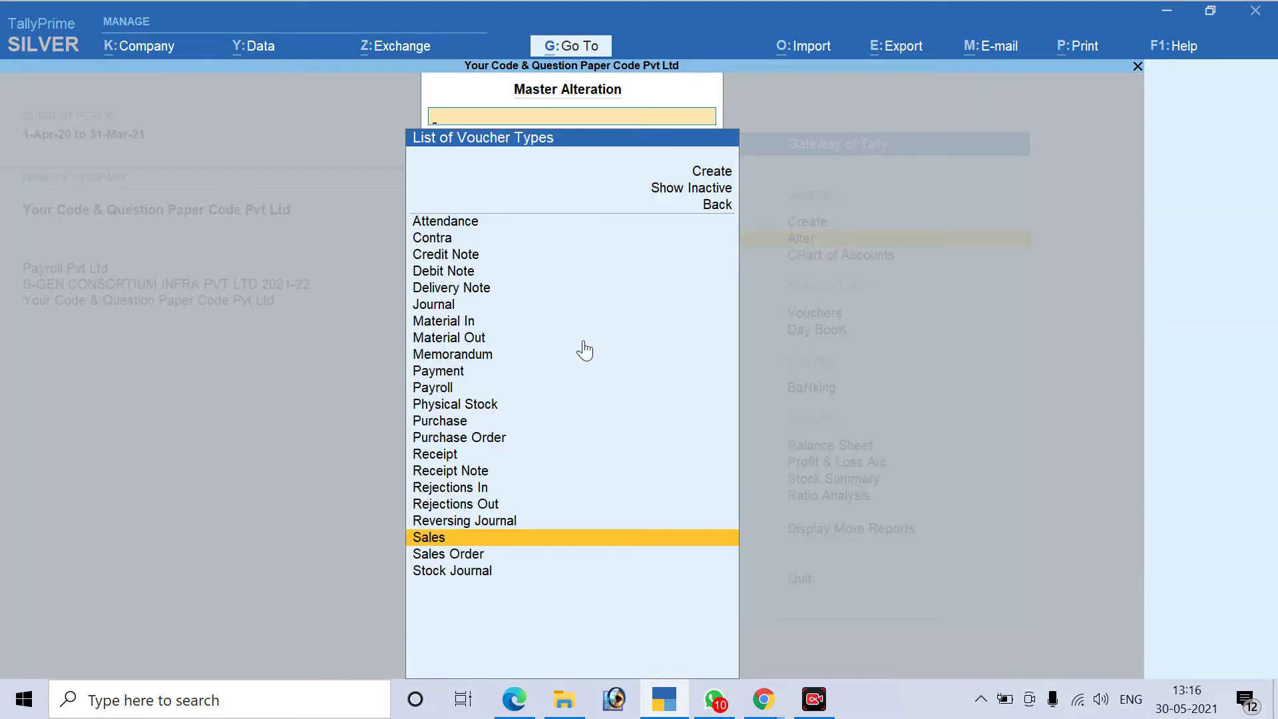
key("Escape")
key("Escape")
key("Escape")
key("Up")
key("v")
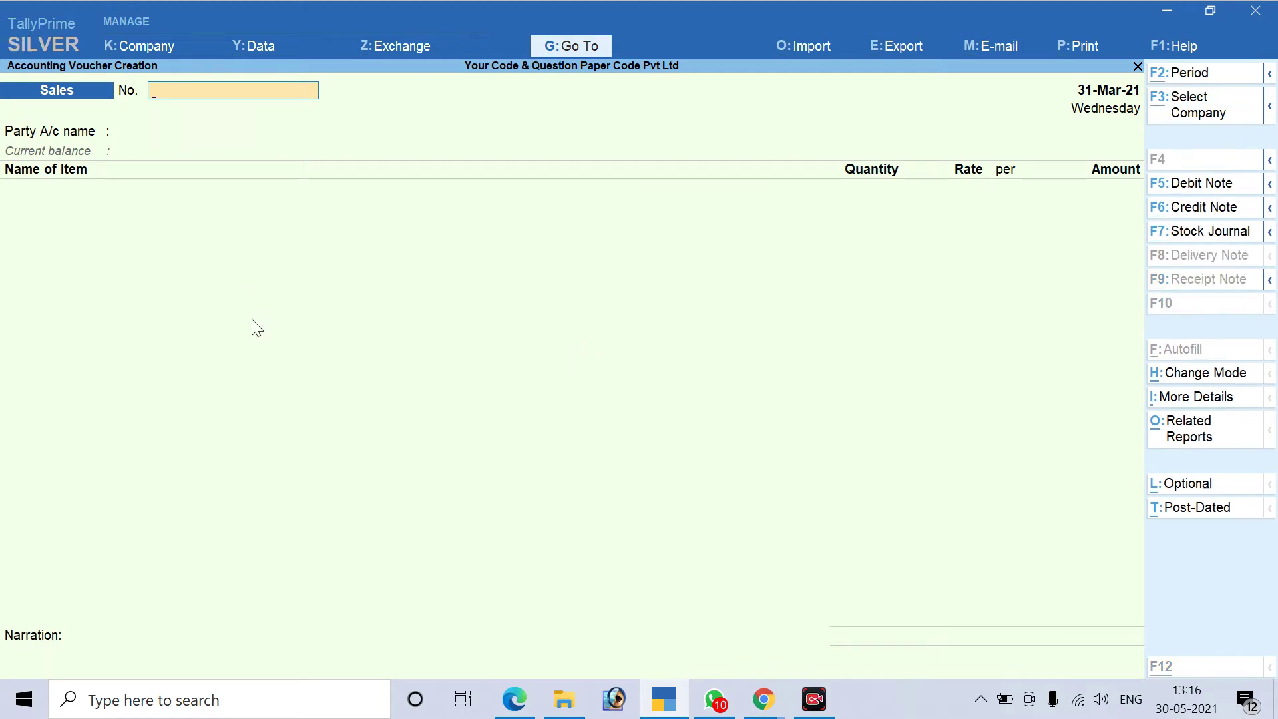
Enter voucher number INV/096/20-21 after checking it in the invoice PDF
key("alt+Tab")
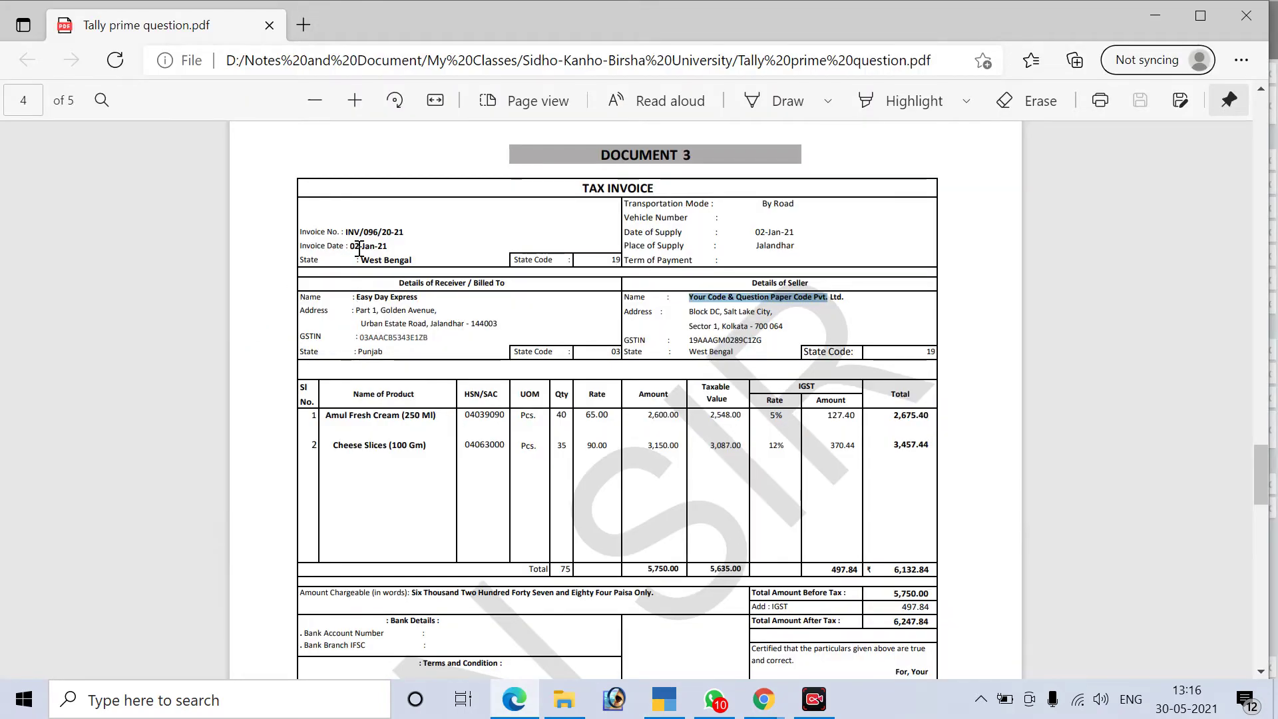
key("alt+Tab")
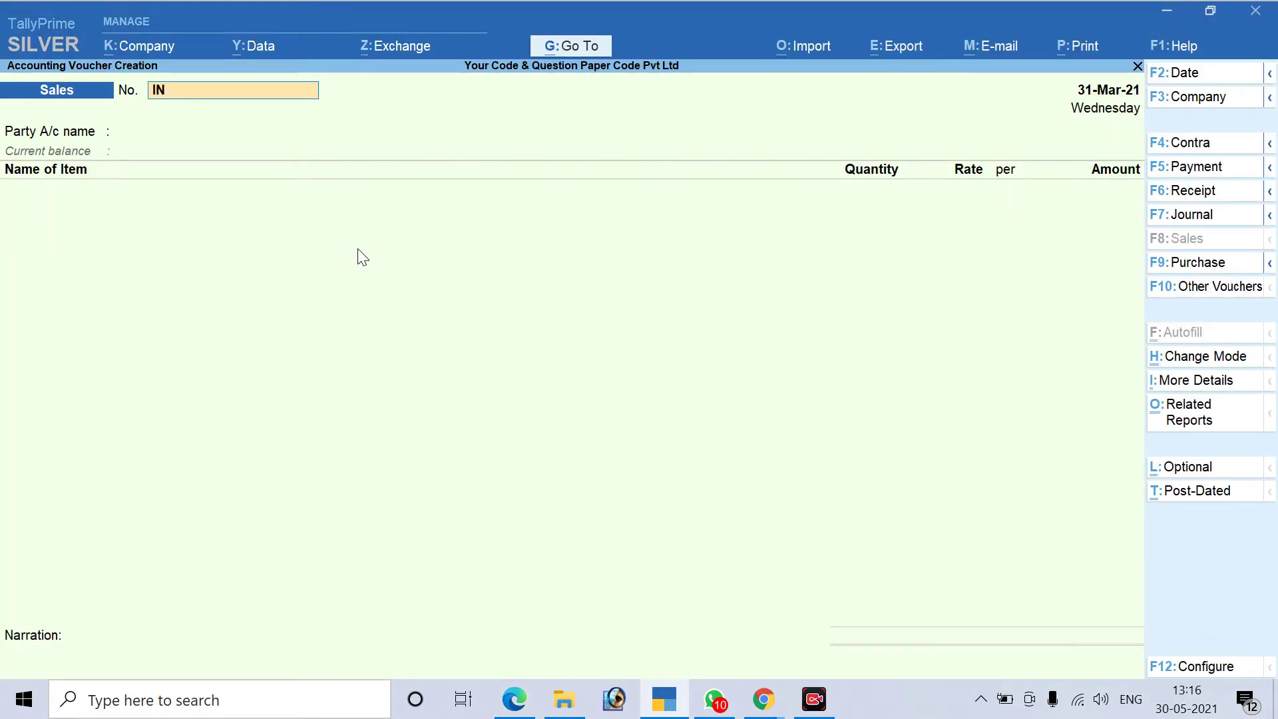
key("alt+Tab")
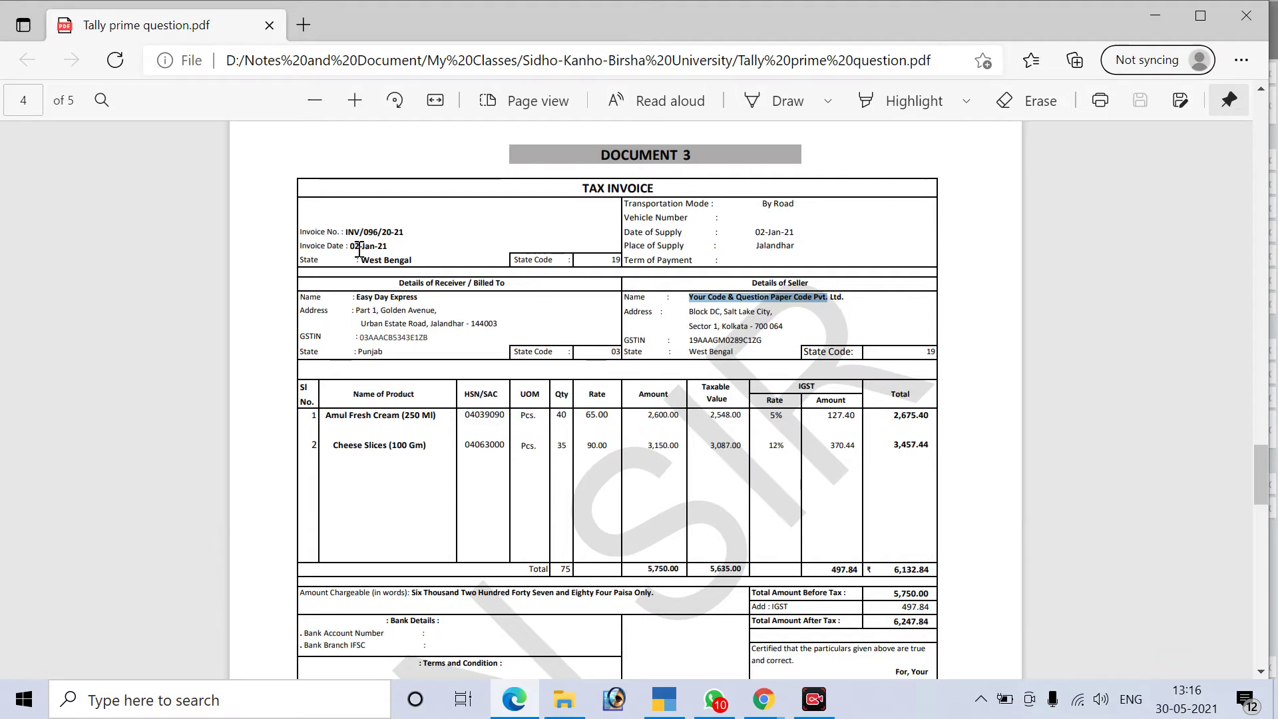
key("alt+Tab")
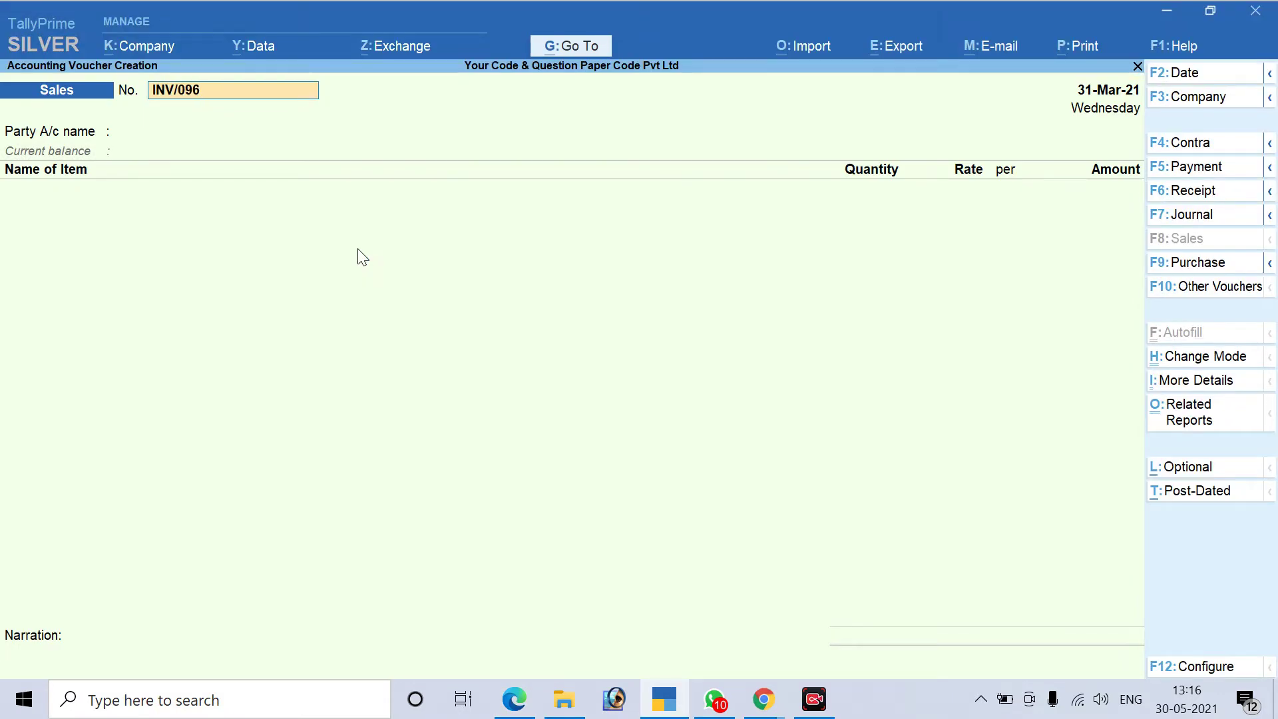
type("20-21")
key("Return")
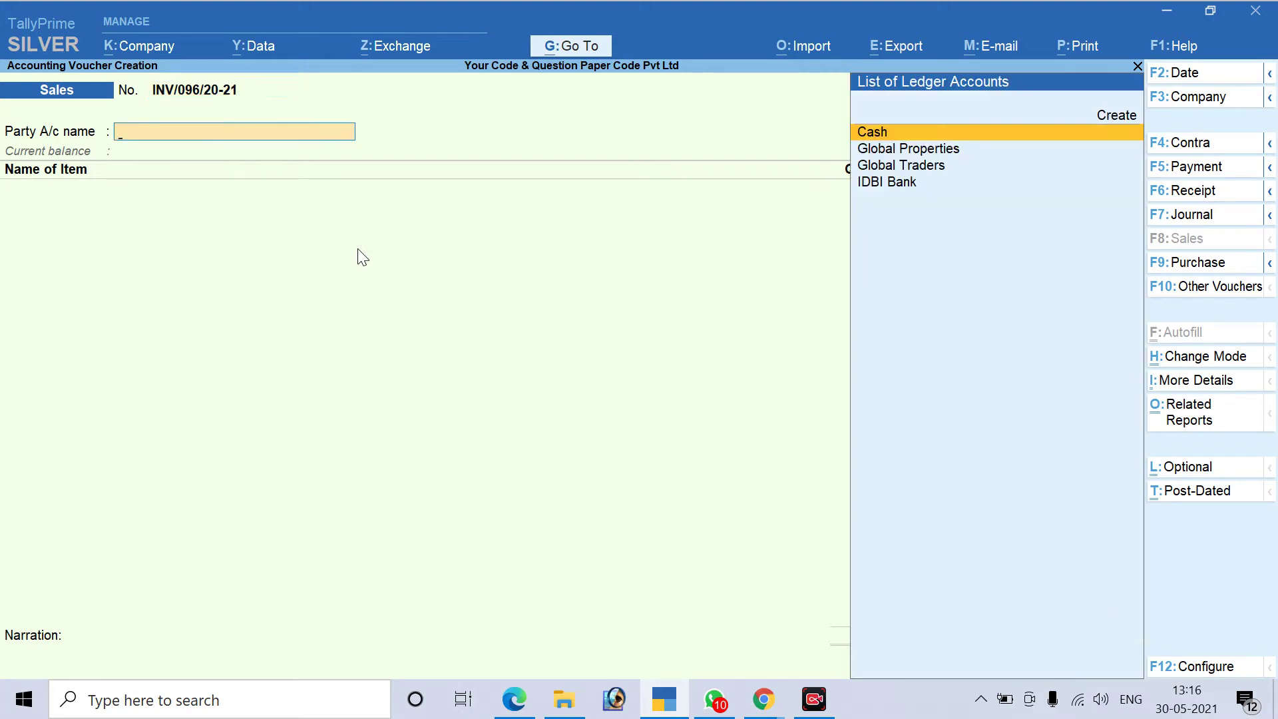
Change the voucher date to 2.1.21
key("alt+Tab")
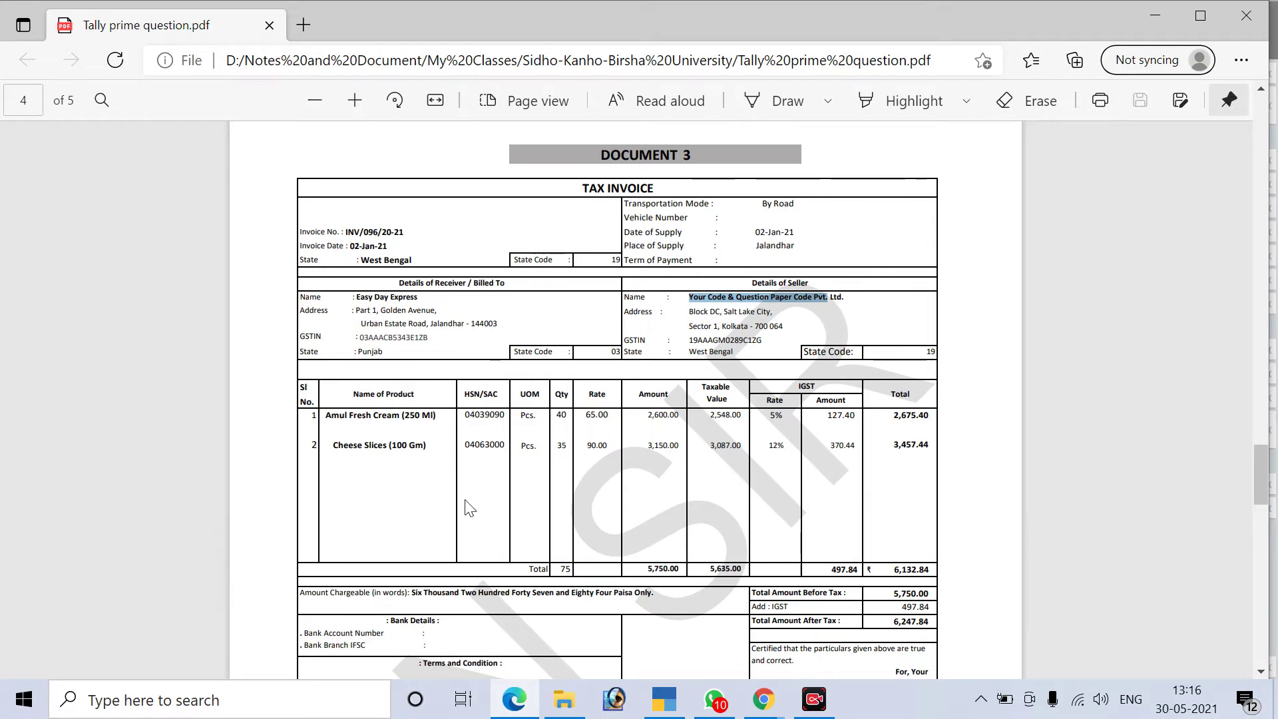
key("alt+Tab")
key("F2")
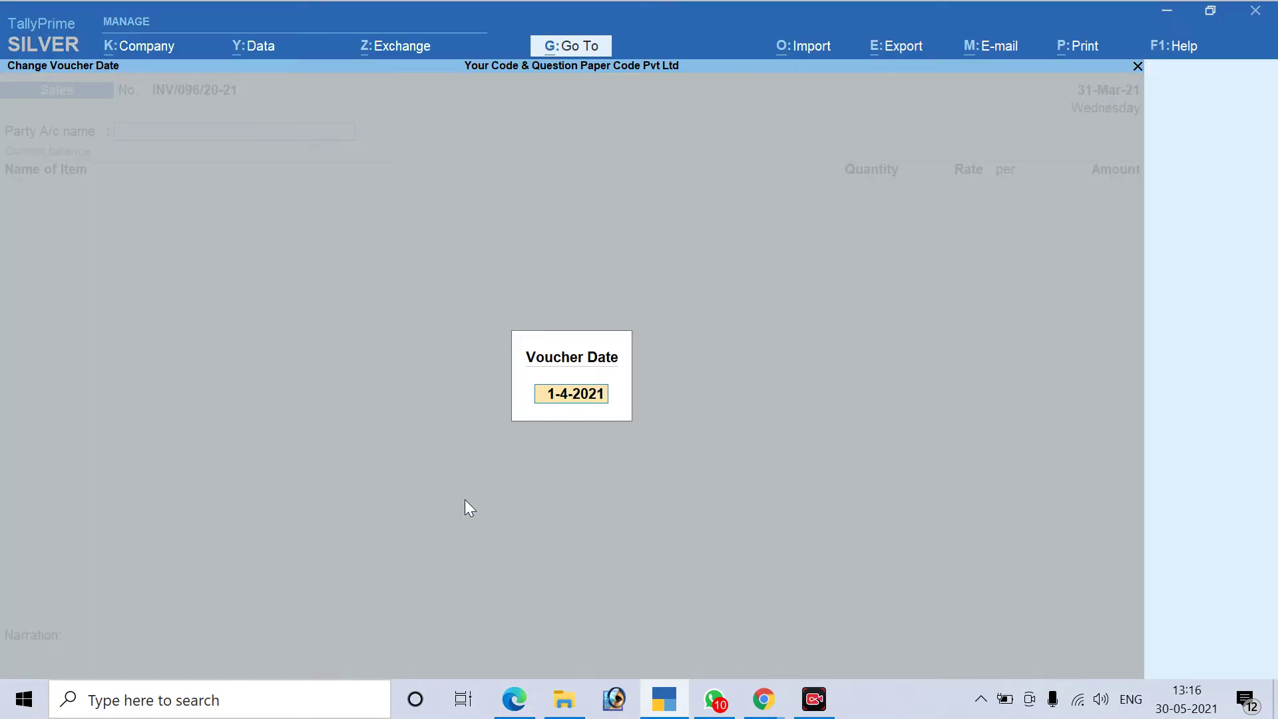
key("alt+Tab")
key("alt+Tab")
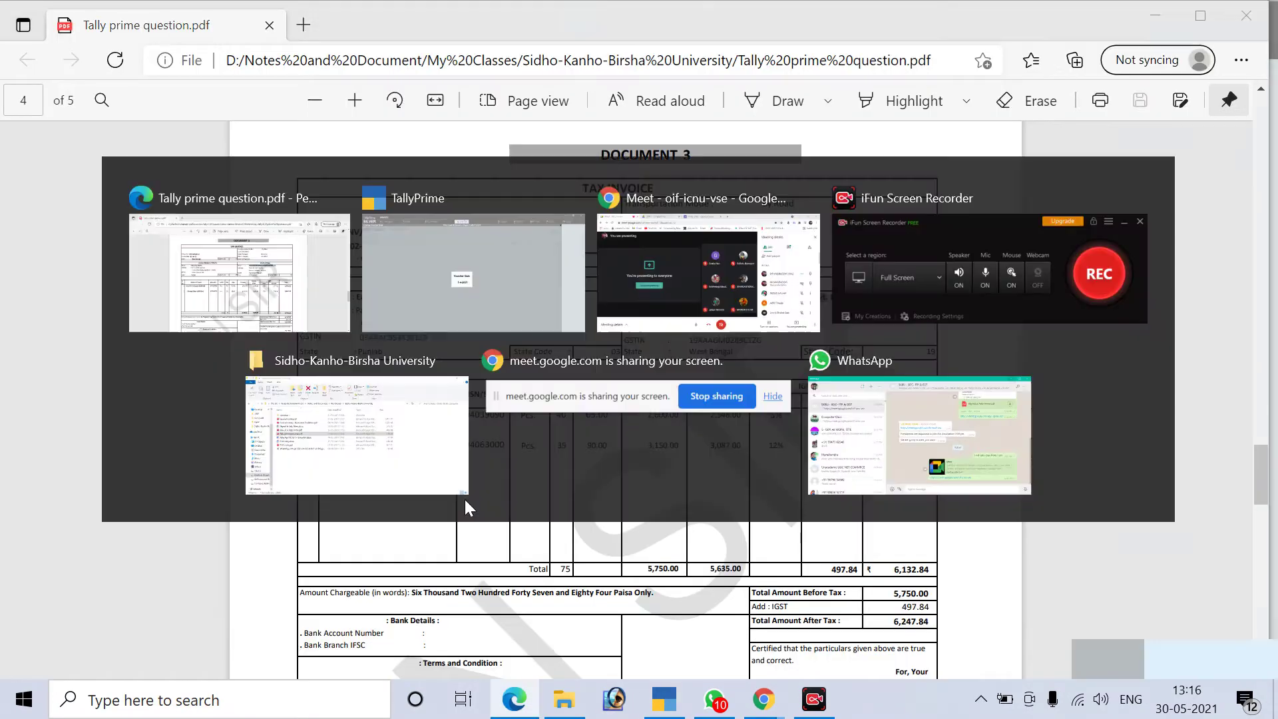
type("2.1.")
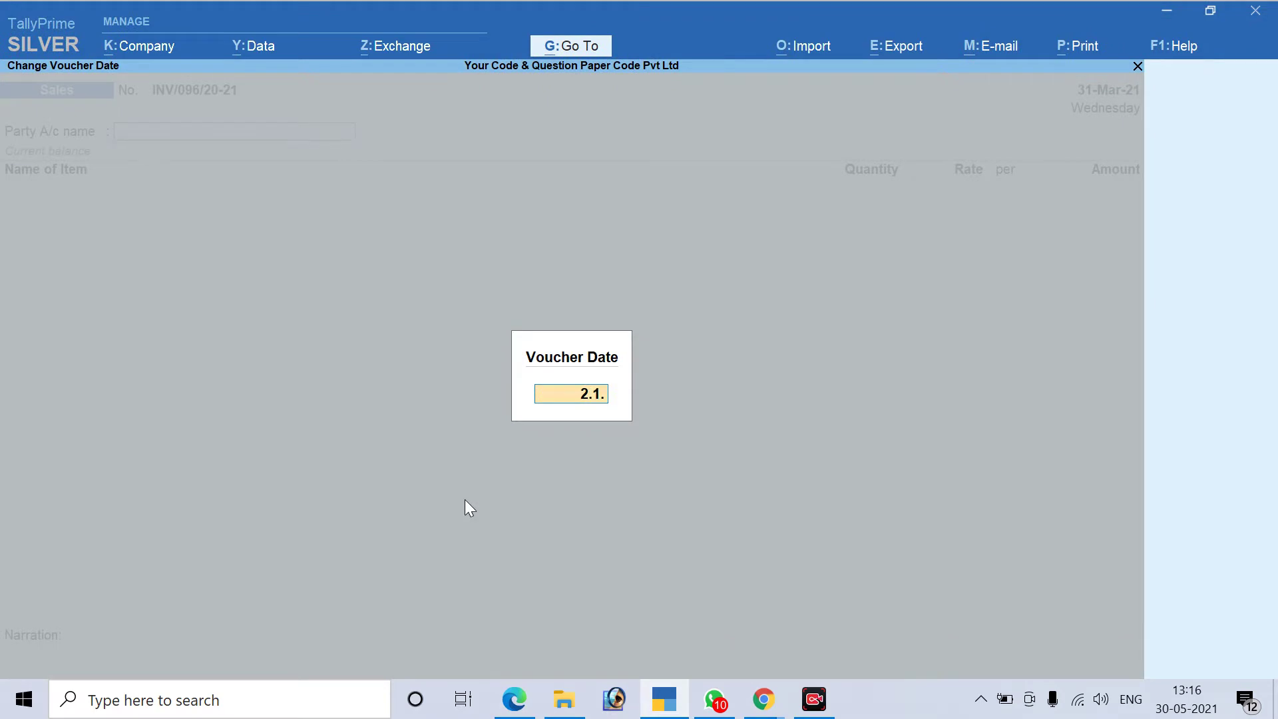
type("21")
key("Return")
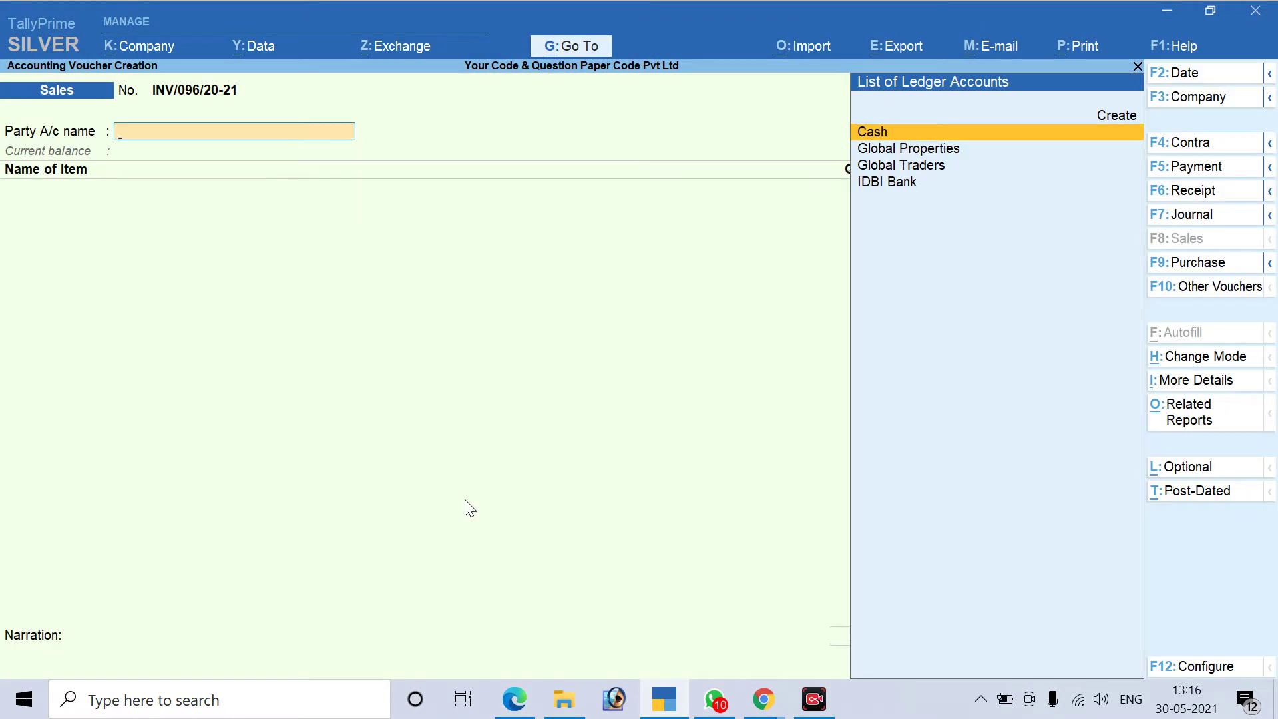
Check the receiver details in the invoice PDF before entering the party
key("alt+Tab")
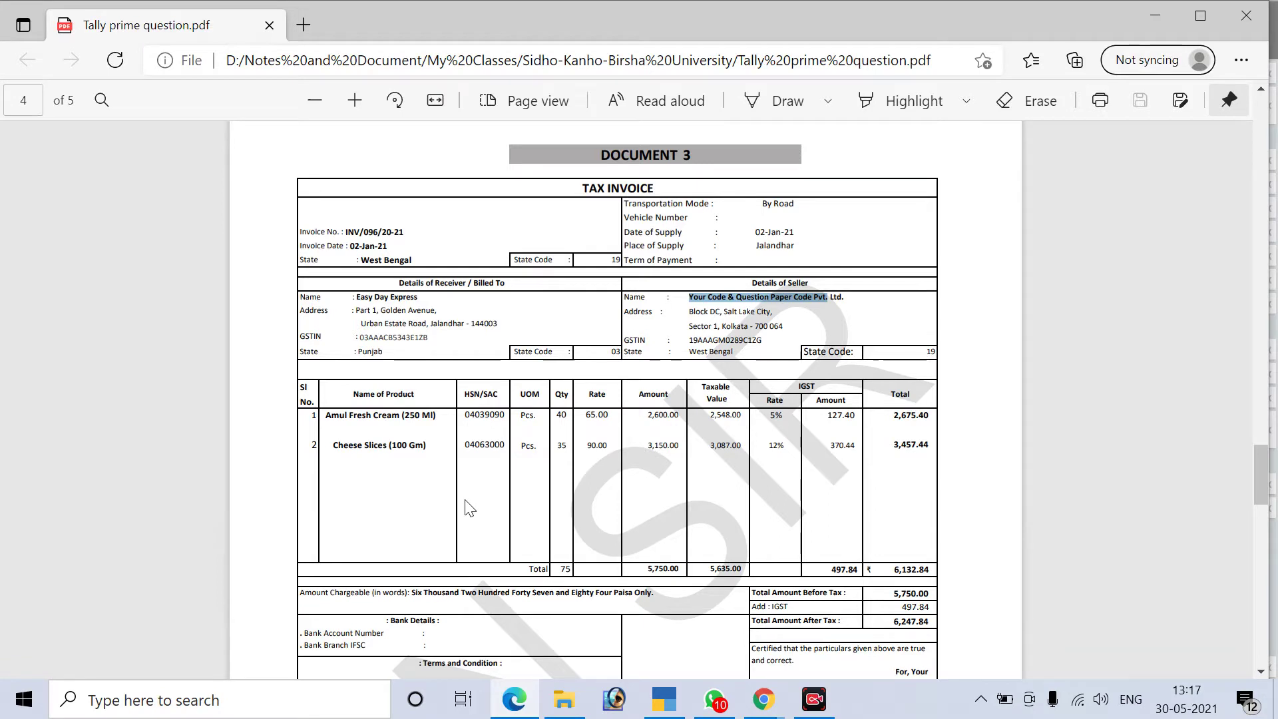
left_click(778, 293)
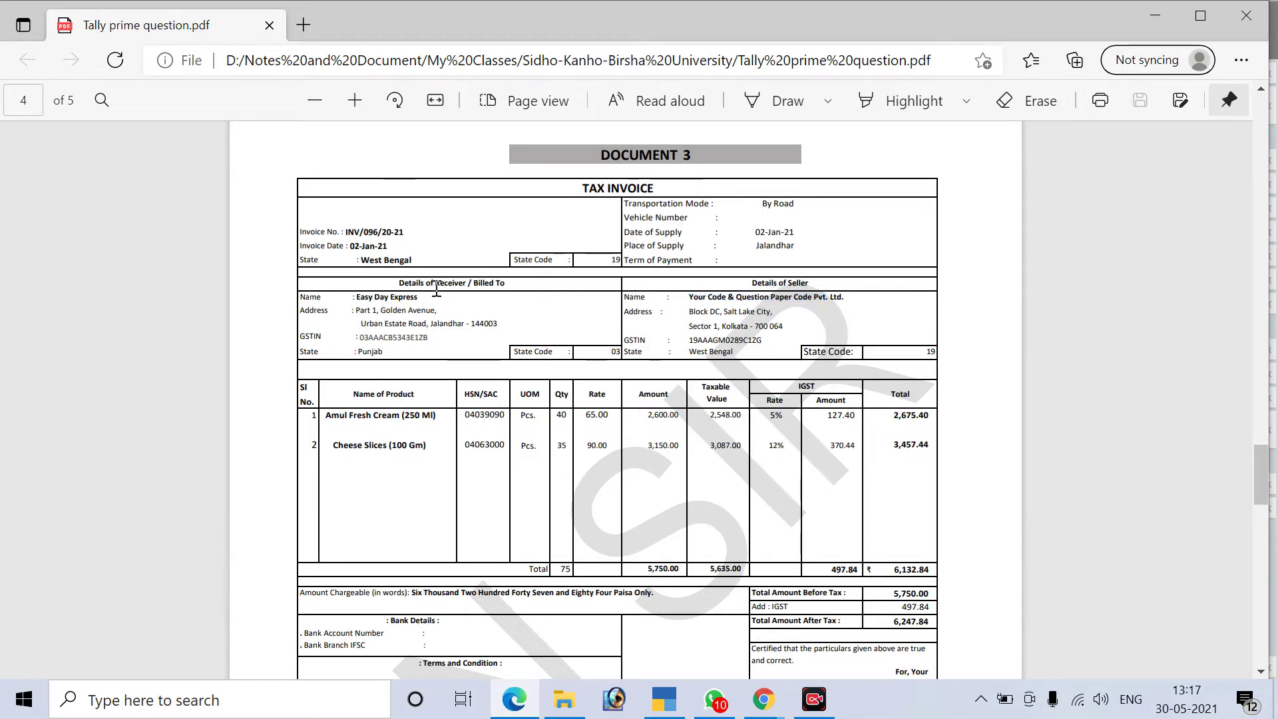
left_click_drag(399, 280, 425, 280)
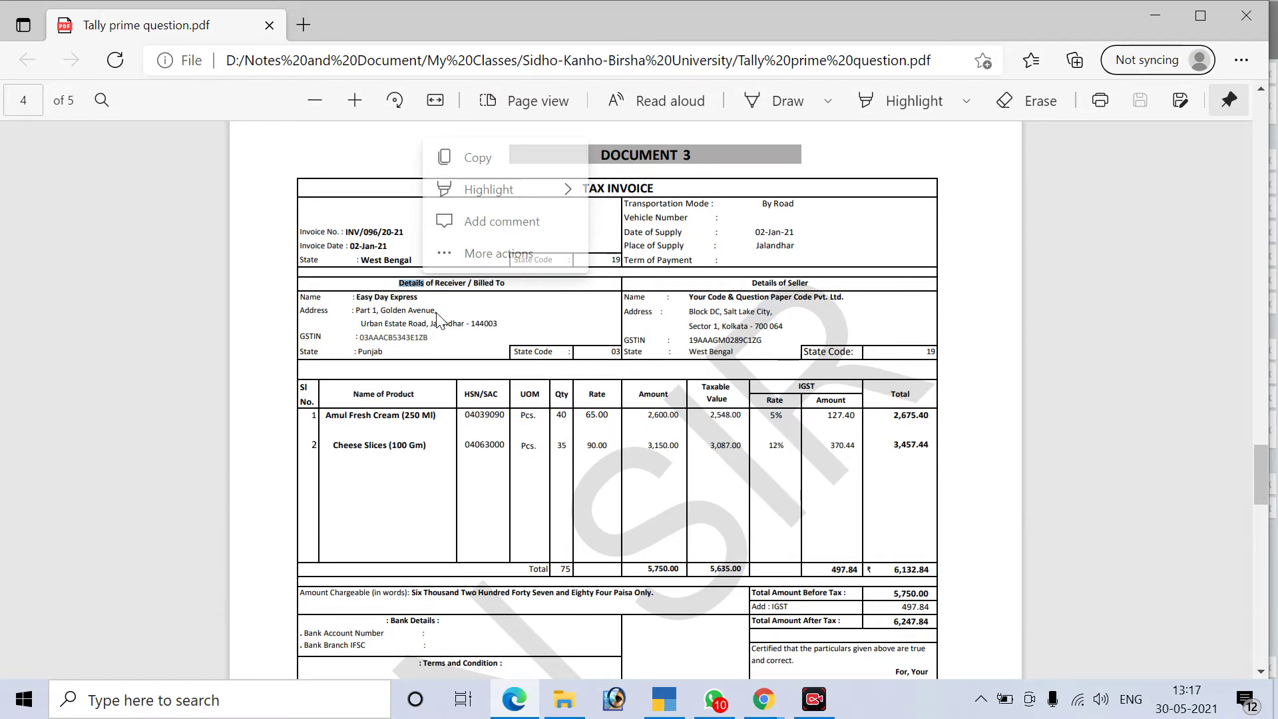
key("alt+Tab")
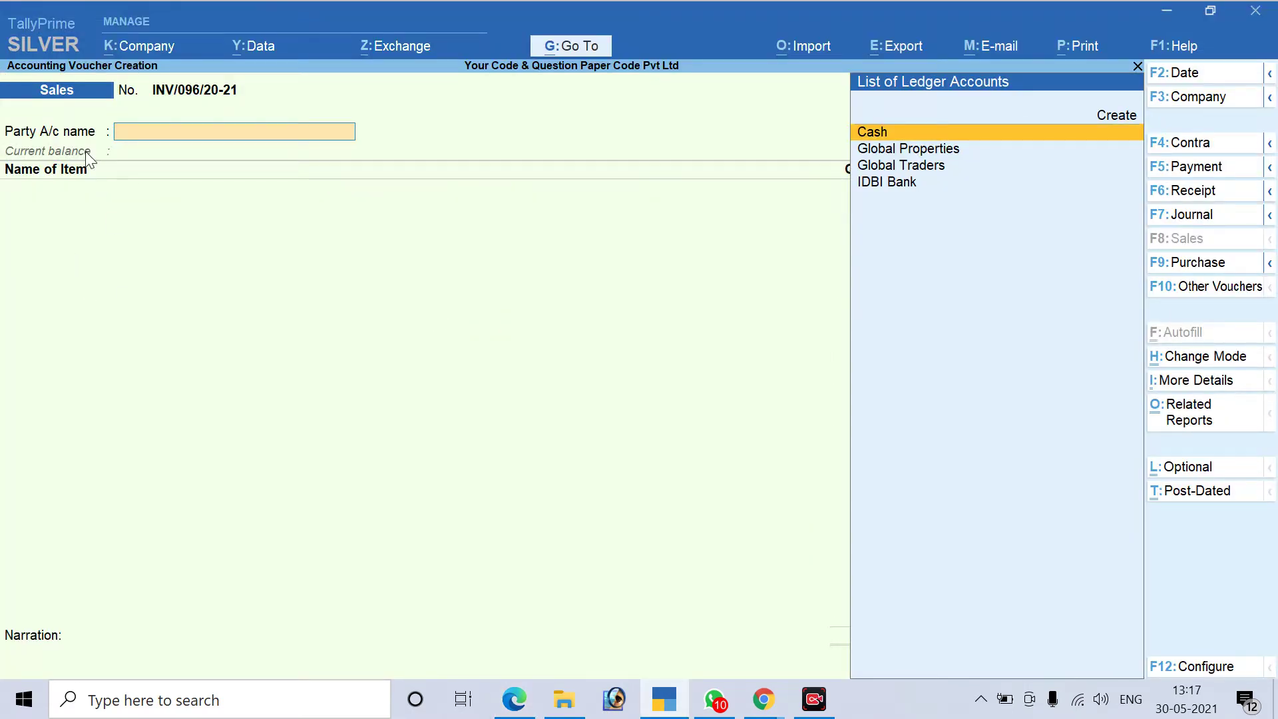
Create a new party ledger named Easy Day Express, copied from the invoice
key("alt+c")
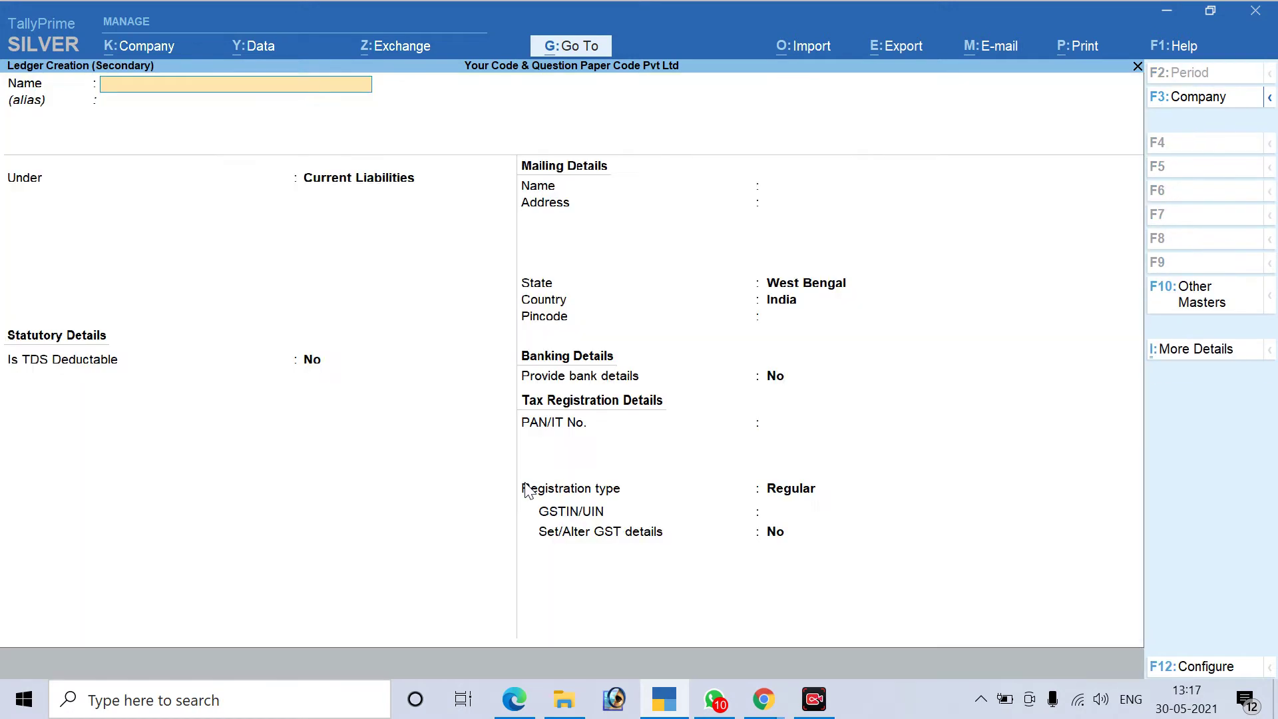
key("alt+Tab")
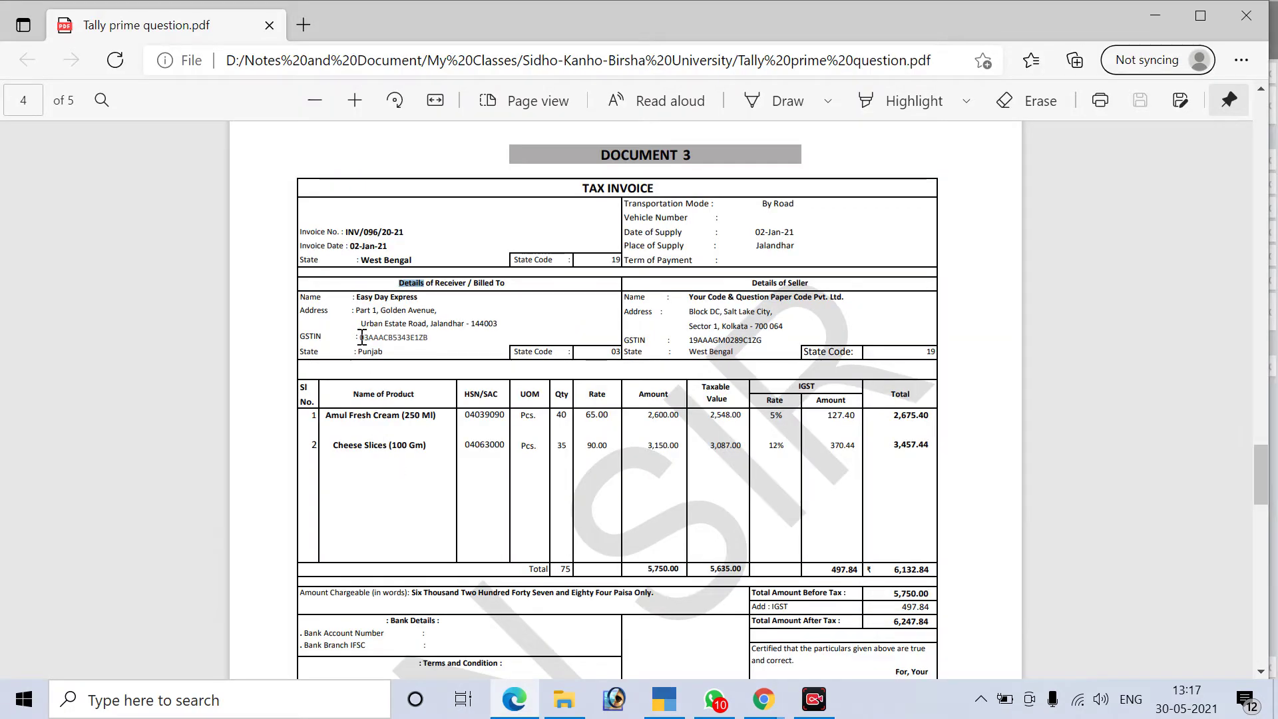
left_click_drag(356, 298, 396, 293)
left_click_drag(388, 293, 354, 299)
left_click(423, 300)
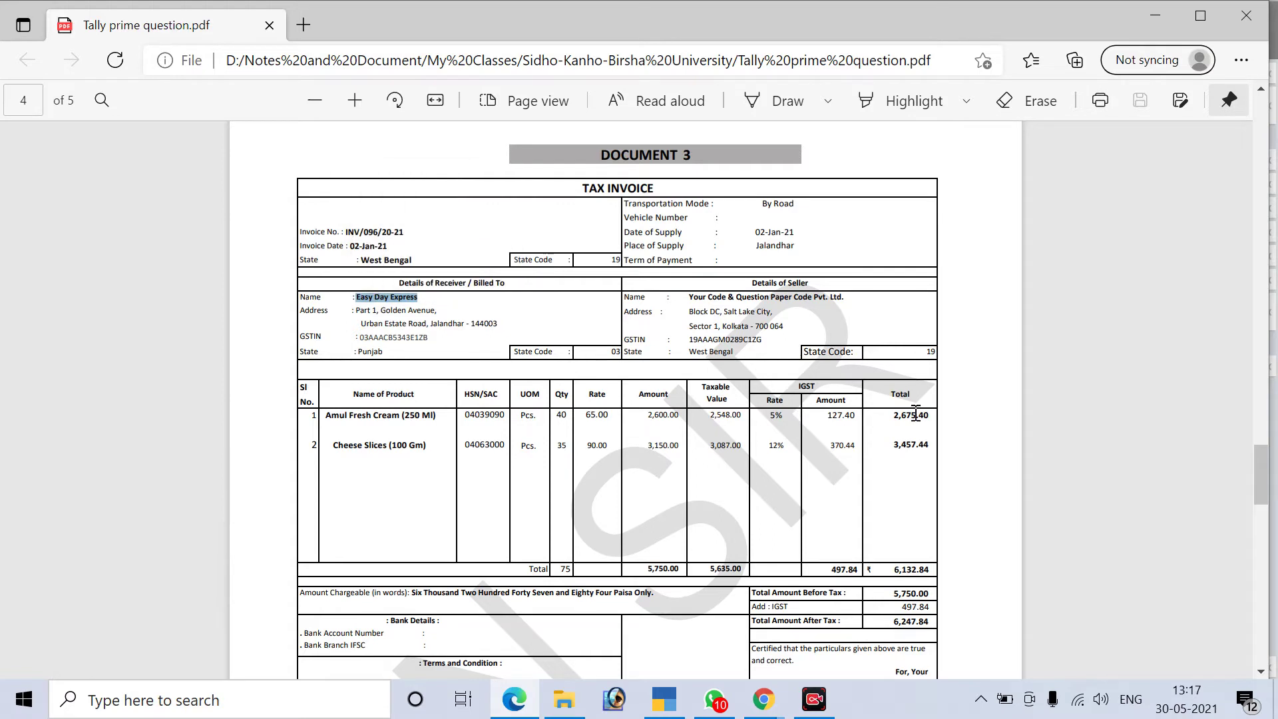
left_click(664, 701)
key("ctrl+alt+v")
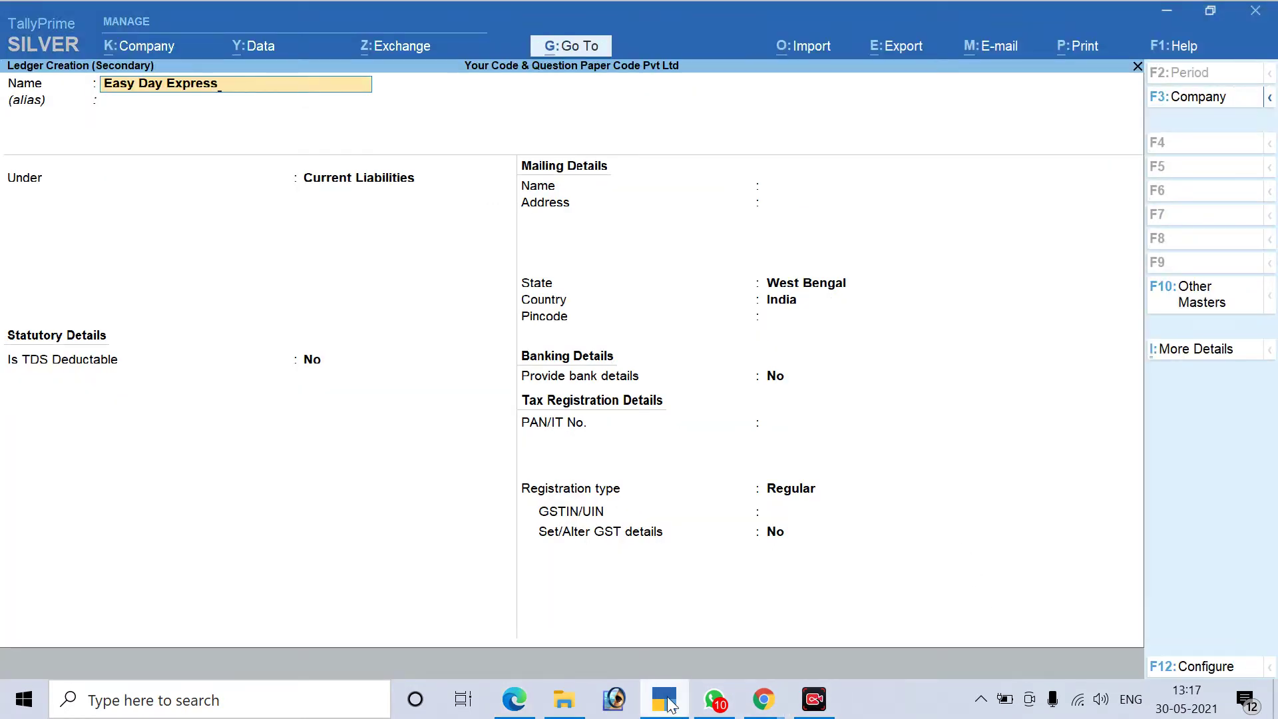
key("Return")
key("Return")
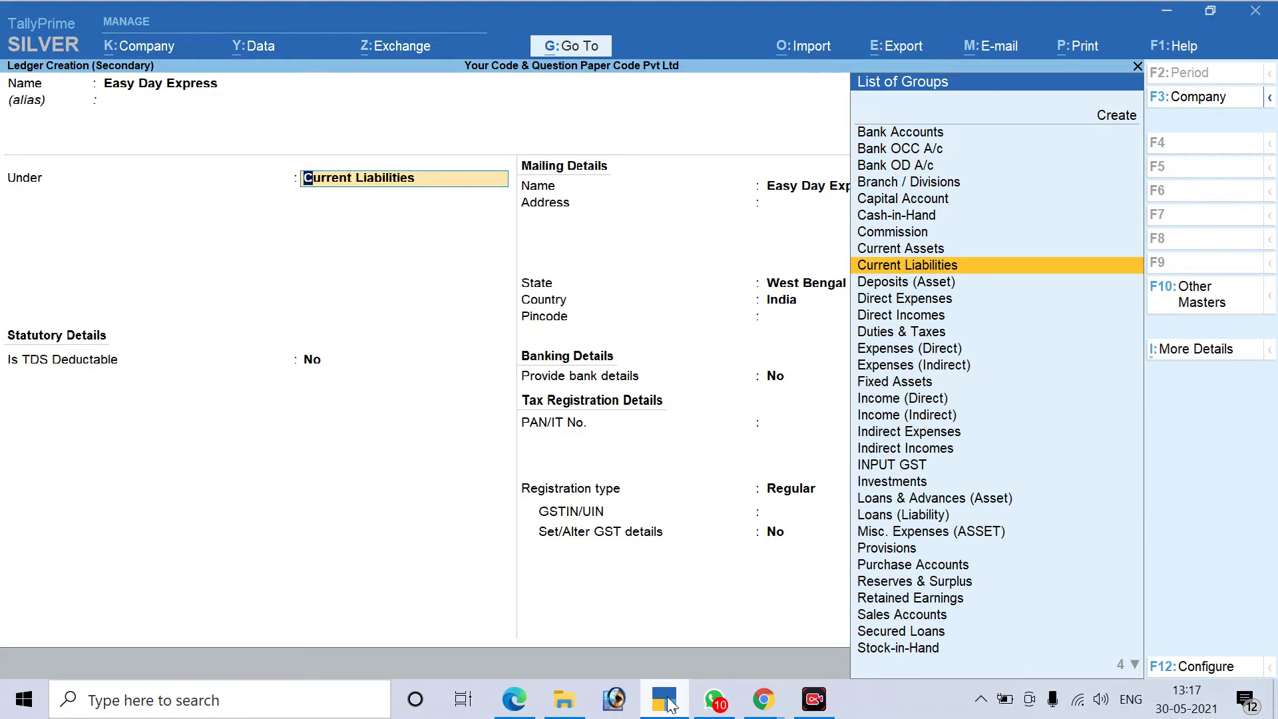
Put the ledger under Sundry Debtors with bill-by-bill balances set to Yes
type("SU")
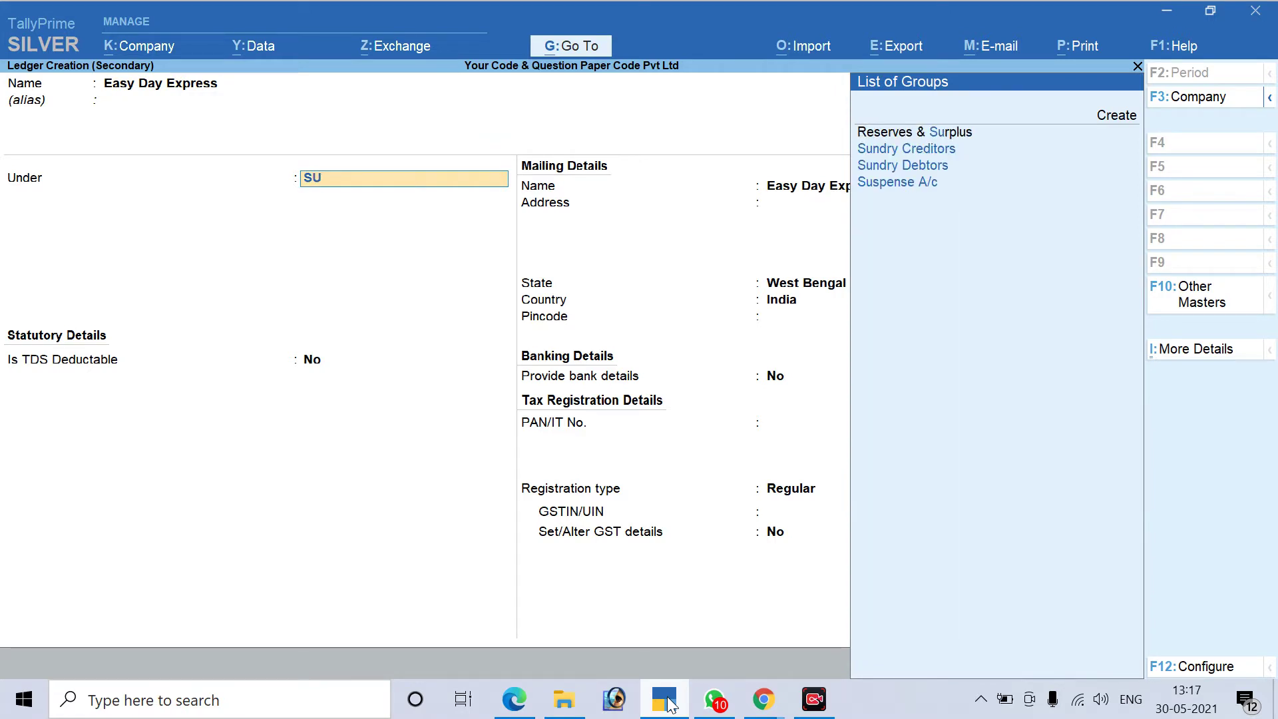
key("Down")
key("Down")
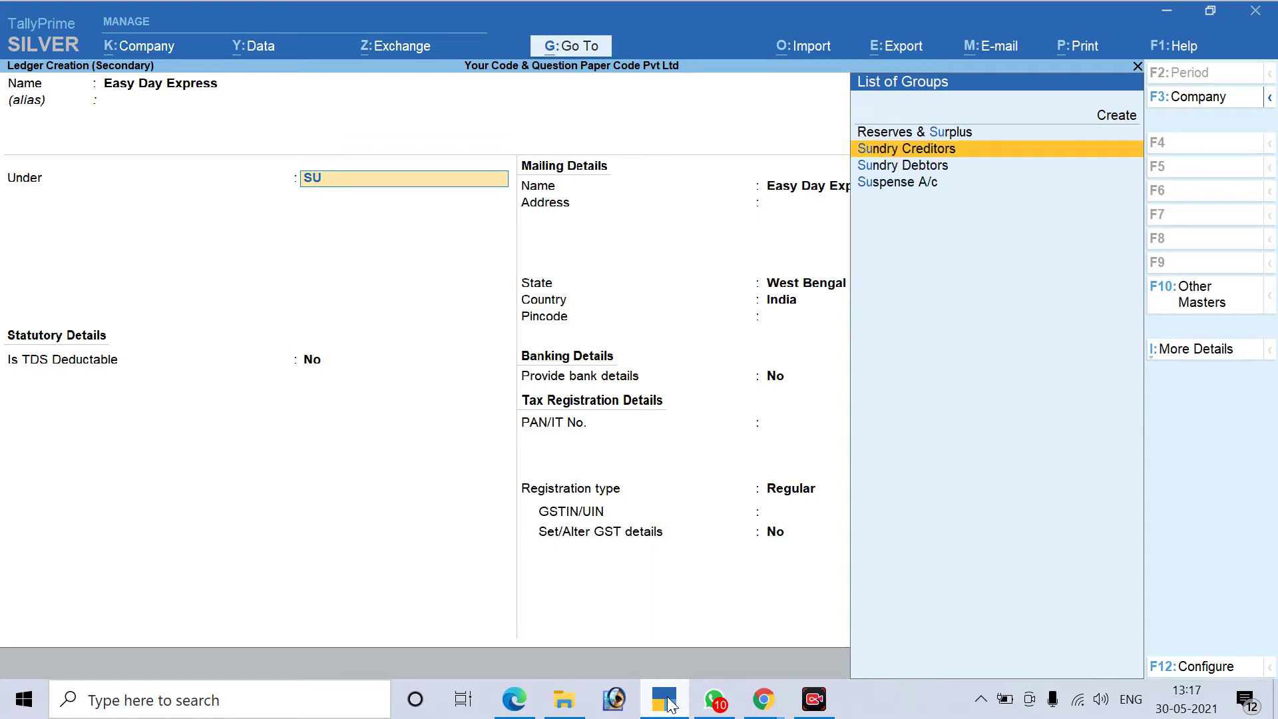
key("Return")
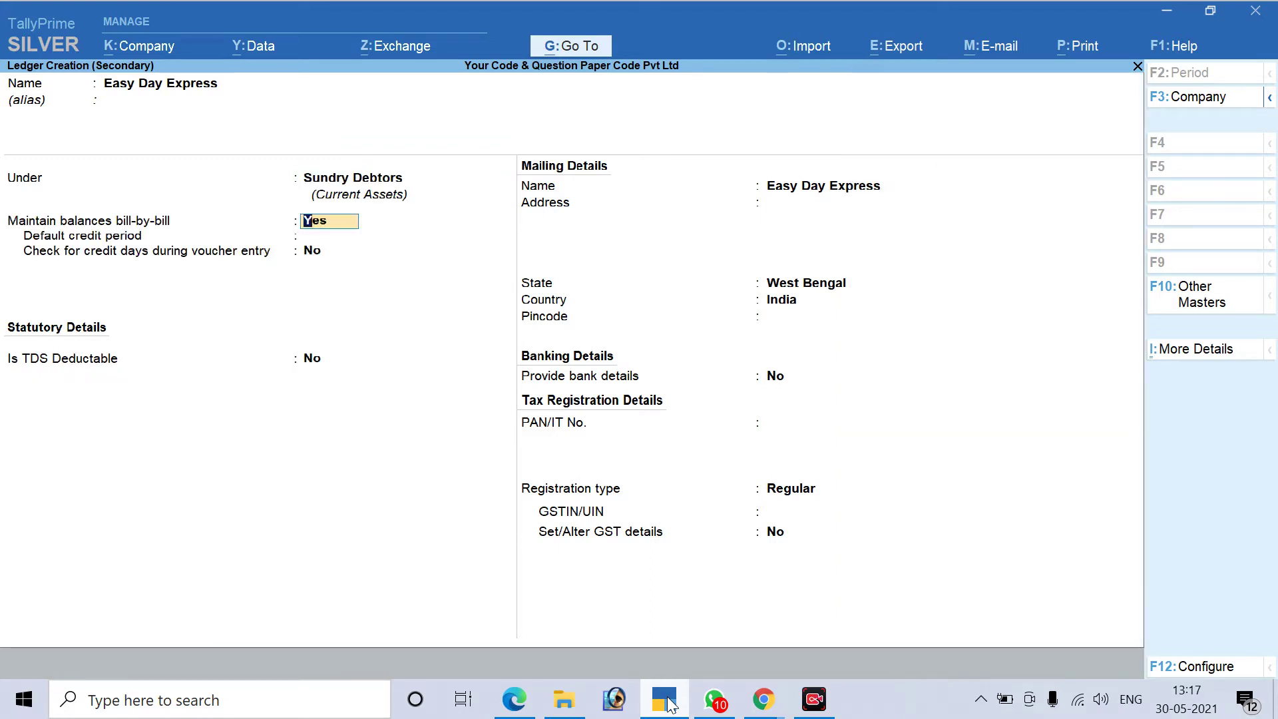
key("Return")
key("Return")
key("Return")
key("Return")
key("Return")
key("Return")
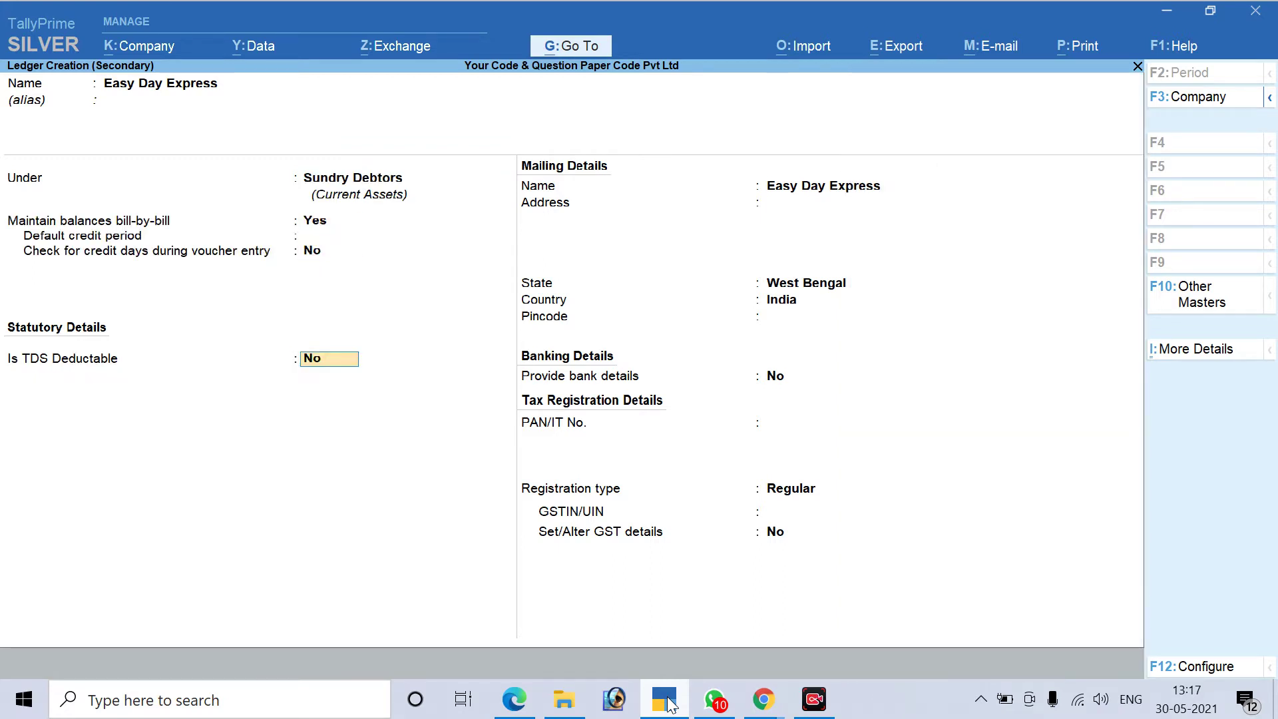
key("Return")
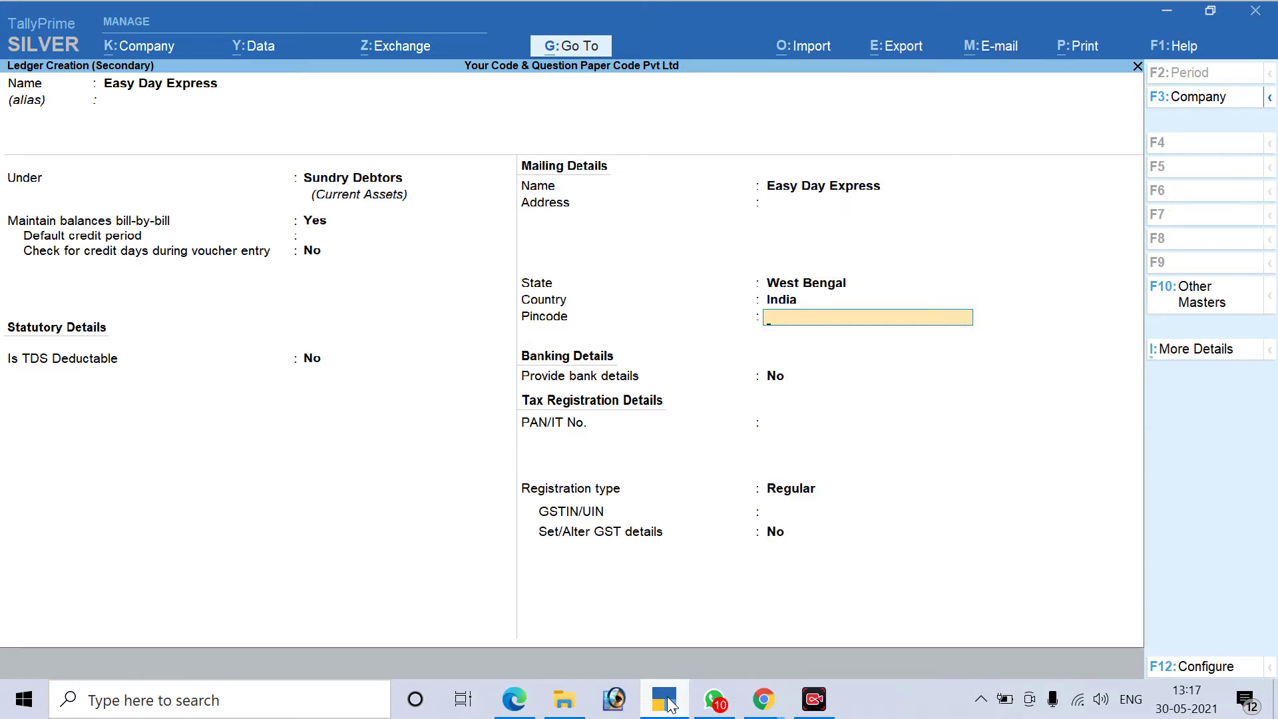
Copy the receiver's address from the Document 3 invoice PDF and return to the ledger's Address field
left_click(666, 700)
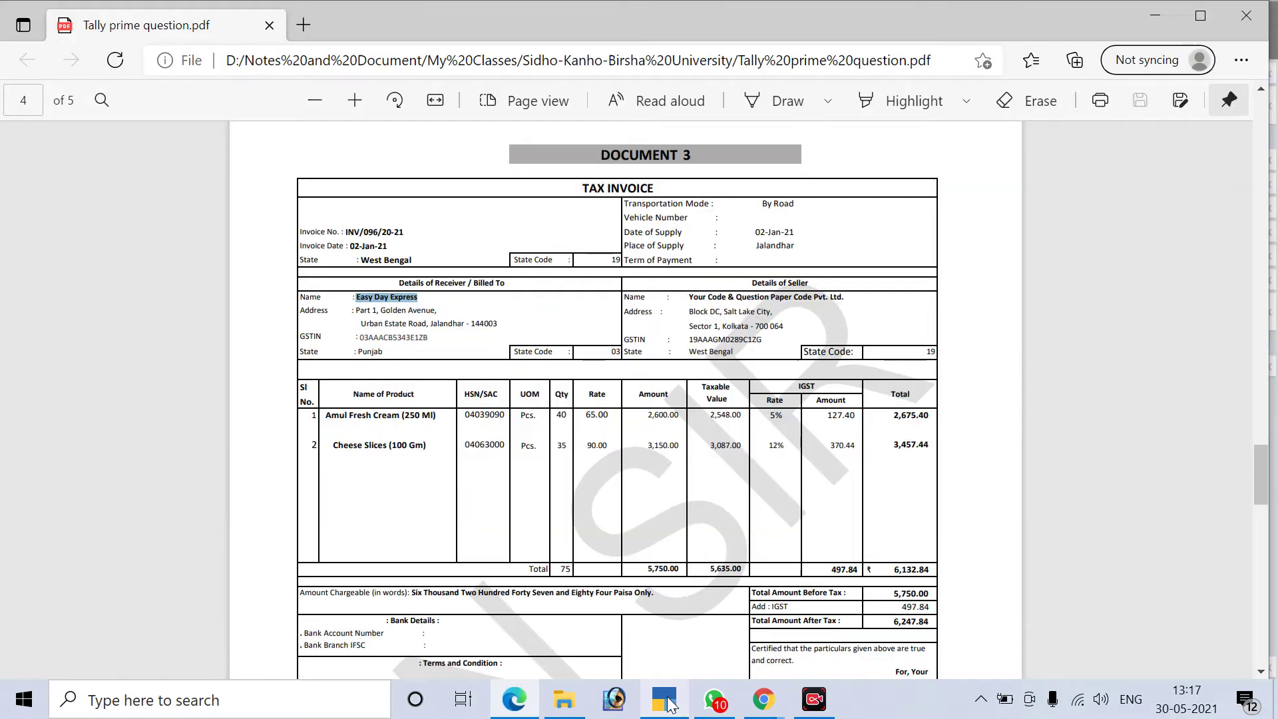
left_click_drag(356, 310, 464, 325)
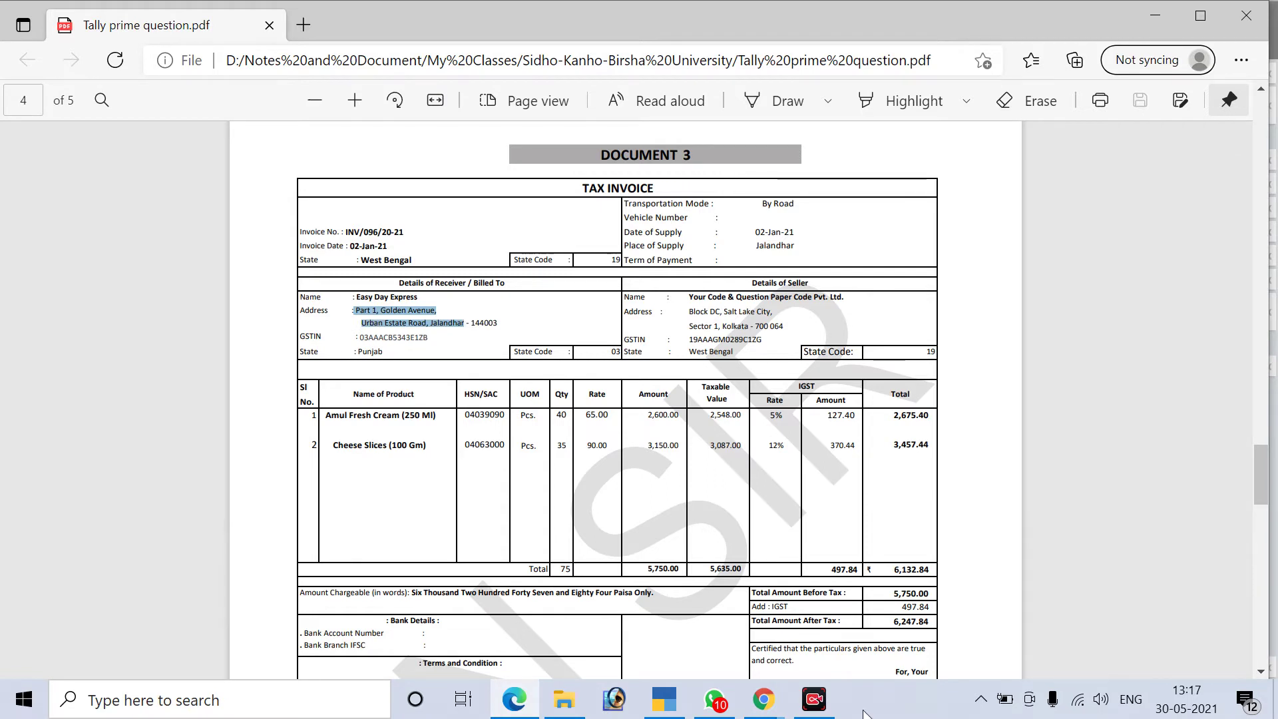
key("alt+Tab")
key("BackSpace")
key("BackSpace")
key("BackSpace")
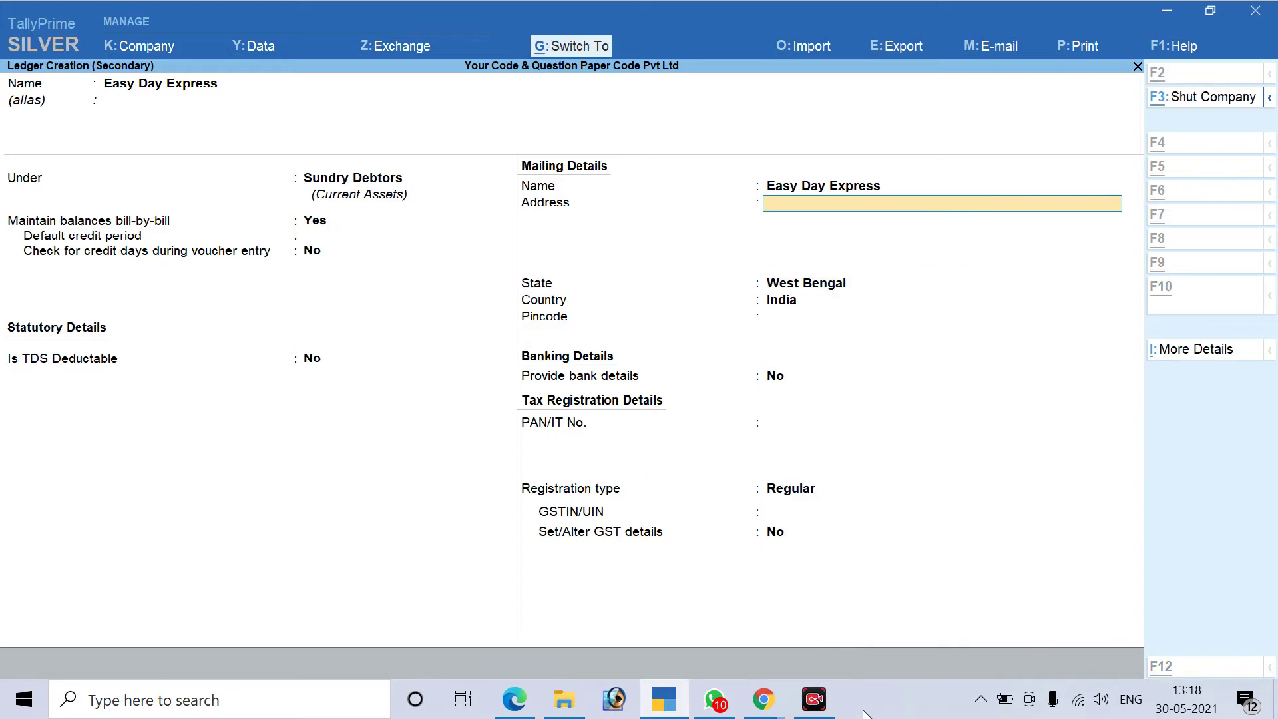
Paste the receiver's address into the ledger's Address field and clear the selection in the invoice
key("ctrl+alt+v")
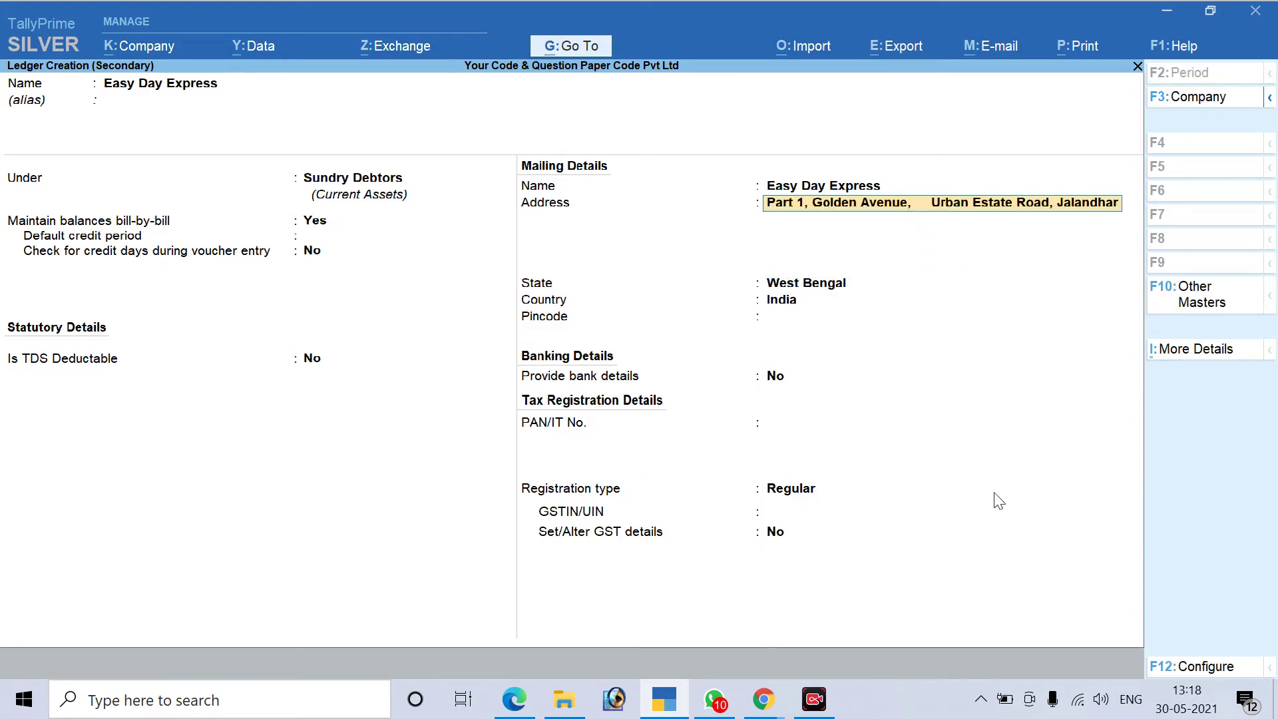
key("Return")
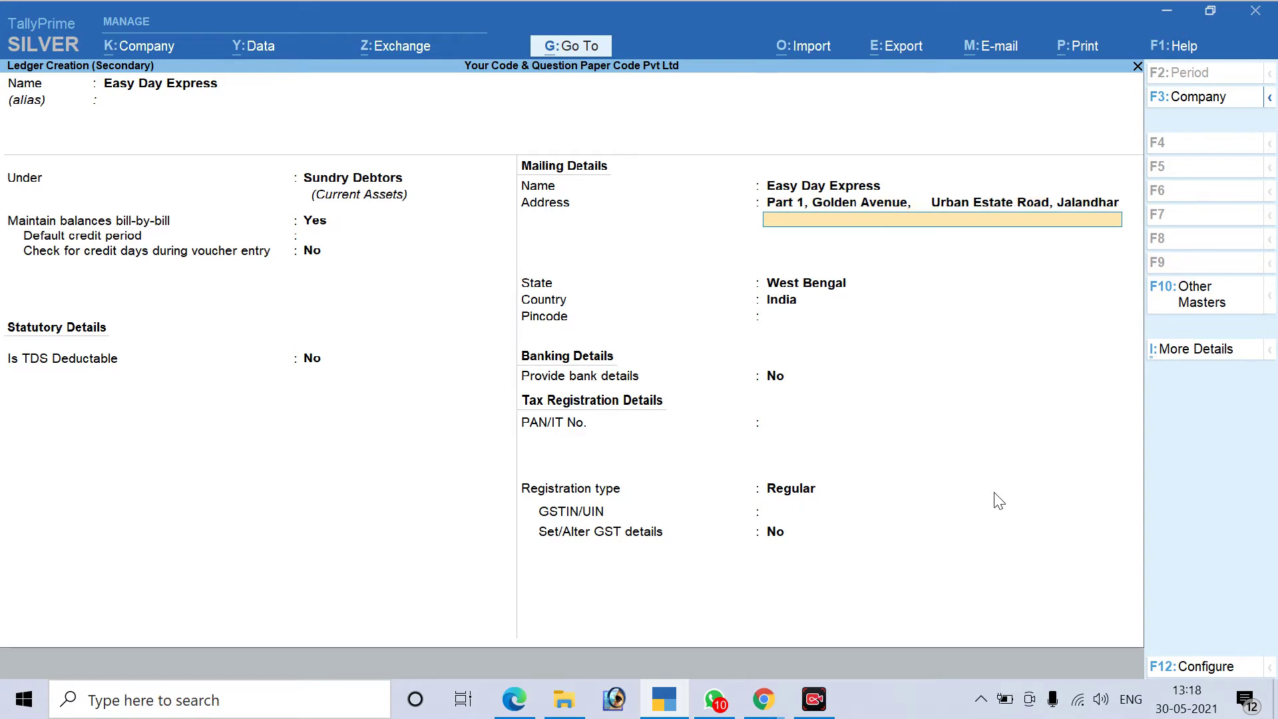
key("alt+Tab")
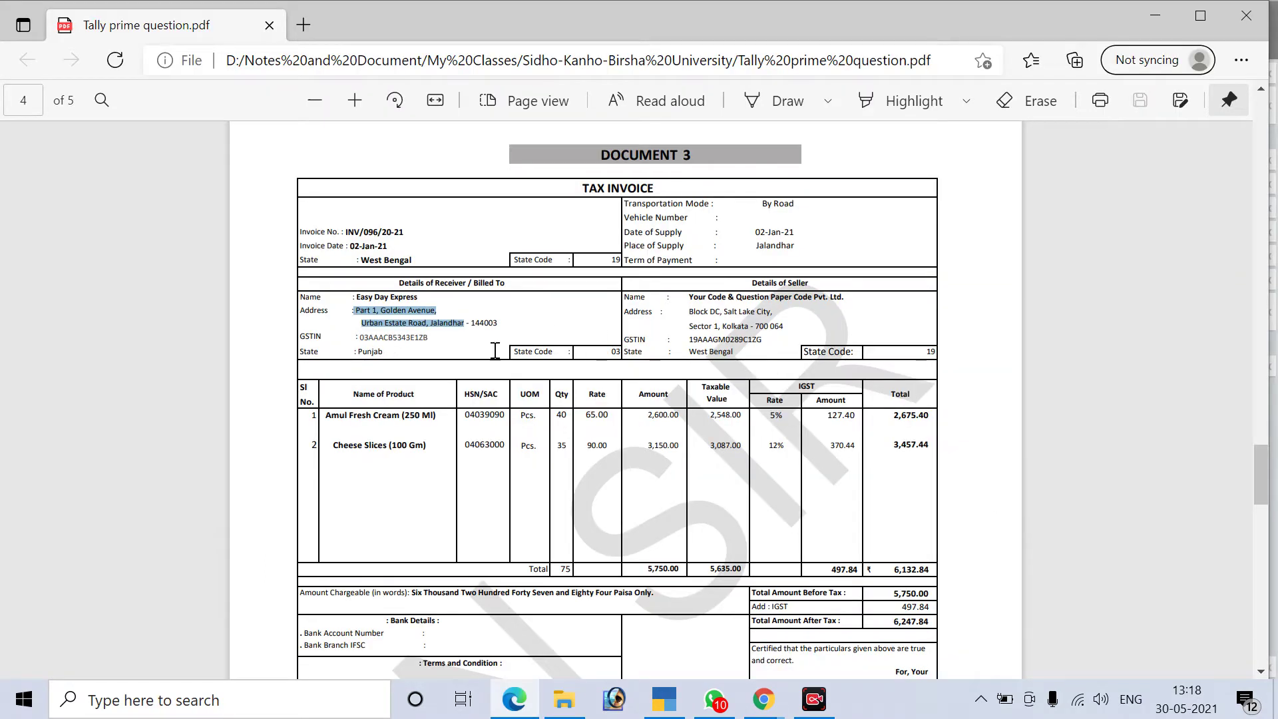
left_click(446, 347)
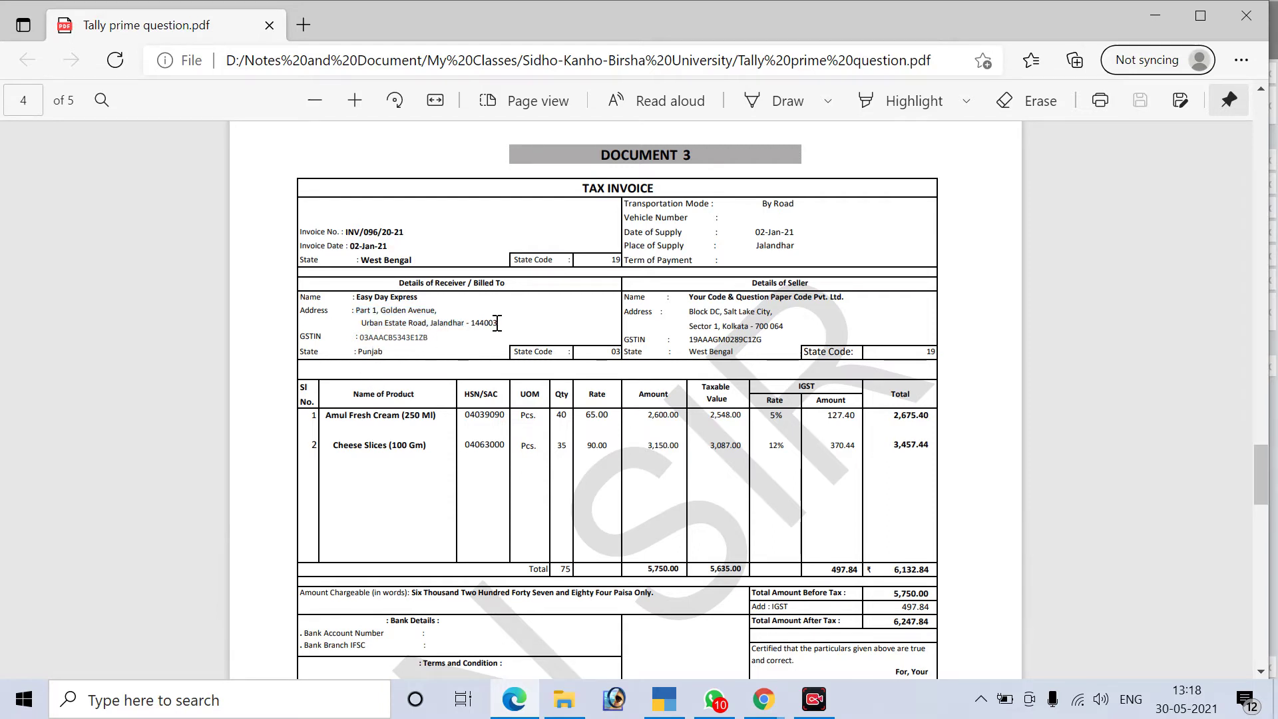
key("alt+Tab")
key("Return")
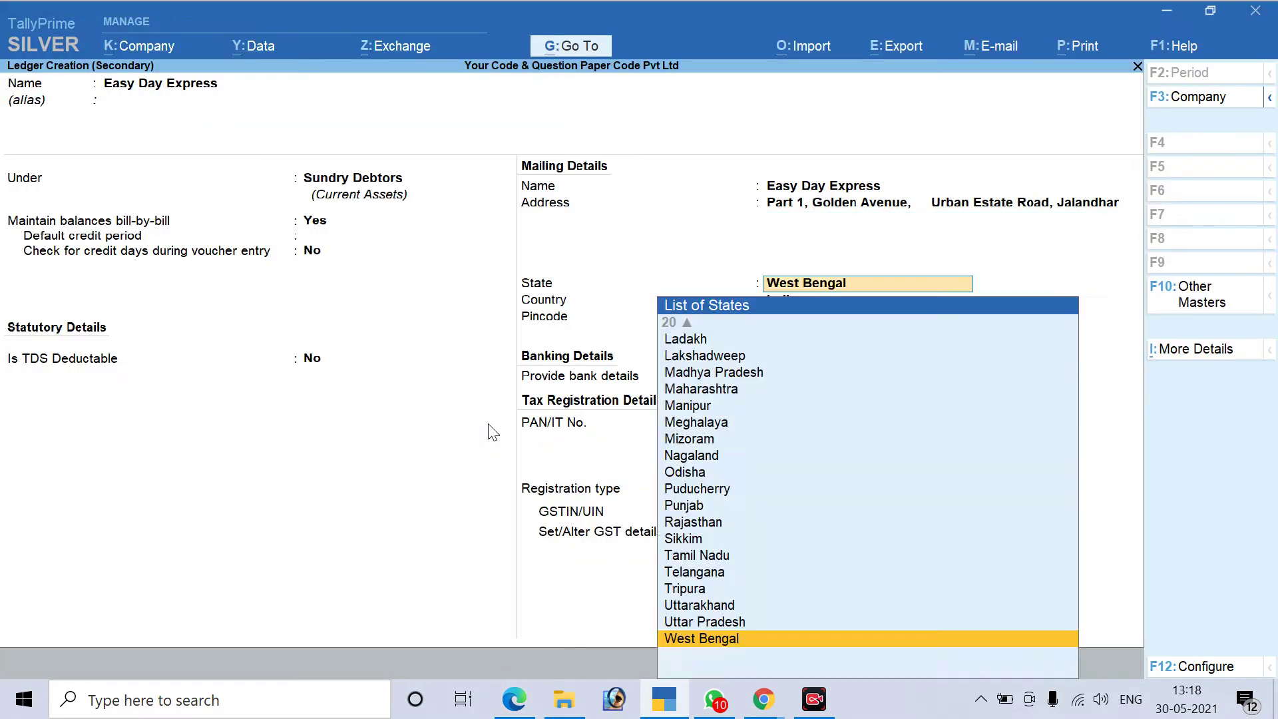
Set the ledger's state to Punjab from the List of States
type("PA")
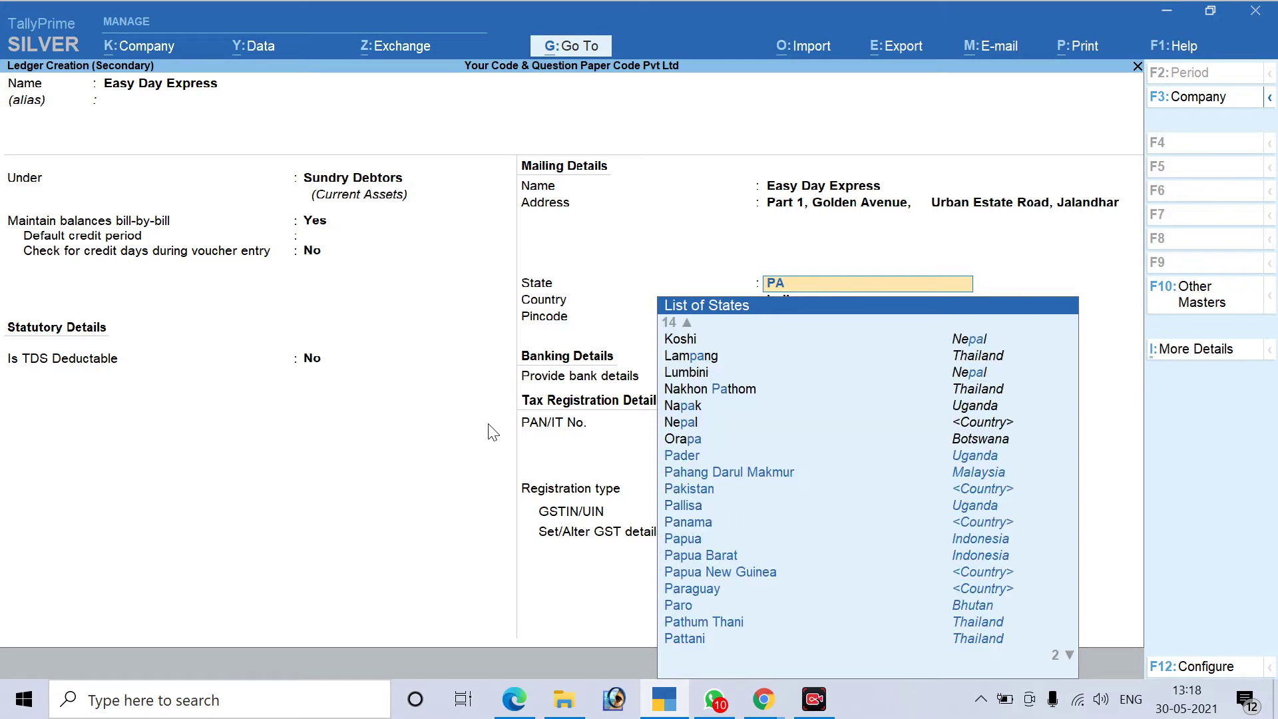
key("Down")
key("Down")
key("Down")
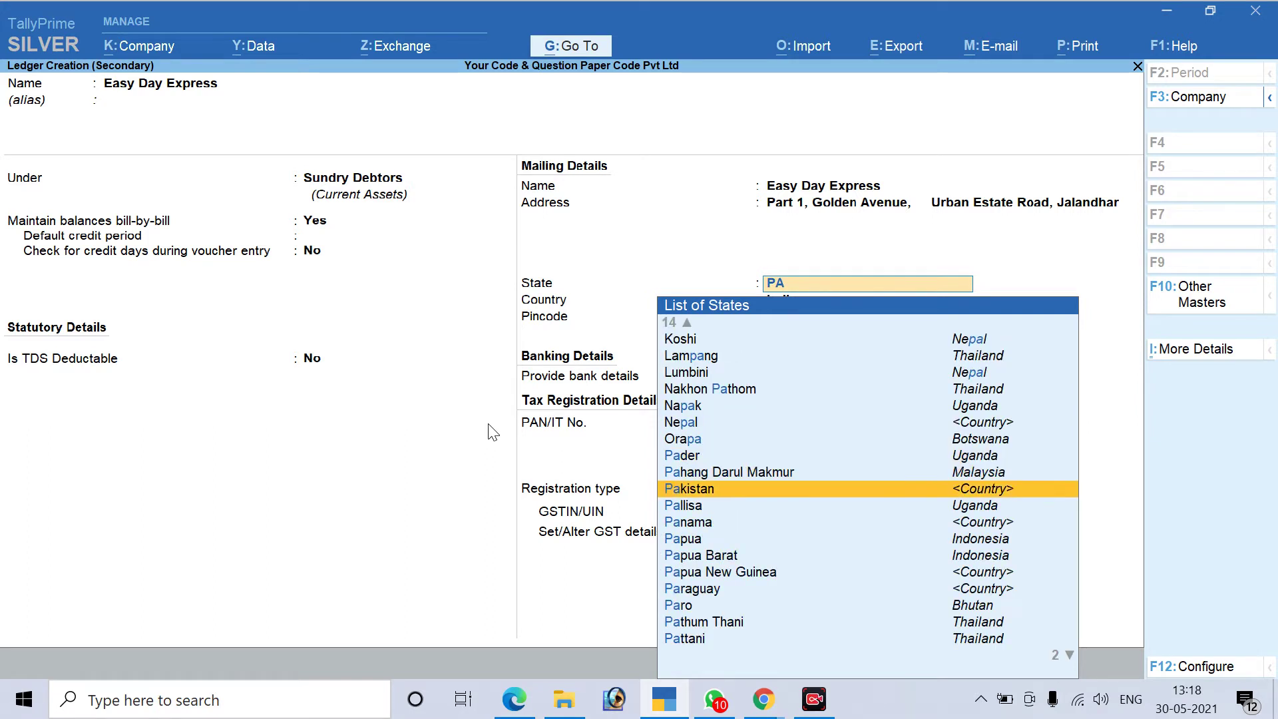
key("Down")
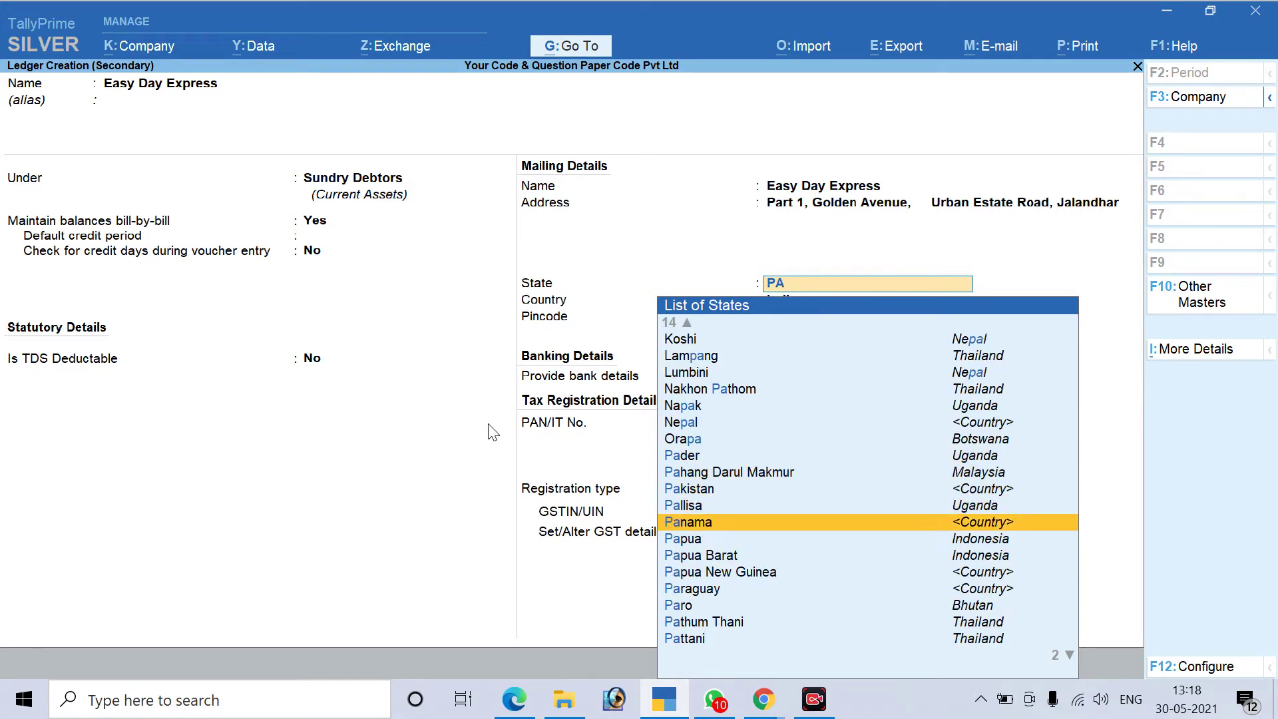
key("Down")
key("Down")
key("Down")
key("Down")
key("Down")
key("Down")
key("Down")
key("Down")
key("Down")
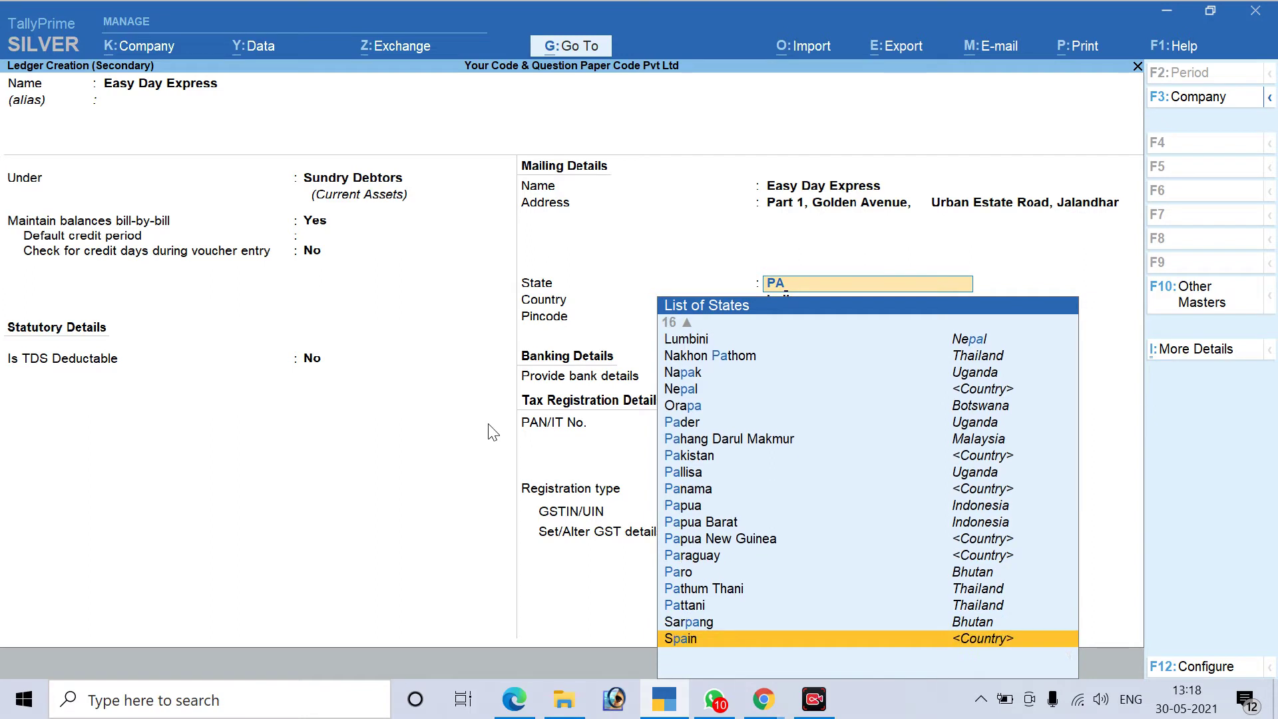
key("BackSpace")
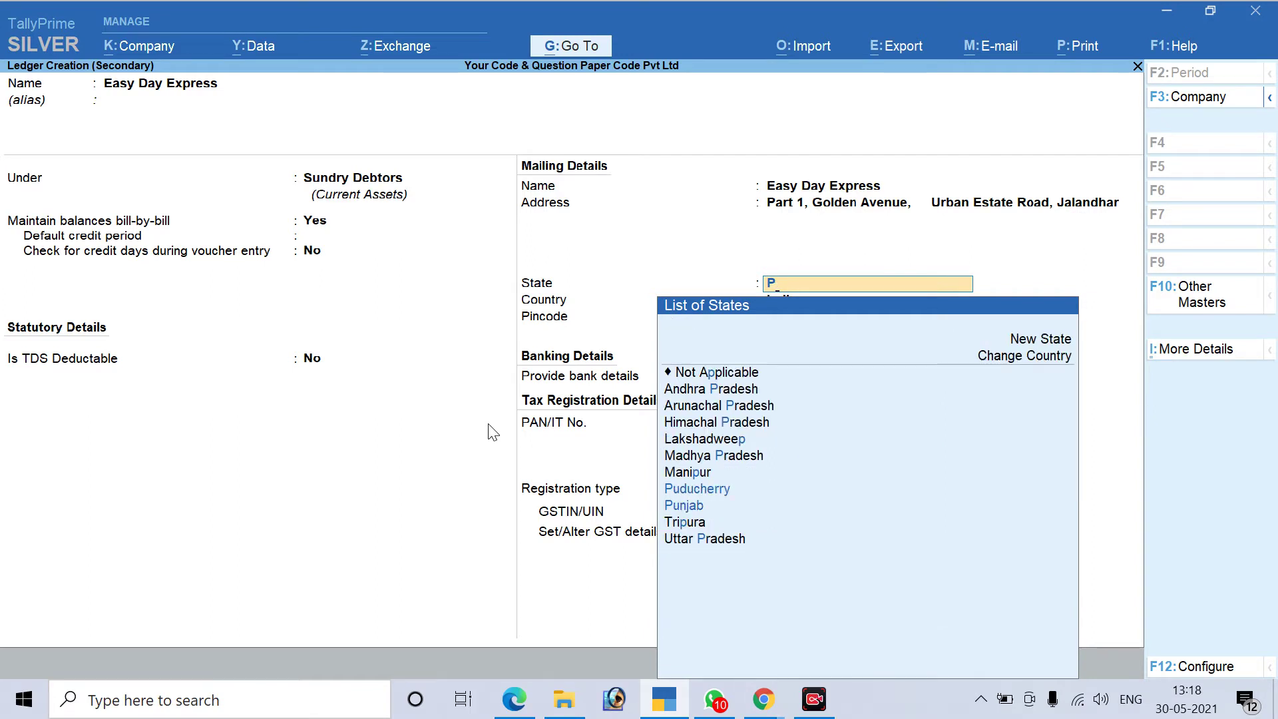
type("ANJ")
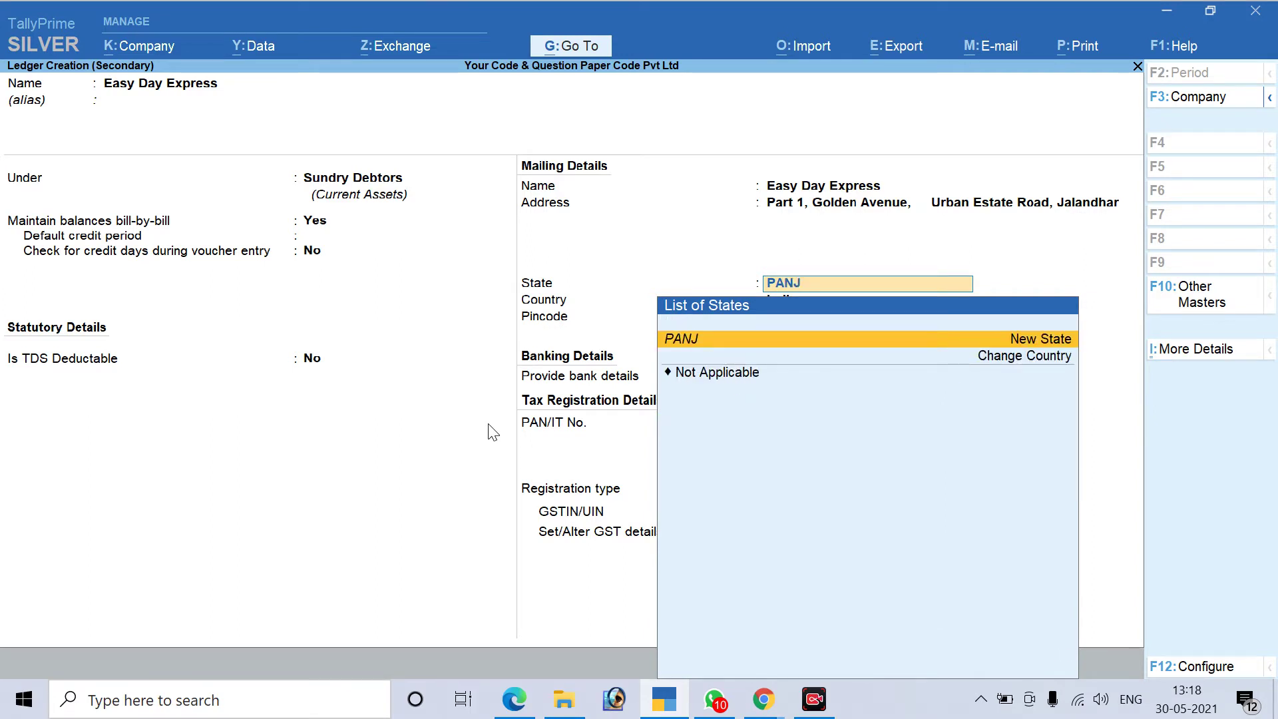
key("BackSpace")
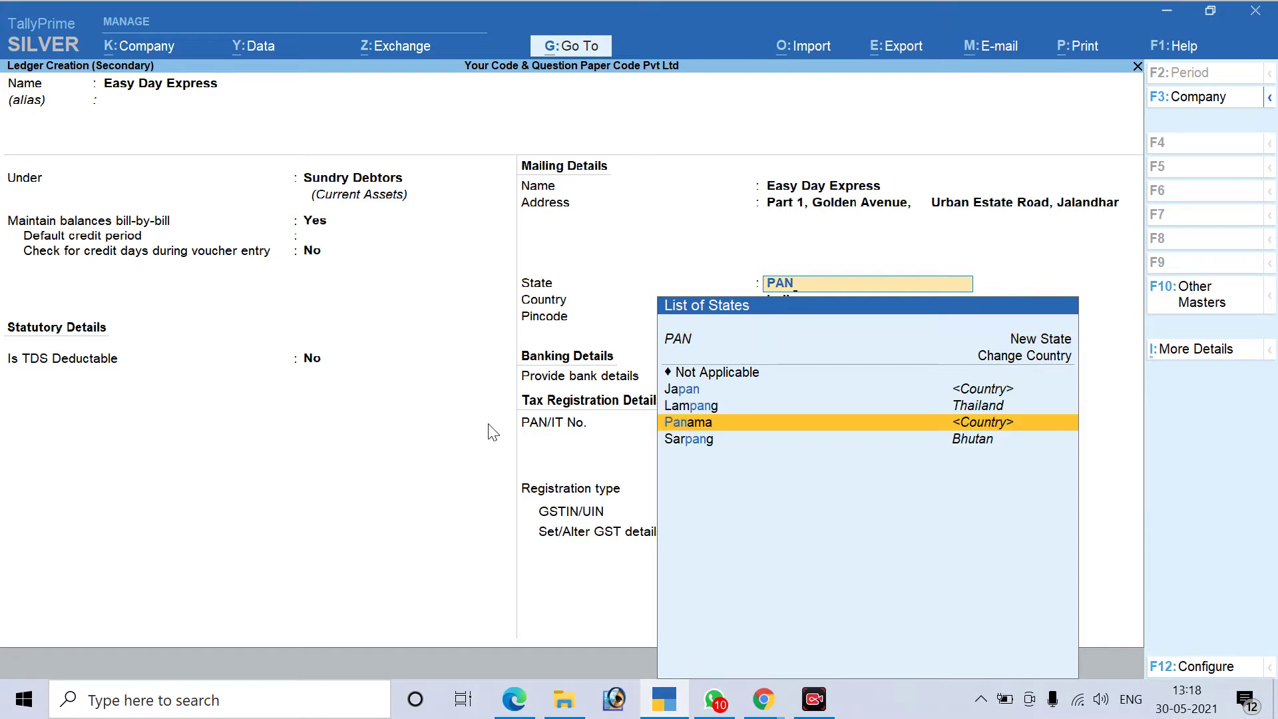
key("BackSpace")
key("BackSpace")
key("BackSpace")
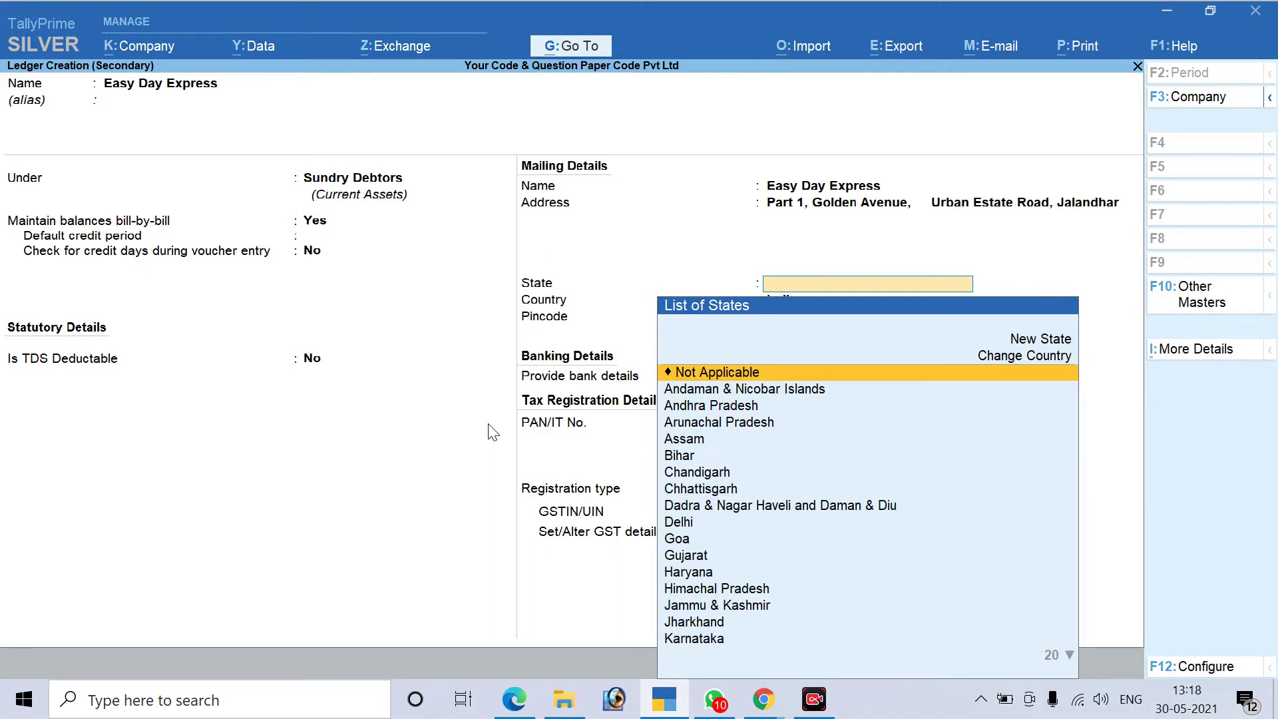
key("BackSpace")
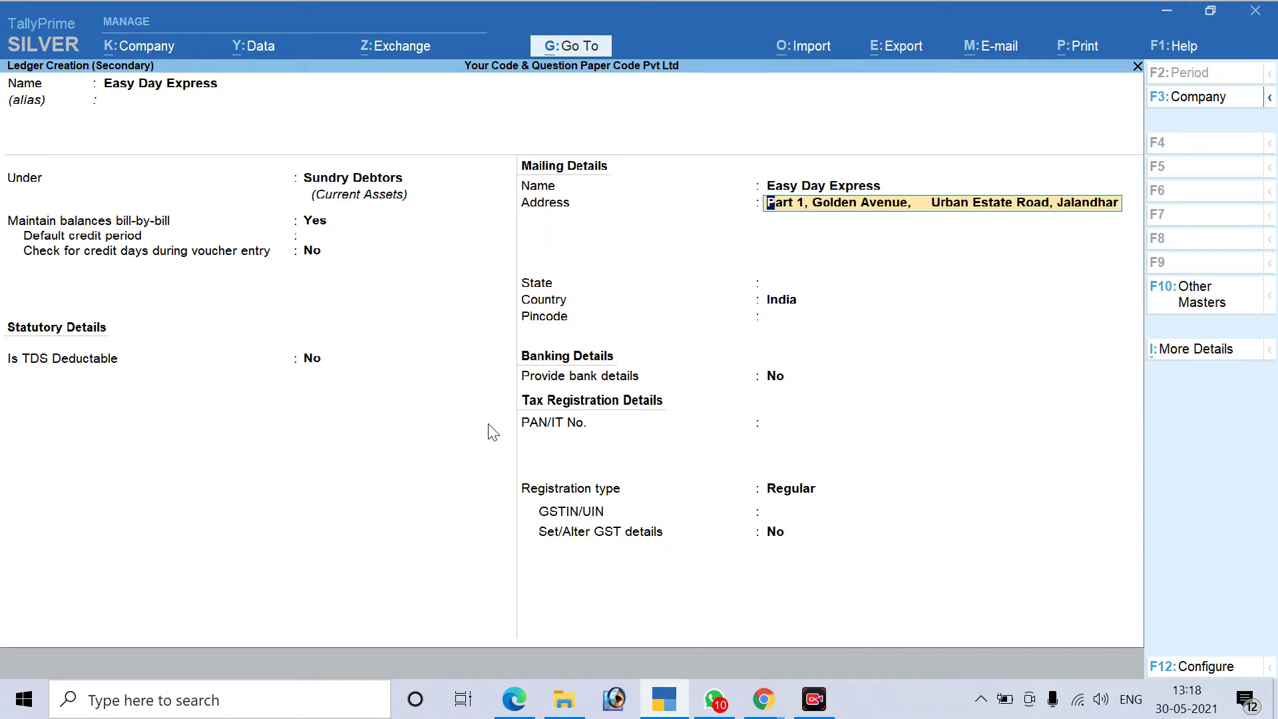
key("Return")
key("Return")
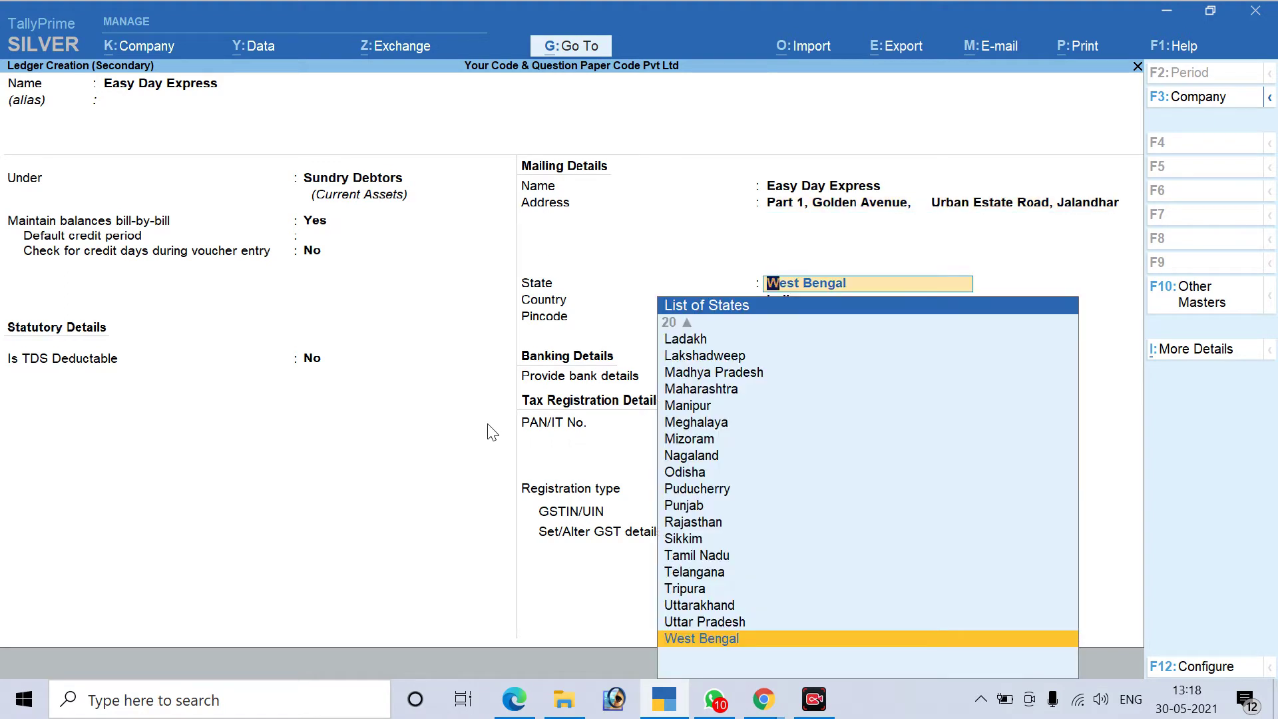
key("Up")
key("Up")
key("Up")
key("Up")
key("Up")
key("Up")
key("Up")
key("Up")
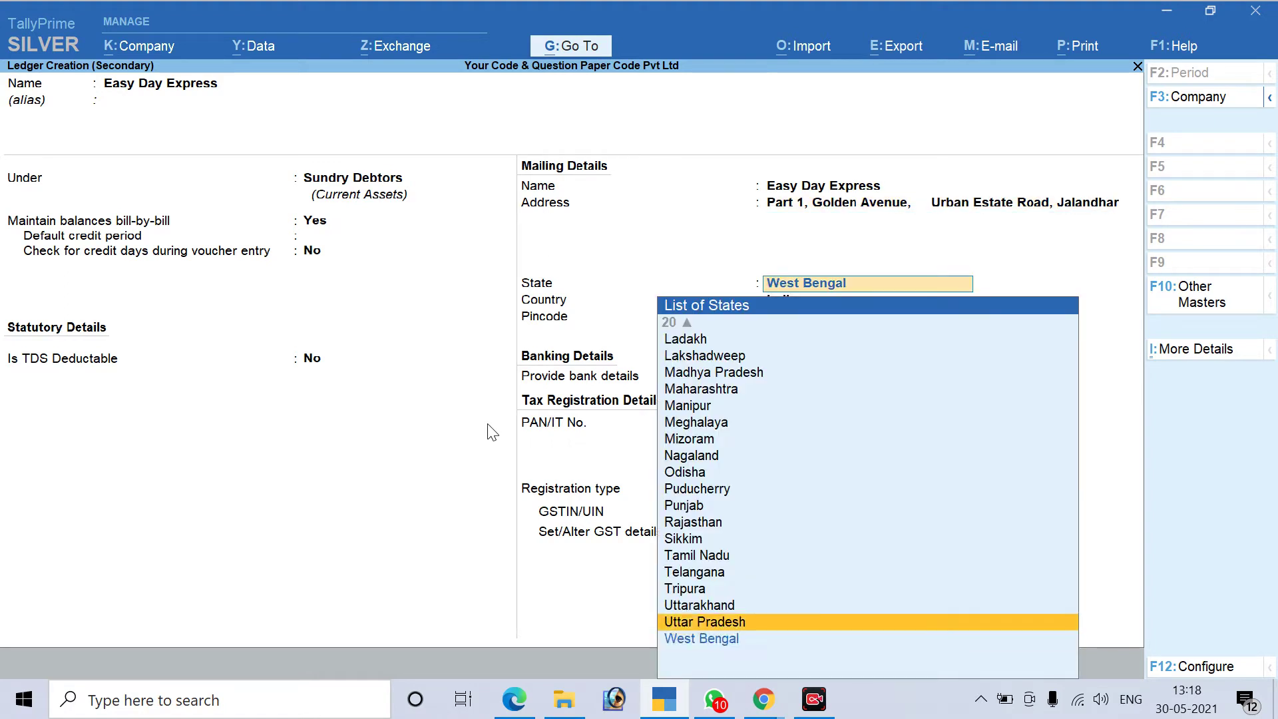
key("Return")
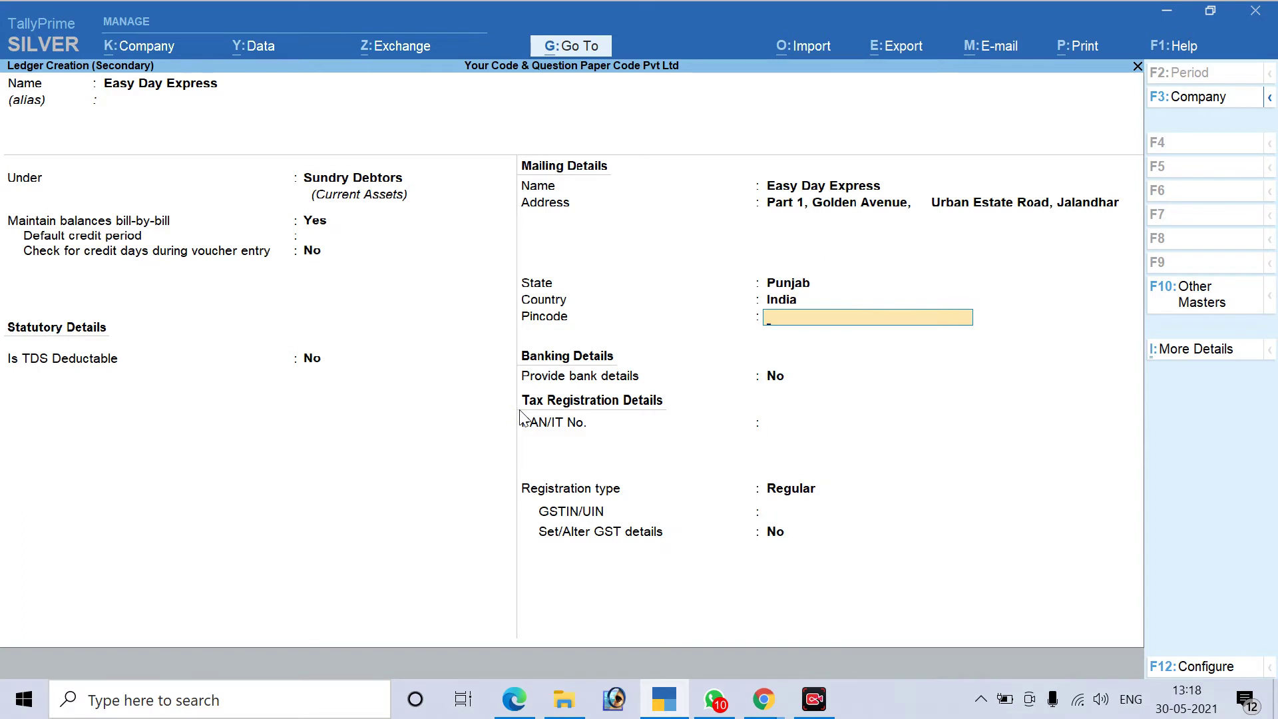
Enter the party's pincode, leave bank details off and keep registration type Regular
key("alt+Tab")
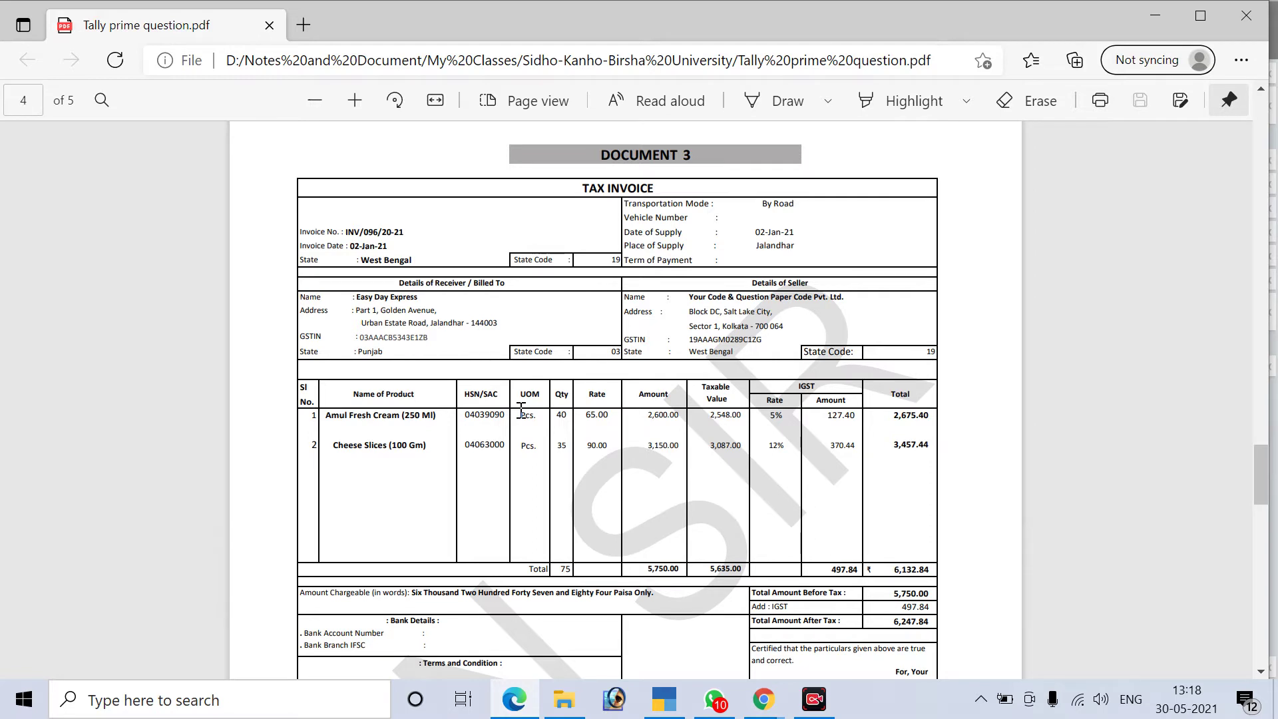
key("alt+Tab")
type("144003")
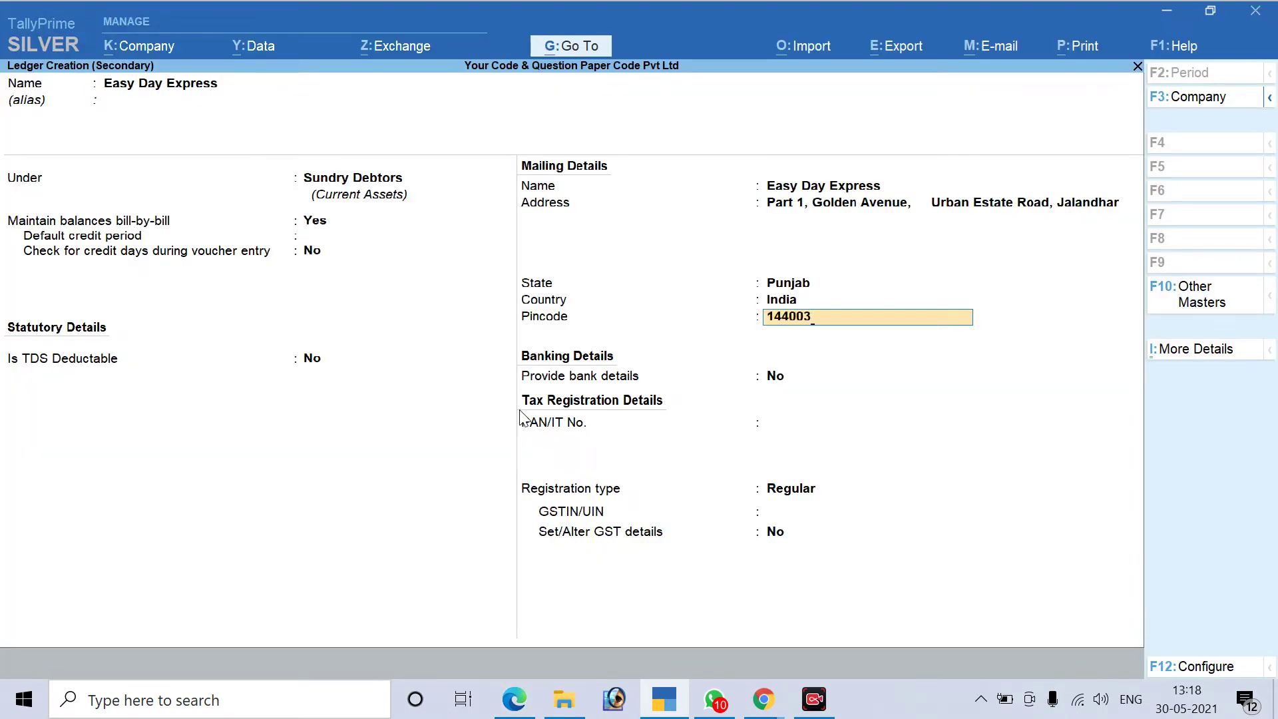
key("Return")
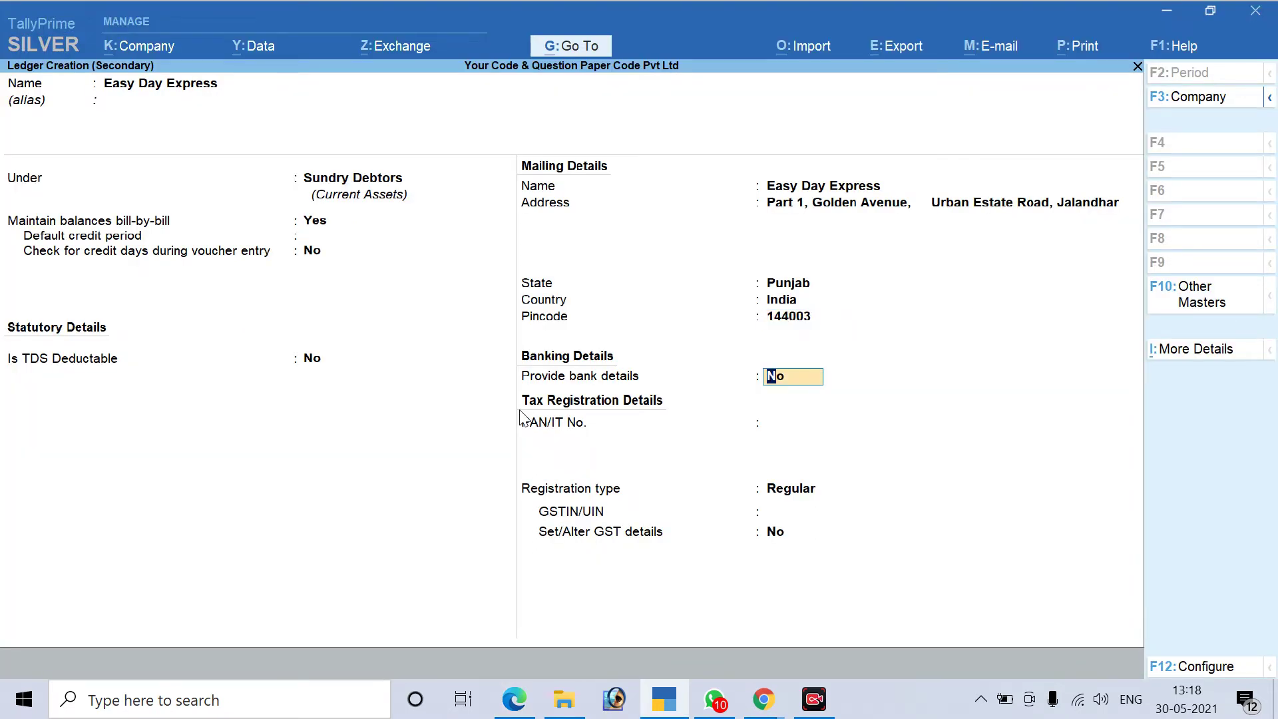
key("alt+Tab")
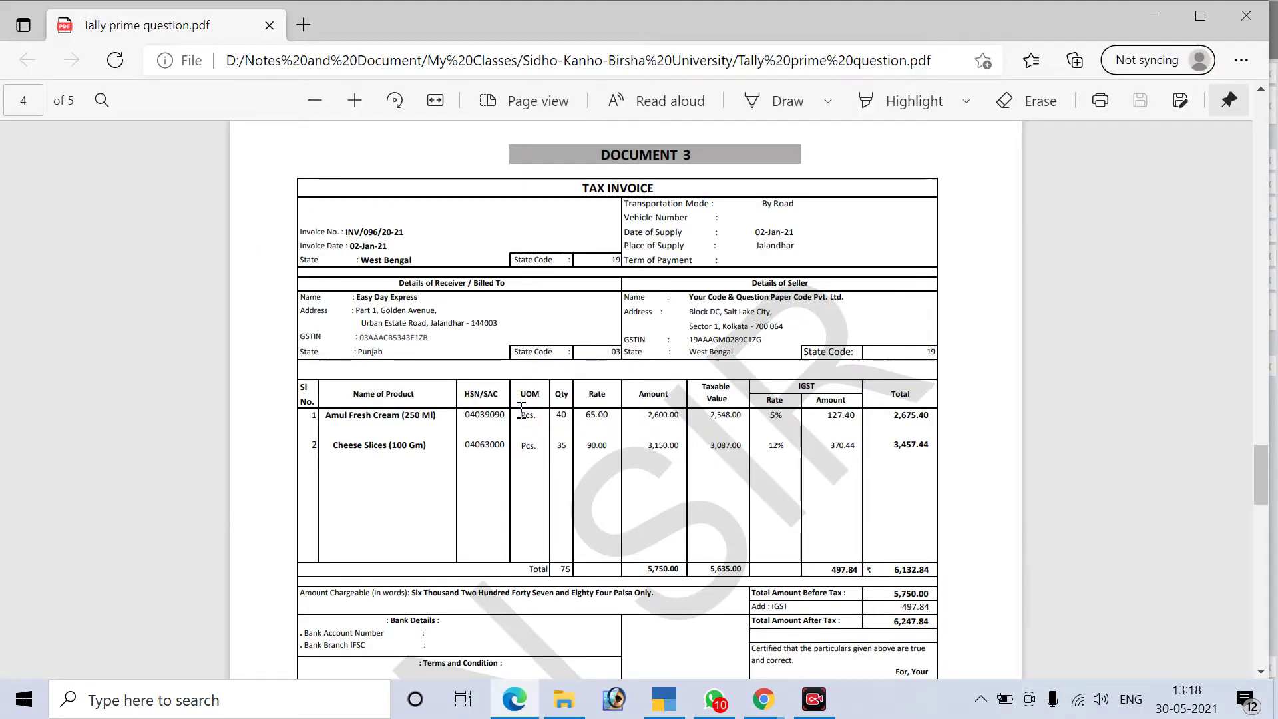
key("alt+Tab")
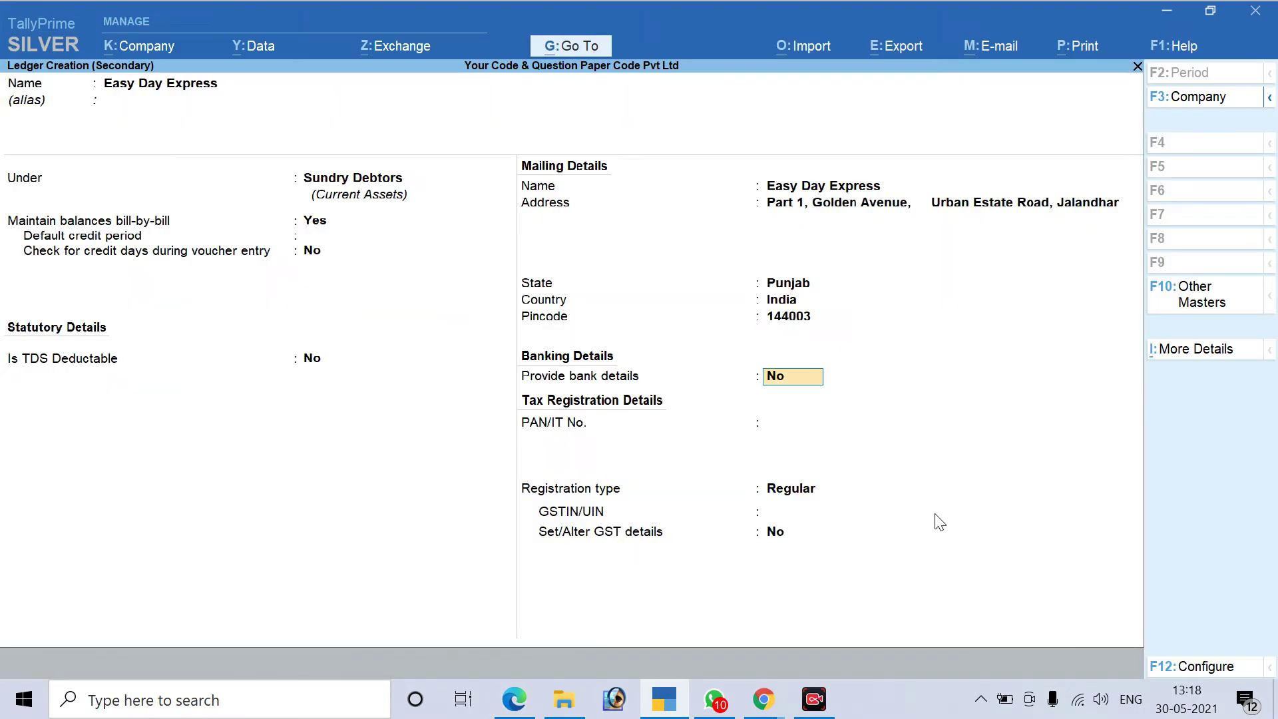
key("Return")
key("Return")
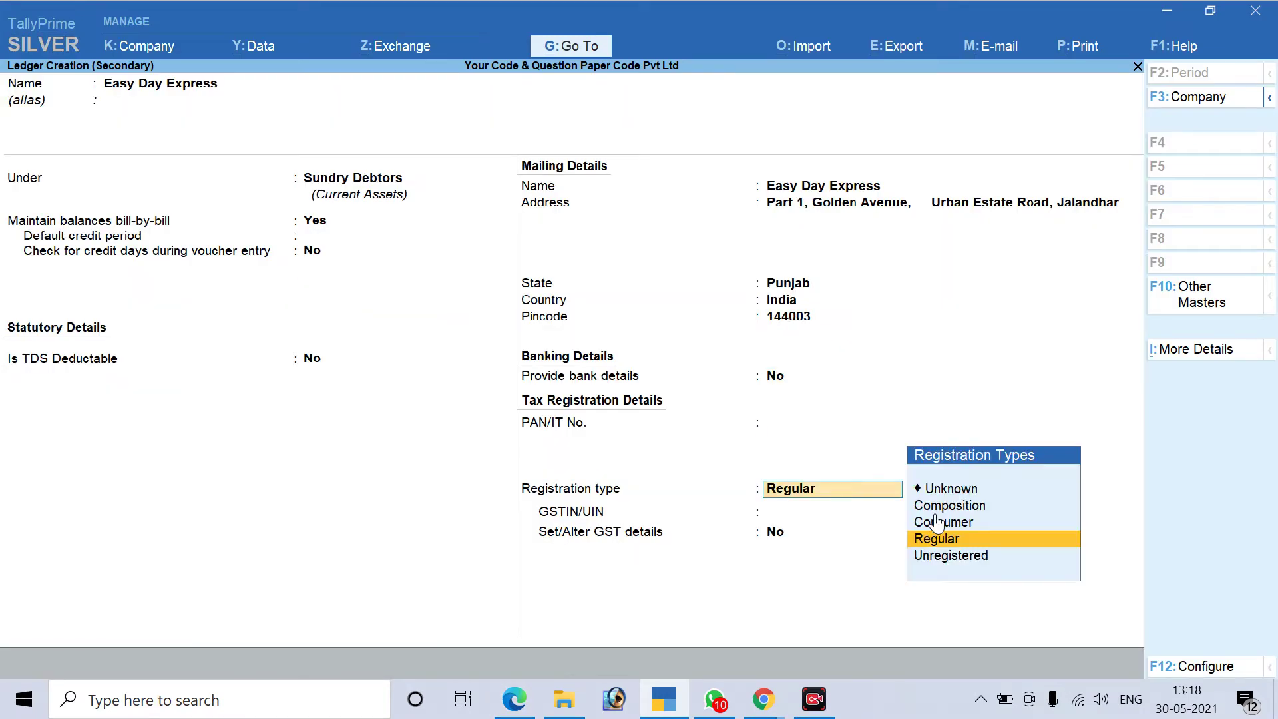
key("Return")
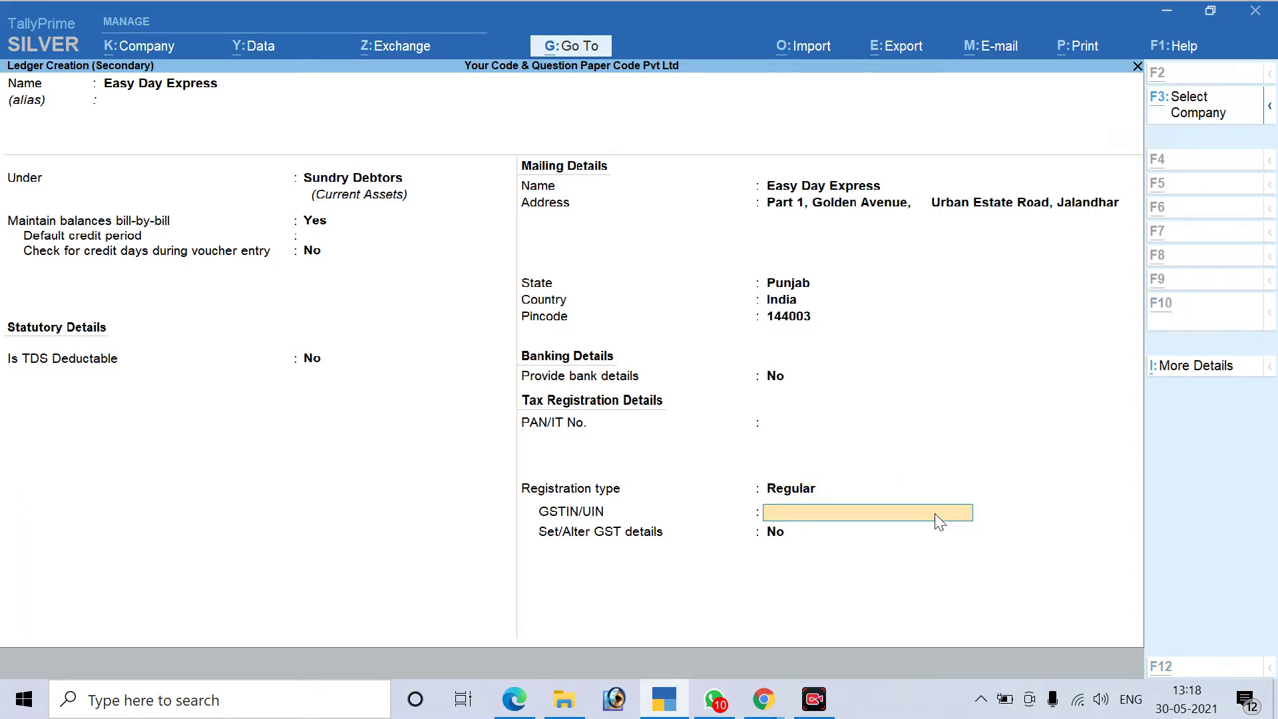
Copy the receiver's GSTIN from the invoice into GSTIN/UIN and save the Easy Day Express ledger
key("alt+Tab")
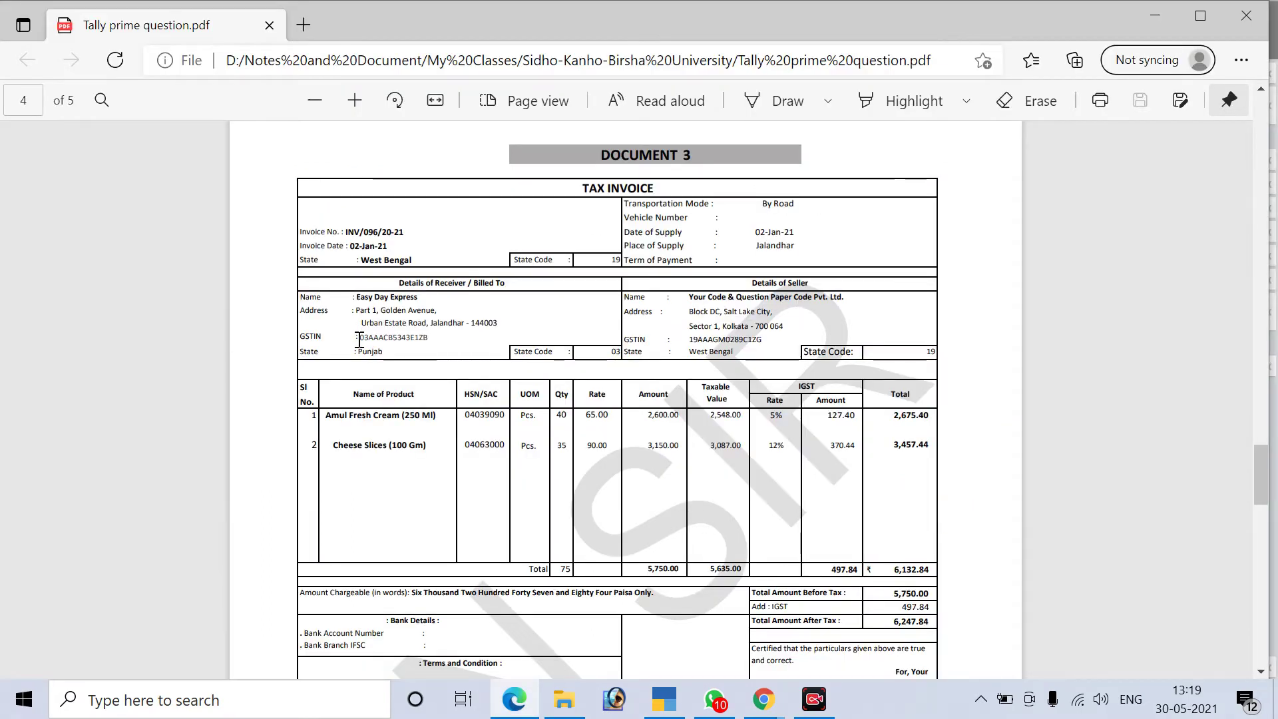
left_click_drag(358, 337, 429, 337)
key("ctrl+c")
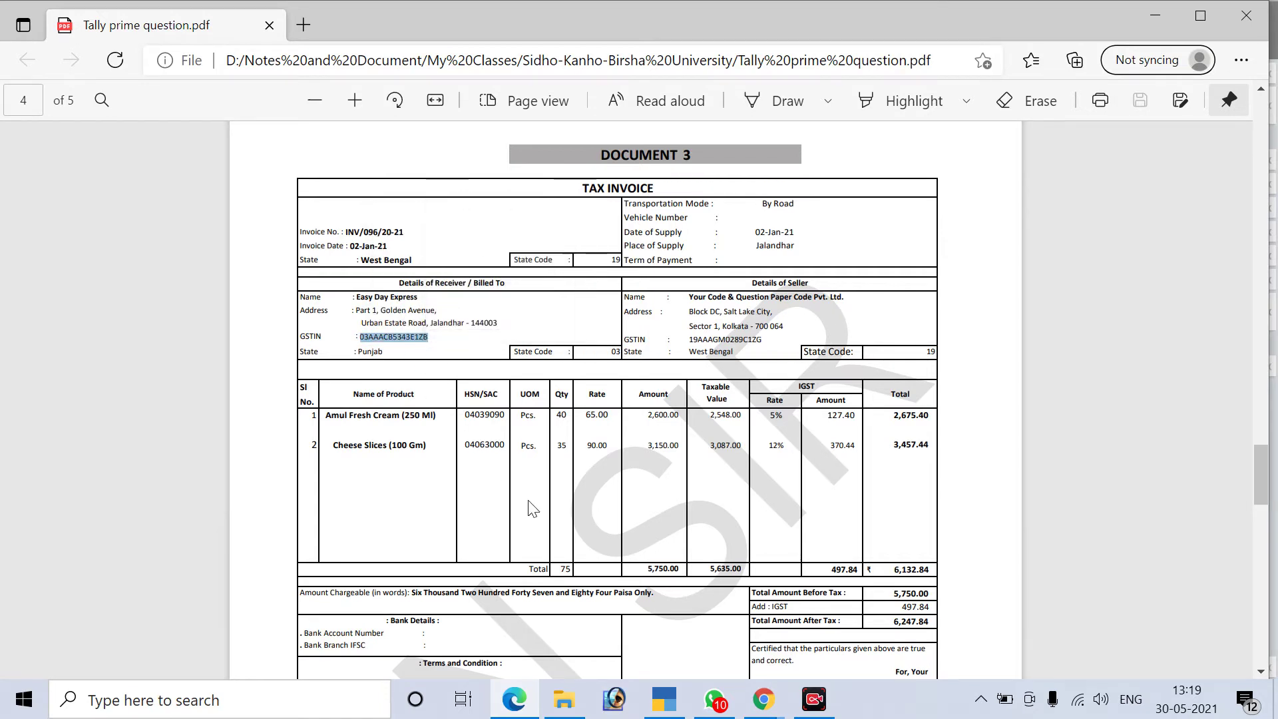
key("alt+Tab")
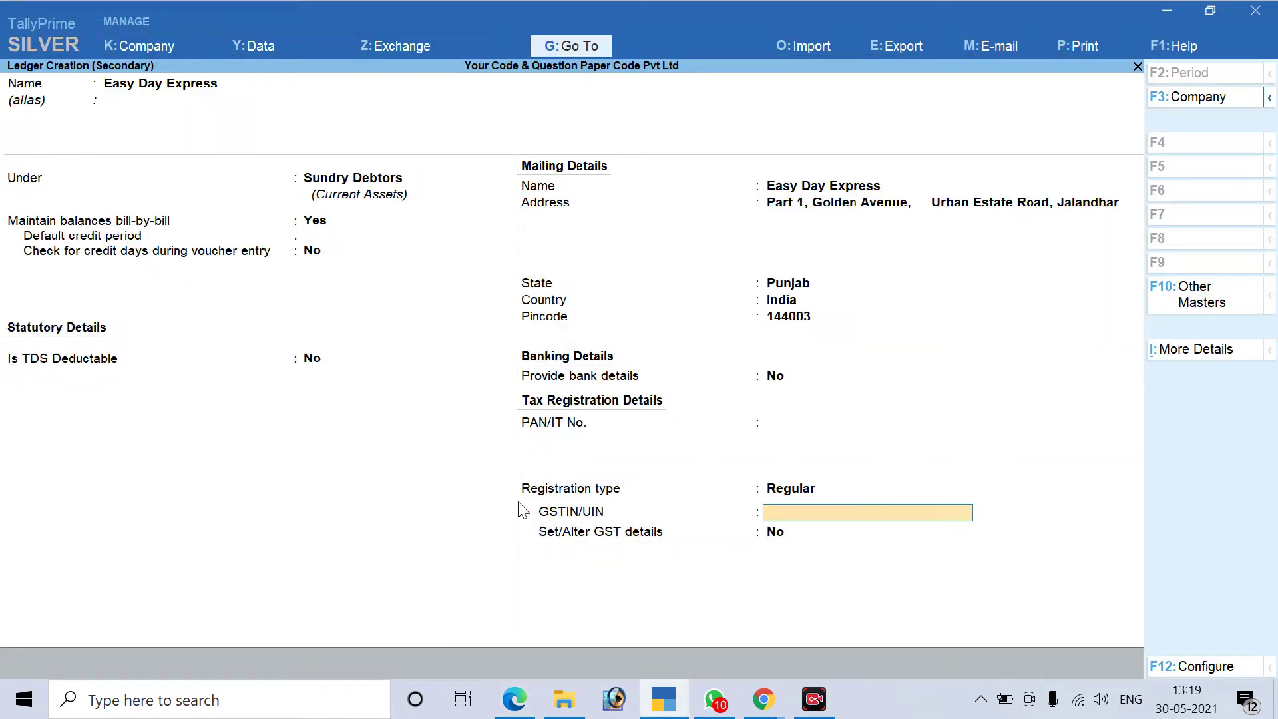
key("ctrl+v")
key("Return")
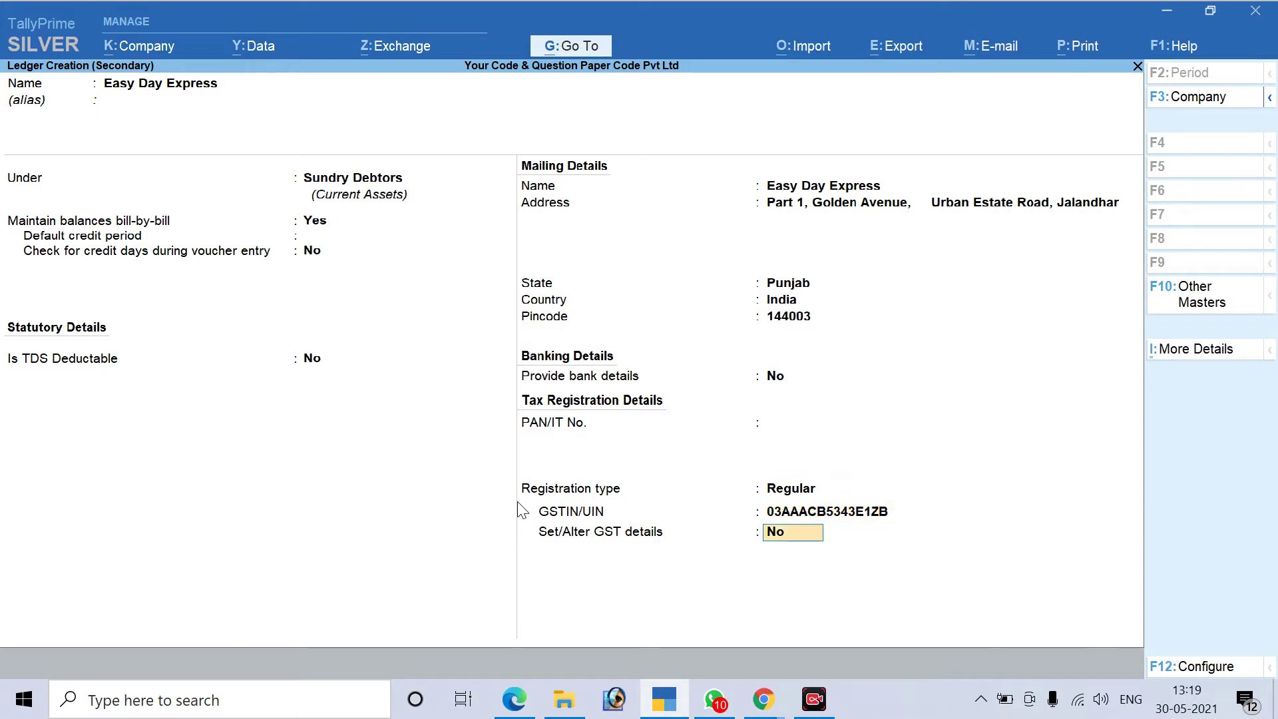
key("Return")
key("Return")
key("Return")
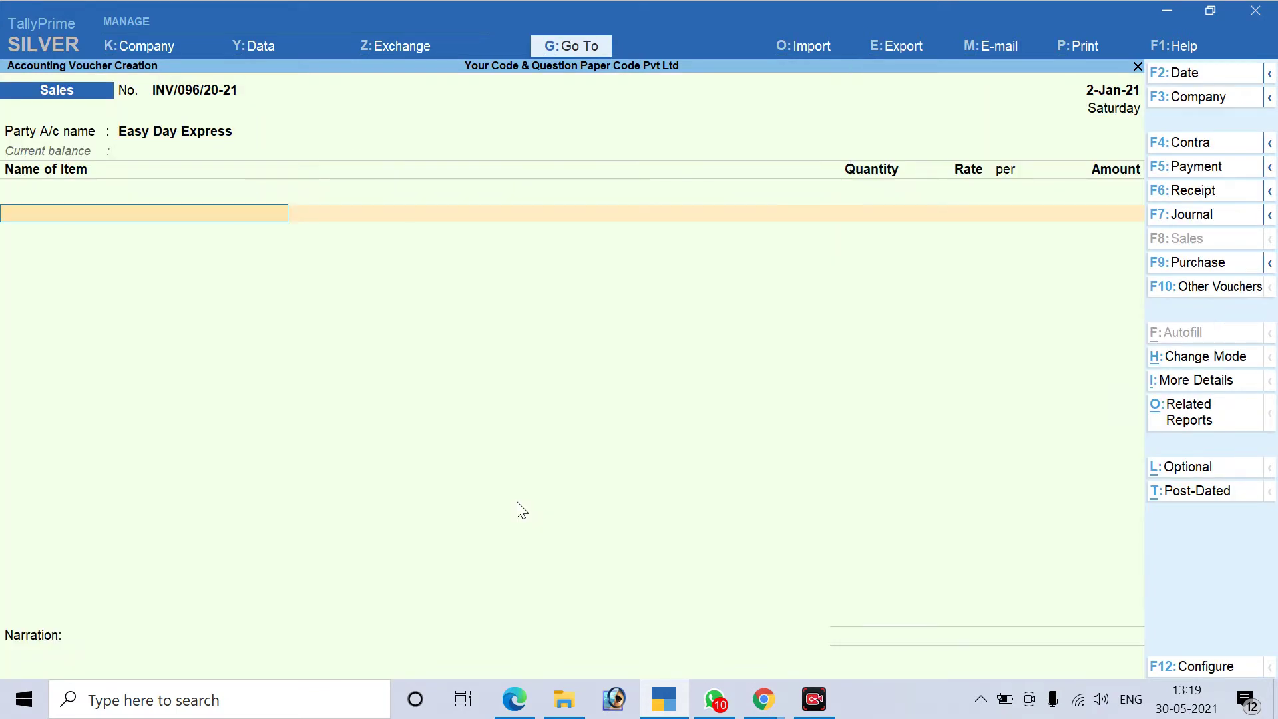
Search AMU and choose Amul Fresh Cream 250 Gm as the voucher's first item
key("alt+Tab")
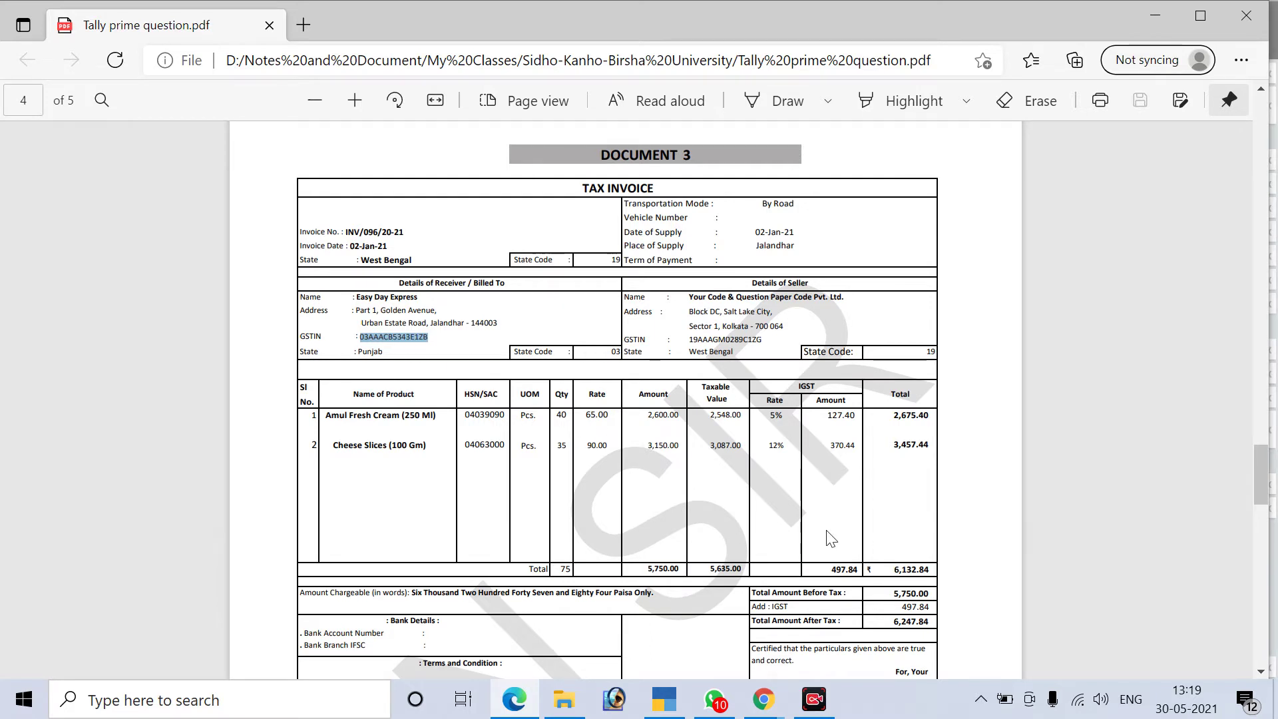
key("alt+Tab")
type("AMU")
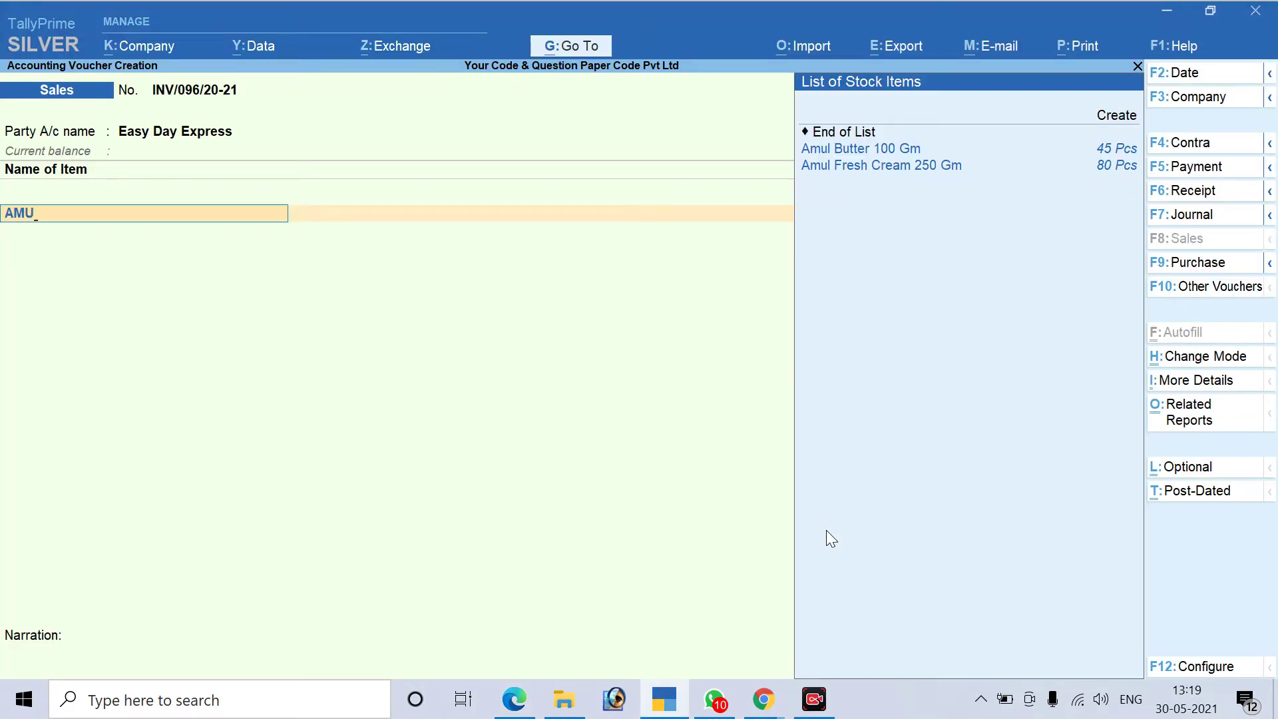
key("Down")
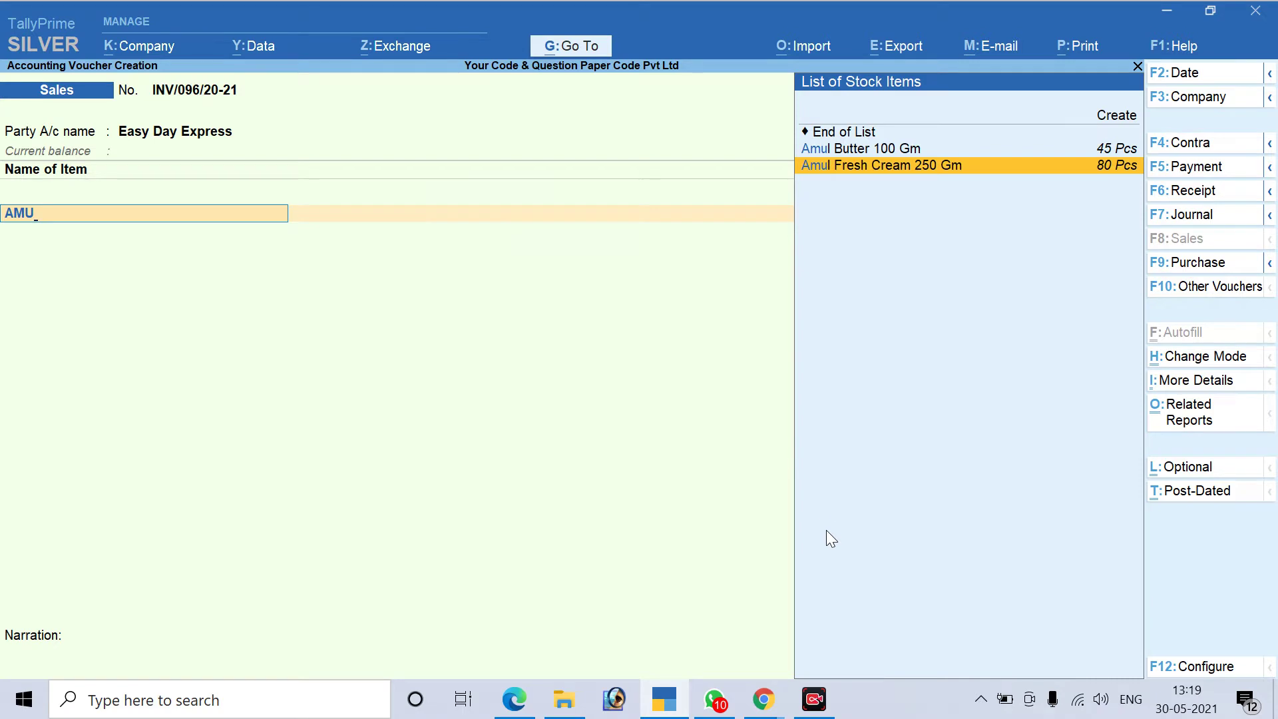
key("Return")
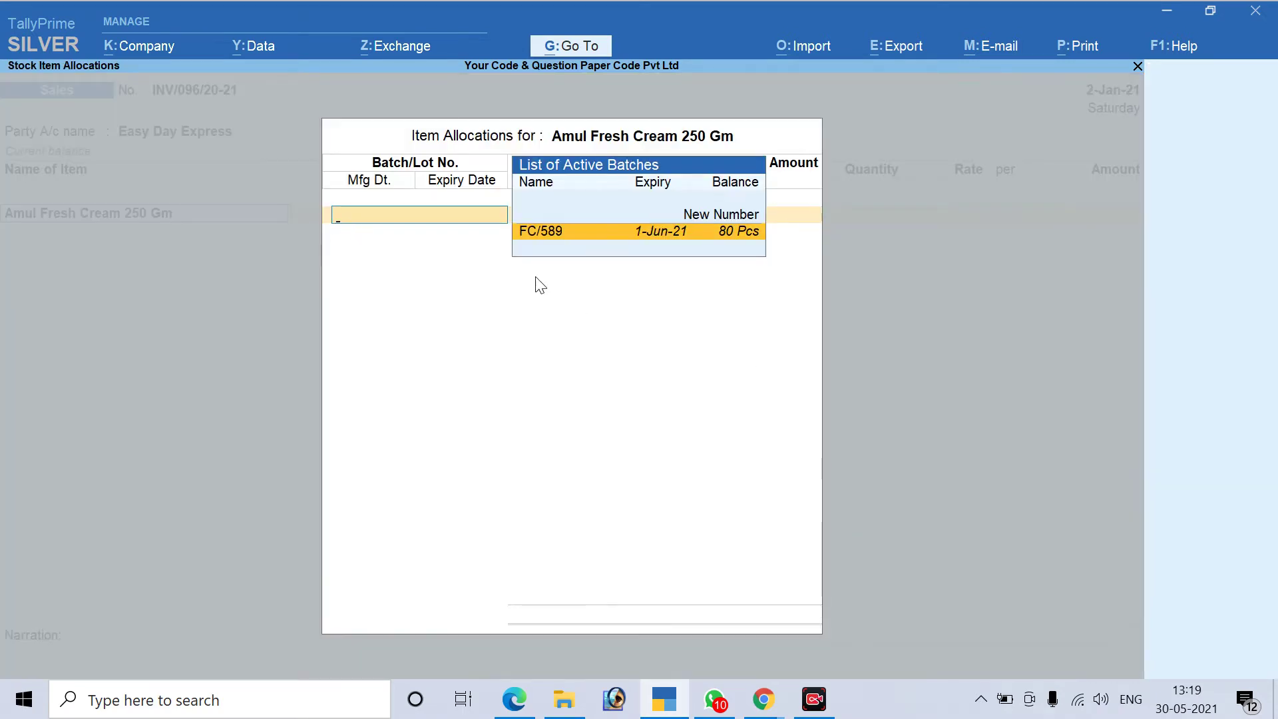
Pick batch FC/589 for Amul Fresh Cream and enter quantity 40 Pcs
key("alt+Tab")
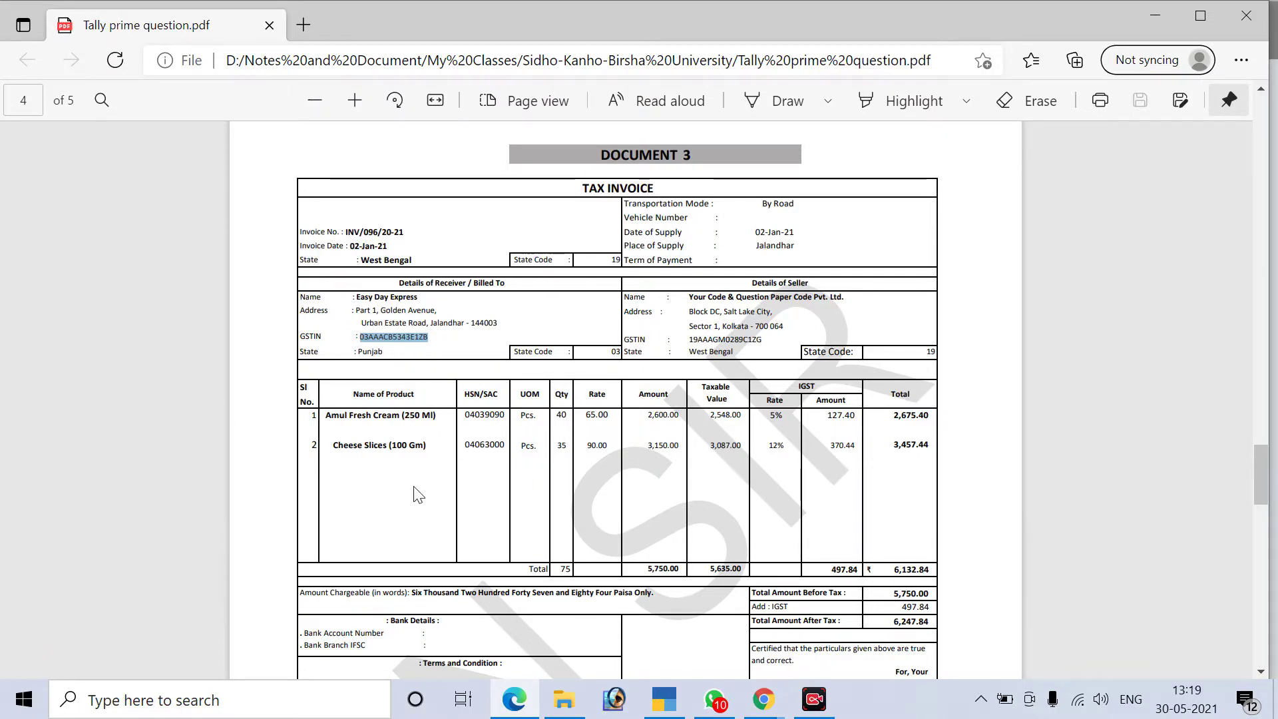
key("alt+Tab")
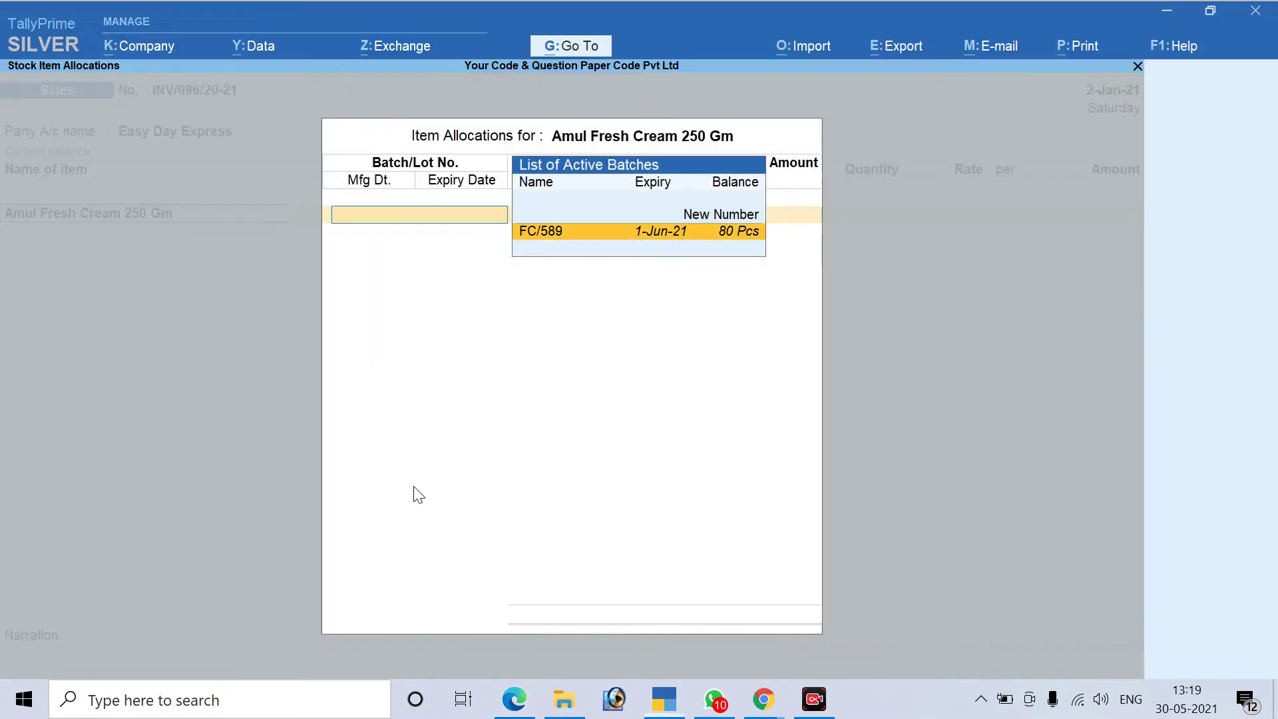
key("Return")
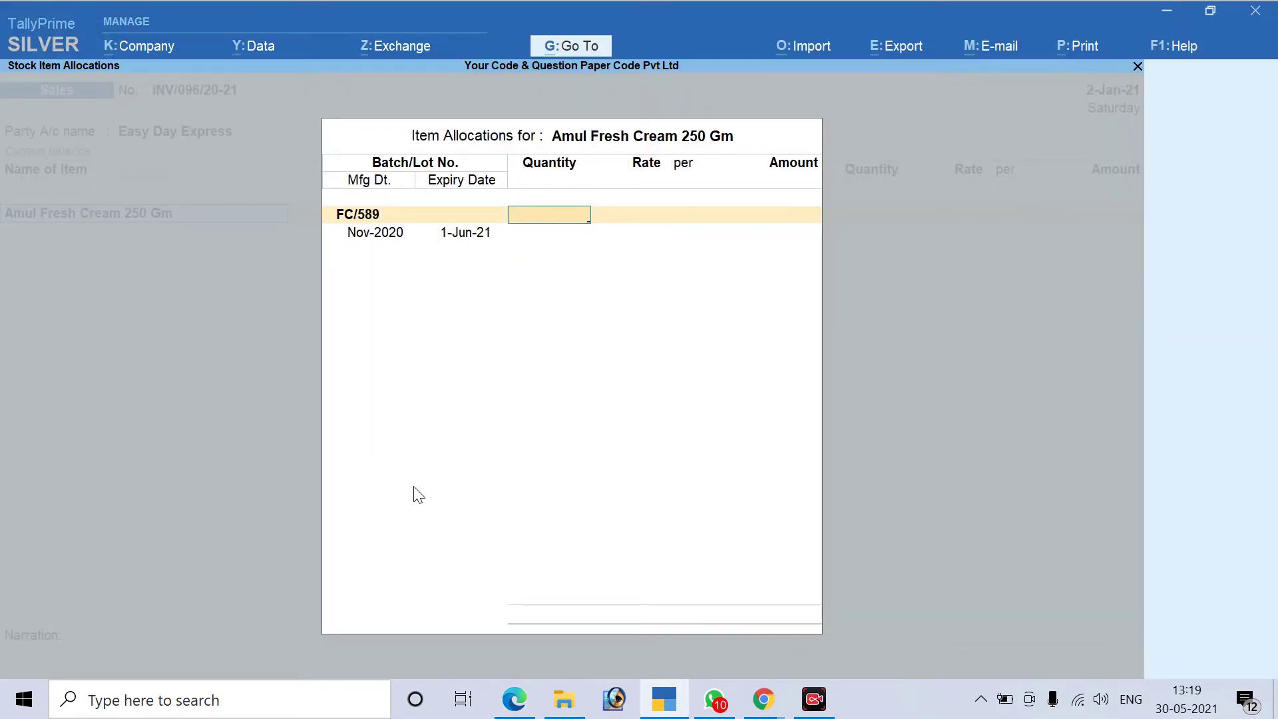
key("alt+Tab")
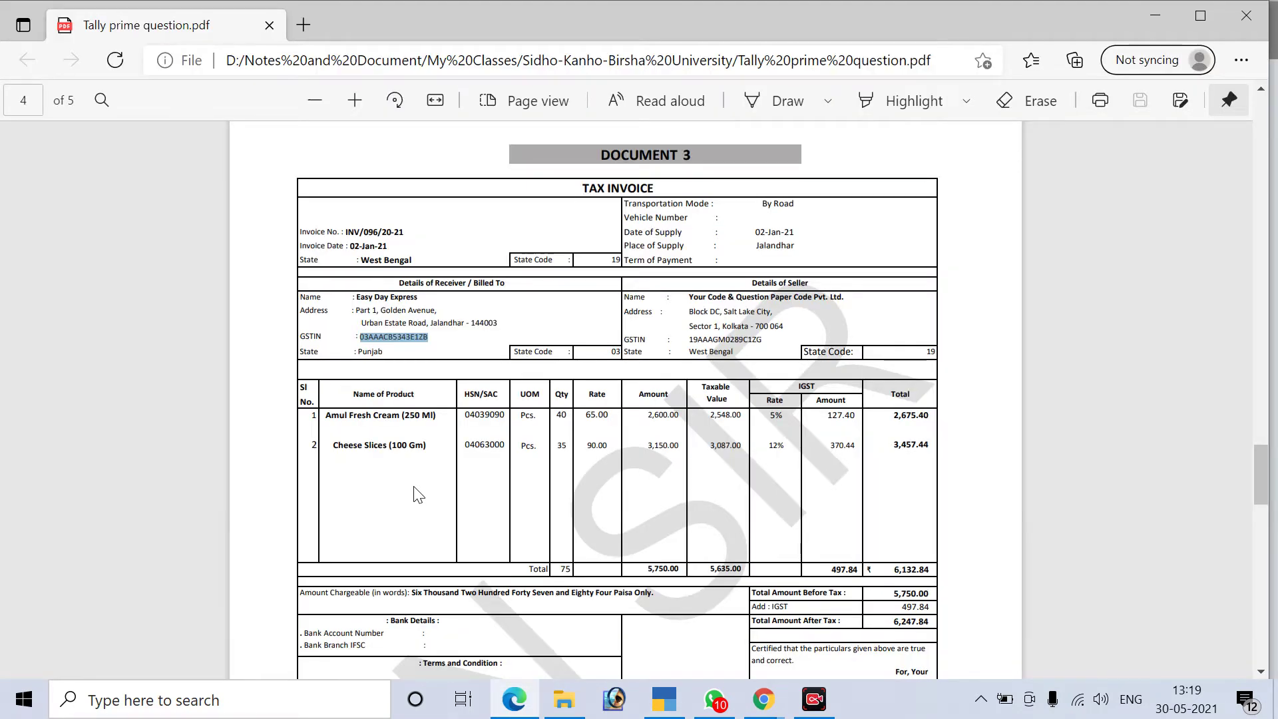
key("alt+Tab")
type("40")
key("Return")
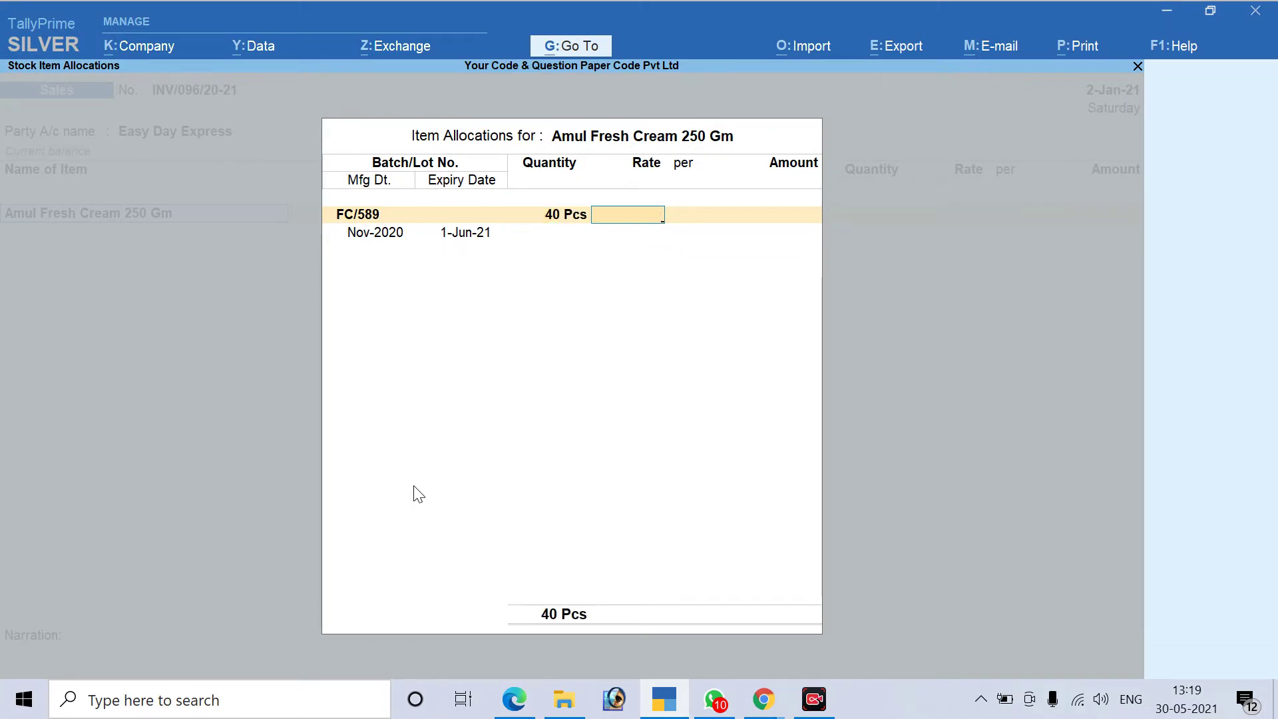
Enter rate 65.00 and accept the 2,600.00 amount for the cream
key("alt+Tab")
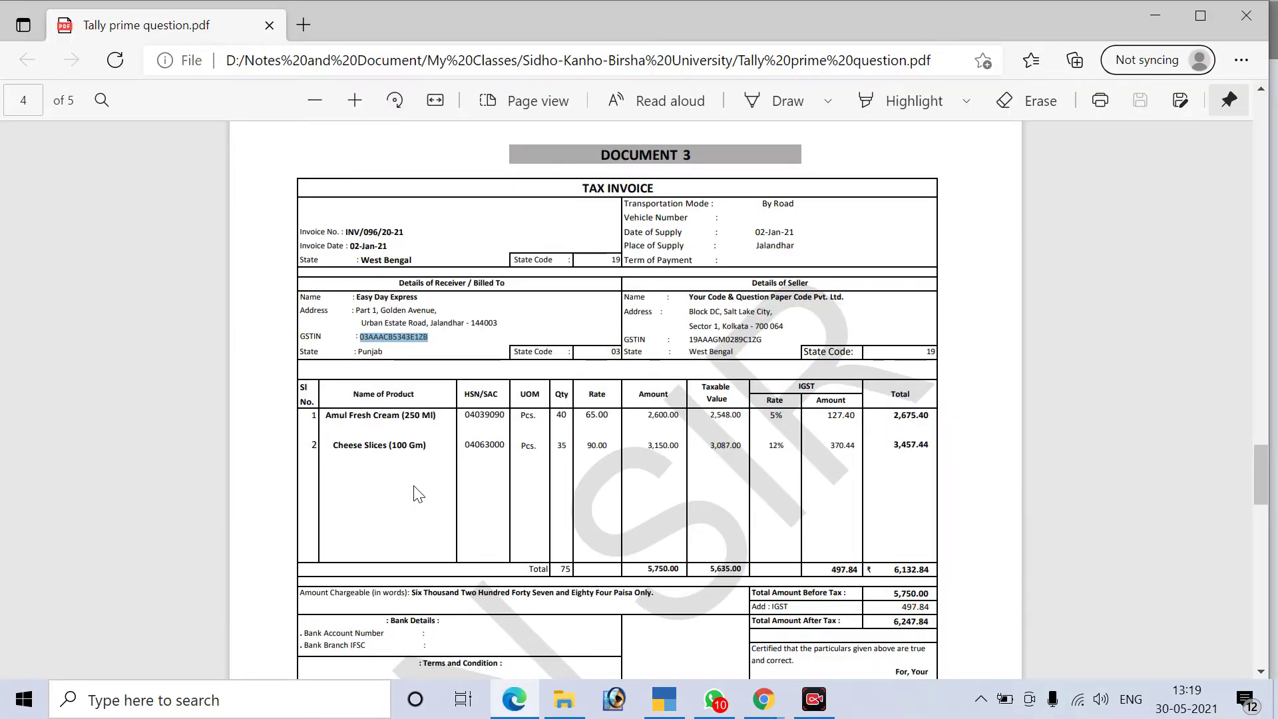
key("alt+Tab")
type("65")
key("Return")
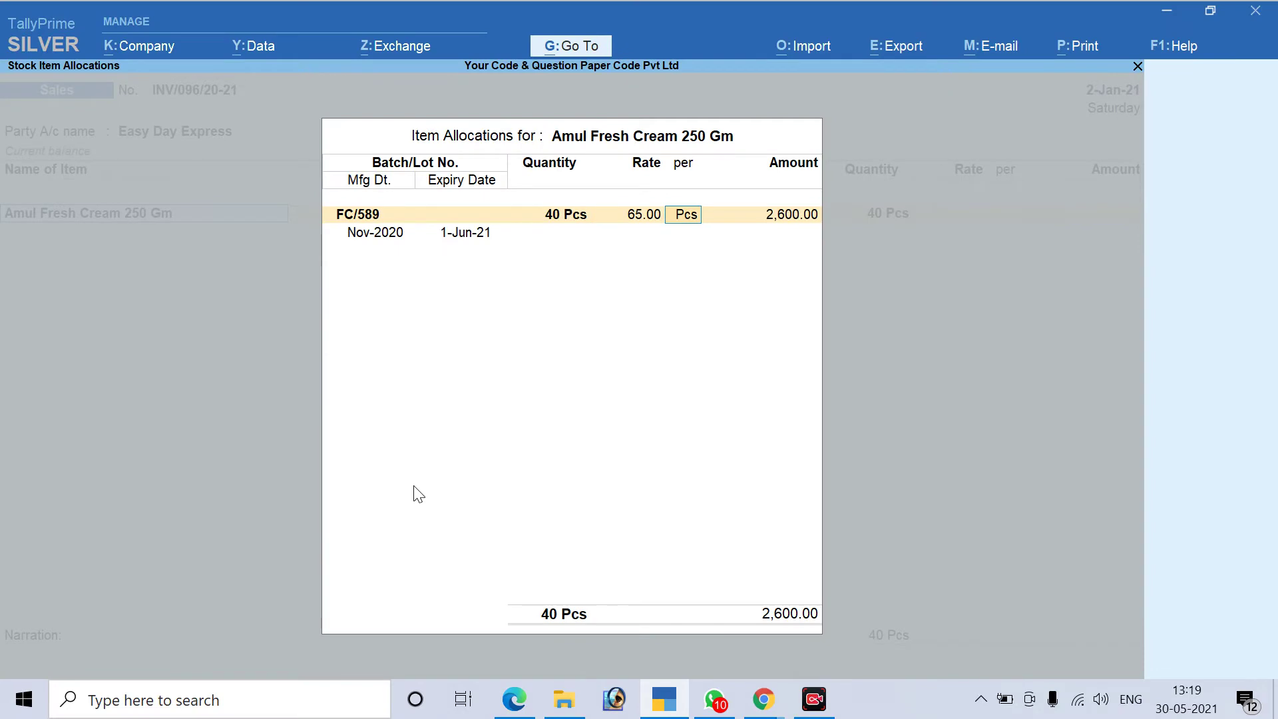
key("Return")
key("Return")
key("Return")
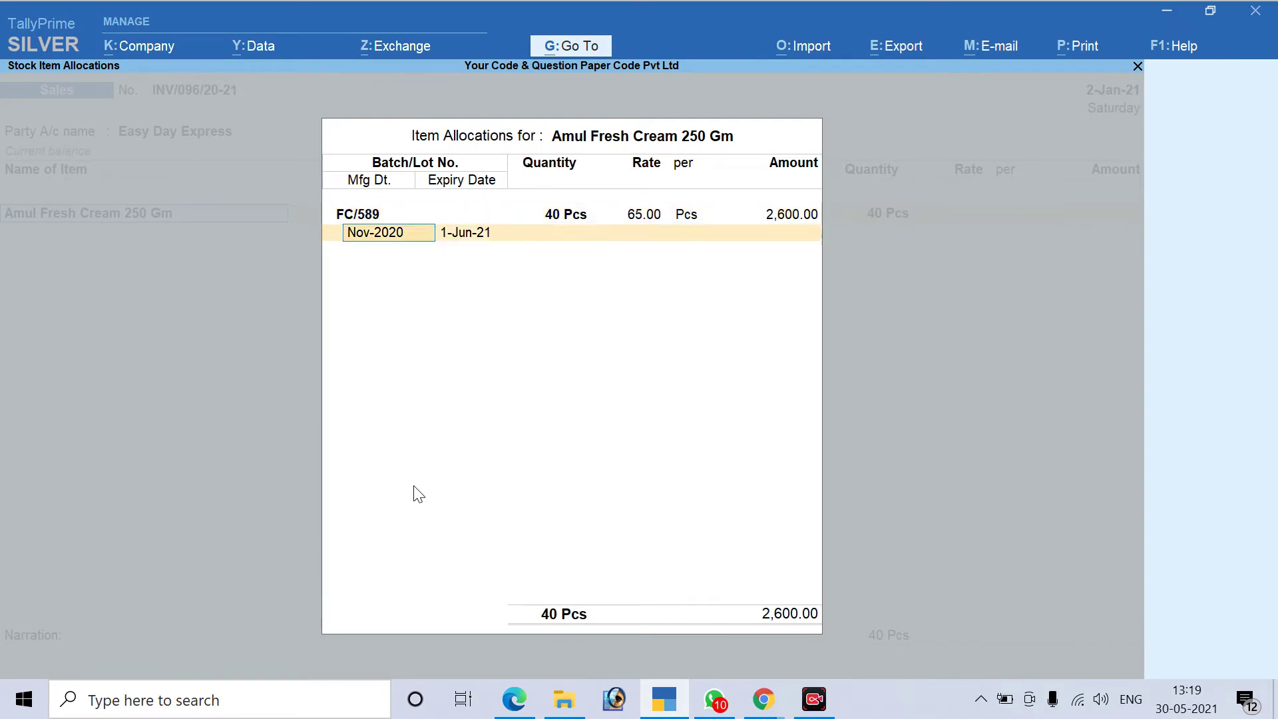
key("Return")
key("Return")
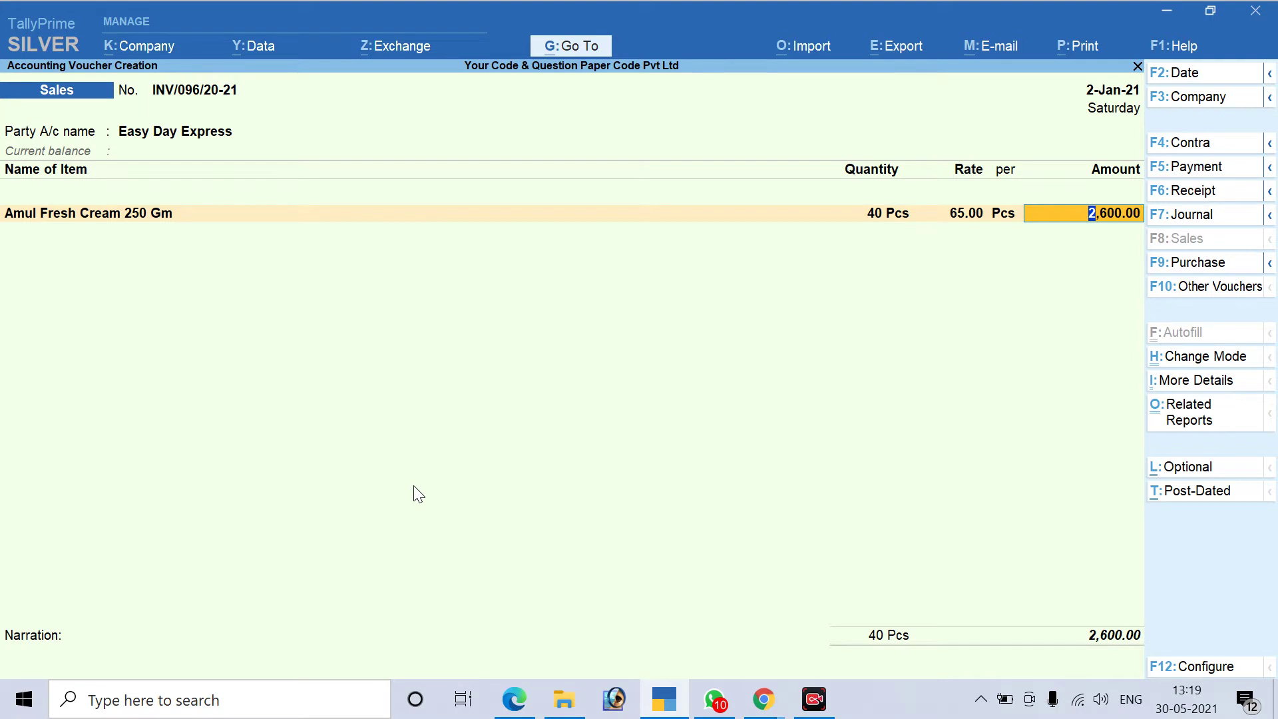
key("Return")
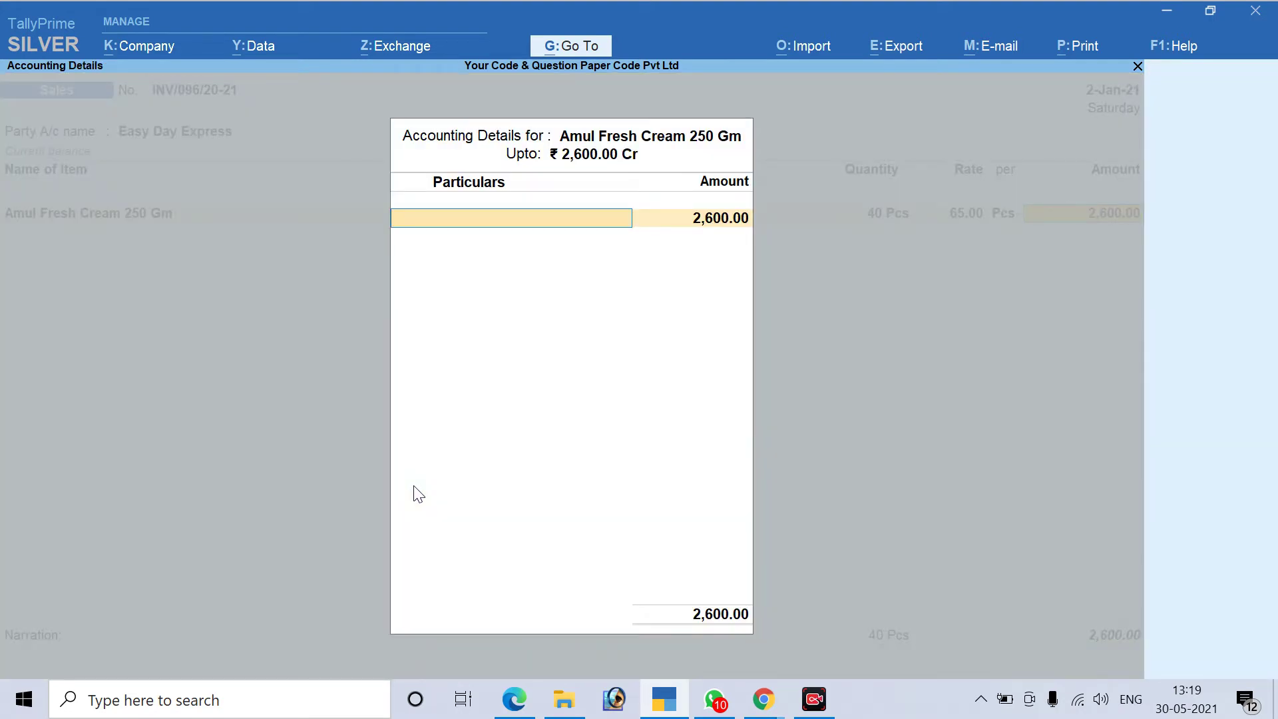
Start a new ledger from Particulars with Alt+C and name it Sales
type("S")
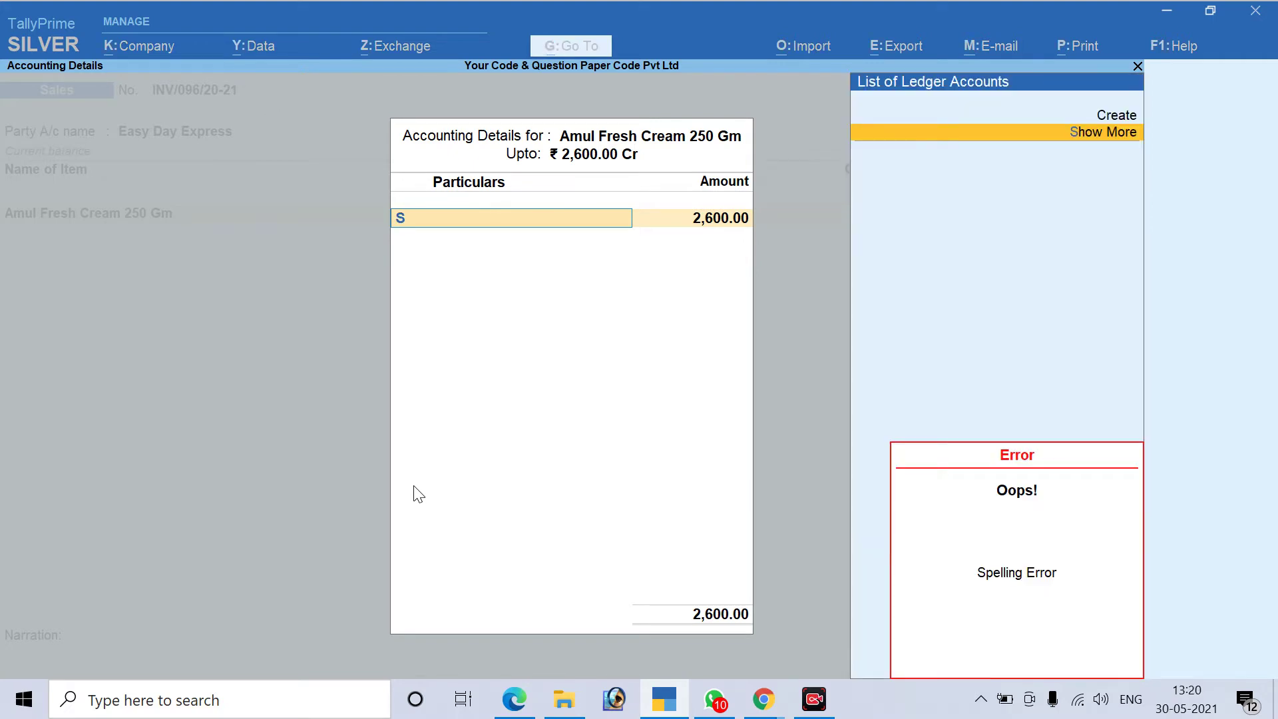
key("alt+c")
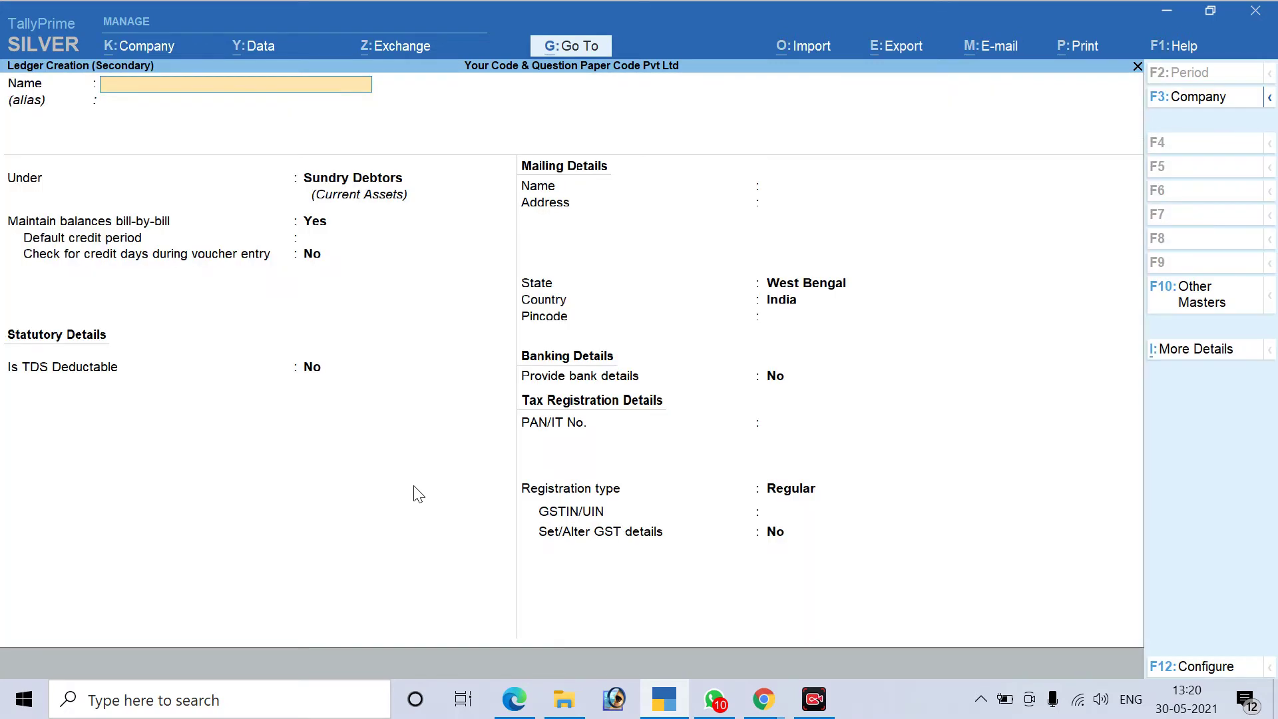
type("SALAE")
key("BackSpace")
key("BackSpace")
type("ES")
key("BackSpace")
key("BackSpace")
key("BackSpace")
key("BackSpace")
key("BackSpace")
type("Sales")
key("Return")
Put the Sales ledger under Sales Accounts, type Not Applicable, with GST applicable
type("Su")
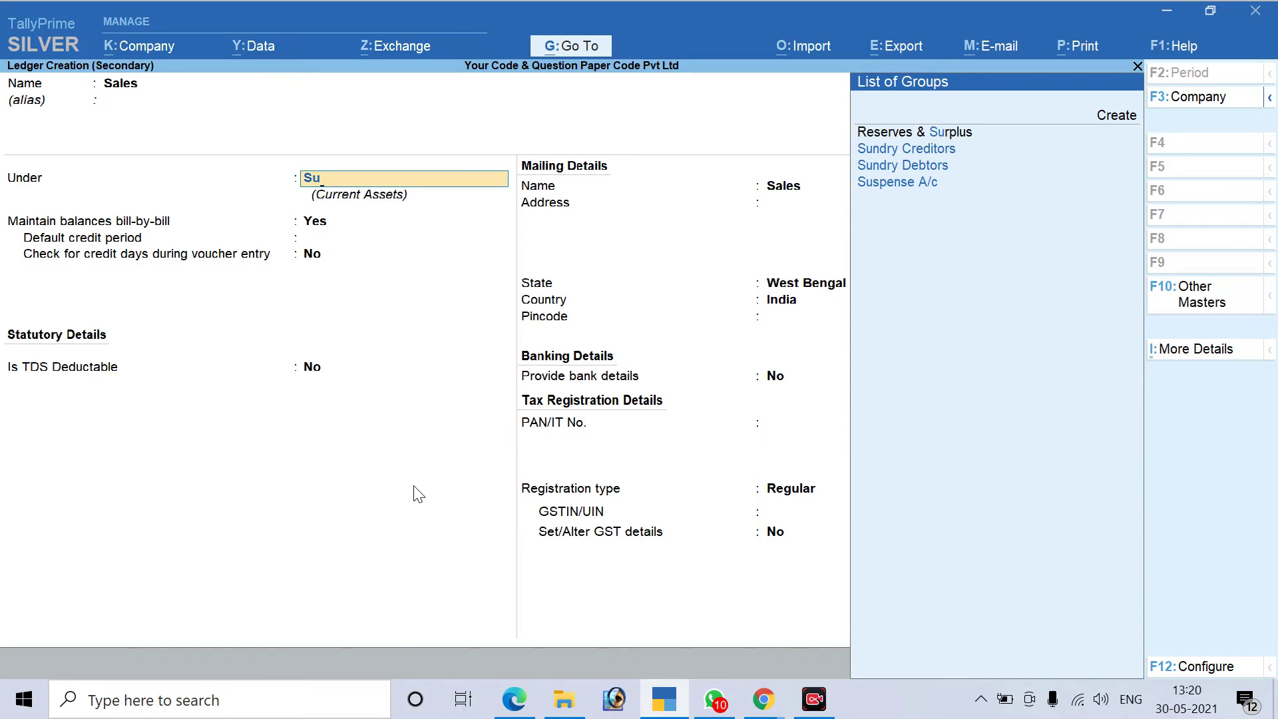
key("Down")
key("Down")
key("Down")
key("Up")
key("Up")
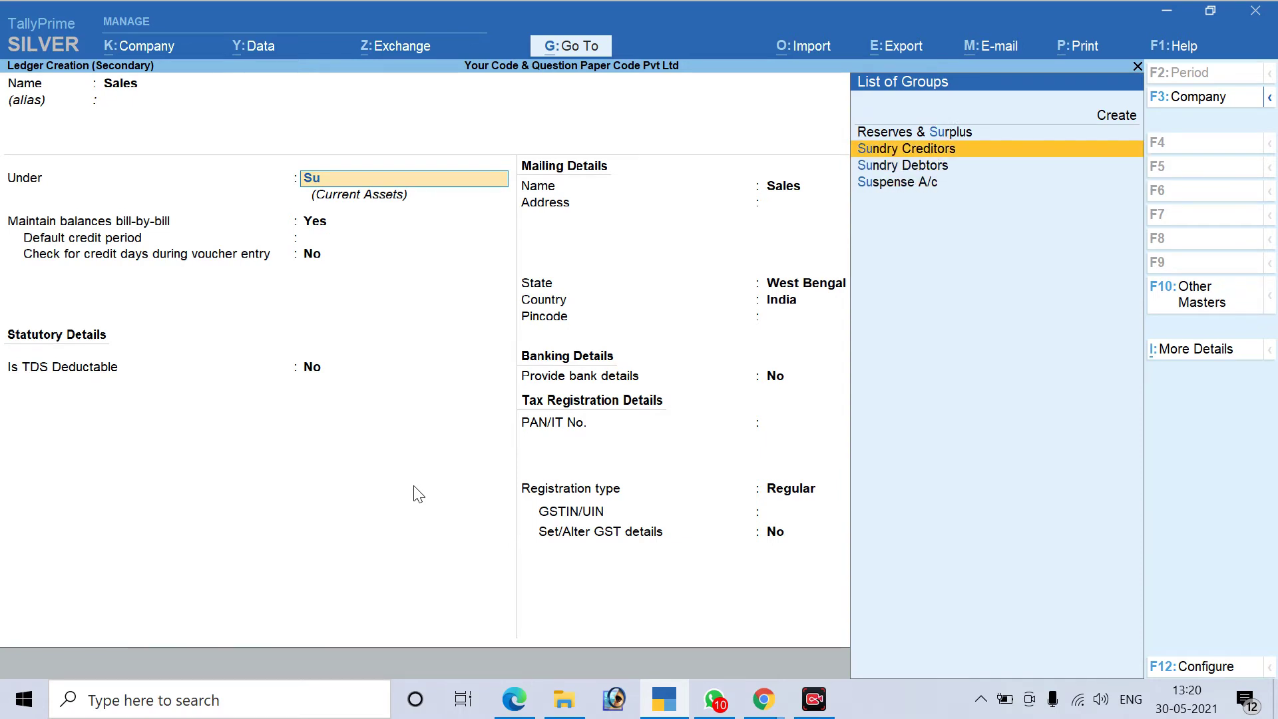
key("BackSpace")
type("a")
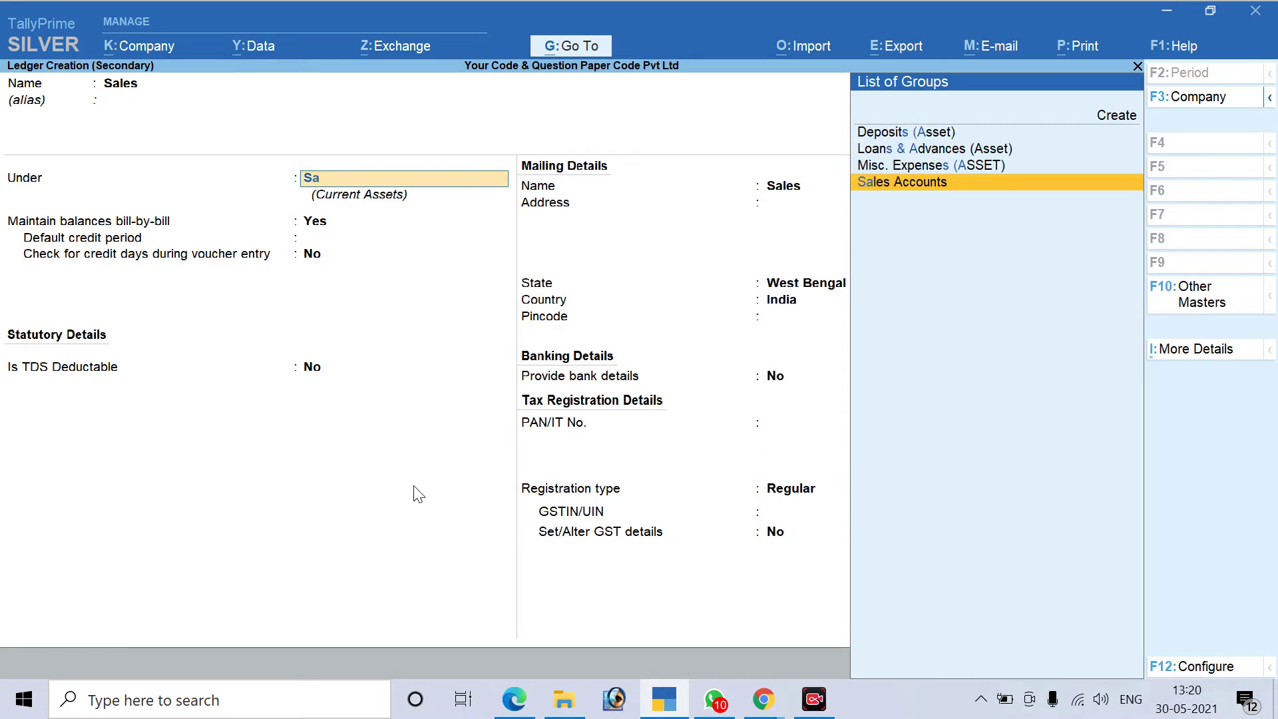
type("l")
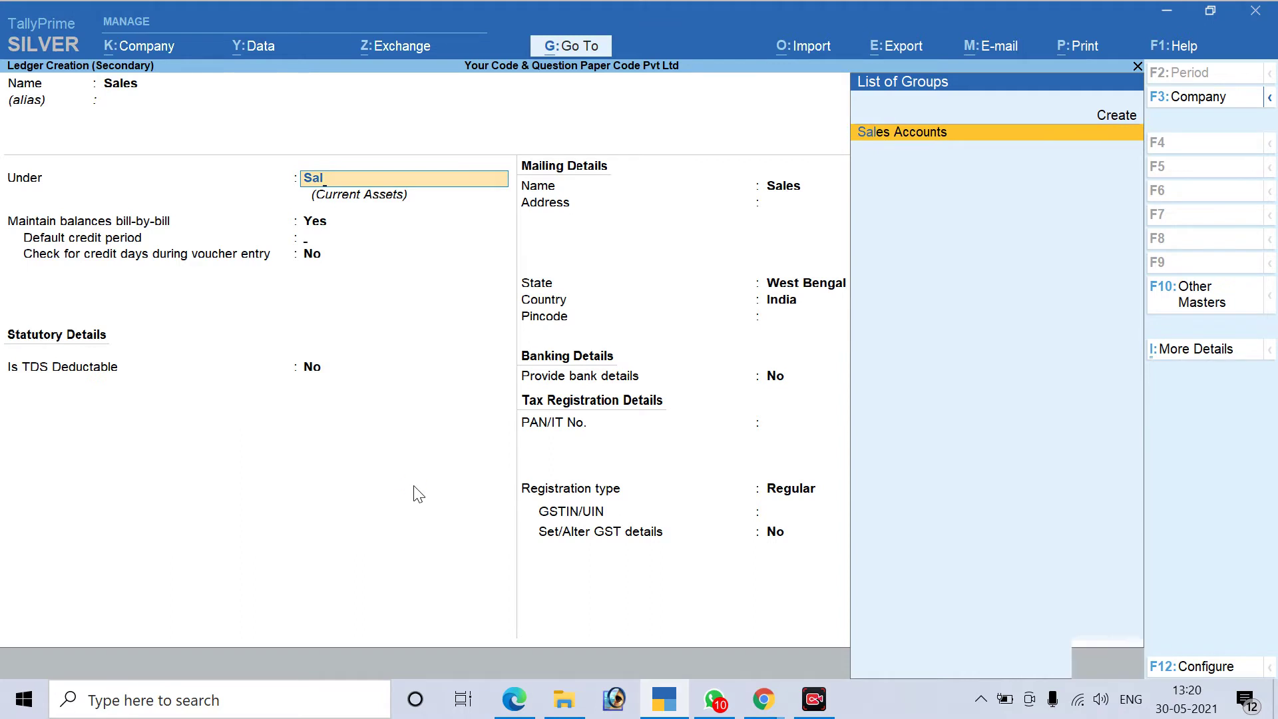
key("Return")
key("Return")
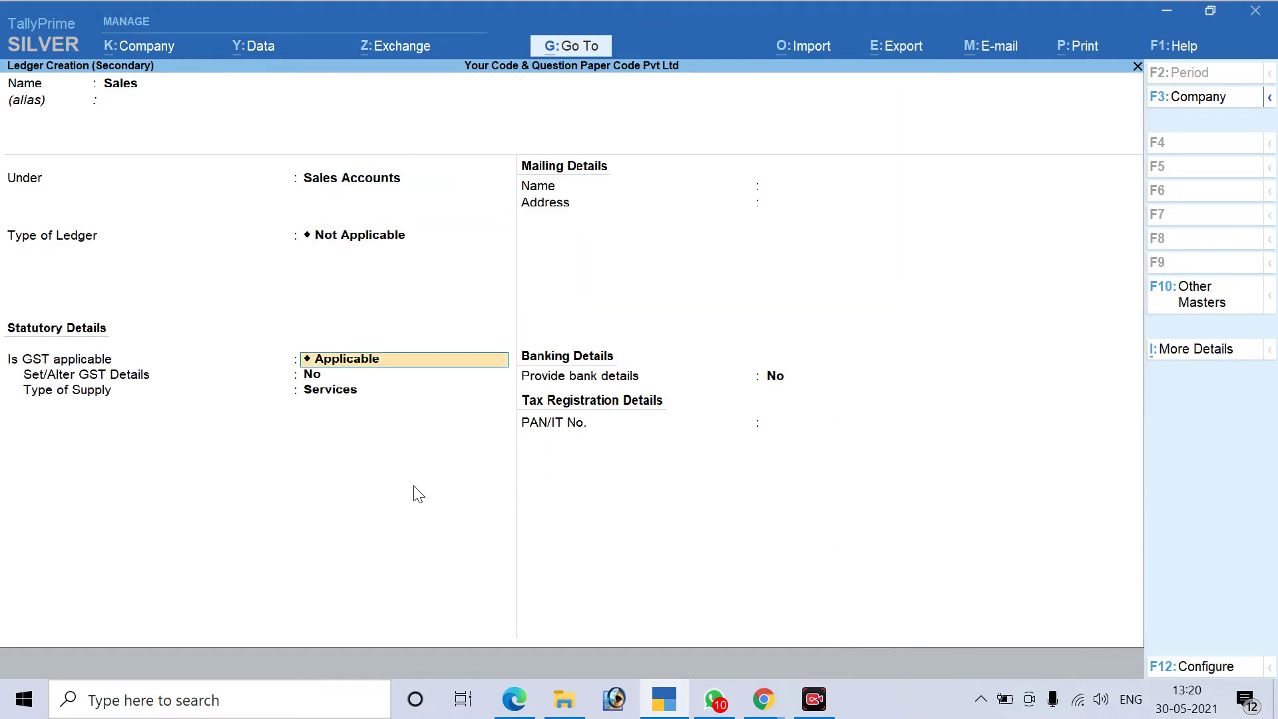
key("Return")
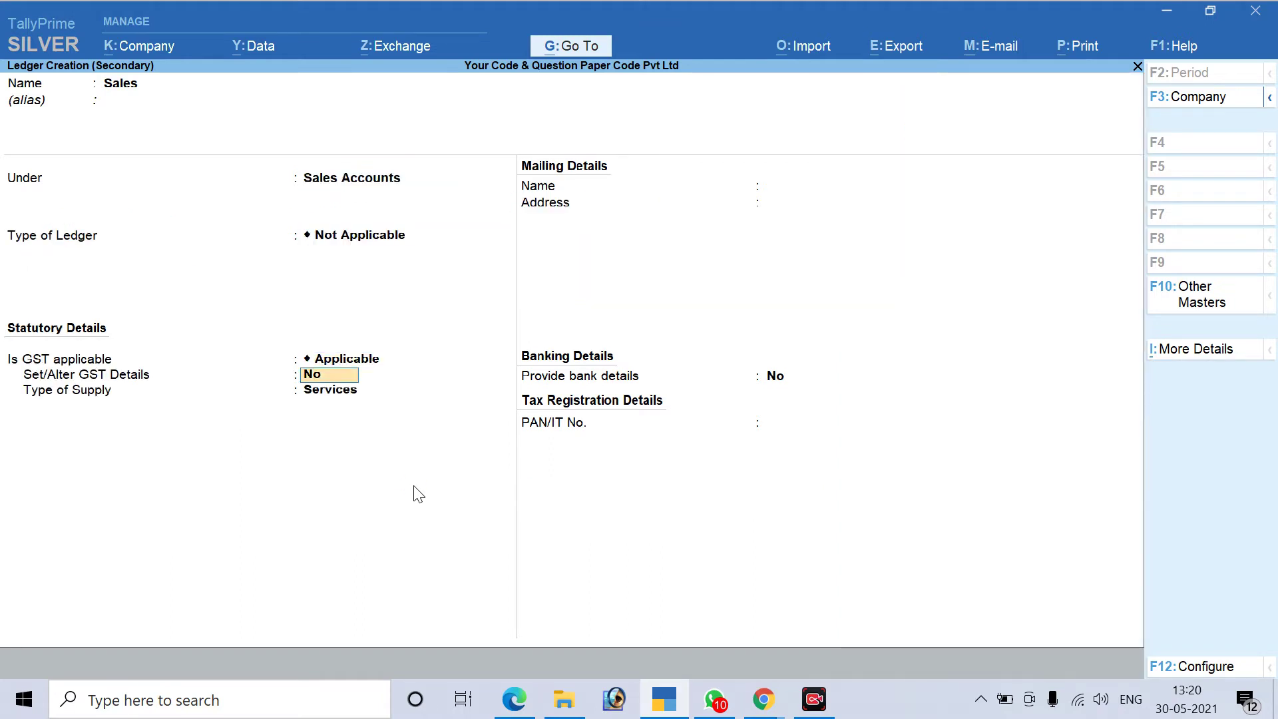
type("y")
key("Return")
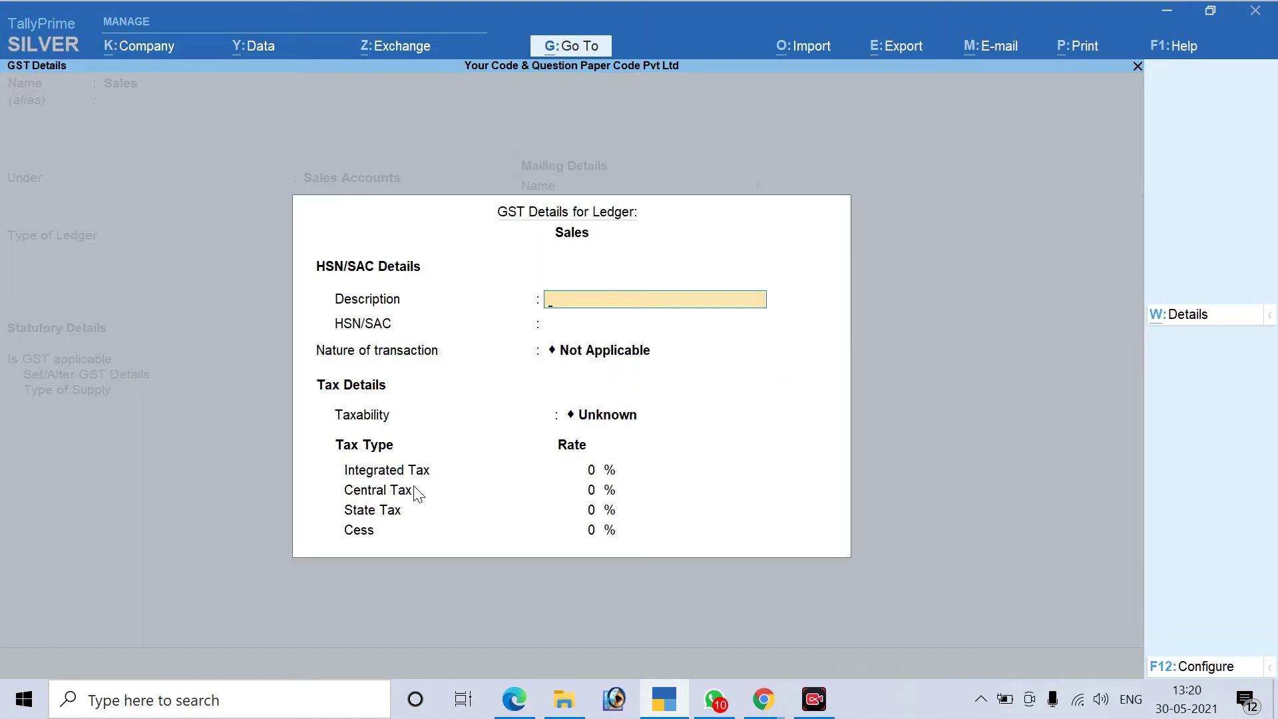
Enter 'Sales' as the GST description, skip HSN/SAC, and bring up the invoice PDF
type("Sales")
key("Return")
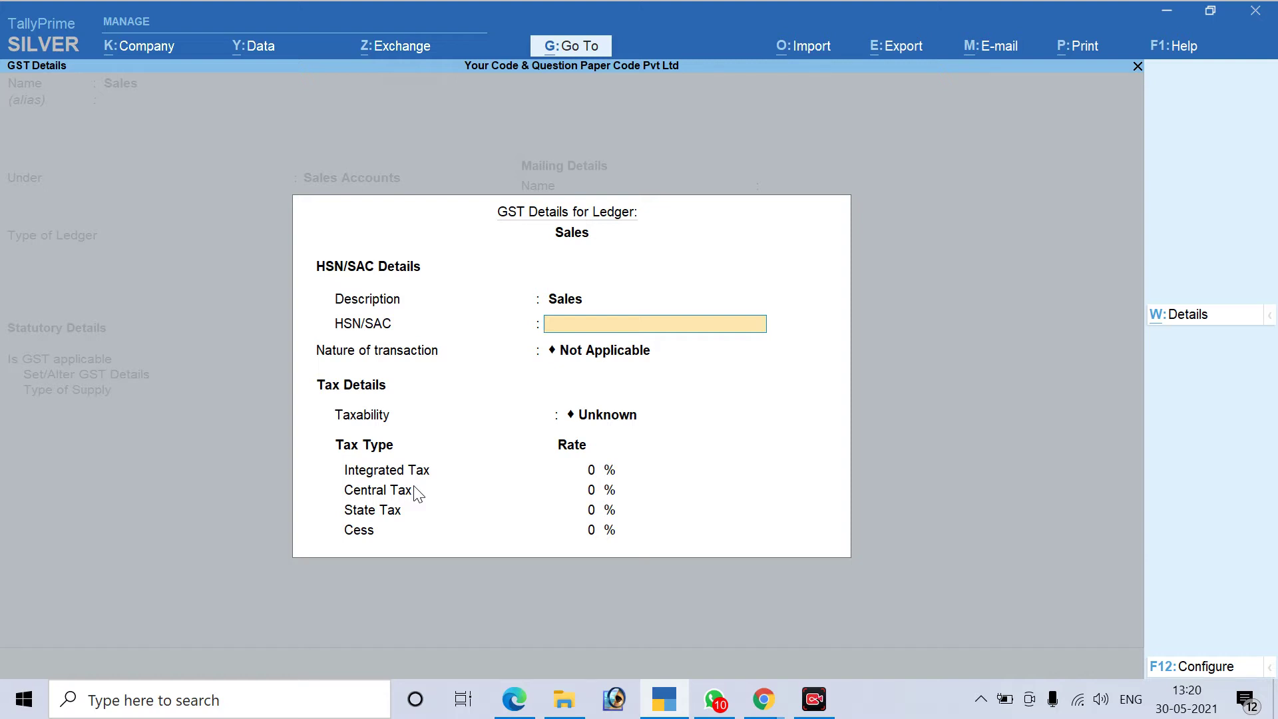
key("Return")
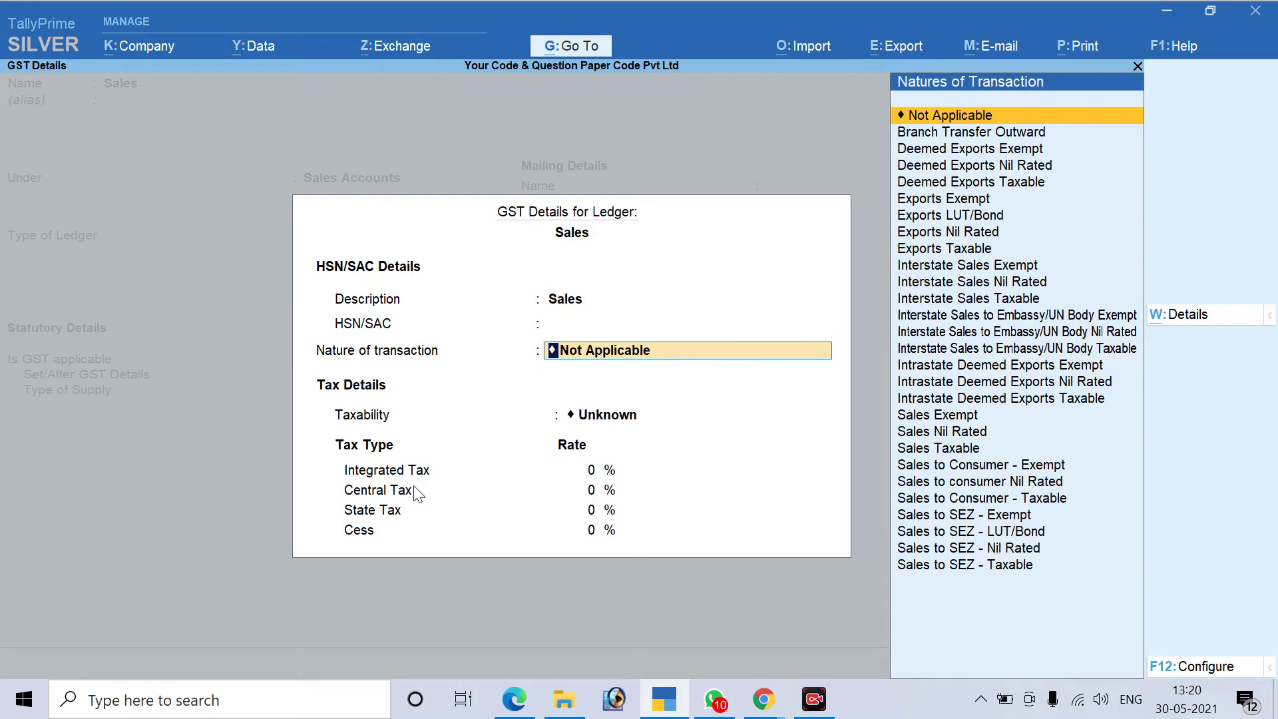
key("alt+Tab")
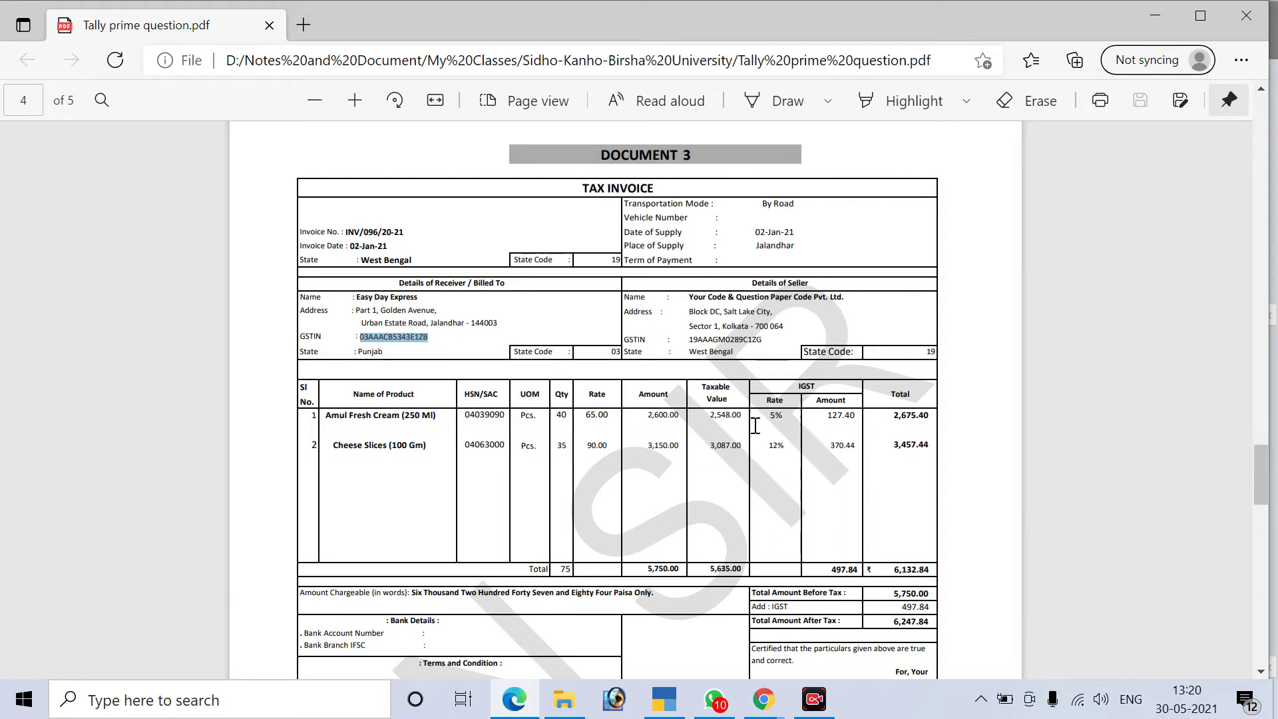
Check the 5% rate and IGST column heading on the invoice, then return to GST Details
left_click(777, 420)
left_click_drag(777, 420, 780, 420)
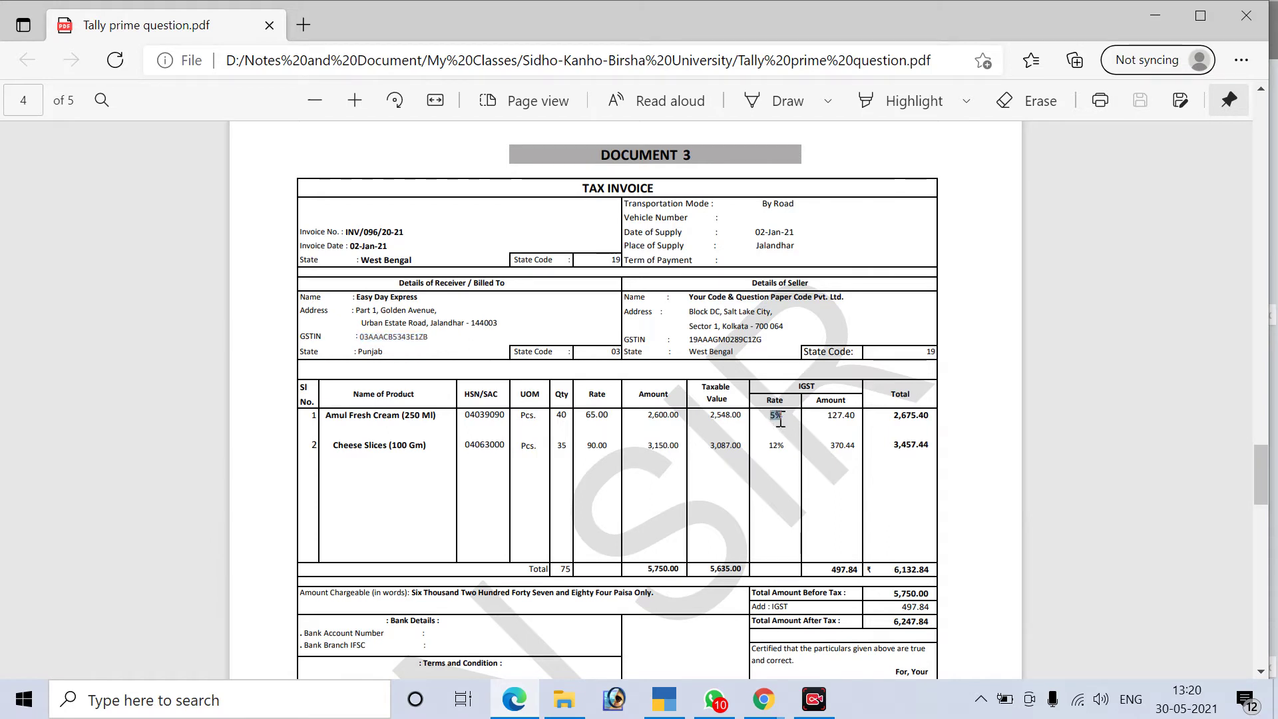
left_click(743, 436)
left_click_drag(796, 387, 821, 388)
left_click(786, 493)
left_click_drag(800, 386, 821, 388)
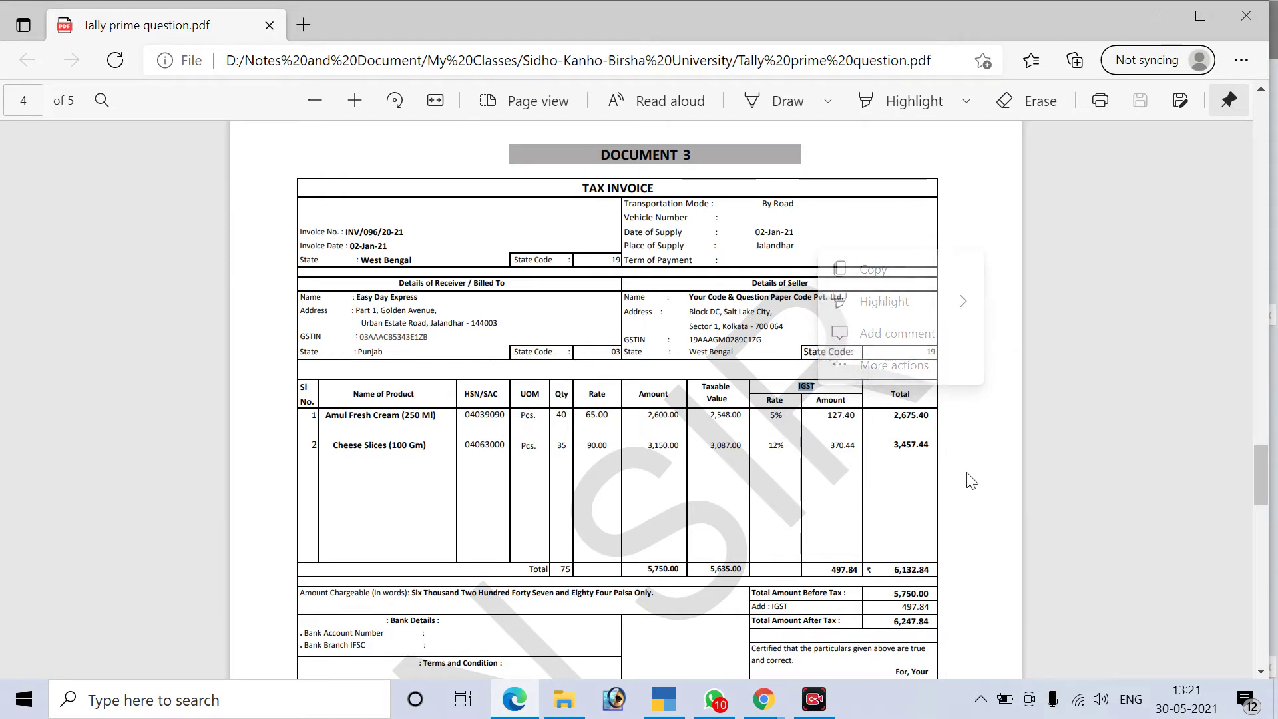
key("alt+Tab")
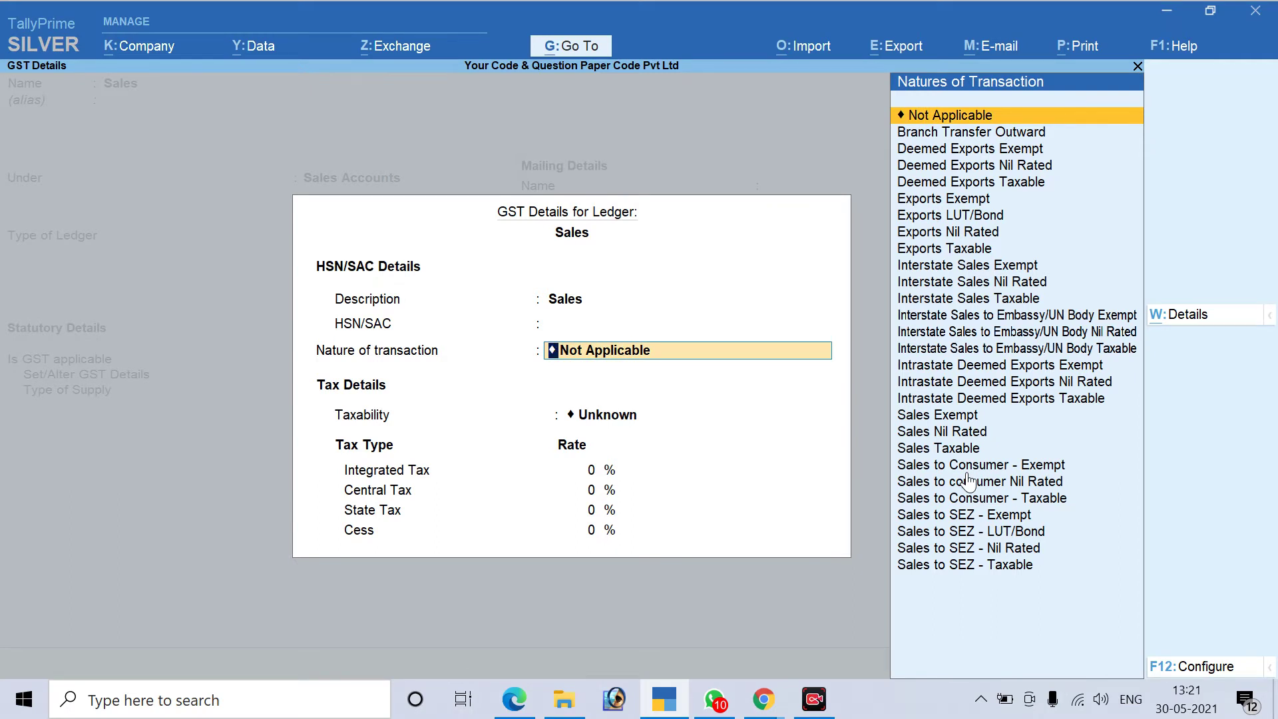
Skip GST details, set supply type Goods, and save the Sales ledger carrying 2,600.00
key("Escape")
key("Escape")
key("y")
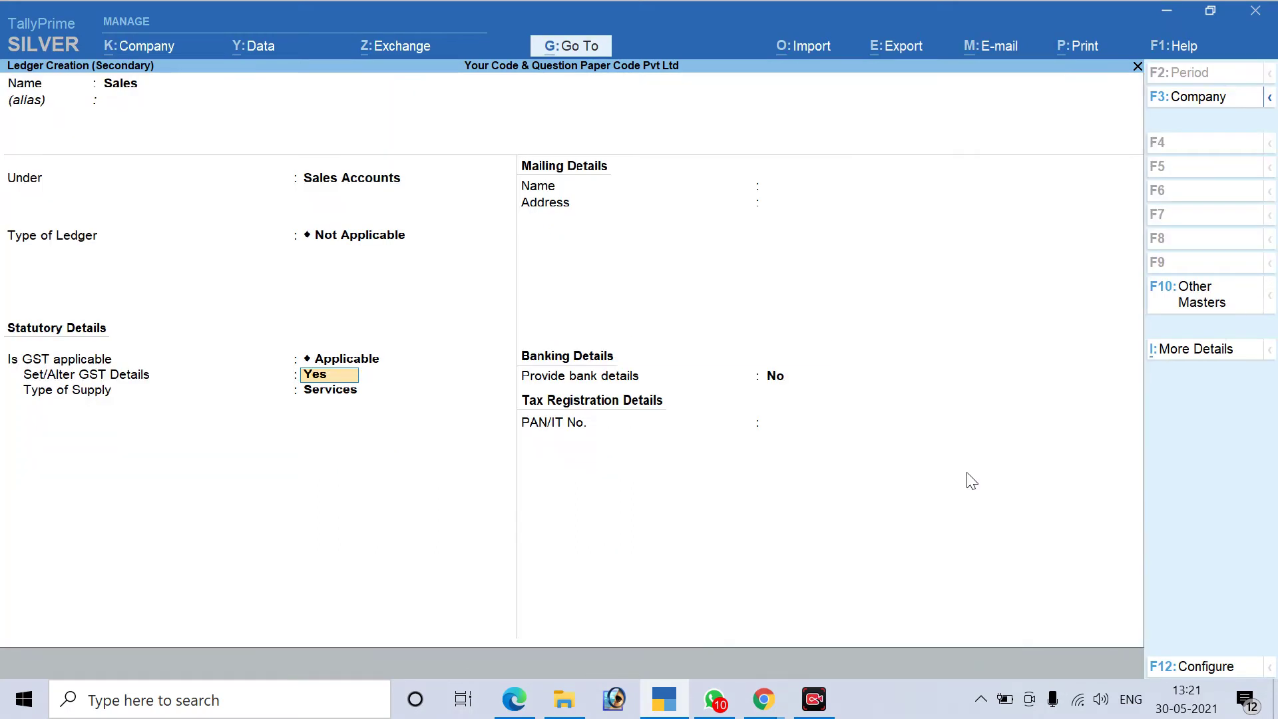
type("n")
key("Return")
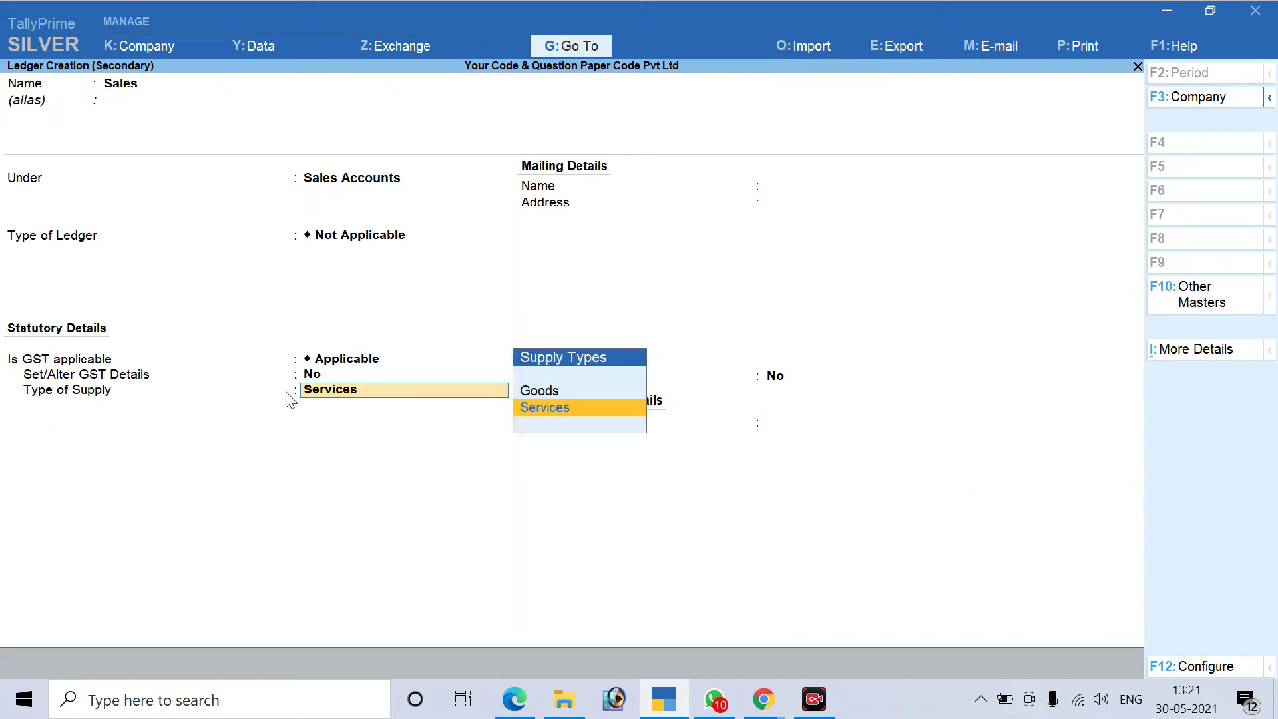
key("Up")
key("Return")
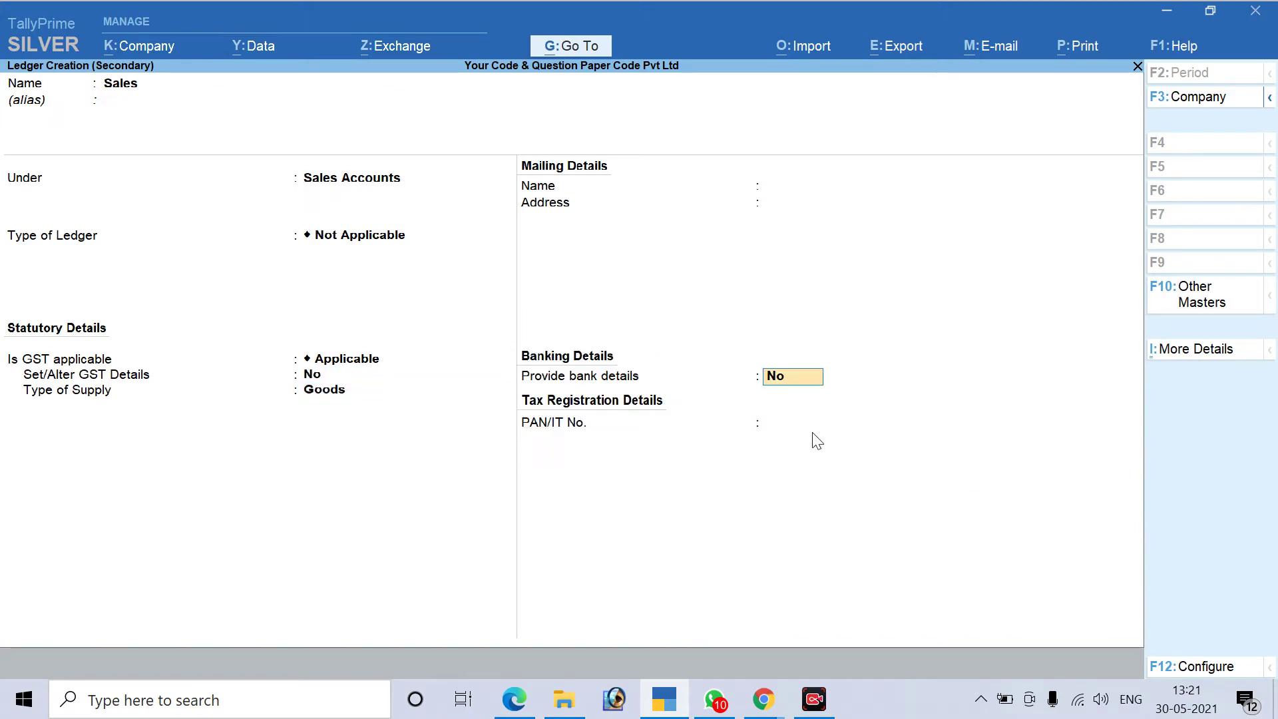
key("Return")
key("Return")
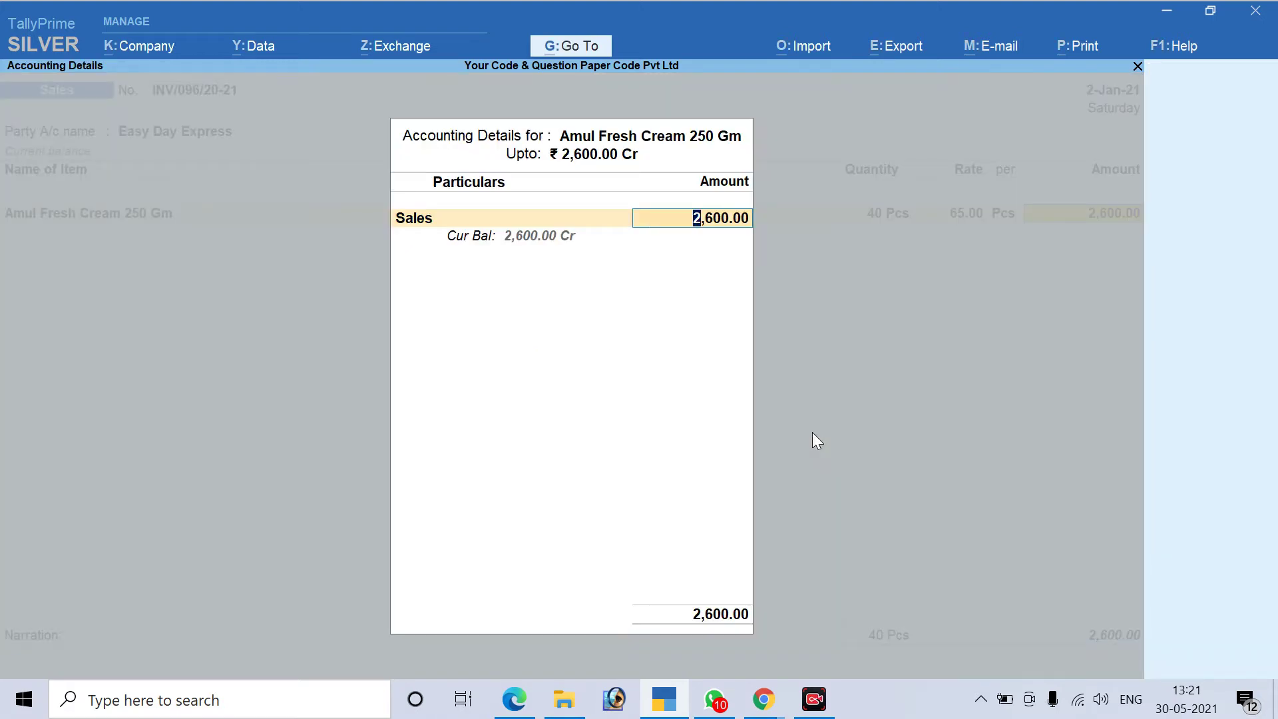
key("Return")
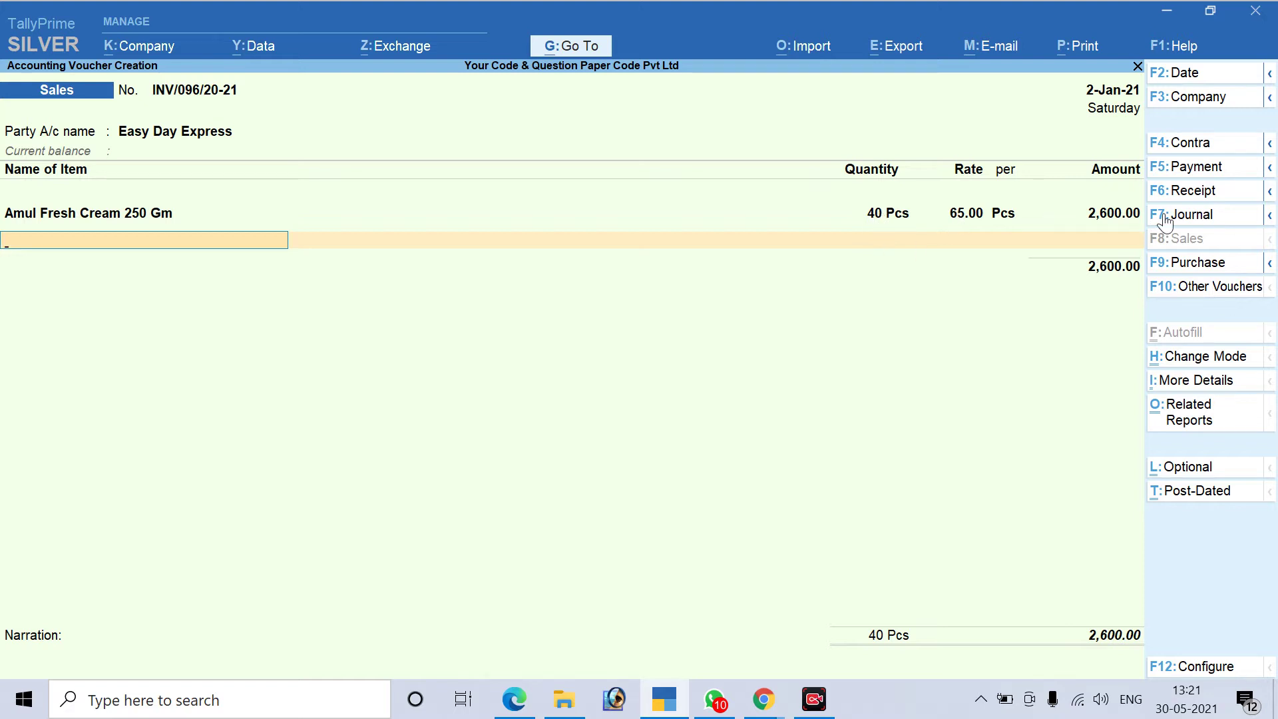
Add Cheese Slices 100 Gm from batch CH/589 with quantity 35 Pcs
key("alt+Tab")
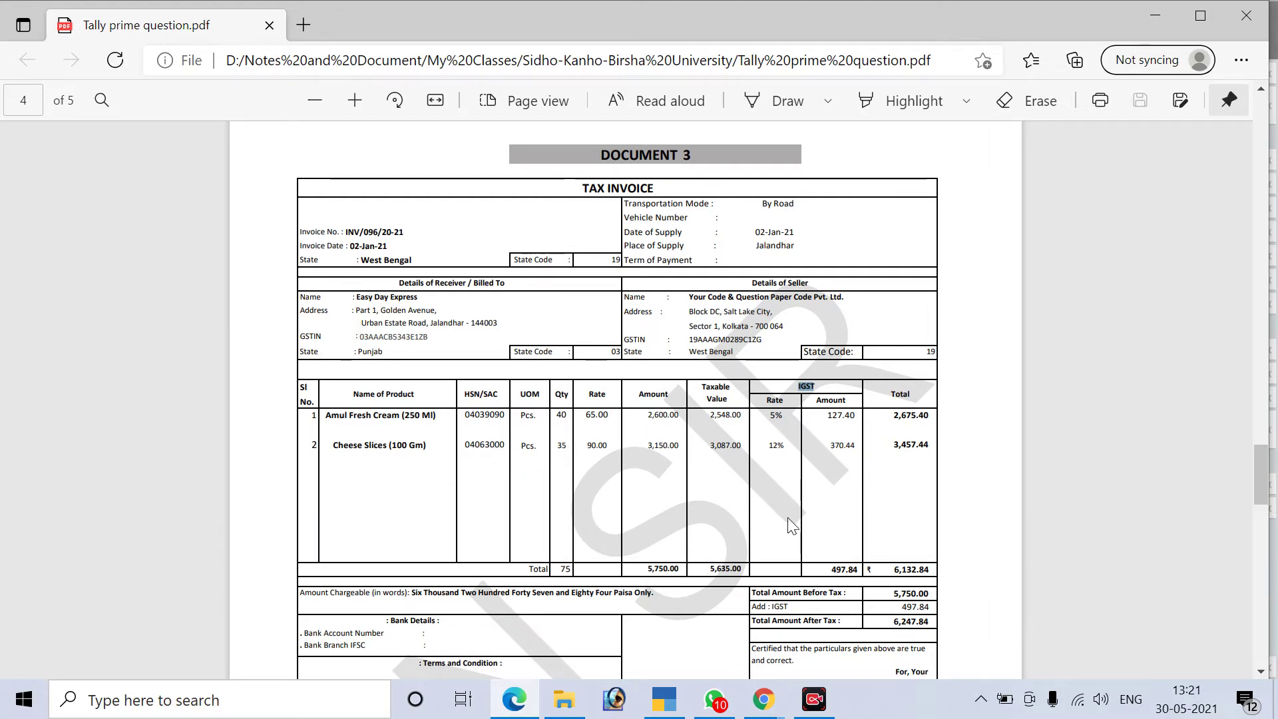
key("alt+Tab")
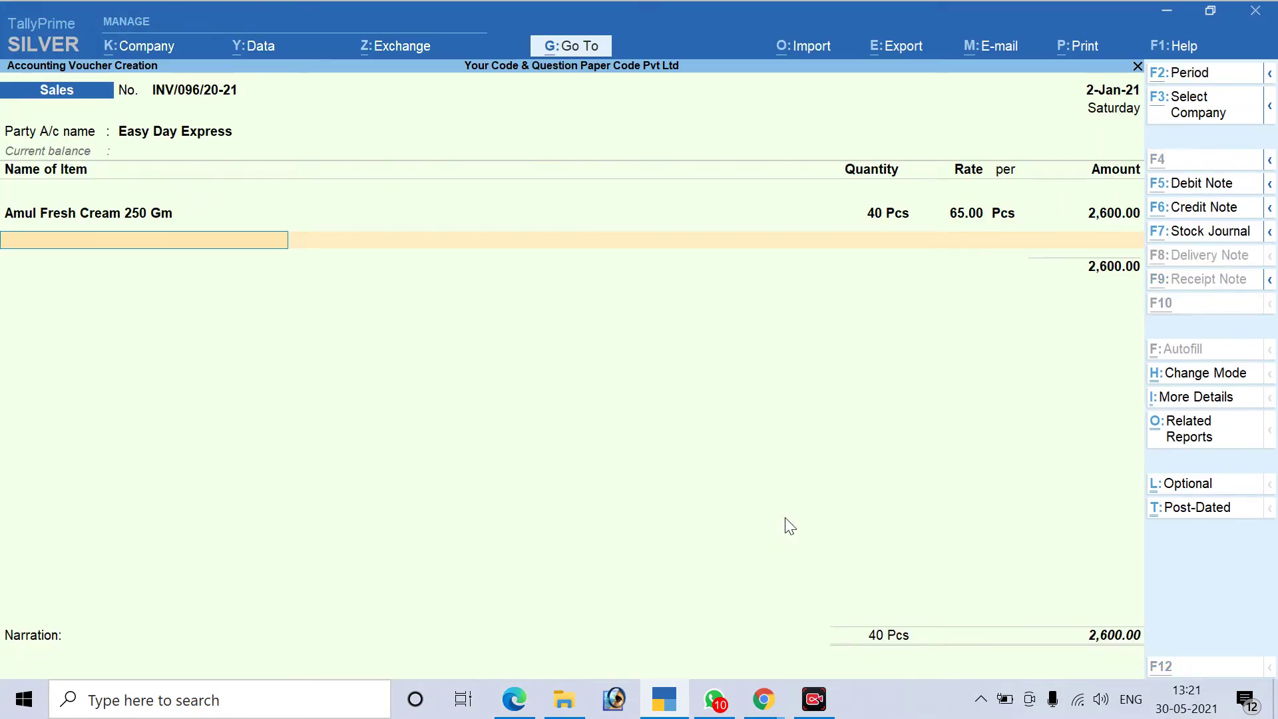
key("alt+Tab")
key("alt+Tab")
type("Ch")
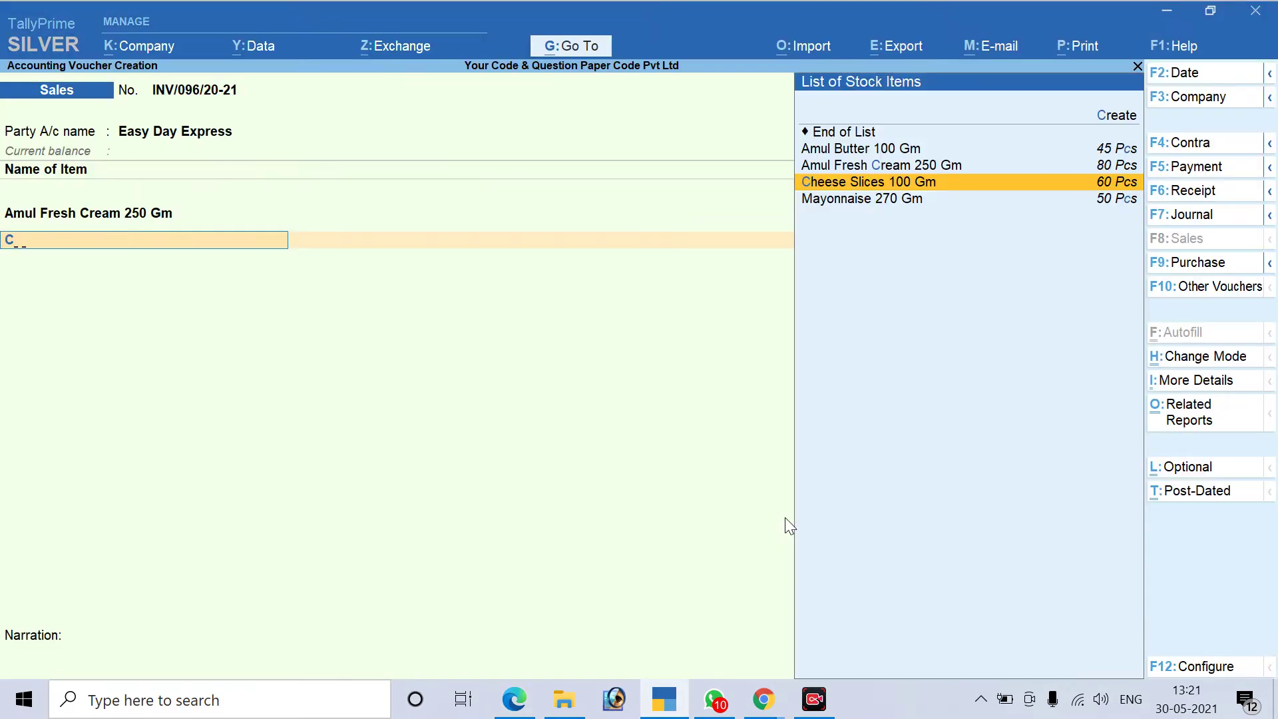
key("Return")
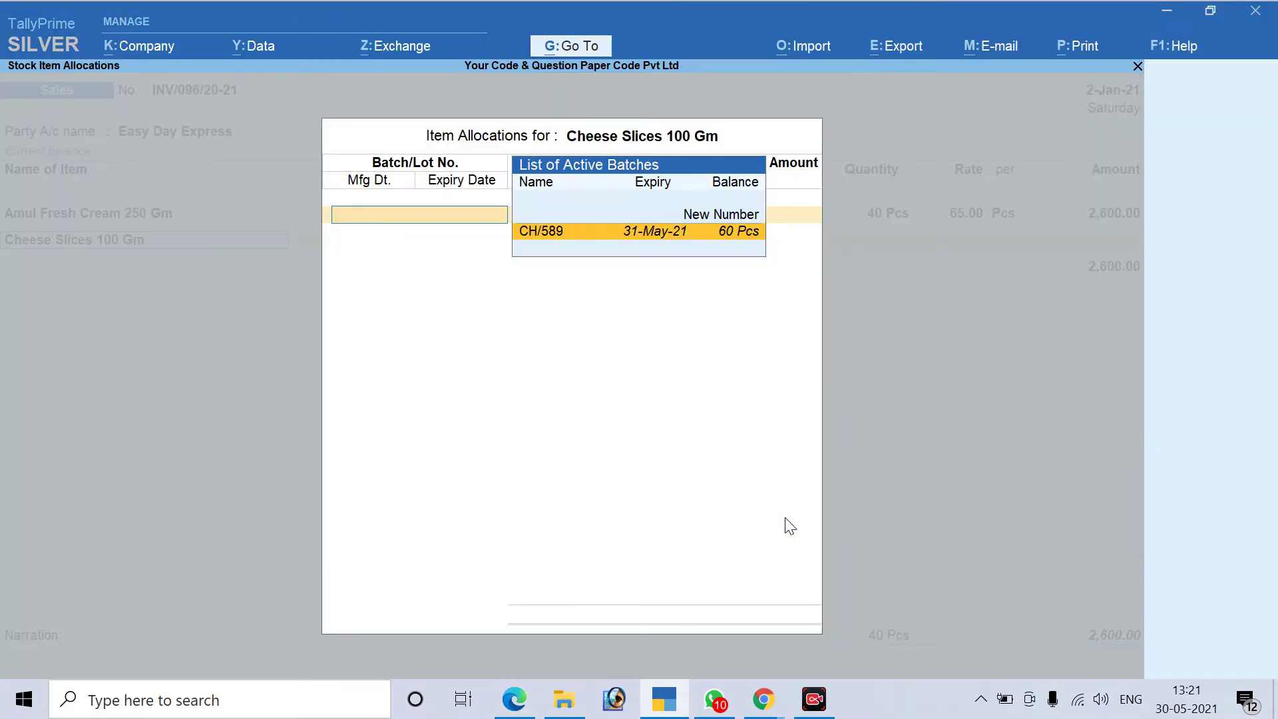
key("Return")
key("alt+Tab")
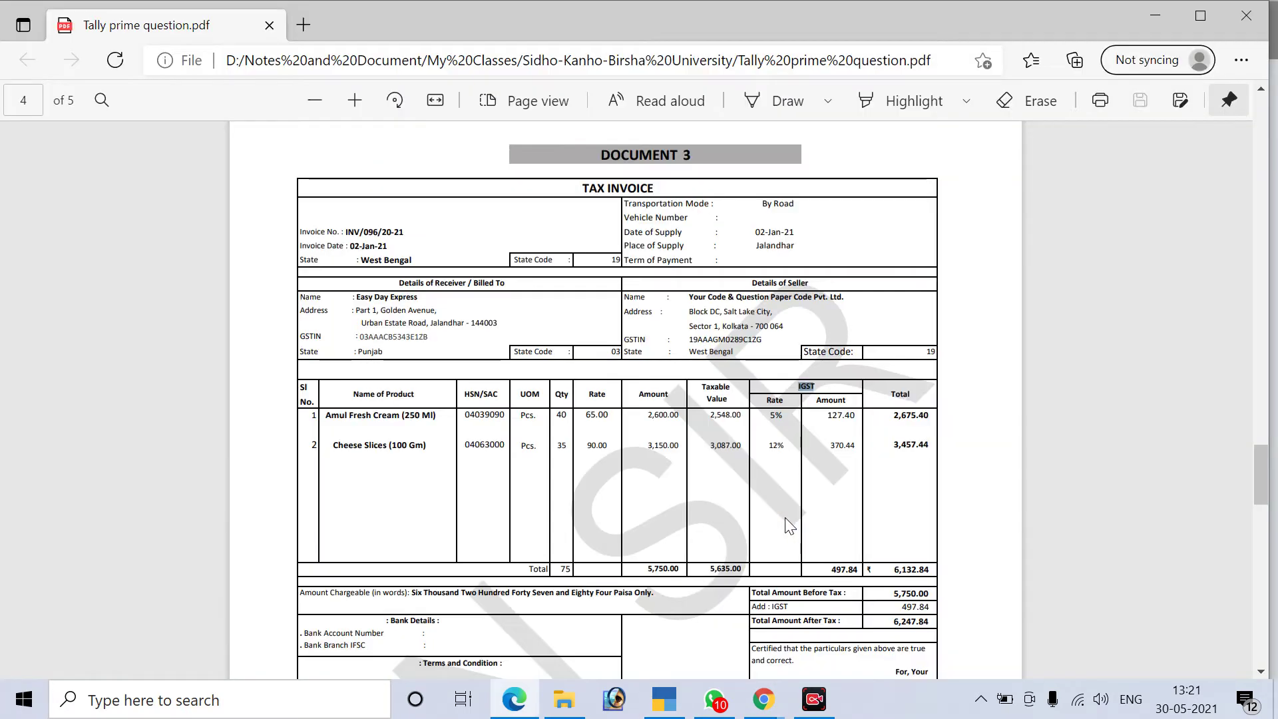
key("alt+Tab")
type("35")
key("Return")
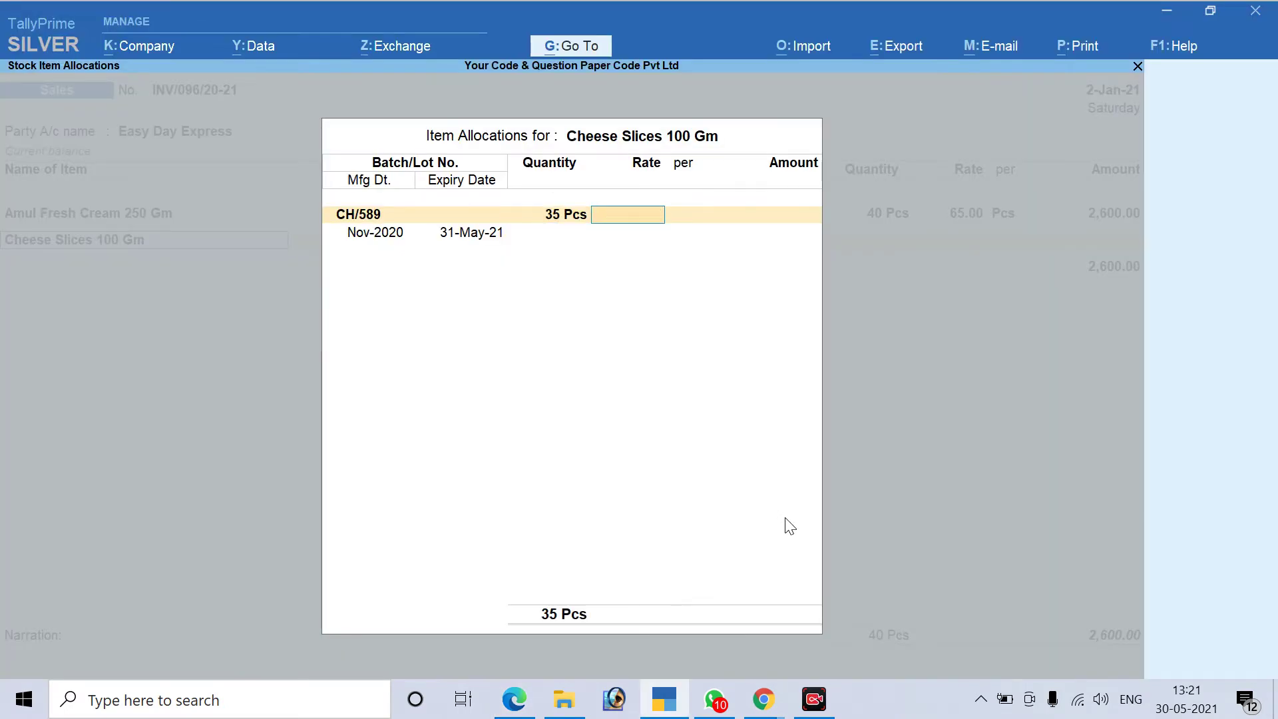
Enter rate 90.00 and post the 3,150.00 cheese amount to the Sales ledger
key("alt+Tab")
key("alt+Tab")
type("90")
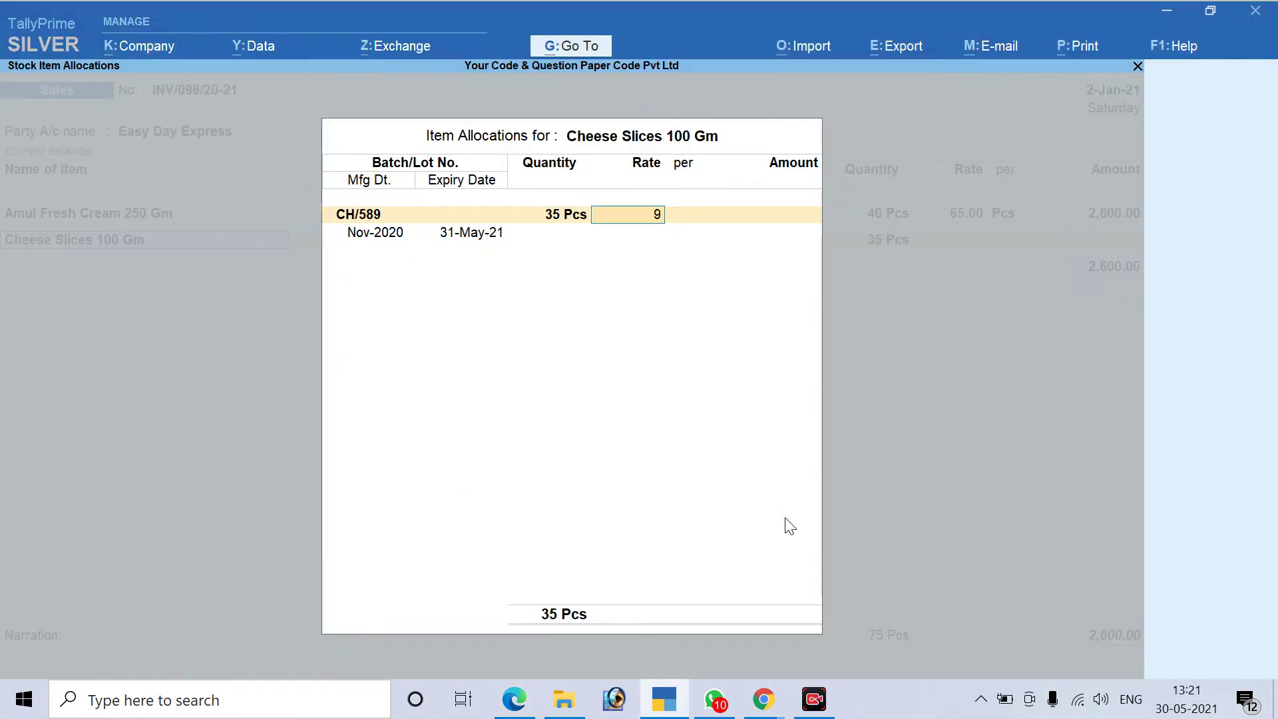
key("Return")
key("Return")
key("Return")
key("Return")
key("Return")
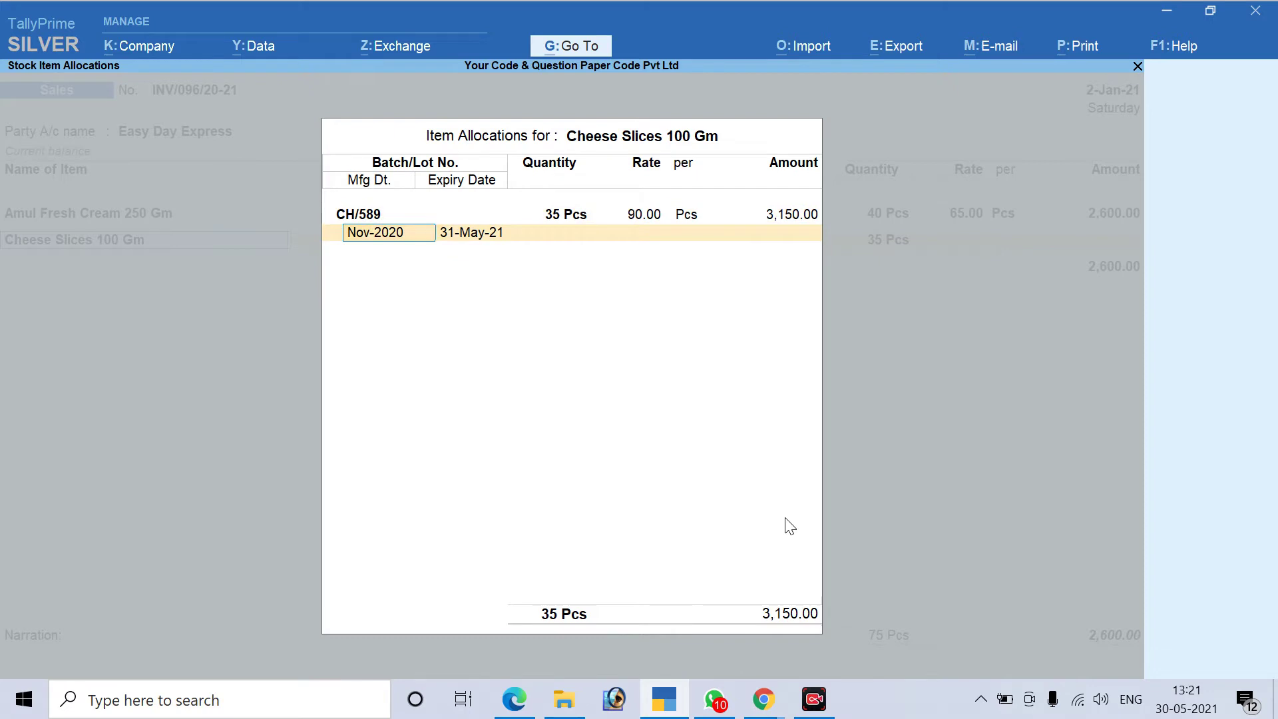
key("Return")
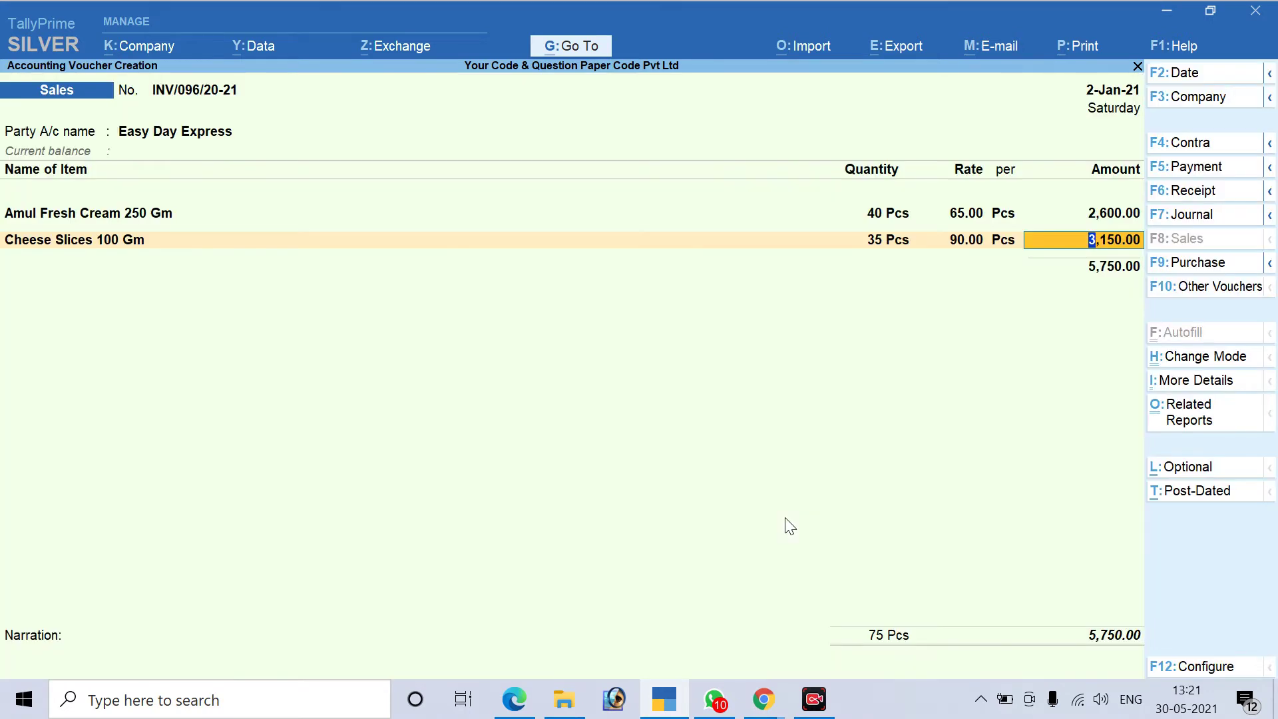
key("Return")
type("Sa")
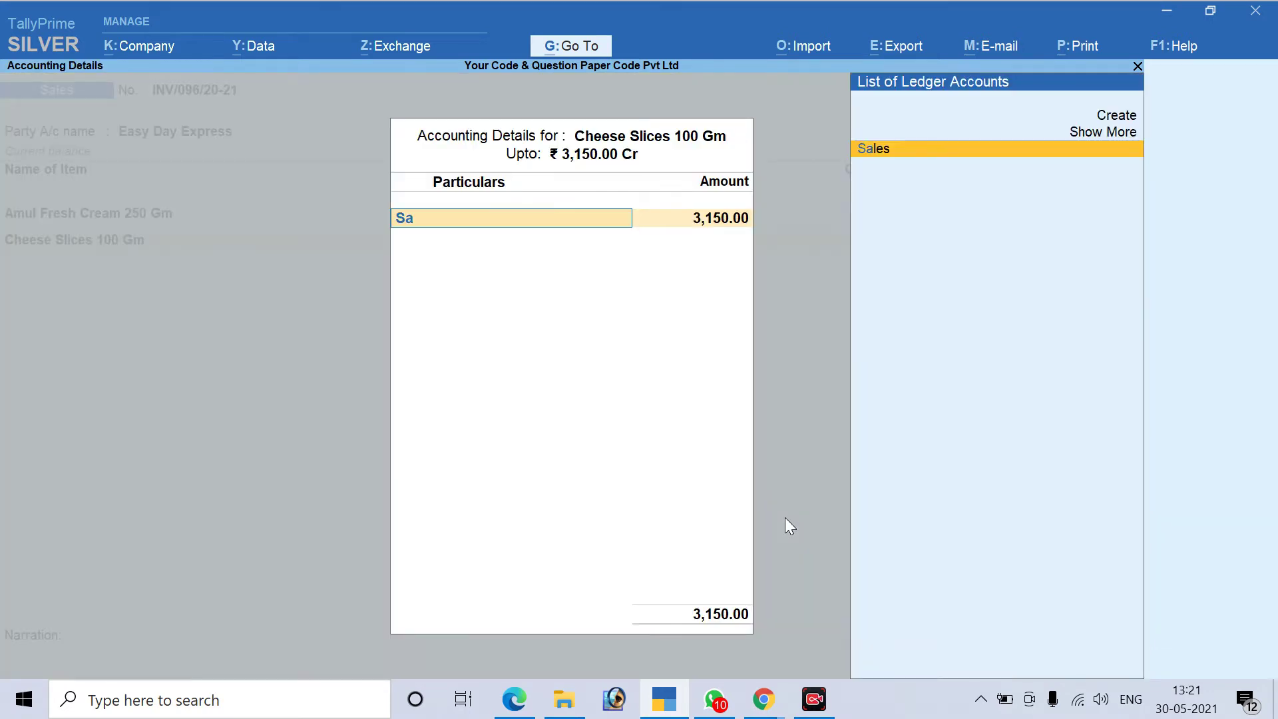
key("Return")
key("Return")
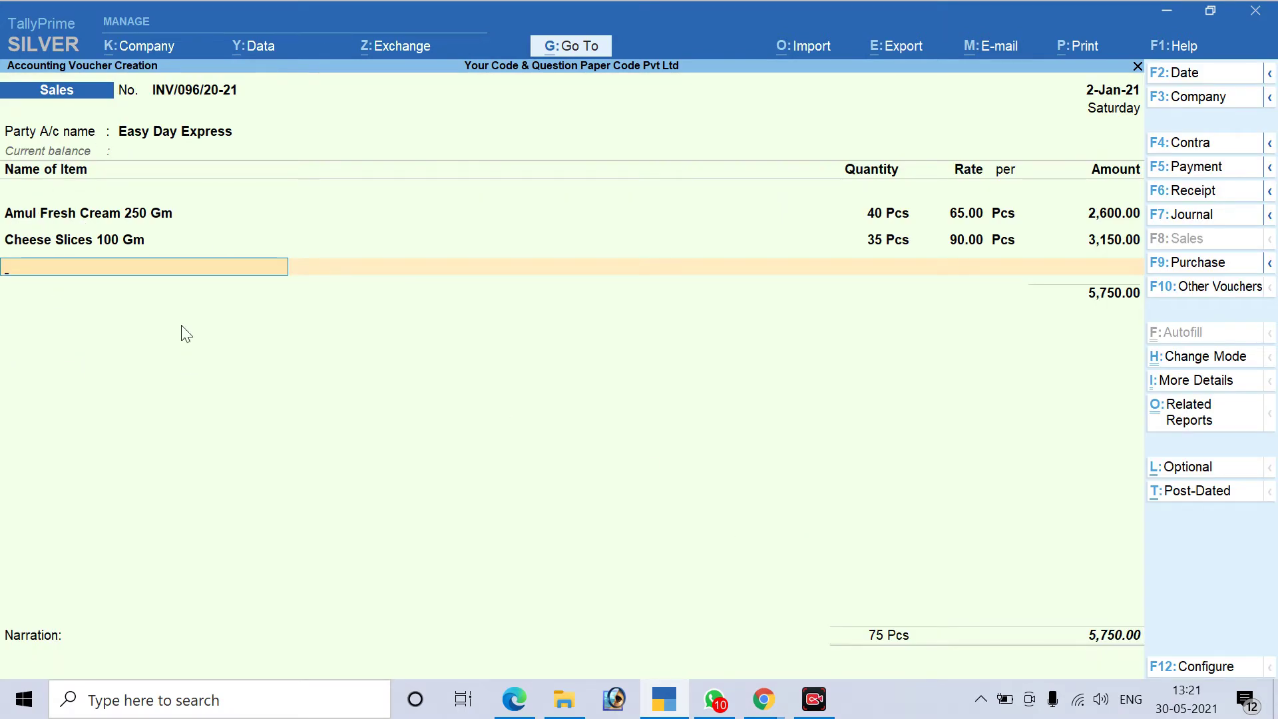
End the item lines at the 5,750.00 subtotal, check the invoice PDF, and return to the voucher
key("Return")
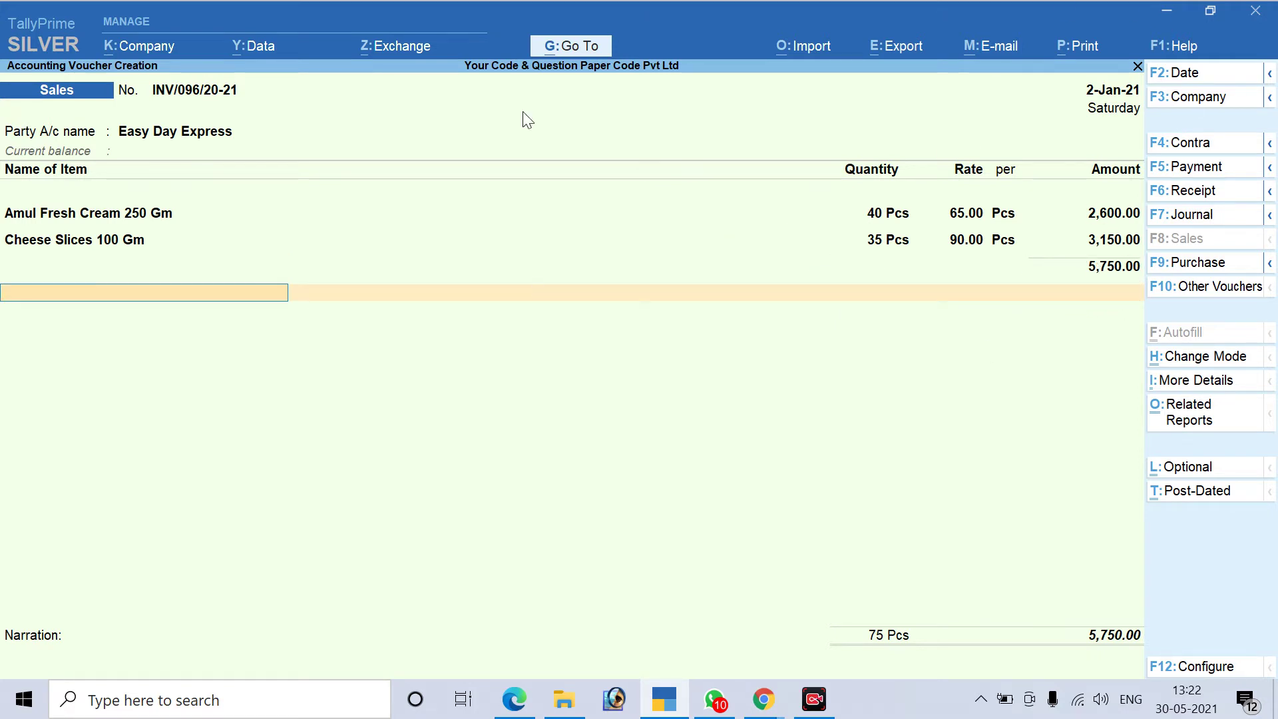
key("alt+Tab")
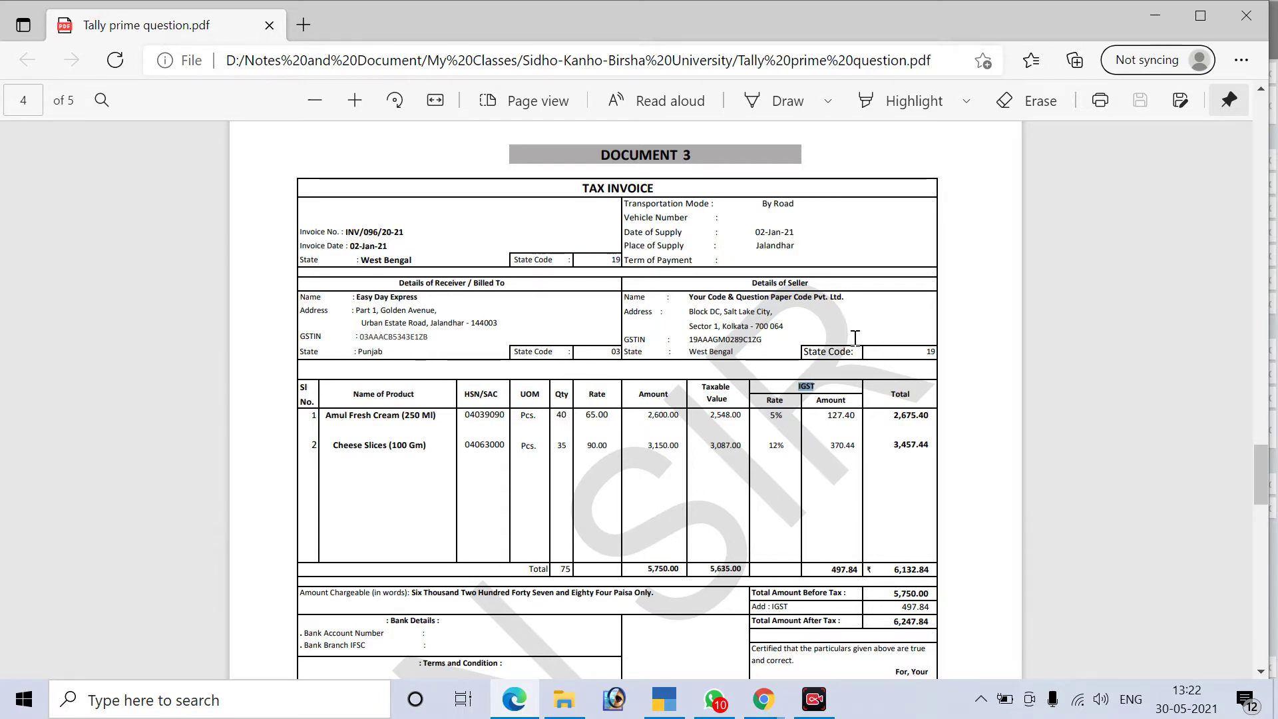
key("alt+Tab")
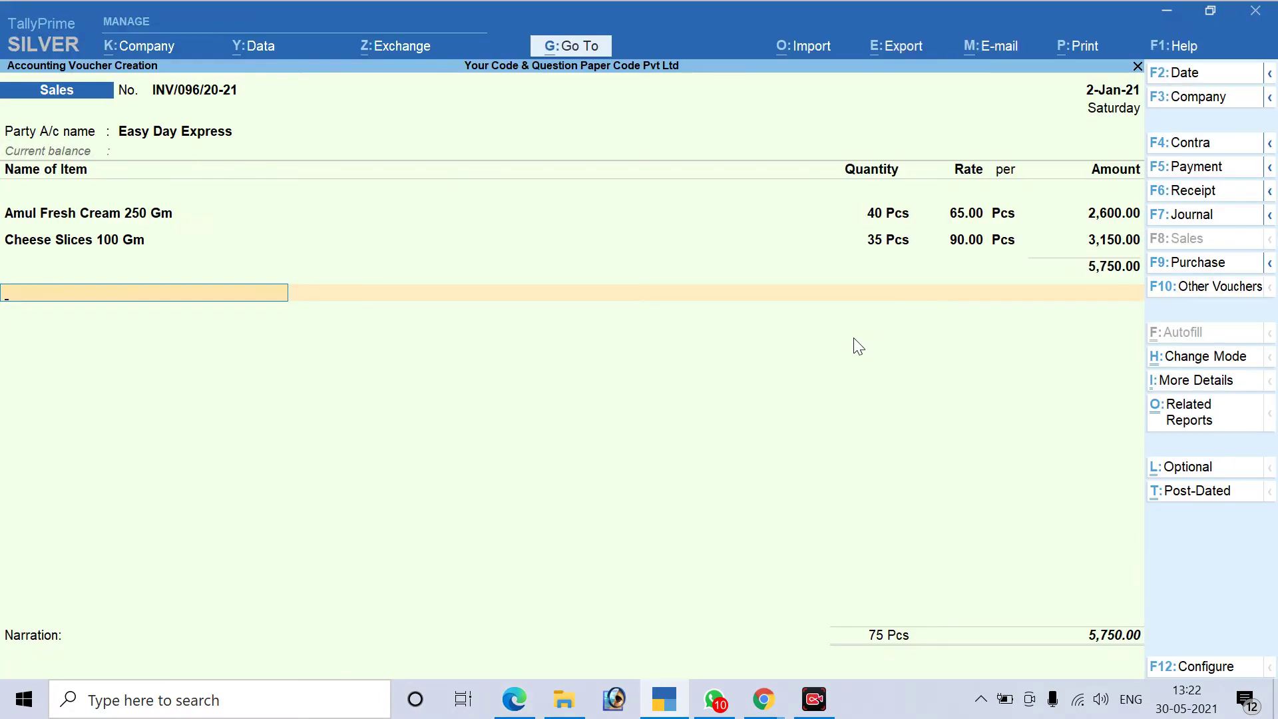
Create a new tax ledger with Alt+C, correcting its name from Input IGST to Output IGST
type("I")
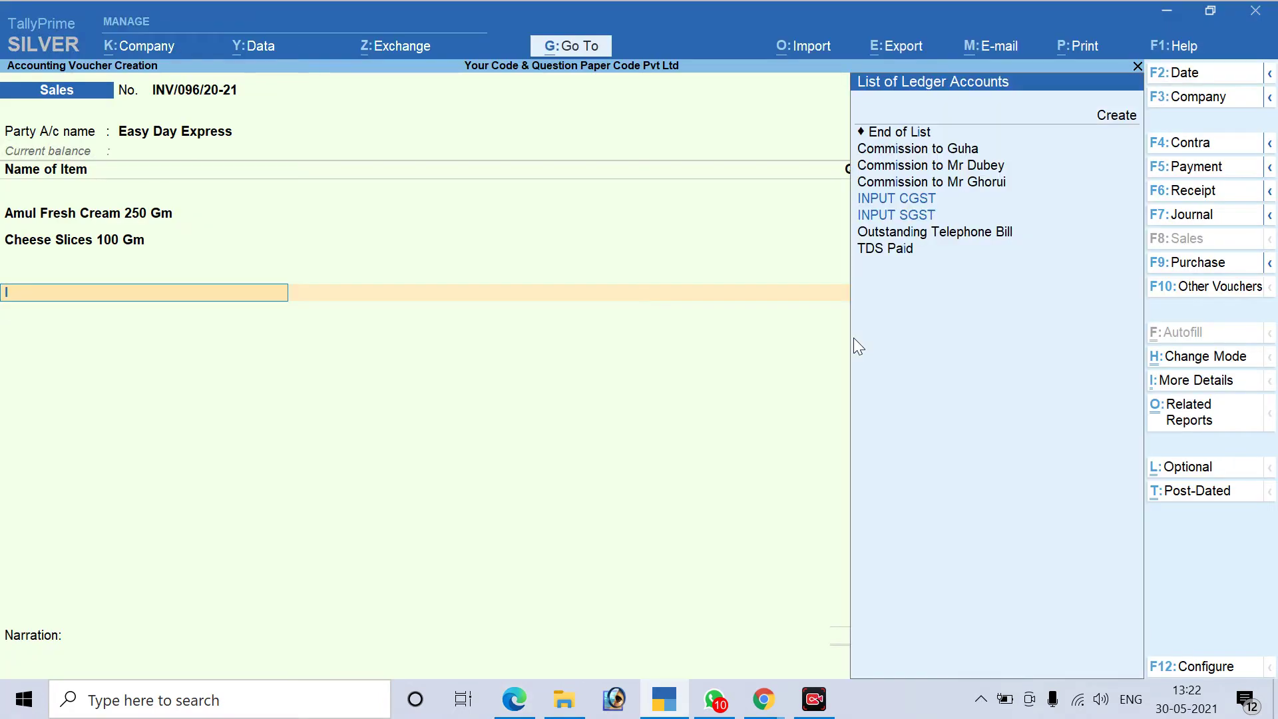
type("s")
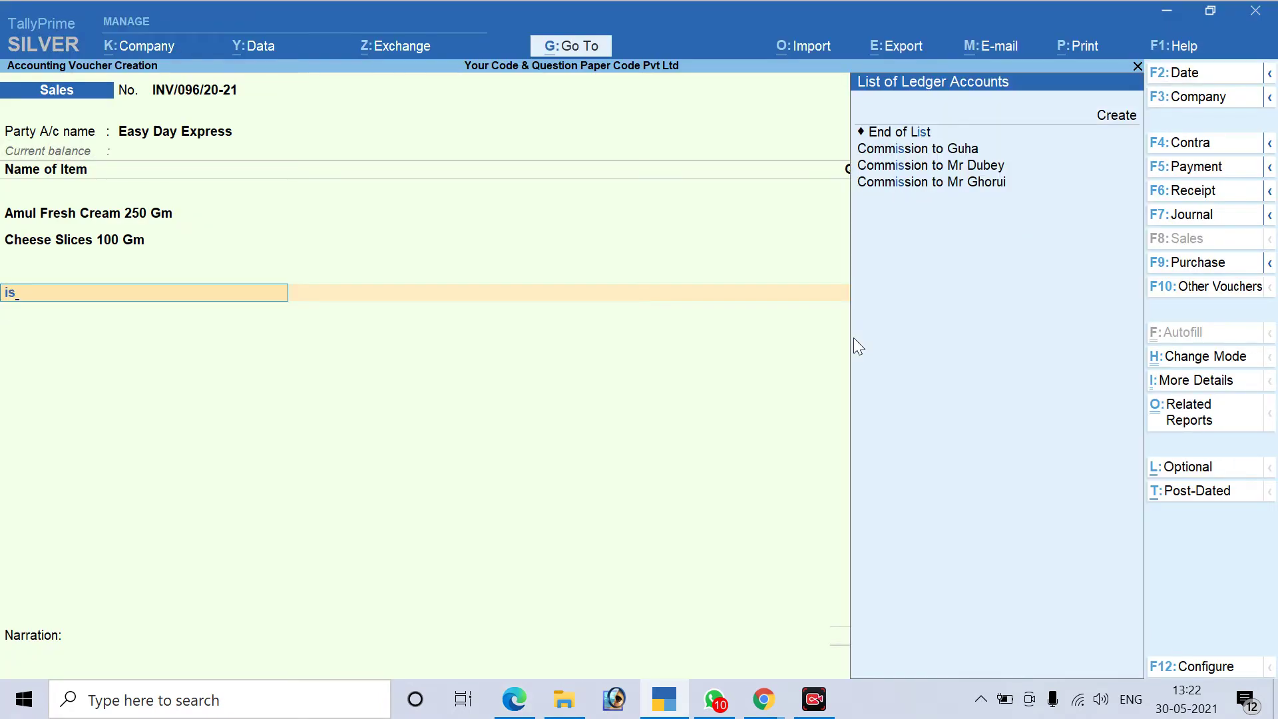
key("alt+c")
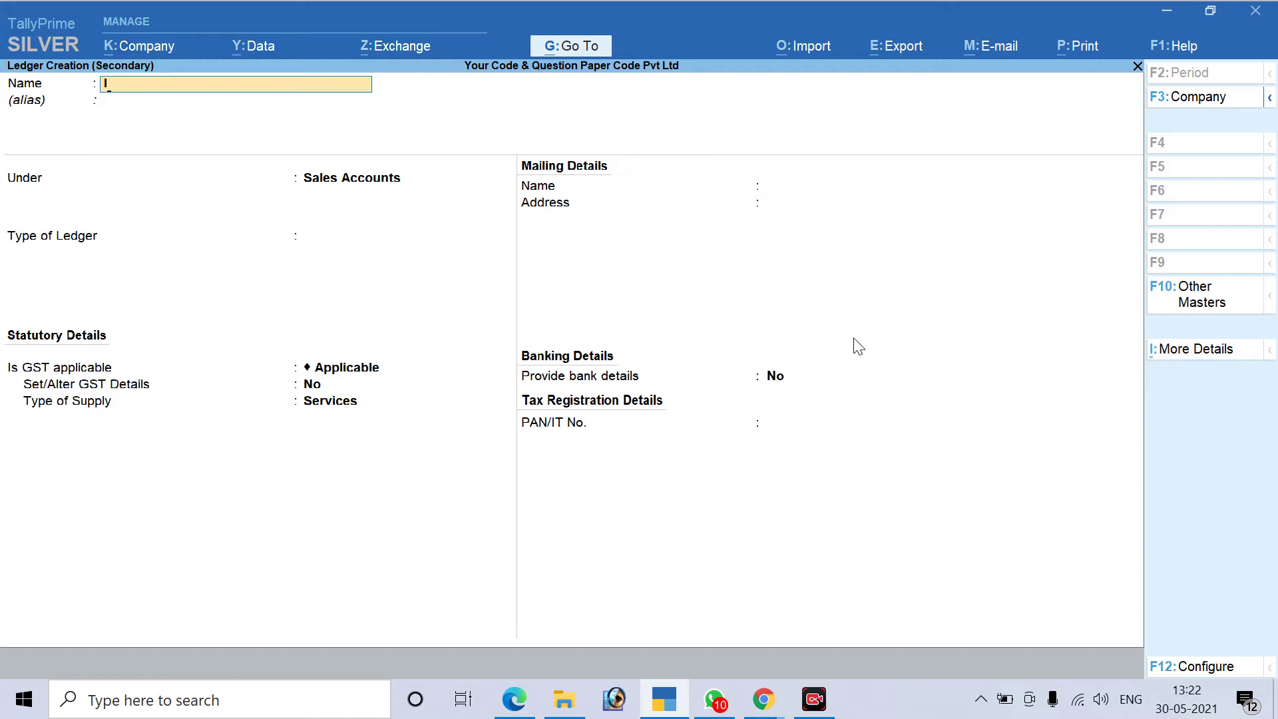
type("Input IGST")
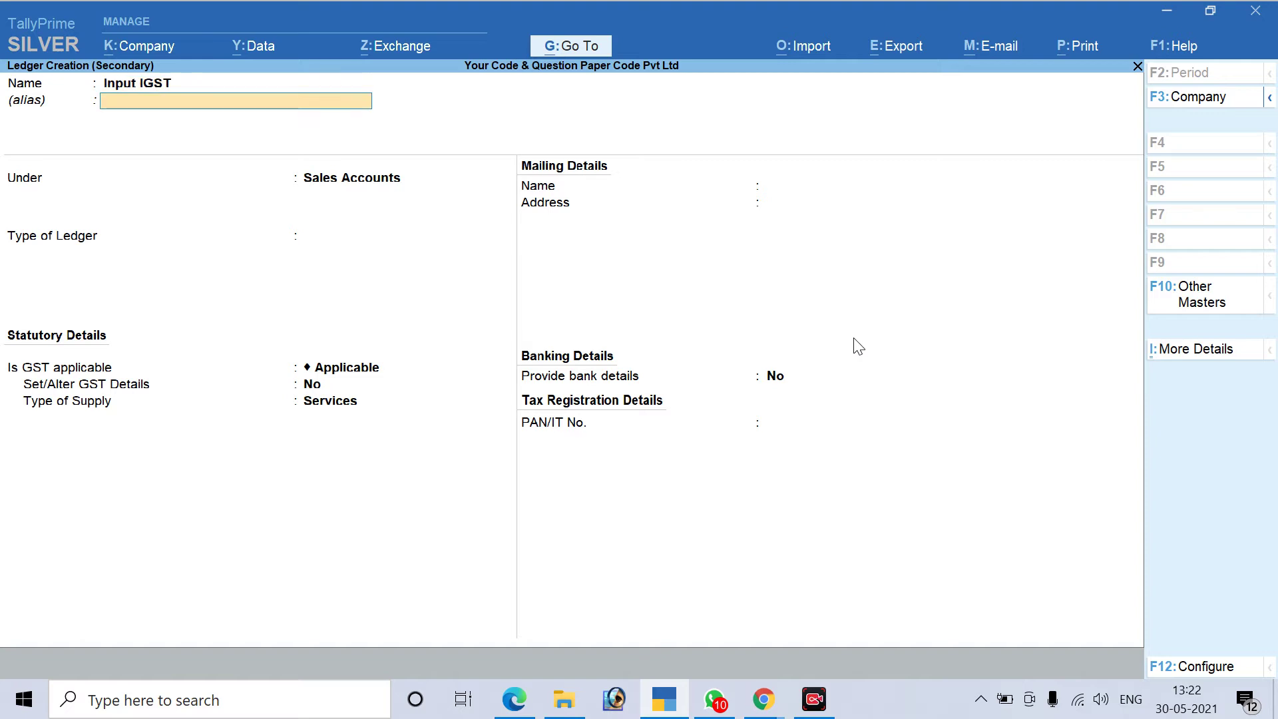
key("Return")
type("In")
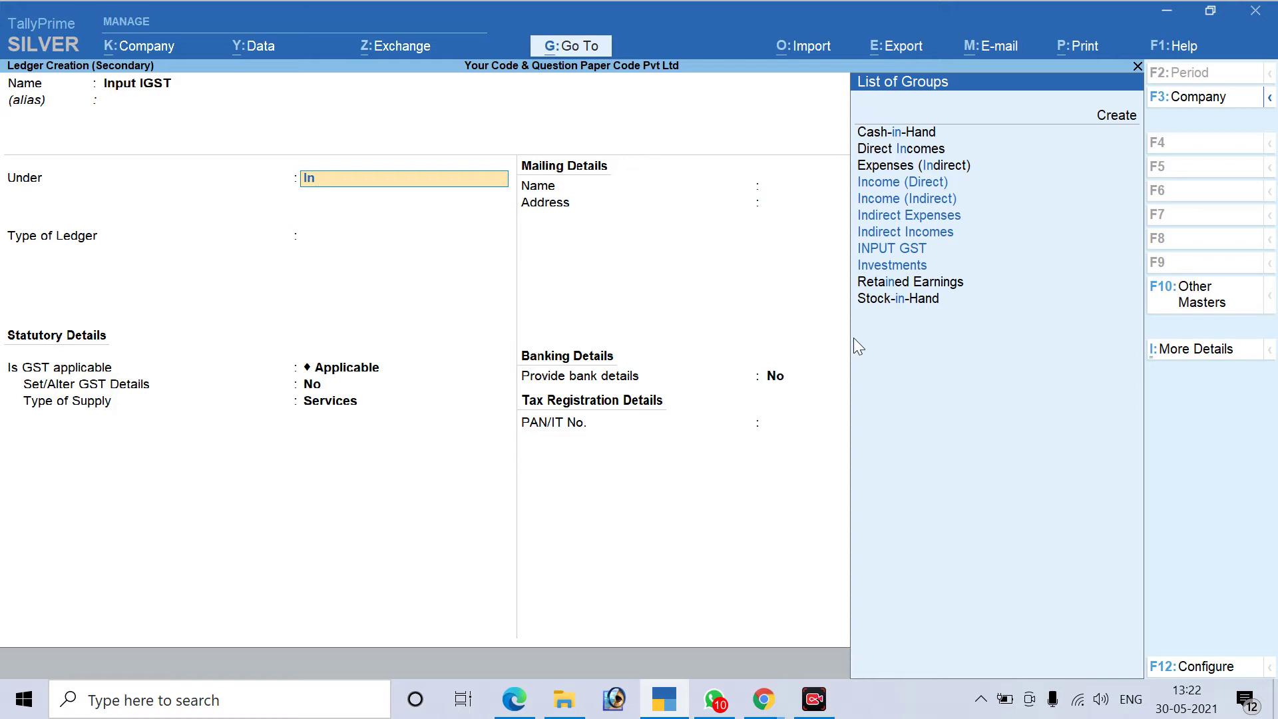
key("BackSpace")
key("BackSpace")
key("BackSpace")
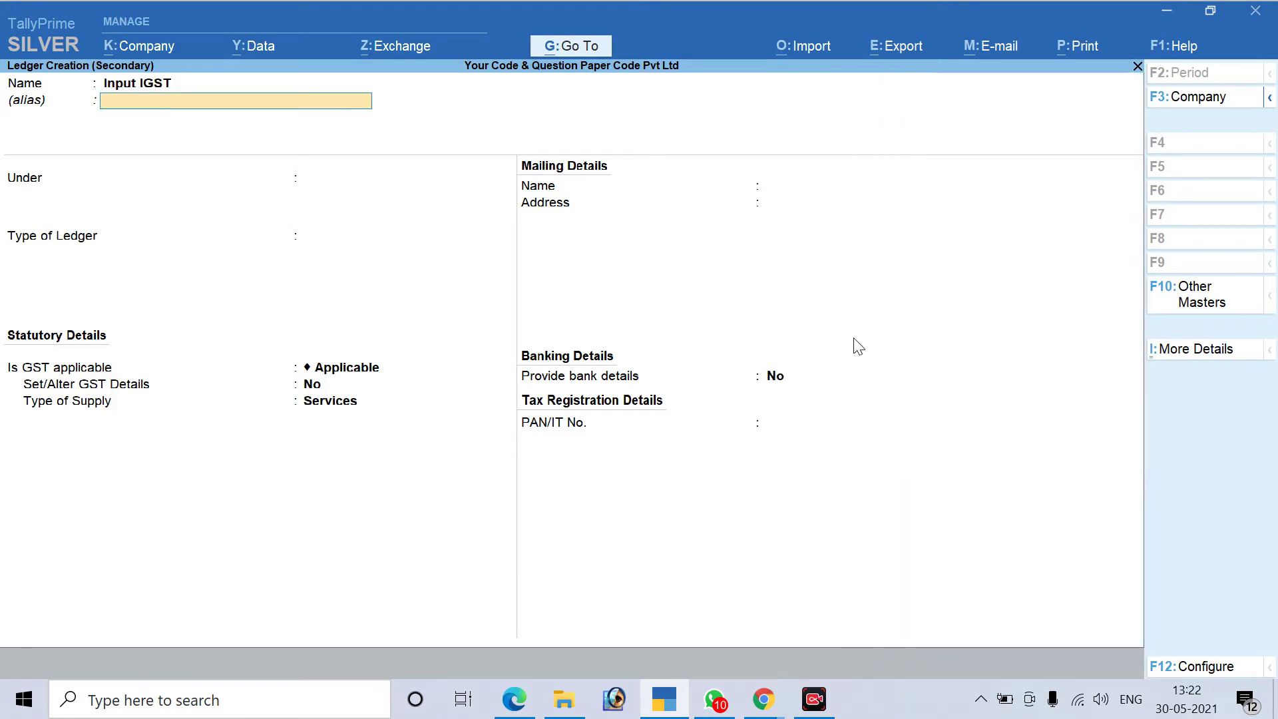
key("BackSpace")
type("Outpu")
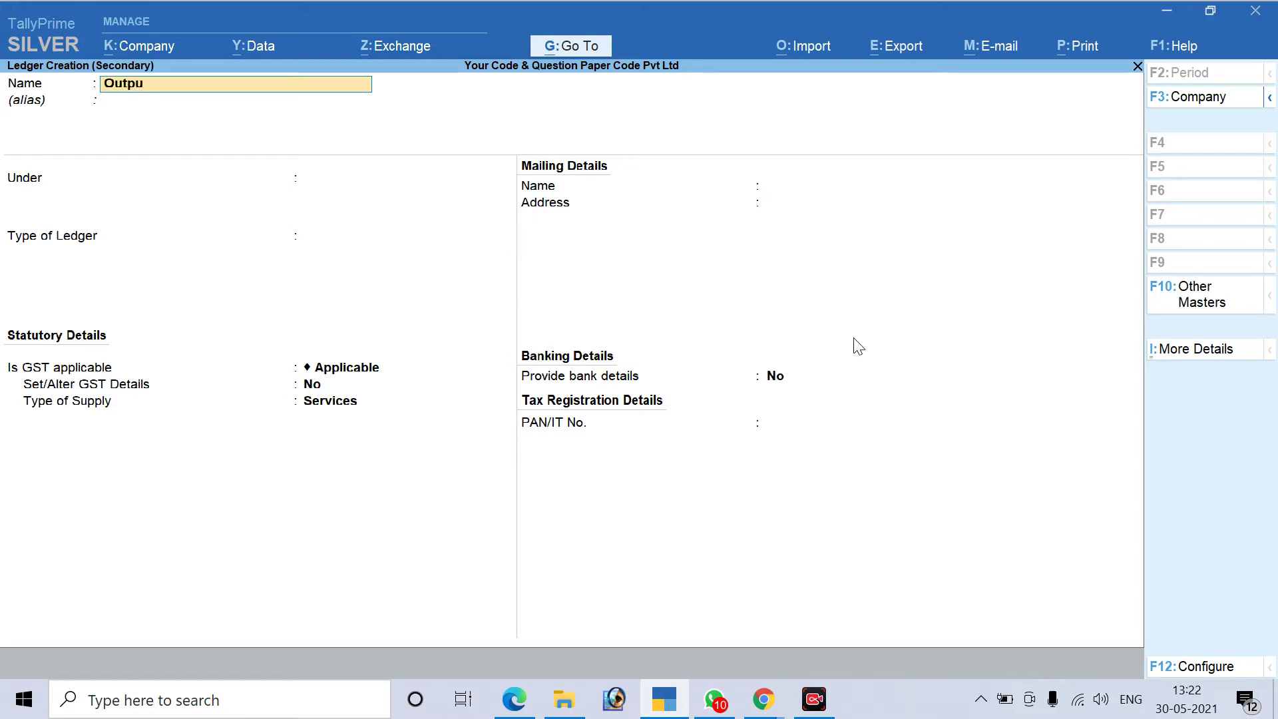
type("t IGST")
Confirm the Output IGST name, clear the Under group search, and begin a new account group
key("Return")
key("Return")
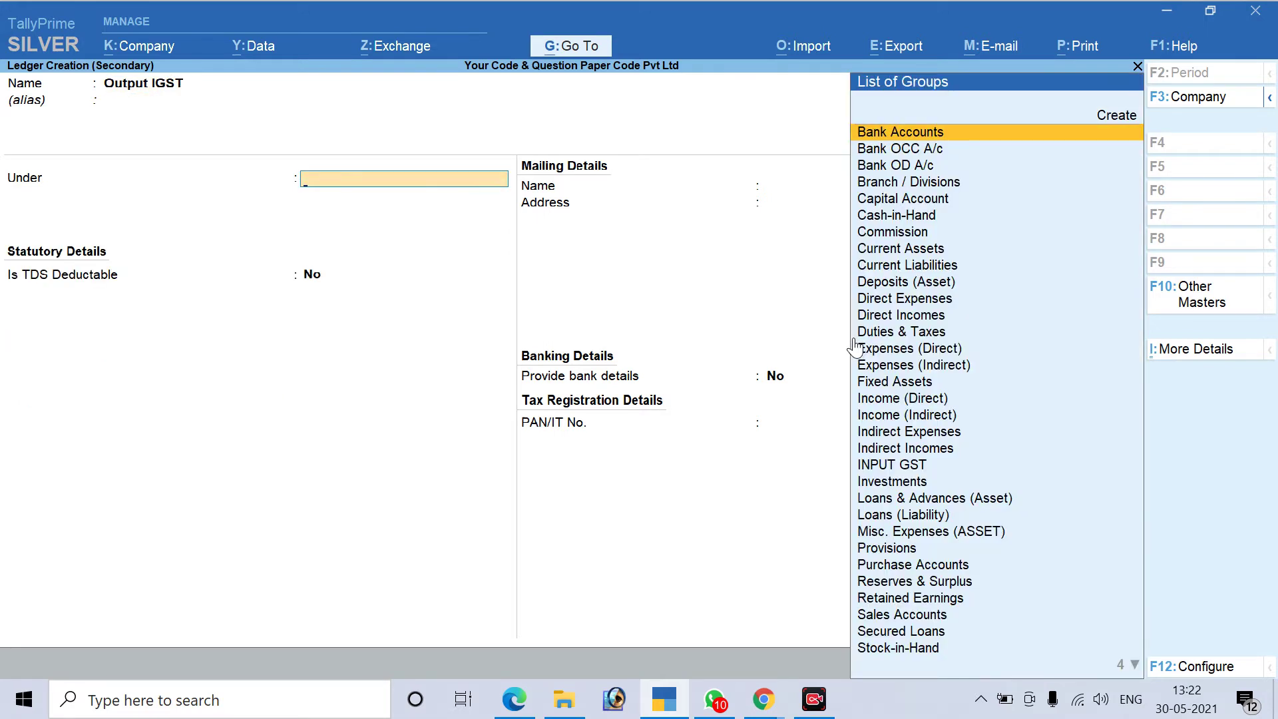
type("Ou")
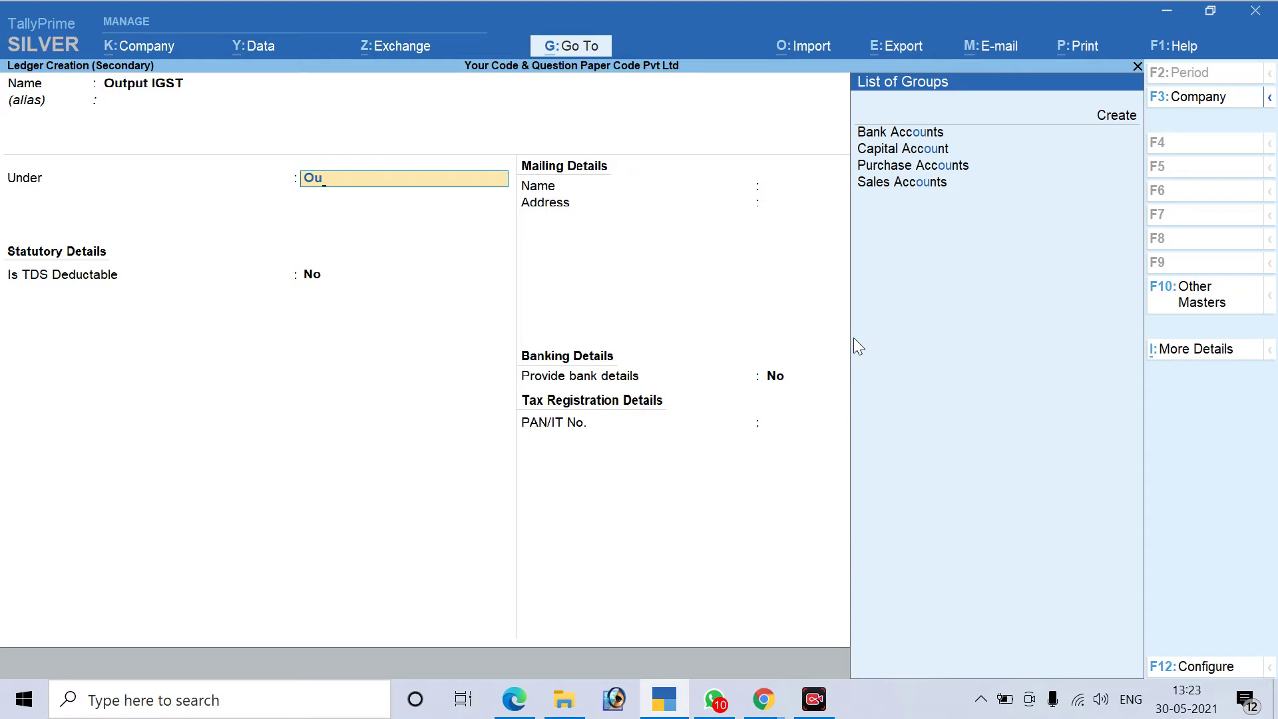
key("BackSpace")
key("BackSpace")
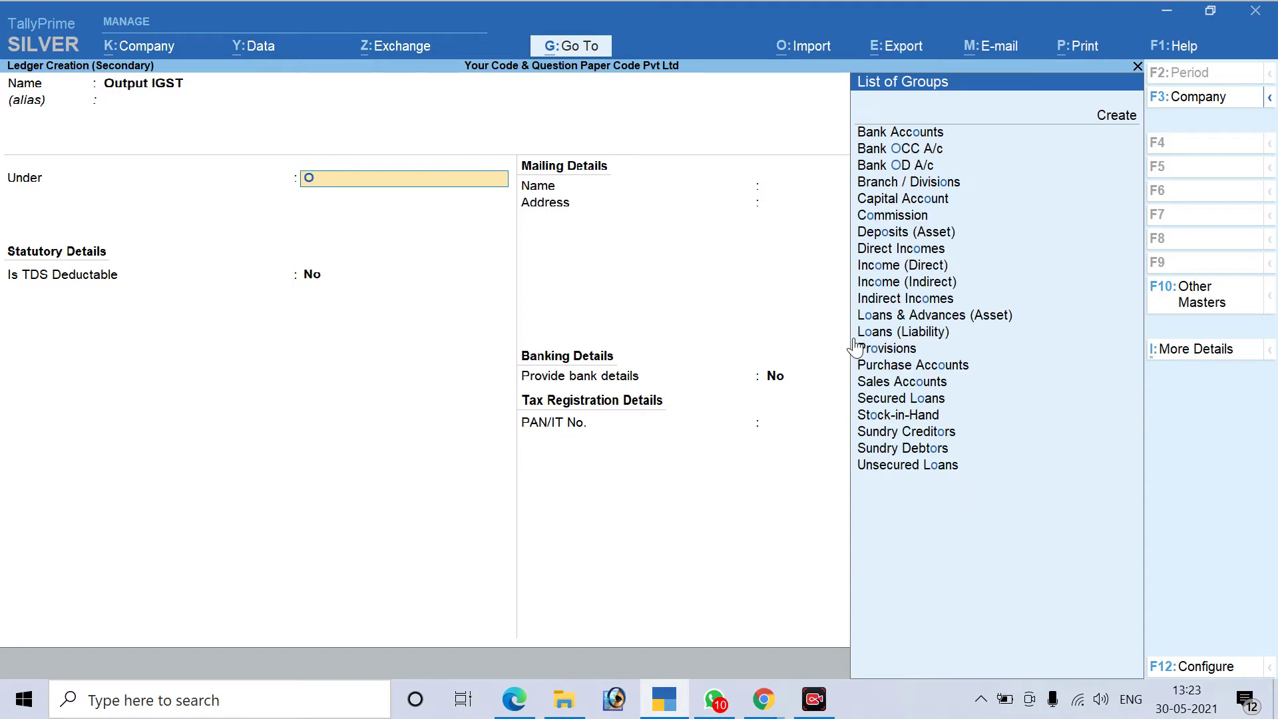
type("In")
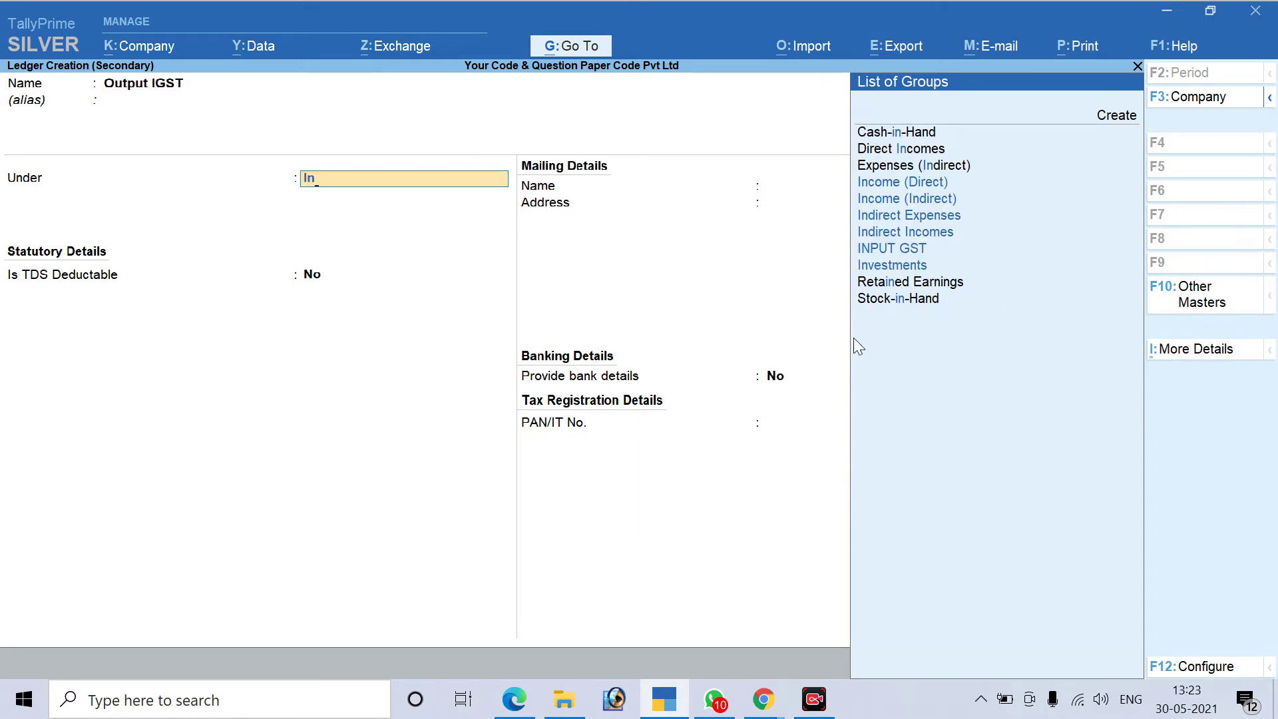
key("BackSpace")
key("BackSpace")
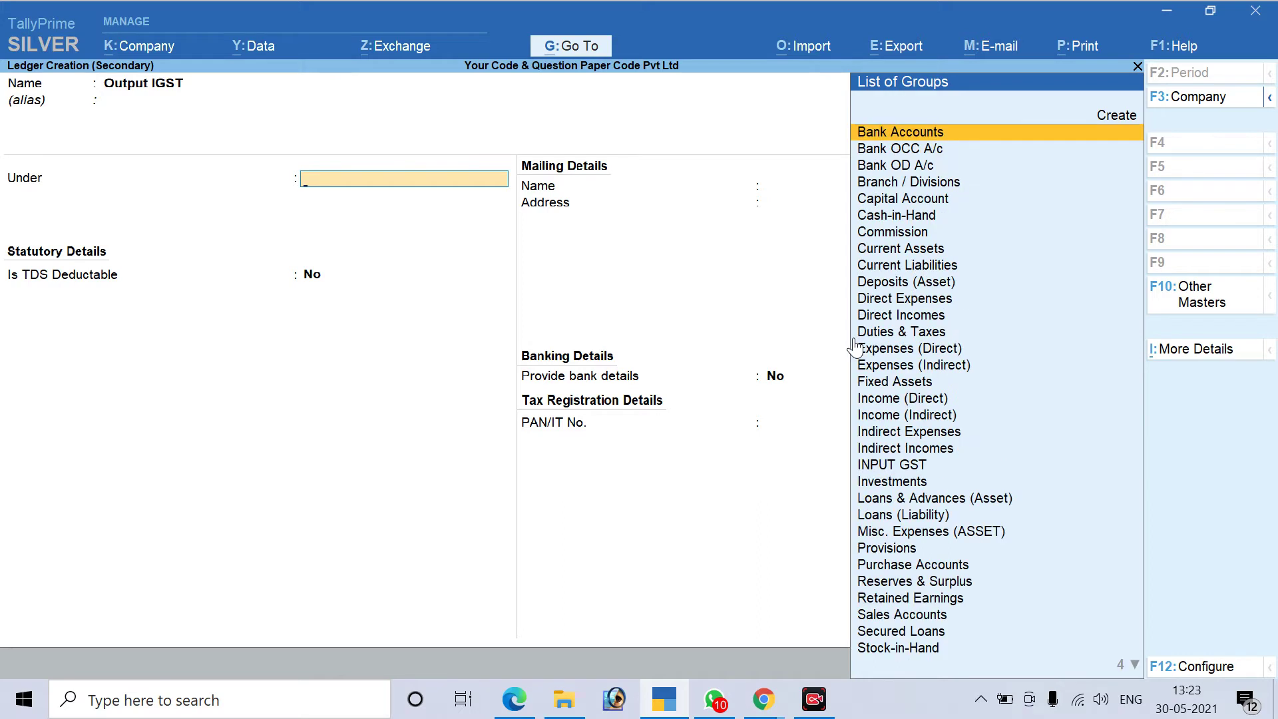
key("alt+c")
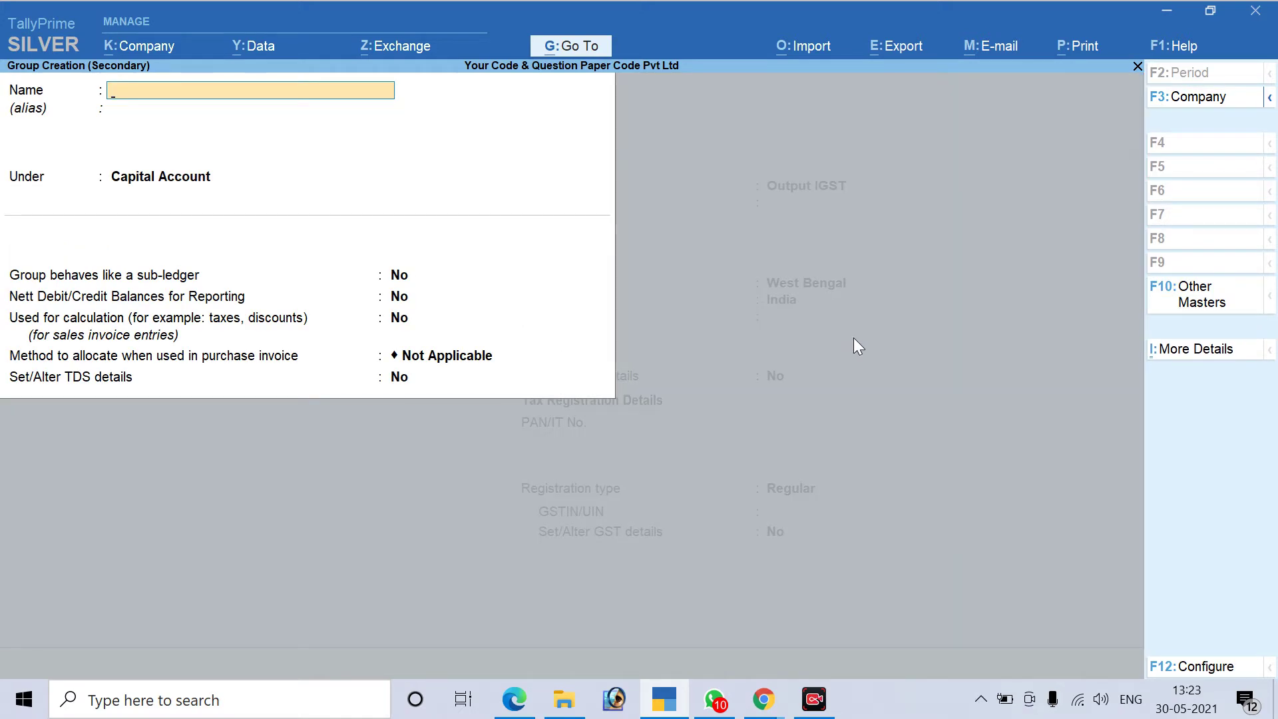
Name the new group Output GST, put it under Duties & Taxes, and save it
type("Output GST")
key("Return")
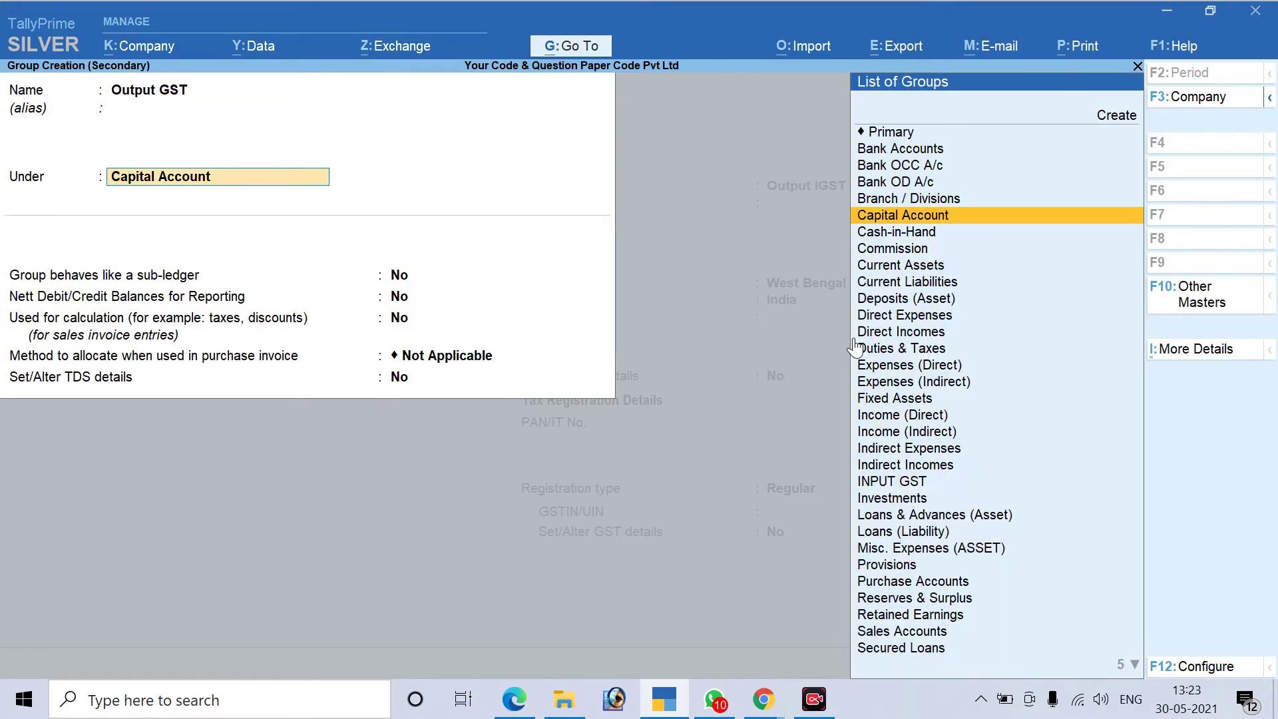
type("Du")
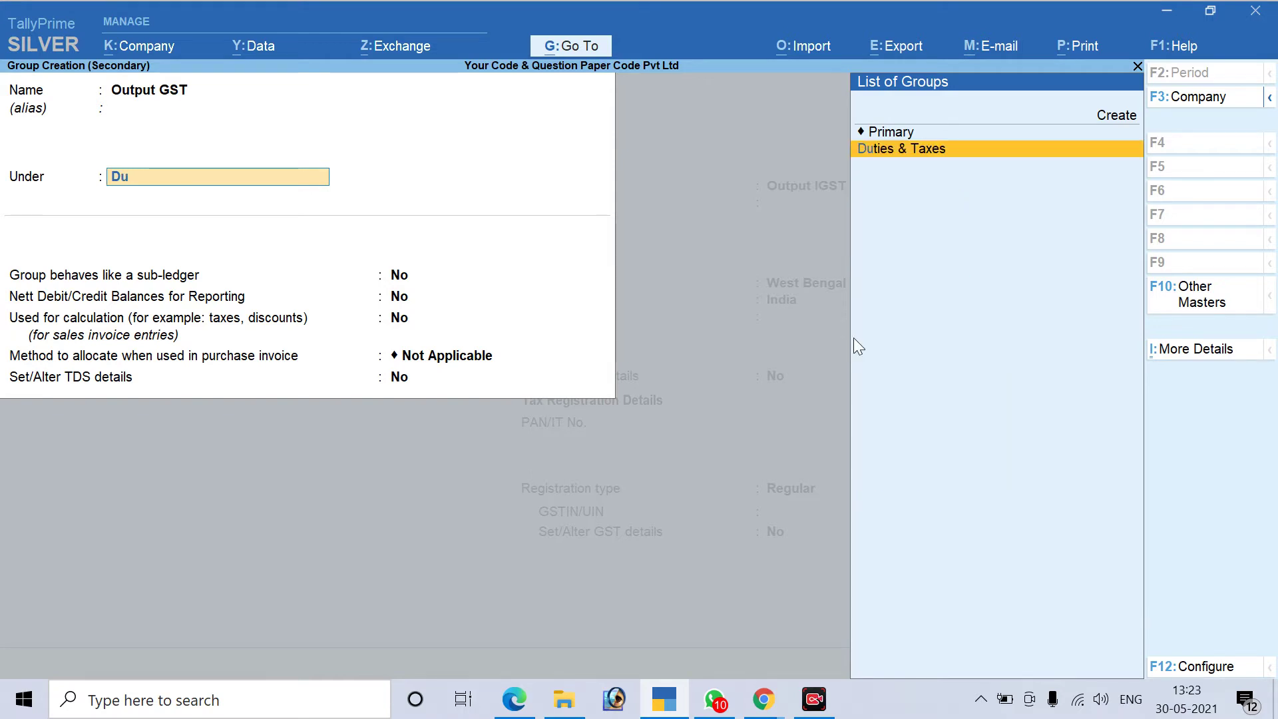
key("Return")
key("Return")
key("Return")
key("Return")
key("Return")
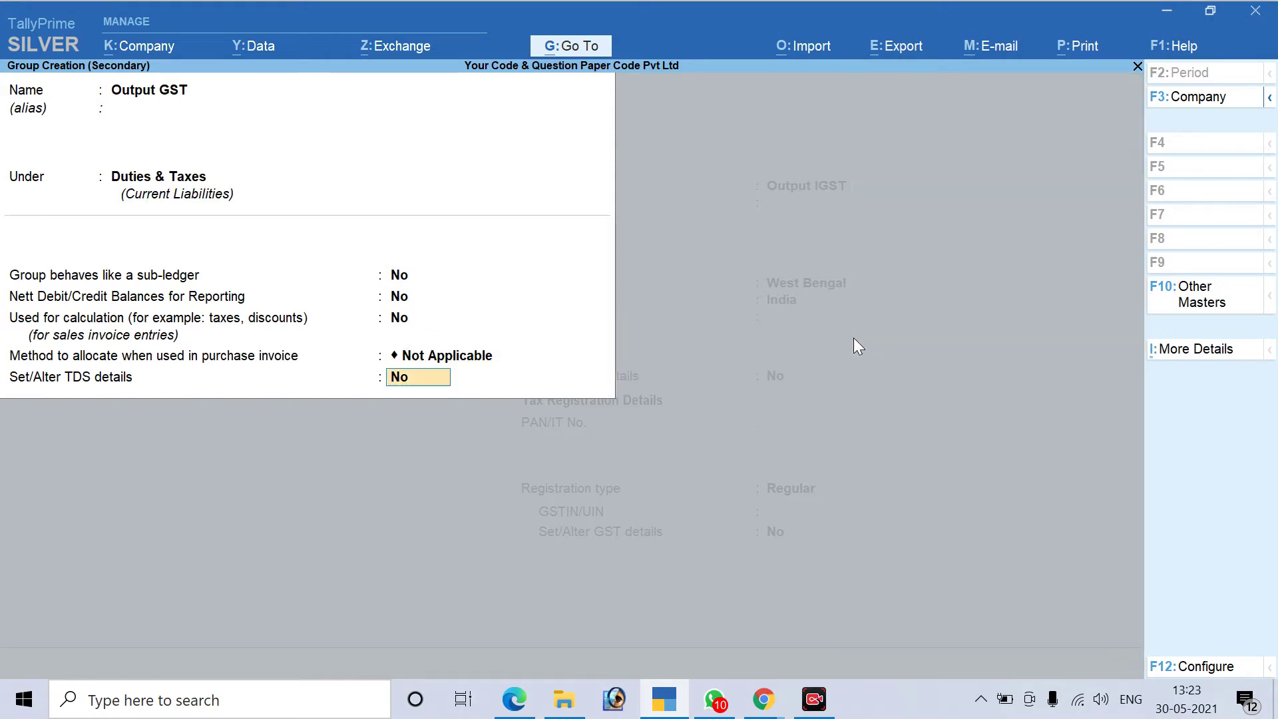
key("Return")
key("Return")
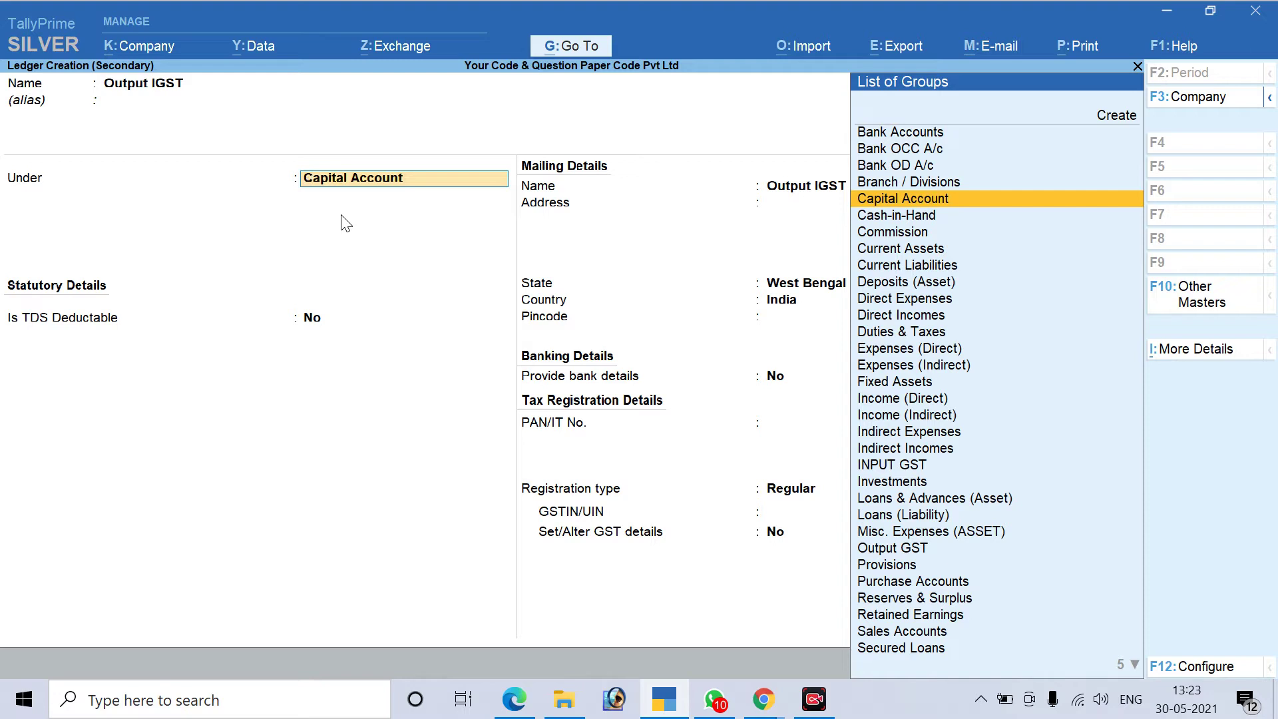
Place Output IGST under Output GST as GST Integrated Tax, 0 %, rounding Not Applicable
key("Down")
key("Down")
key("Down")
key("Down")
key("Down")
key("Down")
key("Down")
key("Down")
key("Down")
key("Down")
key("Down")
key("Down")
key("Down")
key("Down")
key("Down")
key("Down")
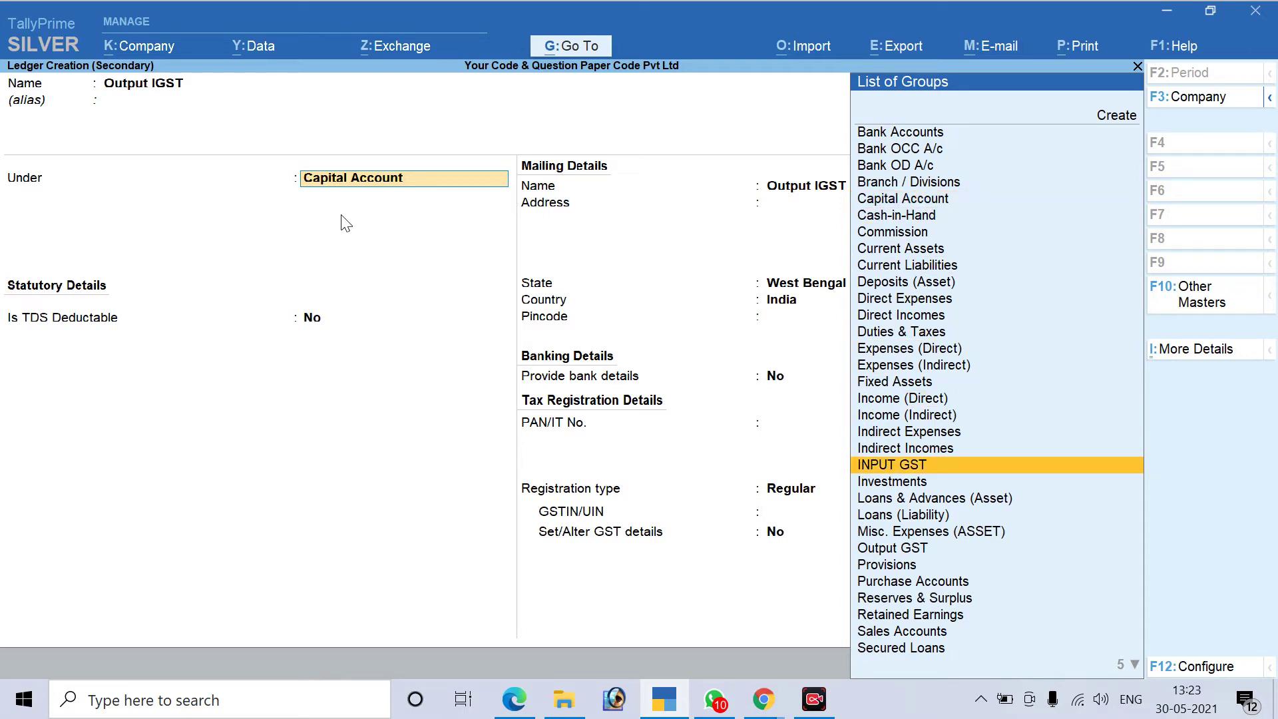
key("Down")
key("Down")
key("Down")
key("Down")
key("Down")
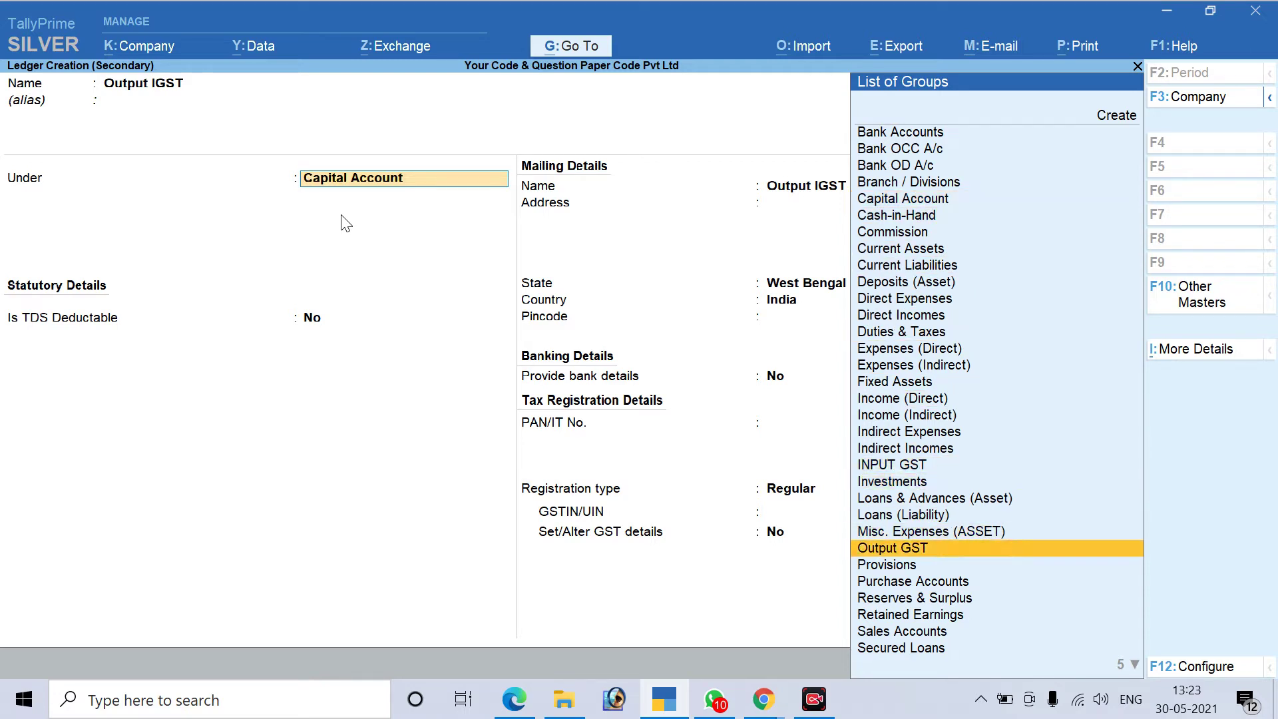
key("Return")
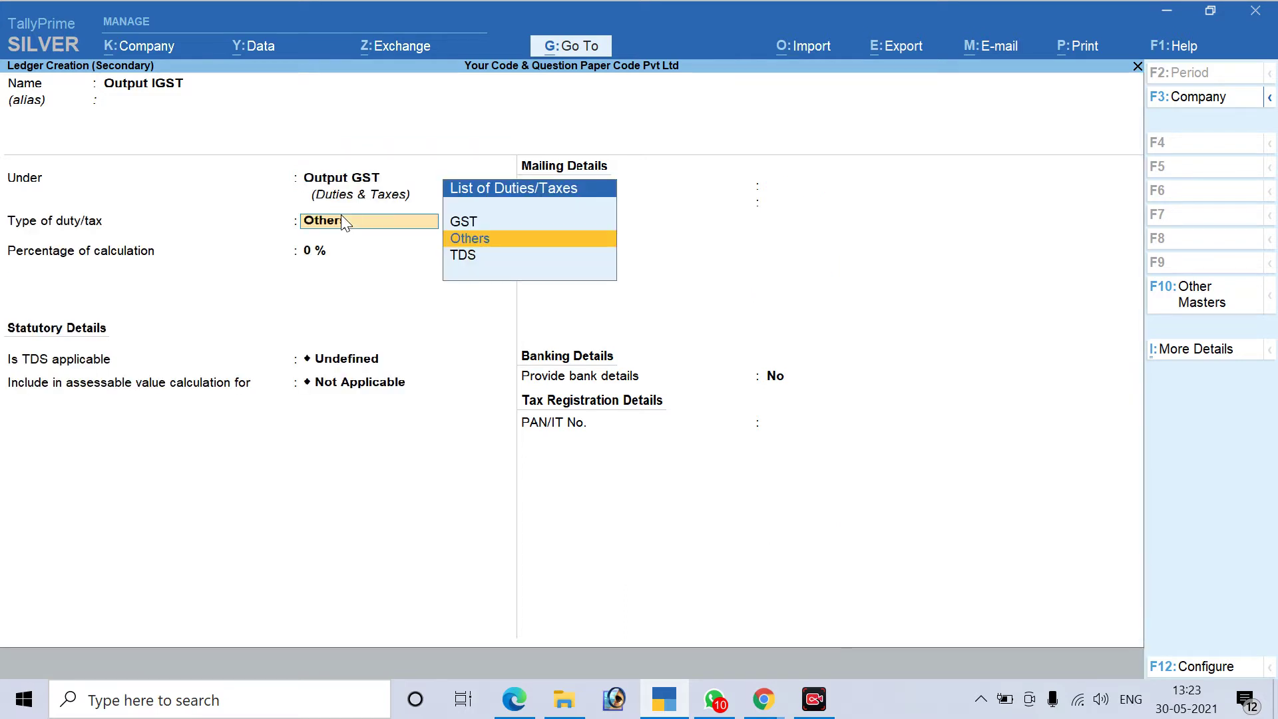
key("Up")
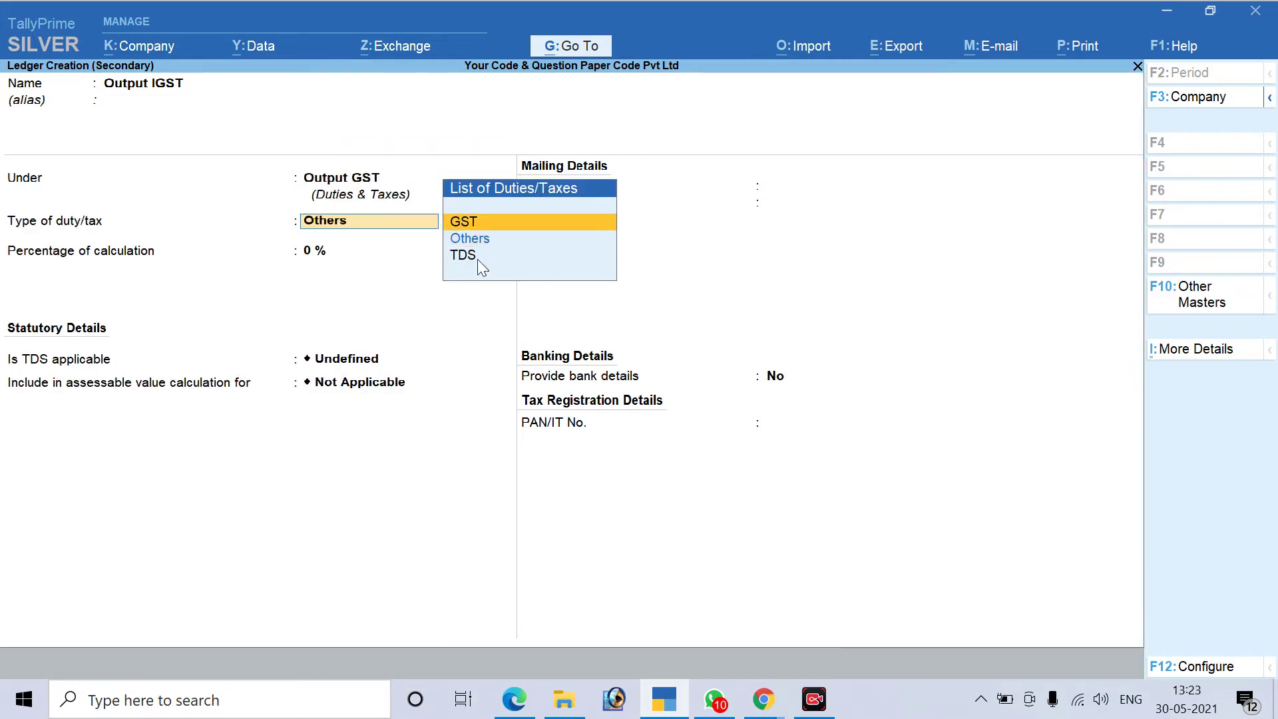
key("Return")
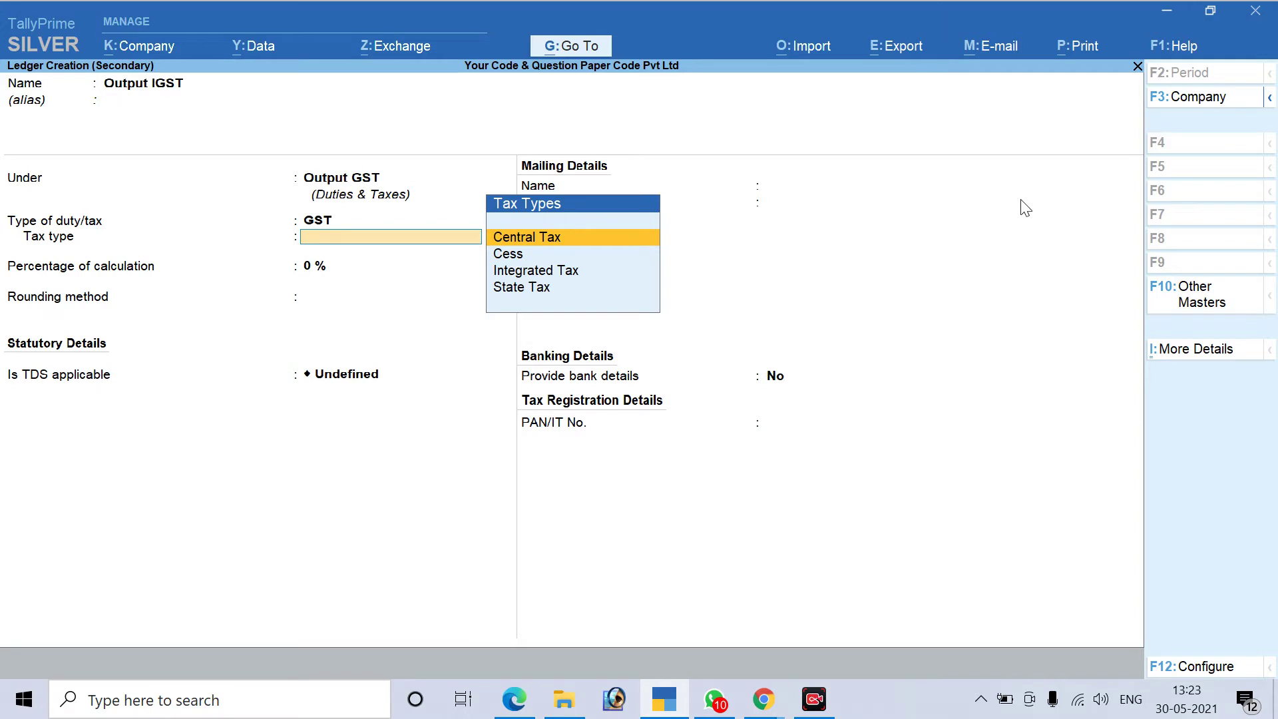
key("Down")
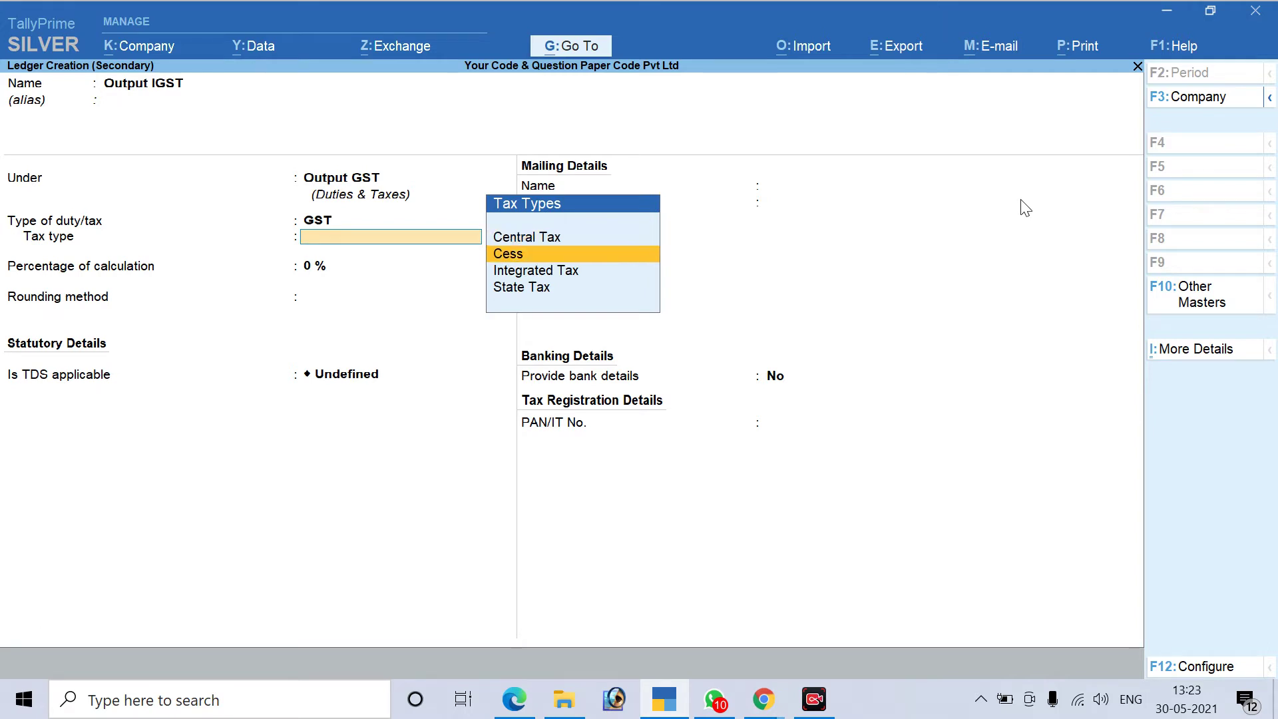
key("Down")
key("Return")
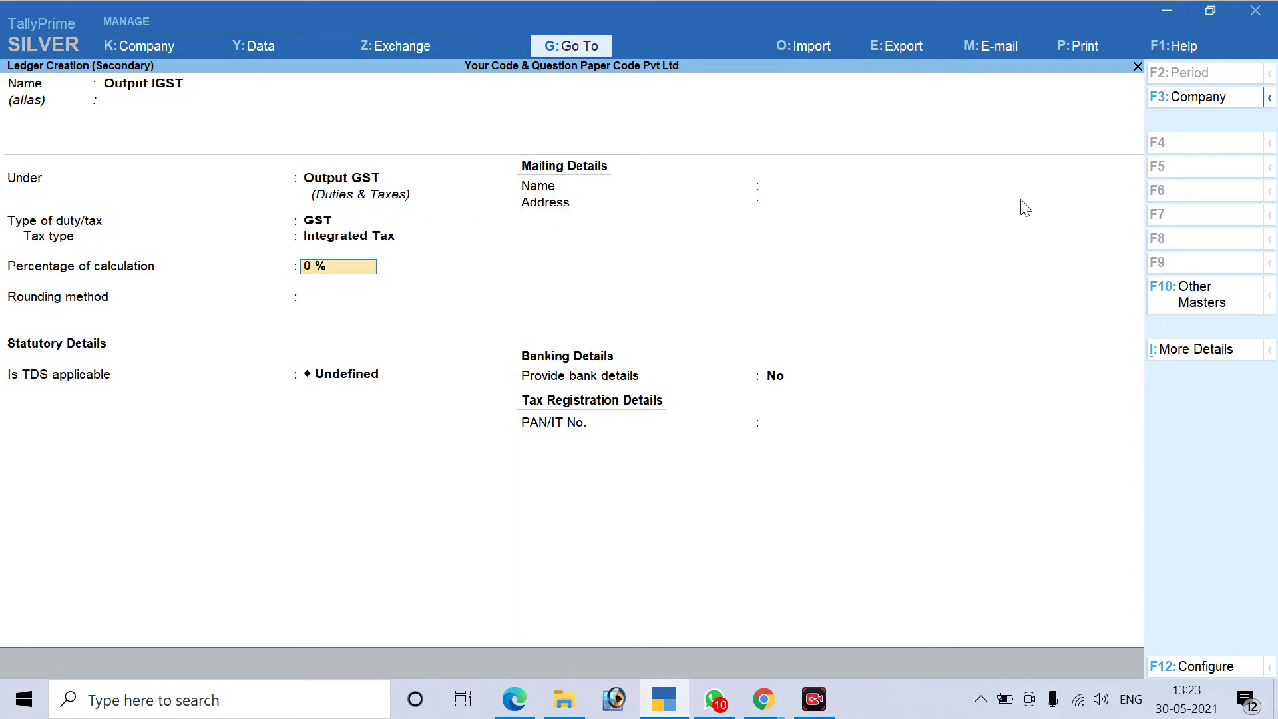
key("Return")
key("Return")
key("Return")
key("Return")
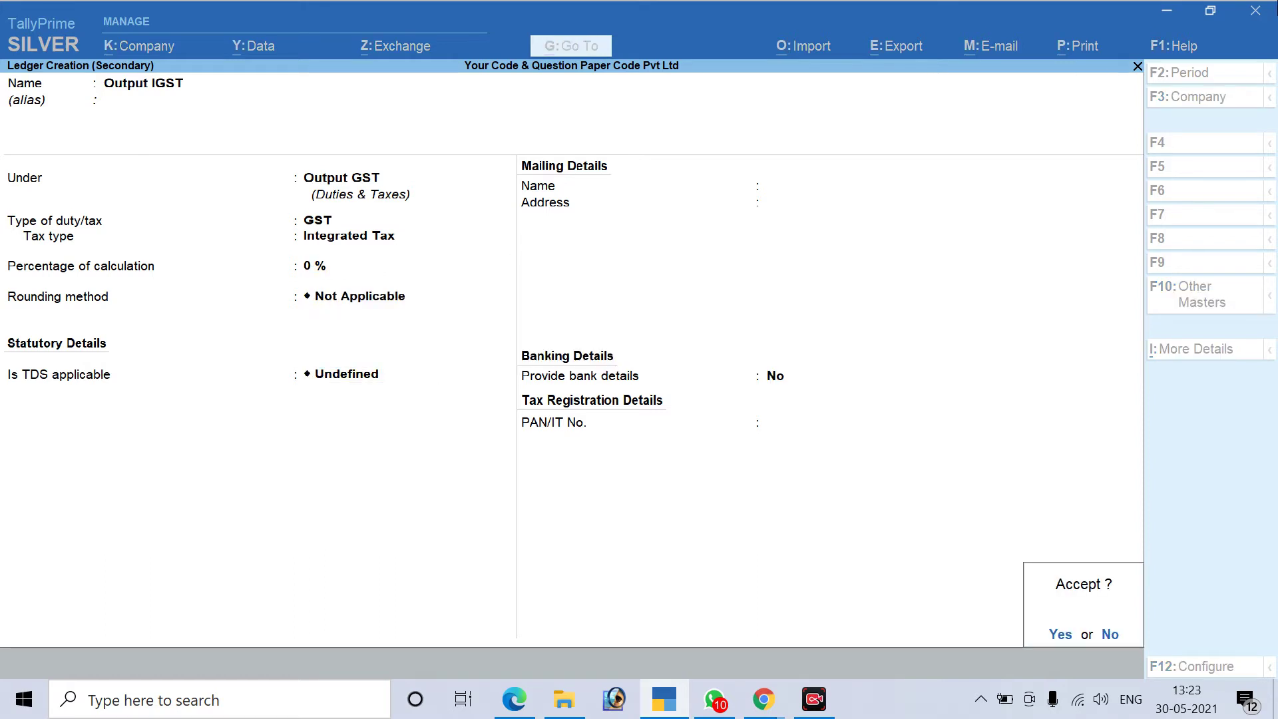
key("Return")
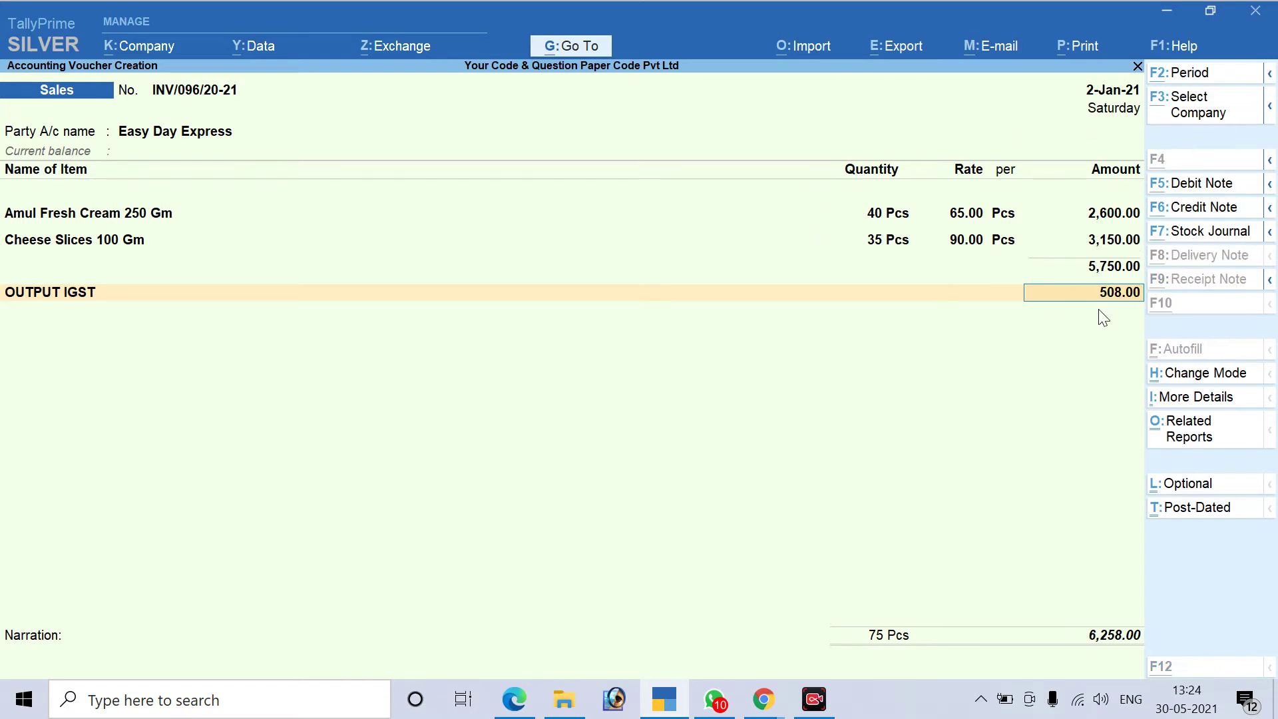
Bring the invoice PDF forward in Edge and scroll to its IGST figures
key("alt+Tab")
scroll(925, 513, "down", 2)
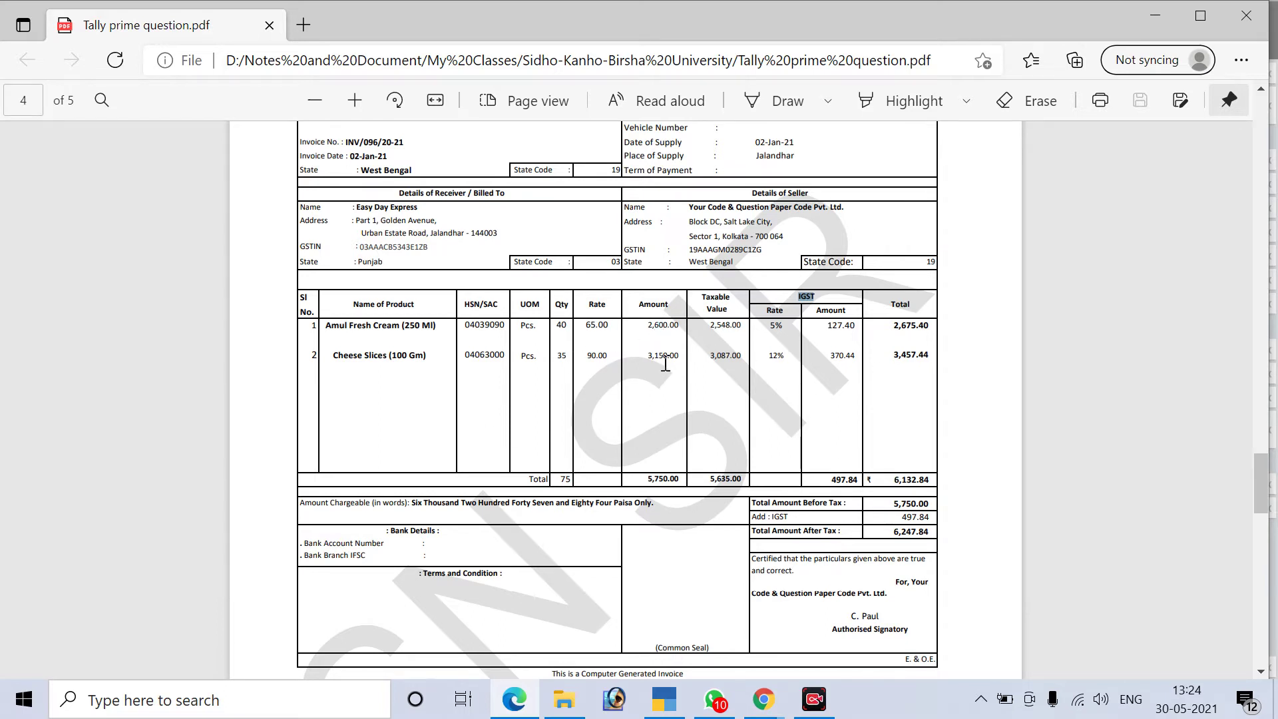
Compare the first product's amount 2,600.00, taxable value and total 2,675.40 with the voucher
key("alt+Tab")
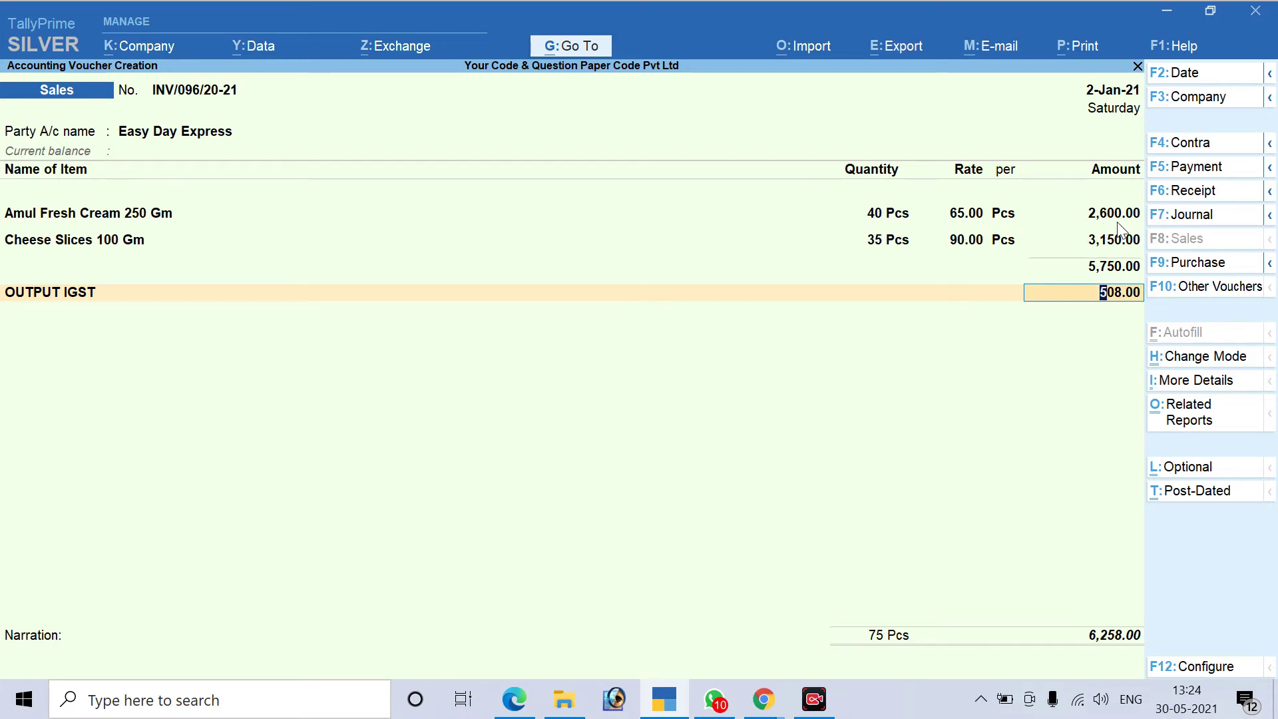
key("alt+Tab")
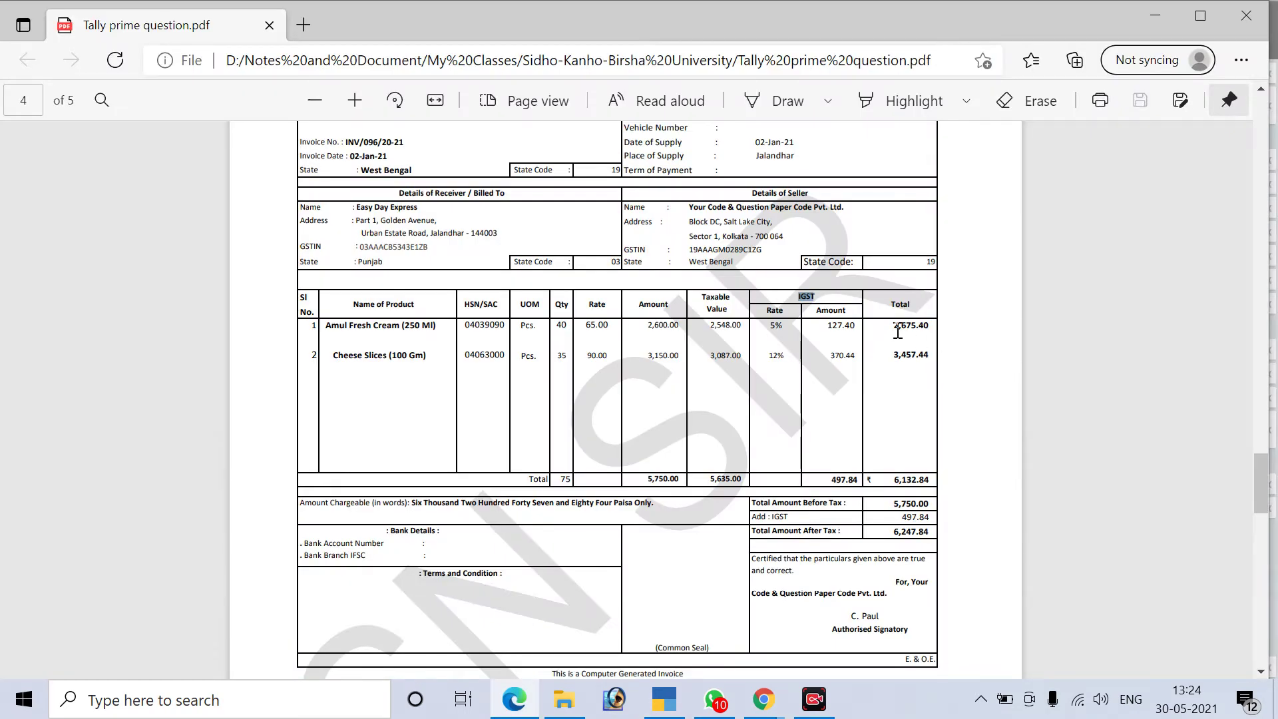
left_click_drag(895, 326, 931, 328)
left_click_drag(709, 325, 731, 328)
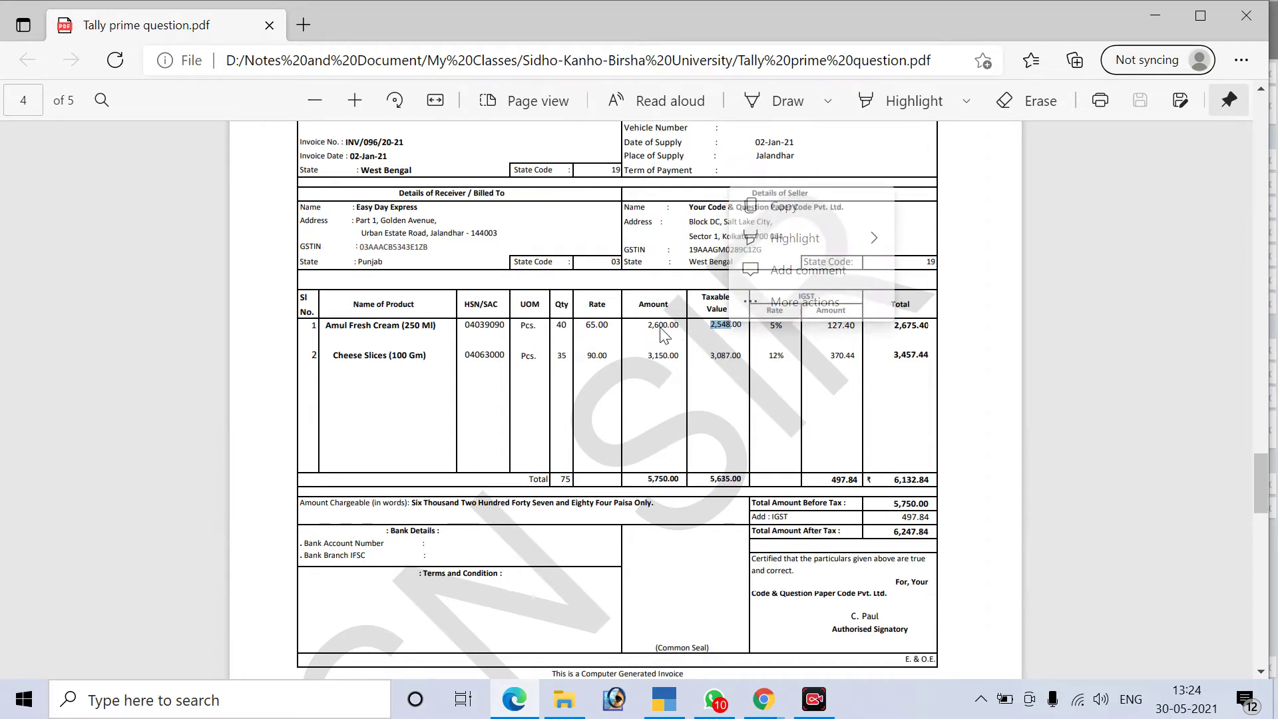
left_click_drag(645, 325, 679, 330)
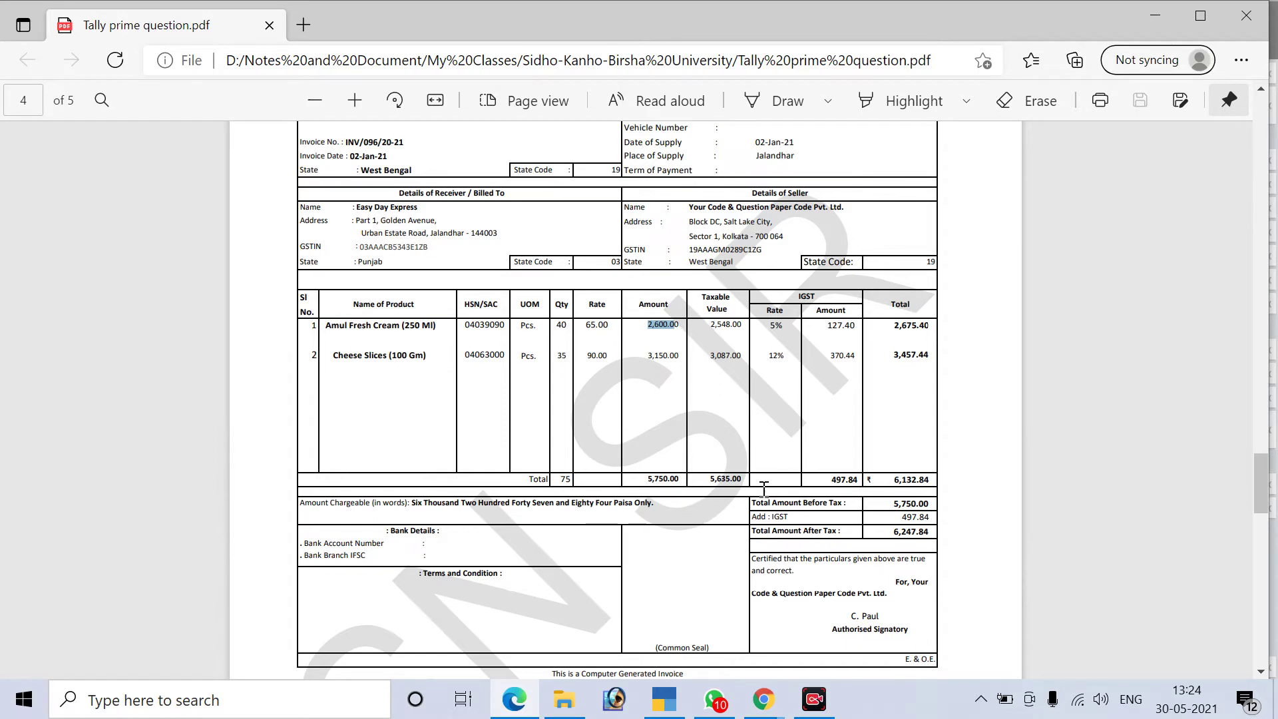
Check the invoice's IGST rates, 5% and 12% per product, against the voucher
key("alt+Tab")
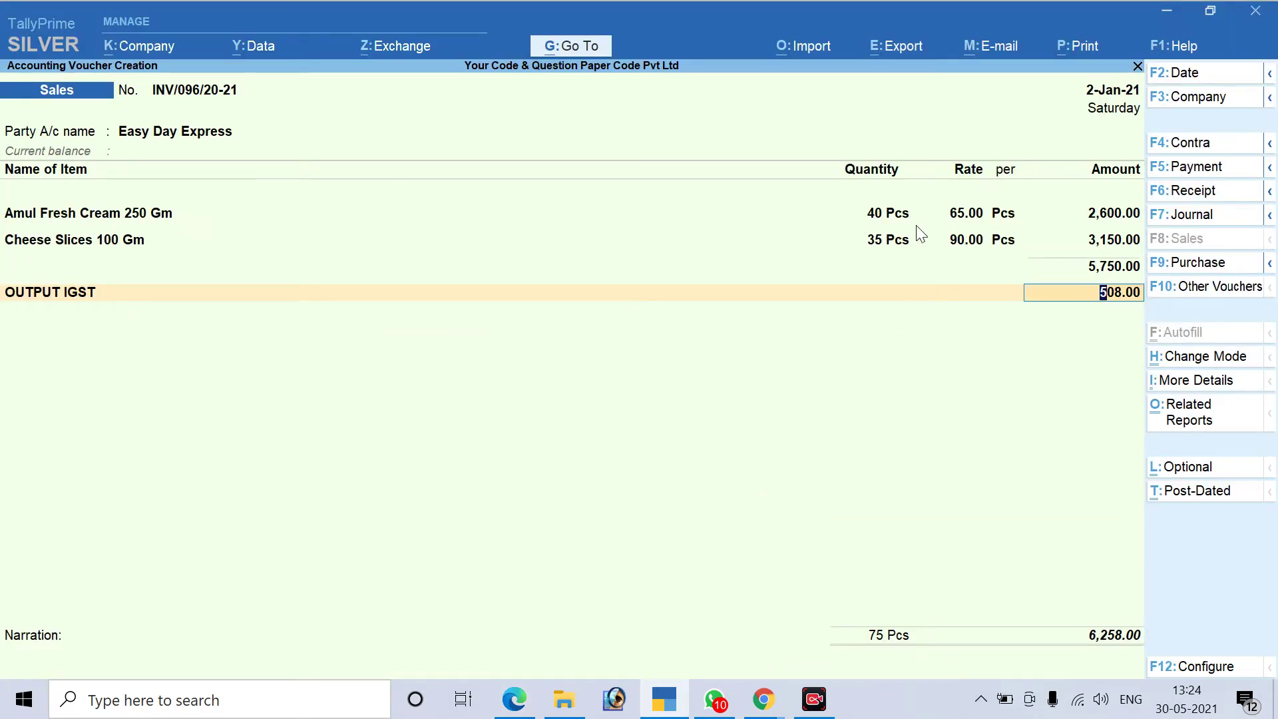
key("alt+Tab")
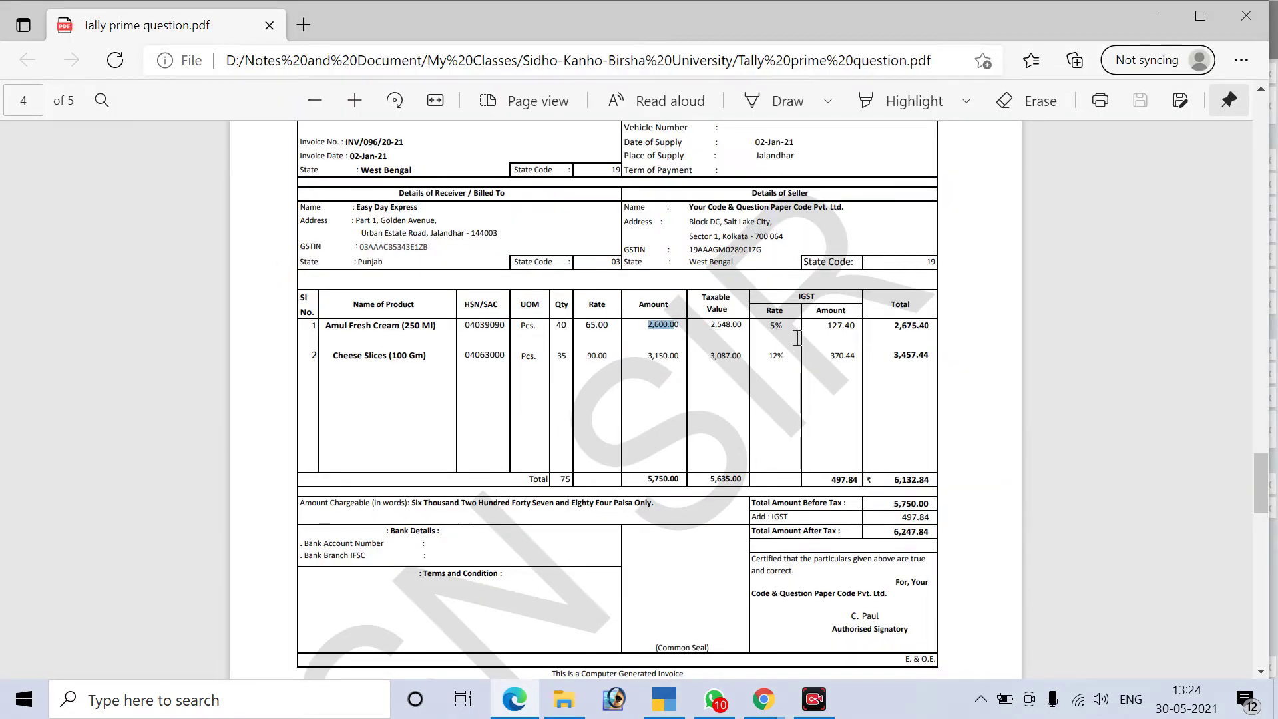
left_click_drag(783, 326, 767, 325)
left_click_drag(768, 358, 785, 356)
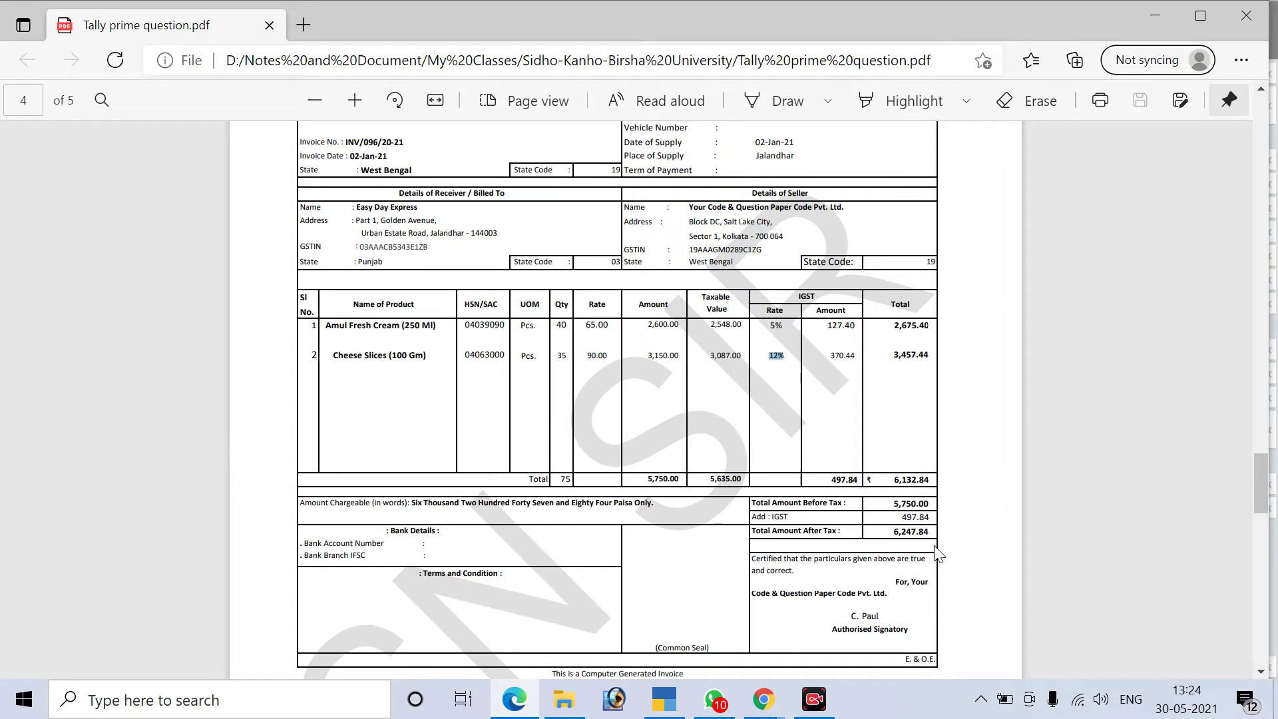
key("alt+Tab")
key("alt+Tab")
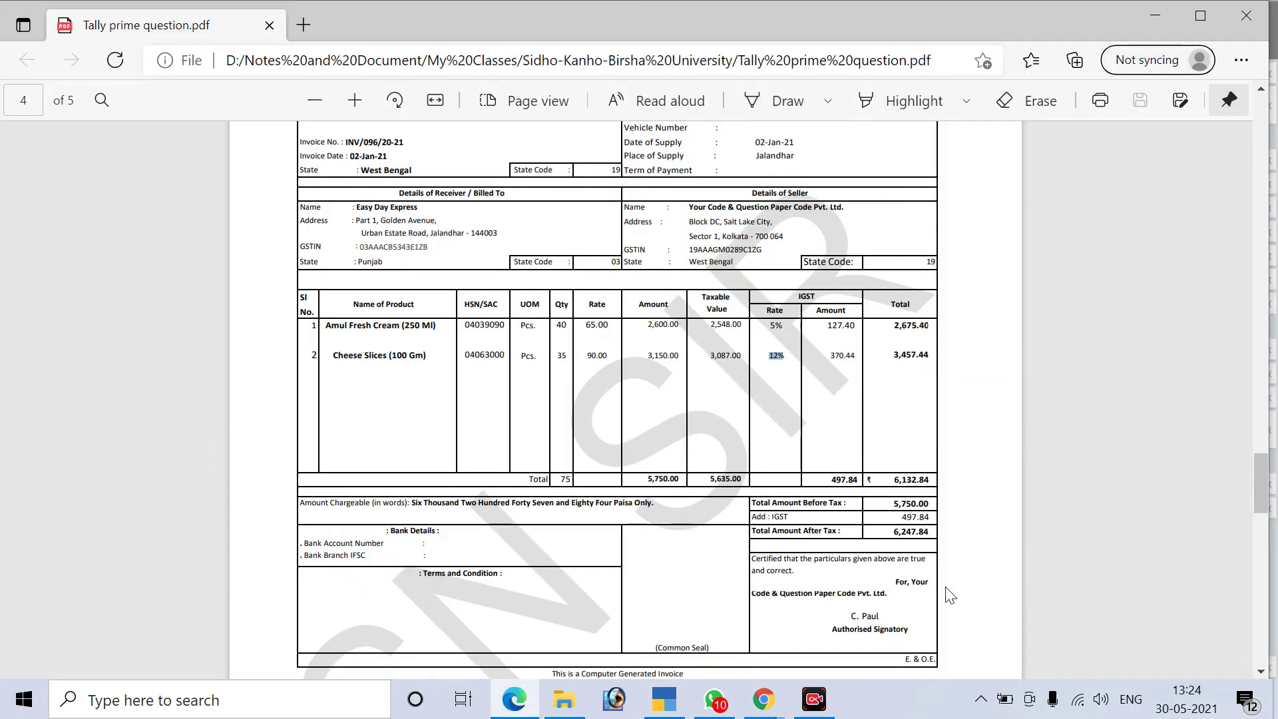
key("alt+Tab")
Accept the 508.00 IGST, add a New Ref bill for 6,258.00 Dr, and save the voucher
key("Return")
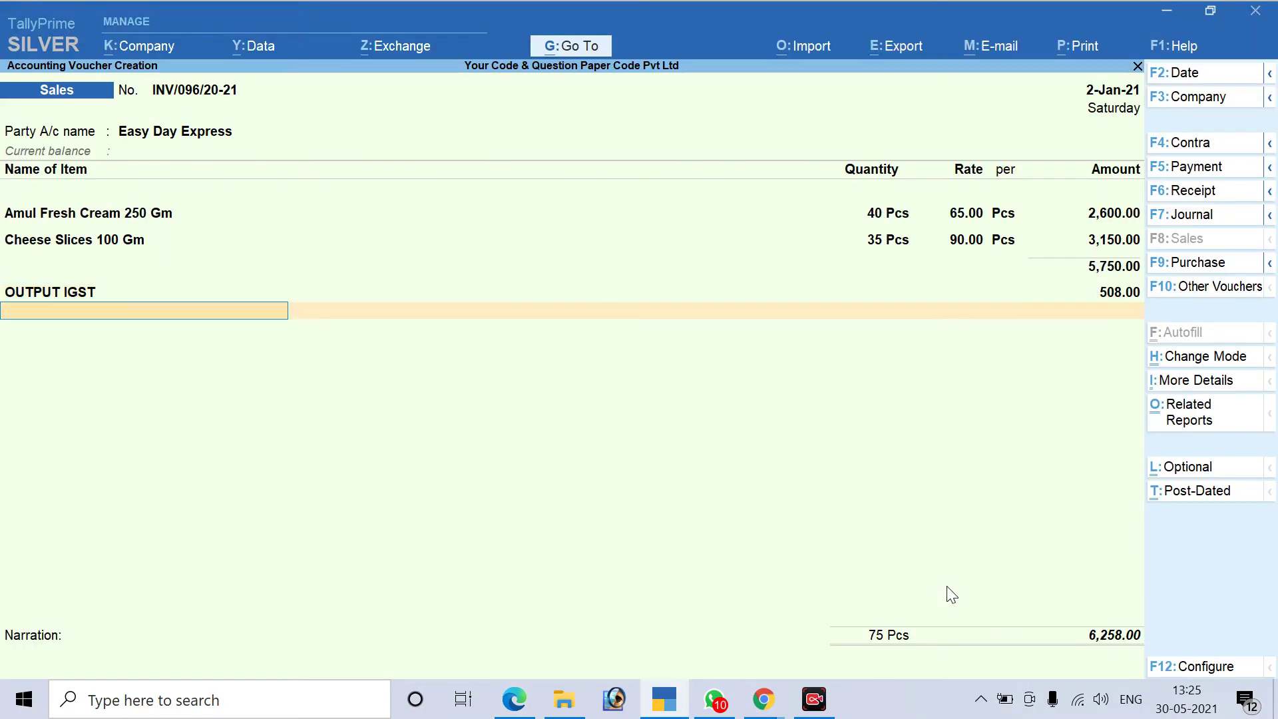
key("Return")
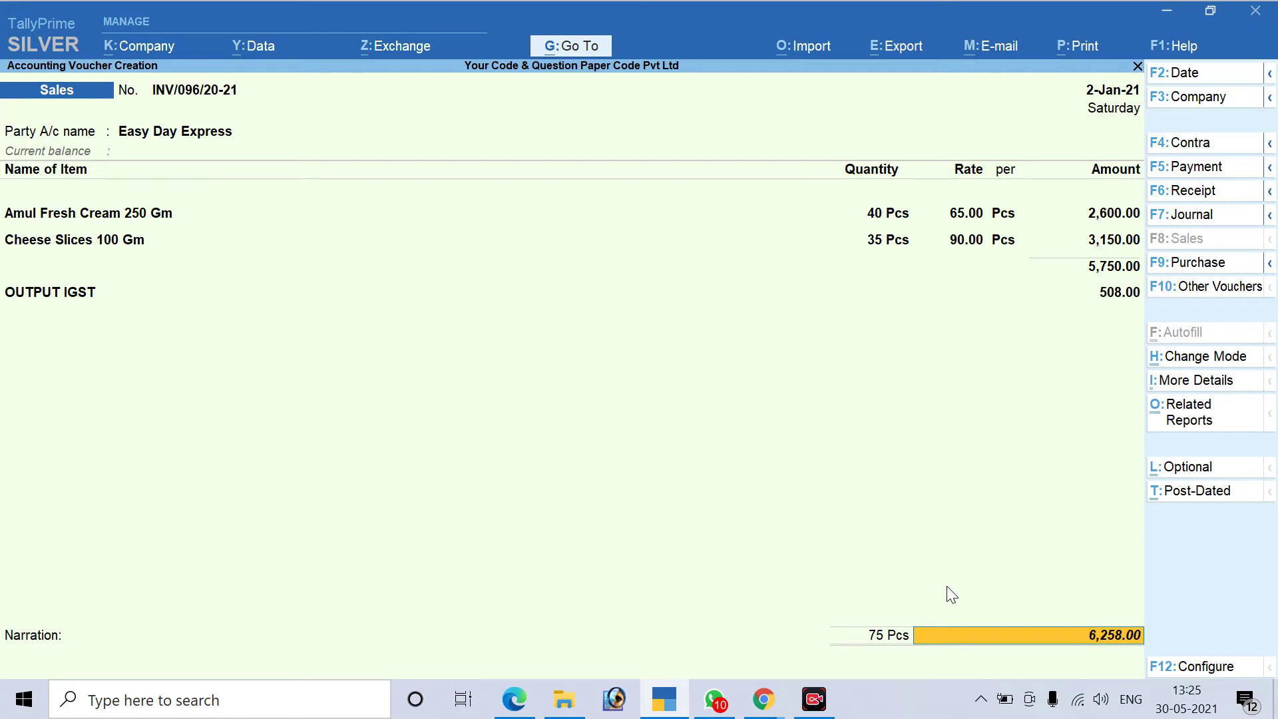
key("Return")
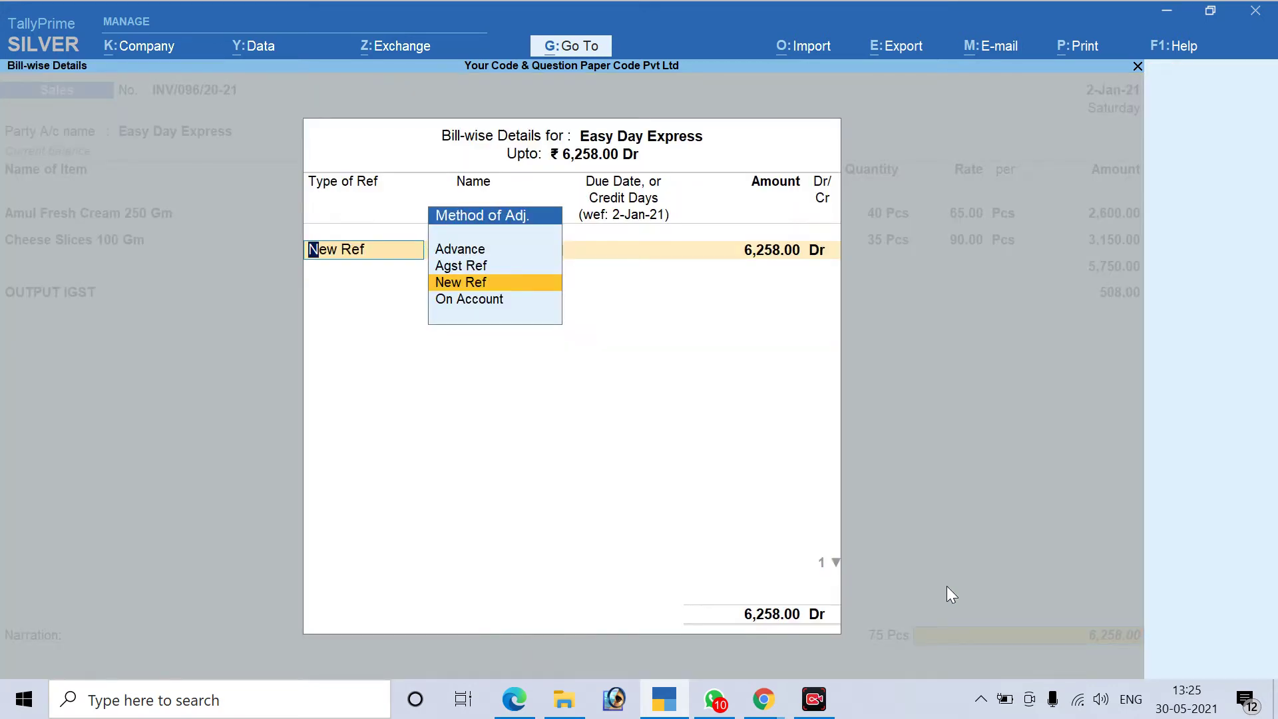
key("Return")
key("Return")
key("Return")
key("Return")
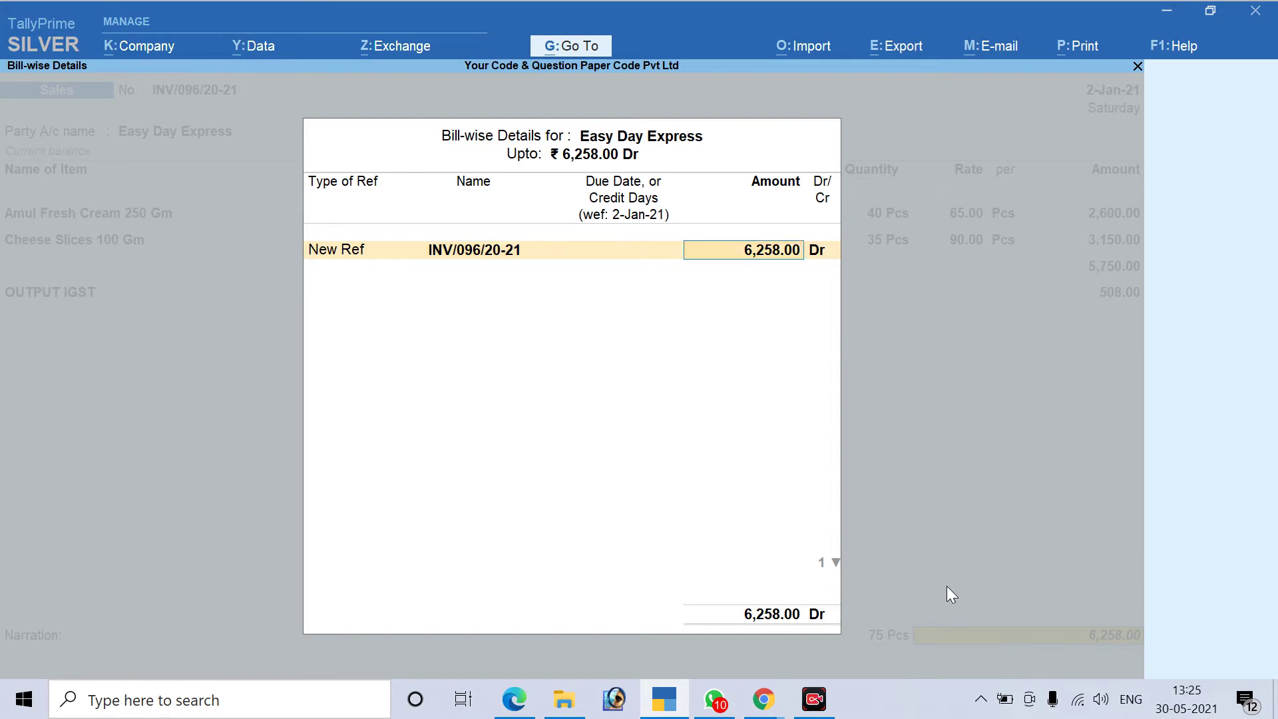
key("Return")
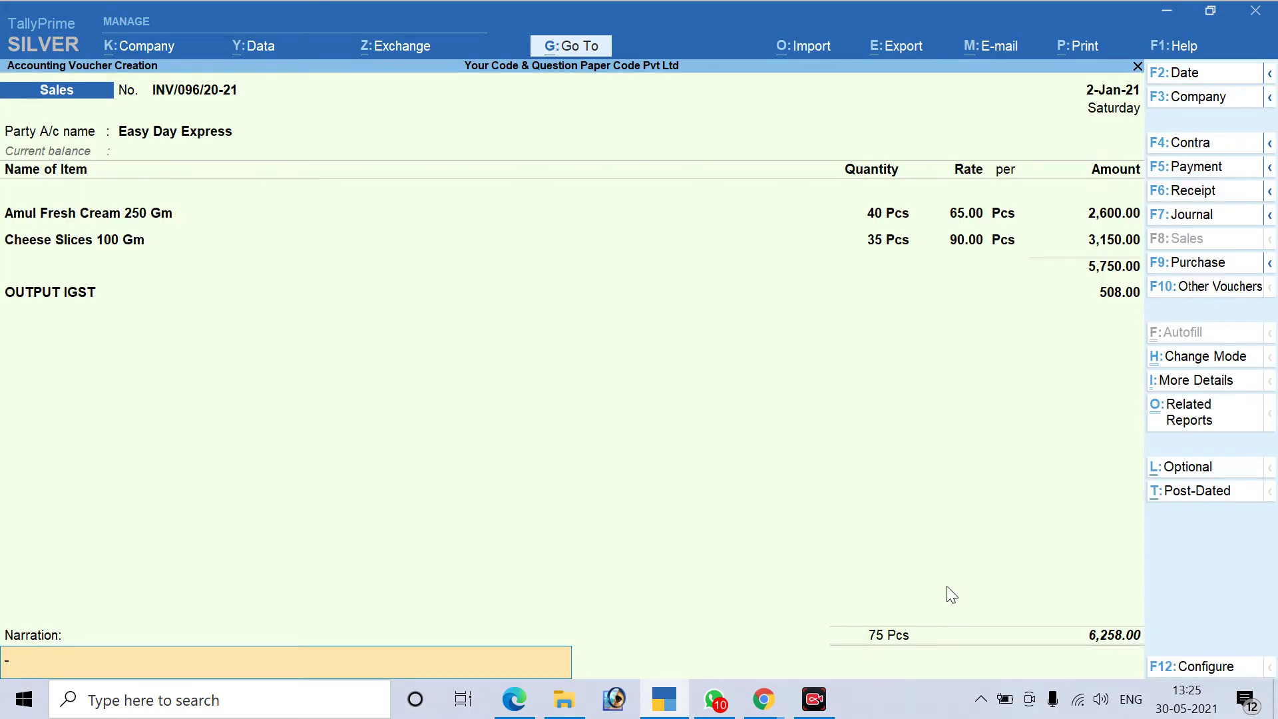
key("Return")
key("Return")
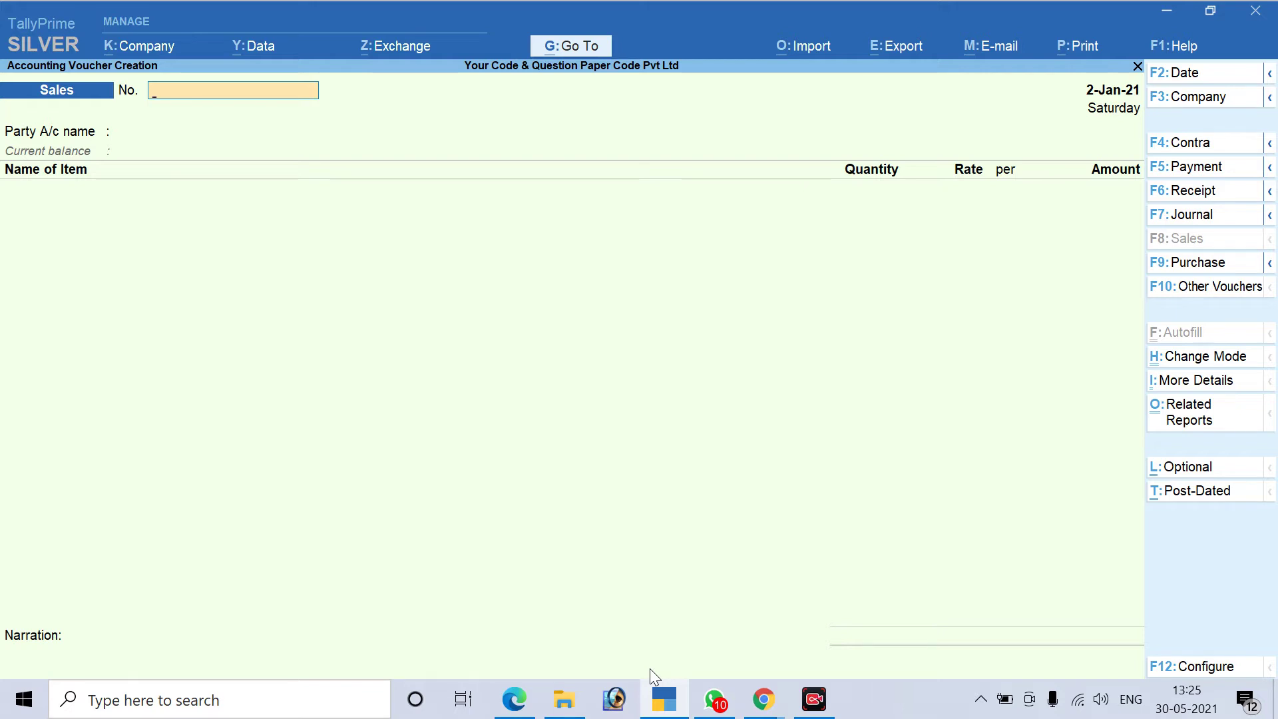
Bring up the question PDF and highlight question 6's voucher type details
left_click(514, 702)
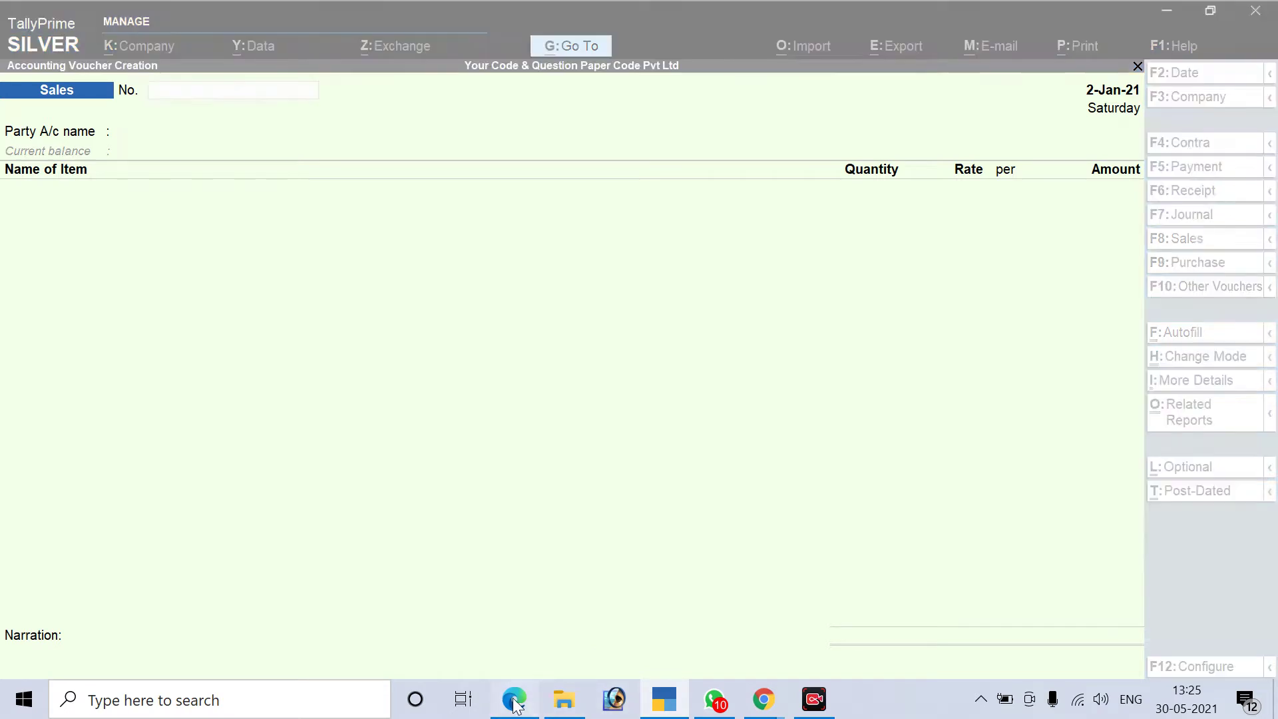
scroll(563, 483, "down", 10)
scroll(573, 531, "up", 20)
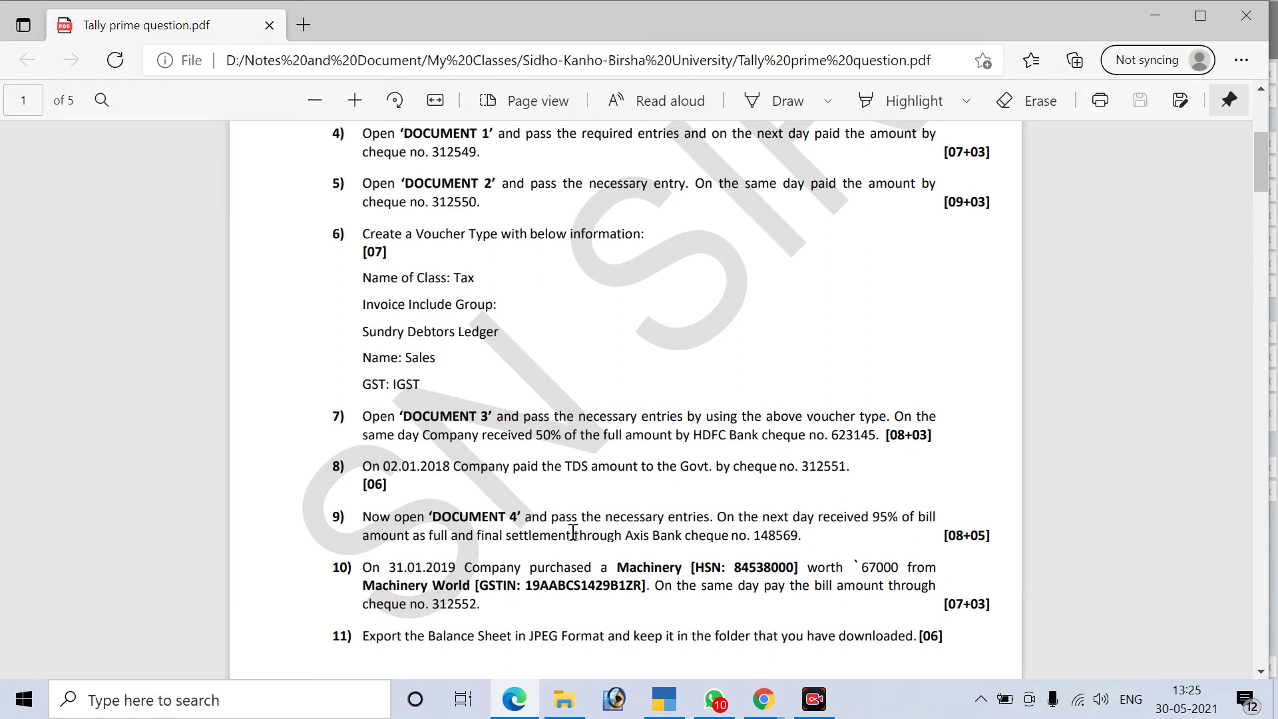
scroll(572, 531, "down", 1)
scroll(573, 531, "up", 1)
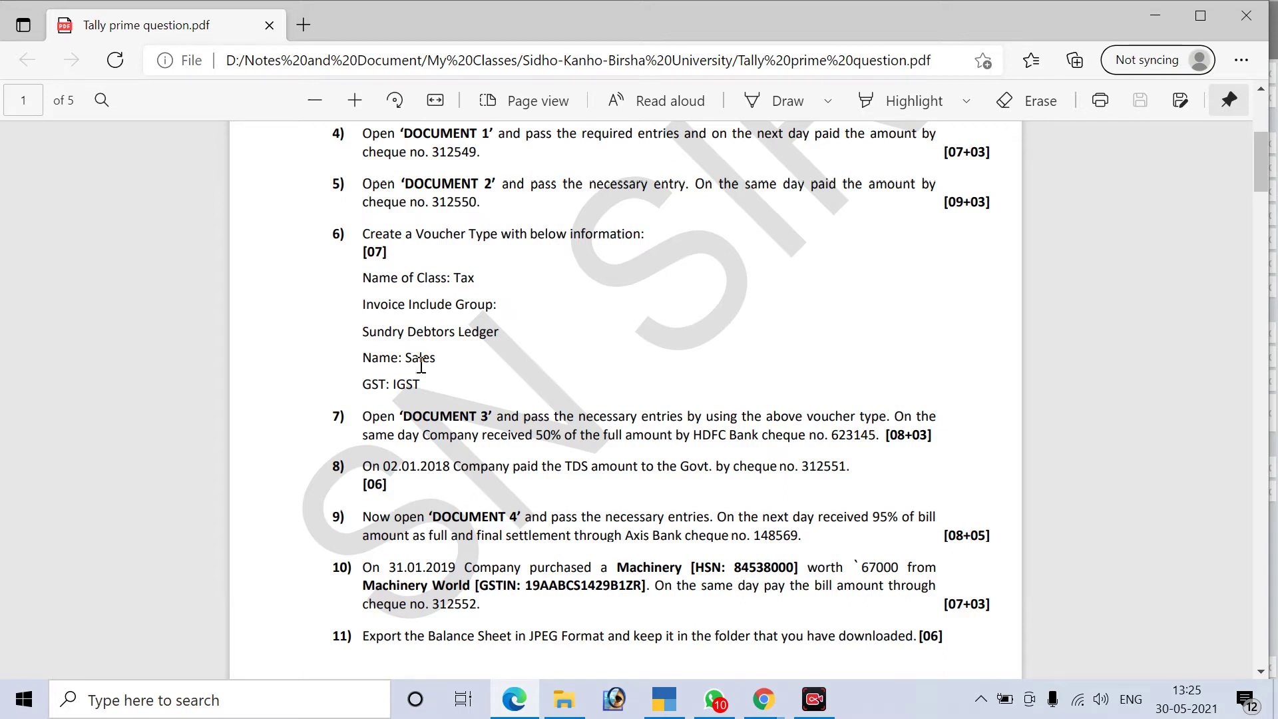
left_click_drag(421, 385, 359, 278)
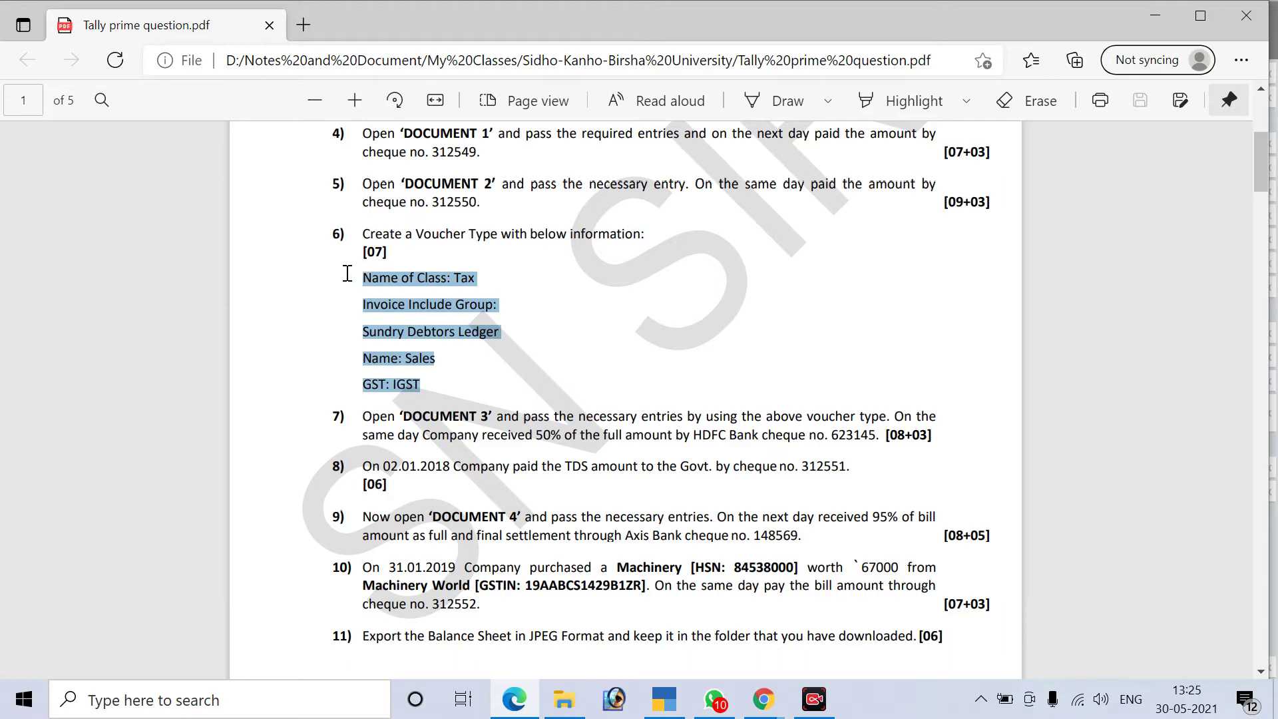
left_click(576, 300)
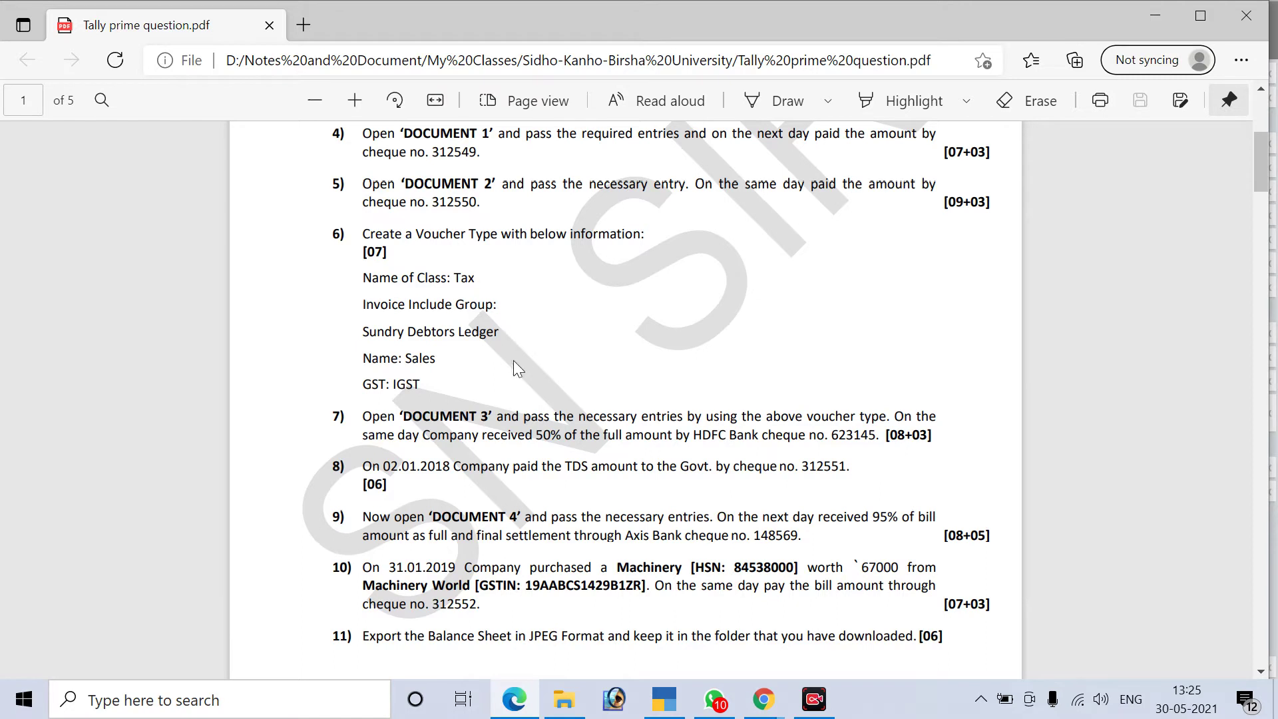
left_click_drag(378, 279, 378, 365)
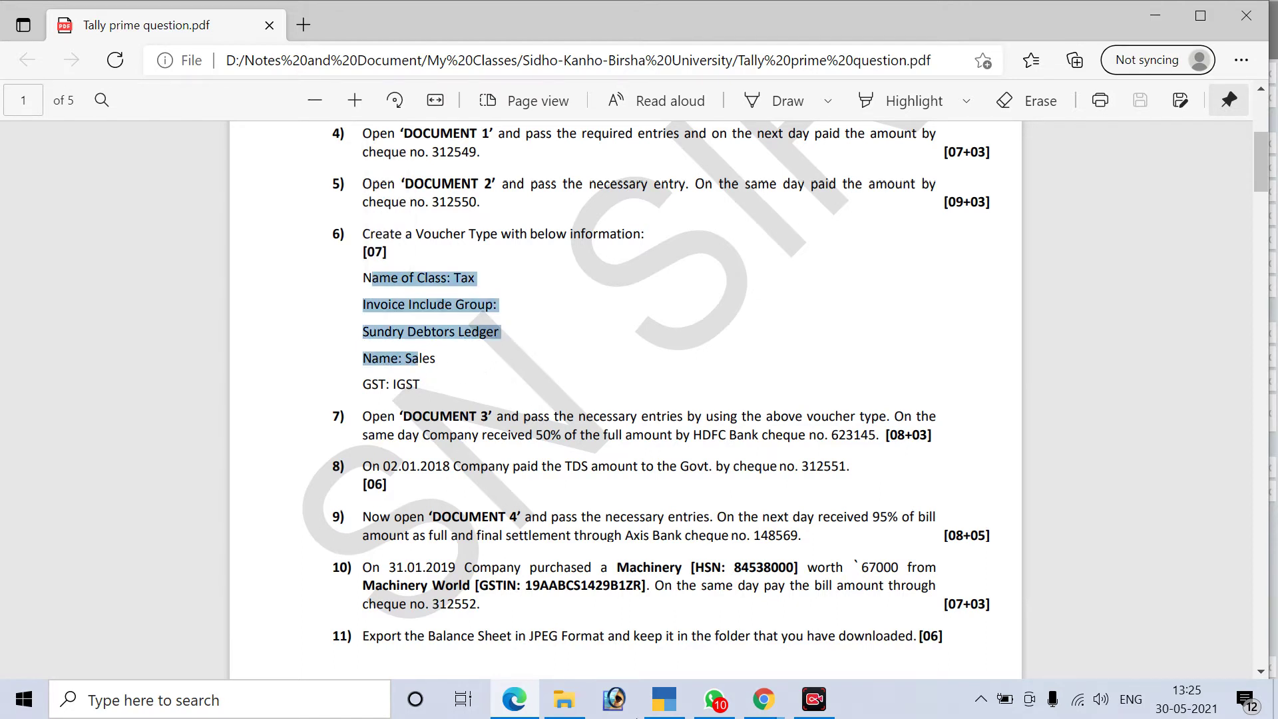
Glance at Google Meet and TallyPrime, then highlight question 7's Document 3 payment instructions
mouse_move(767, 709)
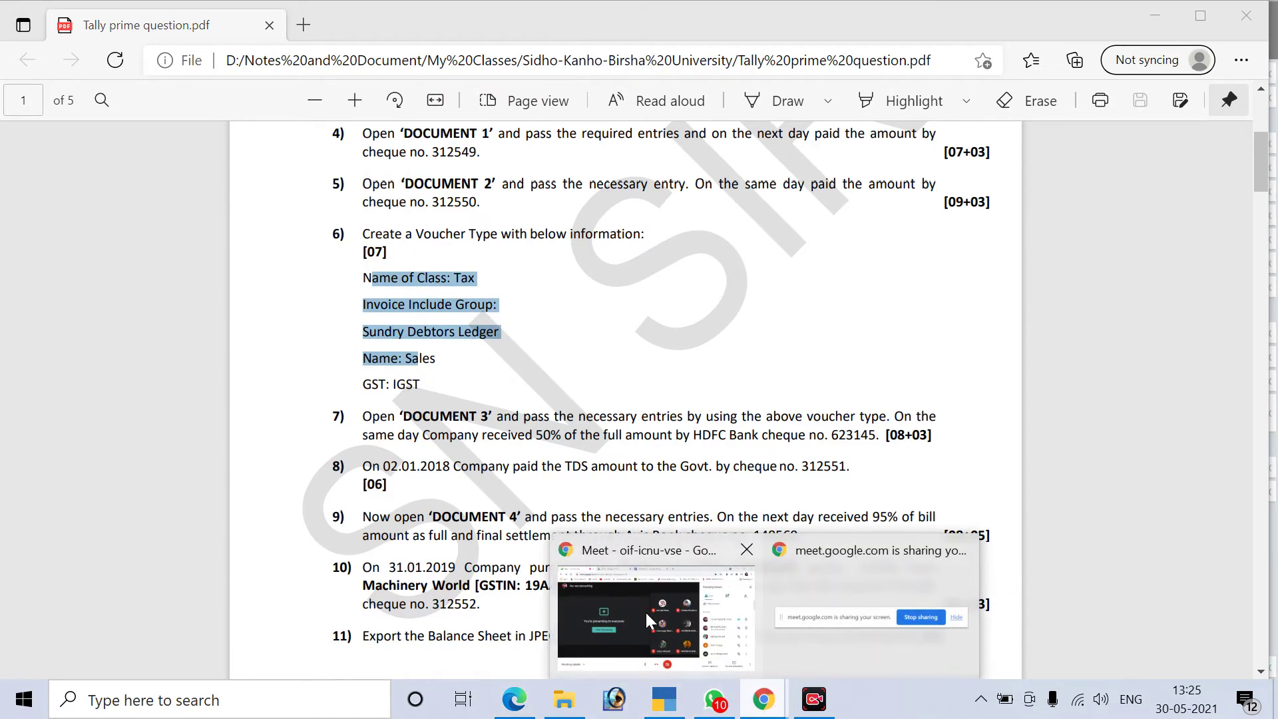
left_click(645, 610)
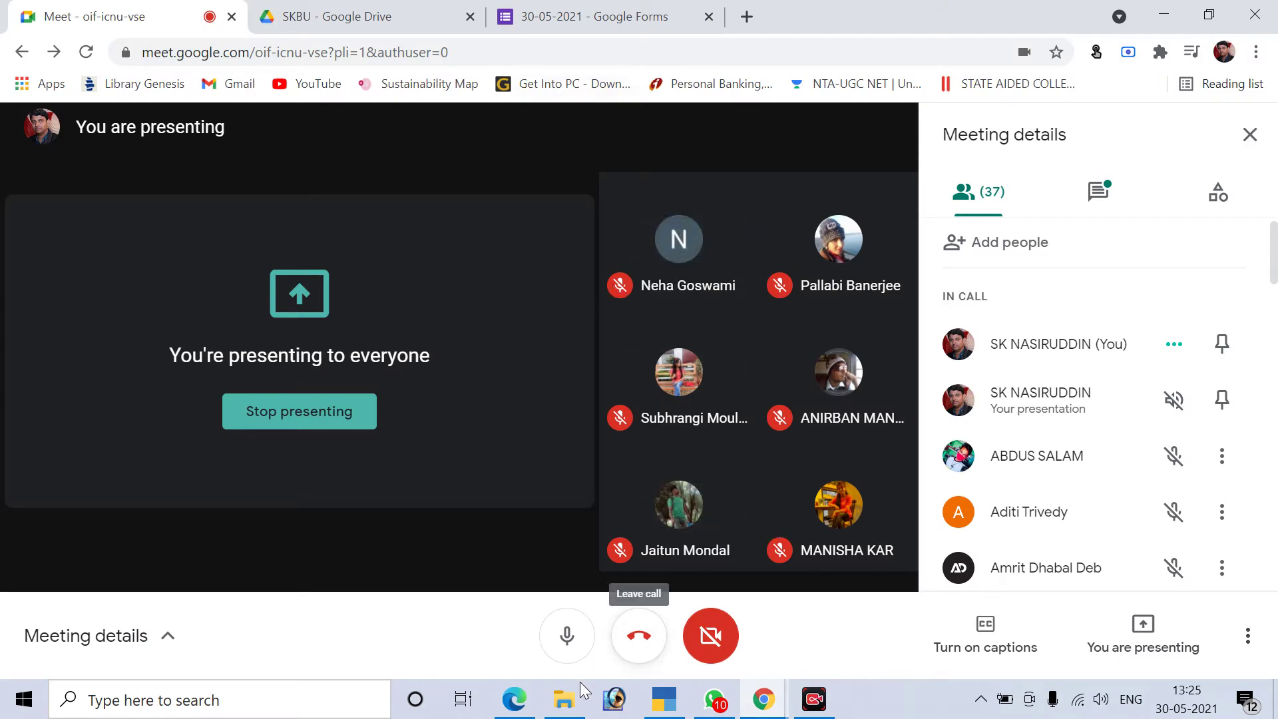
left_click(615, 709)
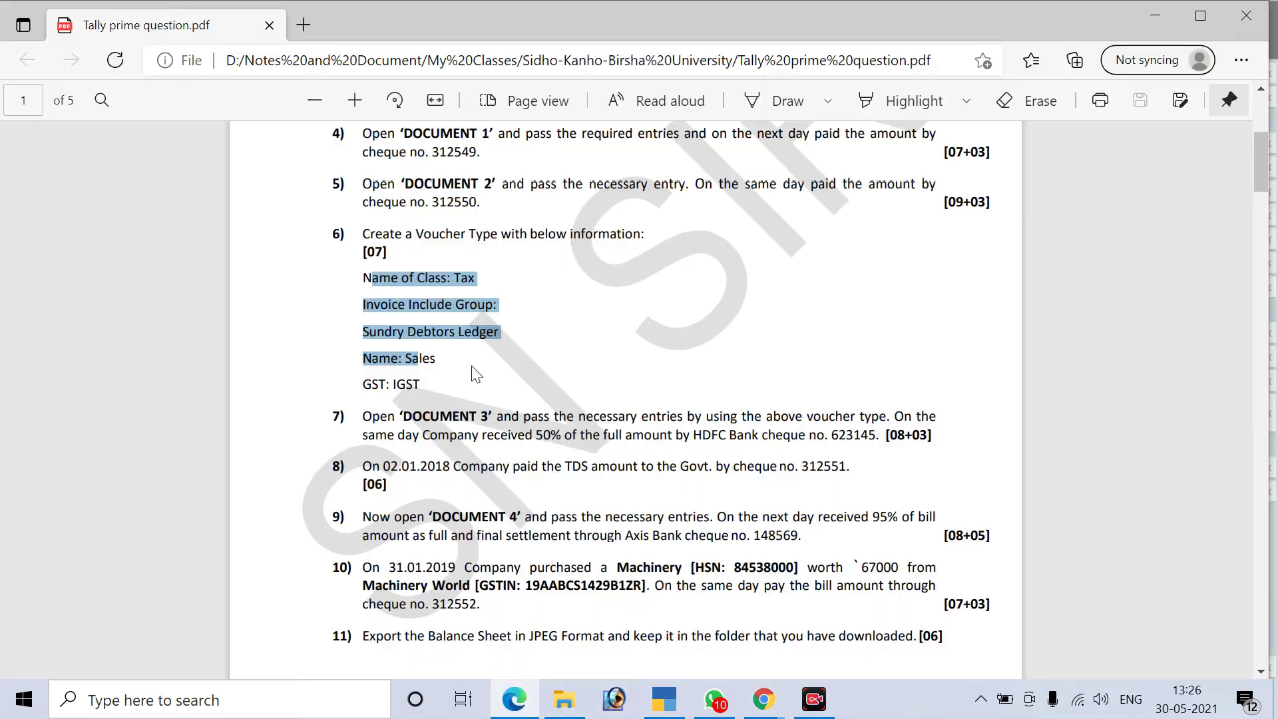
left_click(513, 699)
scroll(471, 366, "down", 2)
left_click_drag(363, 325, 831, 343)
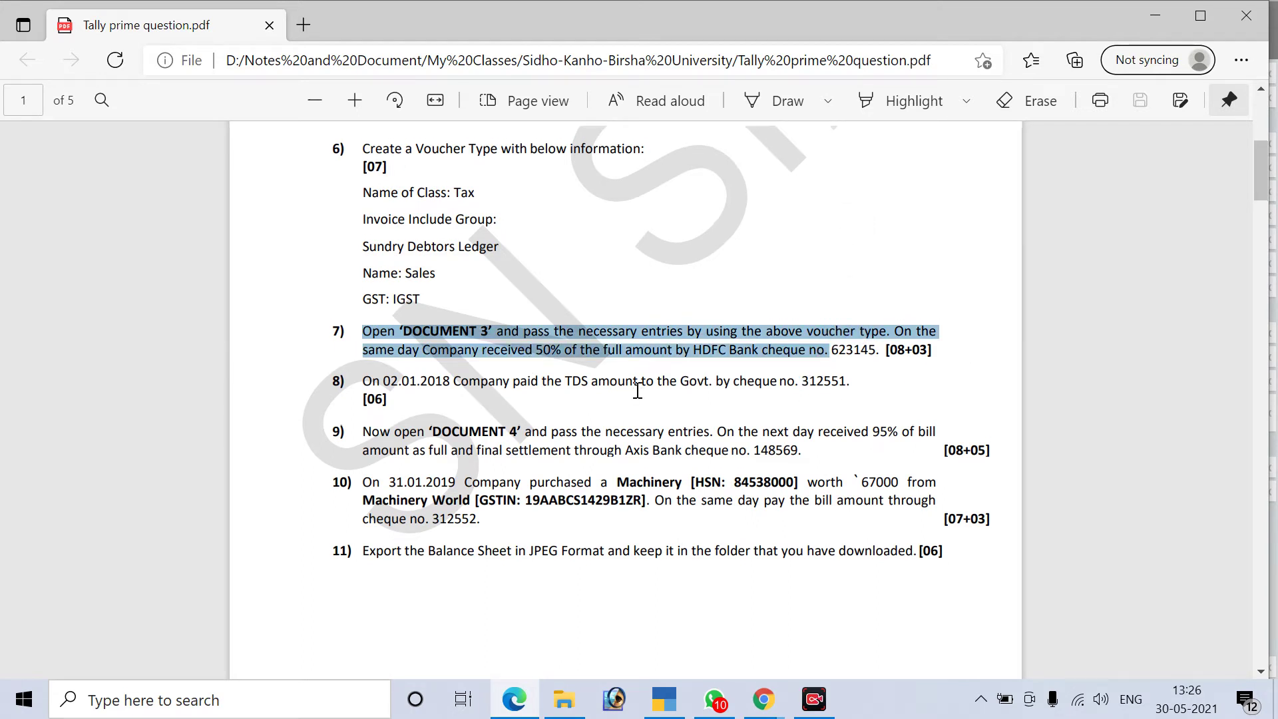
scroll(637, 390, "up", 3)
scroll(637, 391, "down", 1)
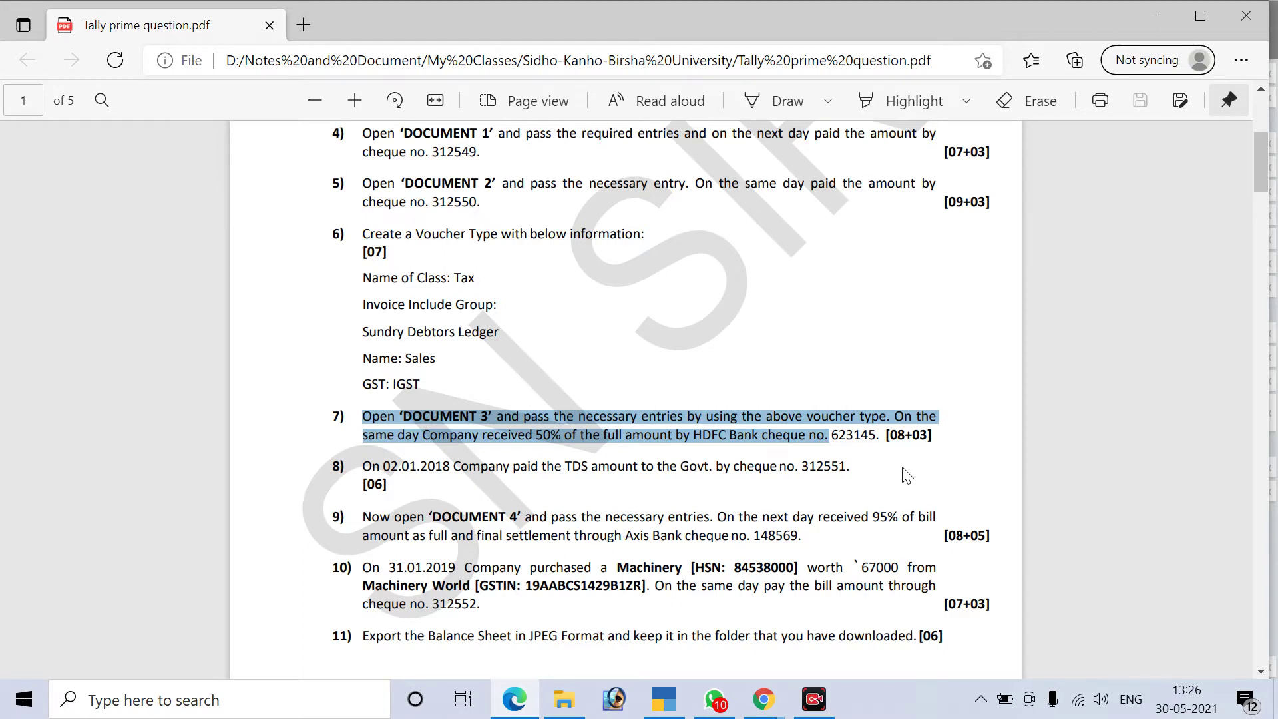
scroll(907, 476, "down", 1)
Scroll to page 5's Document 4 invoice and mark the seller and buyer J. K. Lifestores
scroll(907, 475, "down", 10)
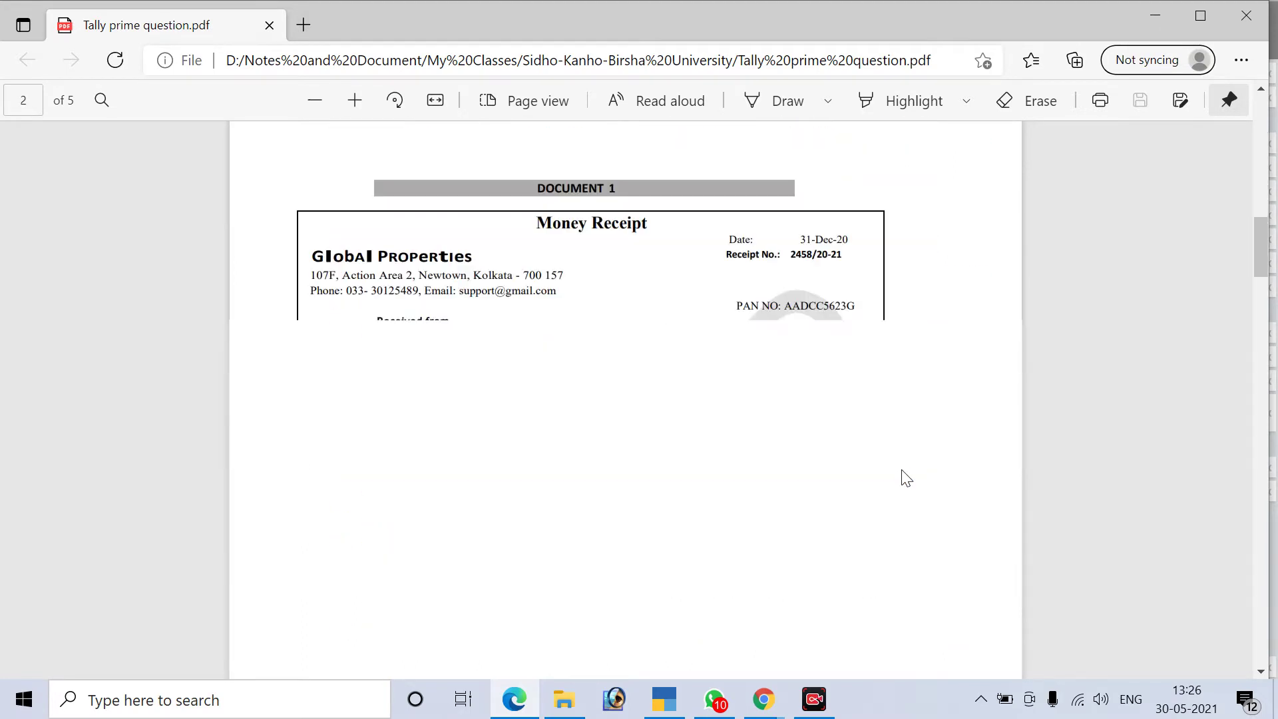
scroll(907, 480, "down", 5)
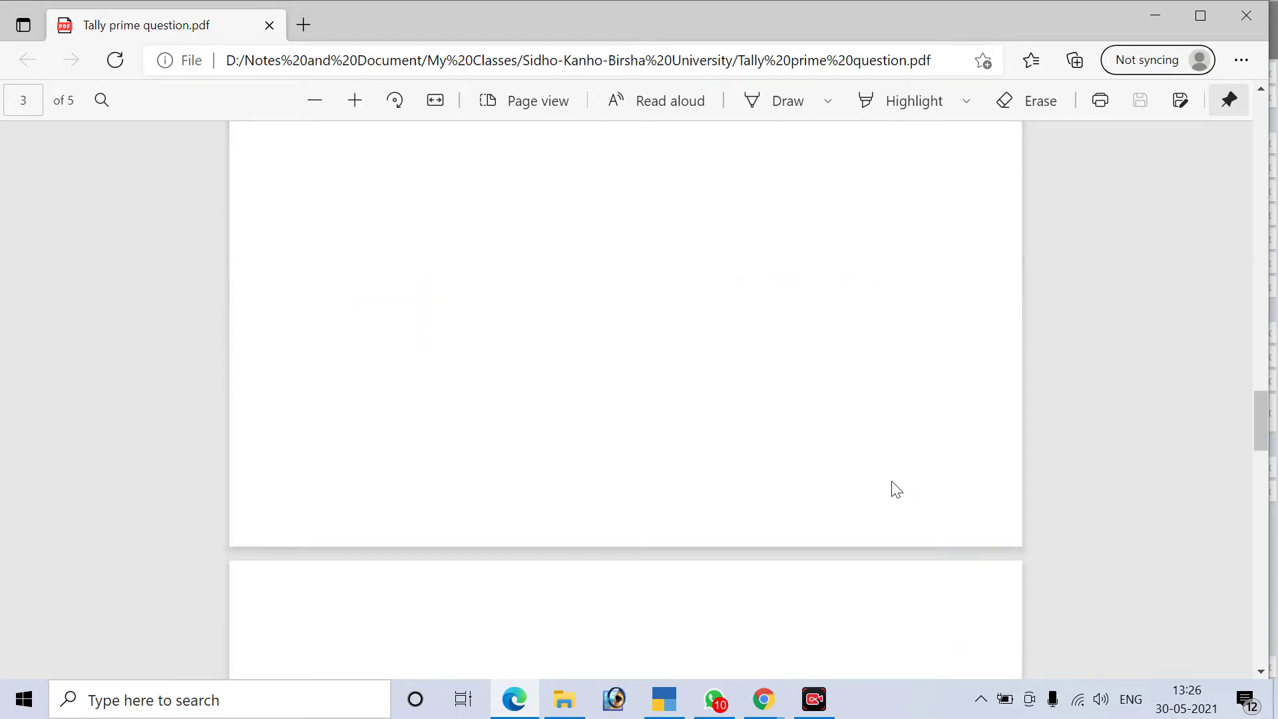
scroll(895, 489, "down", 12)
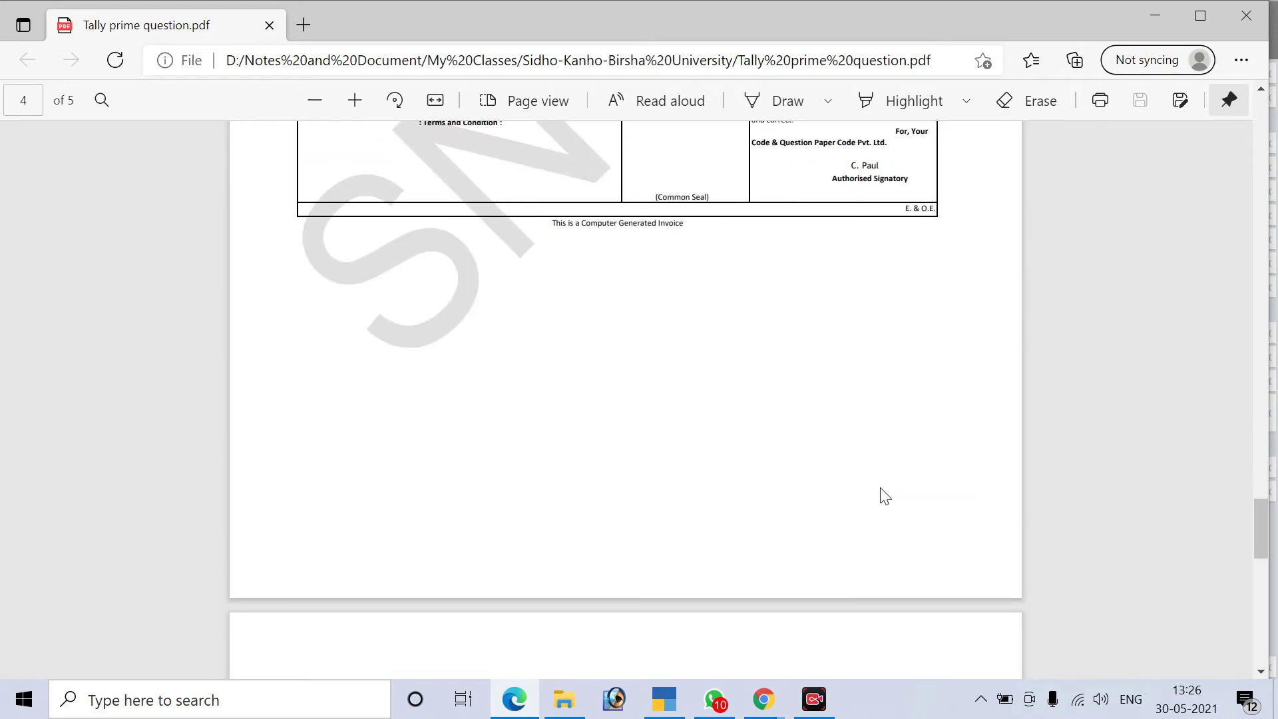
scroll(884, 496, "down", 5)
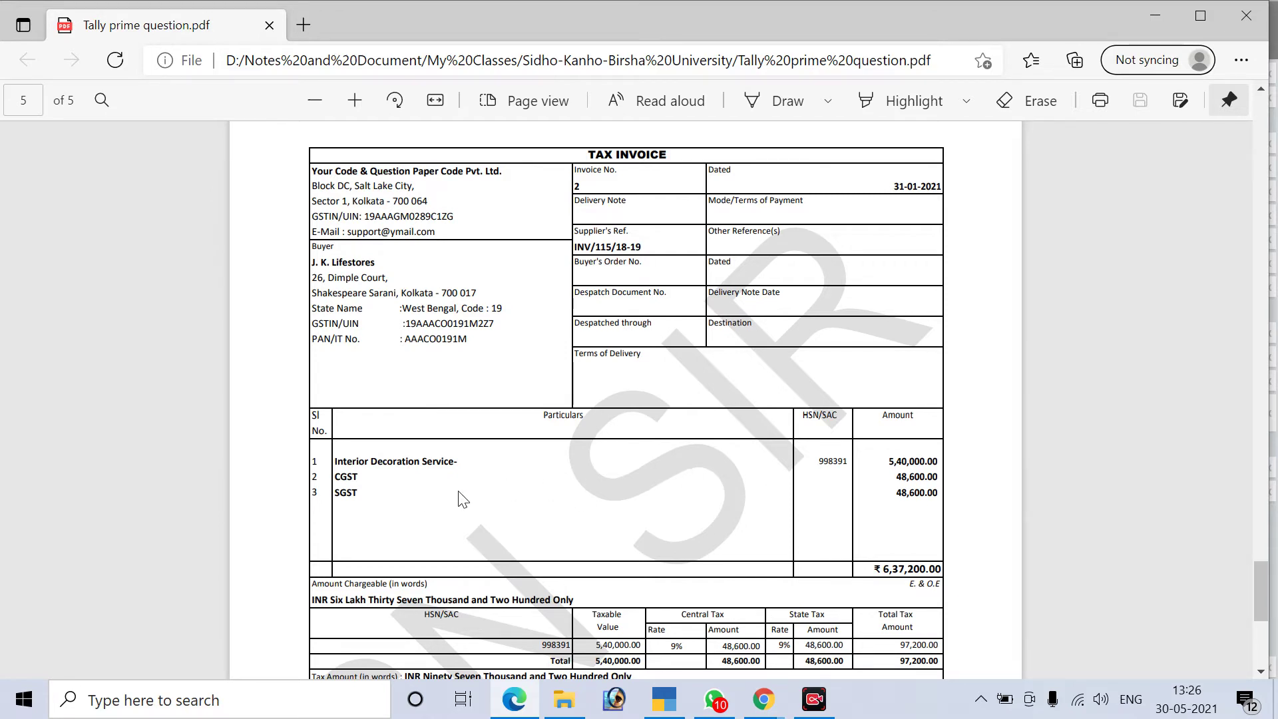
scroll(464, 500, "up", 2)
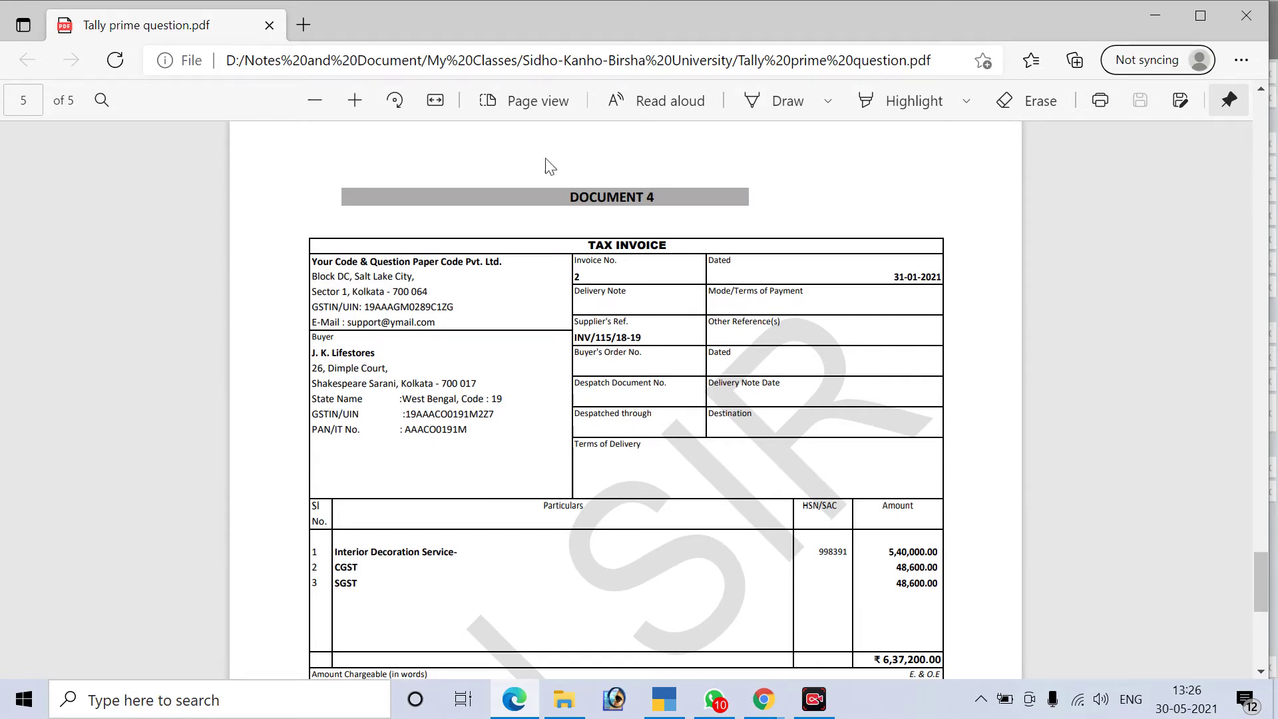
left_click_drag(318, 259, 420, 258)
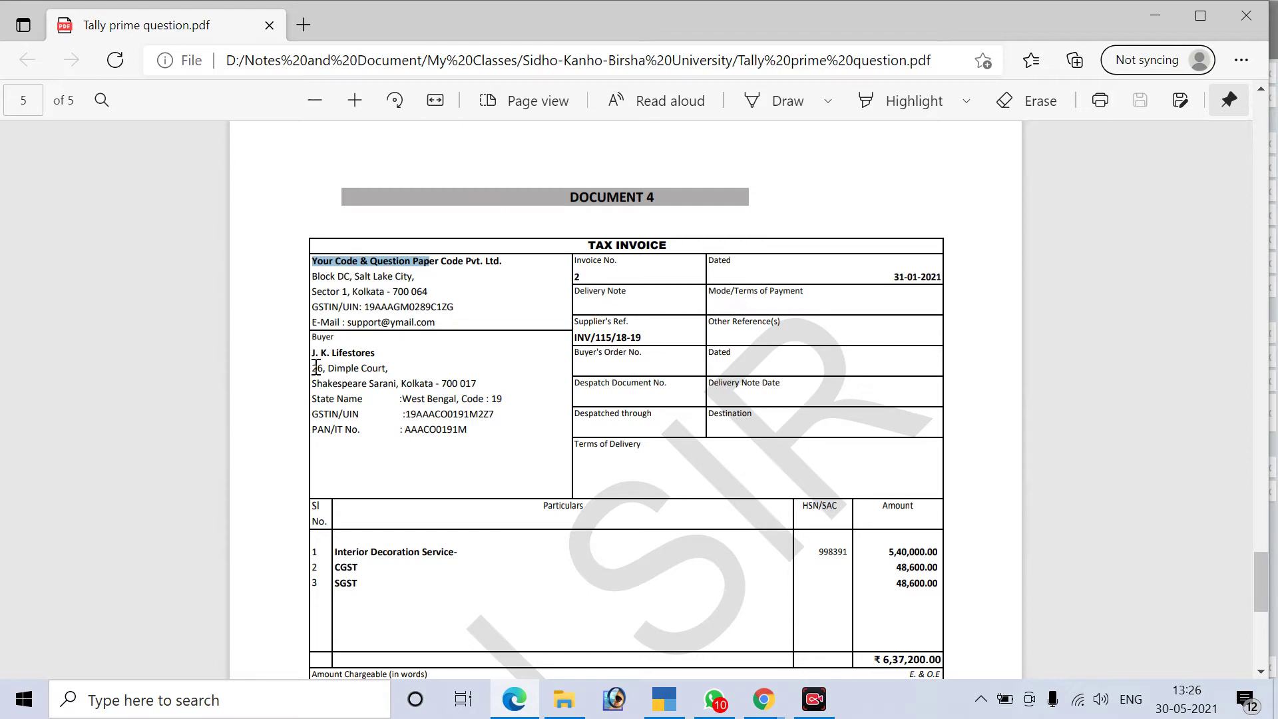
double_click(319, 343)
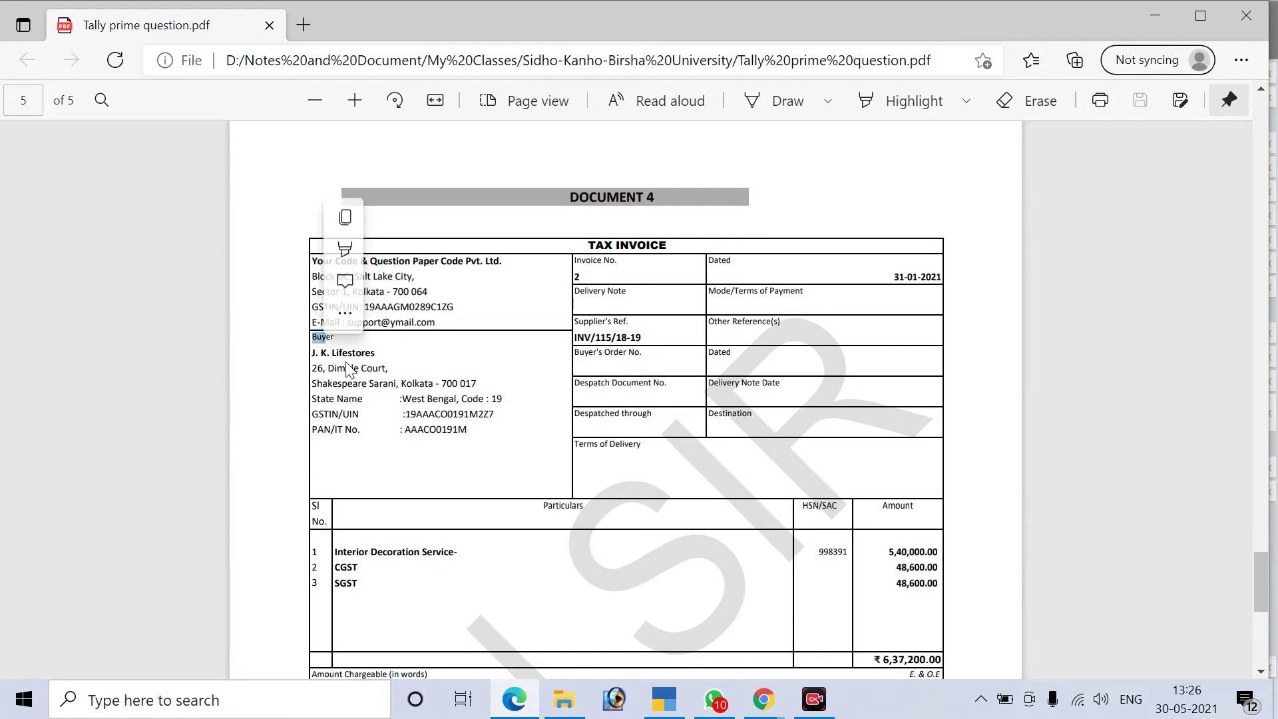
left_click_drag(372, 356, 377, 356)
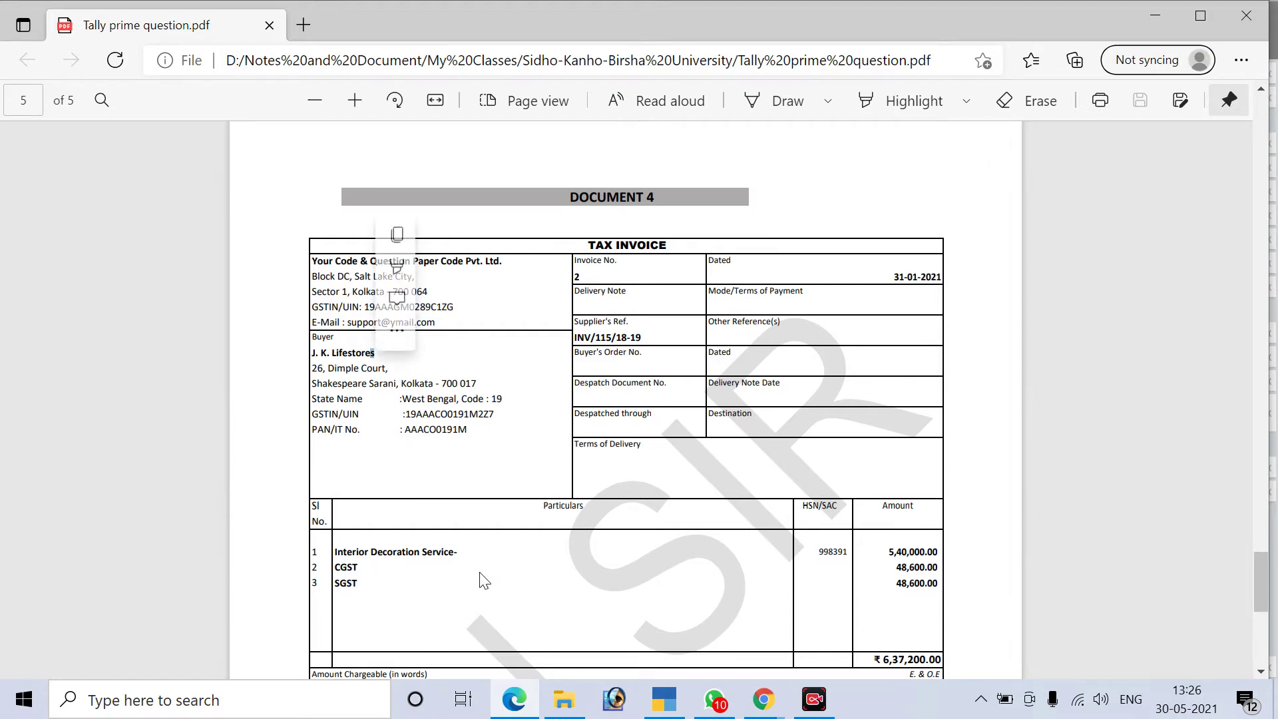
Mark the 5,40,000.00 service amount and the 6,37,200.00 invoice total
scroll(466, 559, "down", 3)
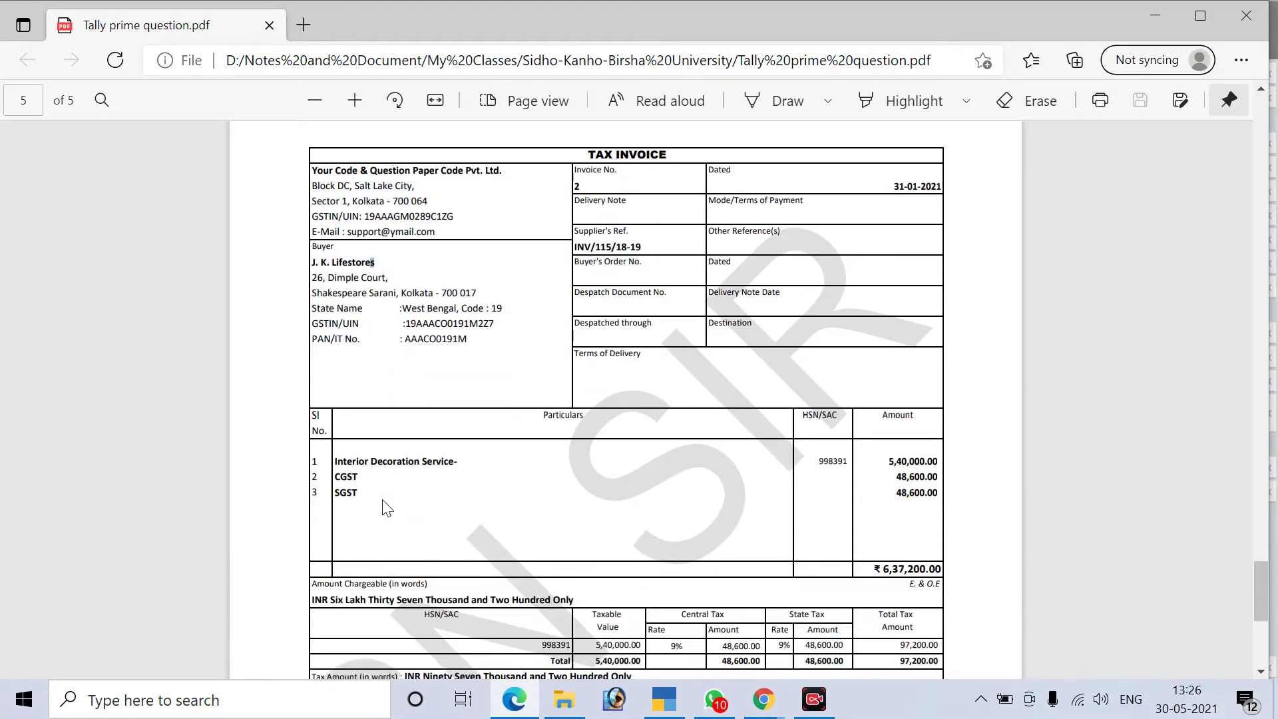
scroll(420, 471, "up", 4)
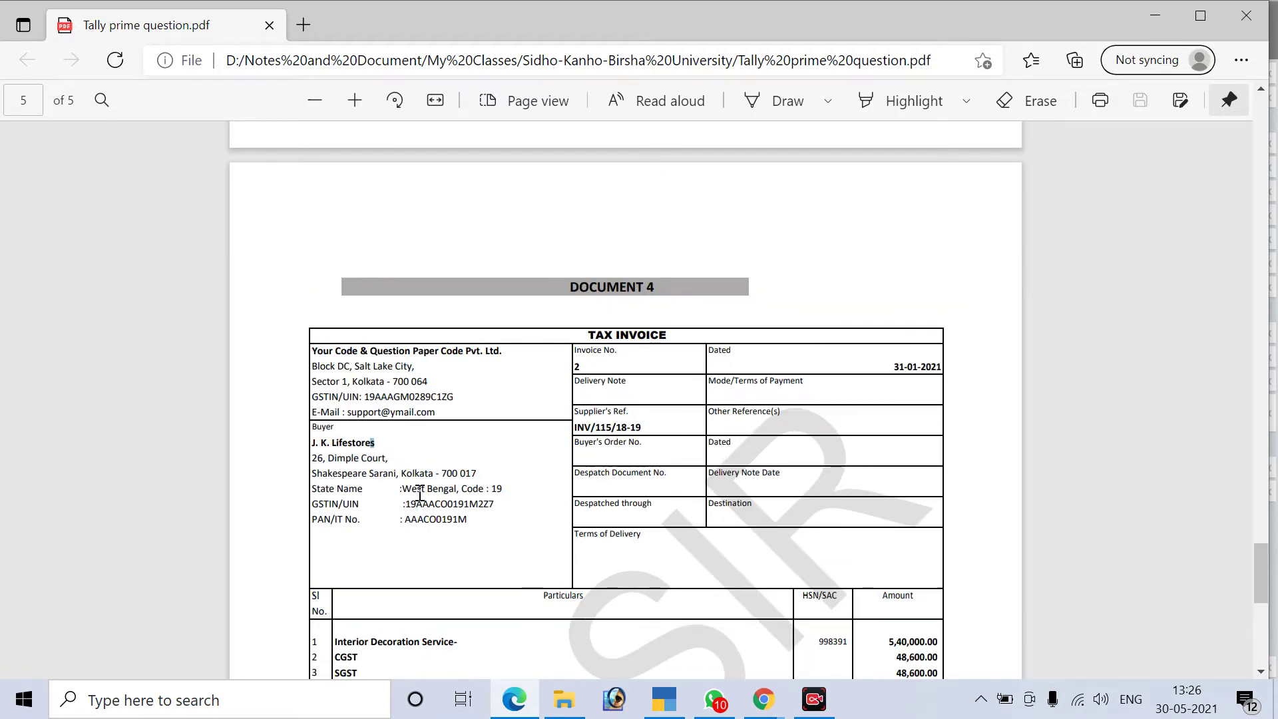
scroll(420, 496, "down", 3)
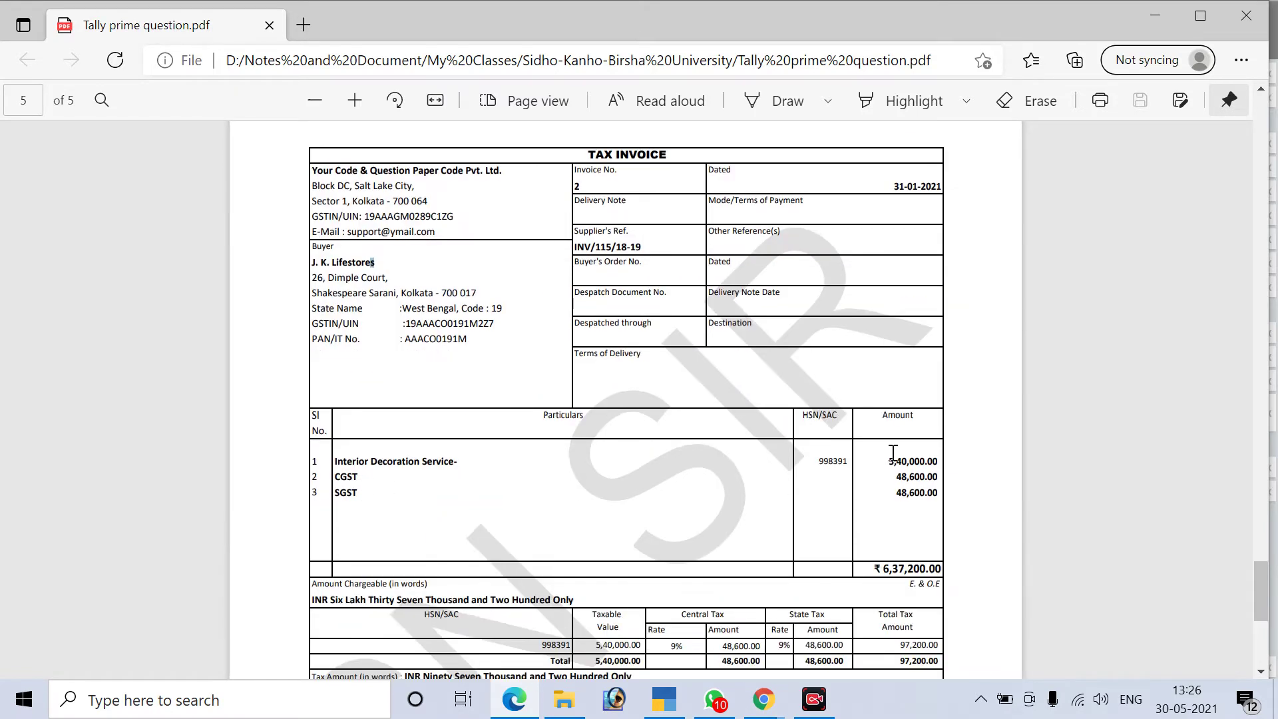
left_click_drag(887, 461, 937, 463)
scroll(892, 466, "down", 2)
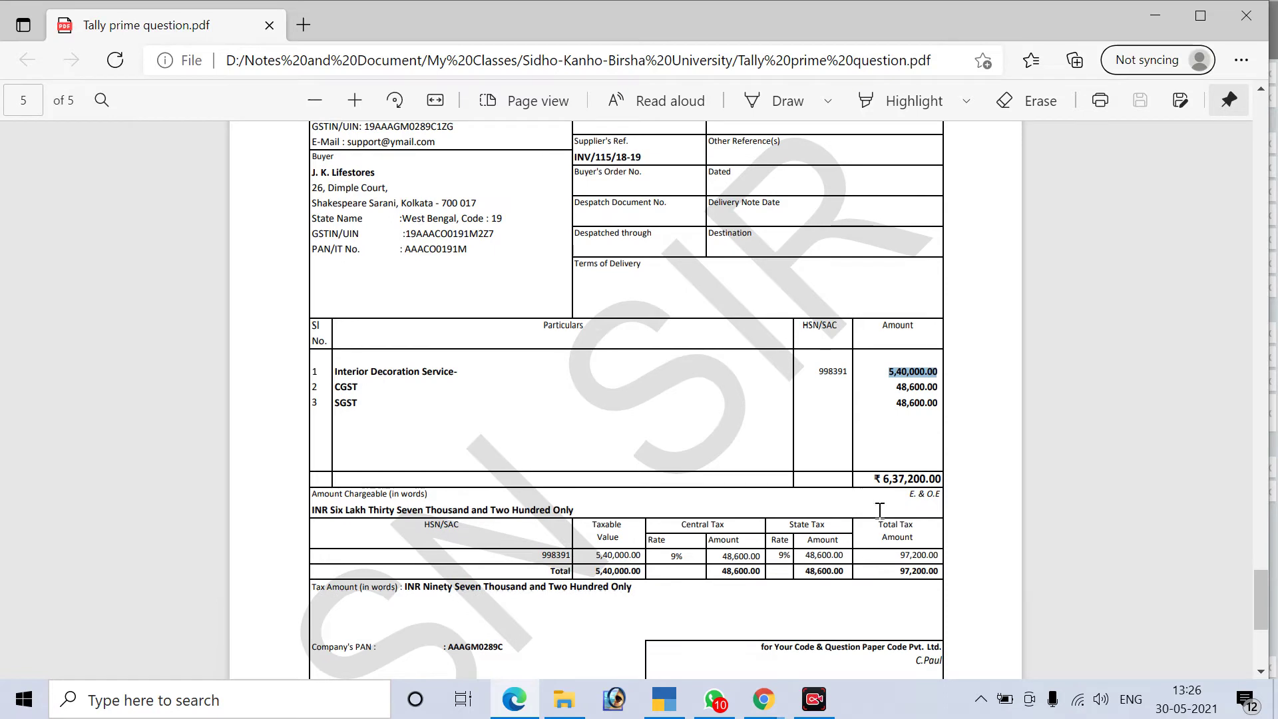
left_click_drag(884, 481, 941, 481)
scroll(677, 635, "up", 4)
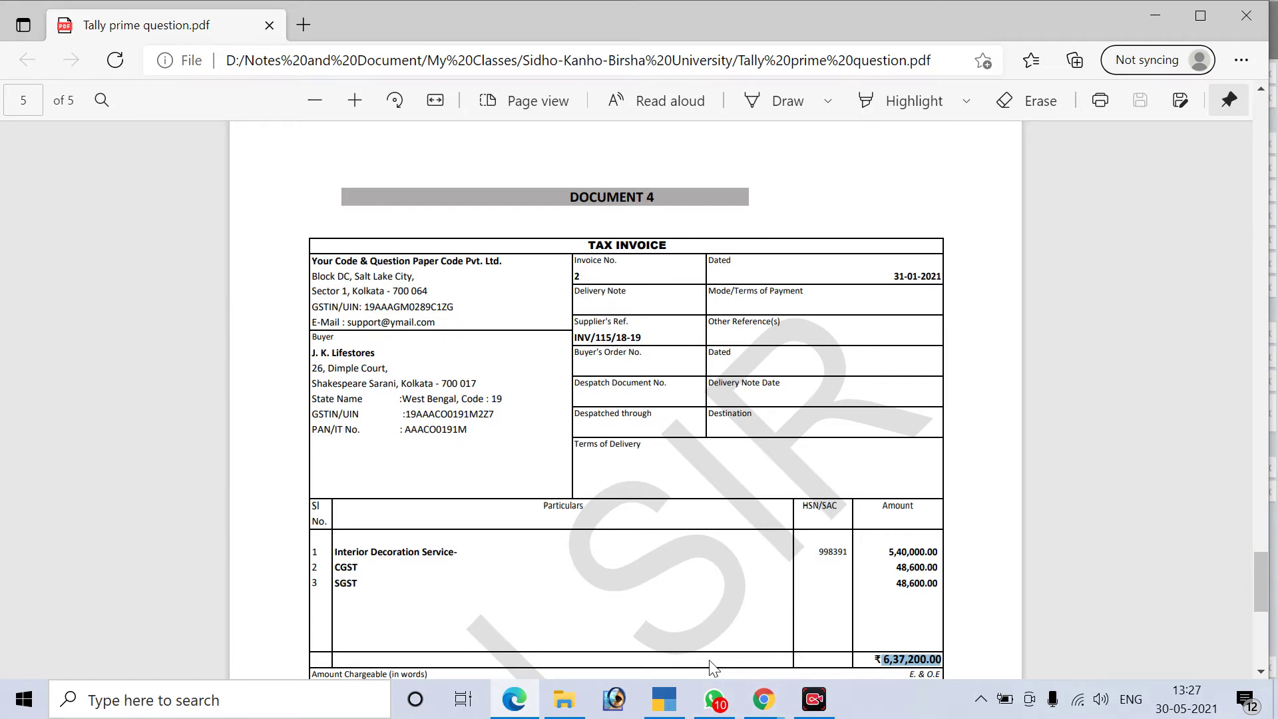
Compare the TallyPrime sales voucher with the Document 4 invoice, then return to the voucher
left_click(664, 698)
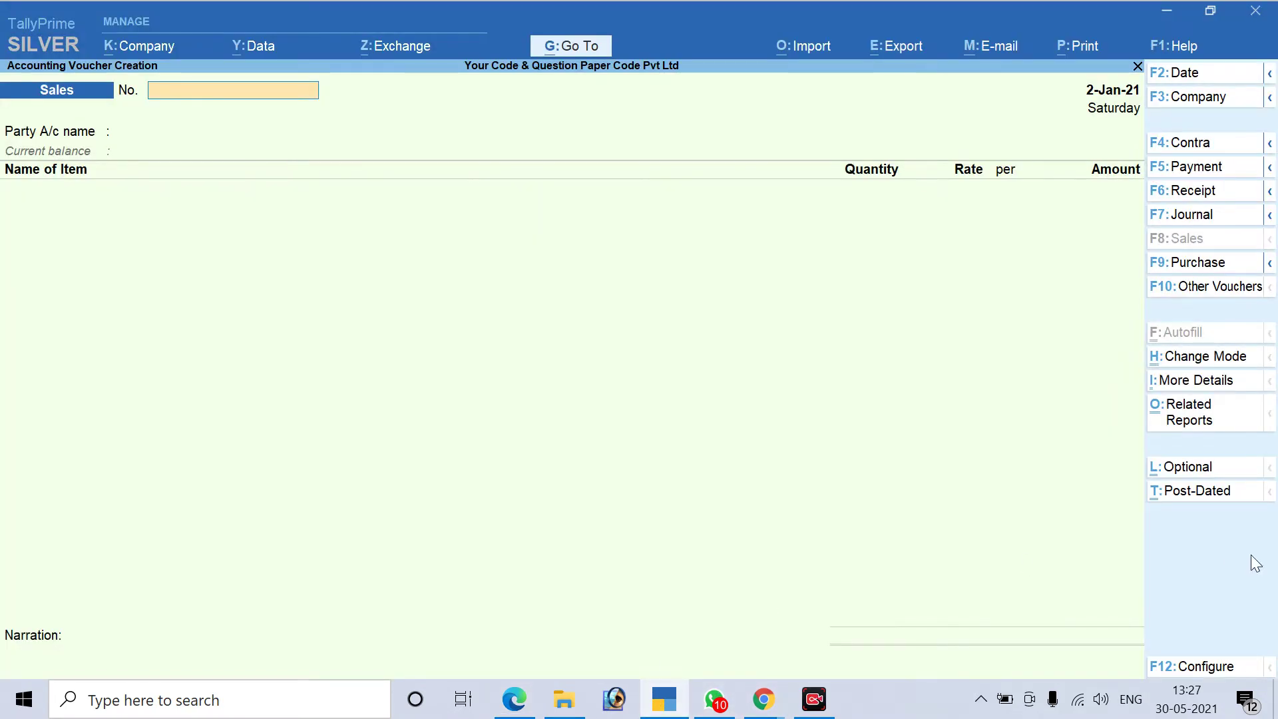
key("alt+Tab")
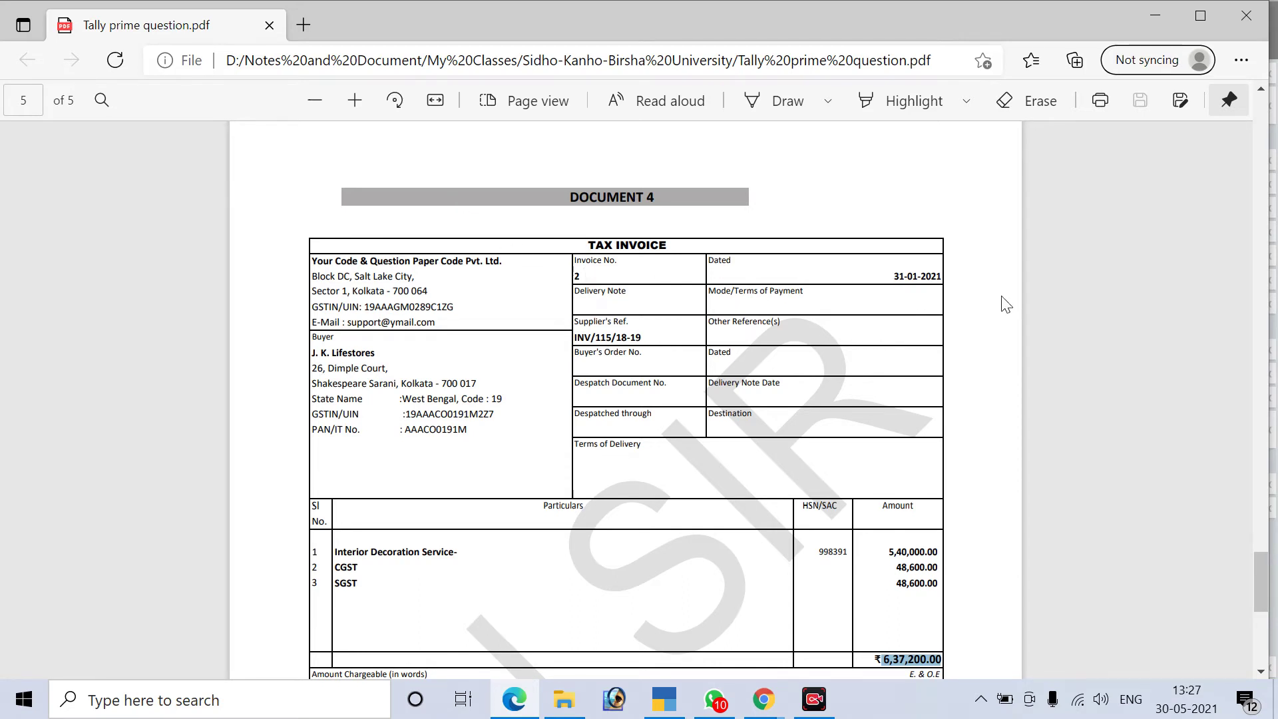
key("alt+Tab")
Date the sales voucher 31-1-21, keep voucher number 2, and bring the invoice back up
key("F2")
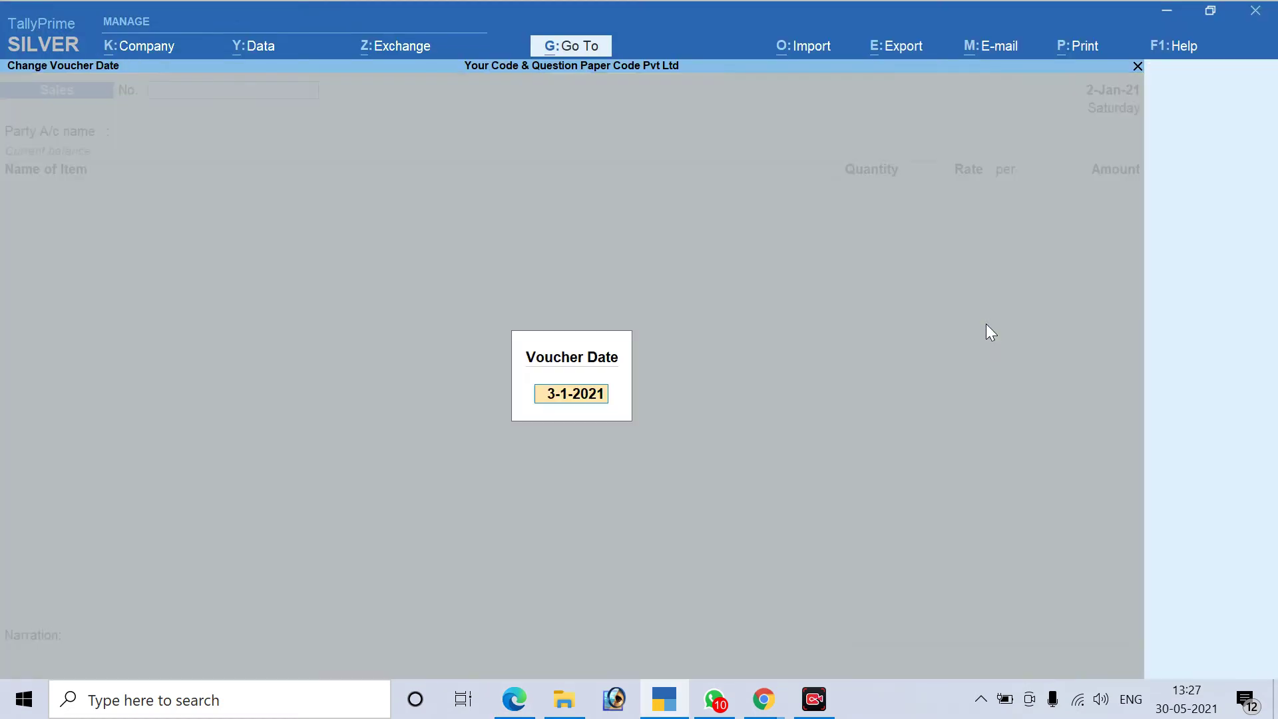
type("31.1.21")
key("Return")
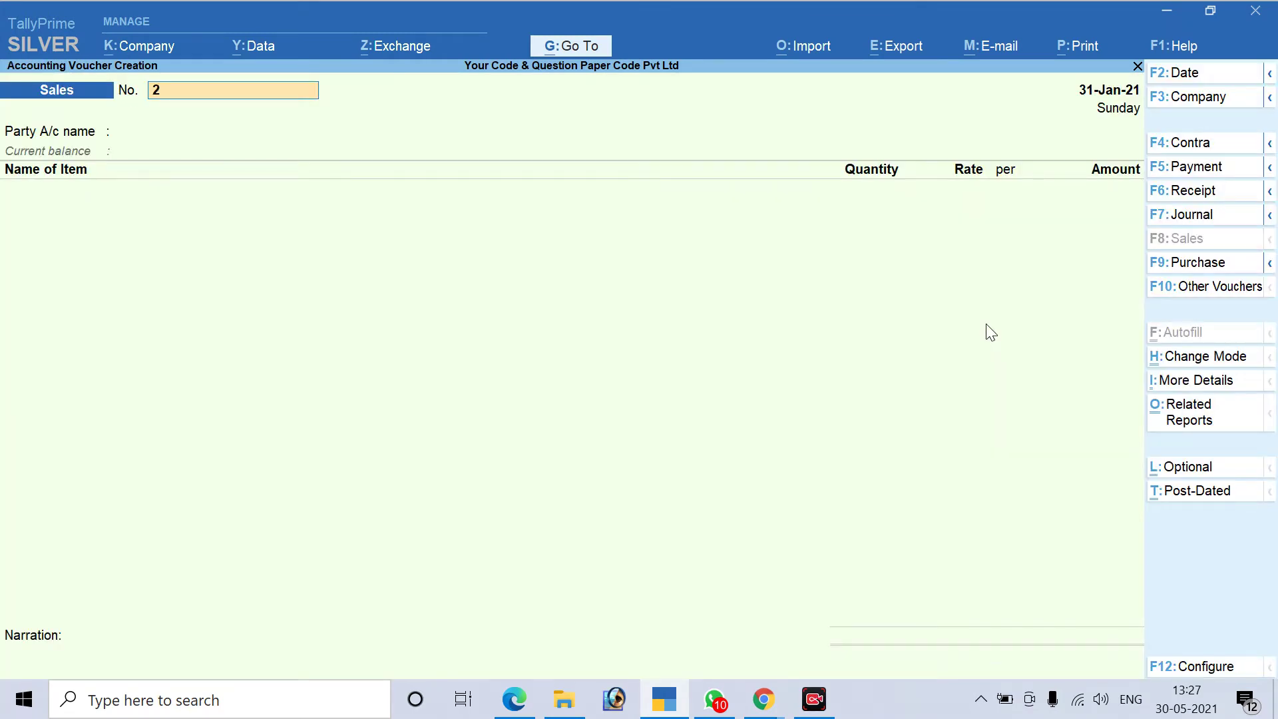
key("Return")
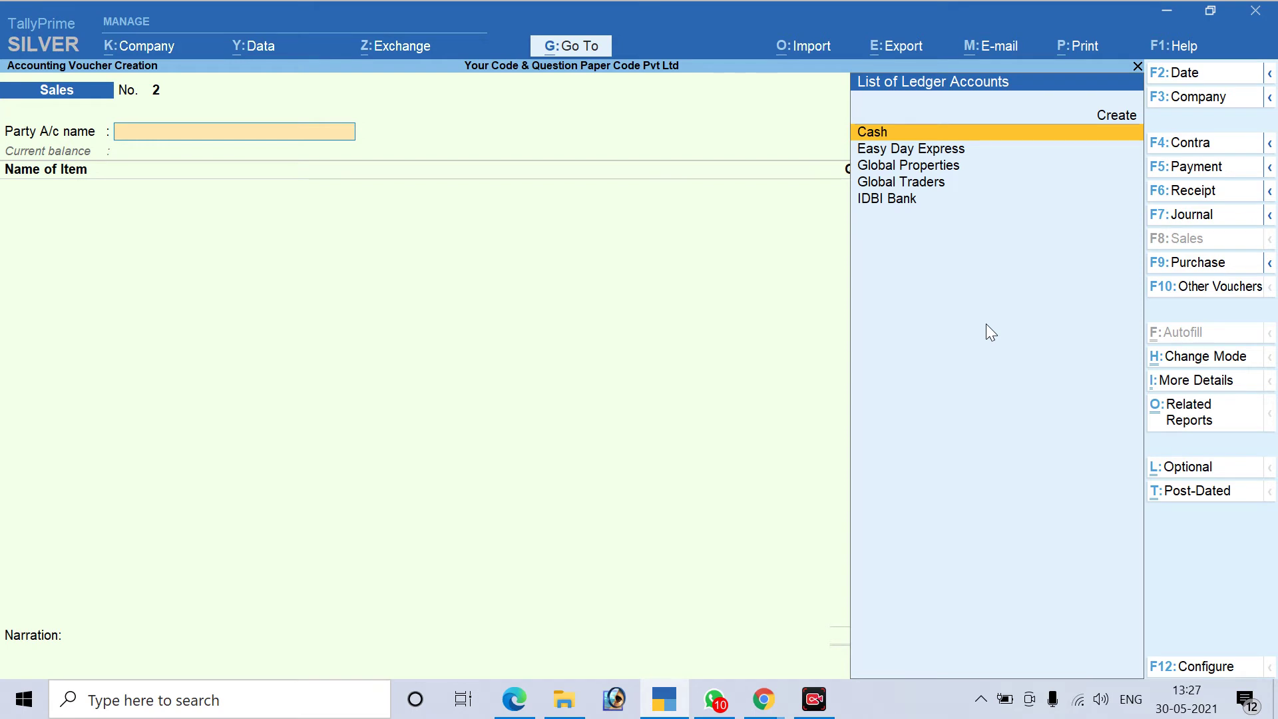
key("alt+Tab")
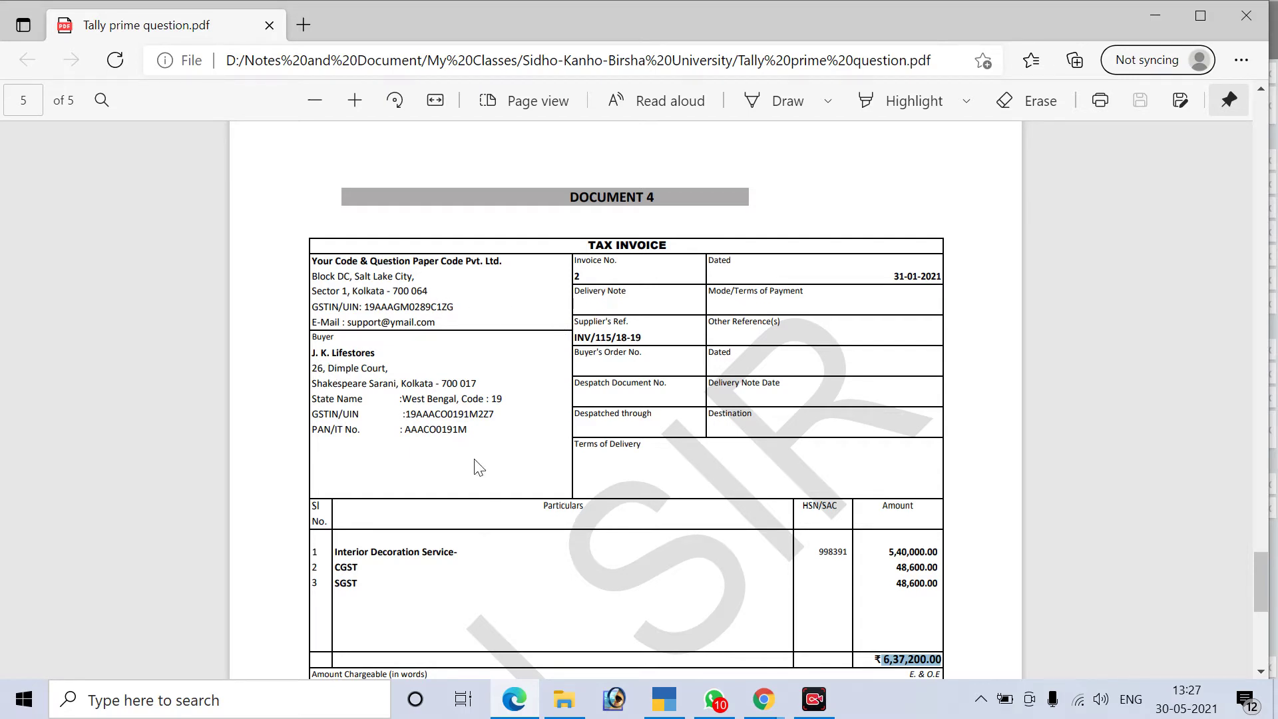
Select the buyer's name, J. K. Lifestores, on the Document 4 invoice
left_click(375, 351)
left_click_drag(375, 351, 311, 353)
key("ctrl+c")
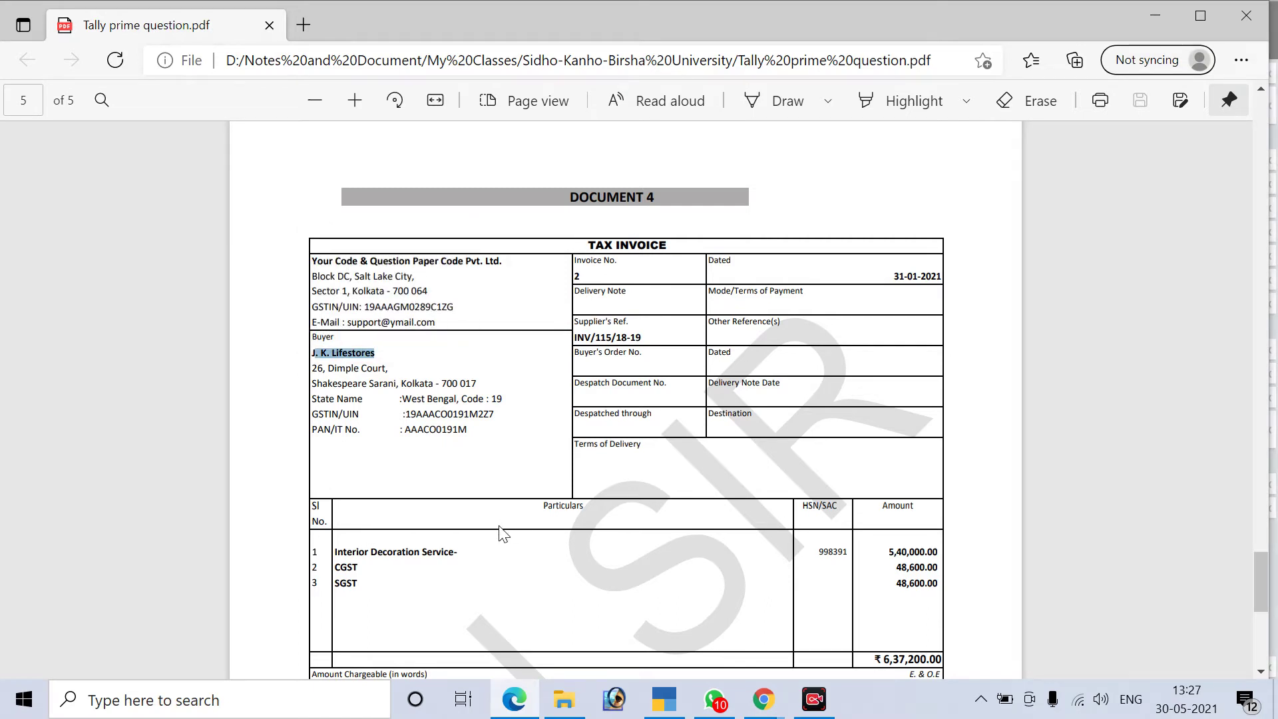
key("alt+Tab")
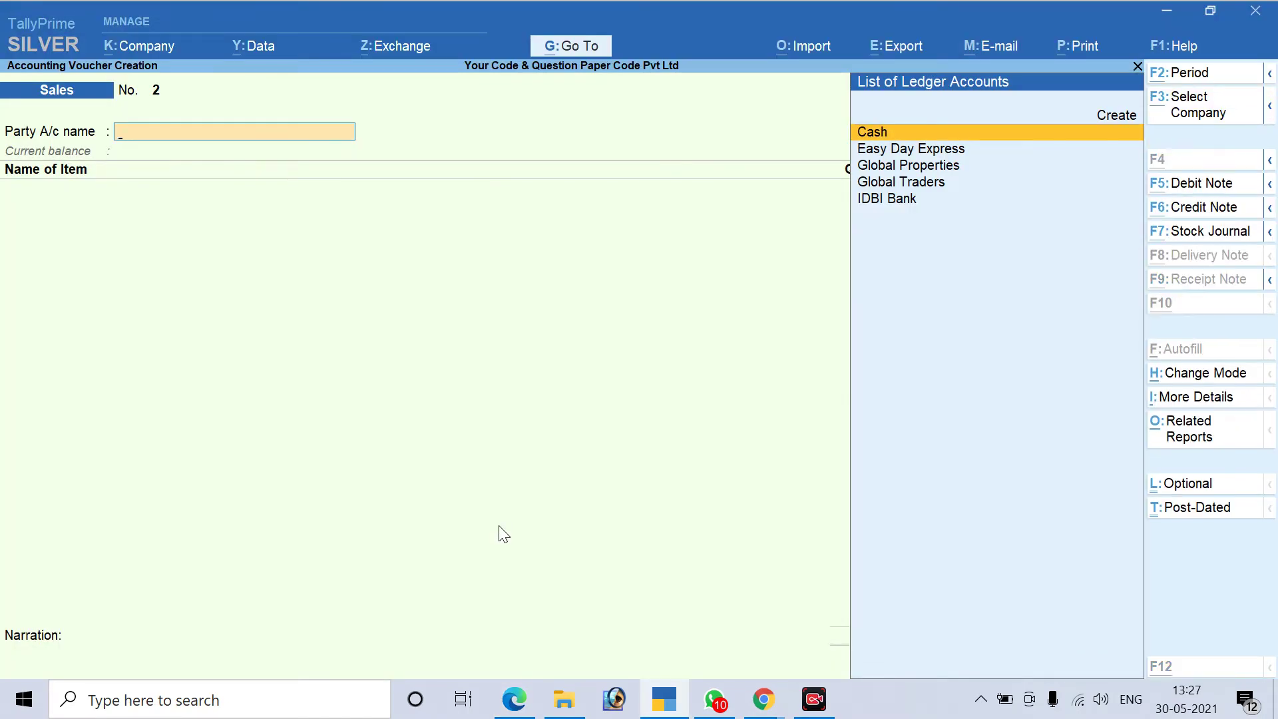
Create a new party ledger named J. K. Lifestores under Sundry Debtors
key("alt+c")
key("ctrl+v")
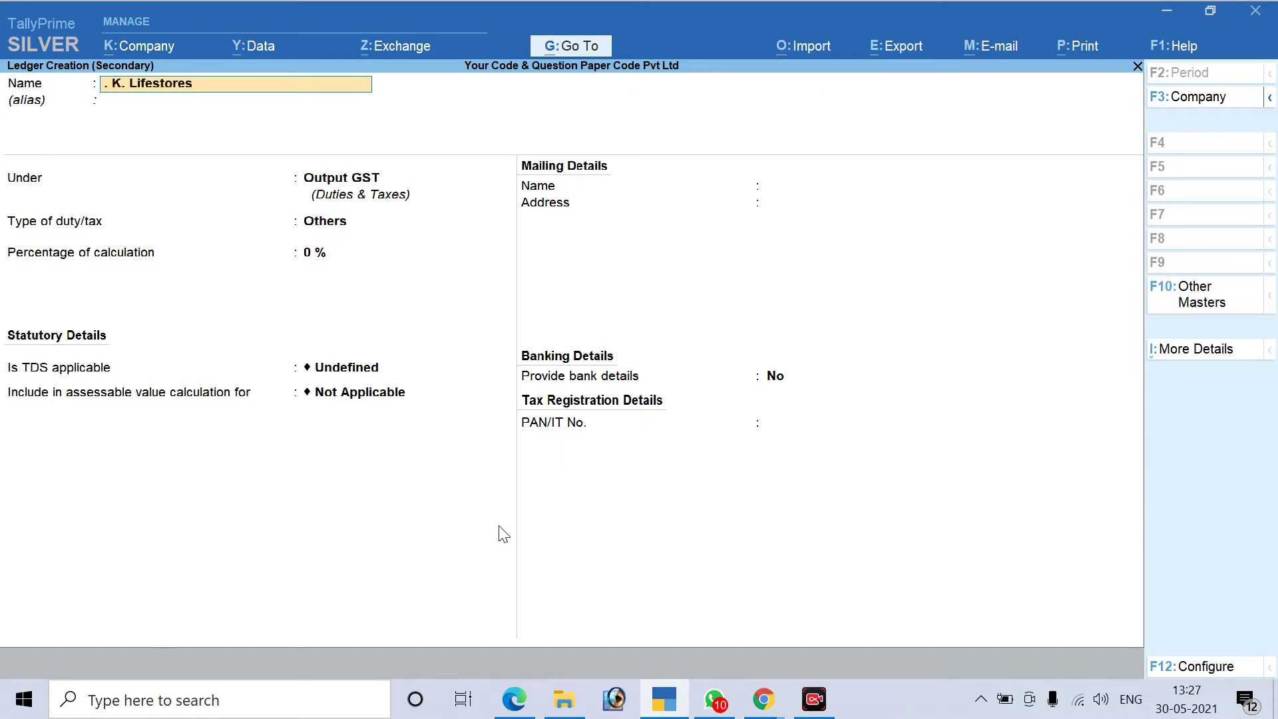
type("J")
key("Return")
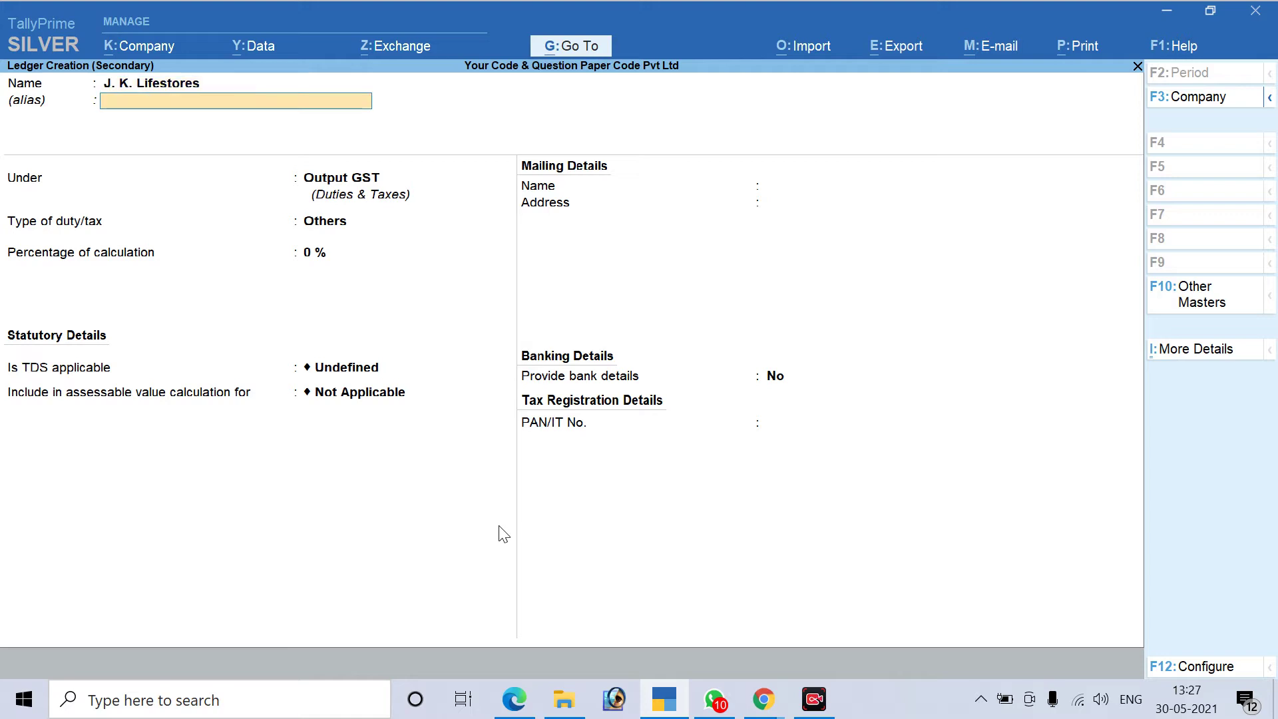
key("Return")
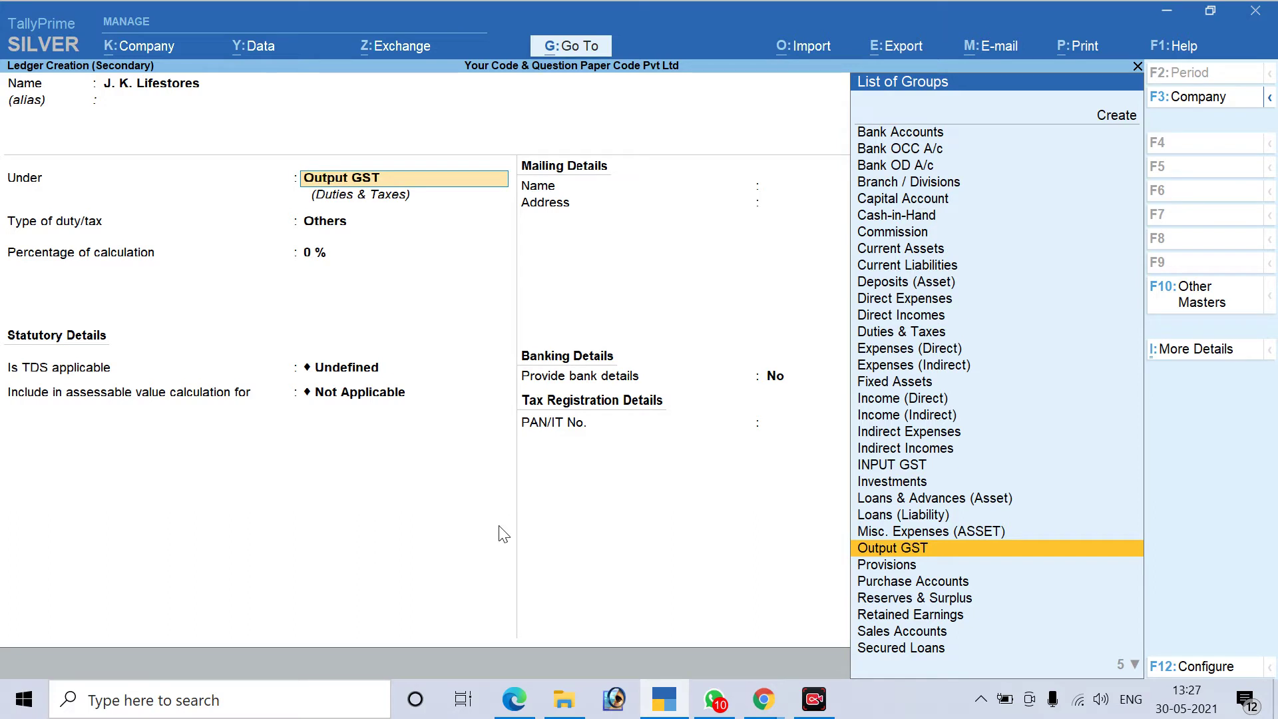
type("Su")
key("Down")
key("Down")
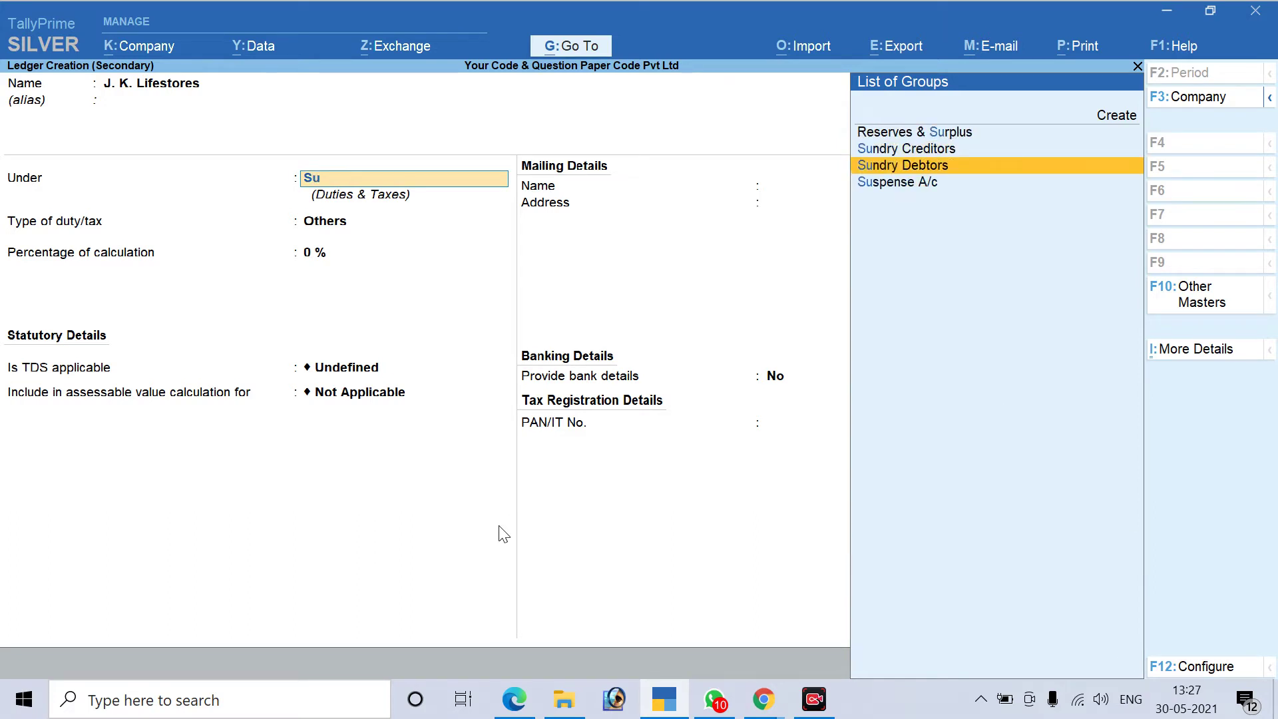
key("Return")
key("Return")
key("Return")
key("Return")
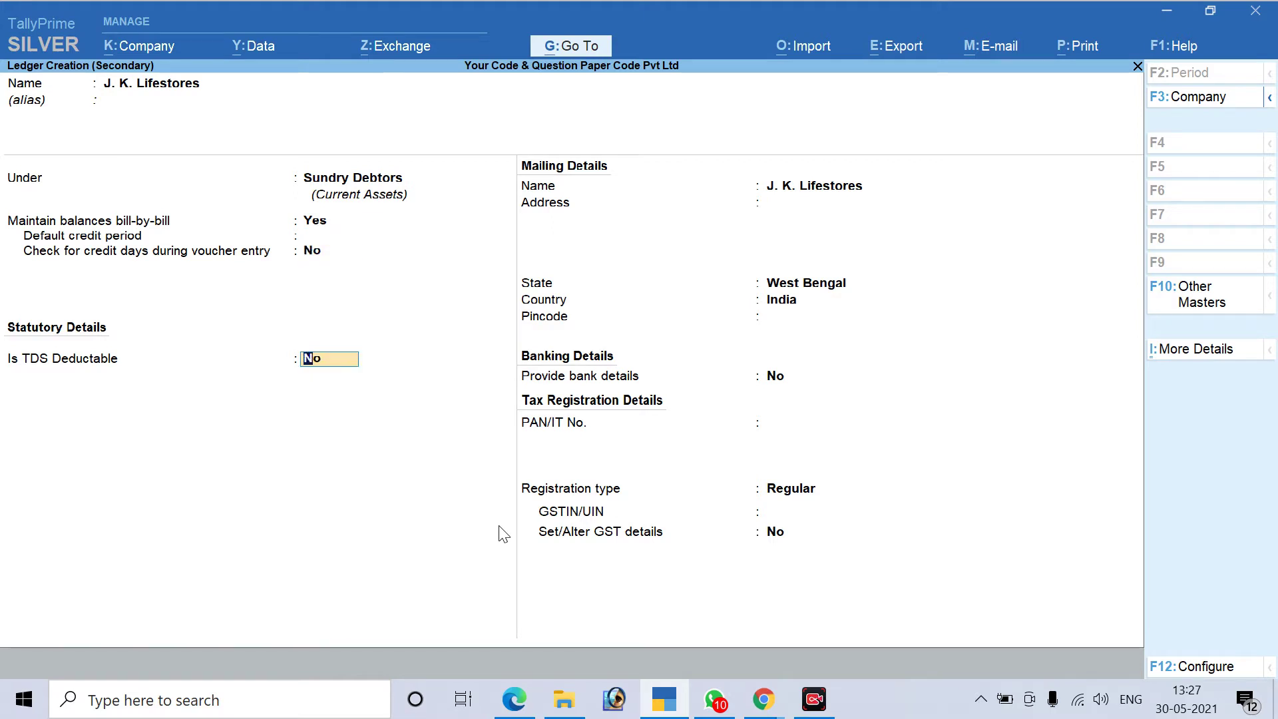
key("Return")
key("Return")
key("Return")
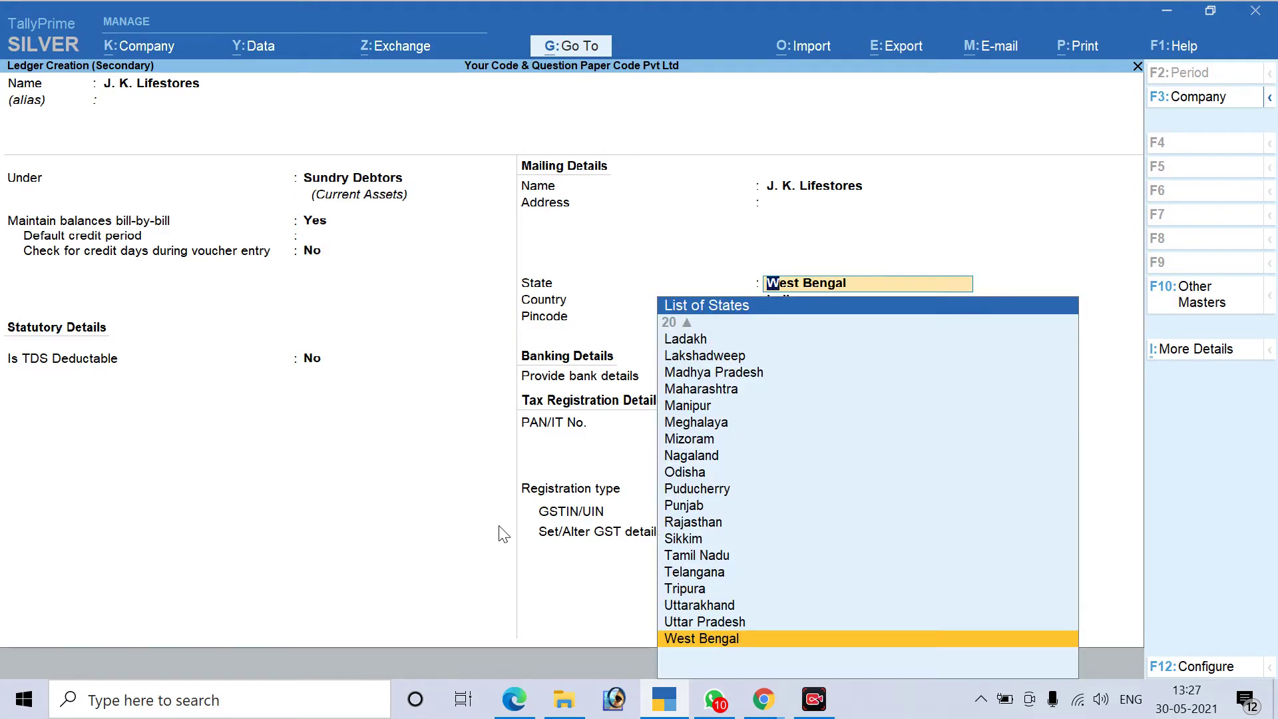
key("Return")
key("Return")
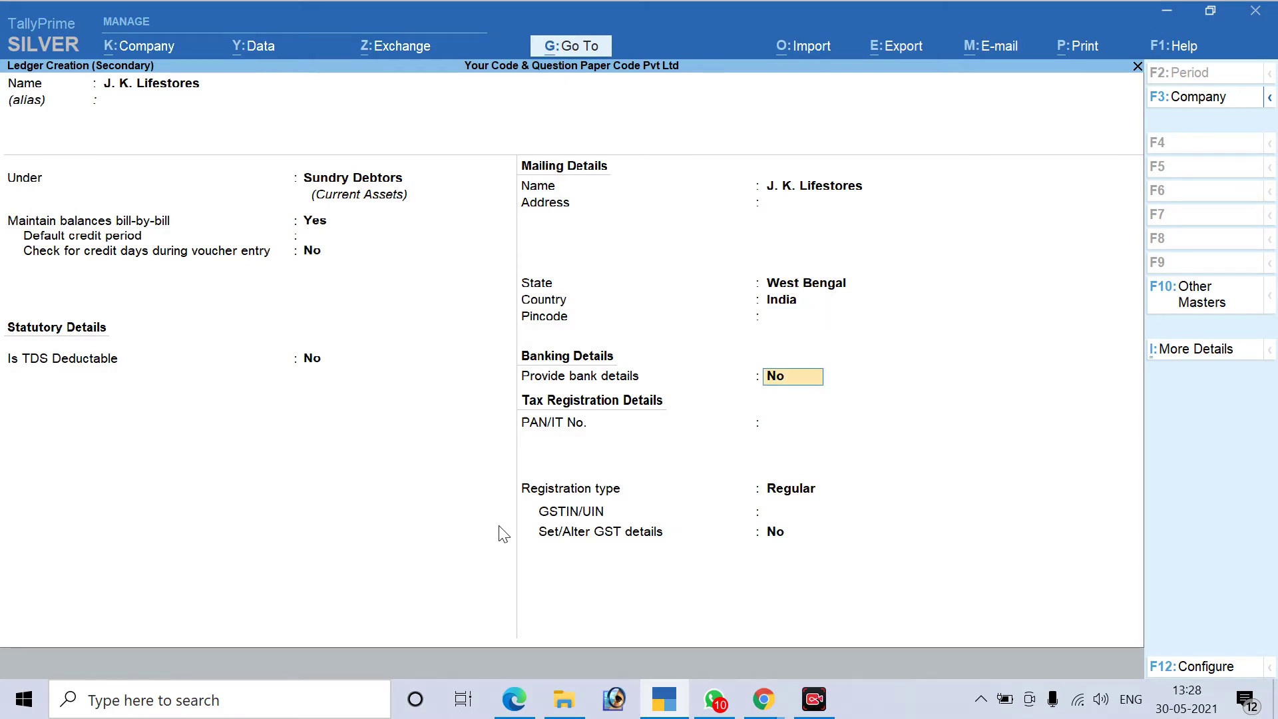
key("BackSpace")
key("BackSpace")
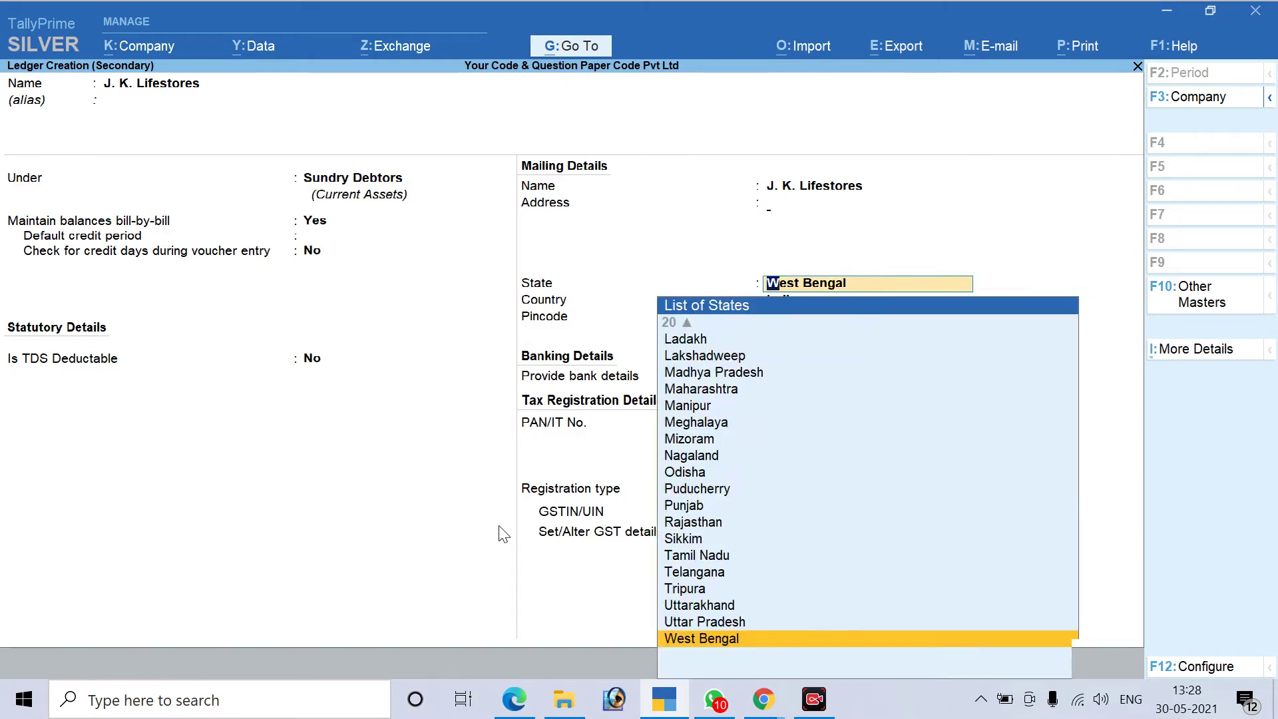
key("BackSpace")
key("alt+Tab")
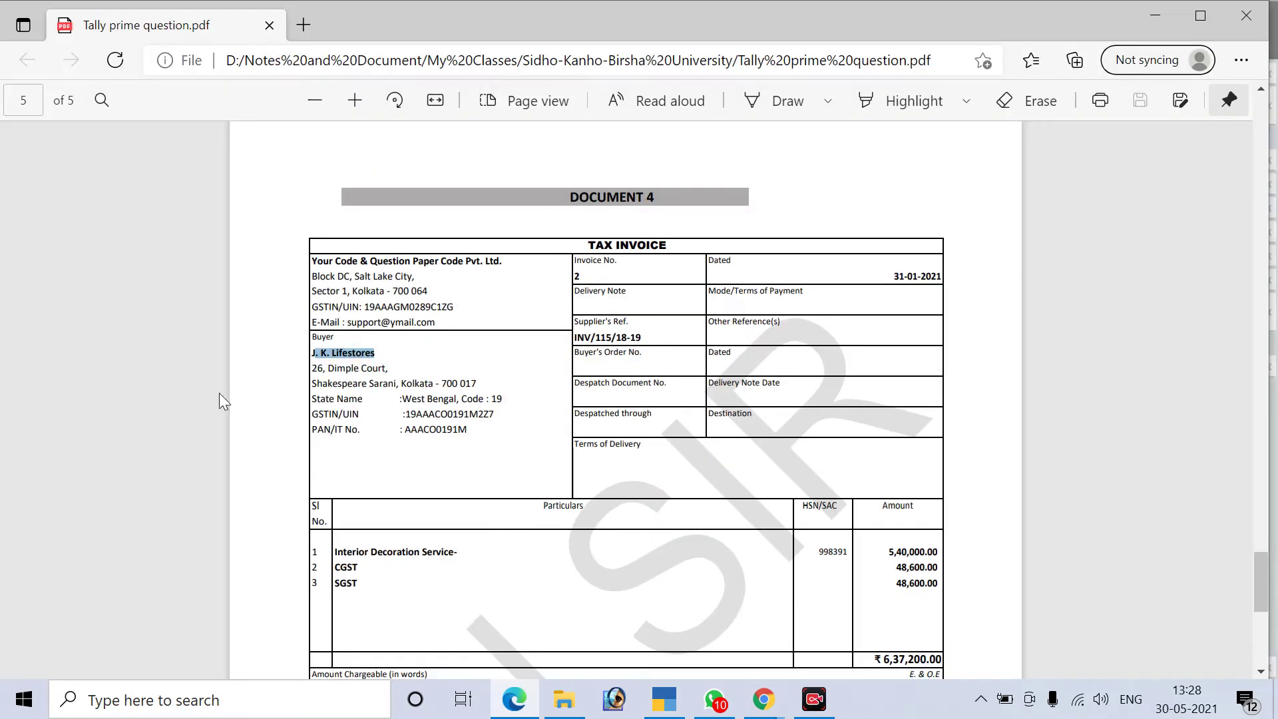
left_click_drag(313, 368, 388, 374)
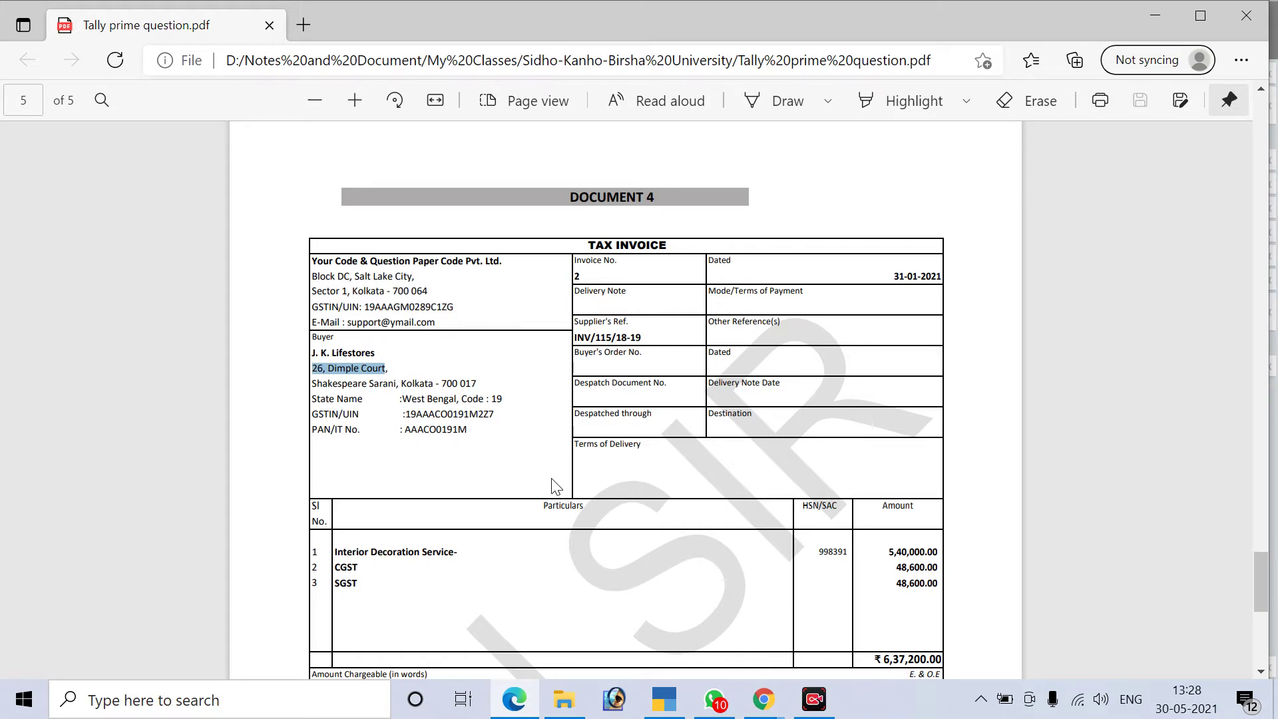
key("ctrl+c")
key("alt+Tab")
key("ctrl+alt+v")
key("Return")
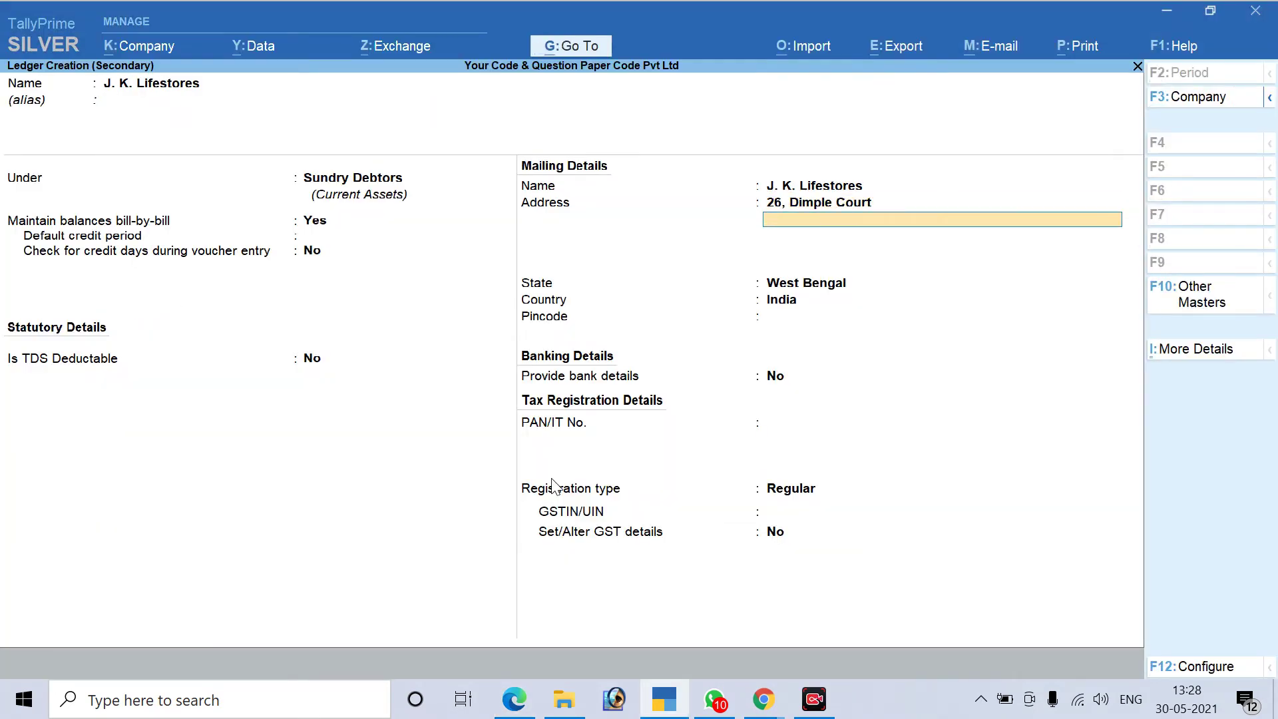
Add 'Shakespeare Sarani, Kolkata' as the second address line and keep state West Bengal
key("alt+Tab")
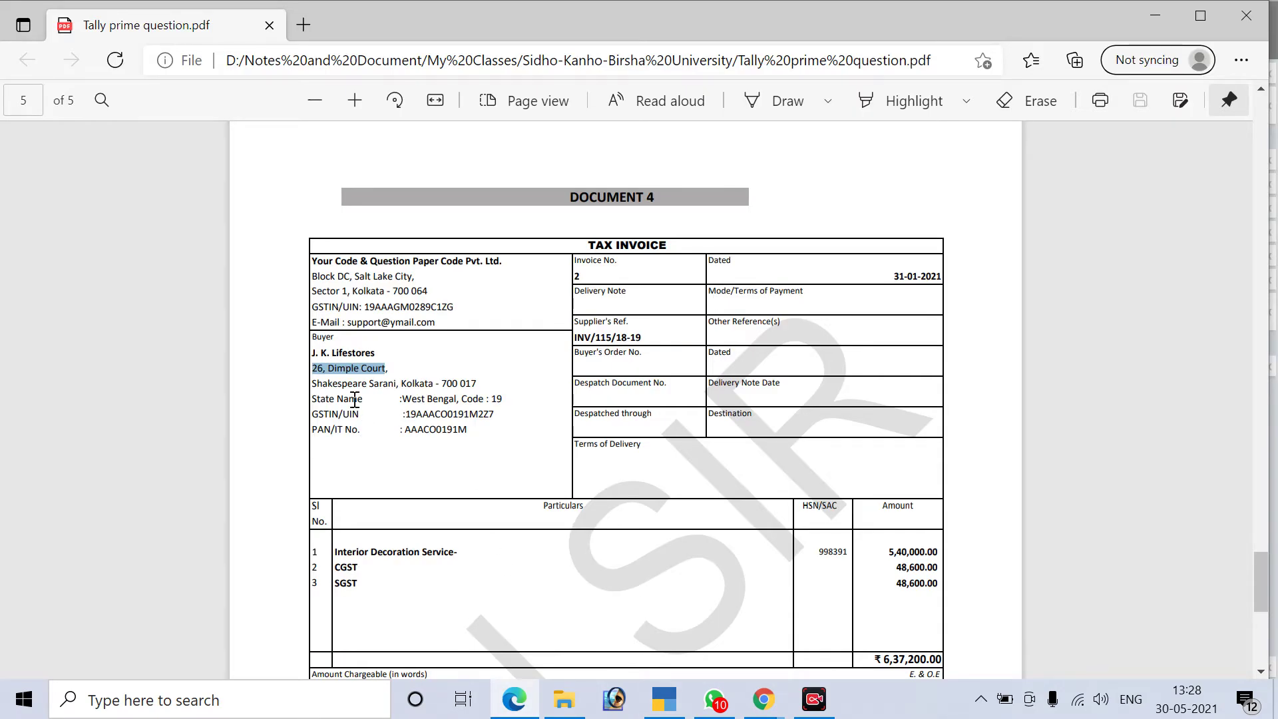
left_click_drag(316, 386, 433, 388)
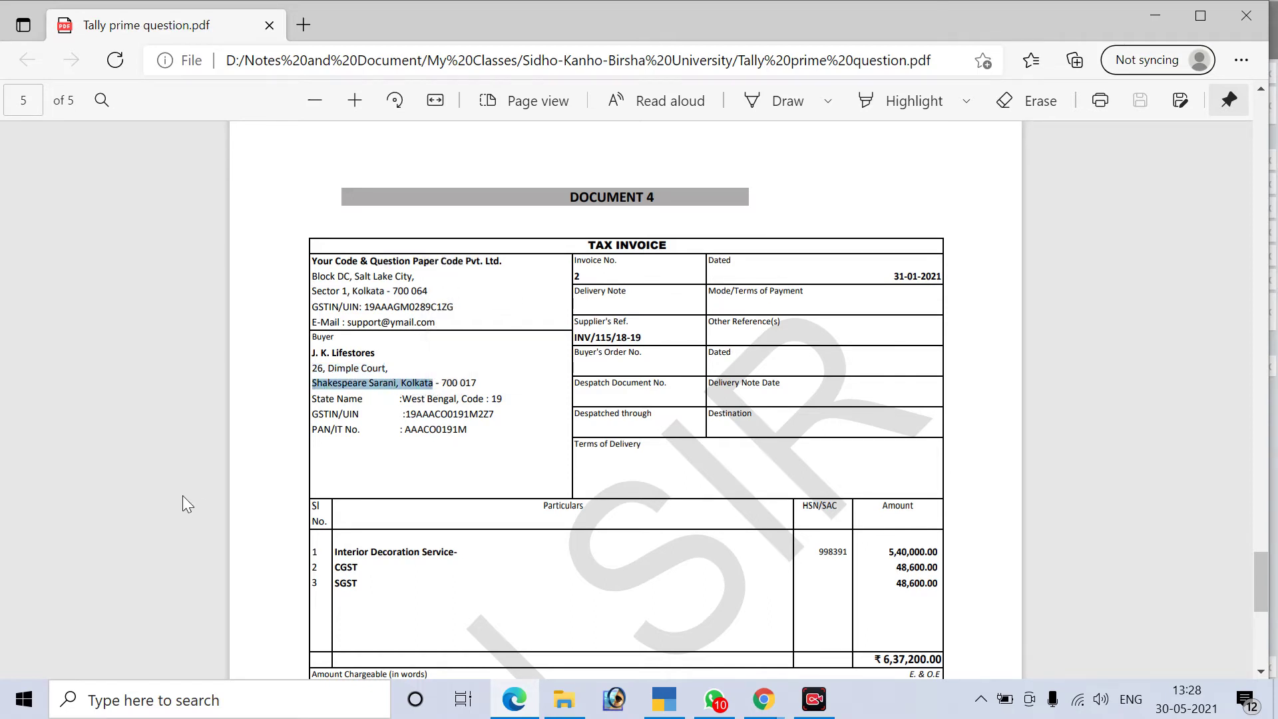
key("alt+Tab")
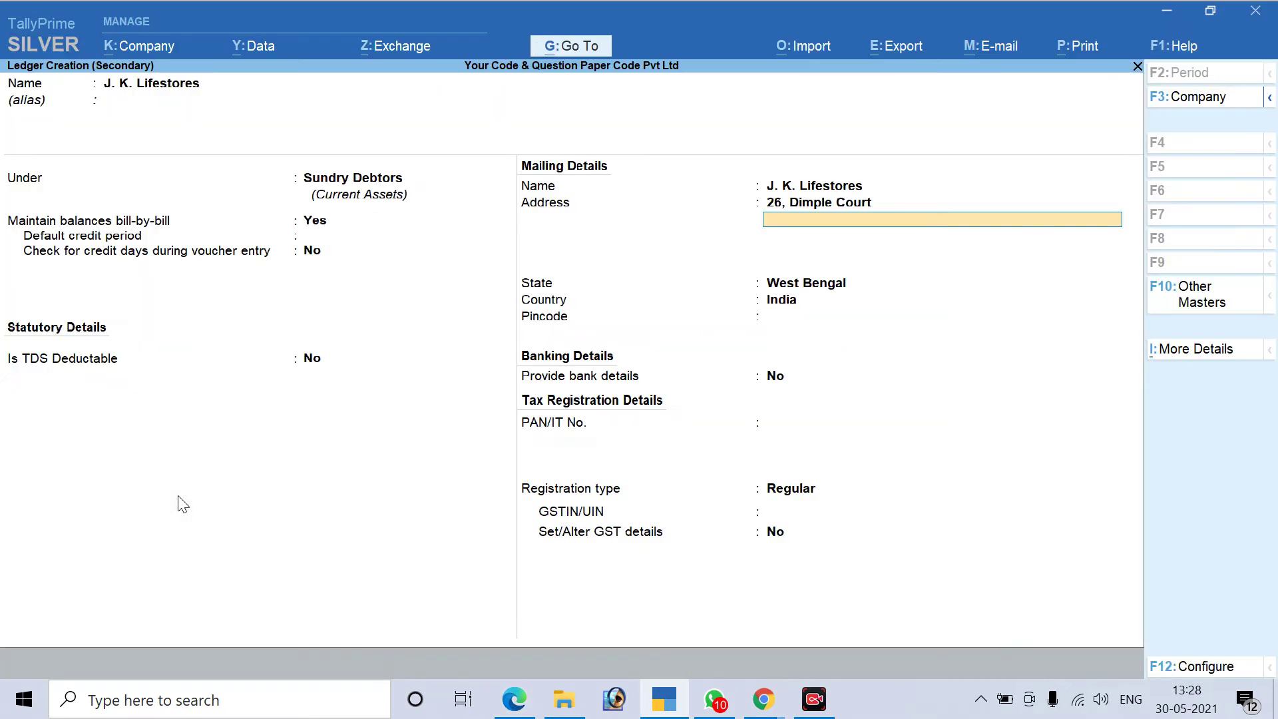
key("ctrl+alt+v")
key("Return")
key("Return")
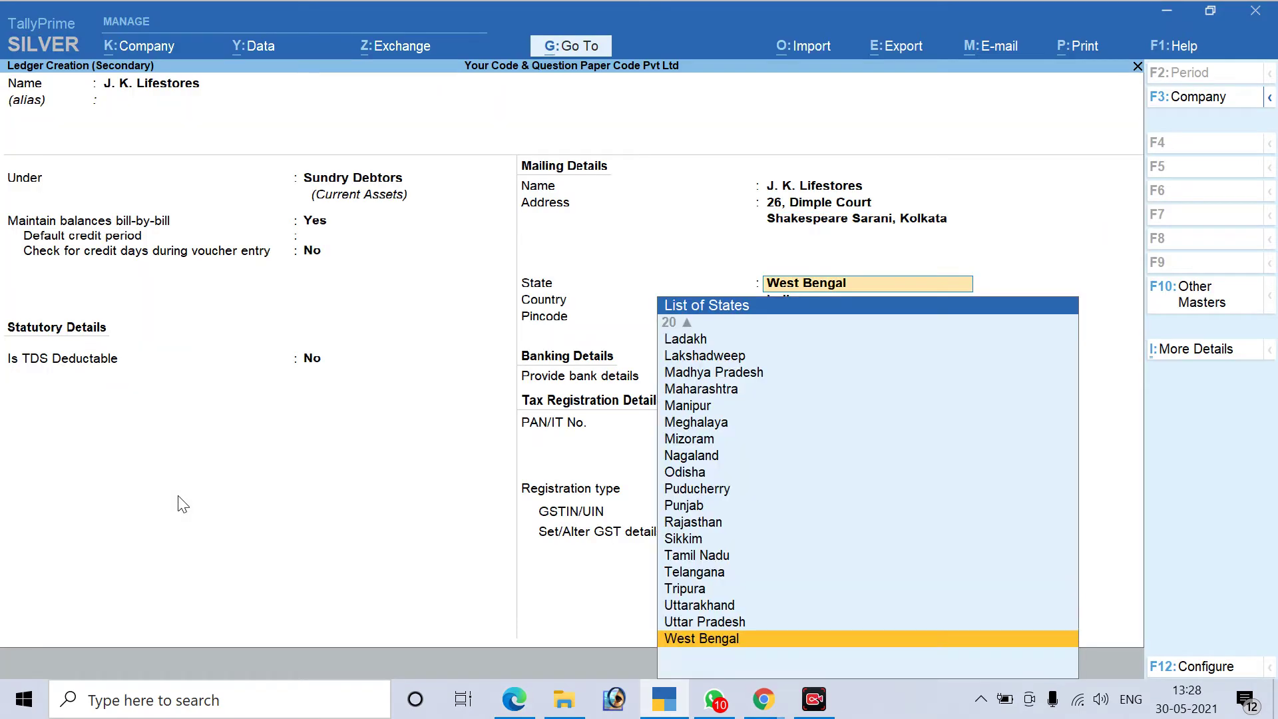
key("Return")
Enter pincode 700017, skip bank details, and keep registration type Regular
key("alt+Tab")
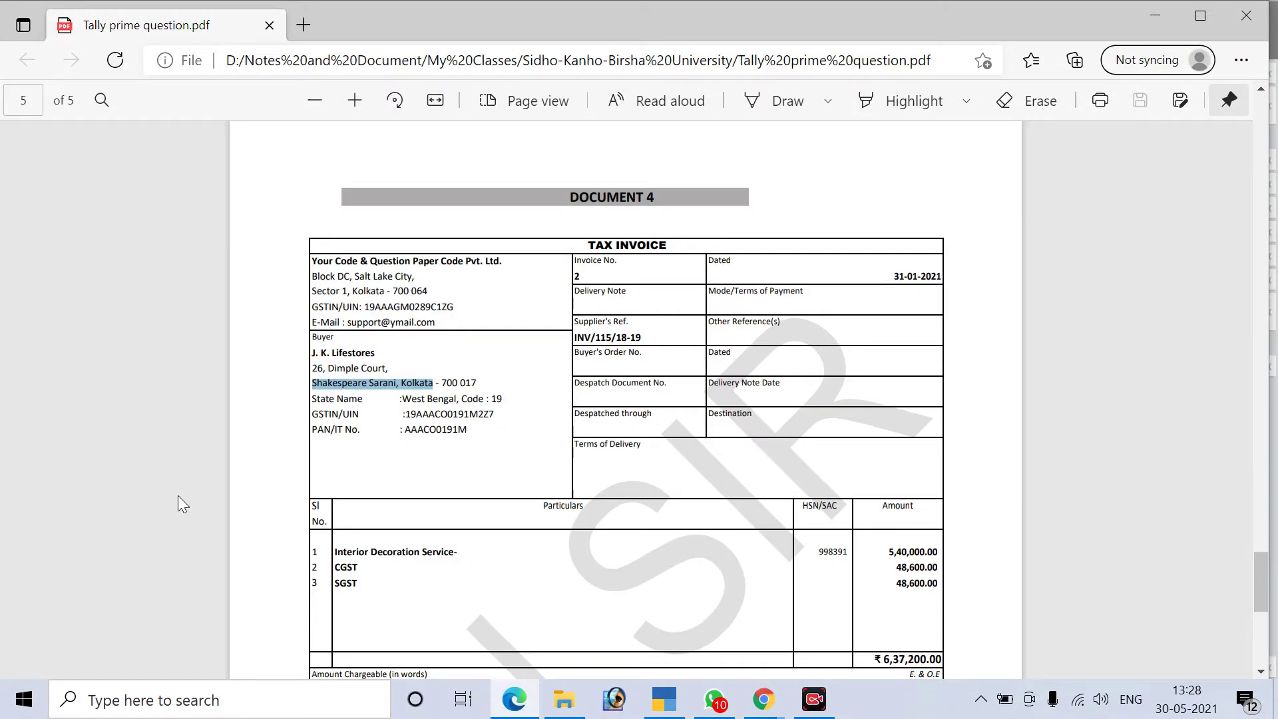
key("alt+Tab")
type("700017")
key("Return")
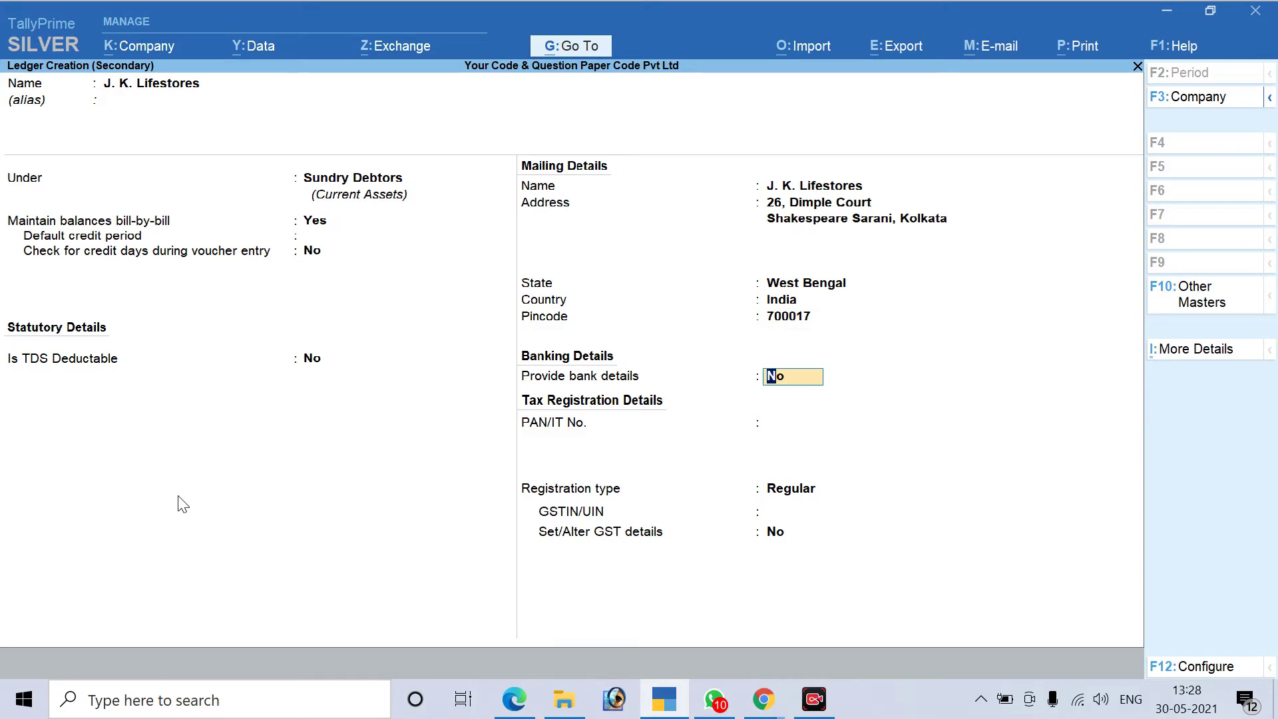
key("Return")
key("Return")
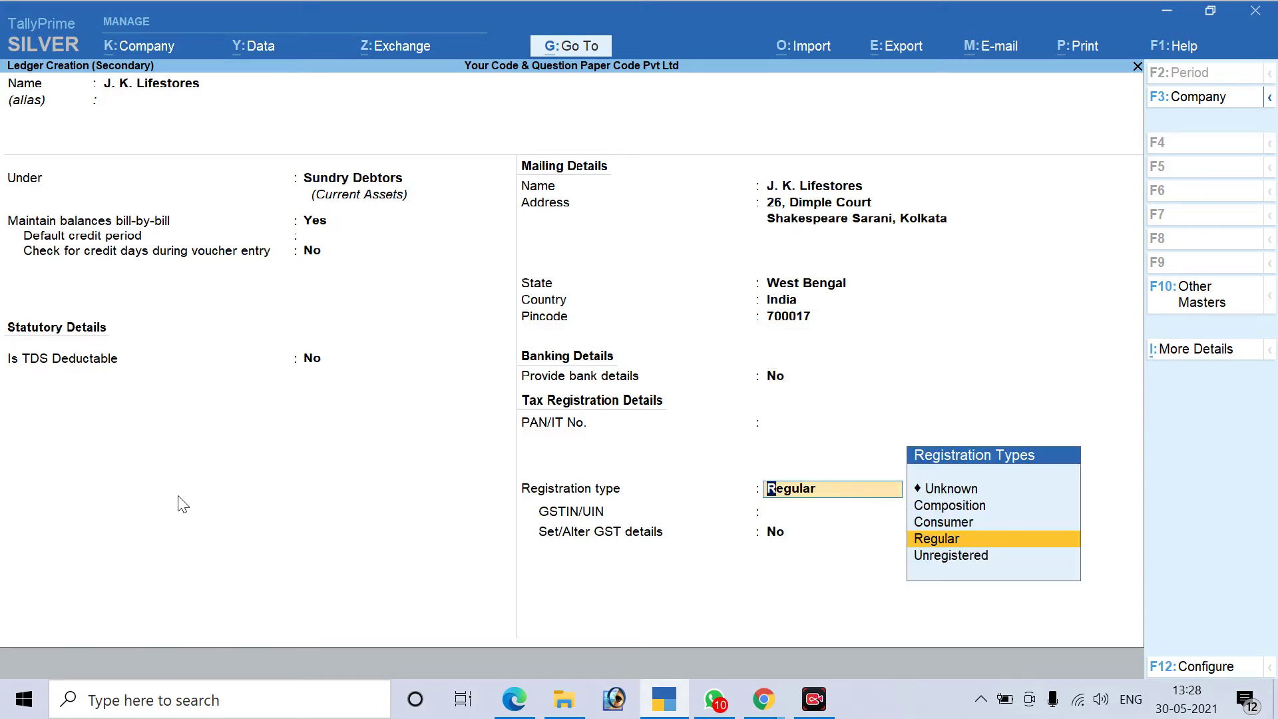
key("Return")
key("alt+Tab")
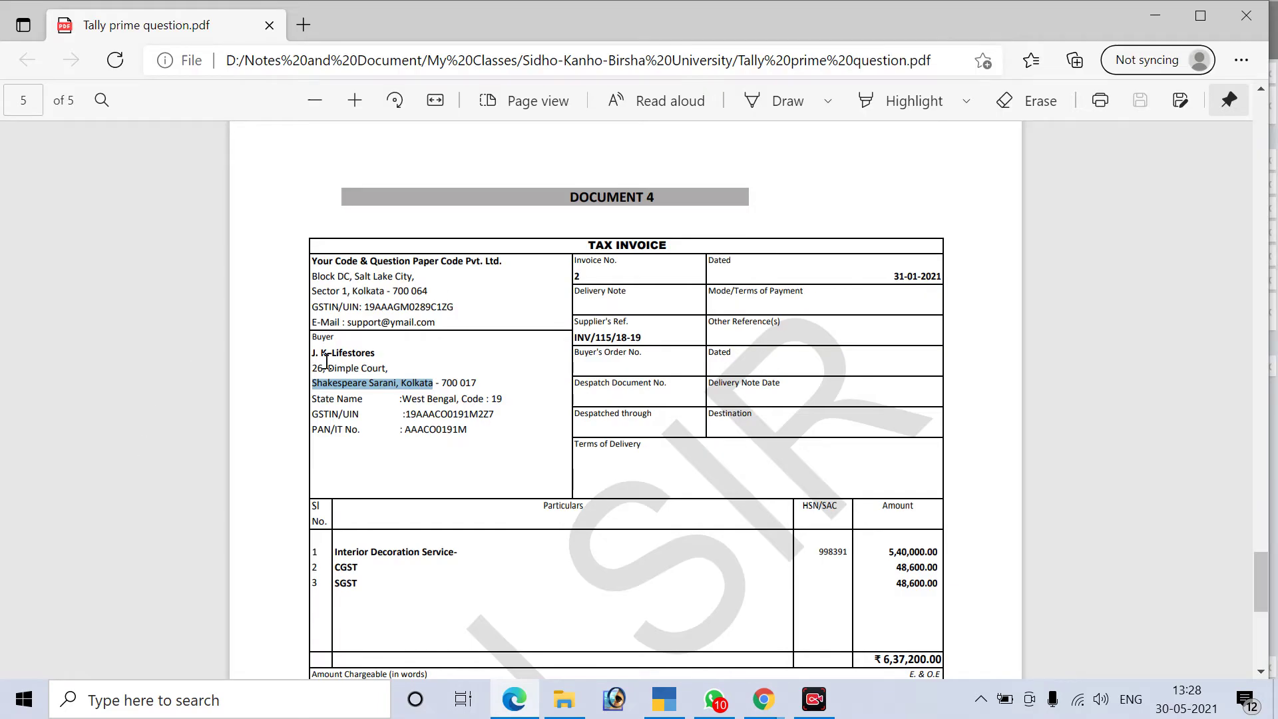
Copy the buyer's GSTIN from the invoice into the ledger's GSTIN/UIN field
left_click_drag(408, 419, 482, 418)
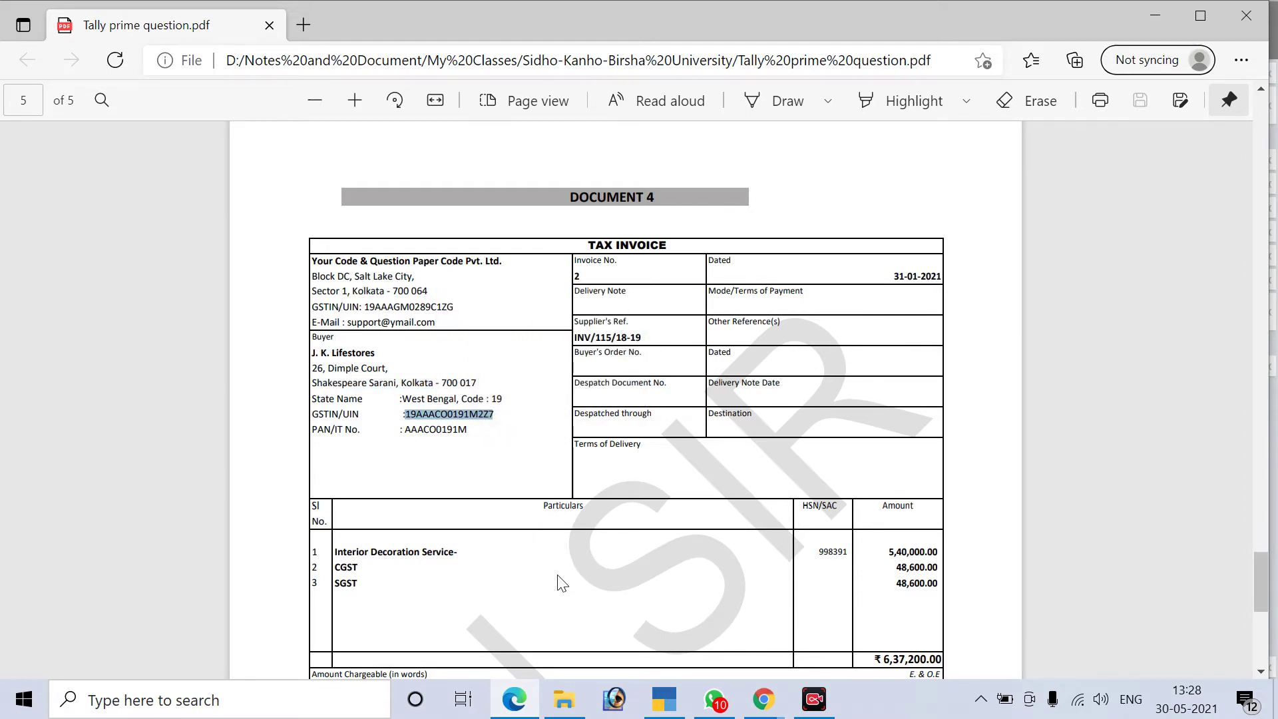
key("alt+Tab")
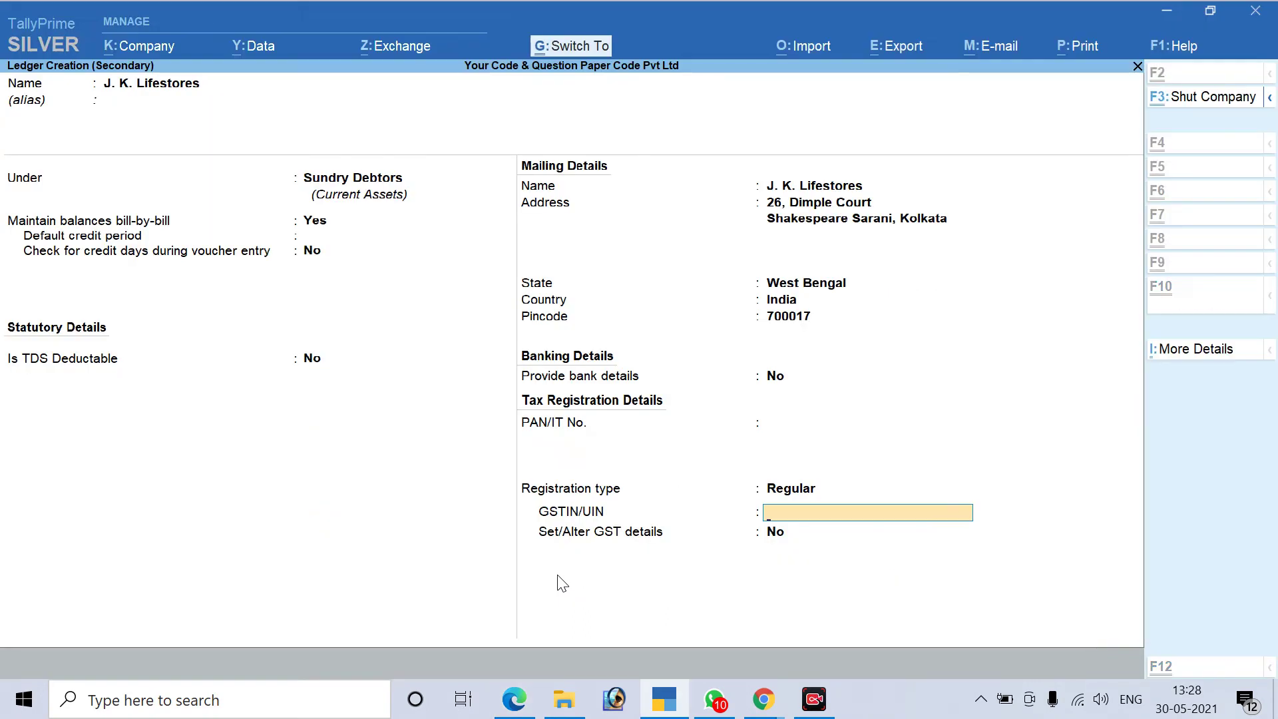
key("ctrl+alt+v")
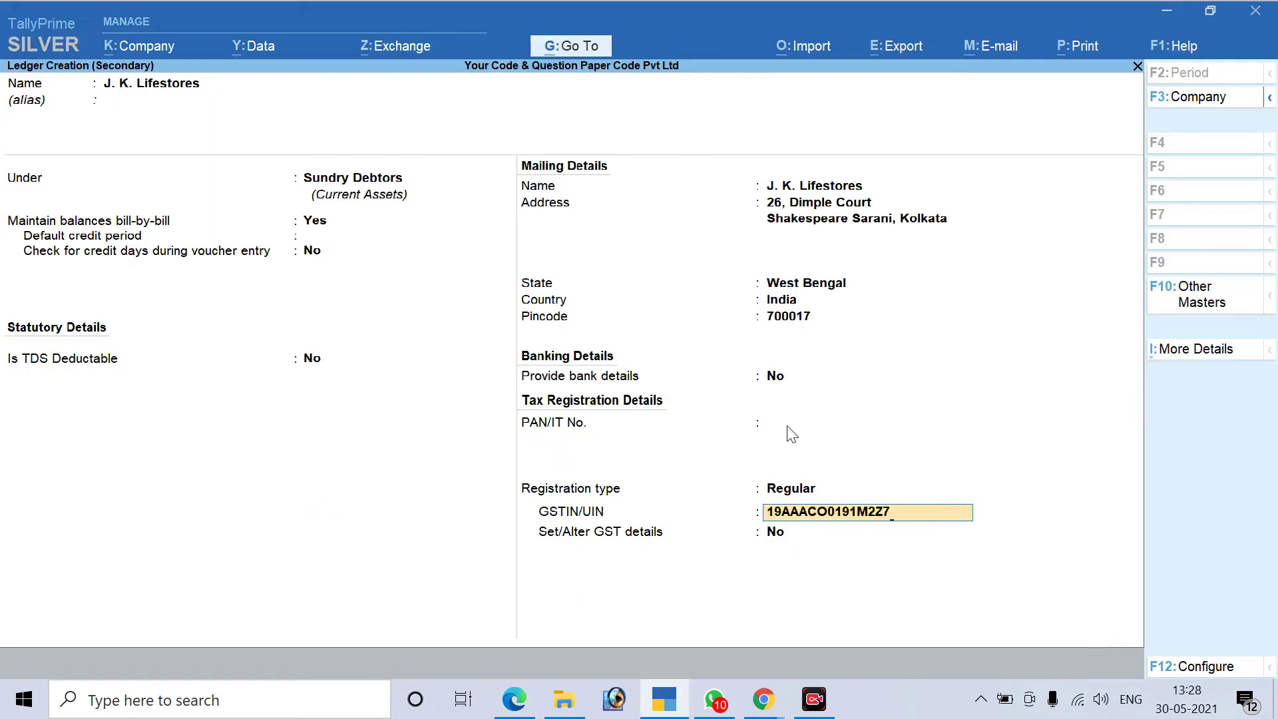
left_click(788, 427)
Copy the buyer's PAN into PAN/IT No. and save the J. K. Lifestores ledger
key("alt+Tab")
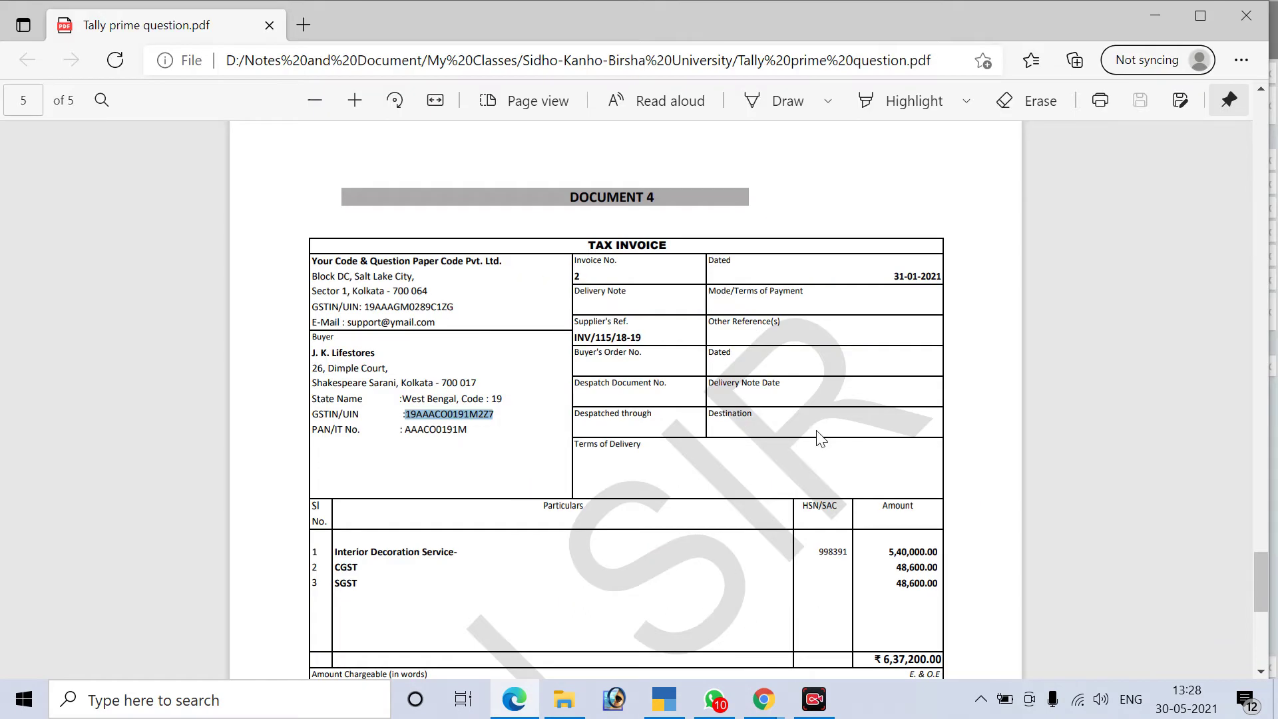
left_click(450, 432)
double_click(451, 431)
right_click(451, 431)
left_click(503, 309)
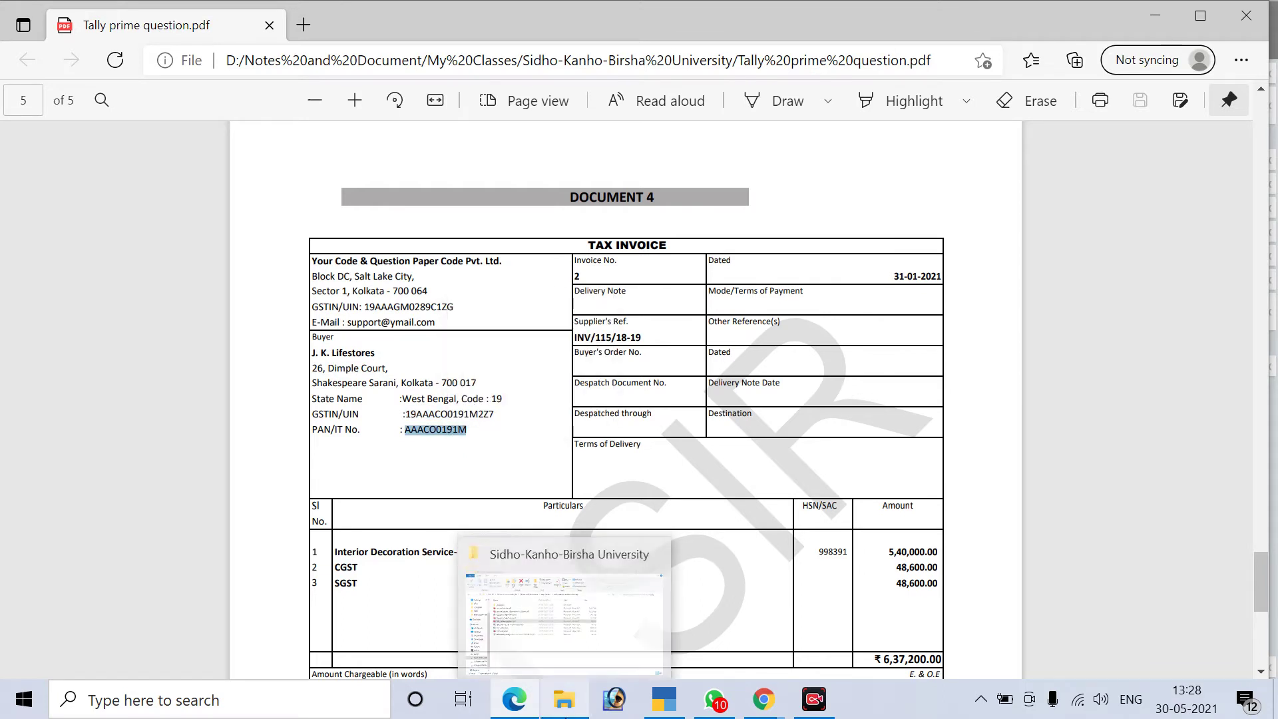
key("alt+Tab")
key("ctrl+v")
key("Return")
key("Return")
key("Return")
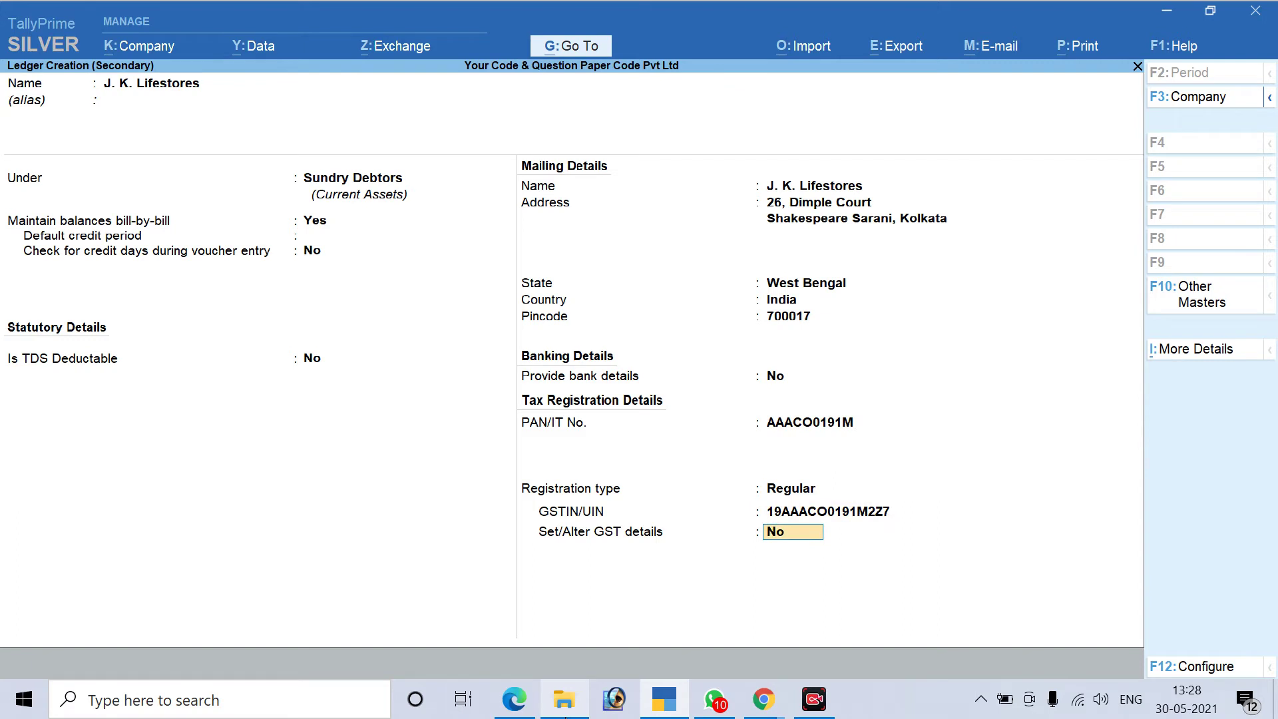
key("Return")
key("Return")
key("Return")
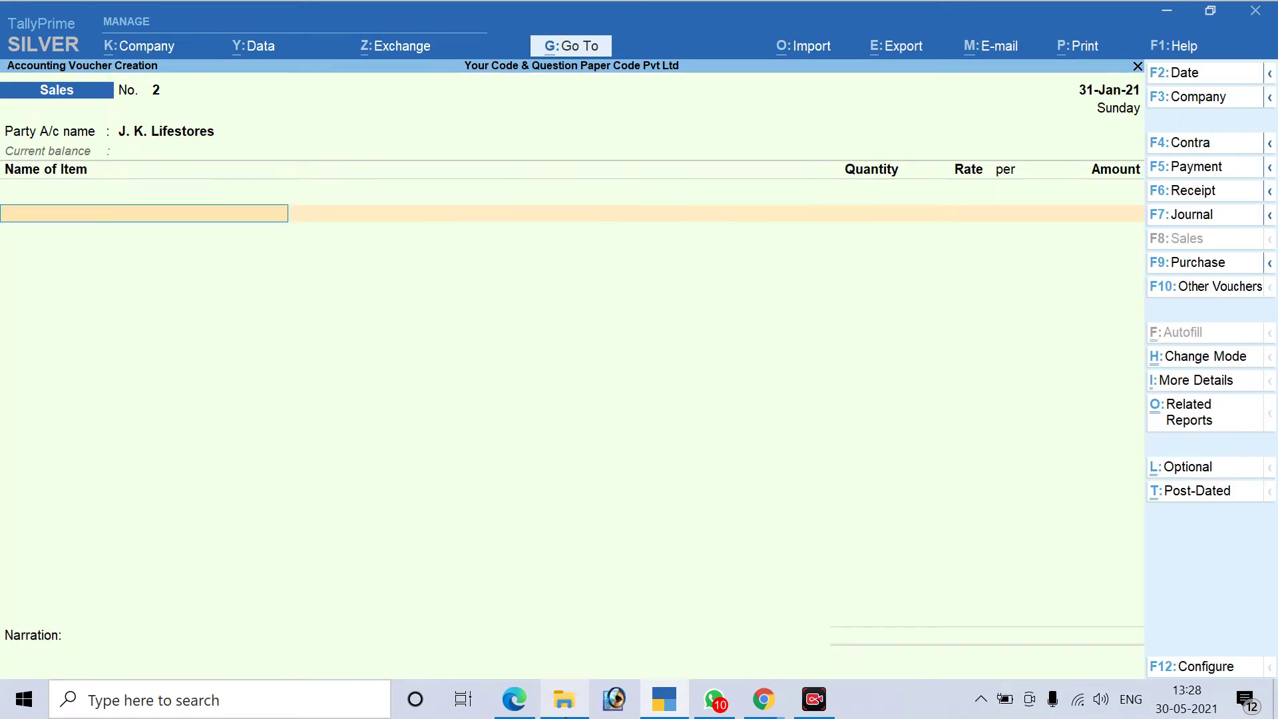
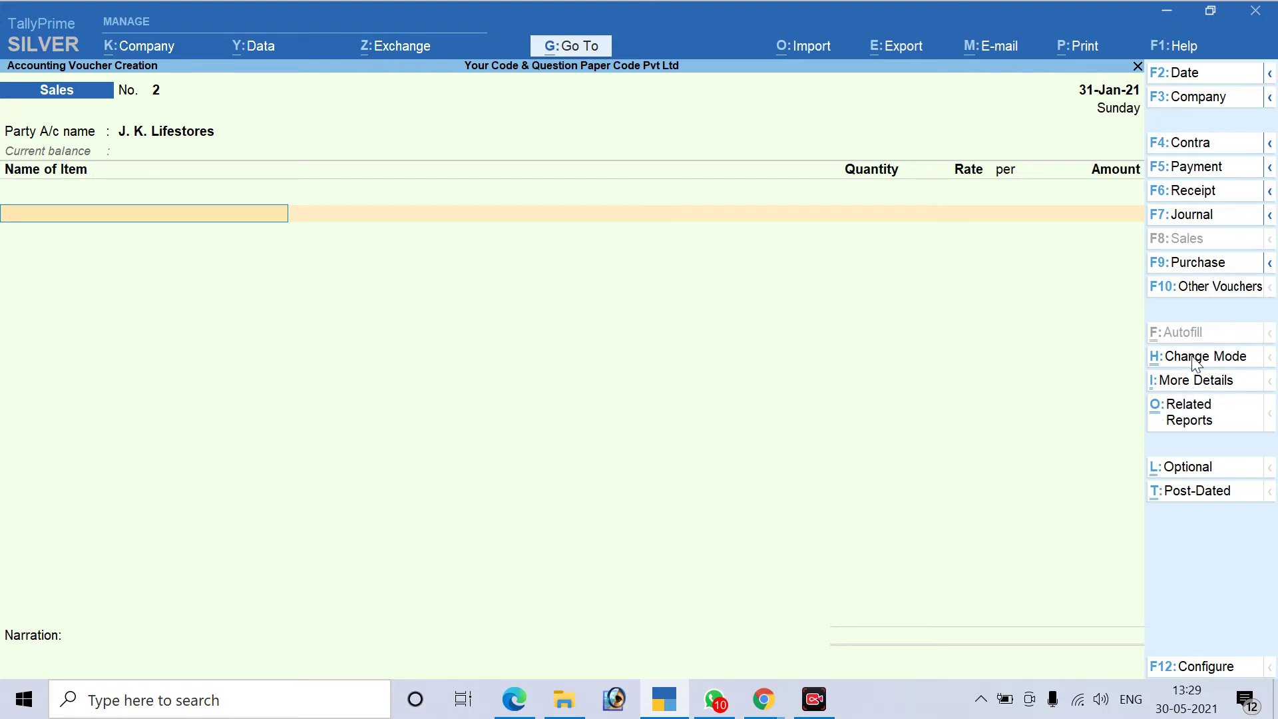
Switch sales voucher 2 to Accounting Invoice mode and move to the Particulars line
left_click(1220, 363)
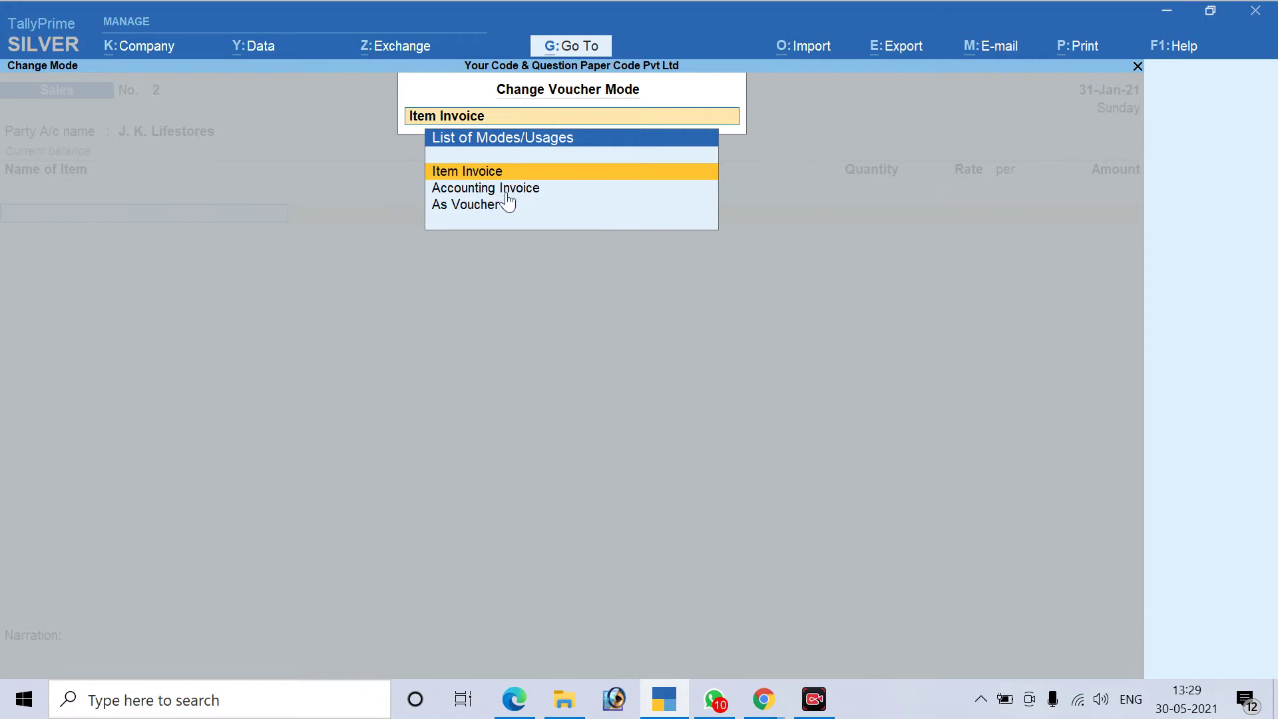
key("Down")
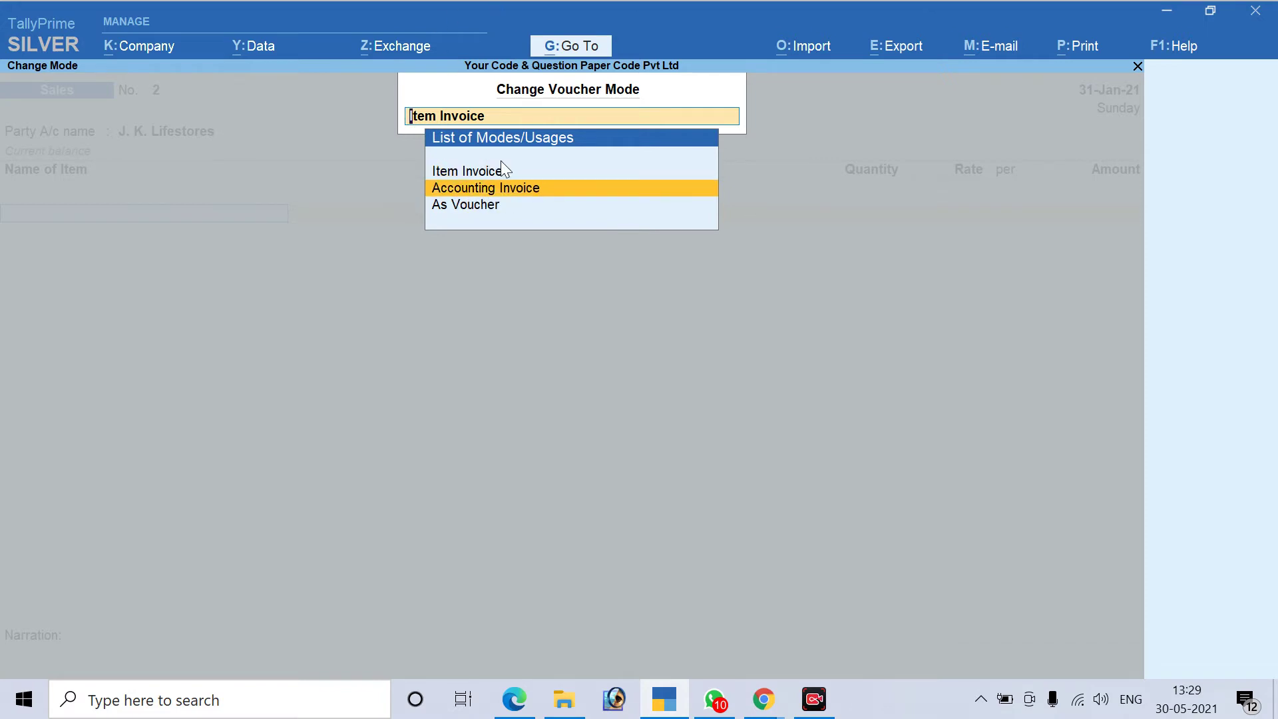
key("Return")
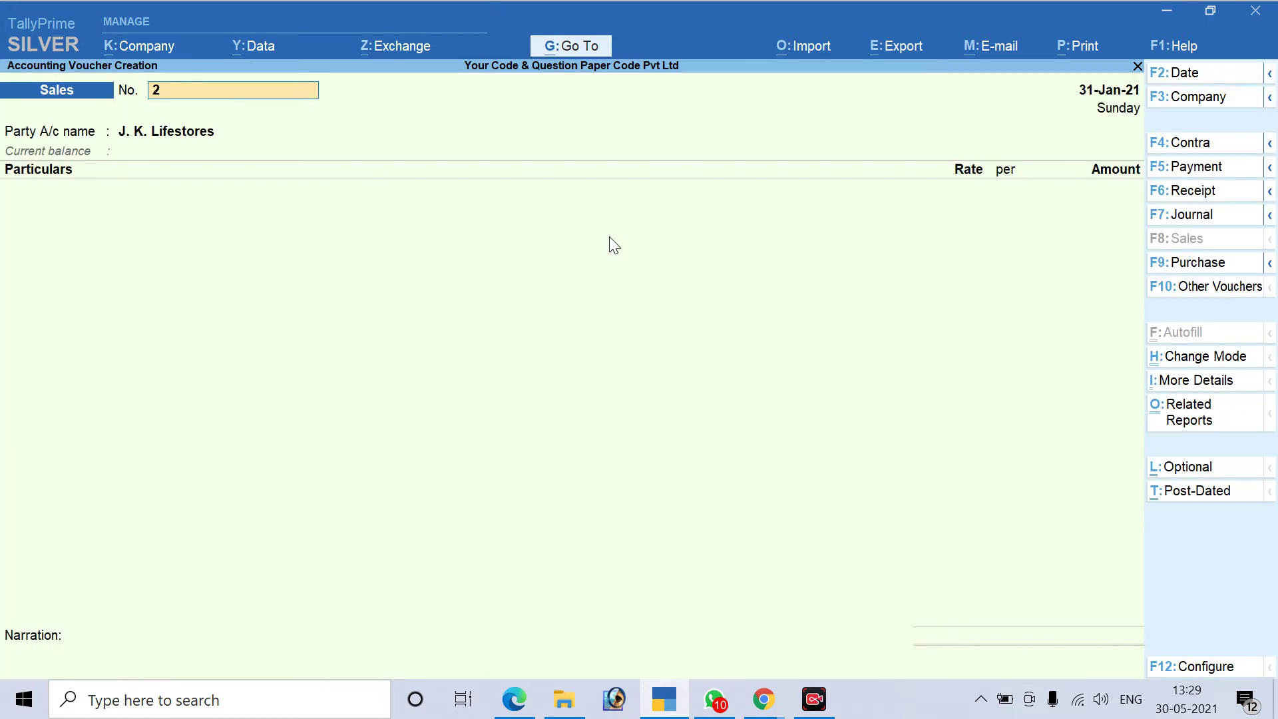
key("Return")
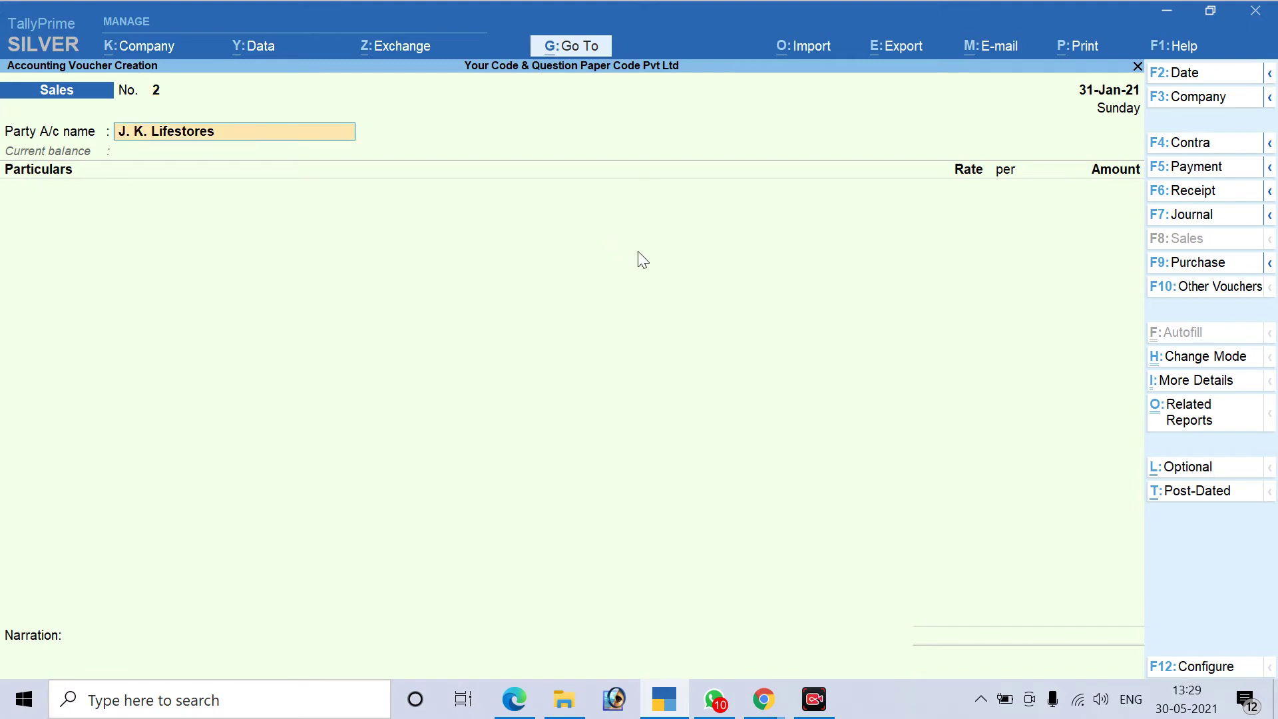
key("Return")
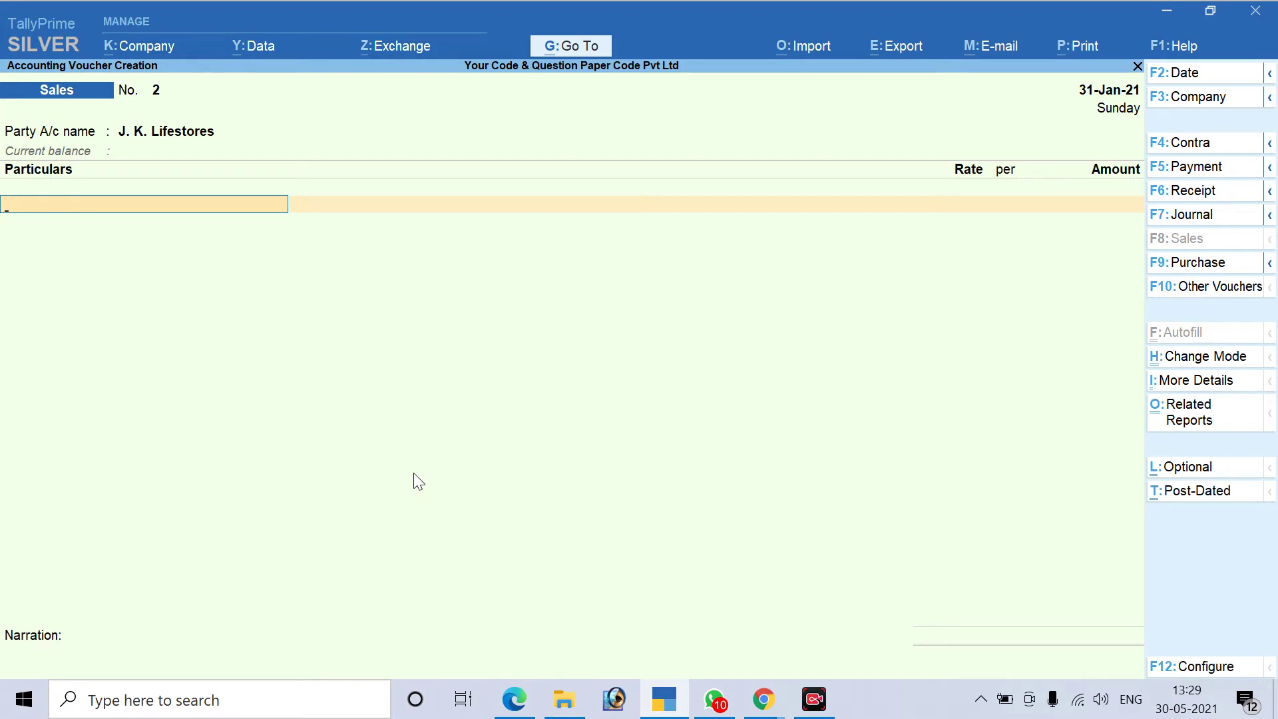
Create a ledger named Interior Decoration Service, copied from the invoice PDF, under Sales Accounts
key("alt+c")
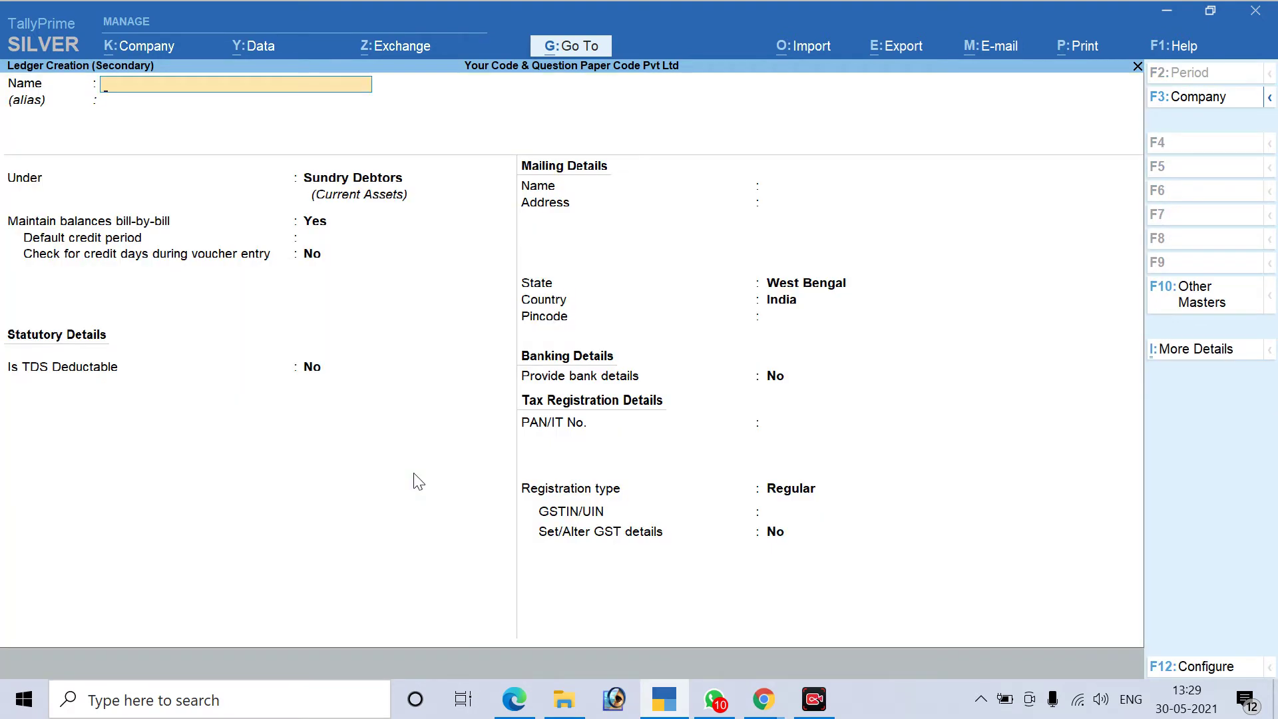
key("alt+Tab")
scroll(426, 519, "down", 3)
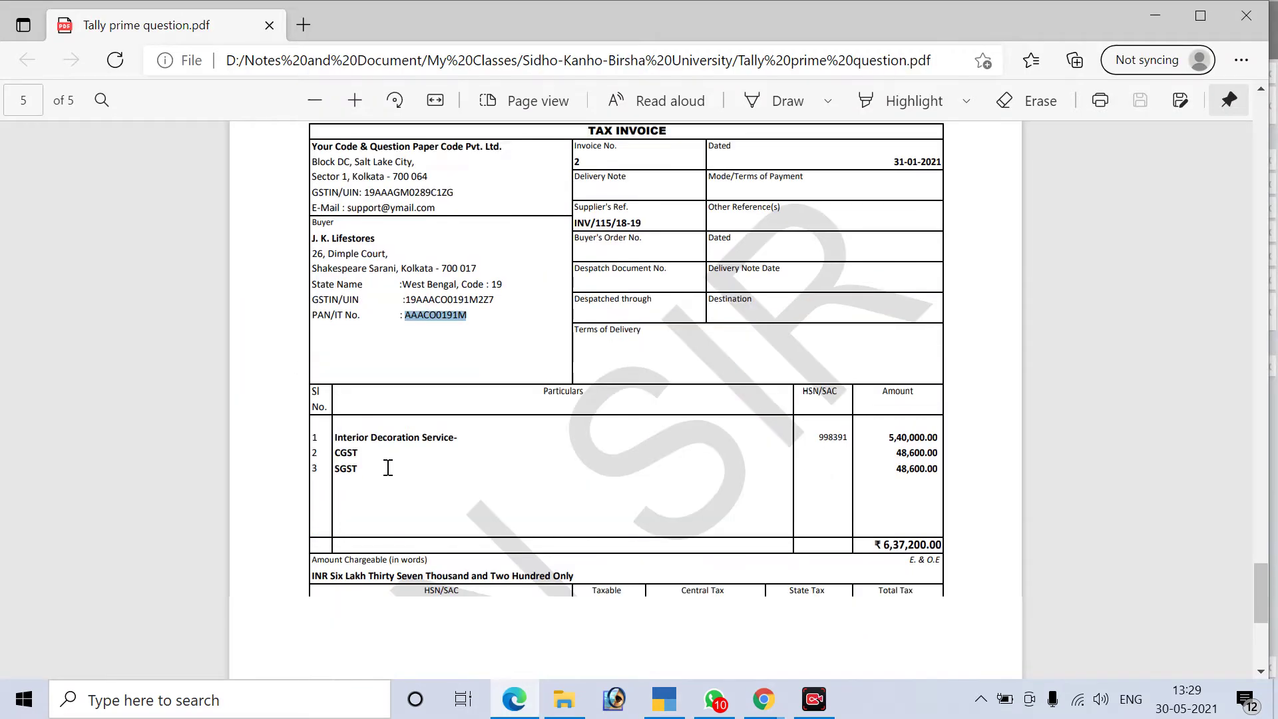
left_click_drag(332, 374, 455, 378)
key("ctrl+c")
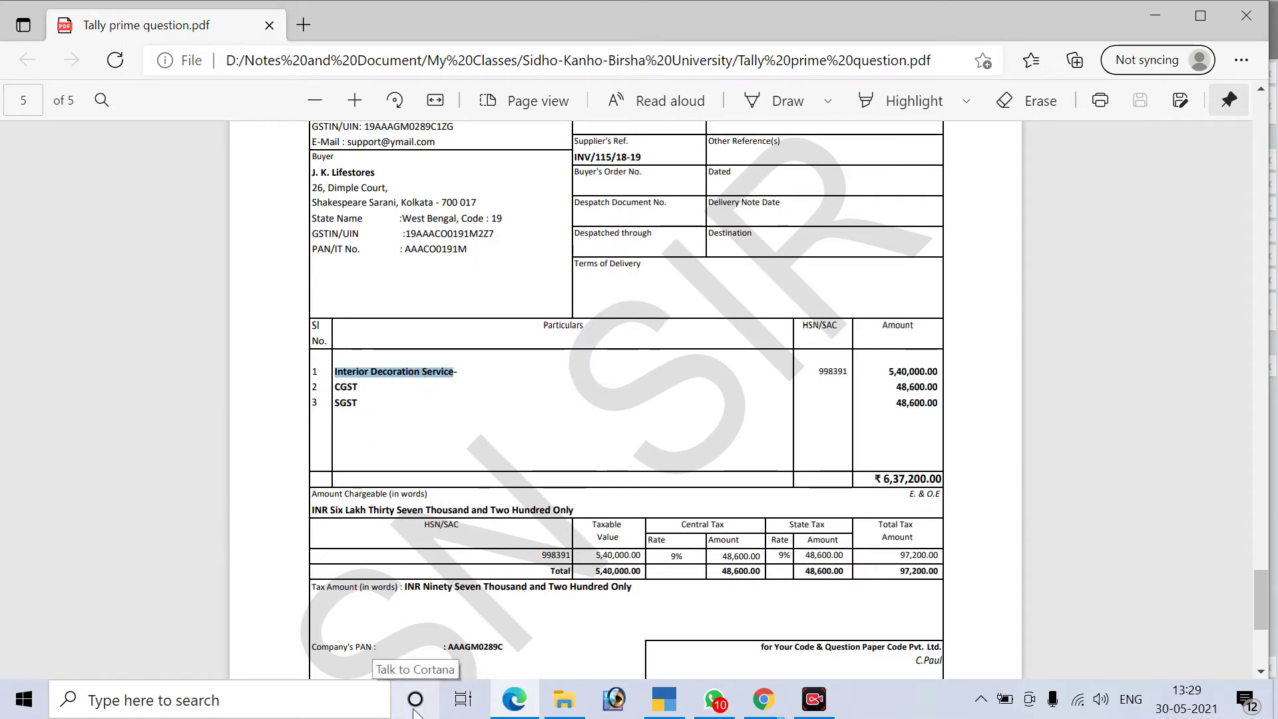
key("alt+Tab")
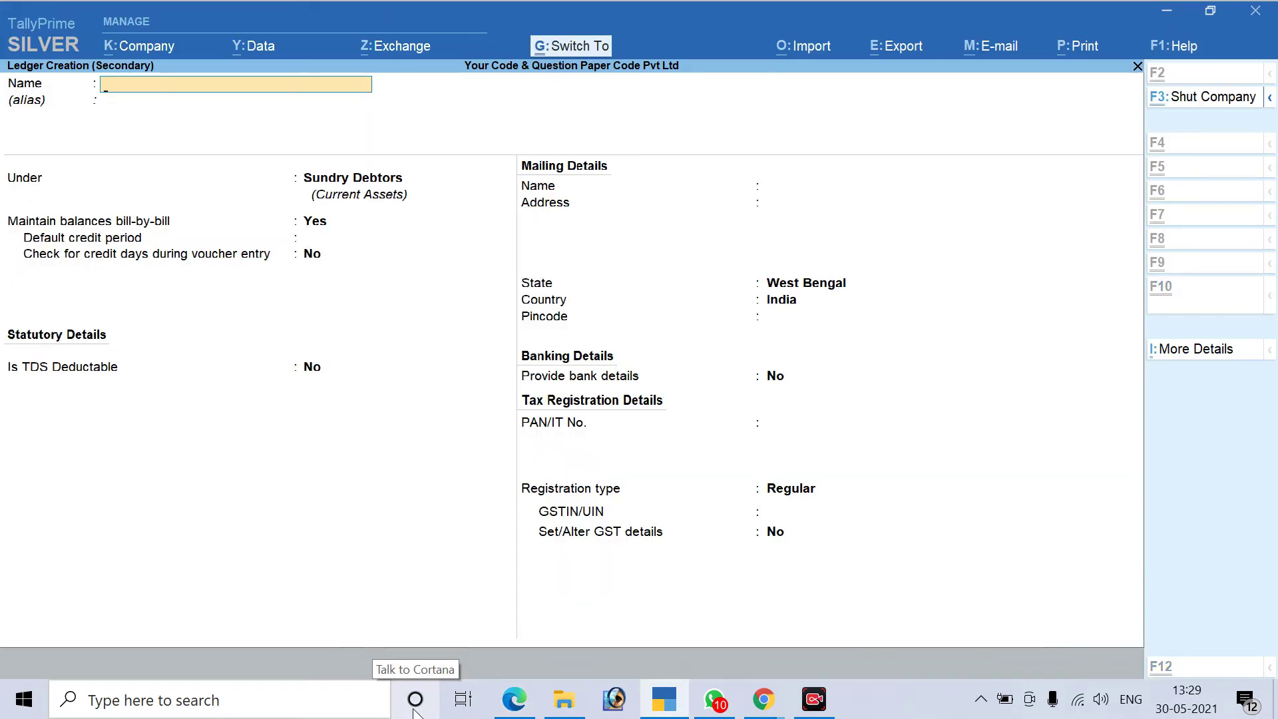
key("ctrl+v")
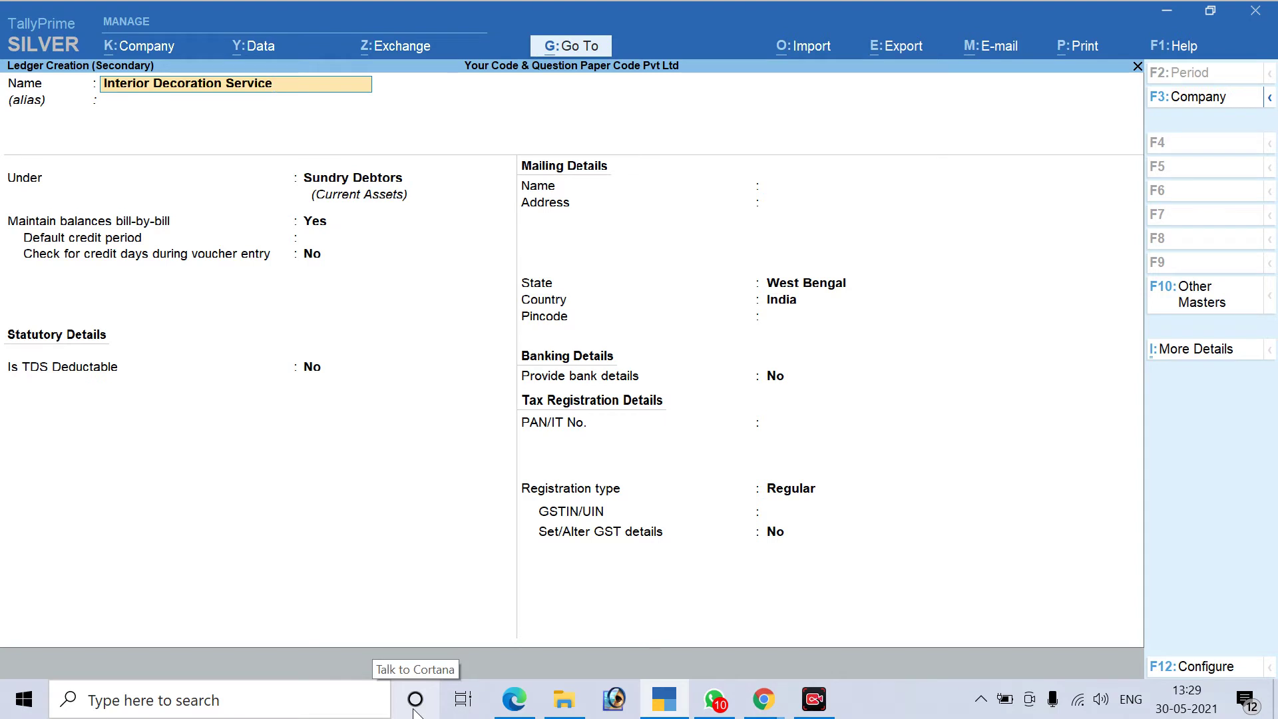
key("Return")
key("Return")
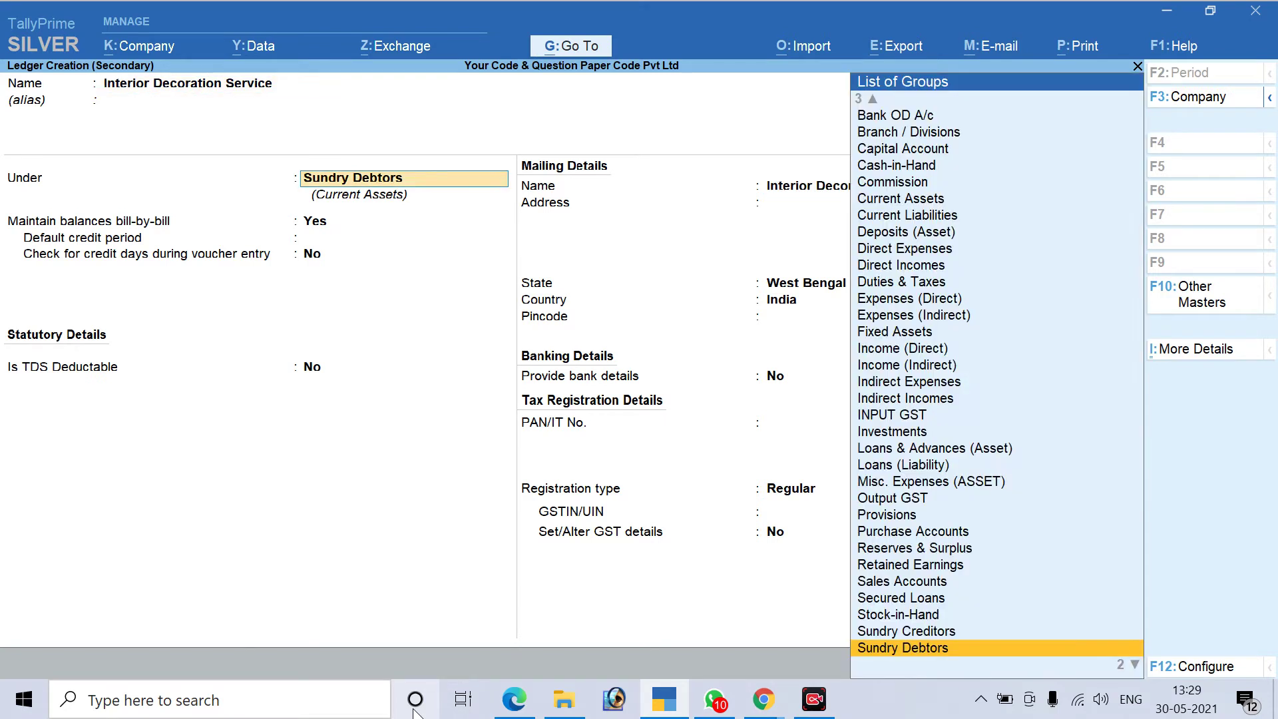
type("Sa")
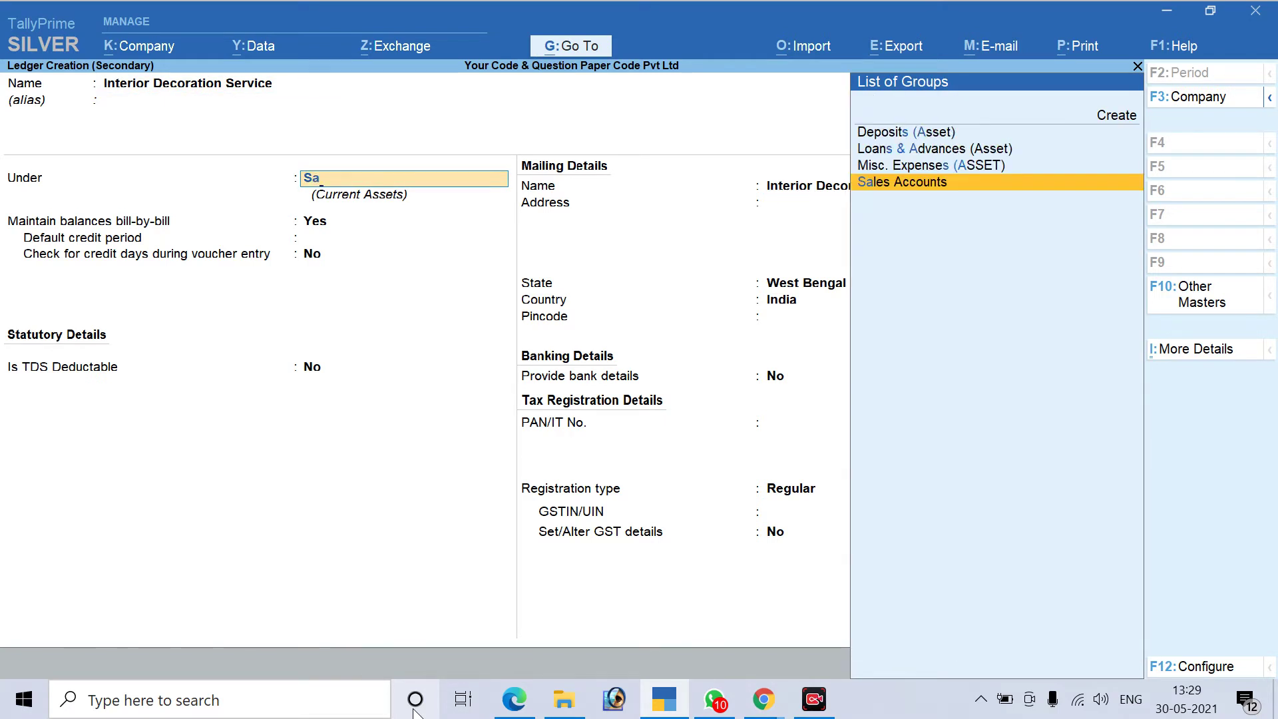
key("Return")
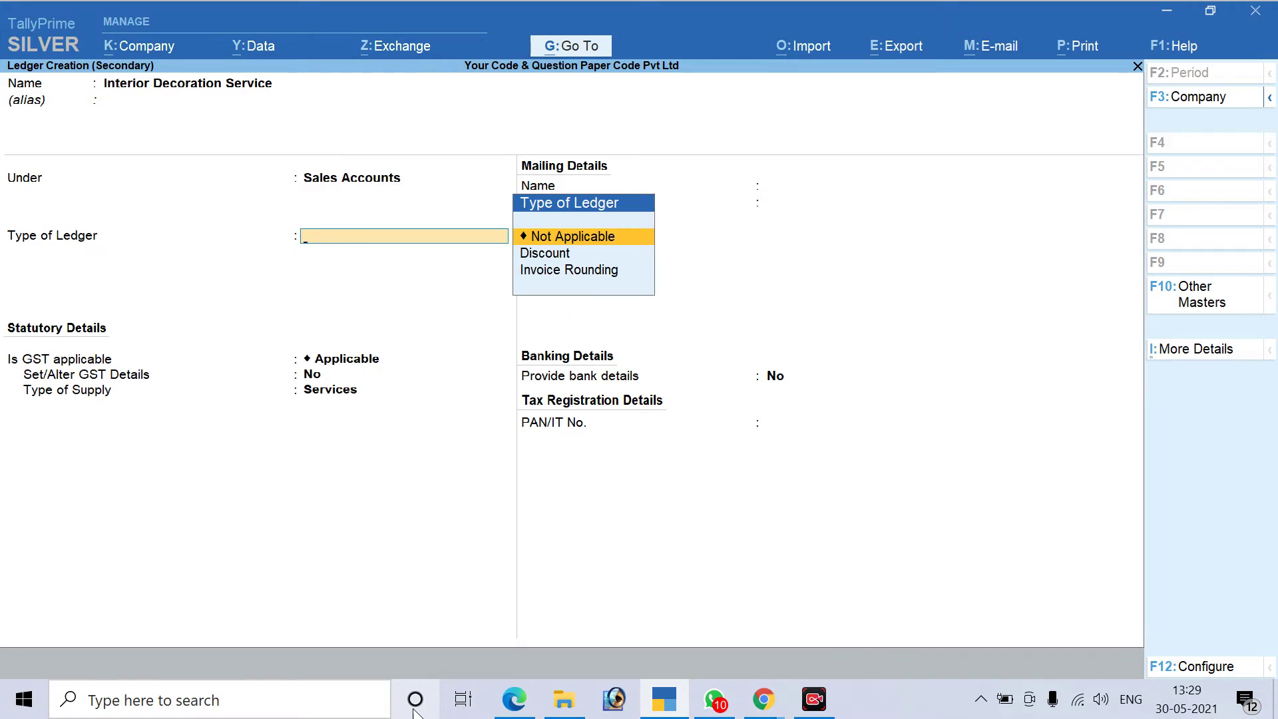
Check the invoice's 9% tax rates, keep ledger type Not Applicable, and enable GST details
key("alt+Tab")
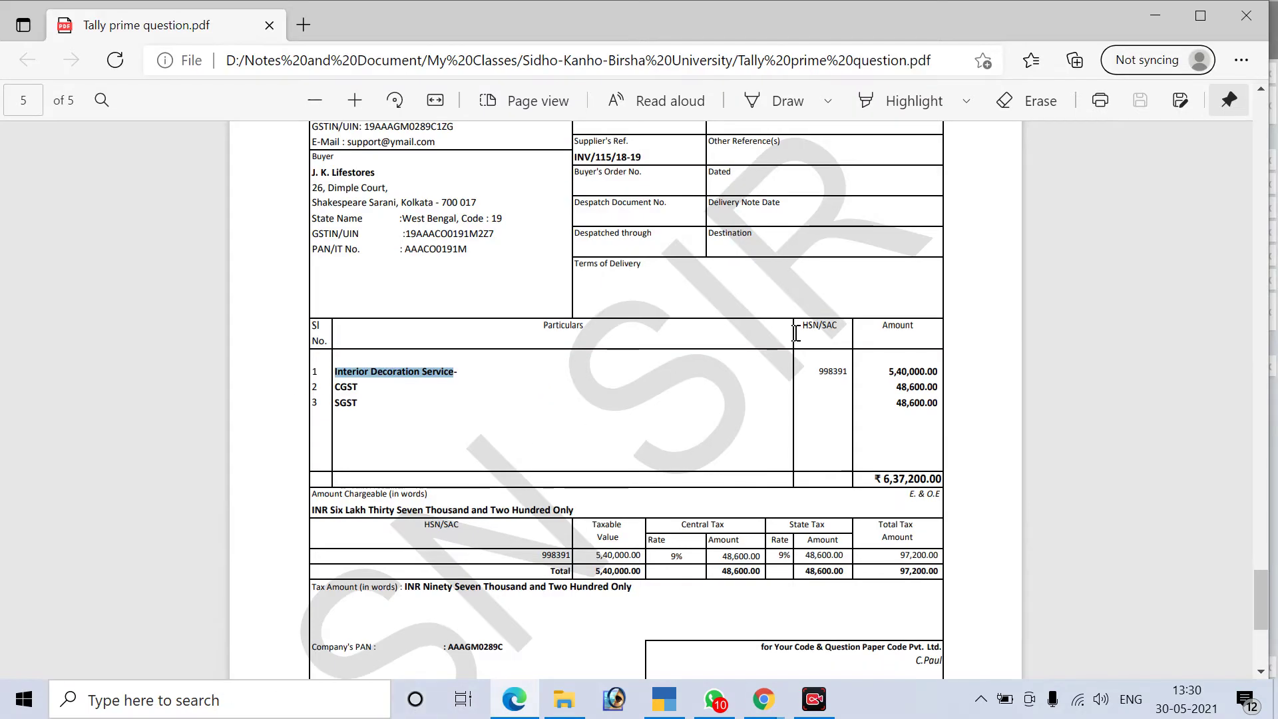
left_click_drag(671, 558, 791, 558)
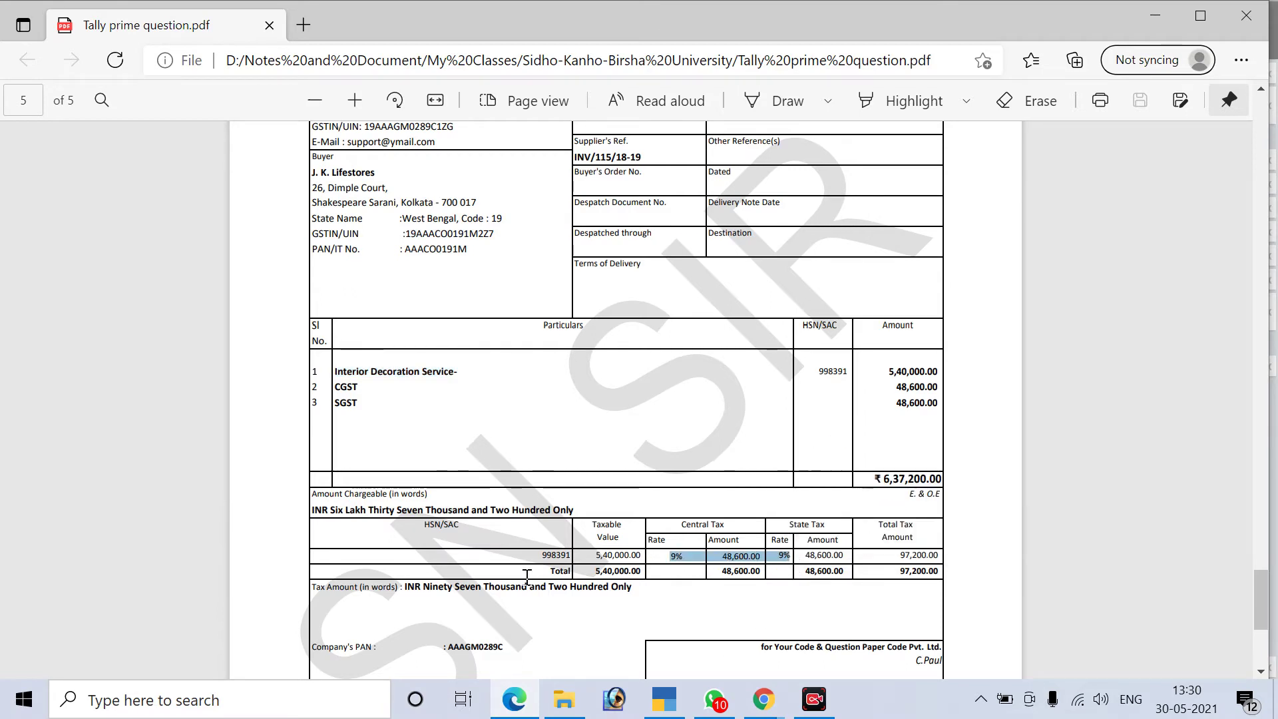
key("alt+Tab")
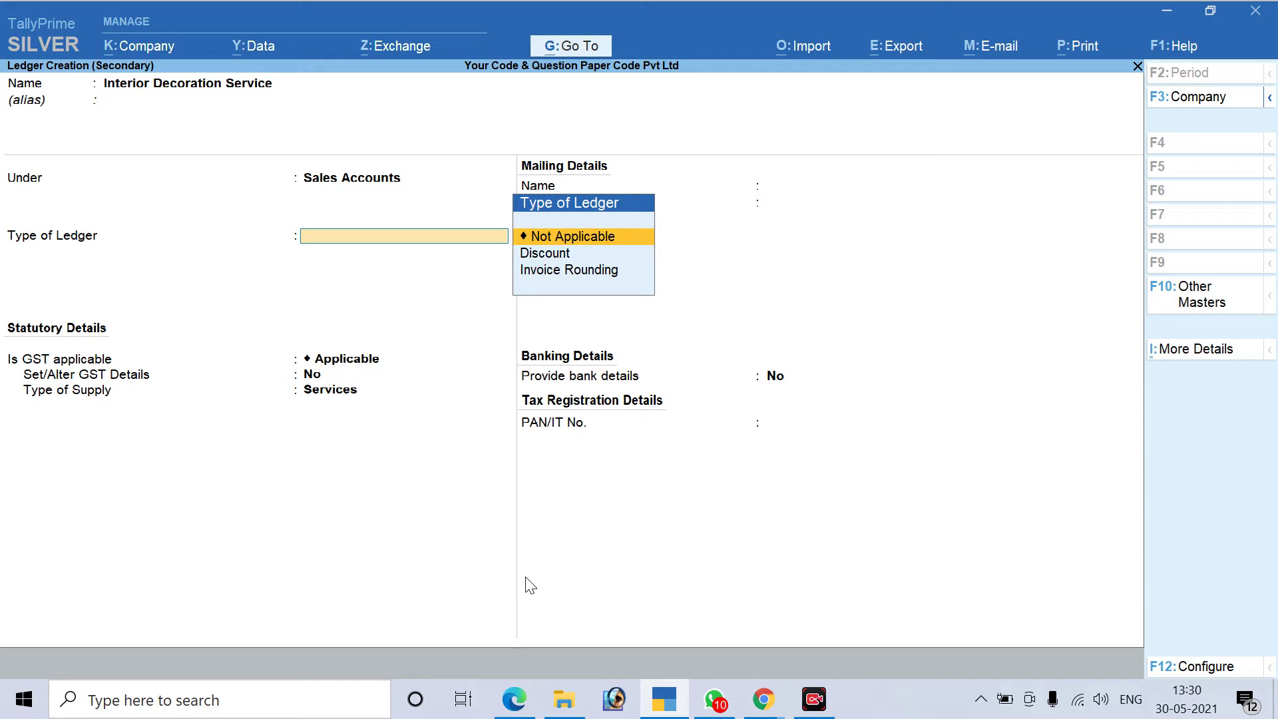
key("Return")
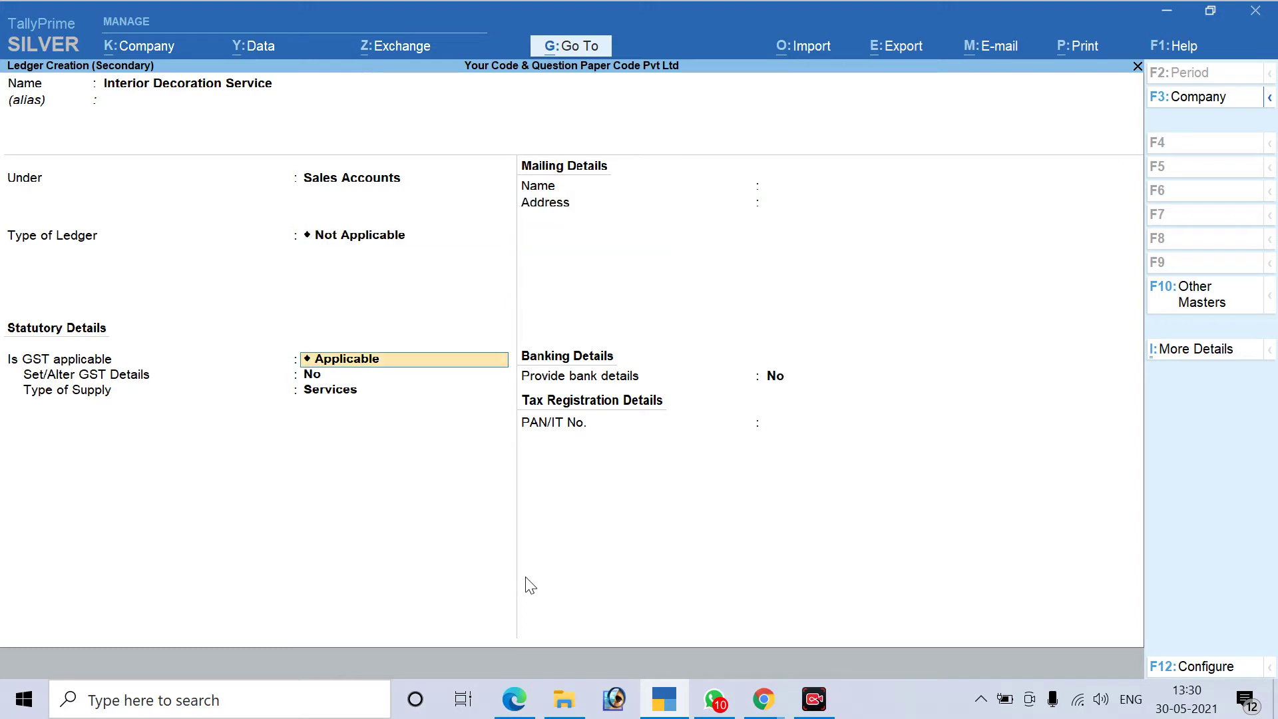
key("Return")
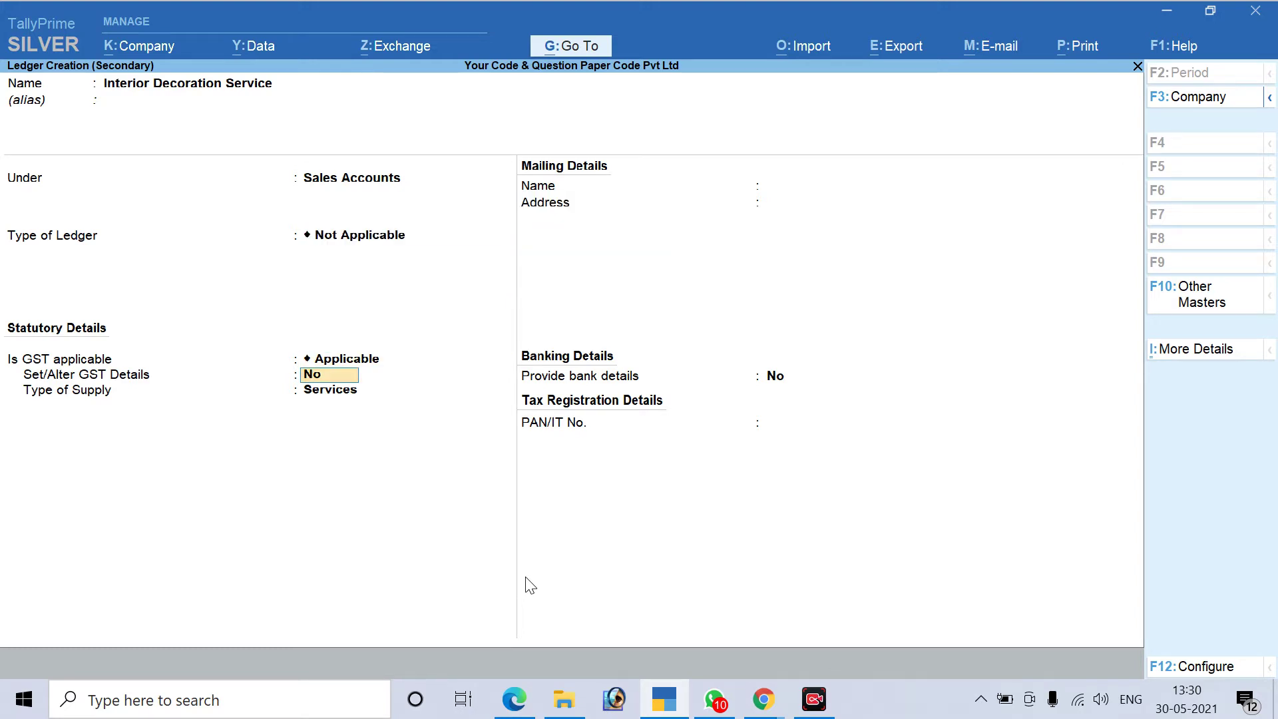
key("y")
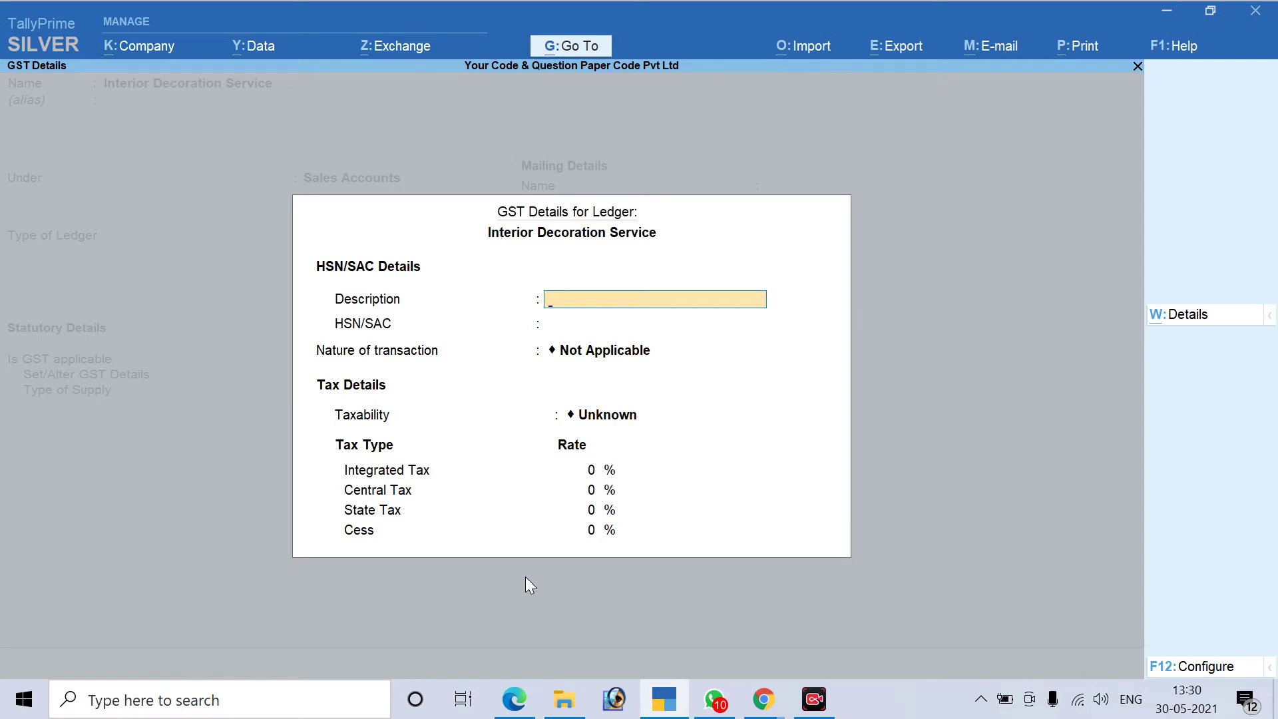
Enter description Service and HSN/SAC 998391, copied from the invoice PDF
key("alt+Tab")
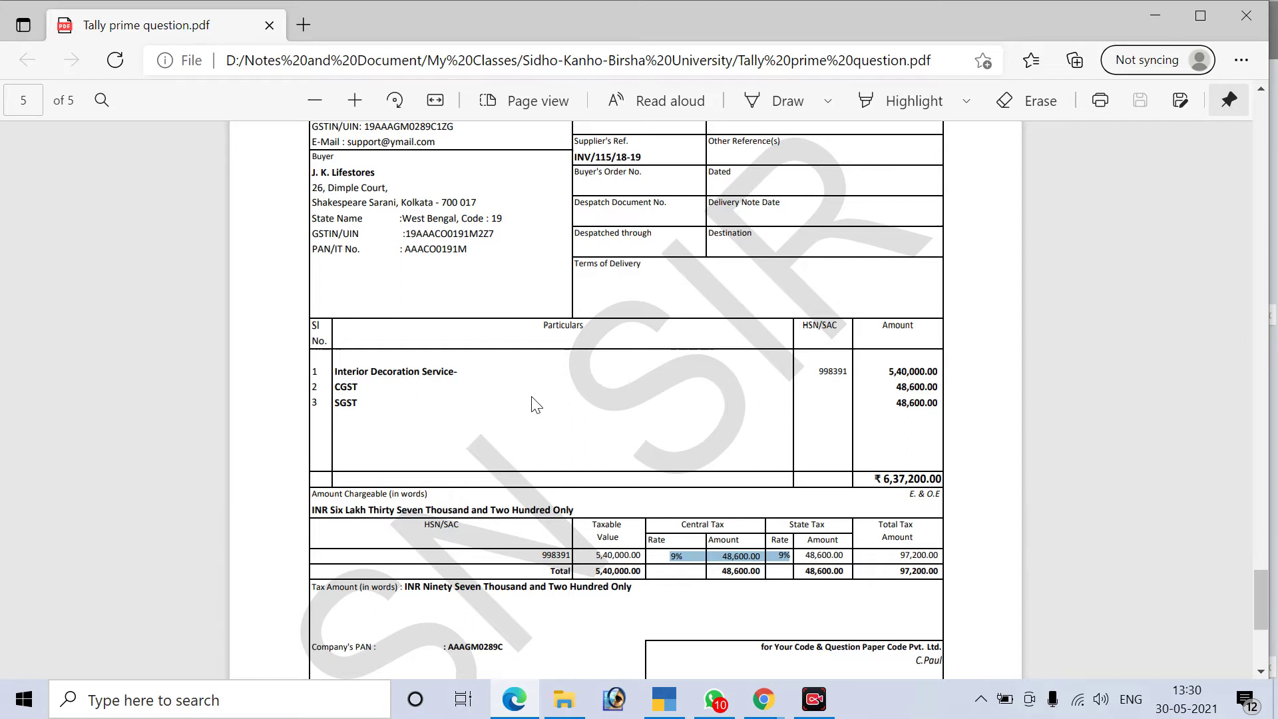
left_click_drag(820, 373, 847, 383)
left_click(840, 374)
double_click(840, 374)
key("ctrl+c")
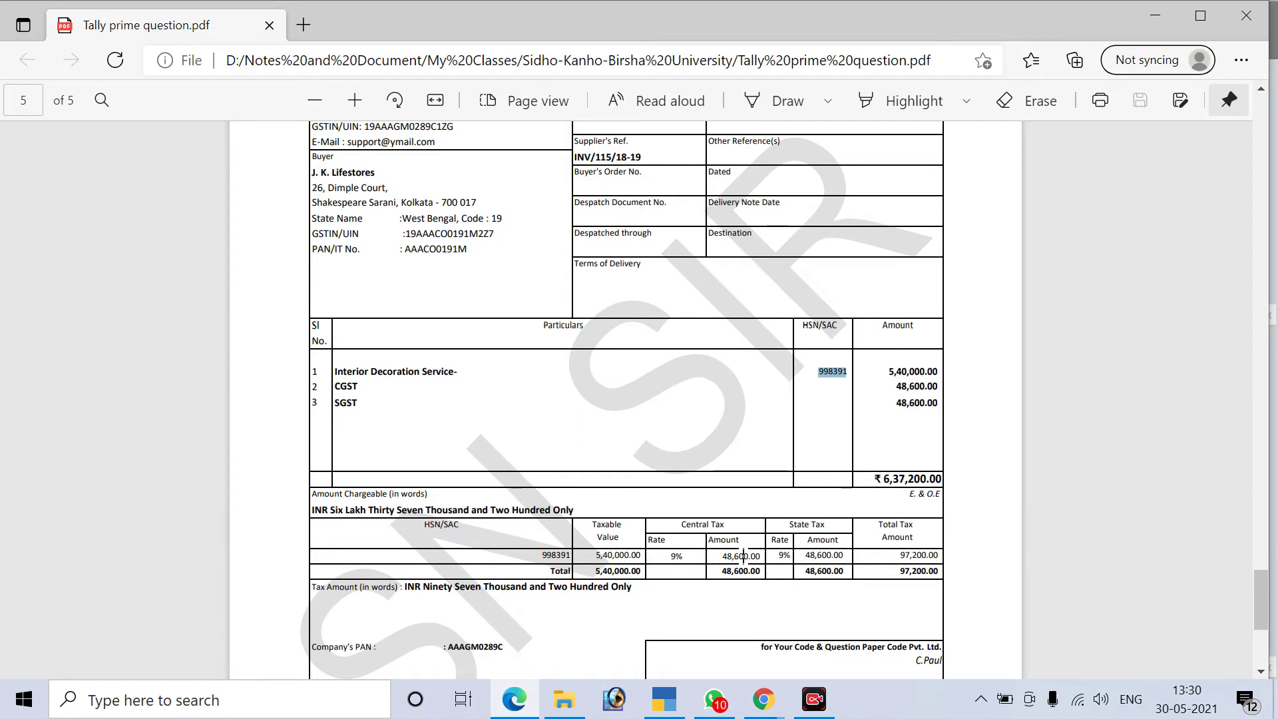
key("alt+Tab")
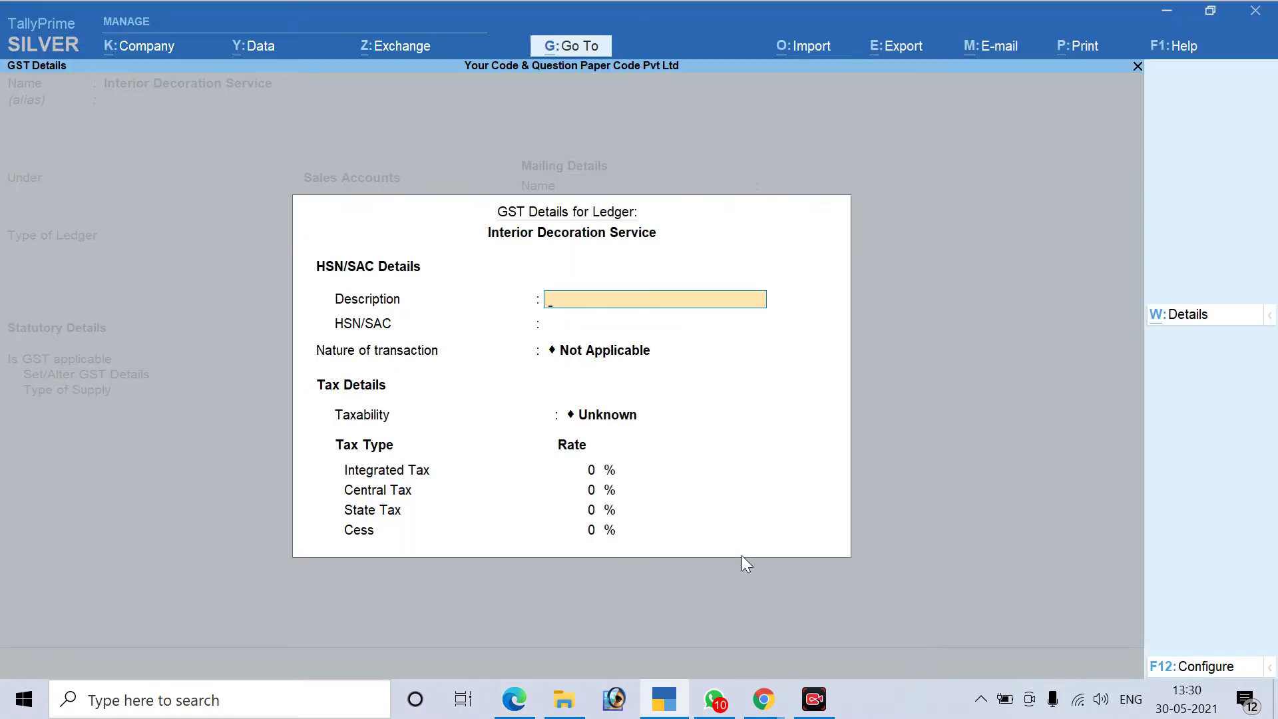
type("Service")
key("BackSpace")
key("BackSpace")
key("BackSpace")
key("BackSpace")
key("BackSpace")
type("vice")
key("Return")
key("ctrl+v")
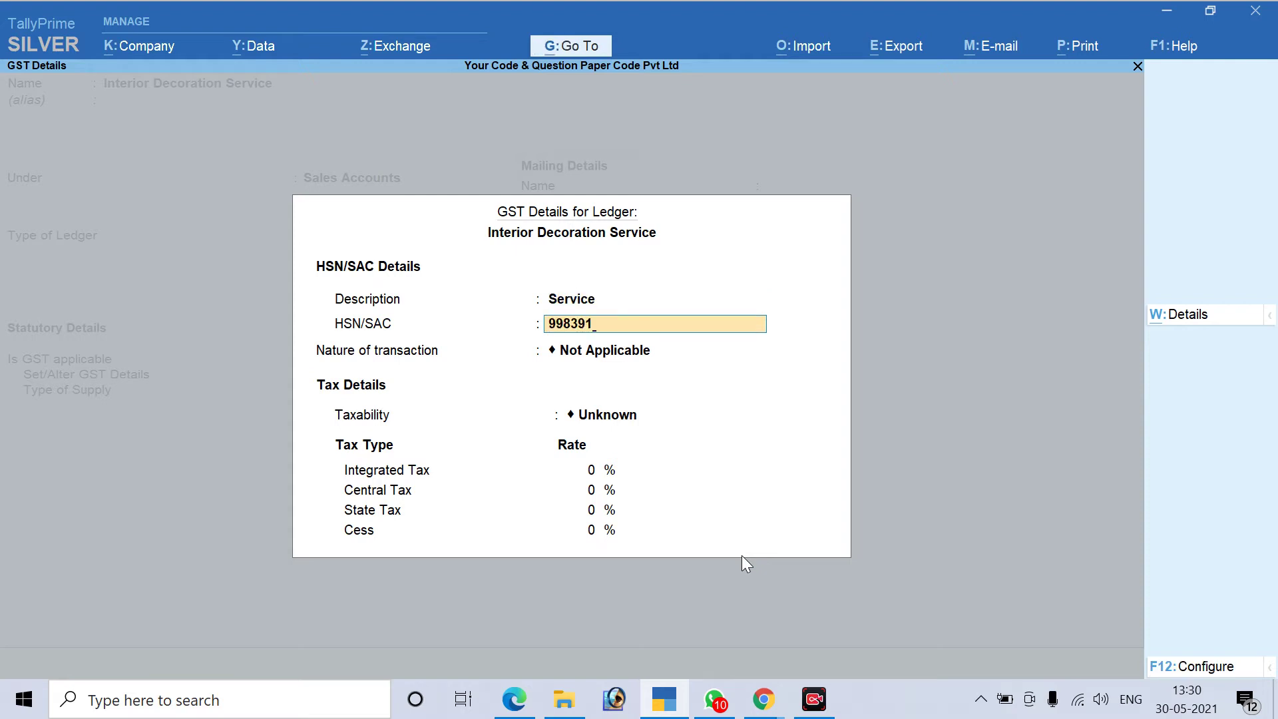
key("Return")
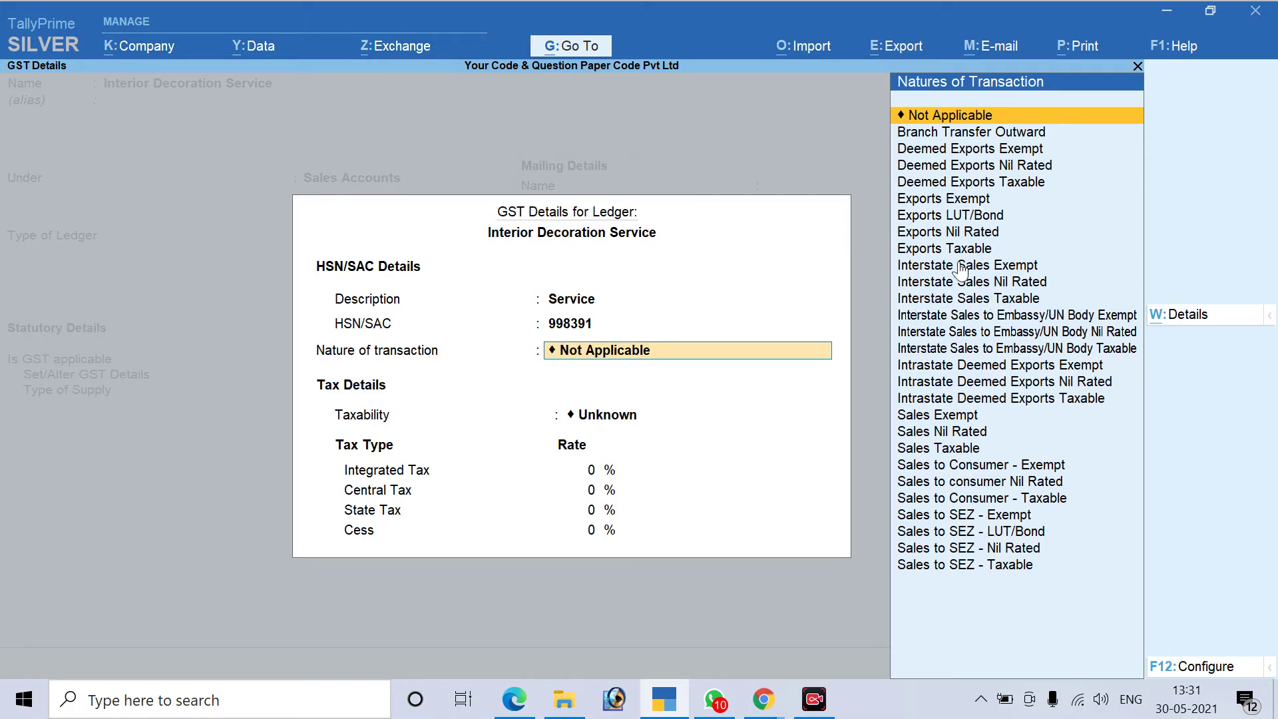
Set nature of transaction to Sales Taxable with 18% integrated tax (9% central, 9% state)
left_click(1005, 299)
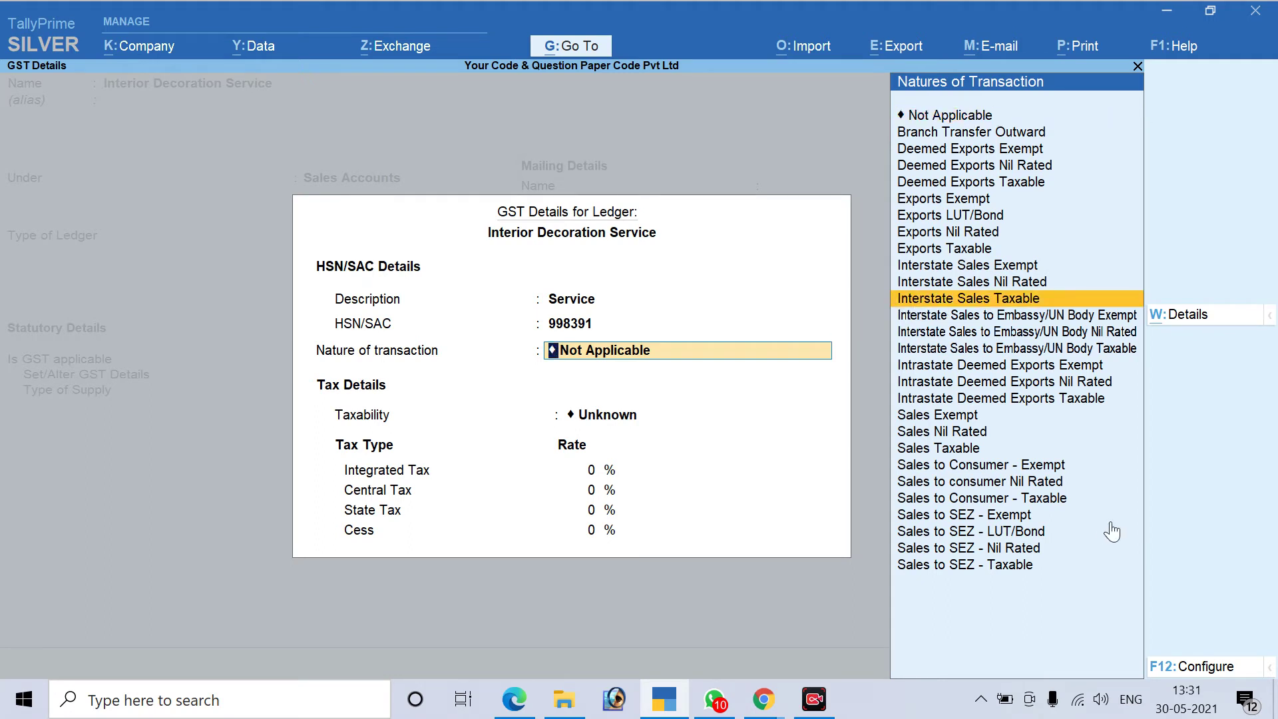
key("Down")
key("Down")
key("Down")
key("Down")
key("Down")
key("Down")
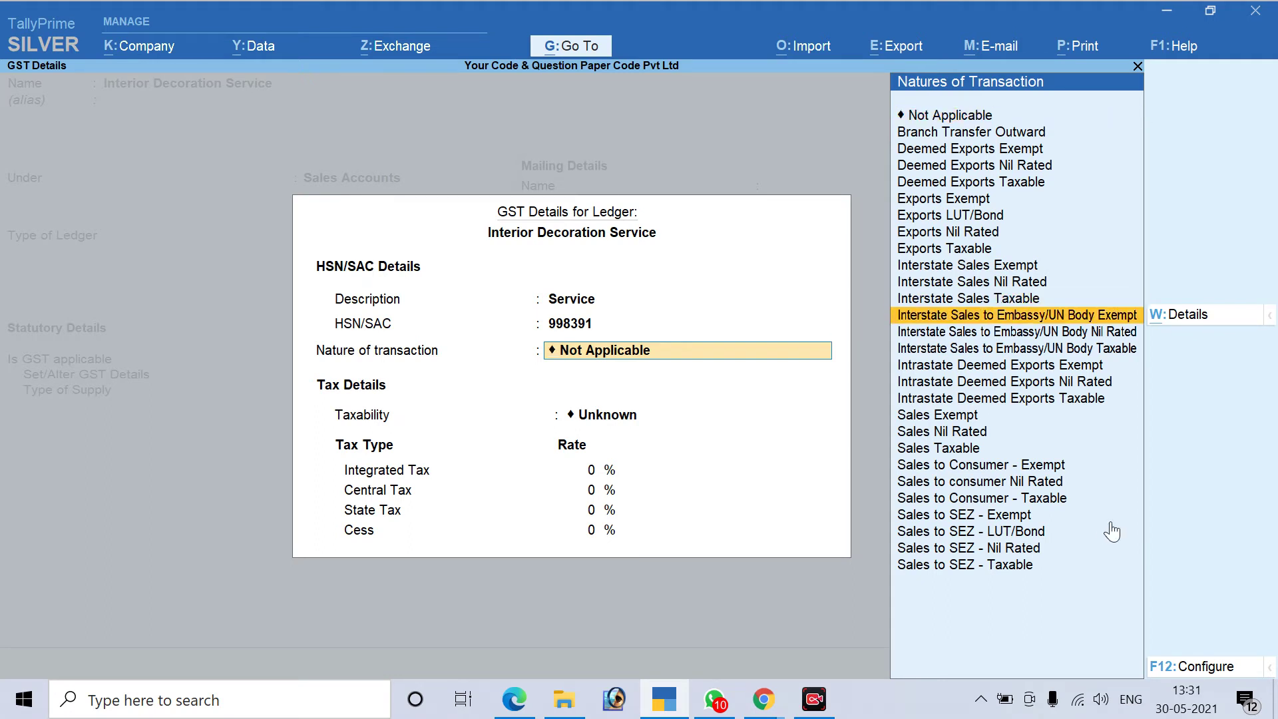
key("Down")
key("Down")
key("Down")
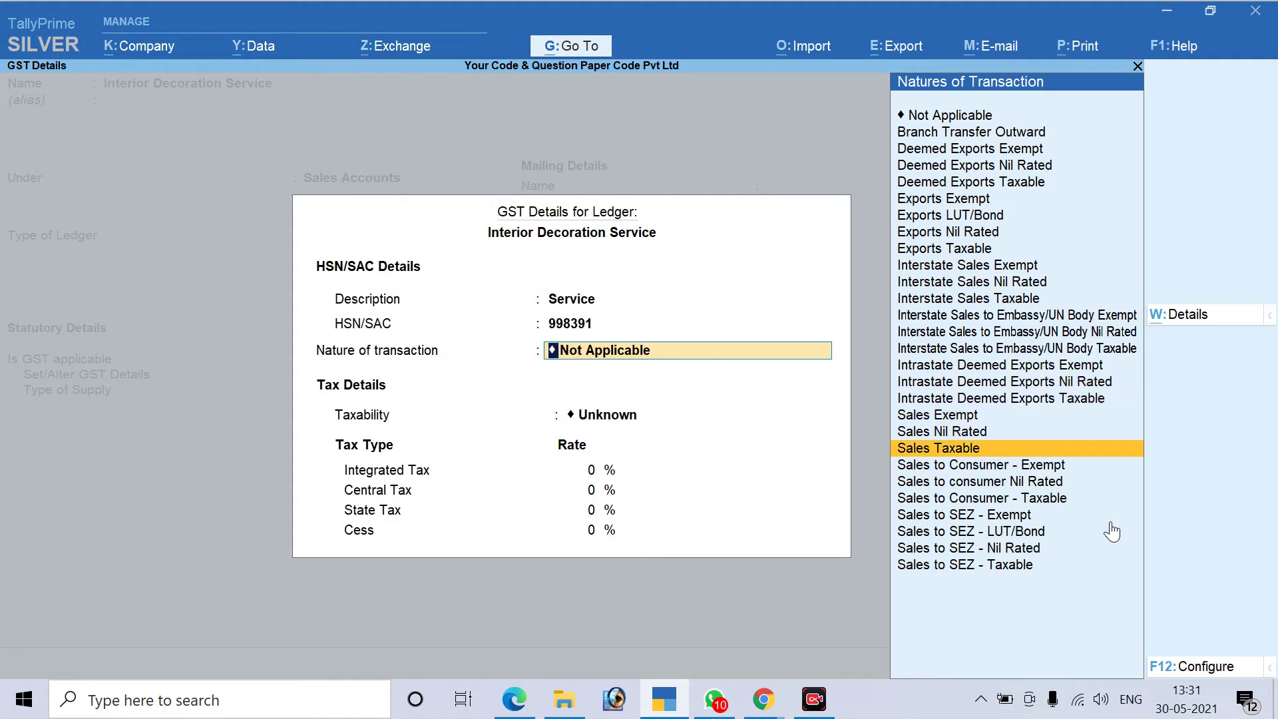
key("Return")
type("18")
key("Return")
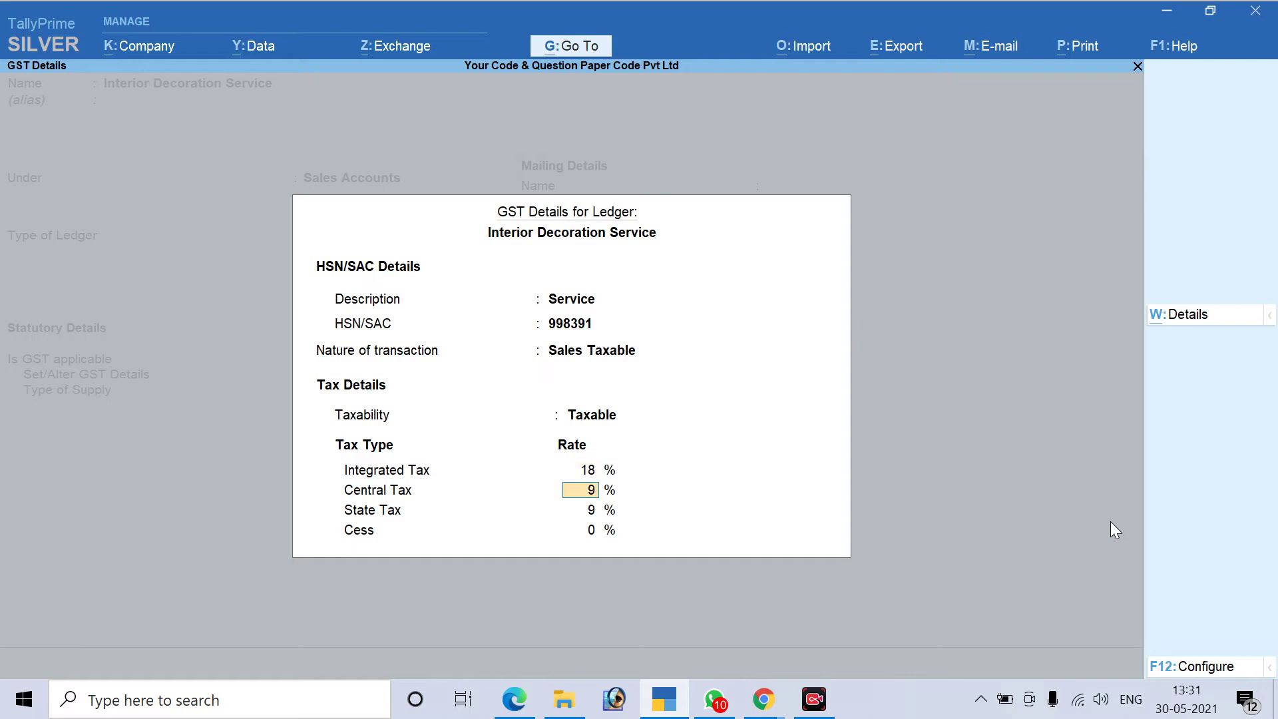
key("Return")
key("Return")
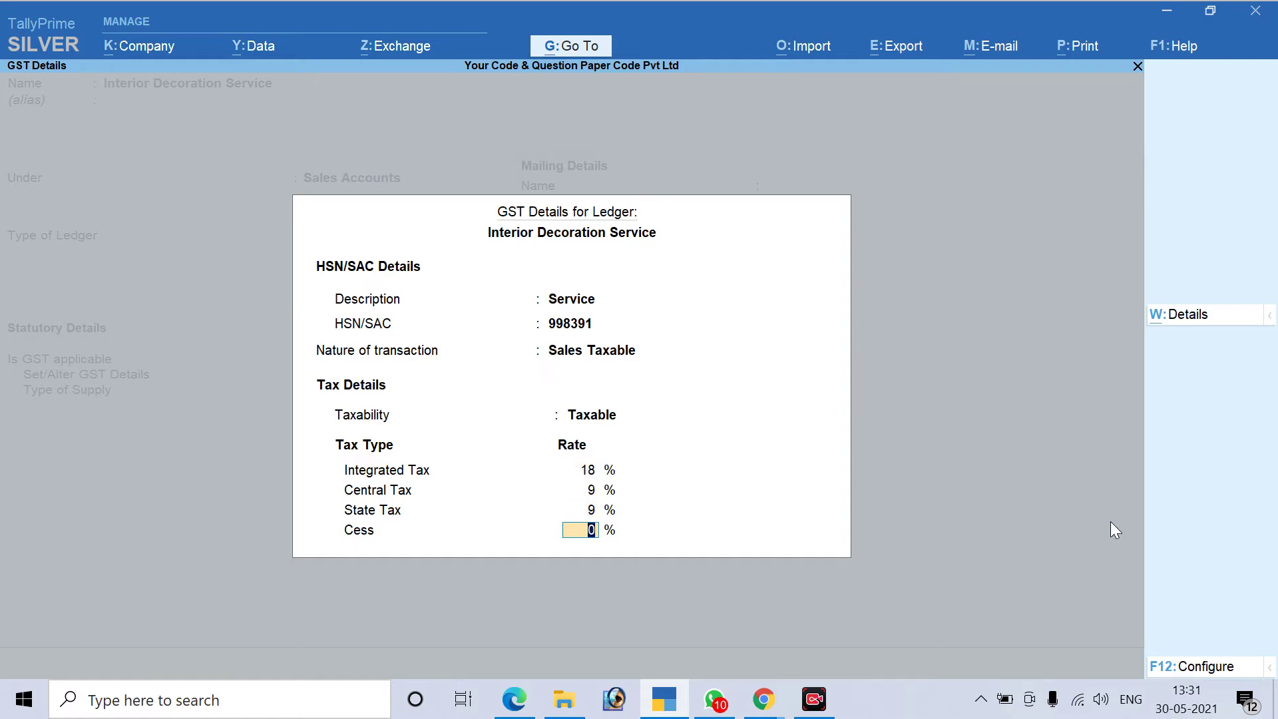
key("Return")
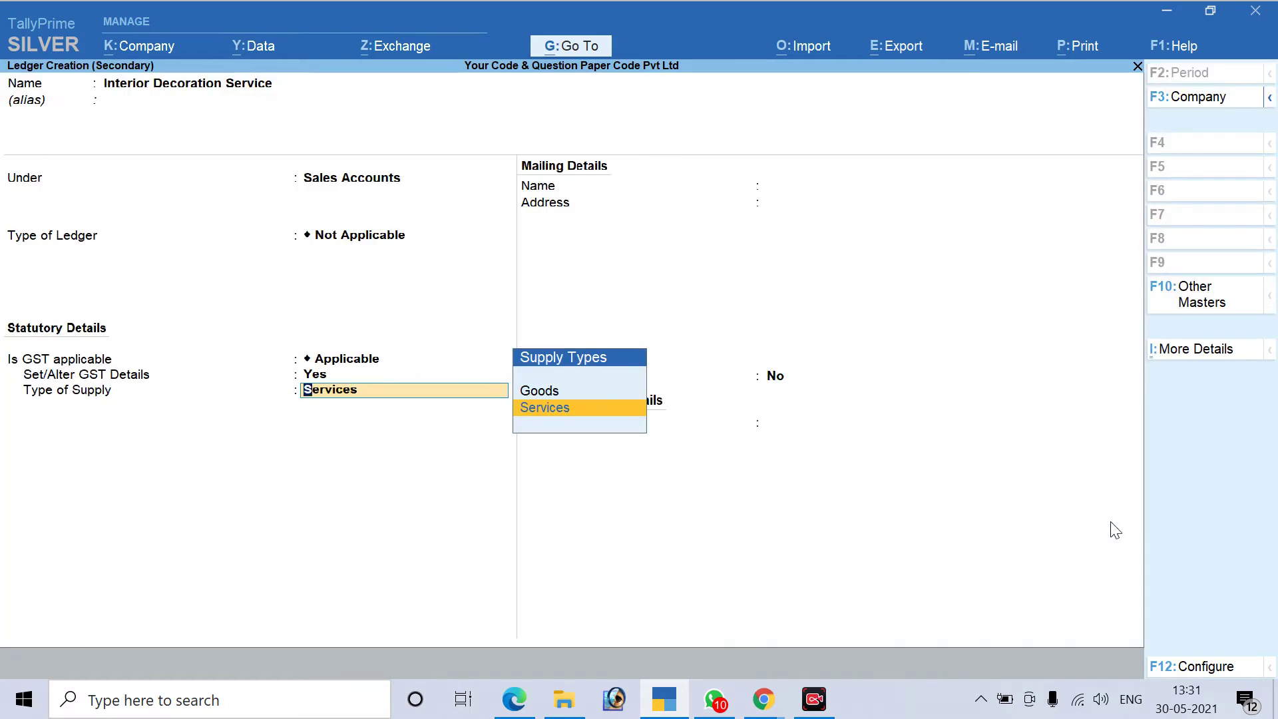
Save the ledger as a Services supply and enter 5,40,000.00 as its voucher amount
key("Return")
key("Return")
key("Return")
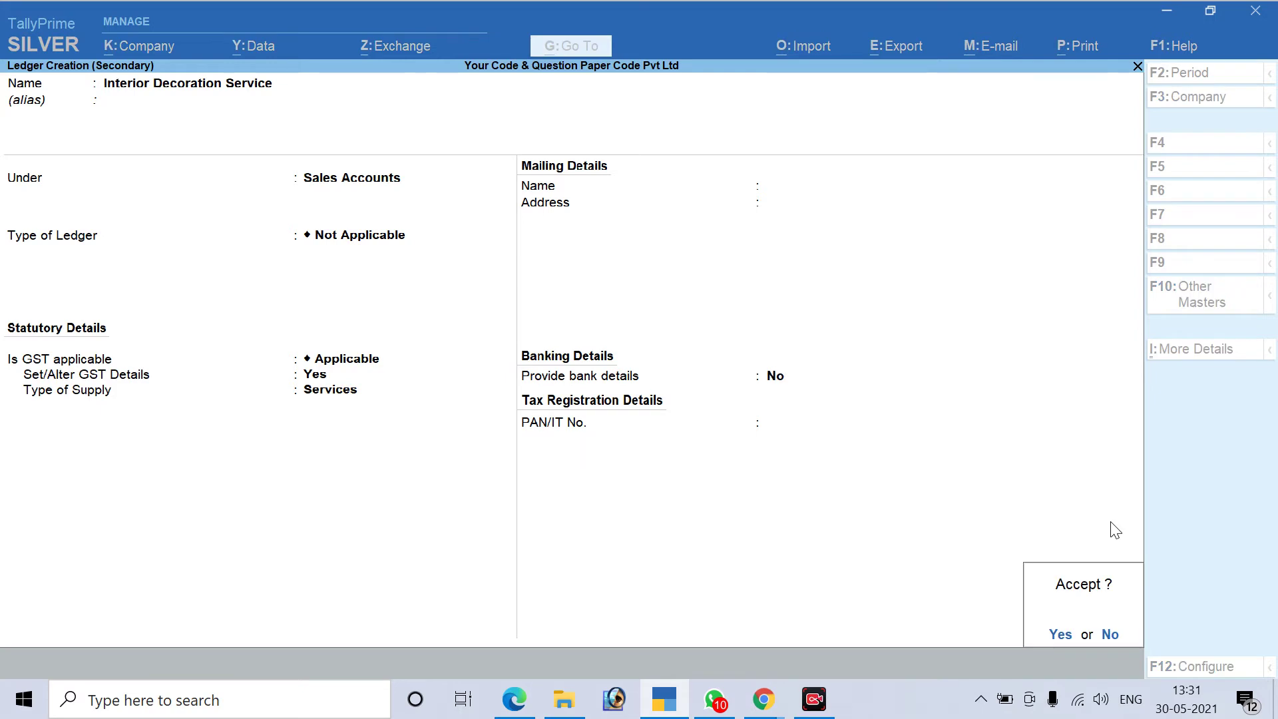
key("Return")
key("Return")
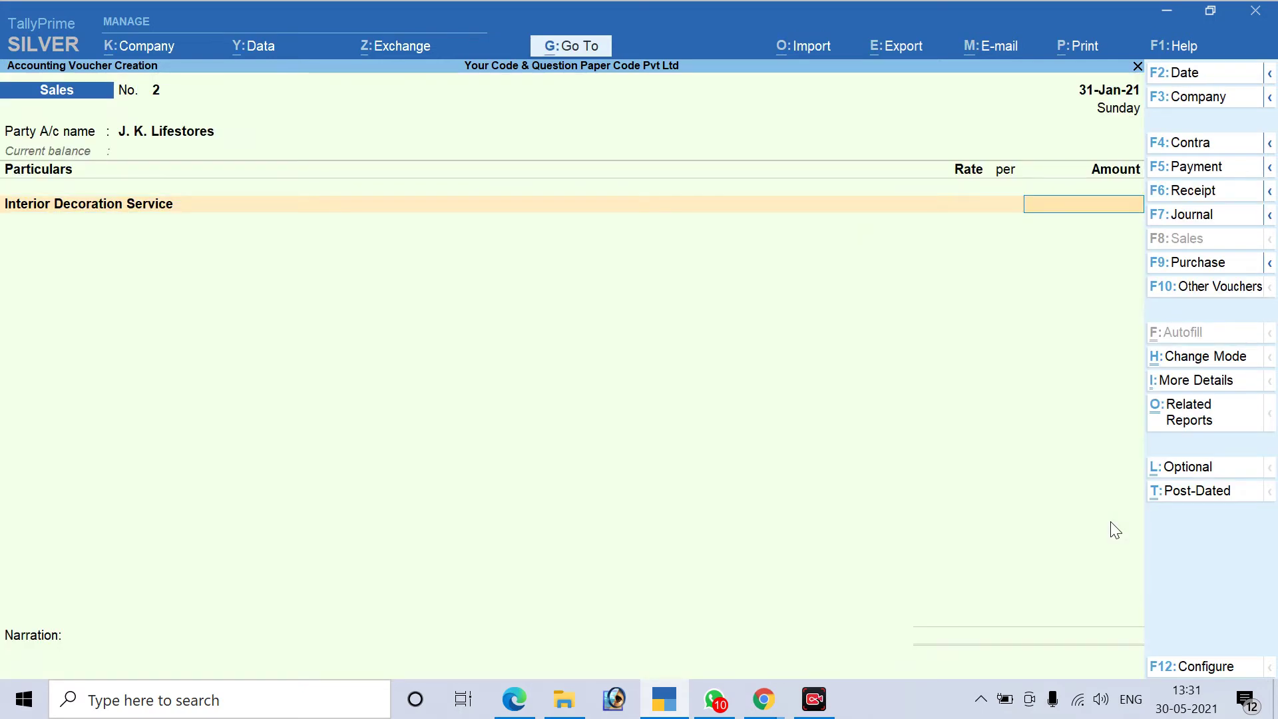
key("alt+Tab")
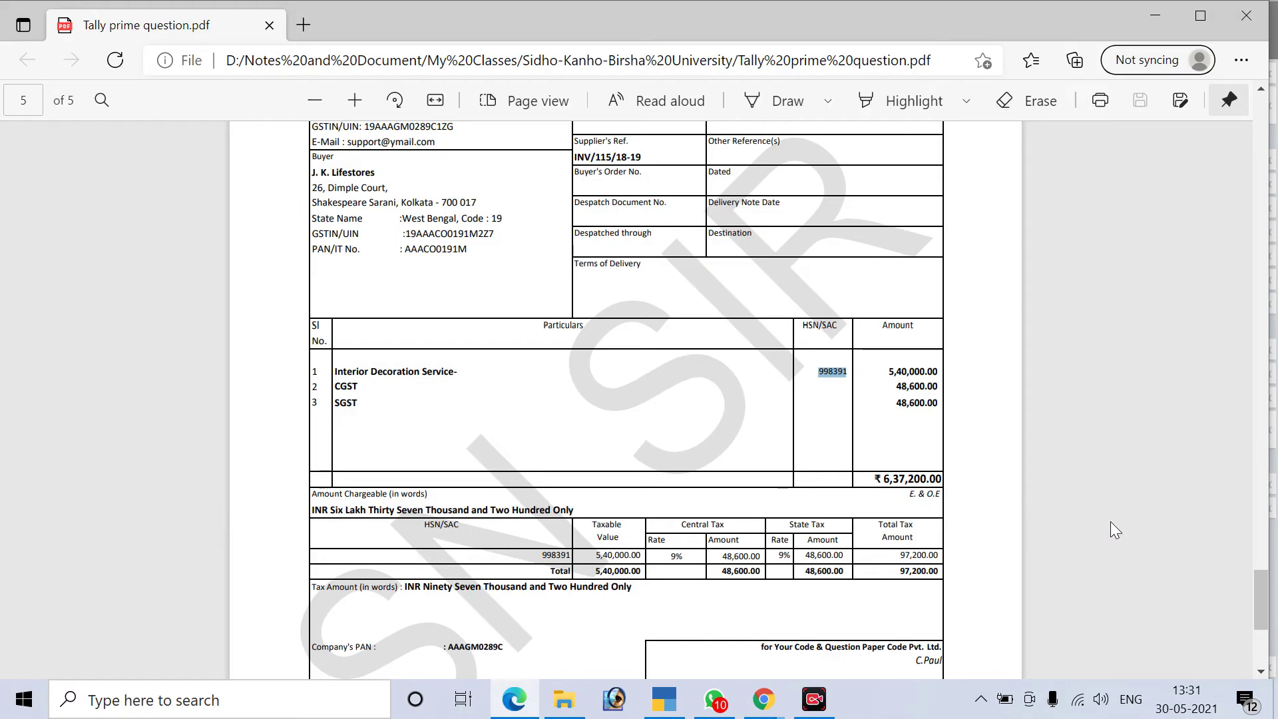
key("alt+Tab")
type("540000")
key("Return")
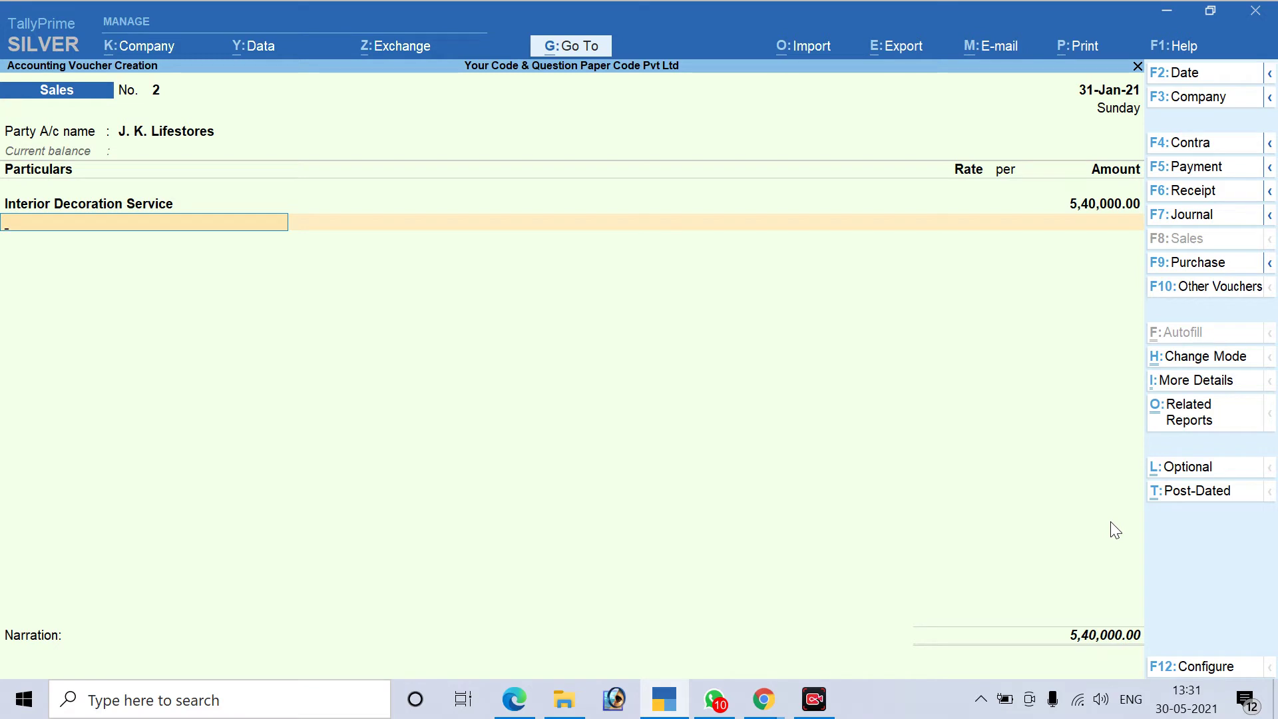
Create Output CGST under Output GST as a GST Central Tax ledger and accept 48,600.00
type("Ou")
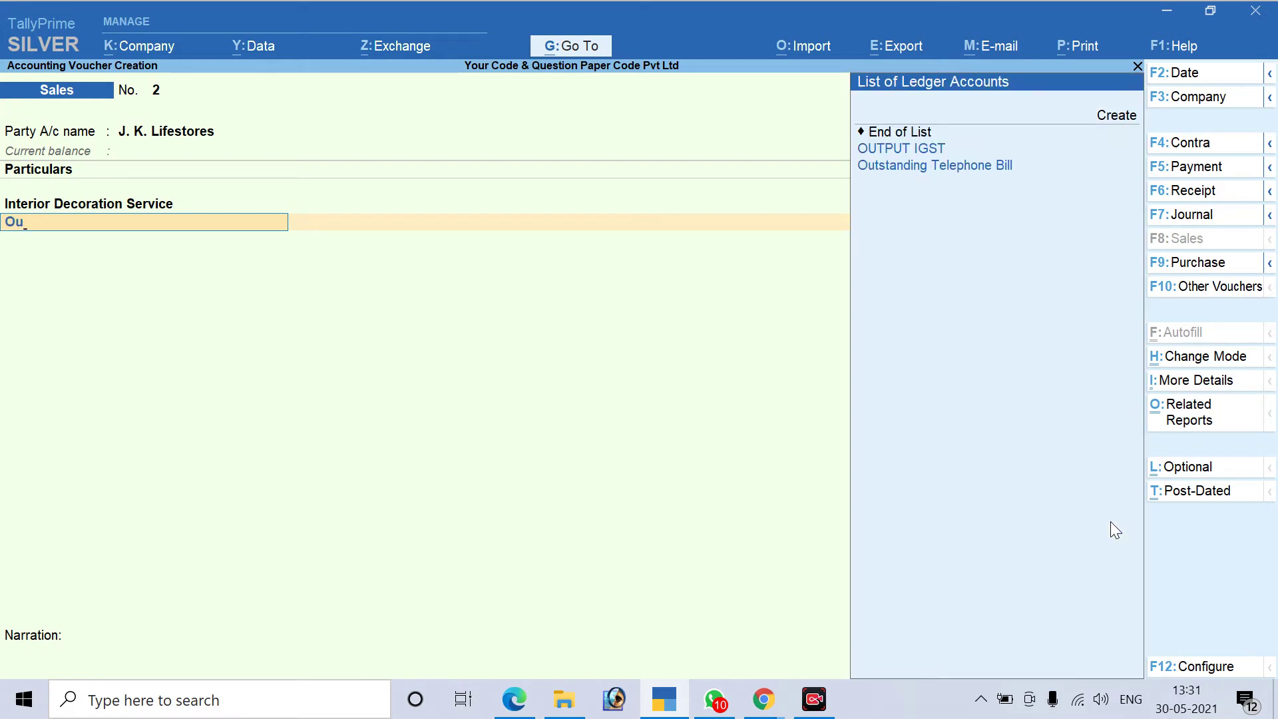
key("alt+c")
type("Outpu")
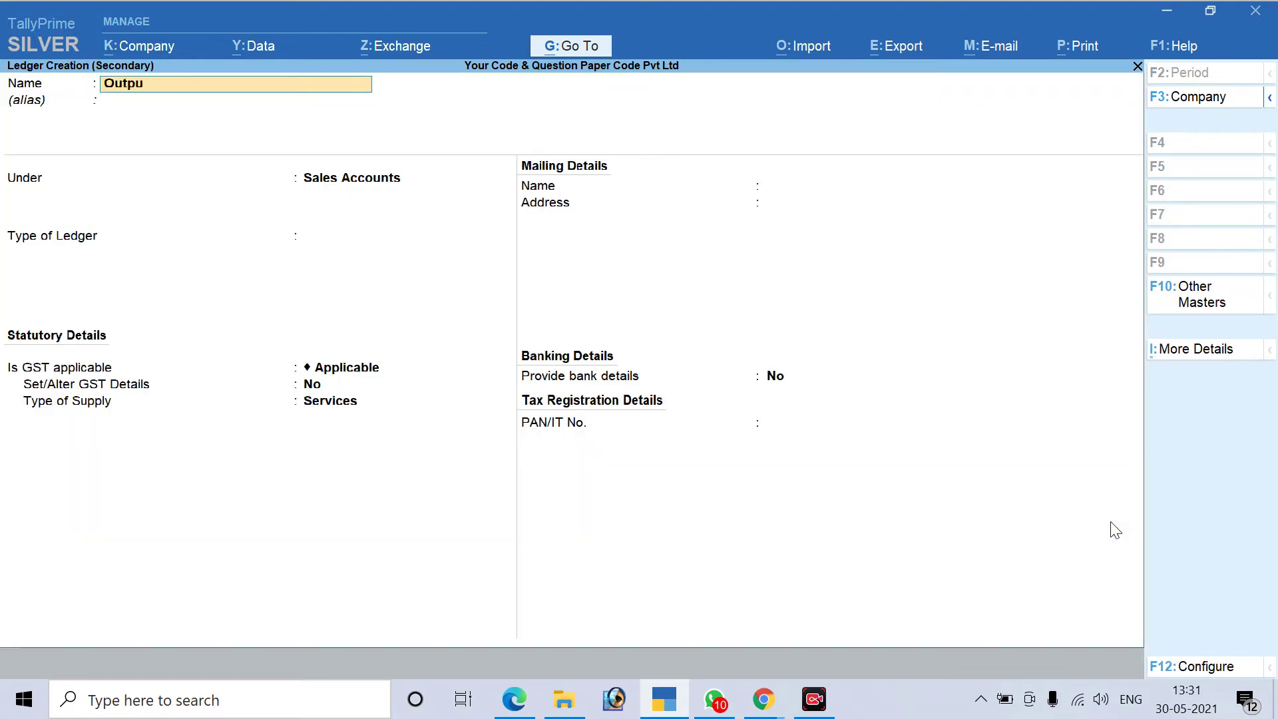
type("t CGST")
key("Return")
key("Return")
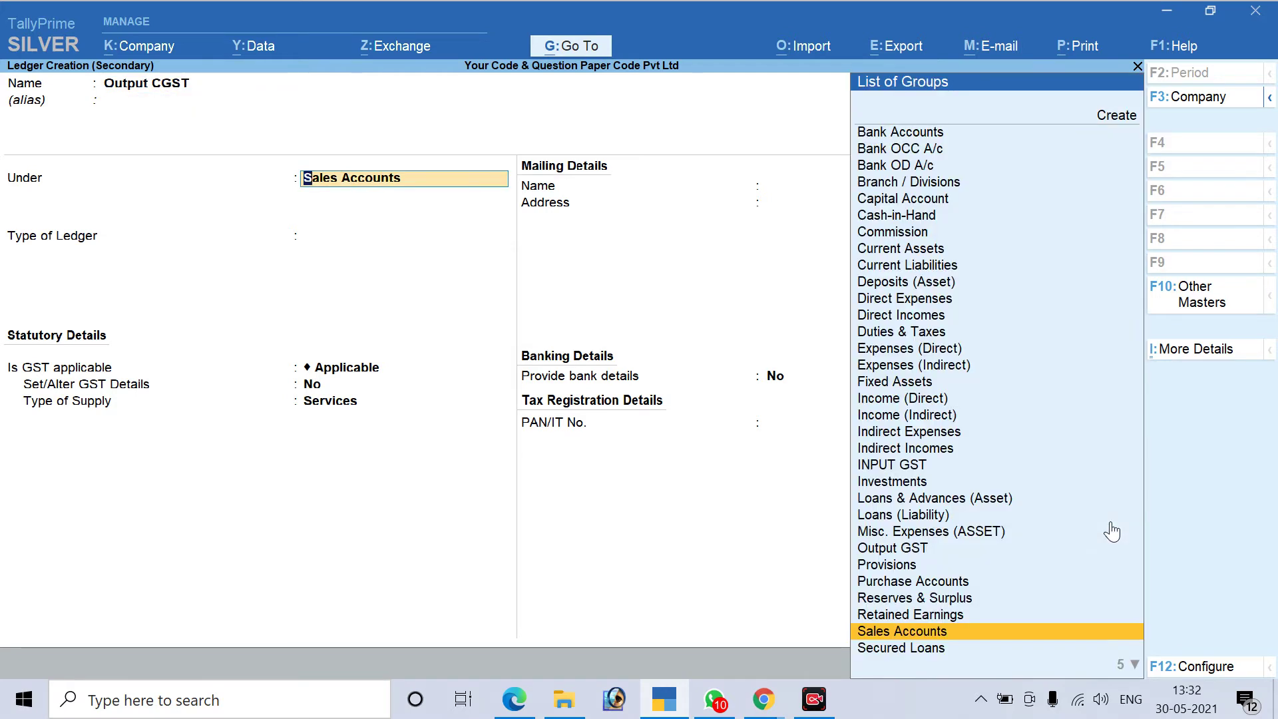
type("Ou")
key("Return")
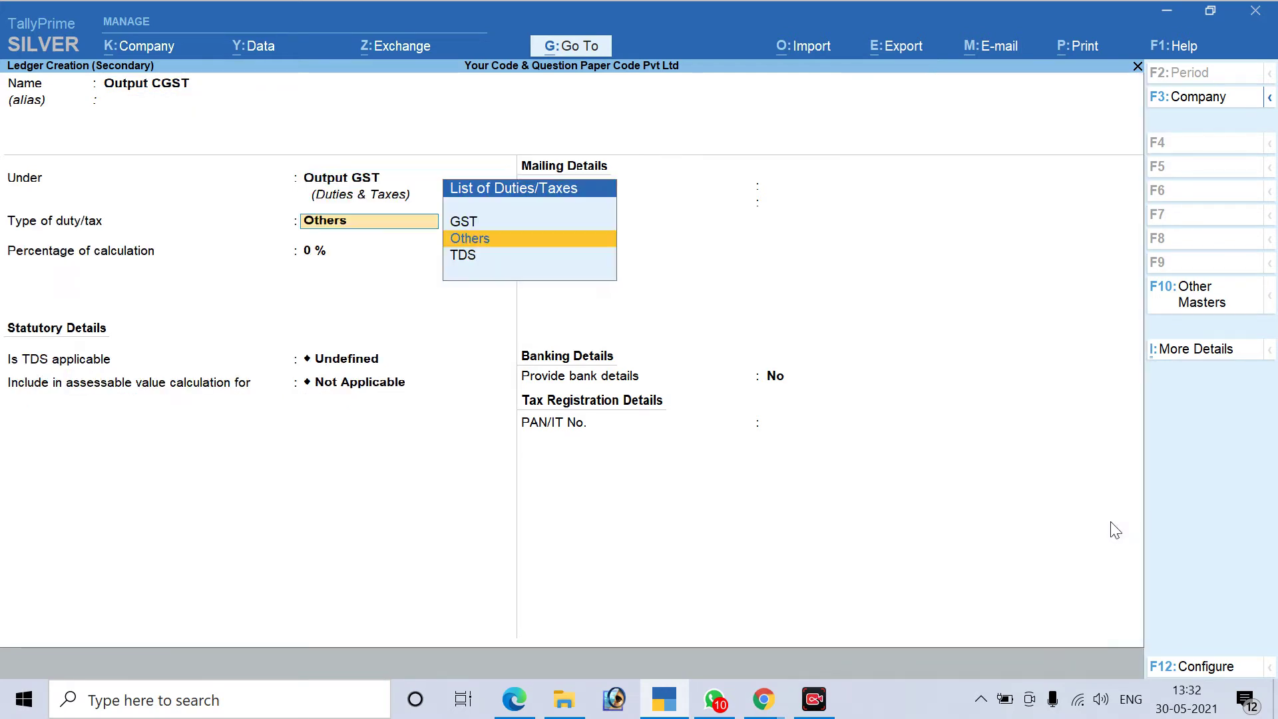
key("Up")
key("Return")
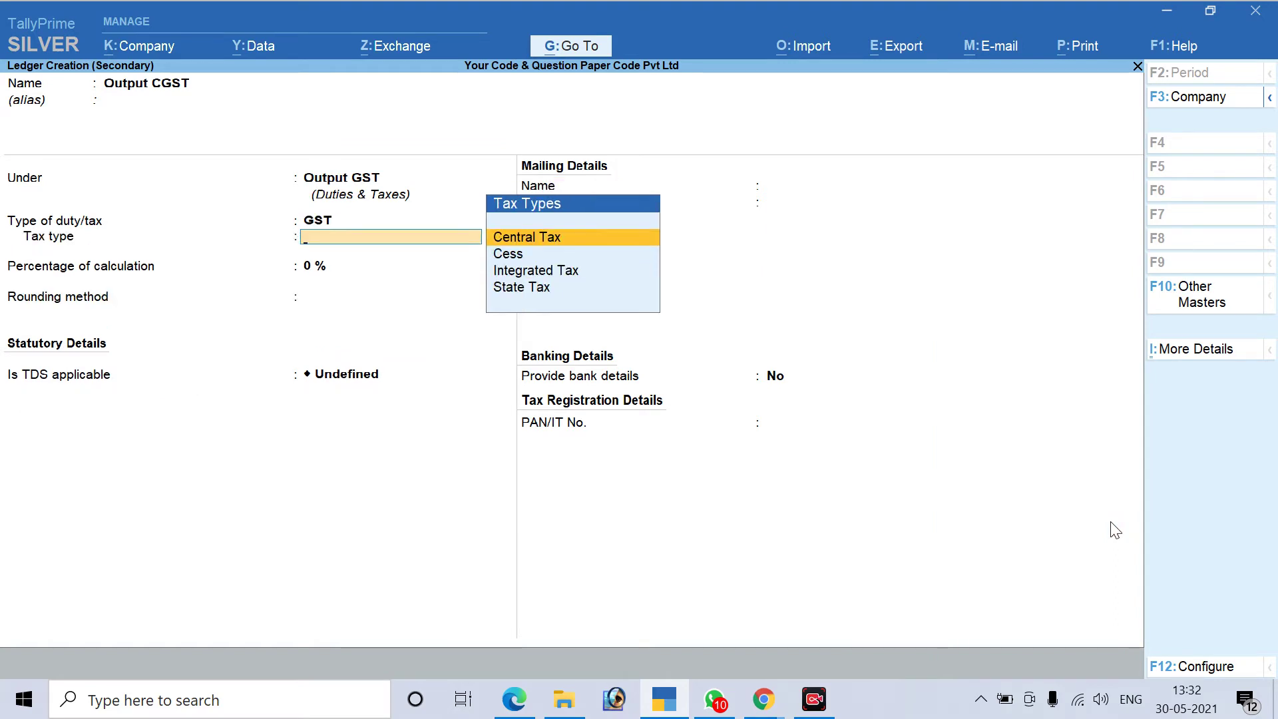
key("Return")
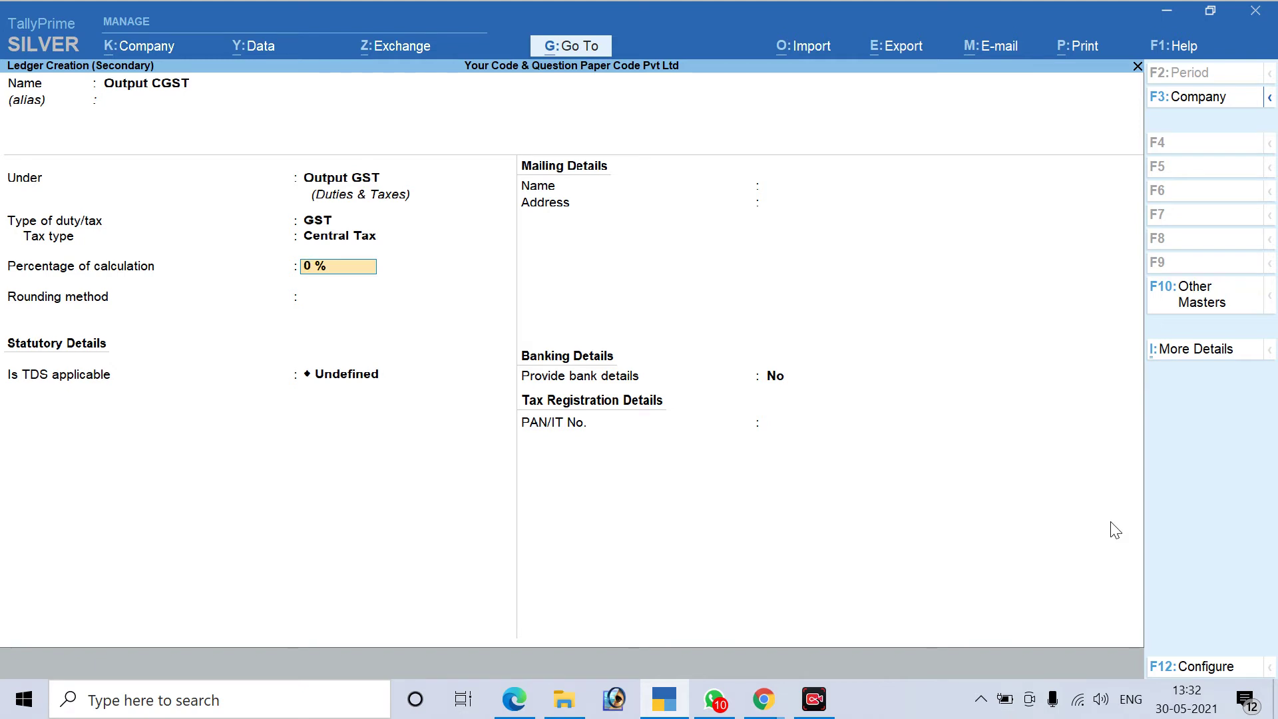
key("Return")
key("Return")
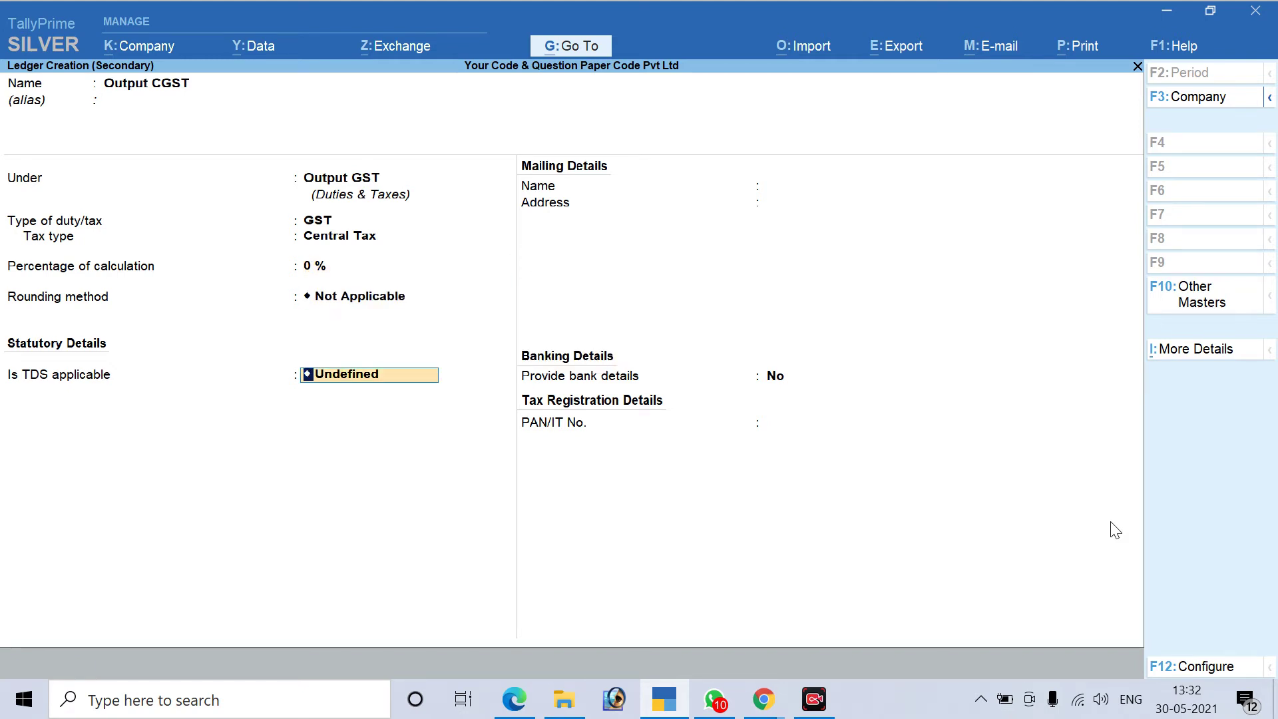
key("Return")
key("Return")
key("Return")
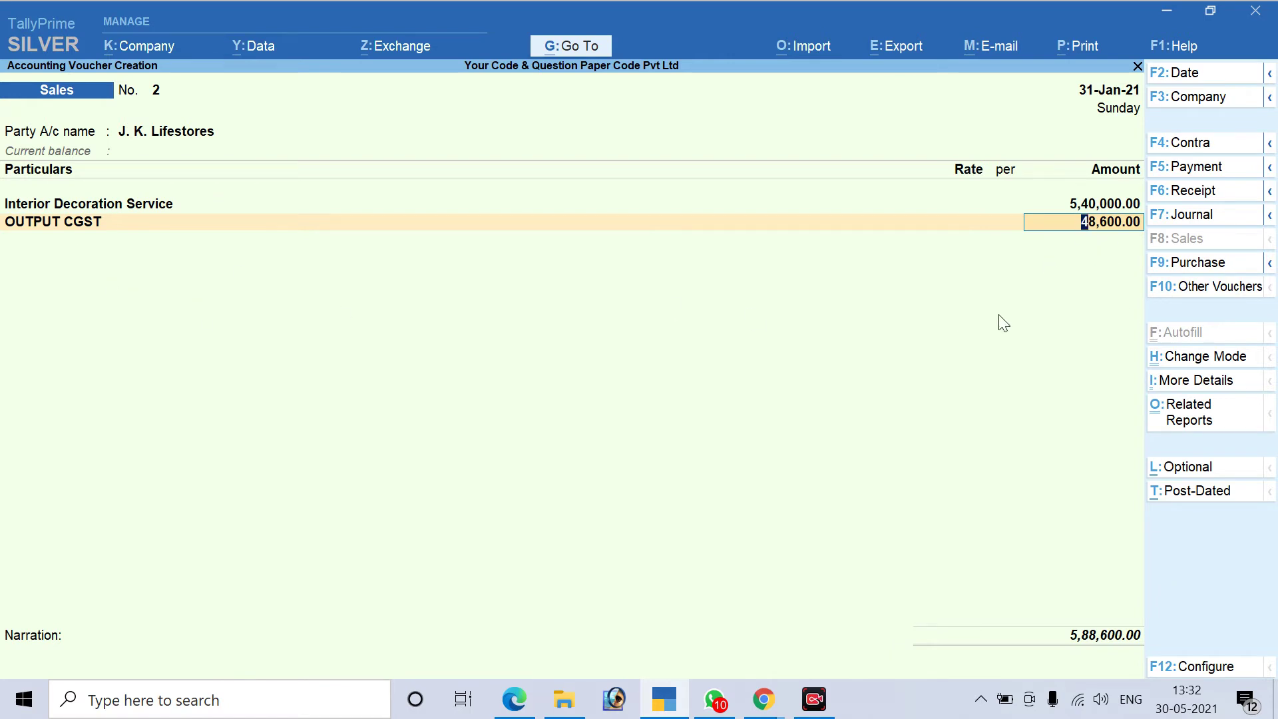
key("Return")
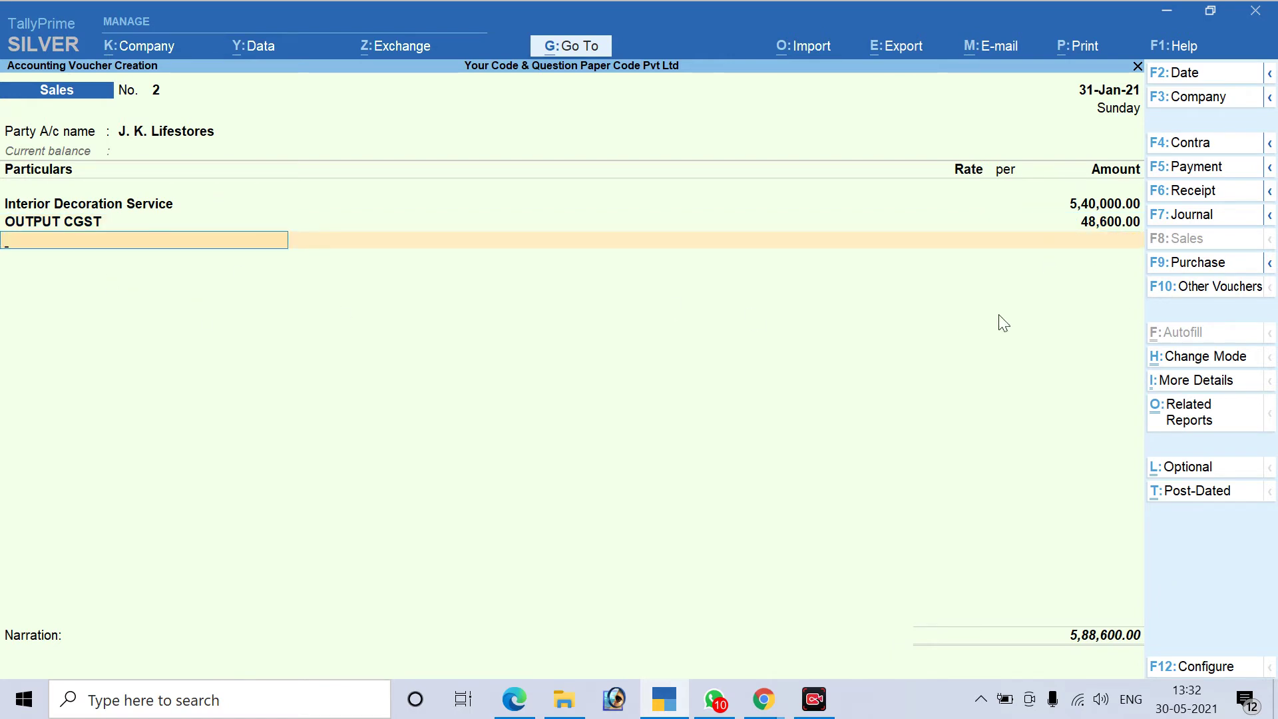
Create Output SGST under Output GST with duty GST, tax type State Tax, rounding Not Applicable
key("alt+c")
type("Output")
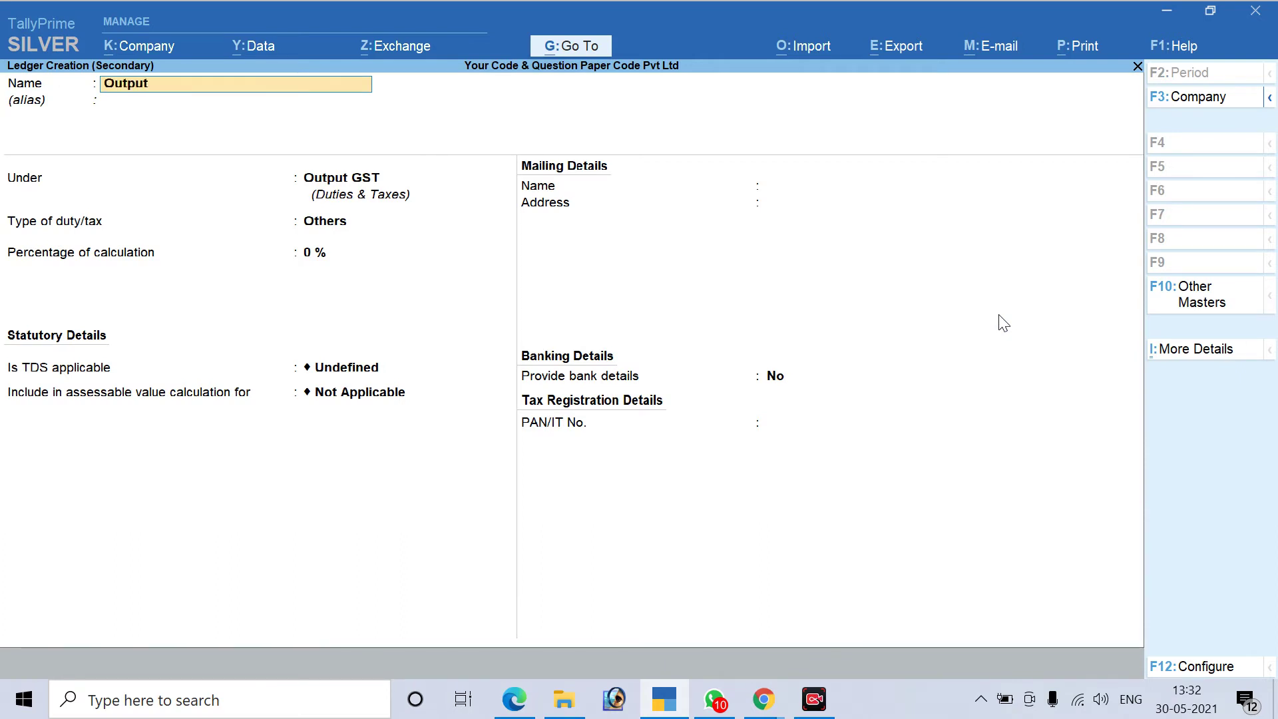
type(" SGST")
key("Return")
key("Return")
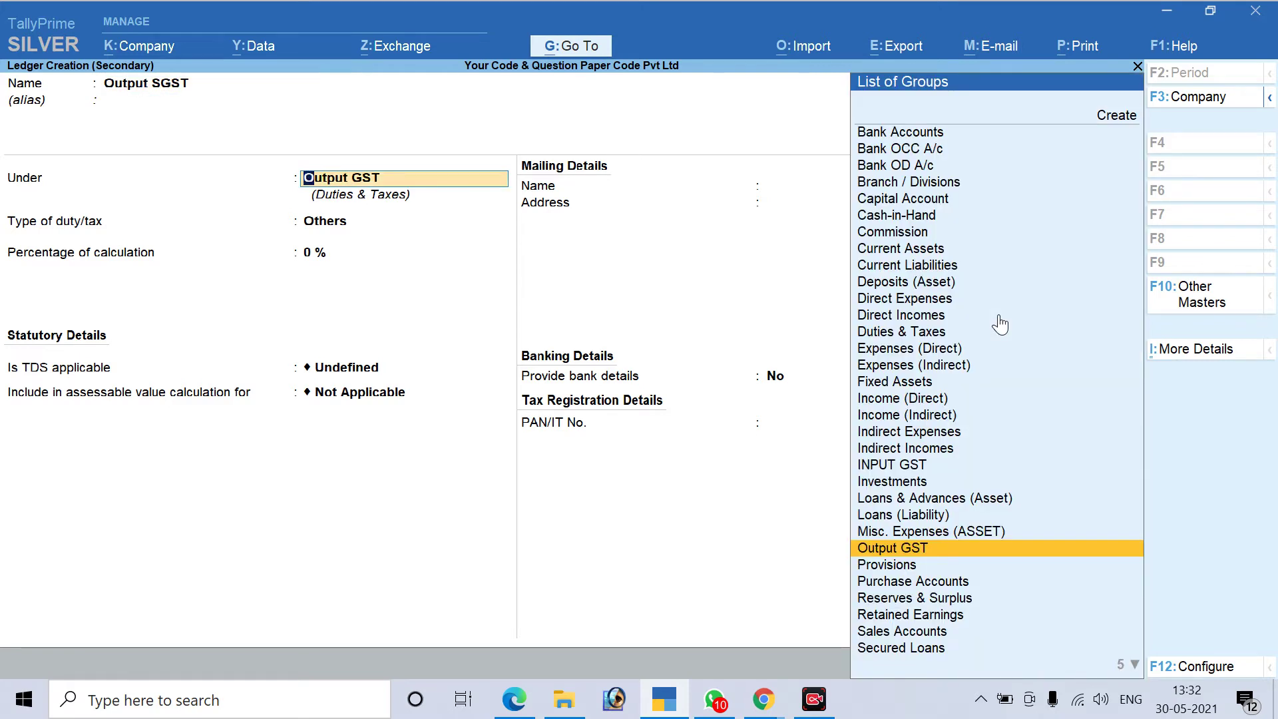
key("Return")
key("Up")
key("Return")
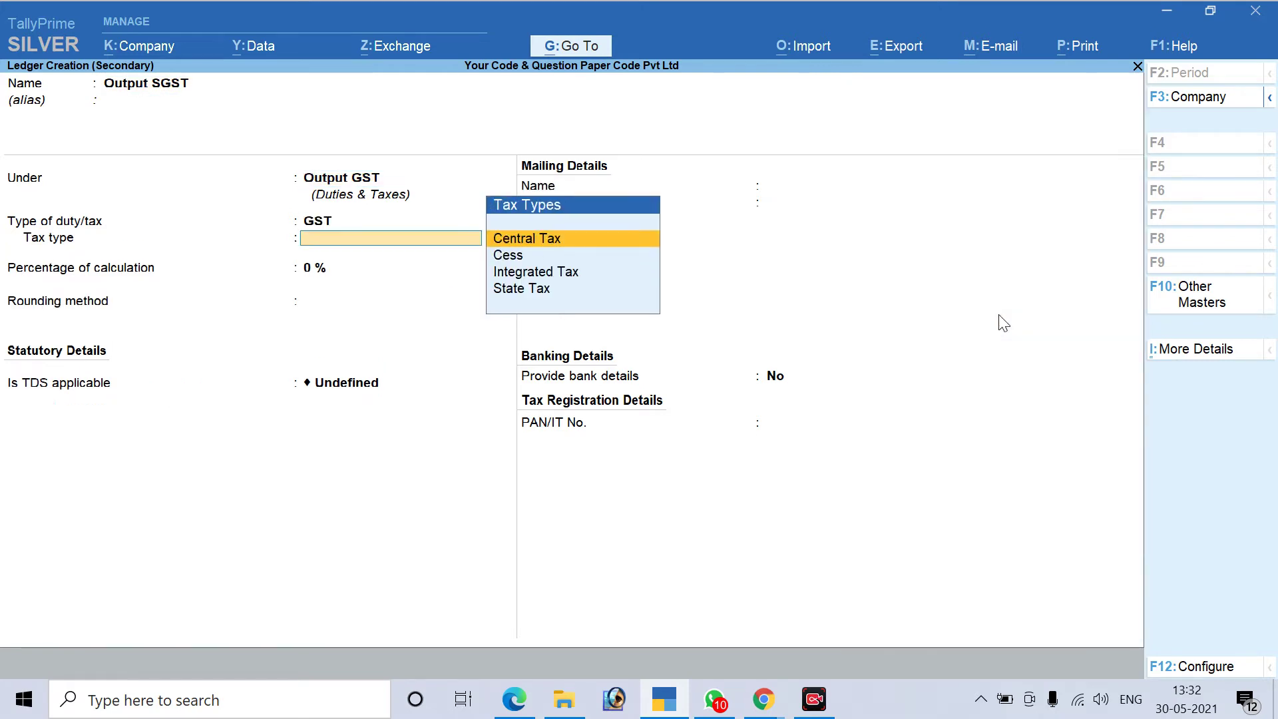
key("Down")
key("Down")
key("Down")
key("Return")
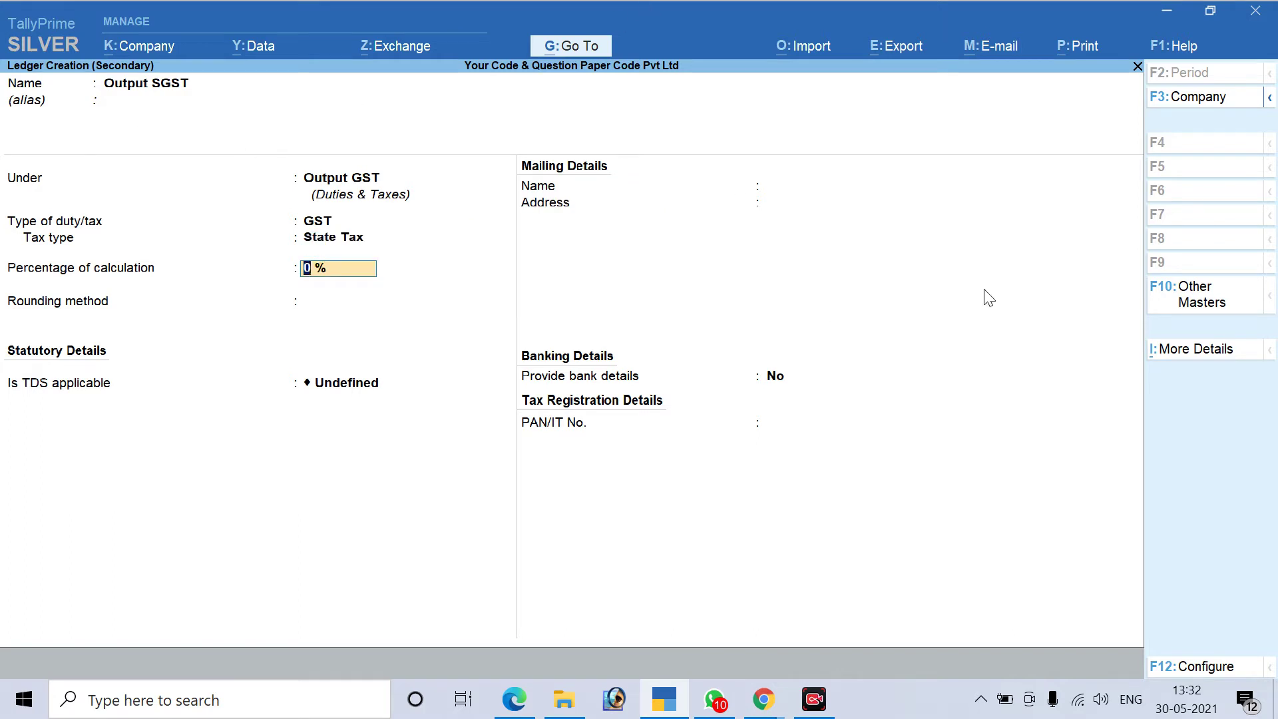
key("Return")
key("Return")
key("Return")
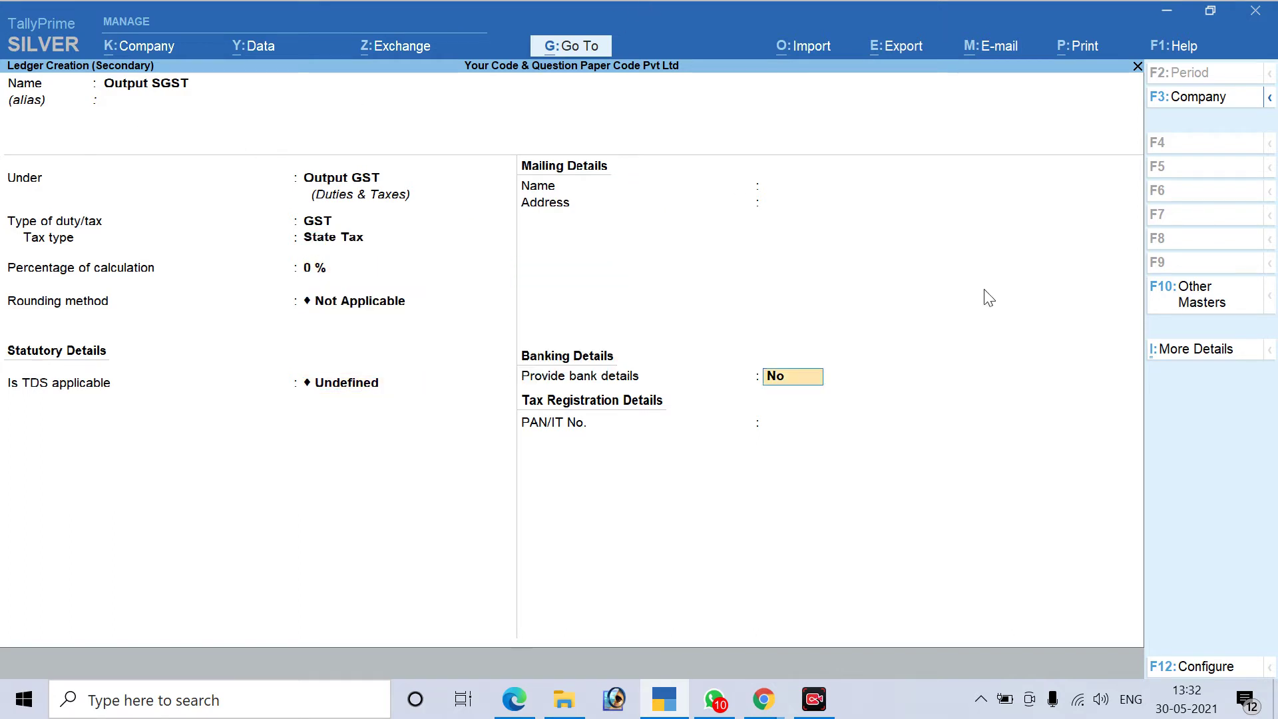
key("Return")
key("Return")
key("Return")
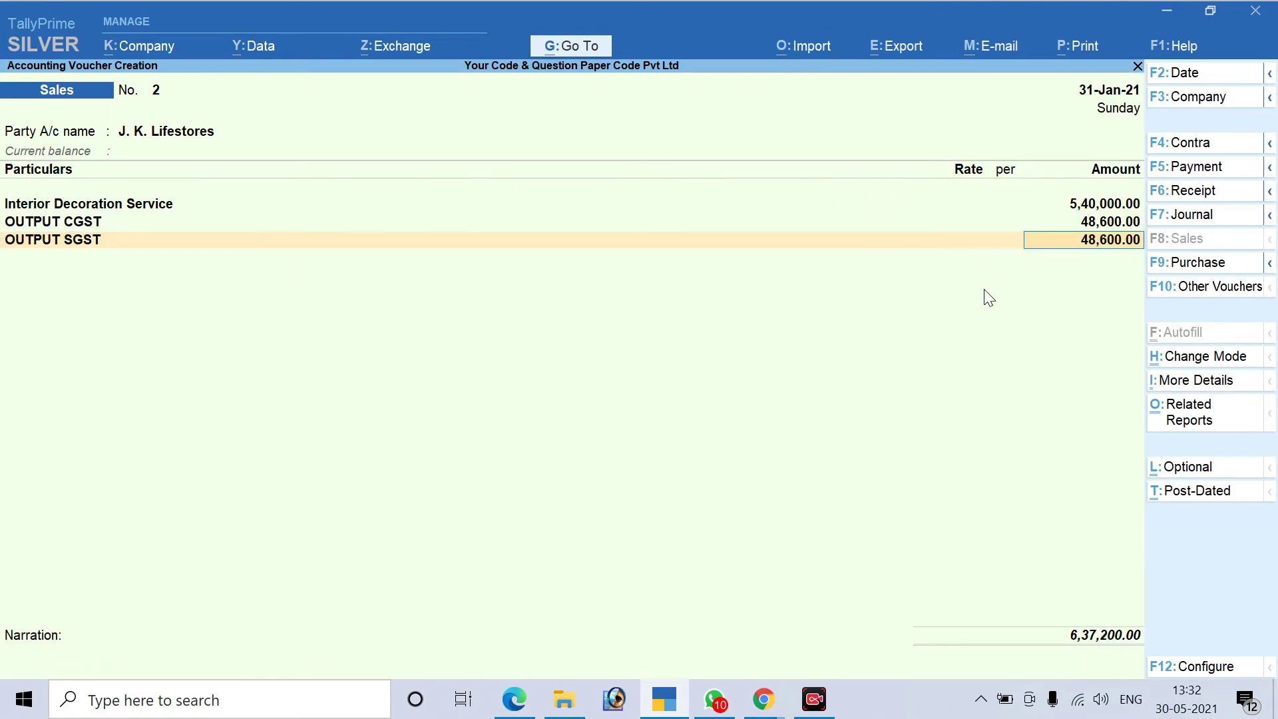
Accept Output SGST at 48,600.00, add new bill reference 2 for 6,37,200.00, and save
key("alt+Tab")
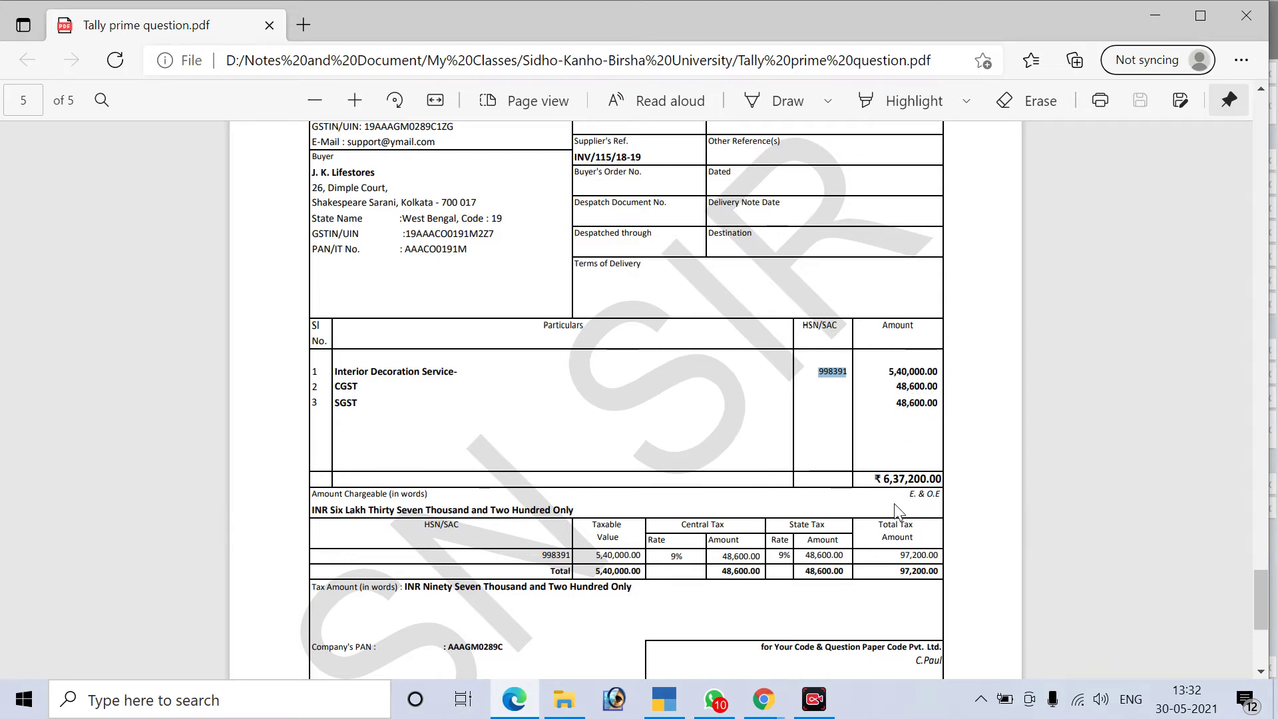
key("alt+Tab")
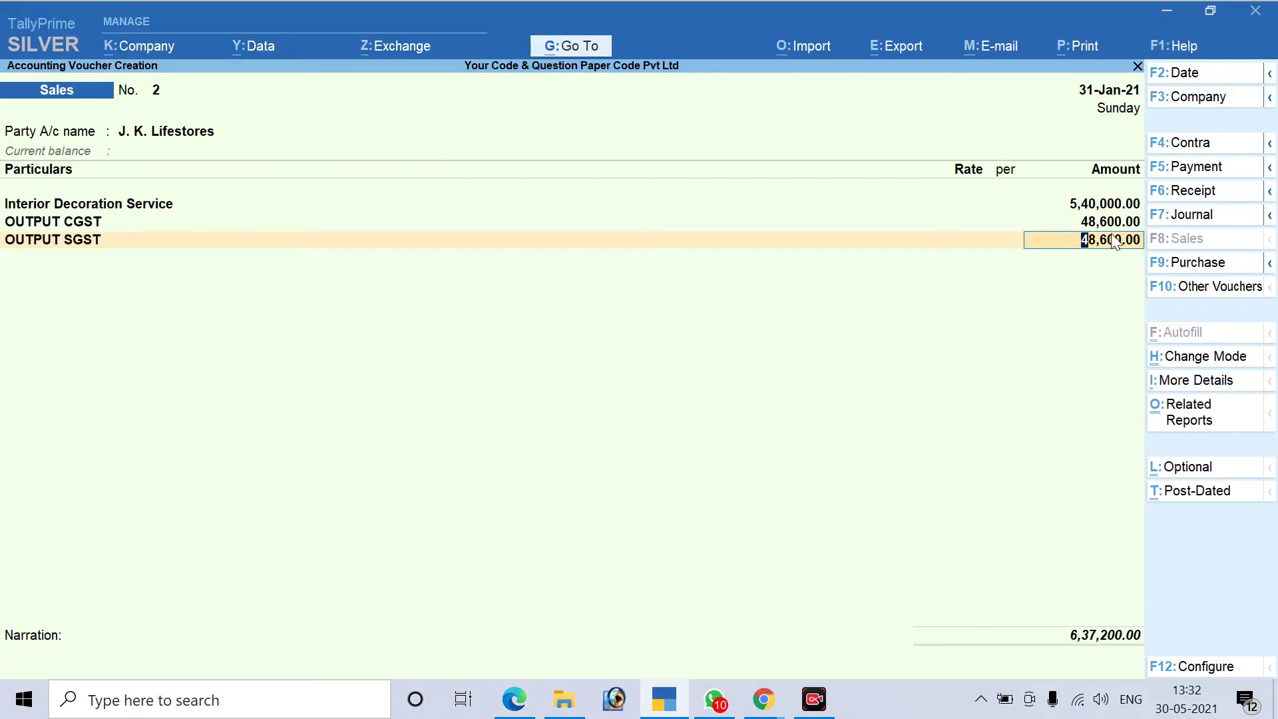
key("Return")
key("Return")
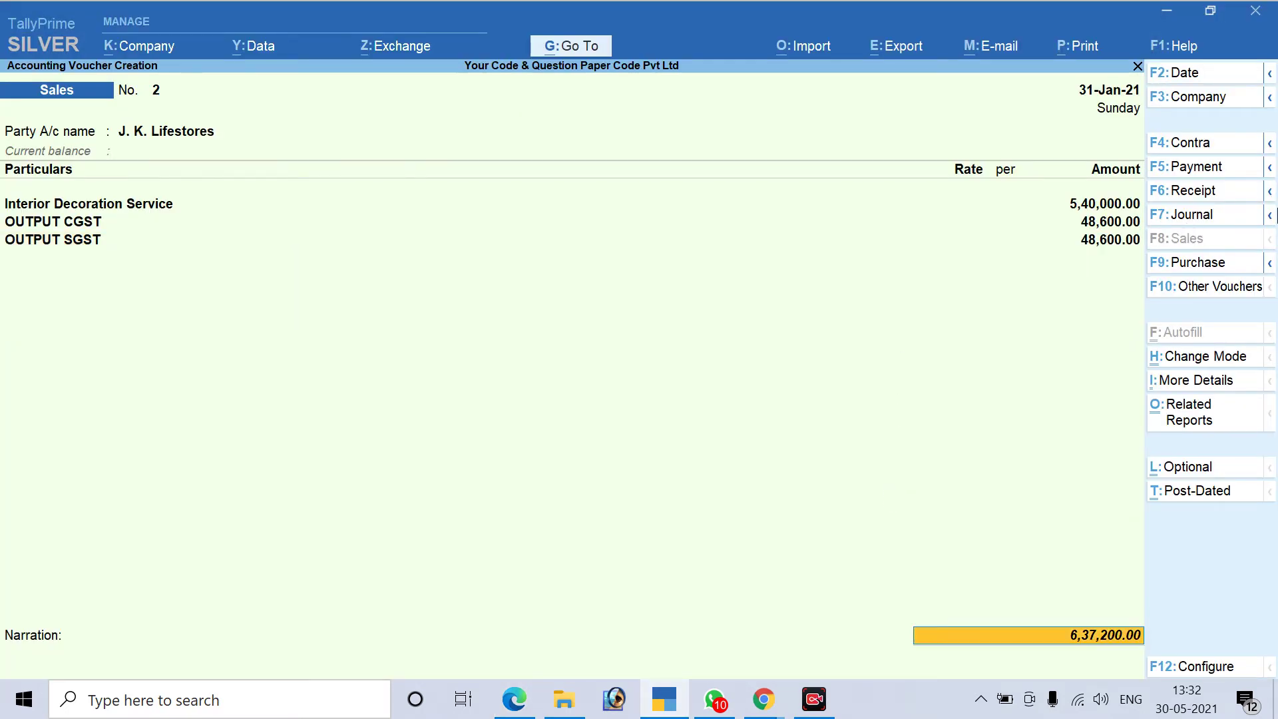
key("Return")
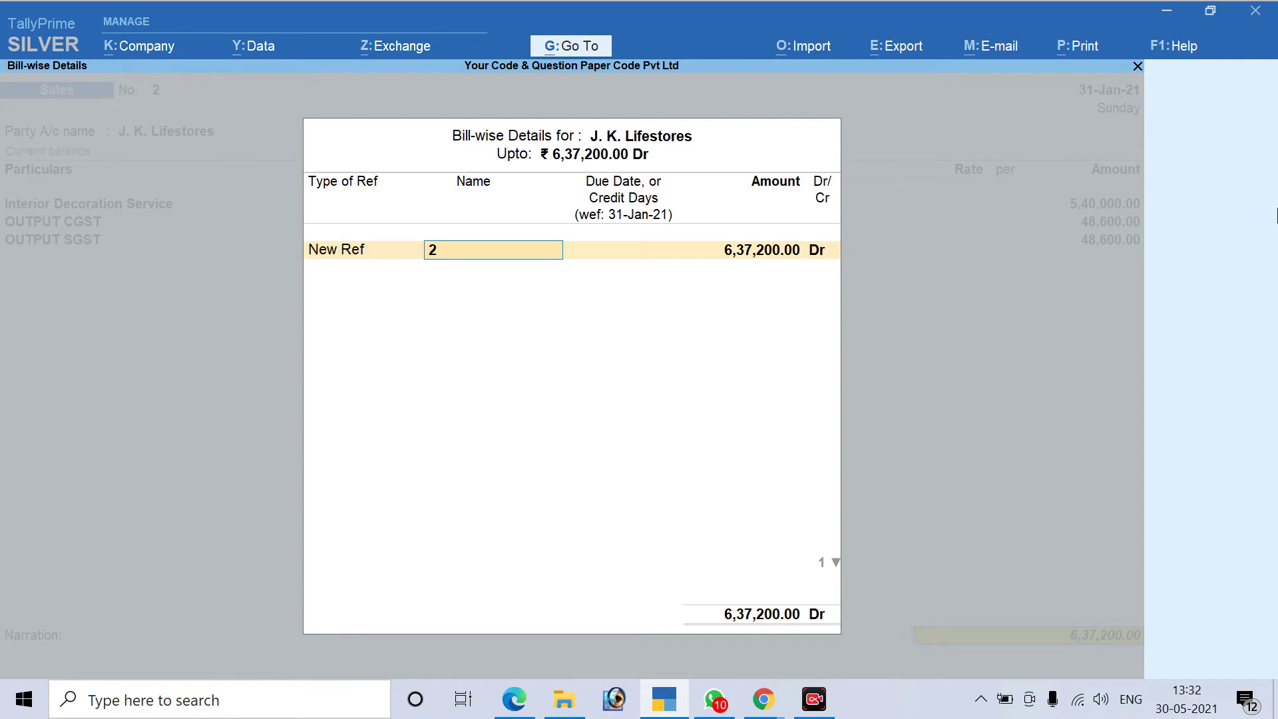
key("Return")
key("Return")
key("Return")
key("Return")
key("Return")
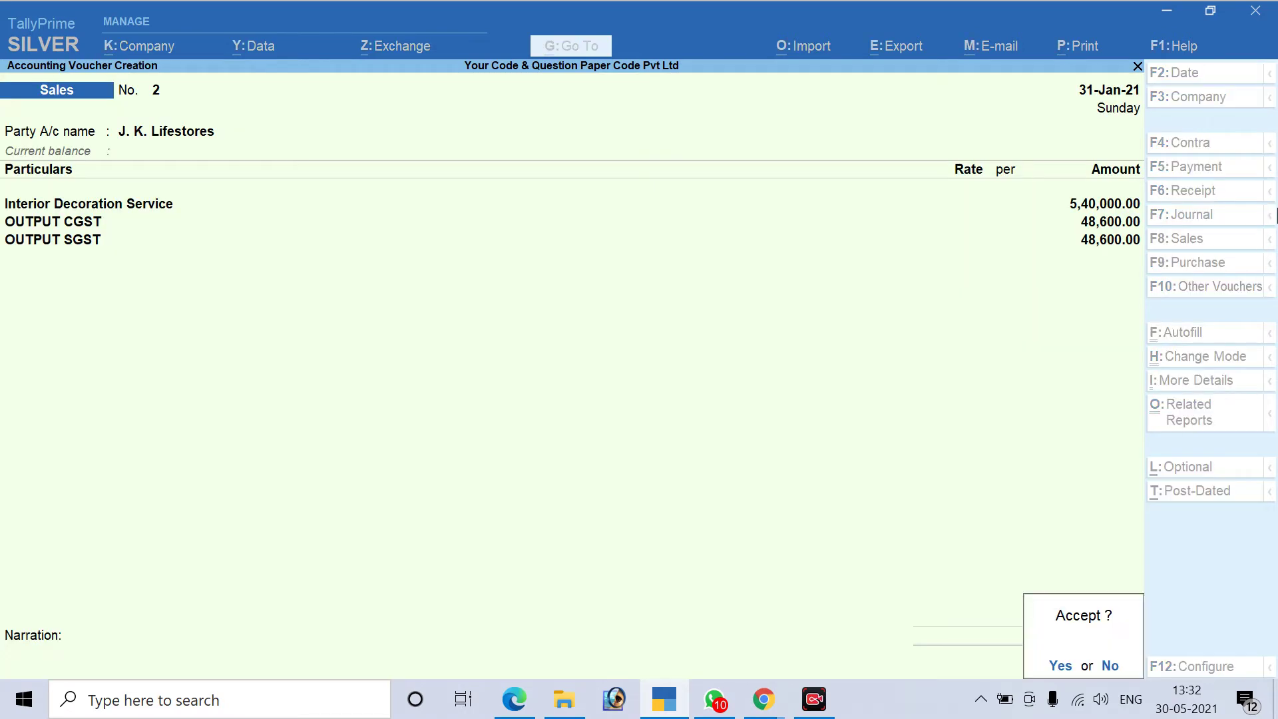
key("Return")
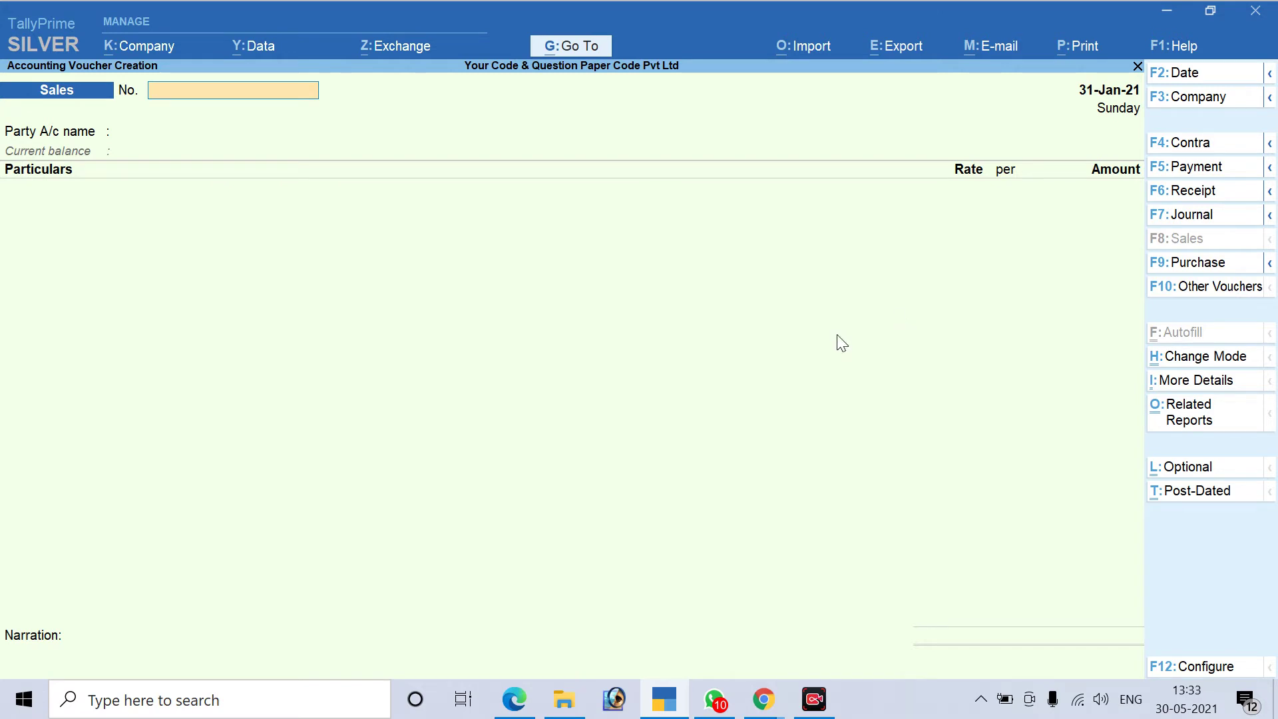
Bring the Google Meet window forward and view Step 1 of the TDS entry.pdf guide
mouse_move(764, 700)
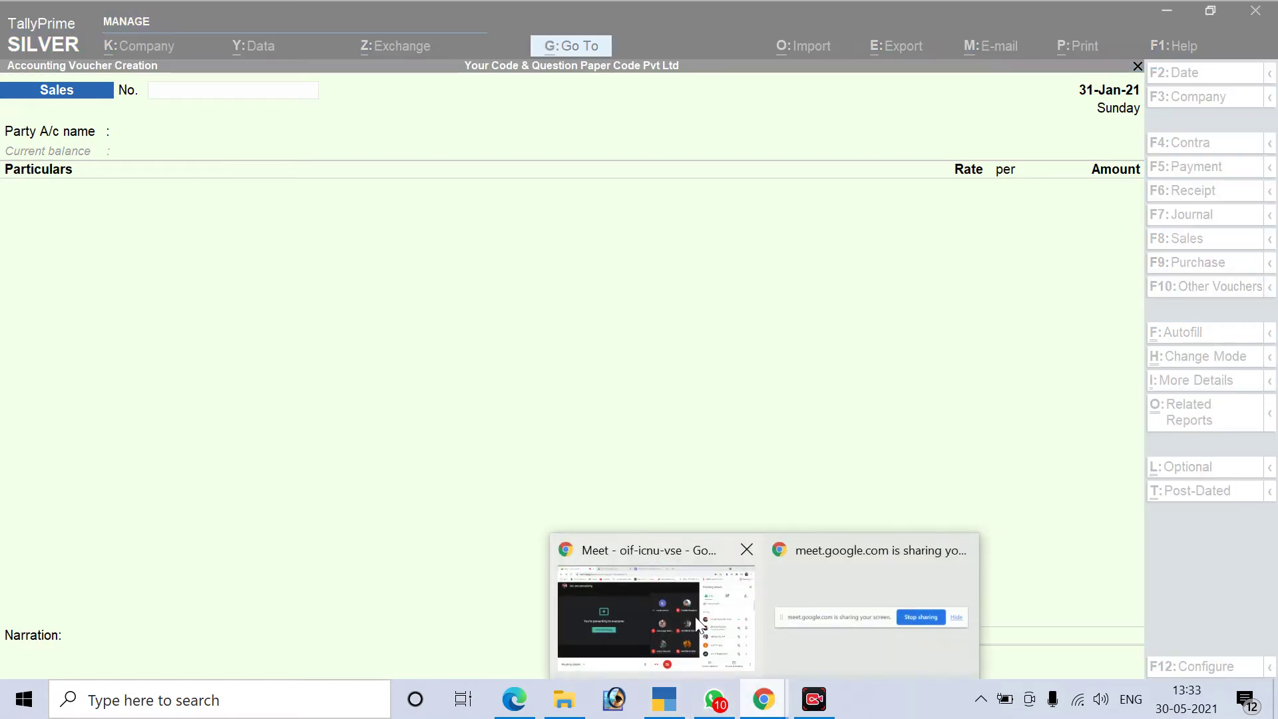
left_click(695, 616)
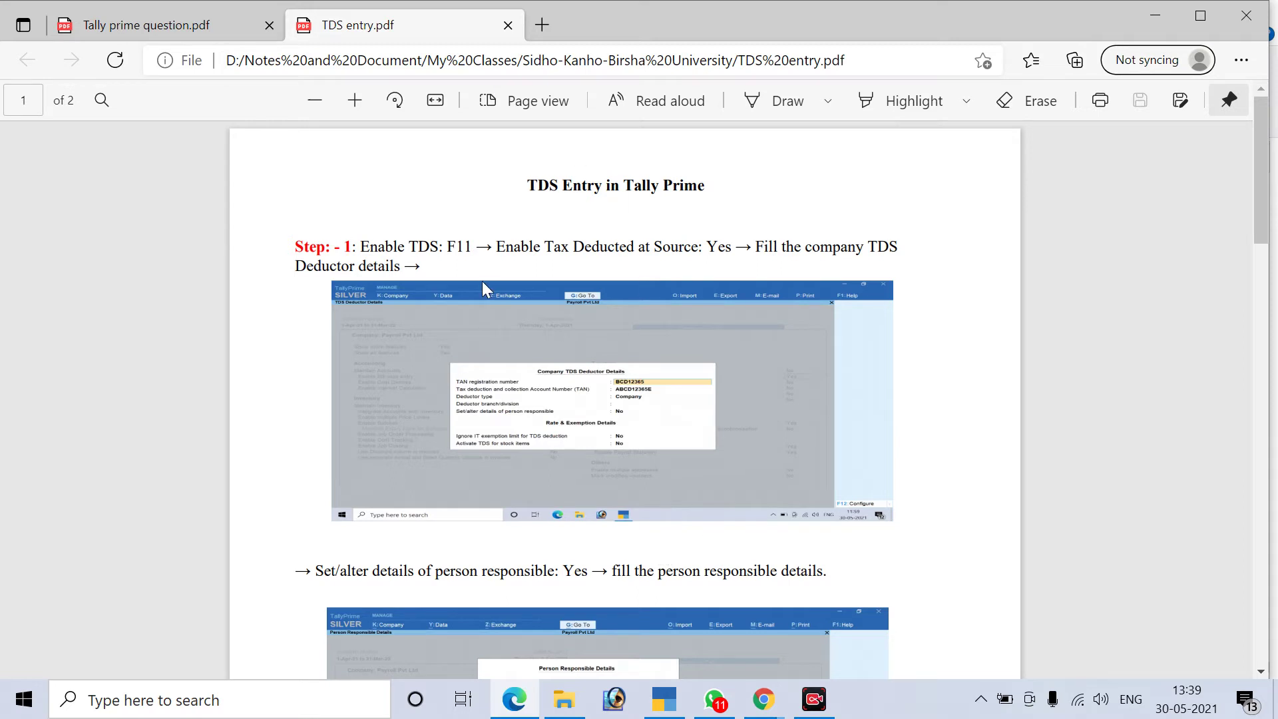
mouse_move(664, 699)
Ink-mark the TDS Deductor details screenshot: TAN, deduction account number, deductor type, and No
left_click(792, 103)
mouse_move(651, 363)
left_mouse_down()
mouse_move(709, 466)
mouse_move(494, 326)
left_mouse_up()
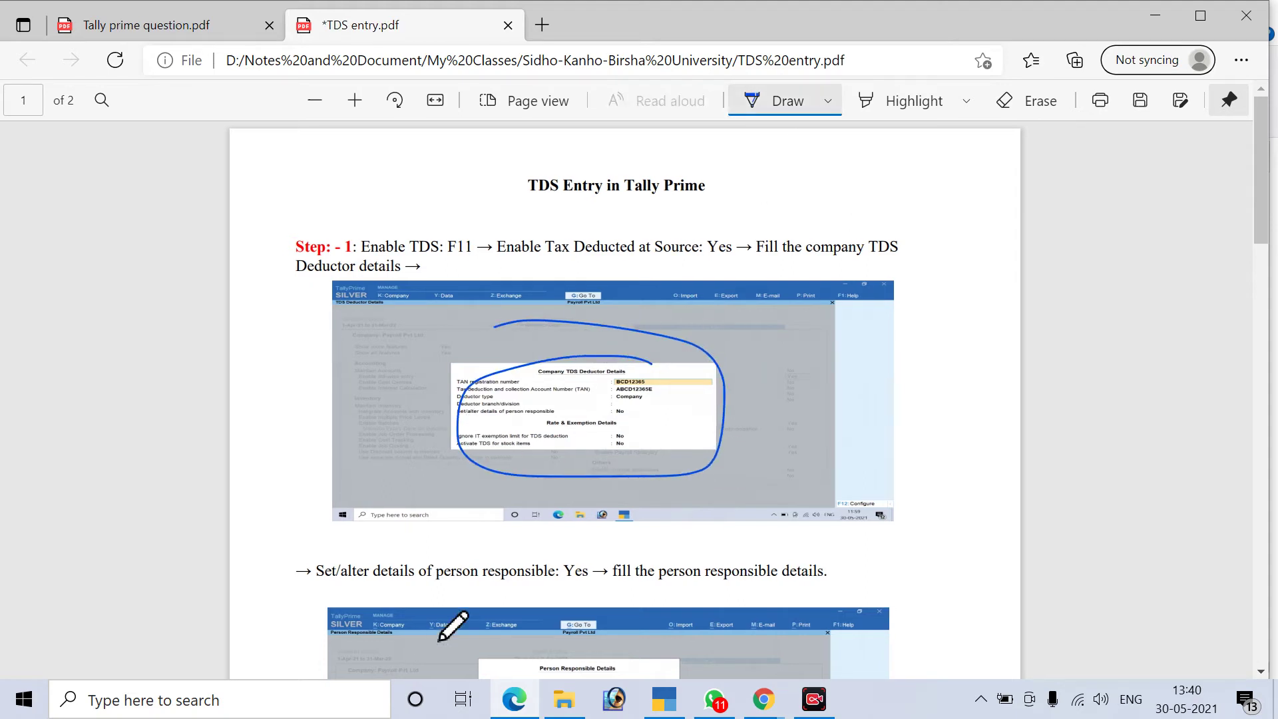
scroll(596, 426, "down", 3)
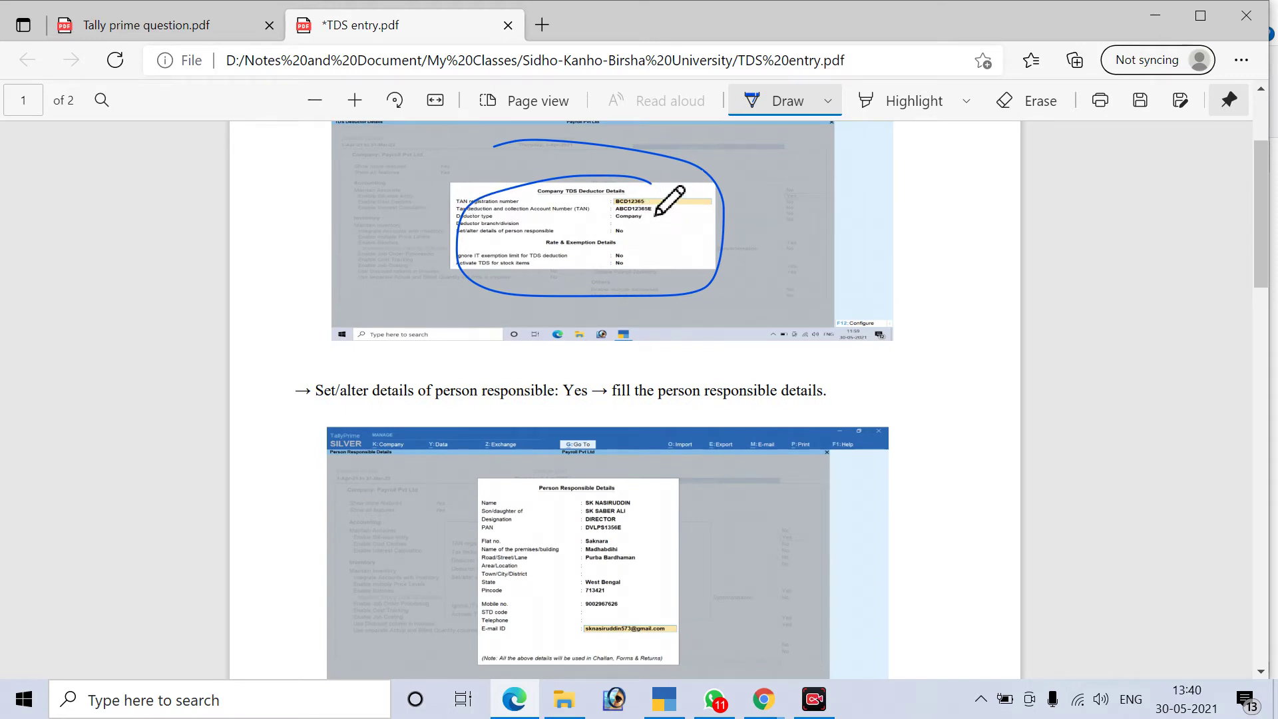
left_click_drag(647, 199, 687, 191)
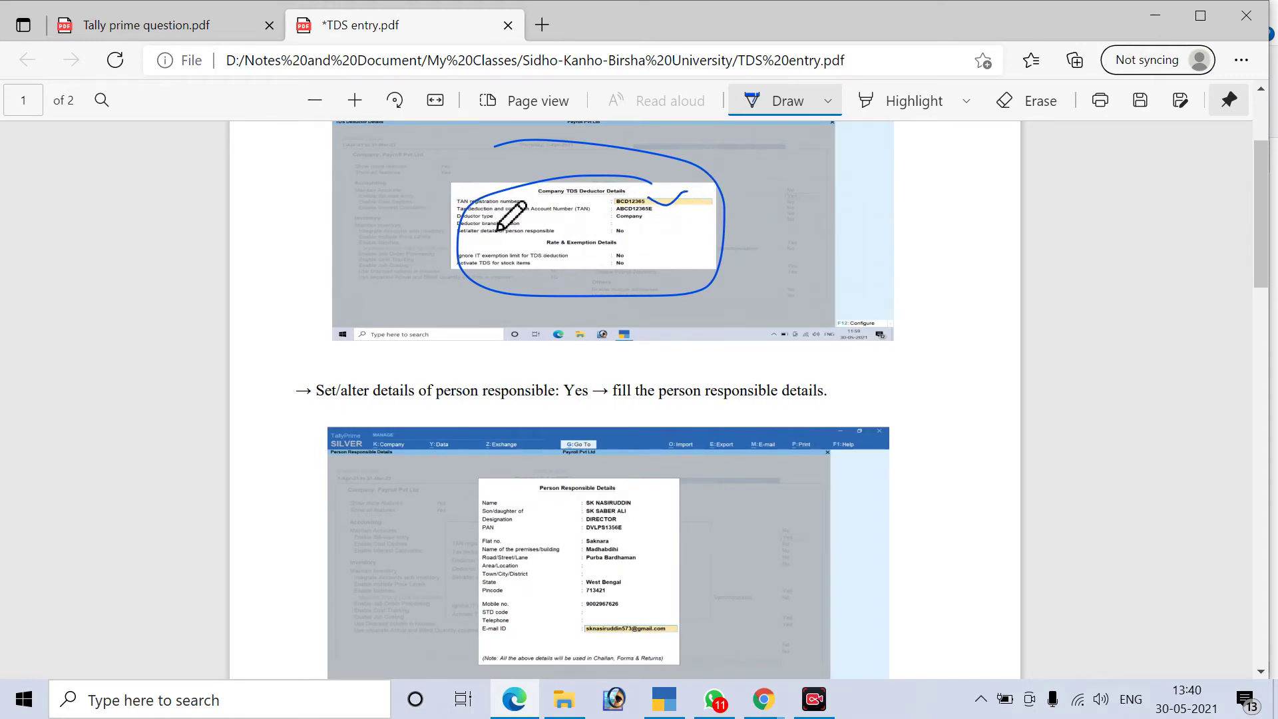
left_click_drag(652, 213, 668, 212)
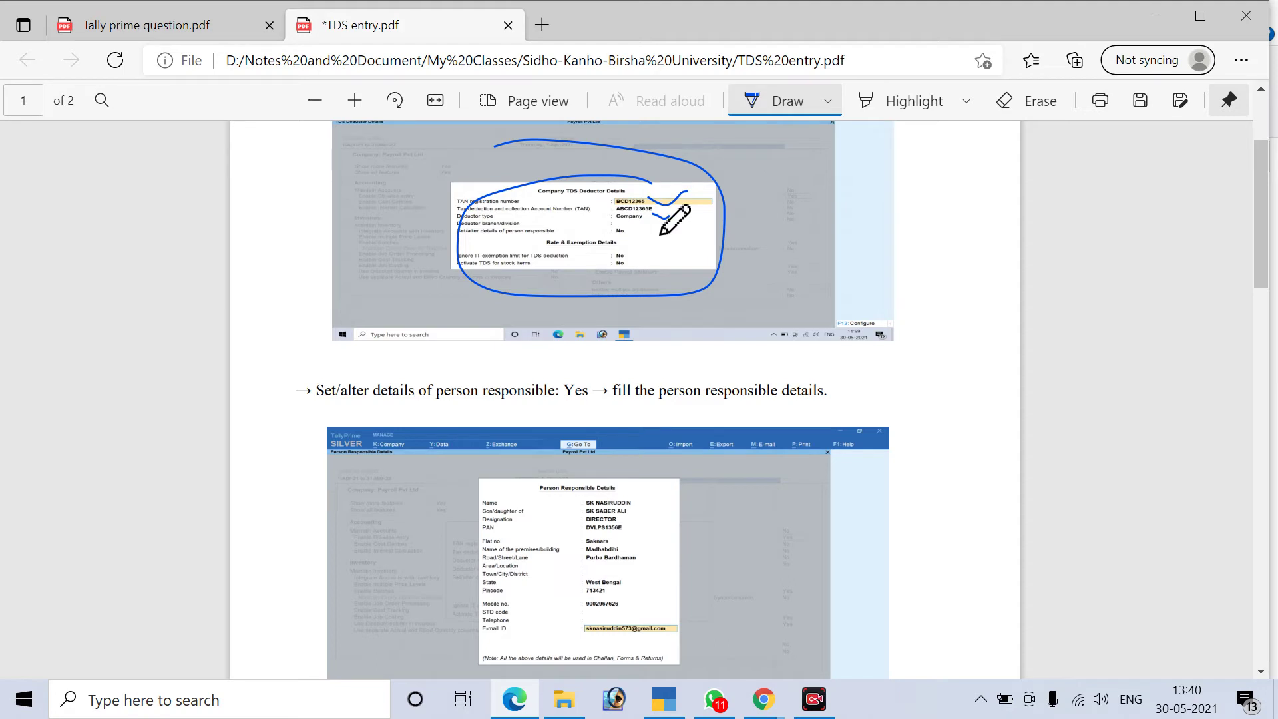
left_click_drag(650, 225, 675, 223)
left_click_drag(625, 227, 616, 226)
Circle the Person Responsible Details screenshot and its filled-in values, then return to the top
scroll(587, 463, "down", 2)
left_click_drag(724, 443, 748, 443)
scroll(730, 526, "down", 4)
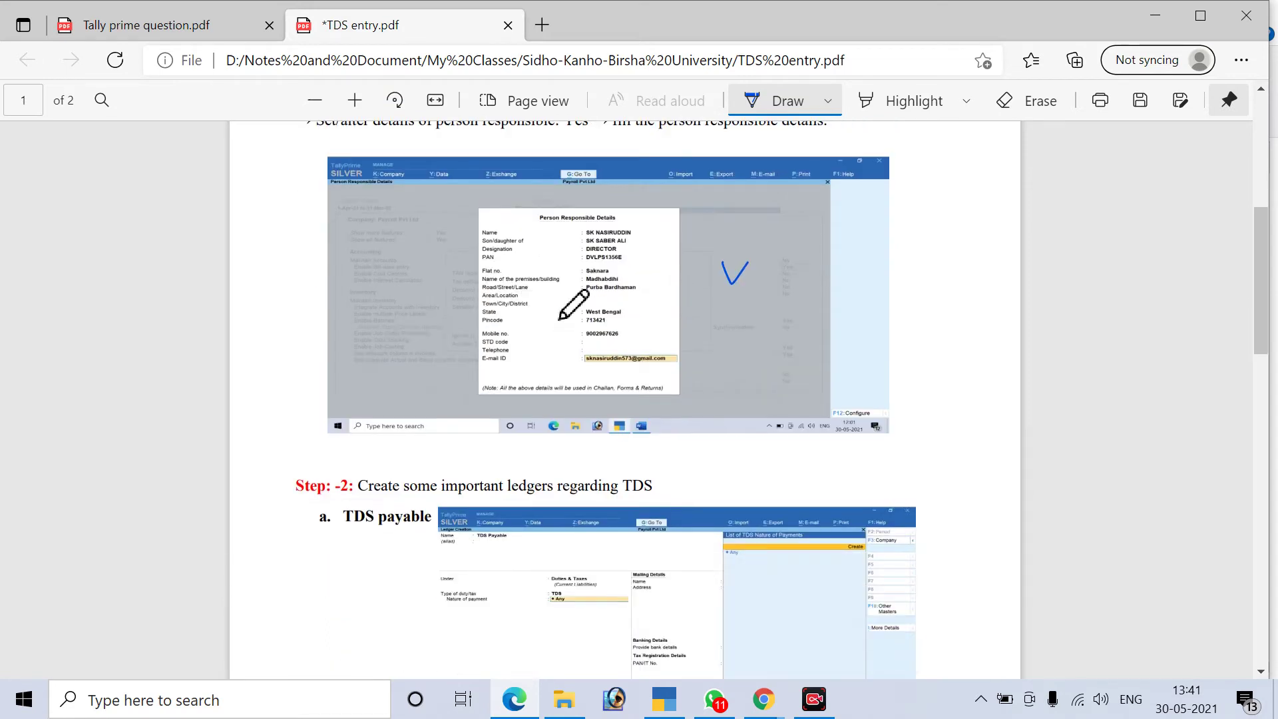
left_click_drag(547, 208, 400, 314)
mouse_move(424, 391)
left_mouse_down()
mouse_move(760, 371)
mouse_move(571, 214)
mouse_move(540, 208)
left_mouse_up()
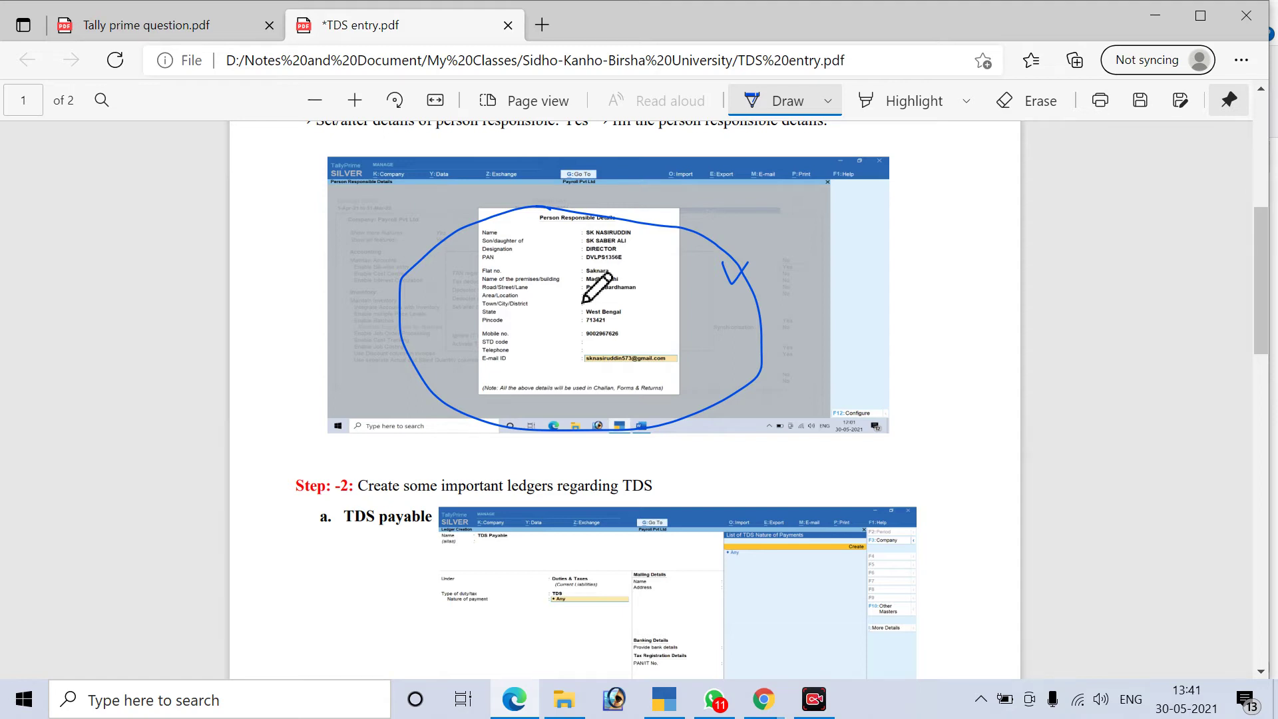
mouse_move(602, 218)
left_mouse_down()
mouse_move(564, 263)
mouse_move(572, 364)
mouse_move(676, 294)
mouse_move(627, 217)
mouse_move(599, 216)
left_mouse_up()
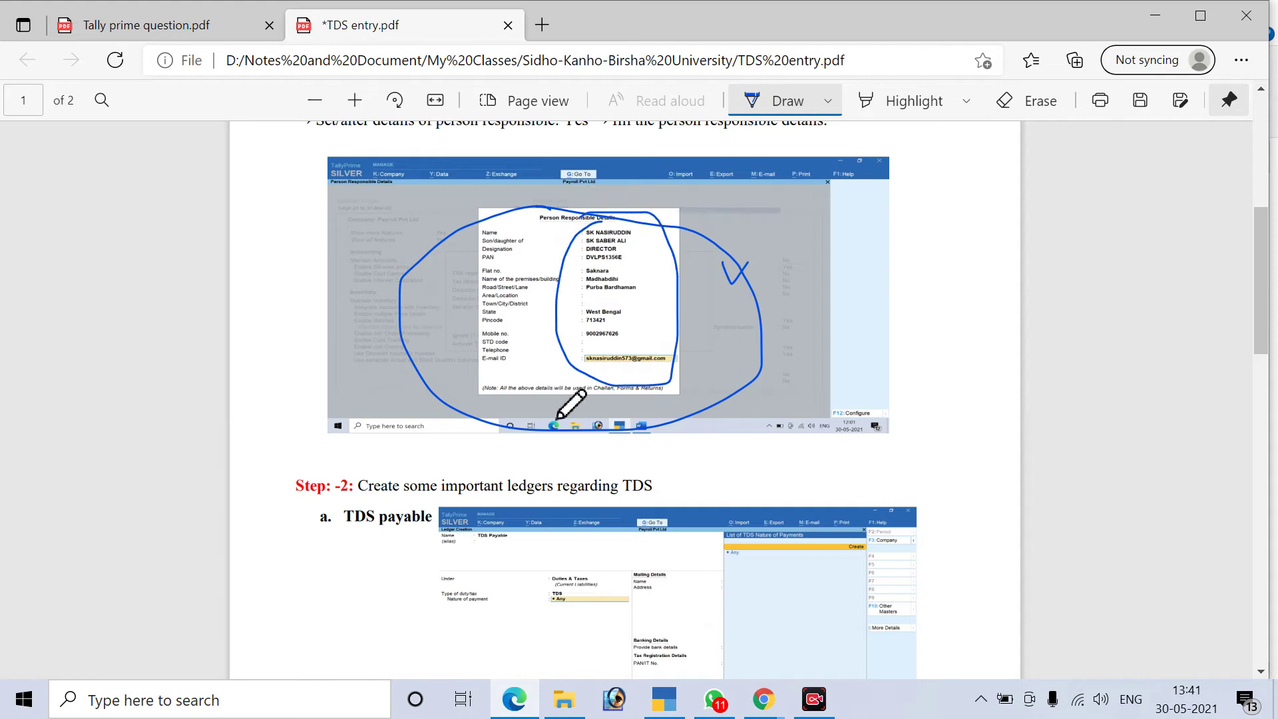
scroll(571, 408, "down", 3)
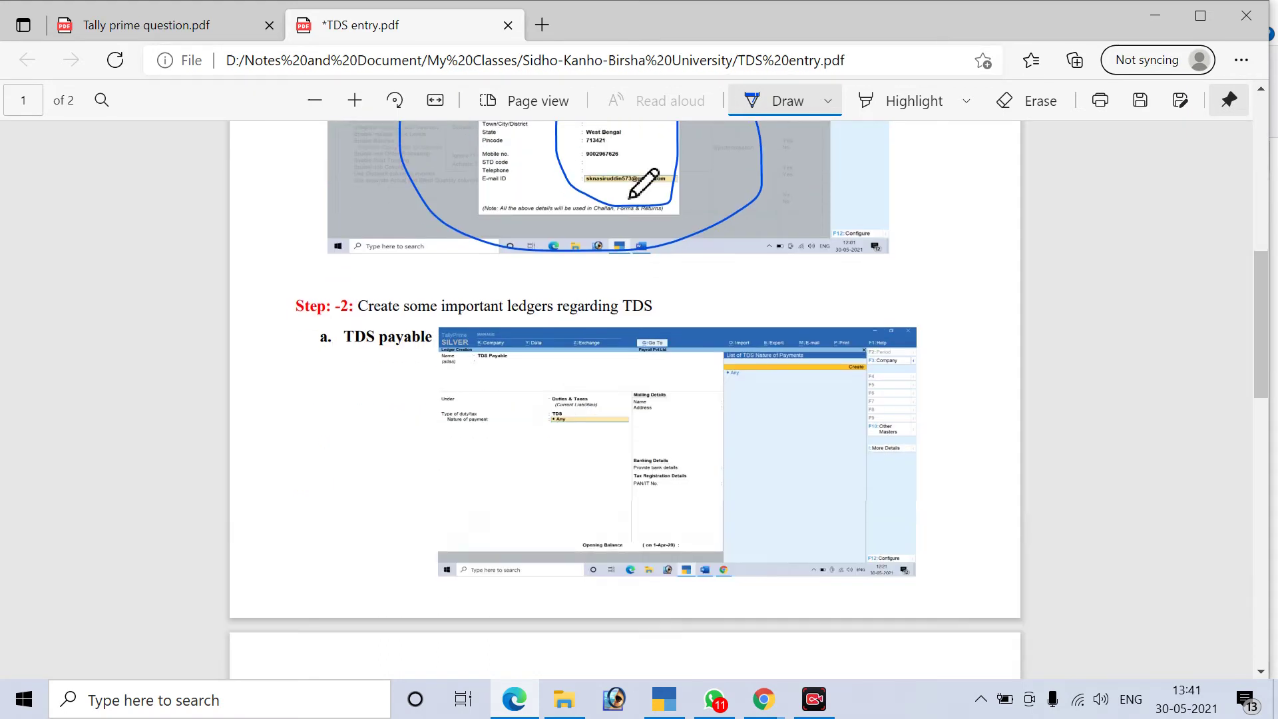
scroll(644, 281, "up", 6)
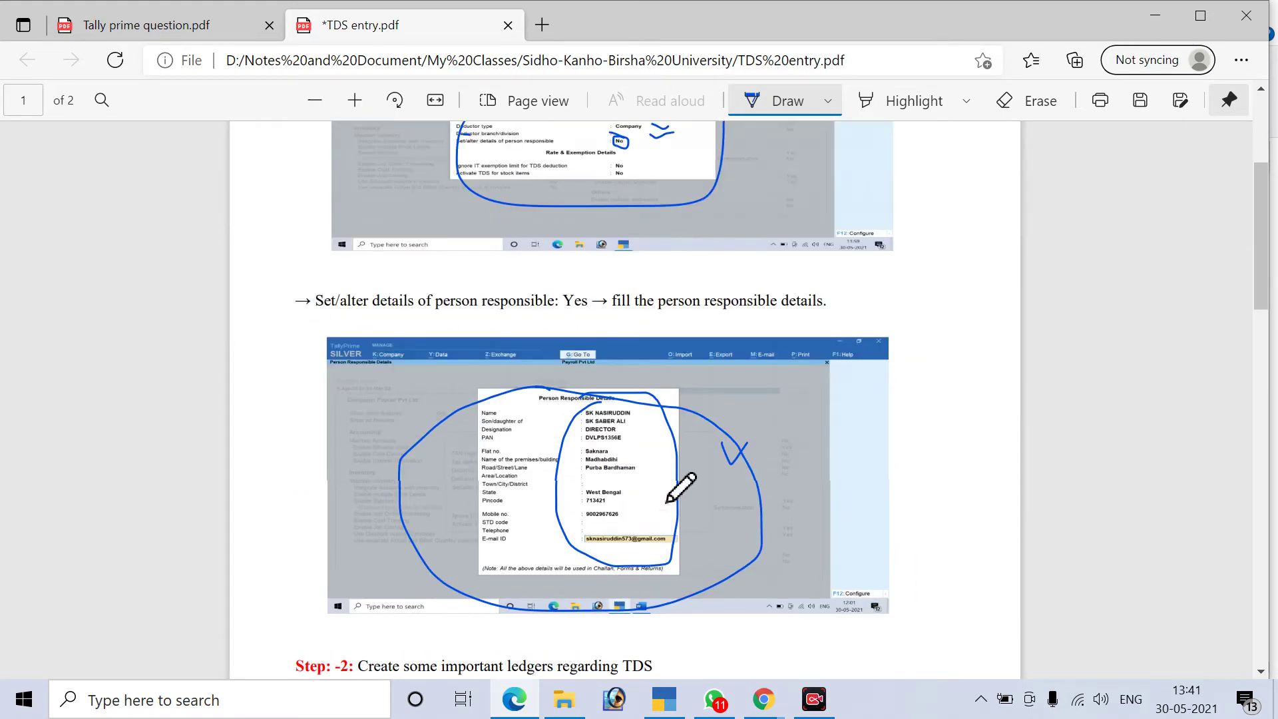
scroll(656, 371, "up", 5)
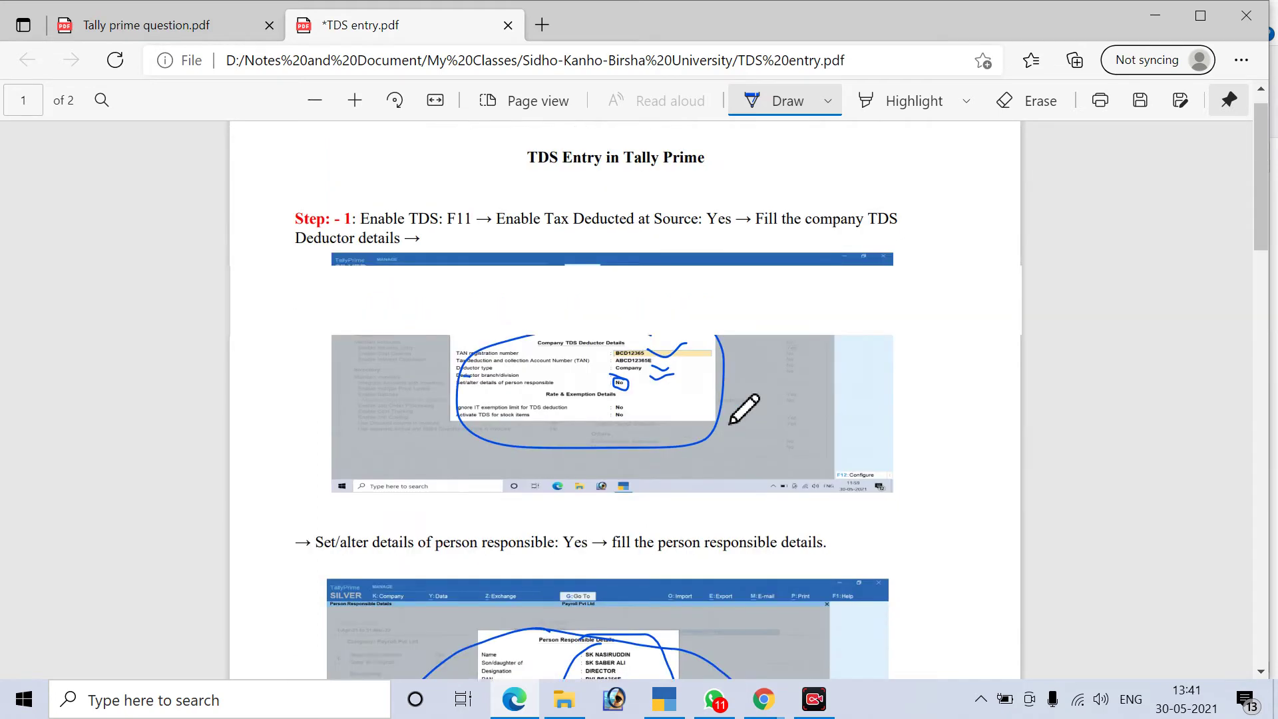
Quit the unfinished sales voucher and open F11 Company Features for Your Code & Question Paper Code Pvt Ltd
left_click(663, 698)
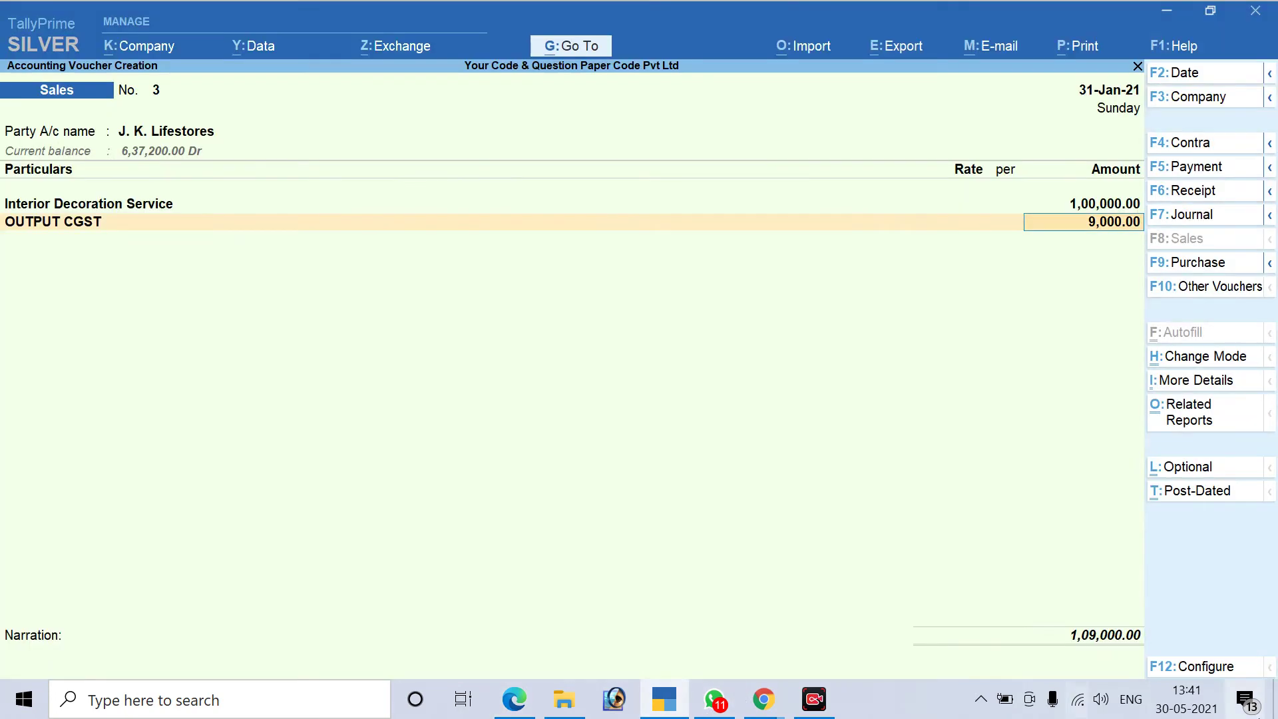
key("Escape")
key("Escape")
key("Return")
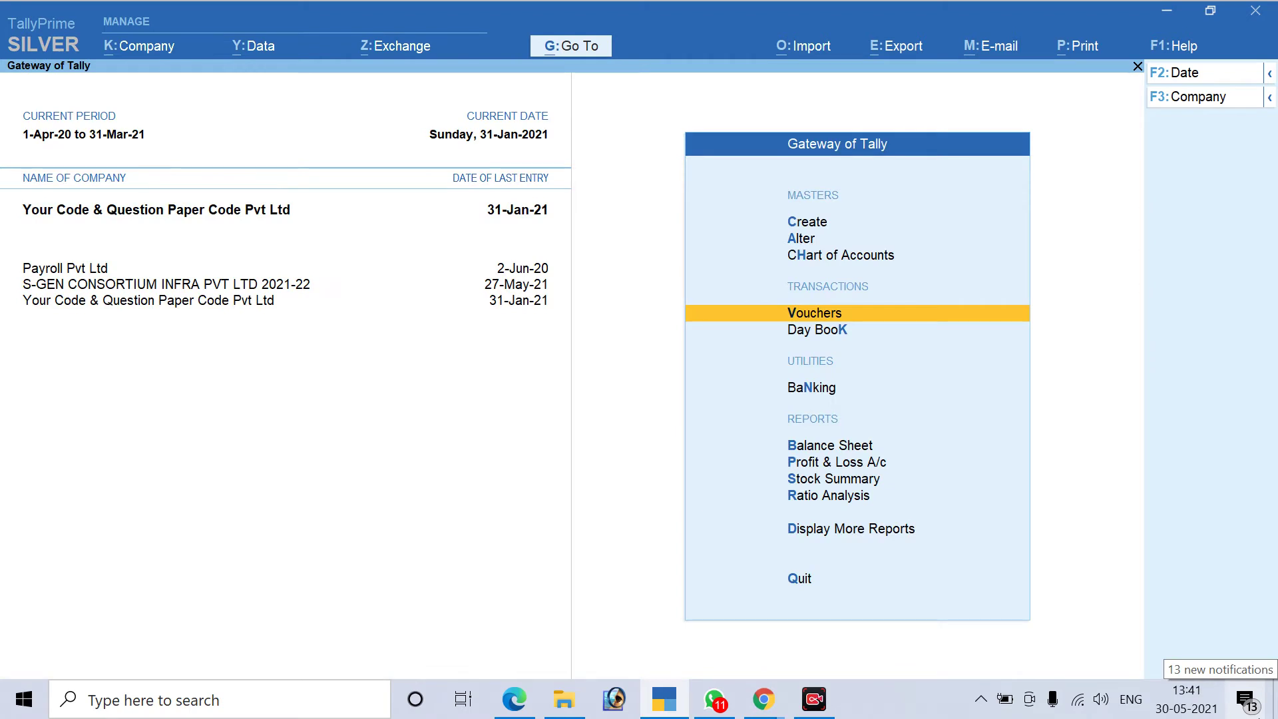
key("Escape")
key("Escape")
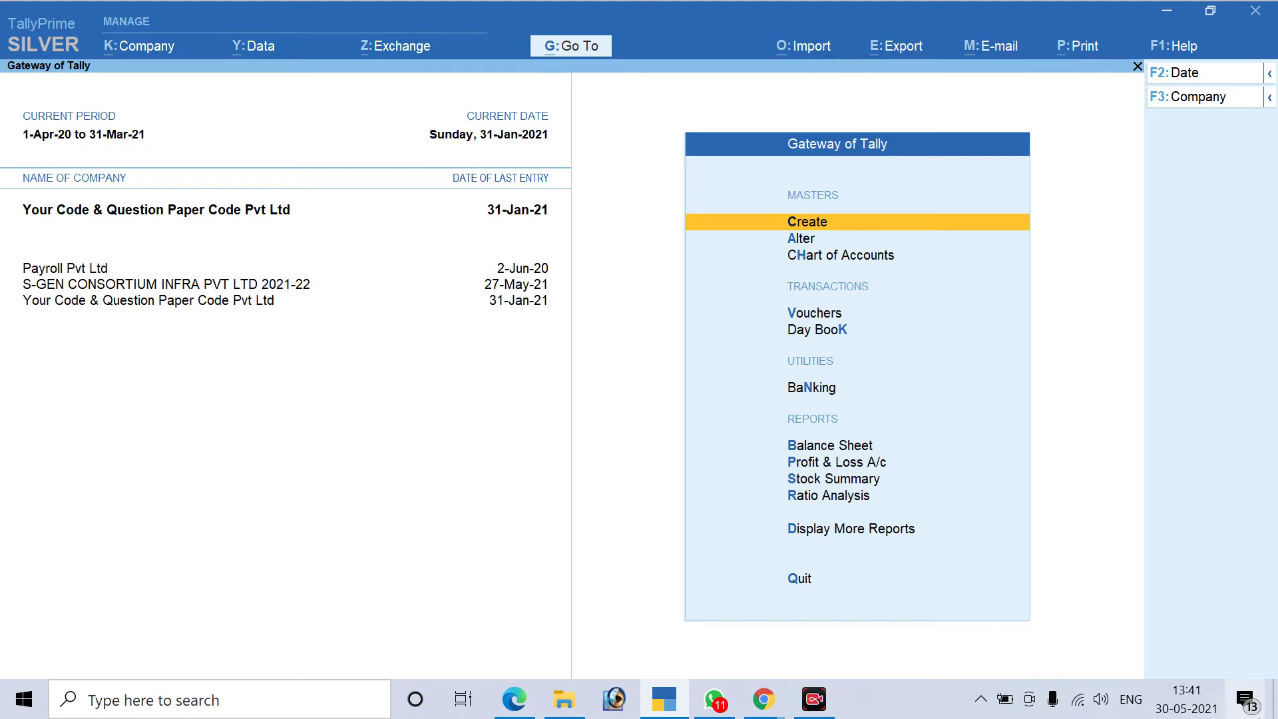
key("F11")
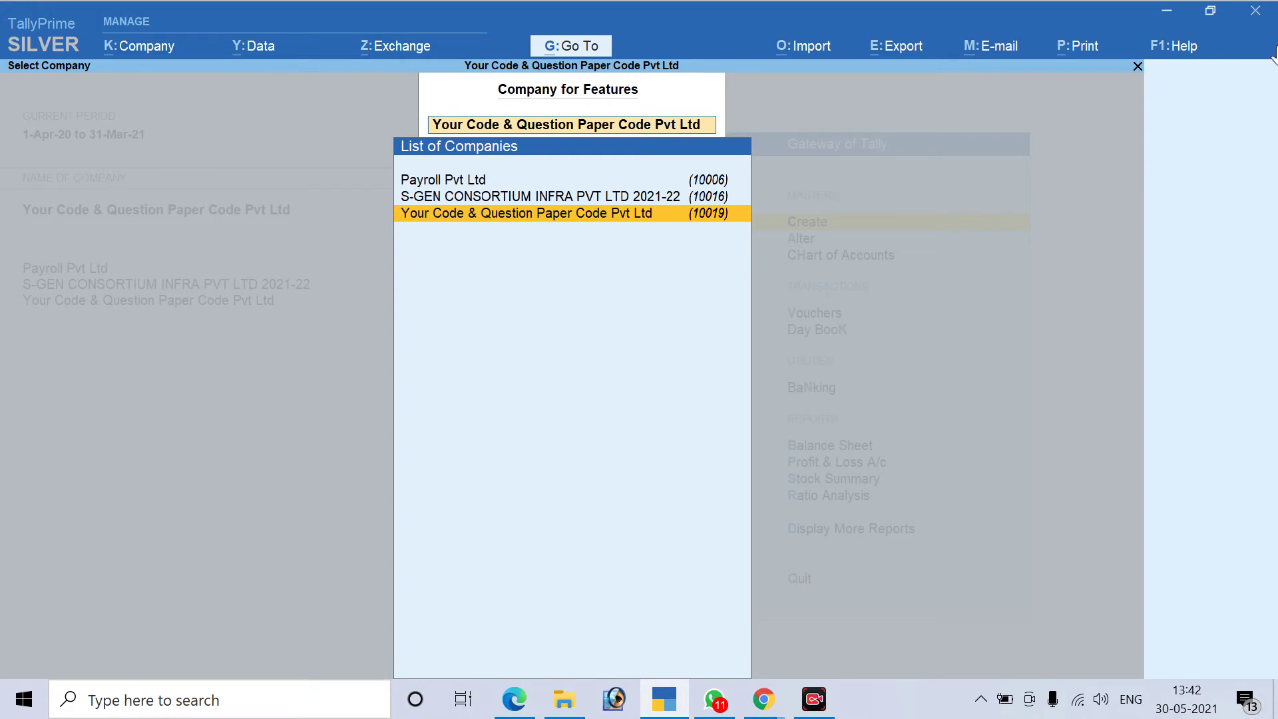
In the company's features, change Enable Tax Deducted at Source from No to Yes
key("Return")
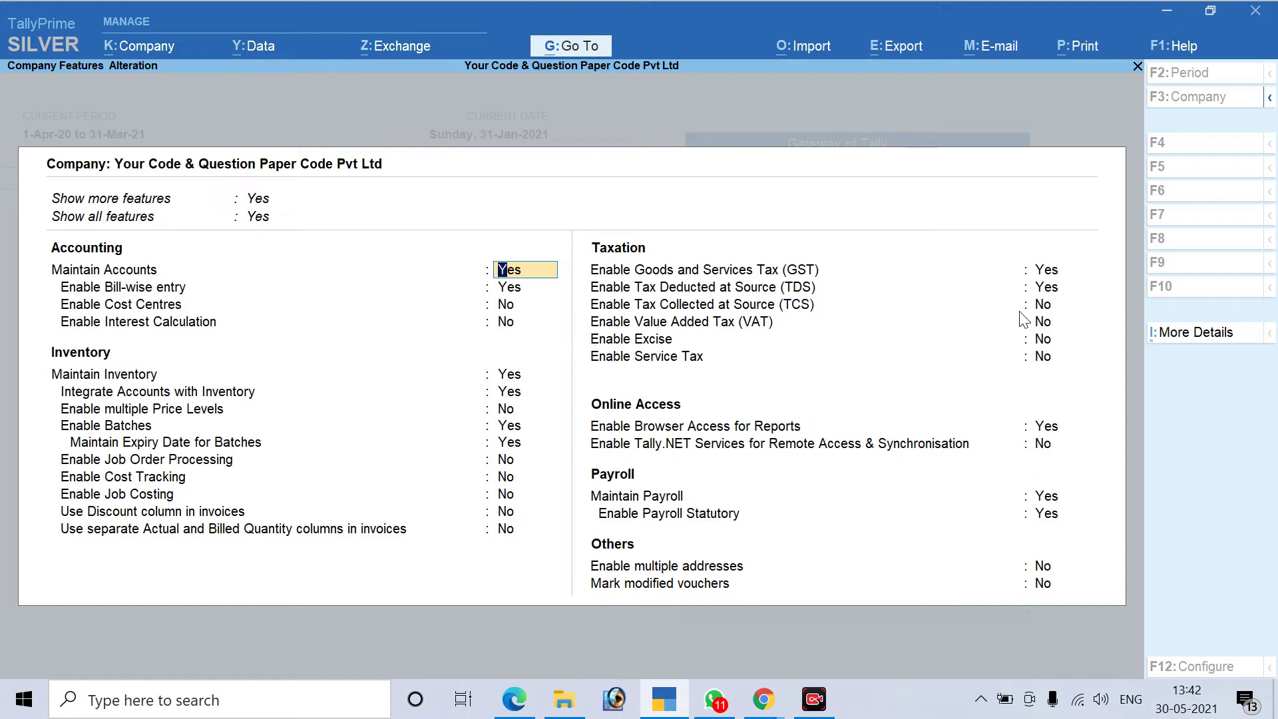
left_click(1052, 293)
type("n")
key("Return")
left_click(1048, 286)
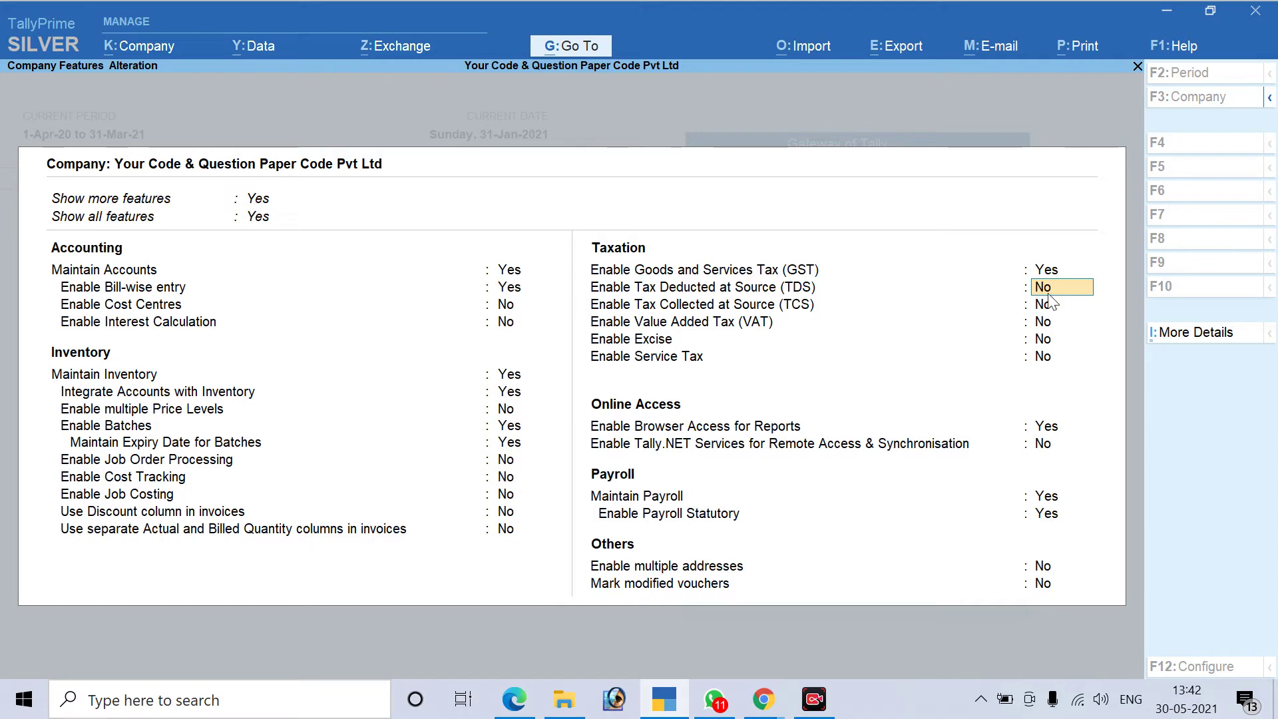
type("y")
key("Return")
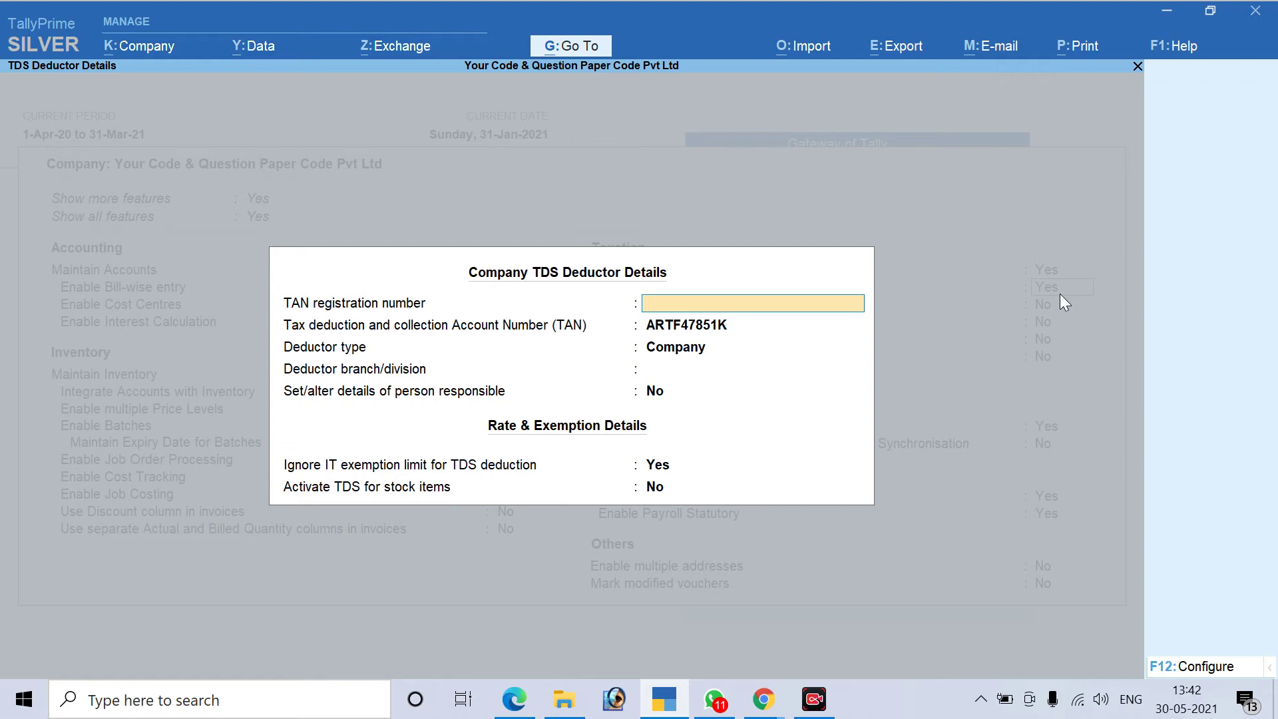
Enter the TAN registration number, checking the reference PDF for the value
key("alt+Tab")
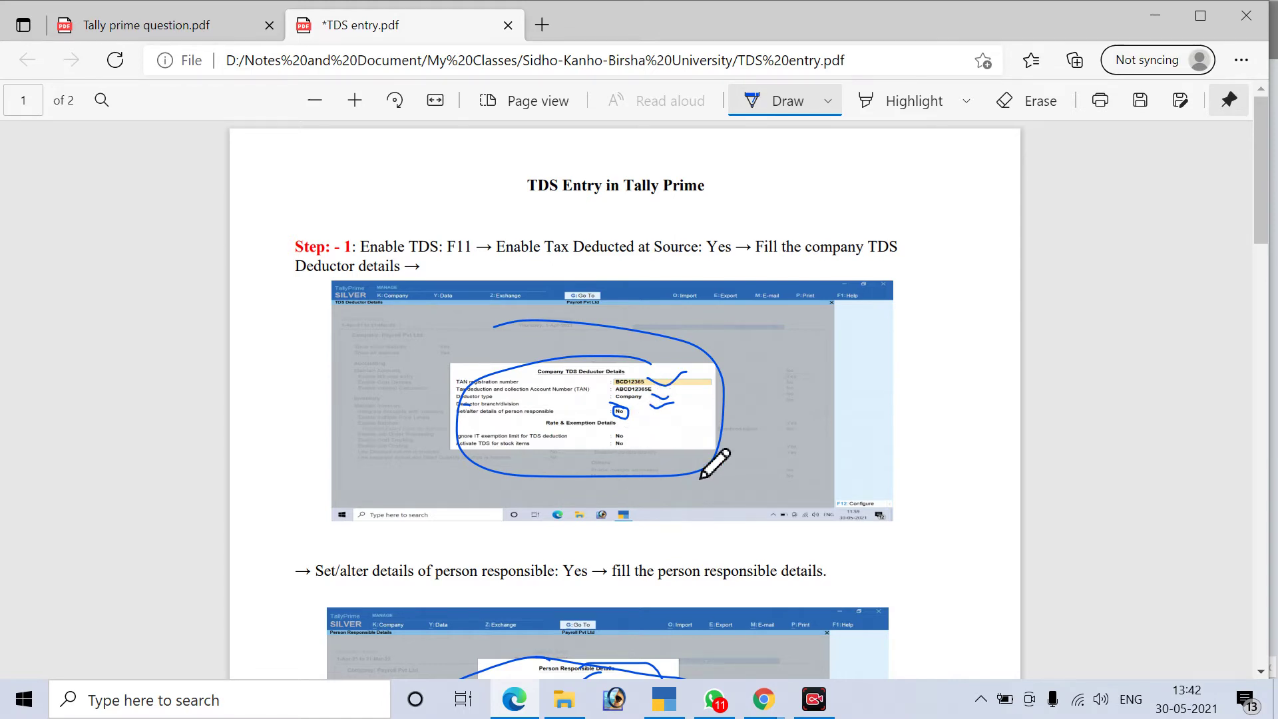
key("alt+Tab")
type("BCD")
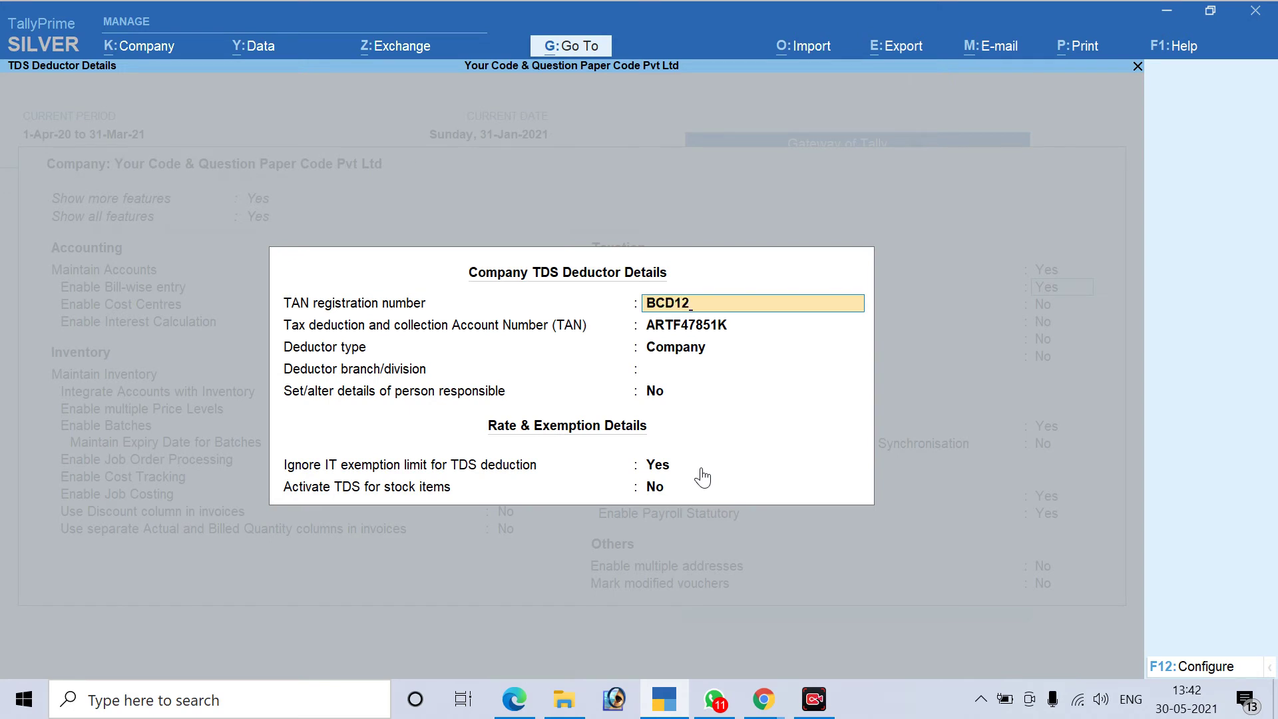
key("Return")
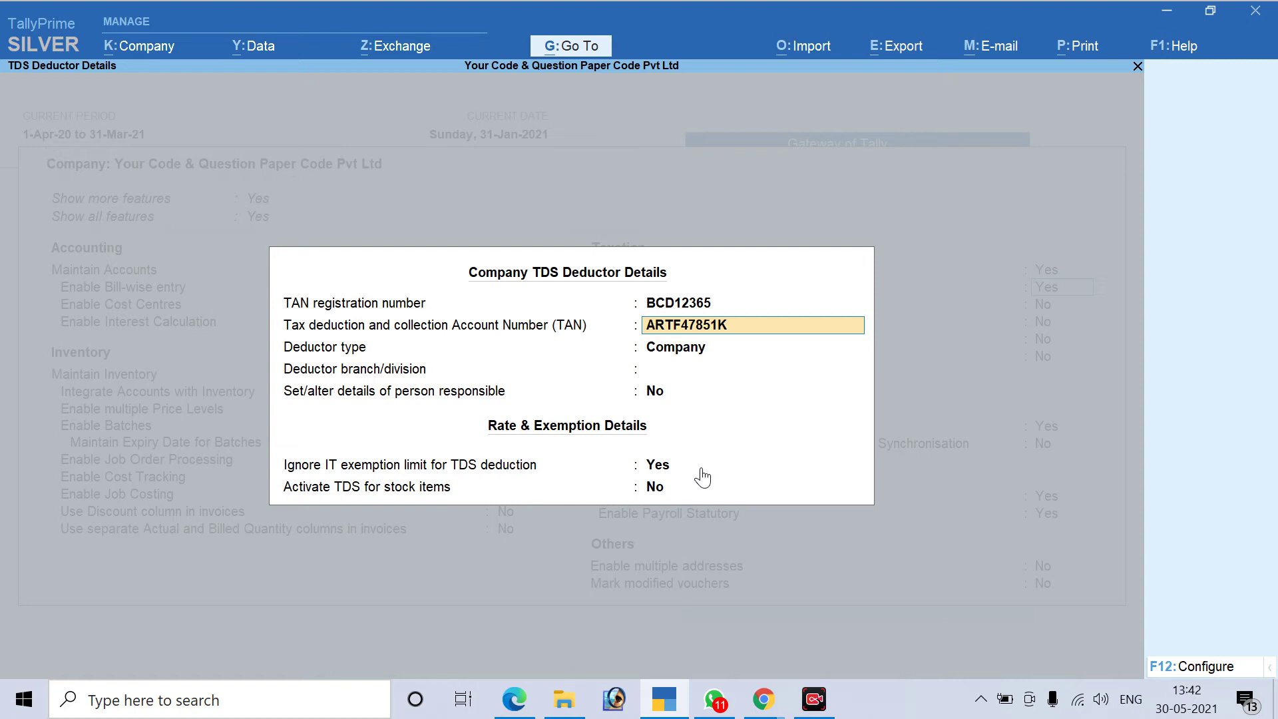
Enter the TAN, keep Company as deductor type, and leave branch/division blank
key("alt+Tab")
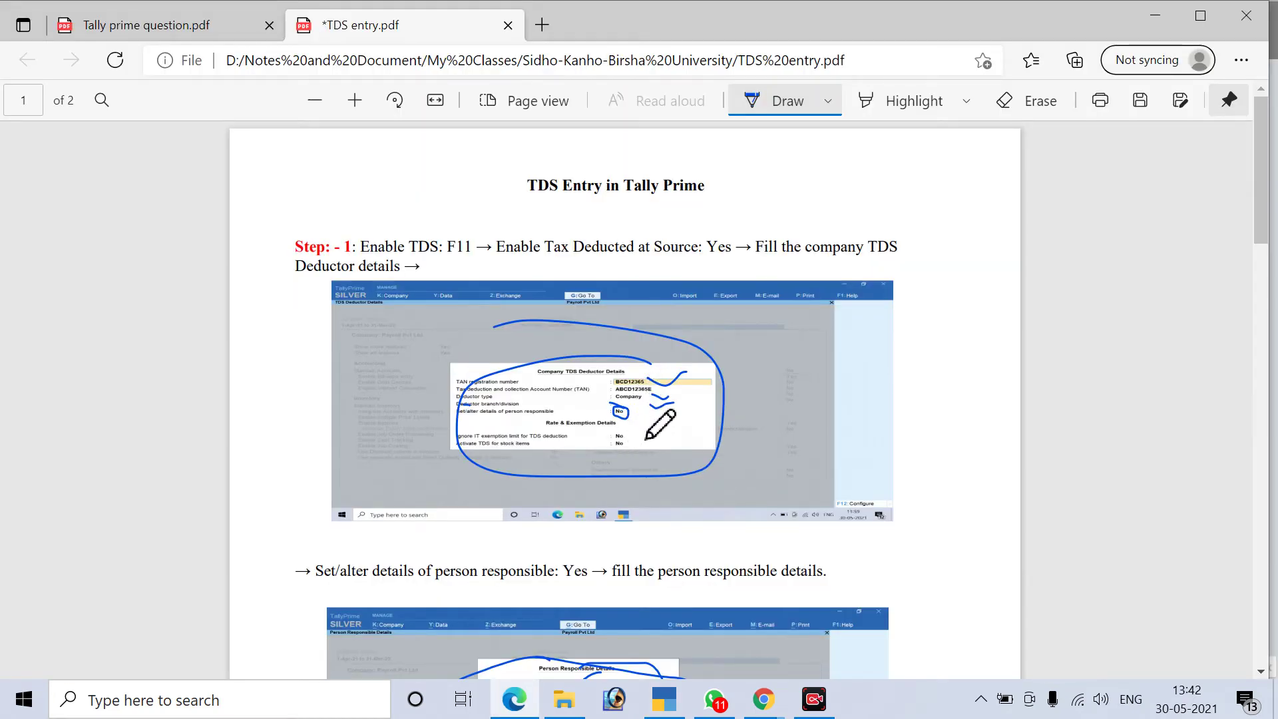
key("alt+Tab")
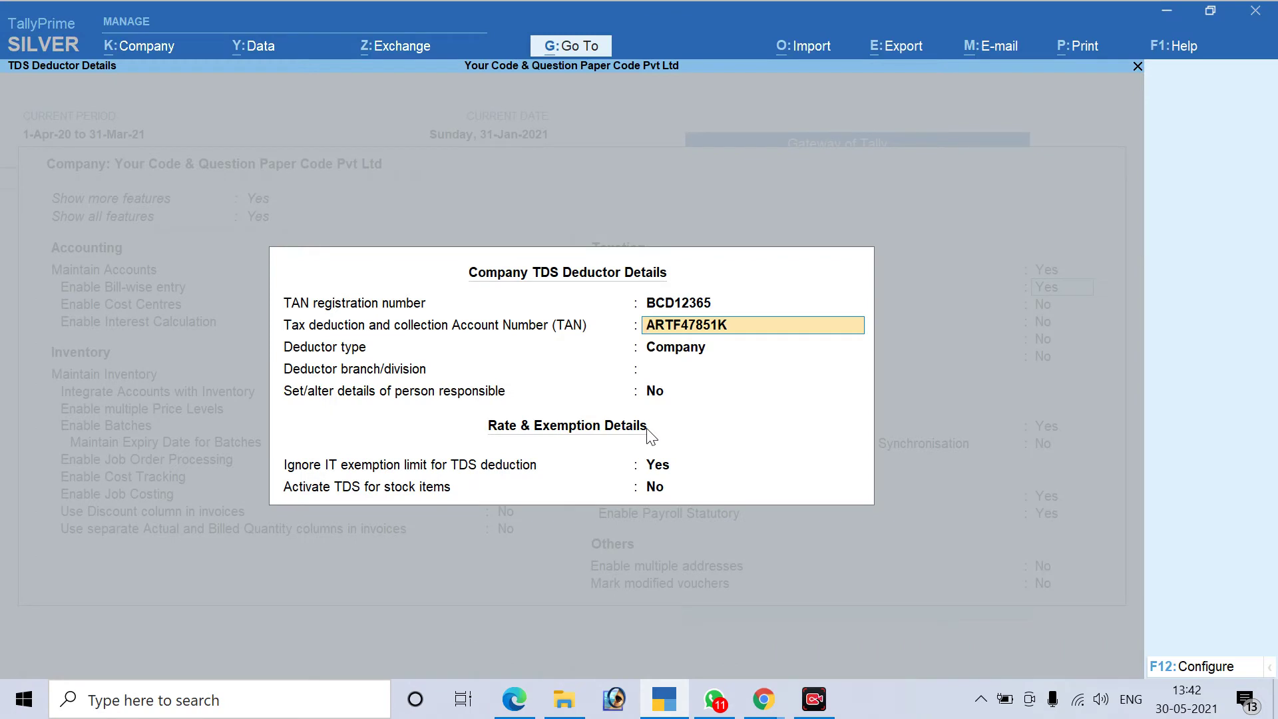
type("ABCD")
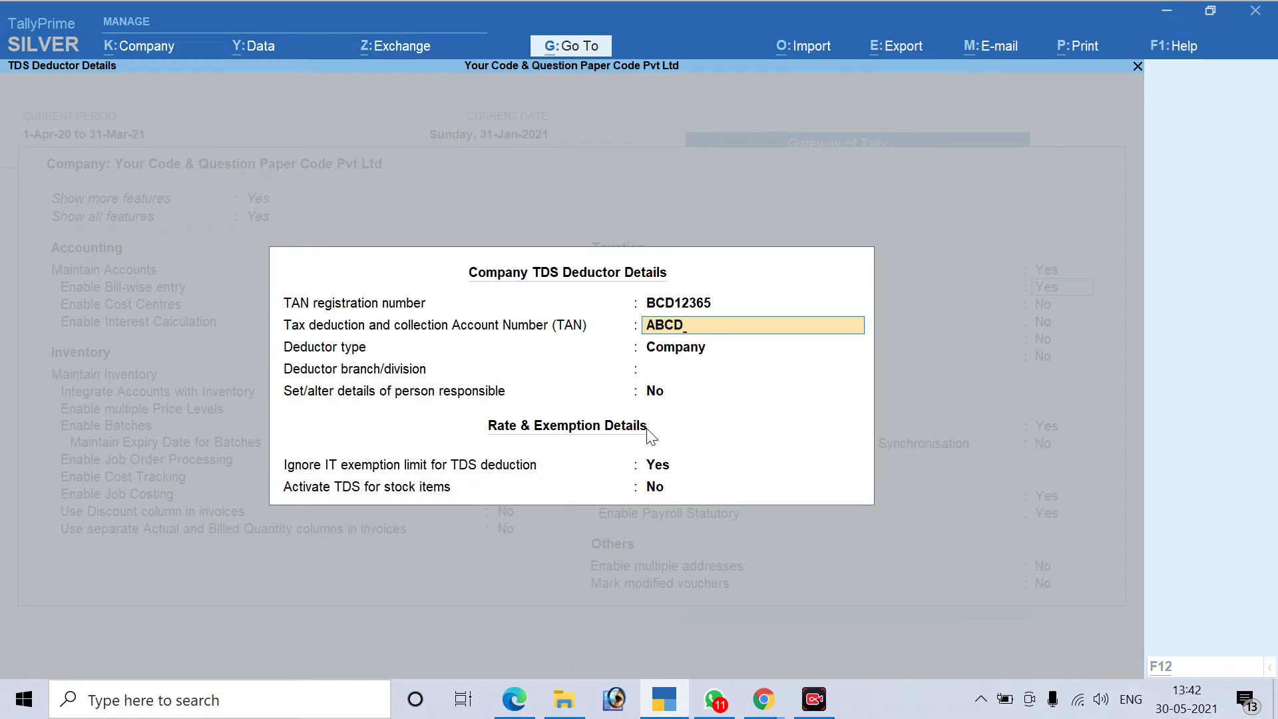
key("alt+Tab")
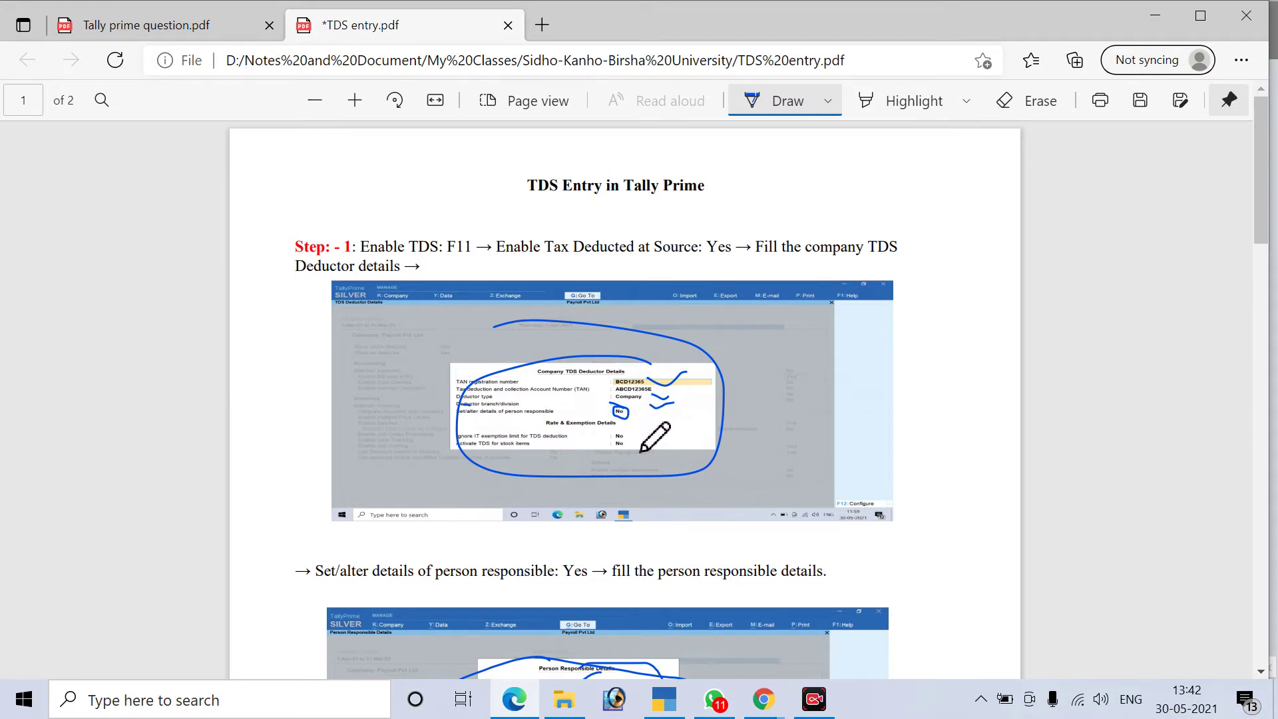
key("alt+Tab")
type("1236")
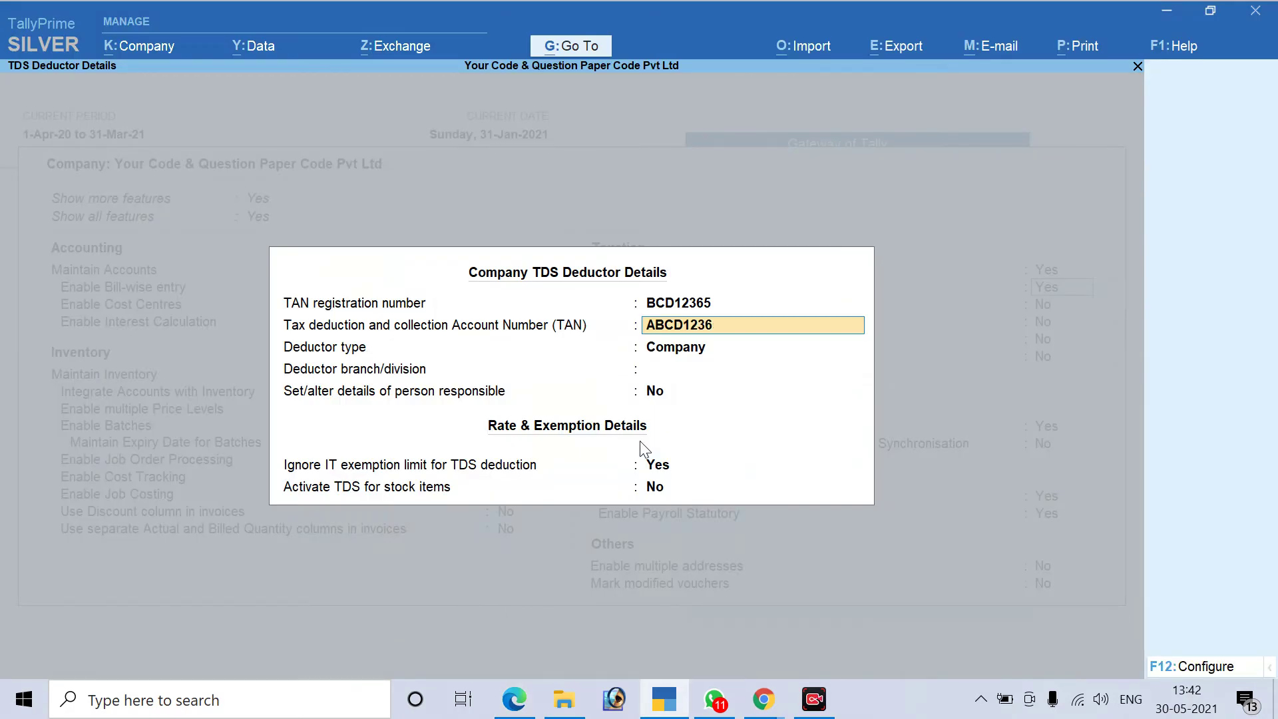
type("5E")
key("Return")
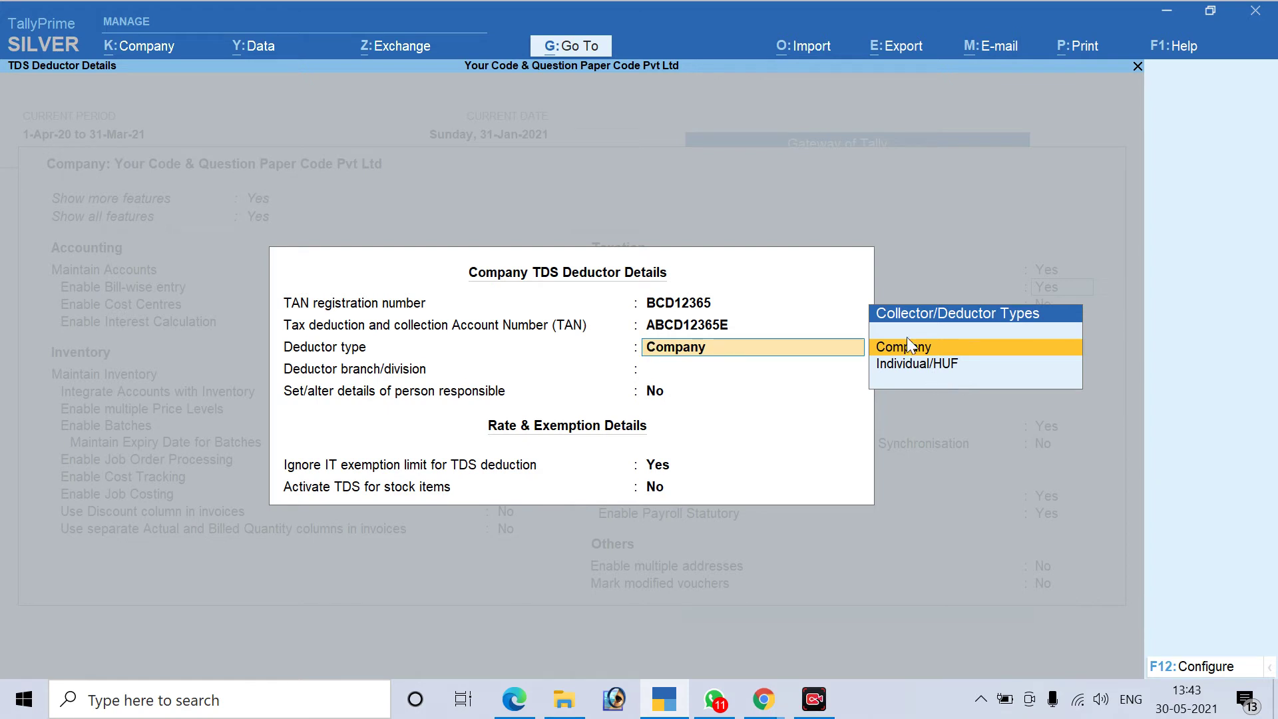
key("Return")
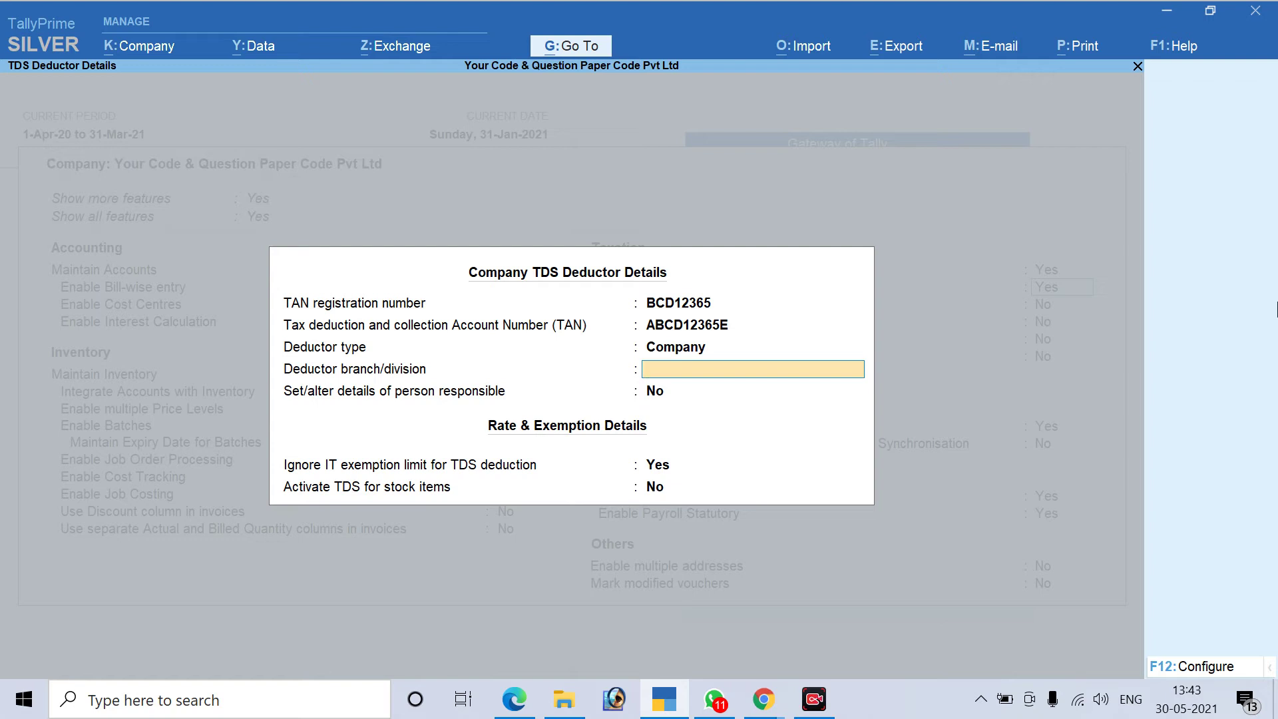
key("Return")
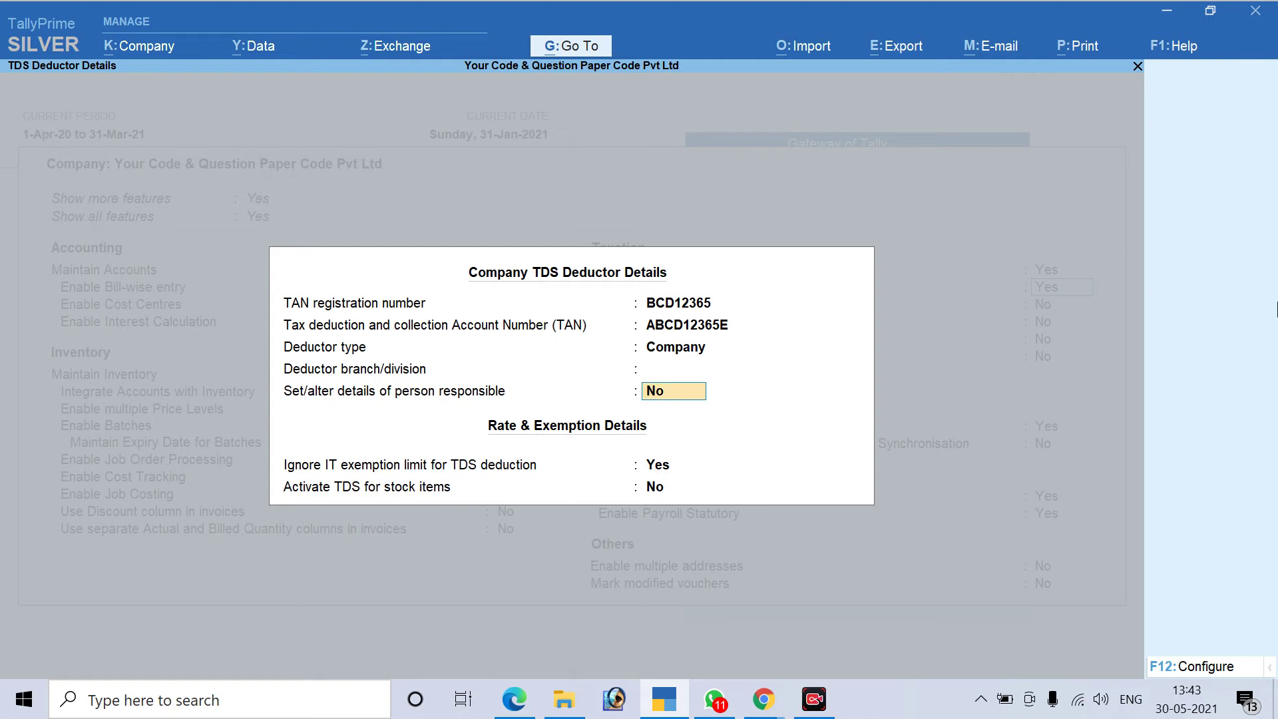
Enter the responsible person's name, parent's name, designation DIRECTO and PAN
type("Y")
key("Return")
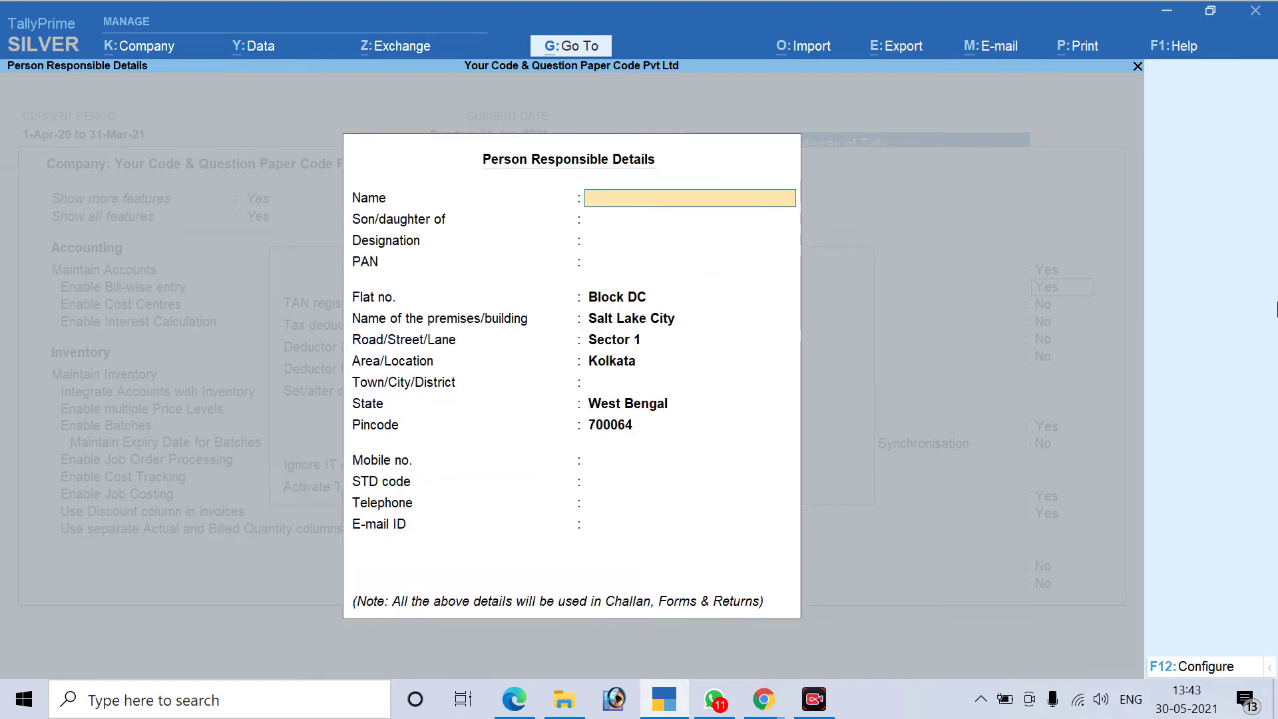
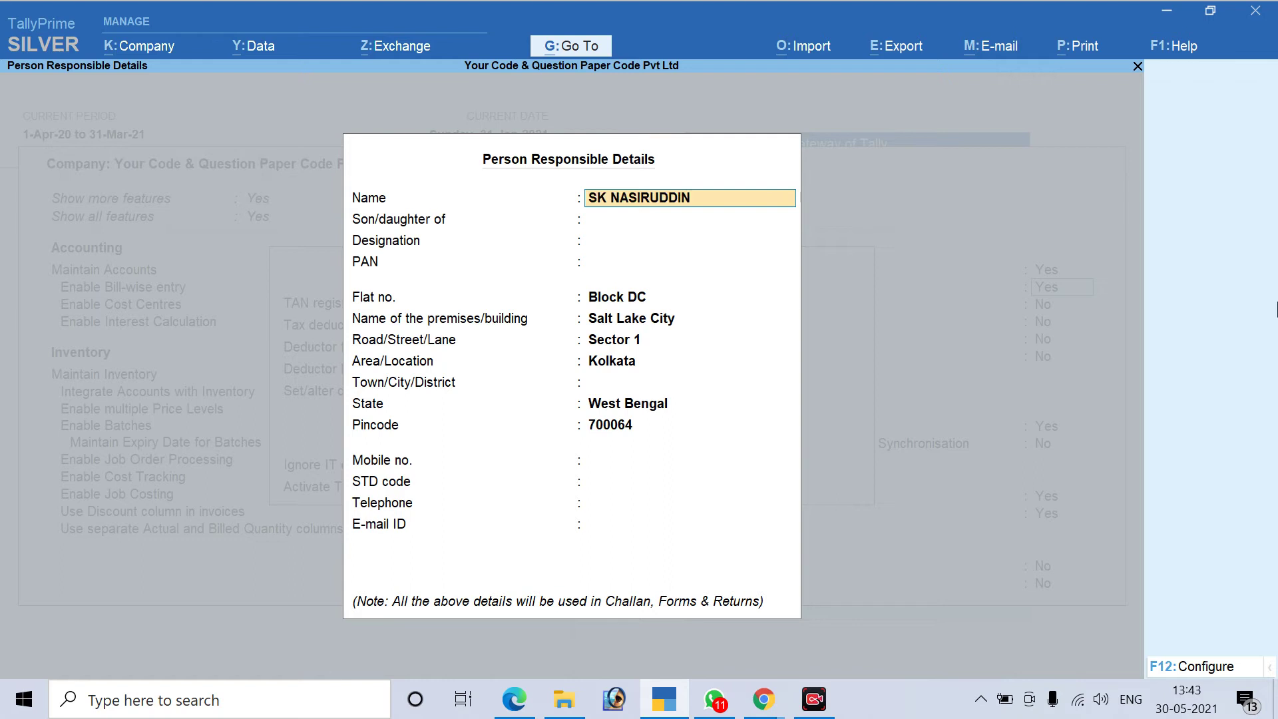
key("Return")
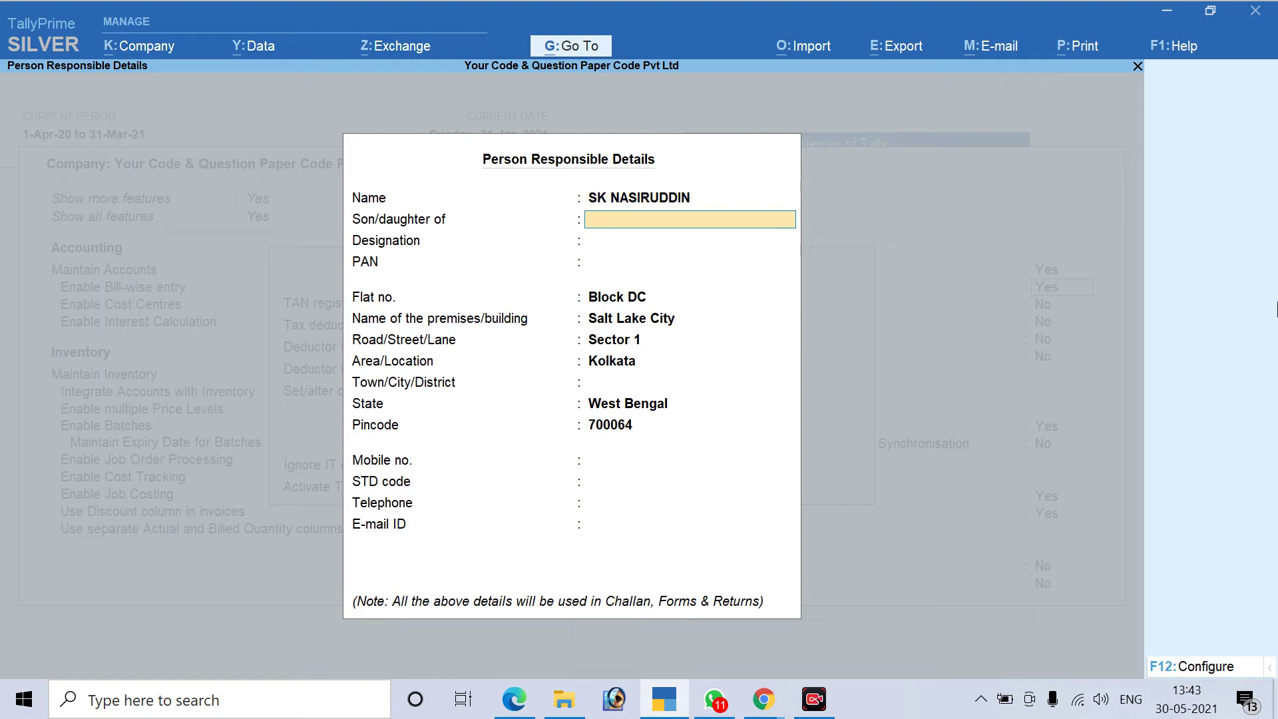
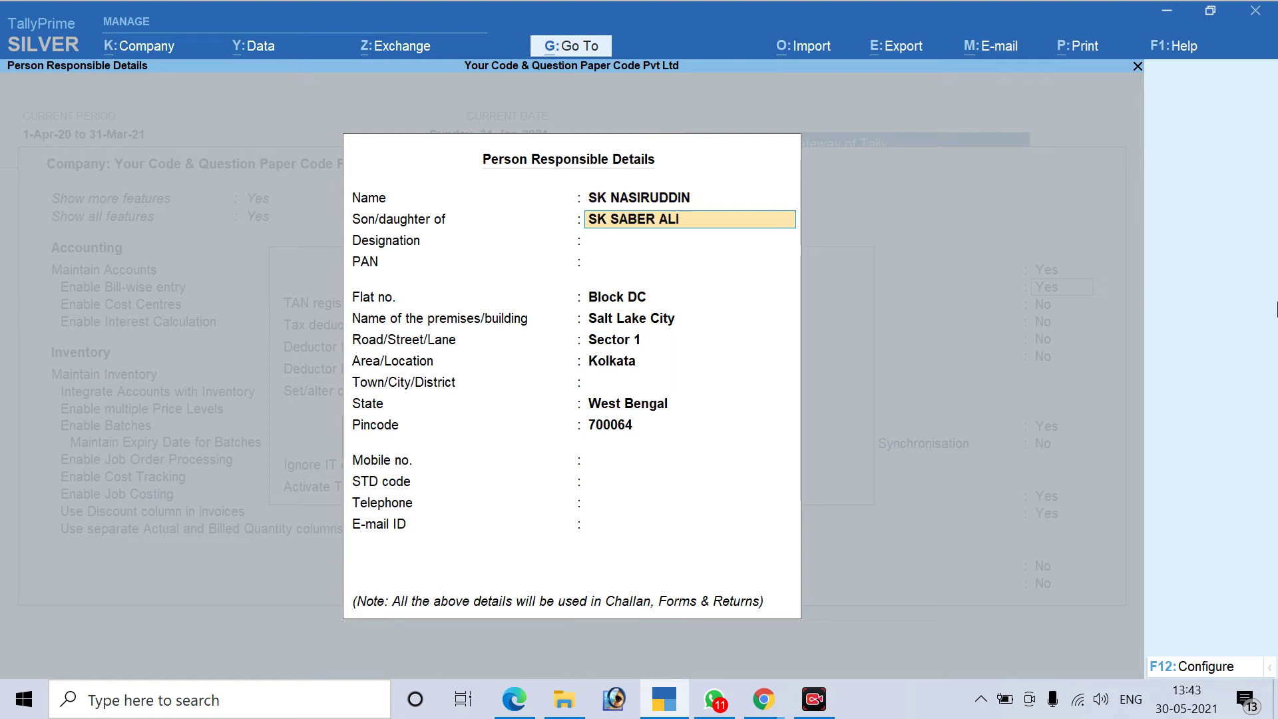
key("Return")
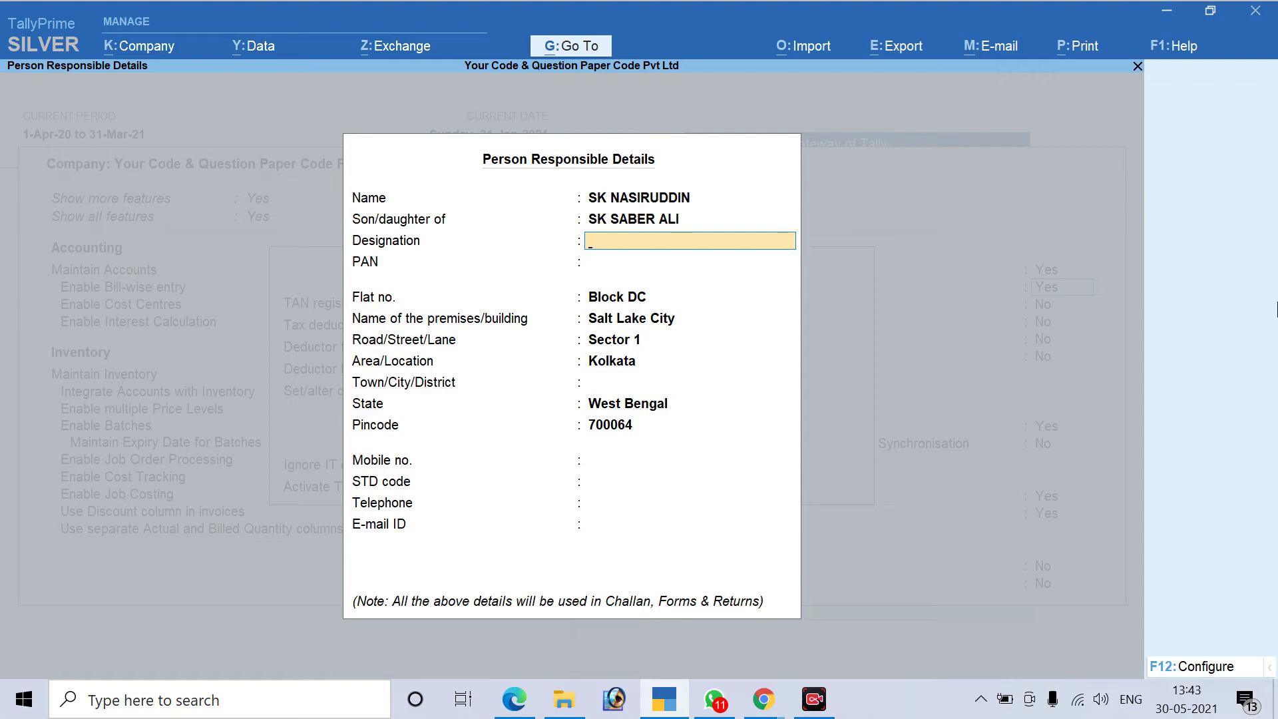
type("DIRECTO")
key("Return")
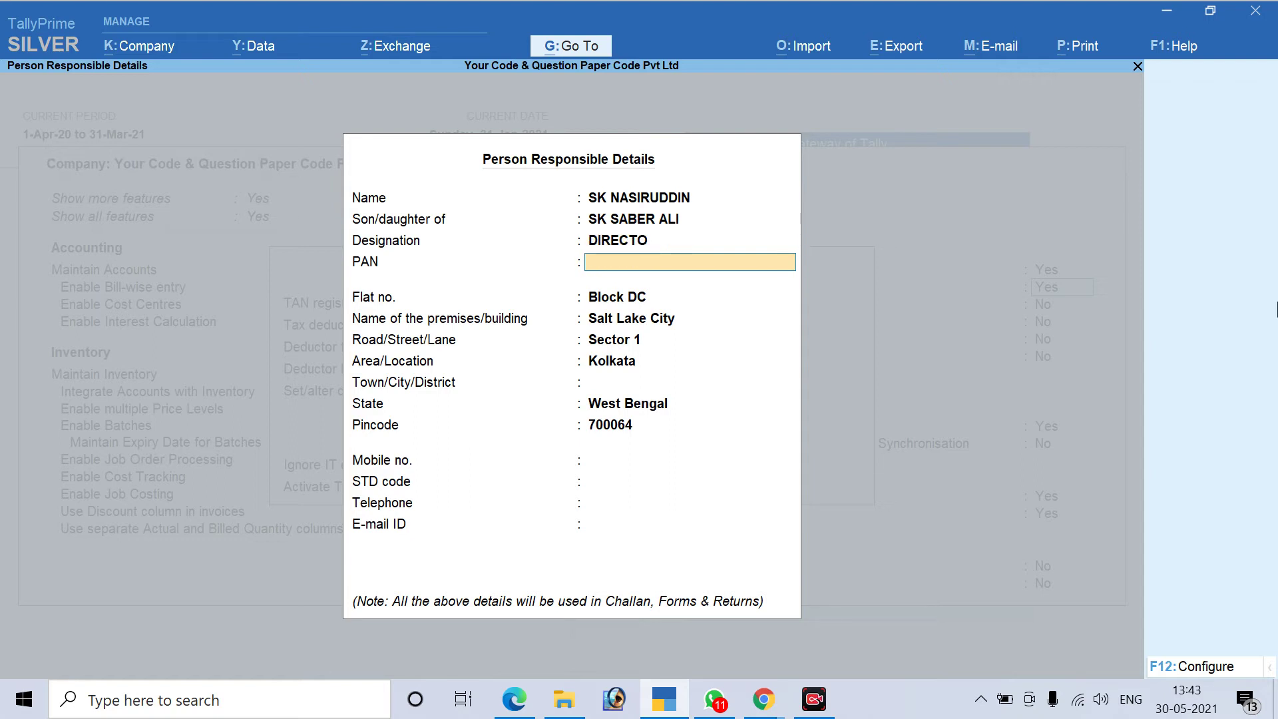
key("Return")
key("Return")
Fill in the premises and area, clearing the road/street field
key("Up")
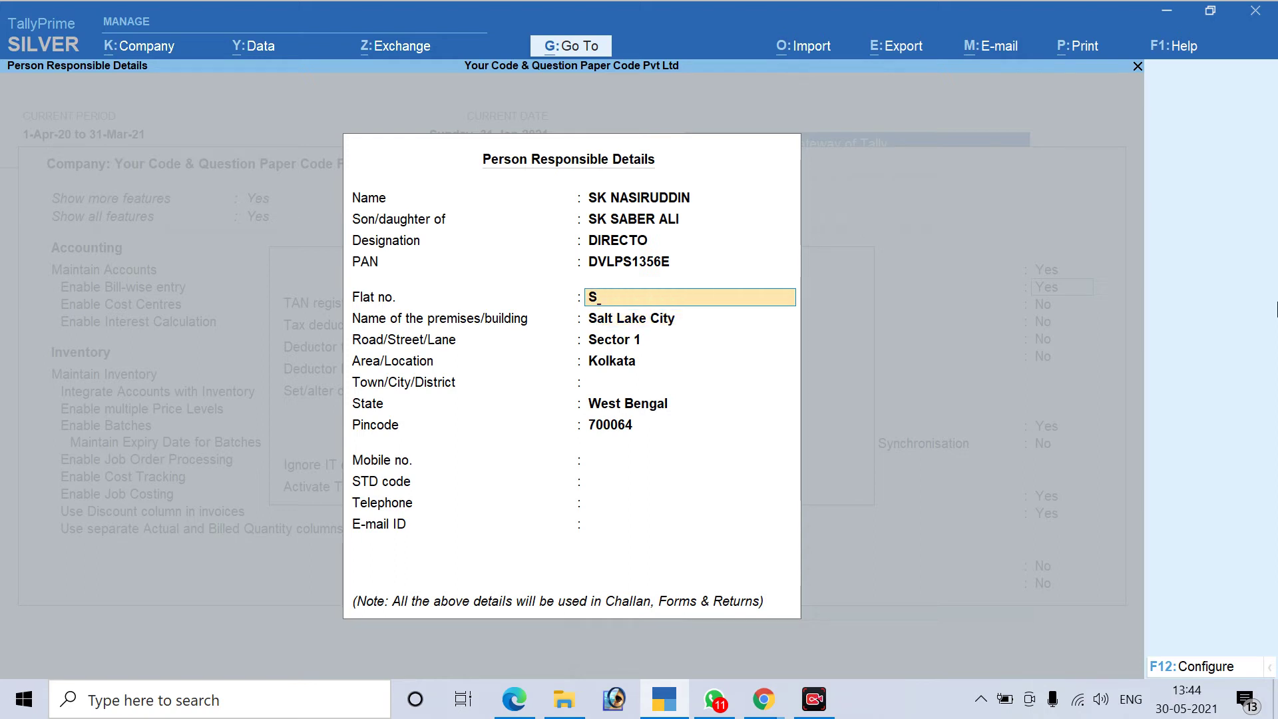
key("Return")
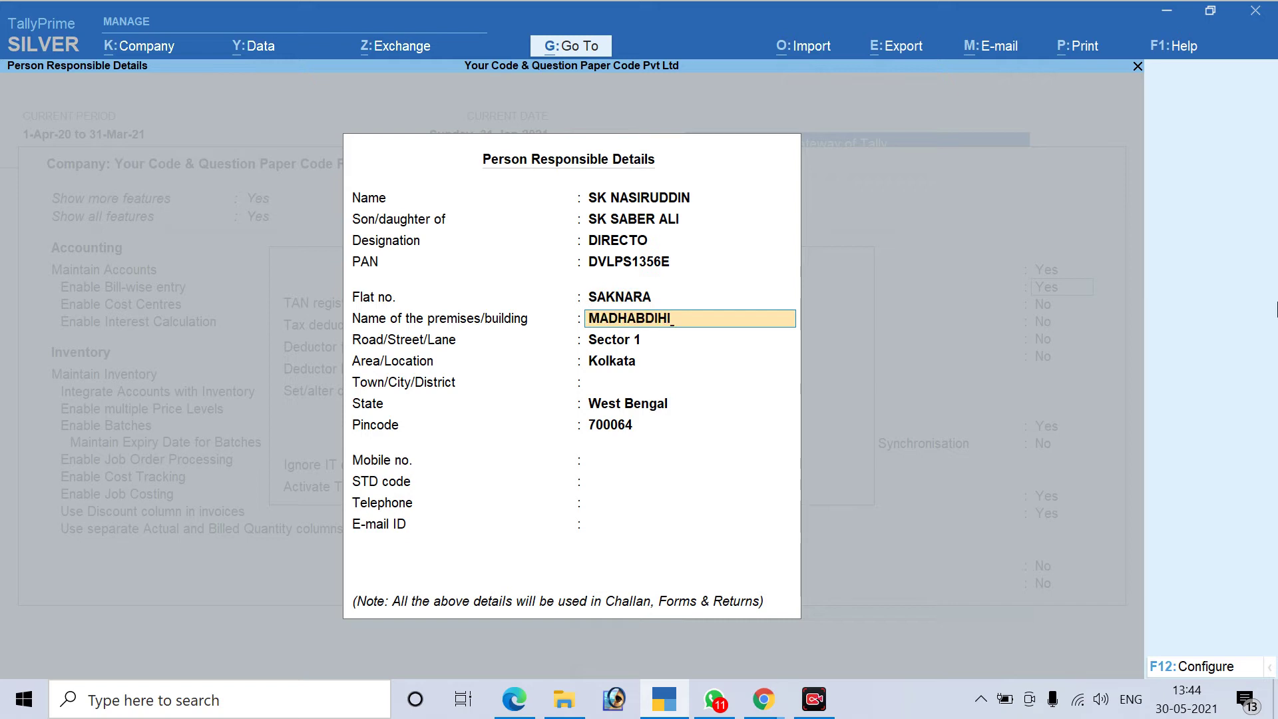
key("Return")
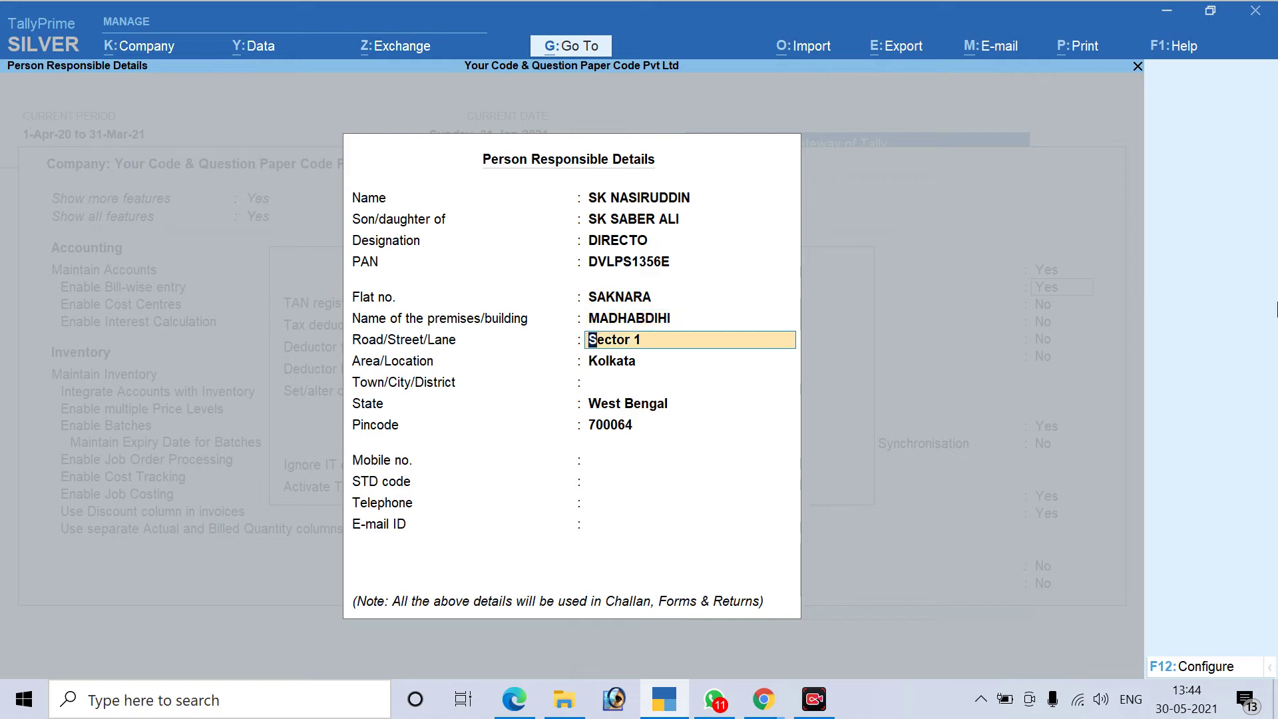
key("BackSpace")
key("Return")
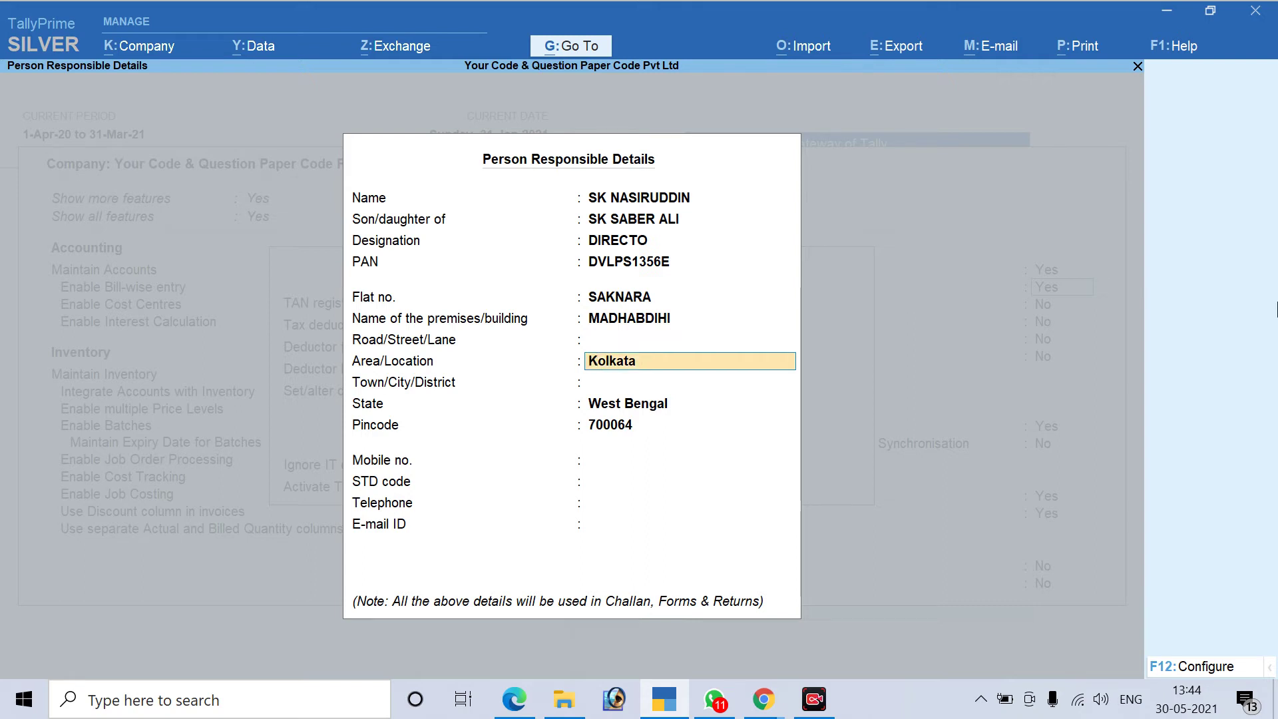
key("Up")
key("Up")
key("Return")
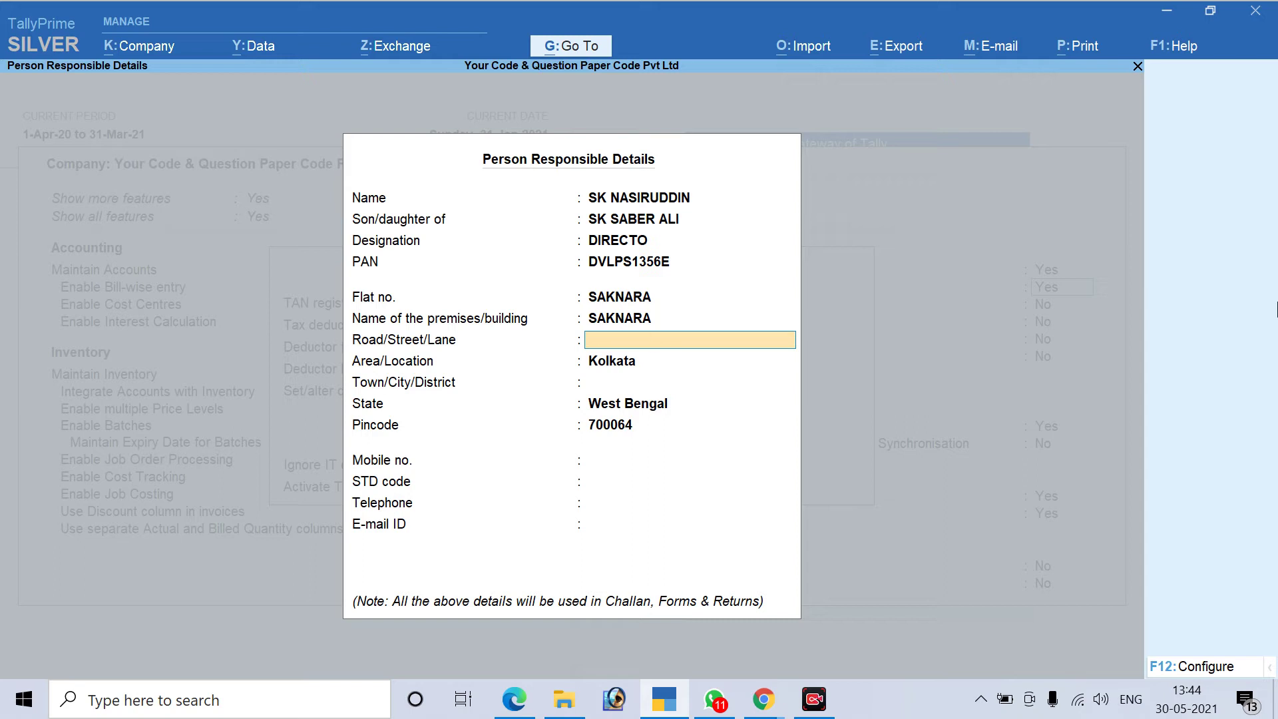
key("Return")
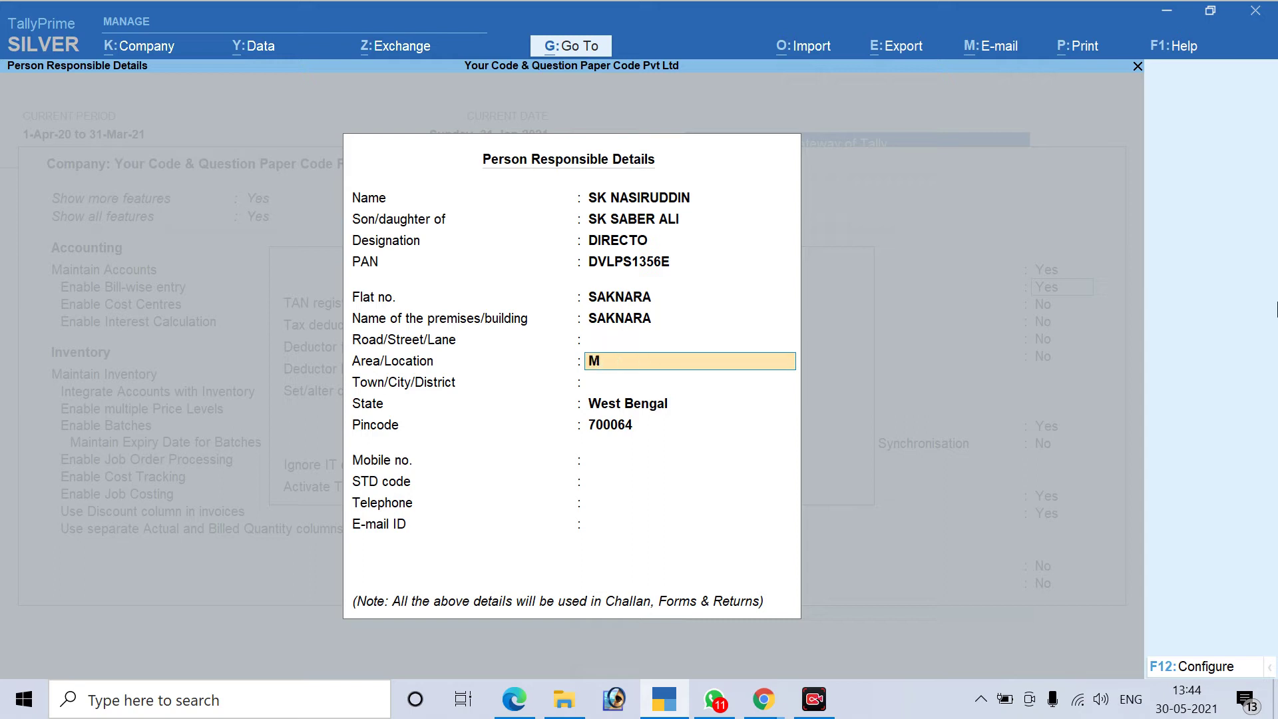
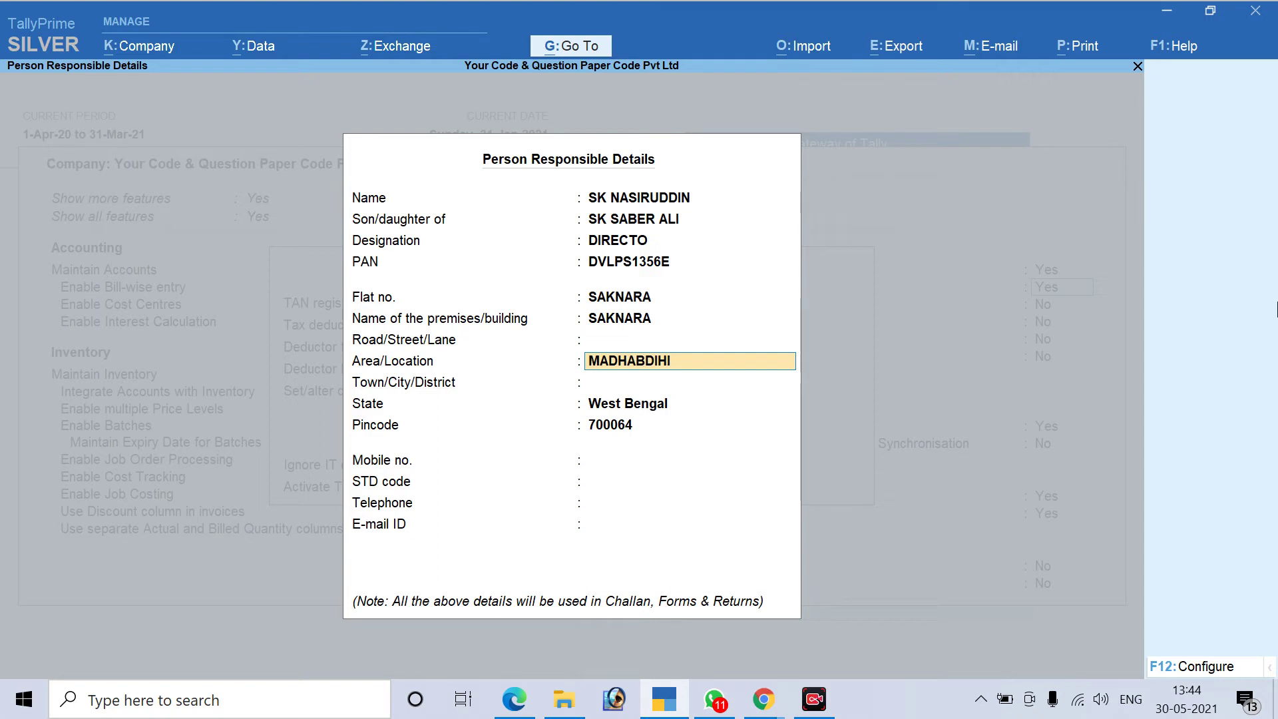
key("Return")
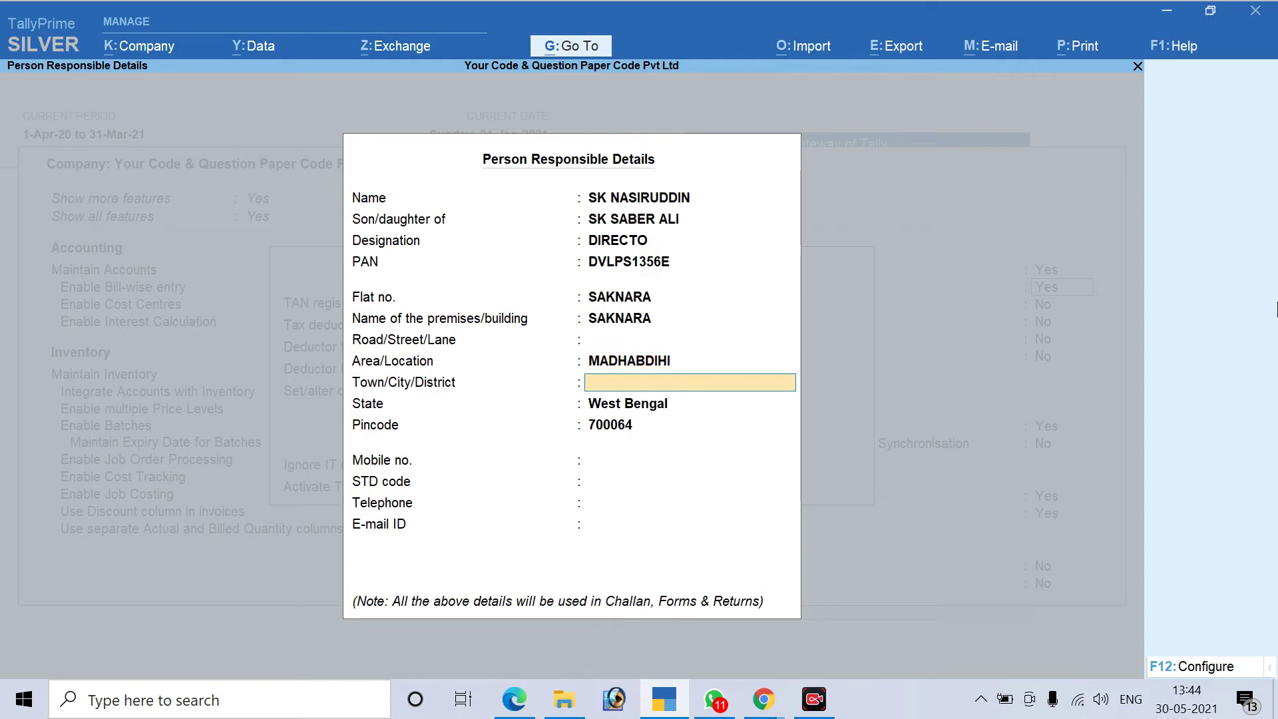
Enter the town, pincode, mobile number and e-mail ID
type("BURDWAN")
key("Return")
key("Return")
type("71")
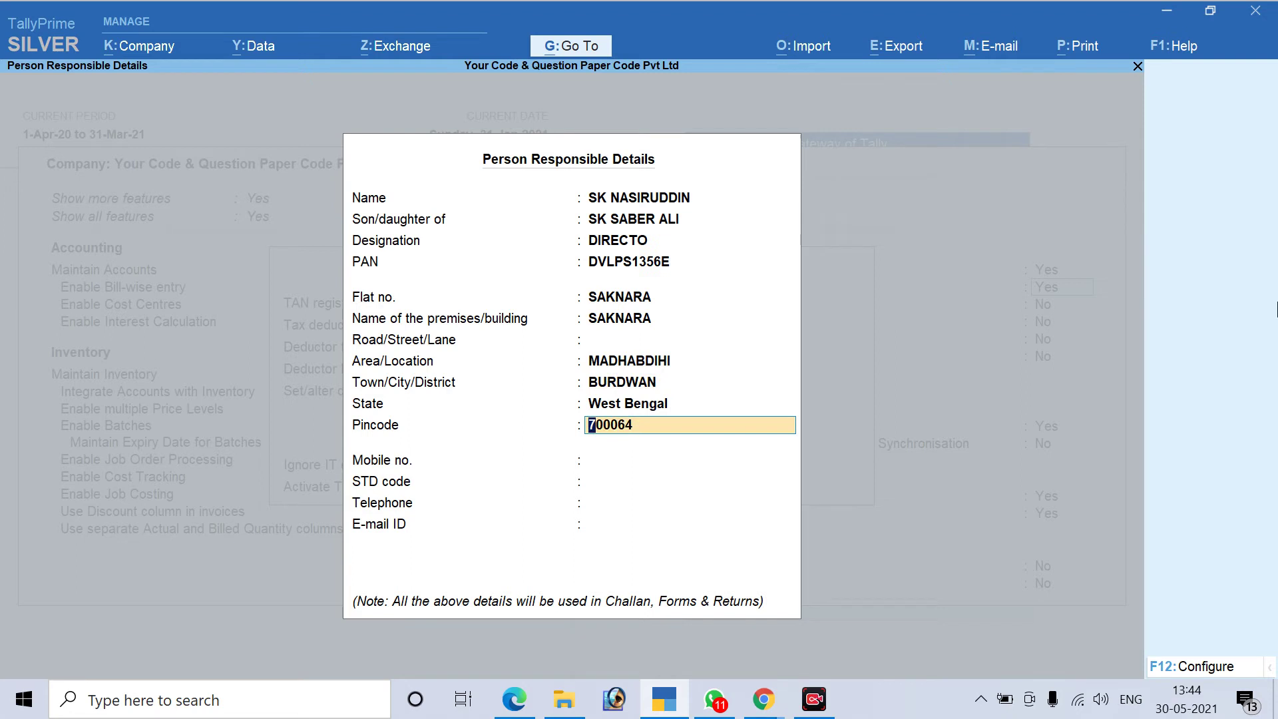
type("3421")
key("Return")
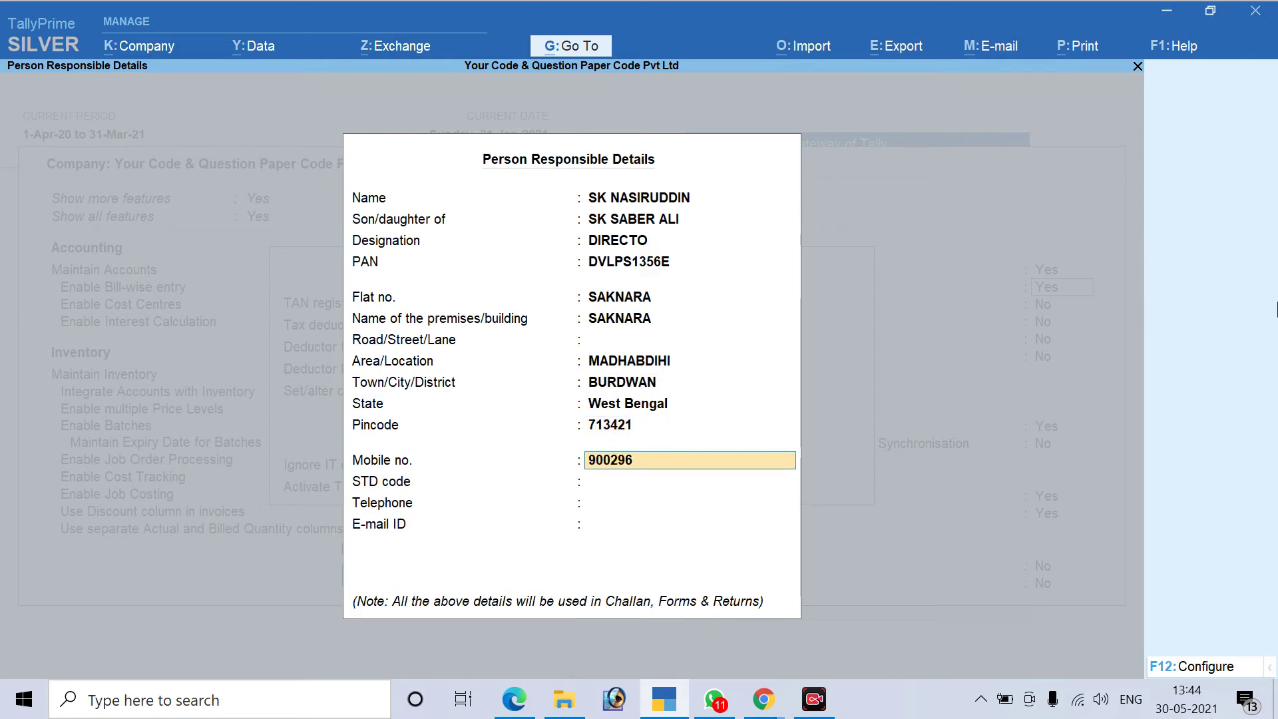
key("Return")
key("Return")
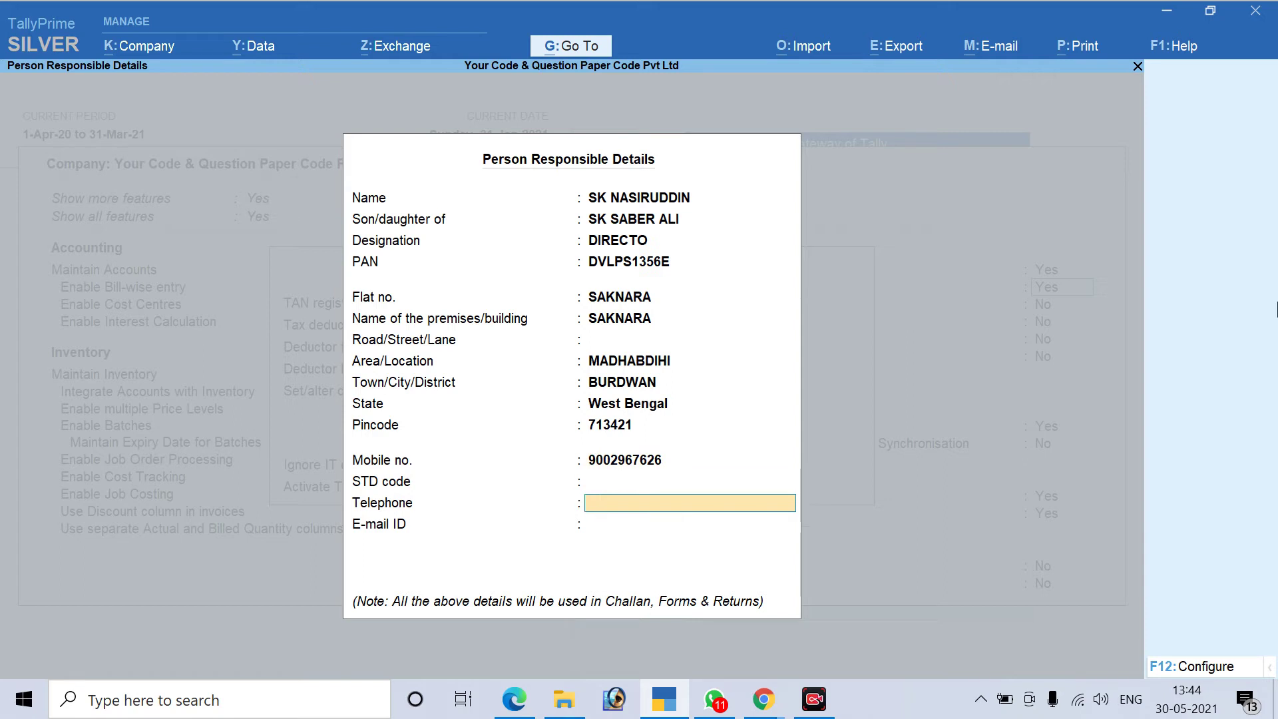
key("Return")
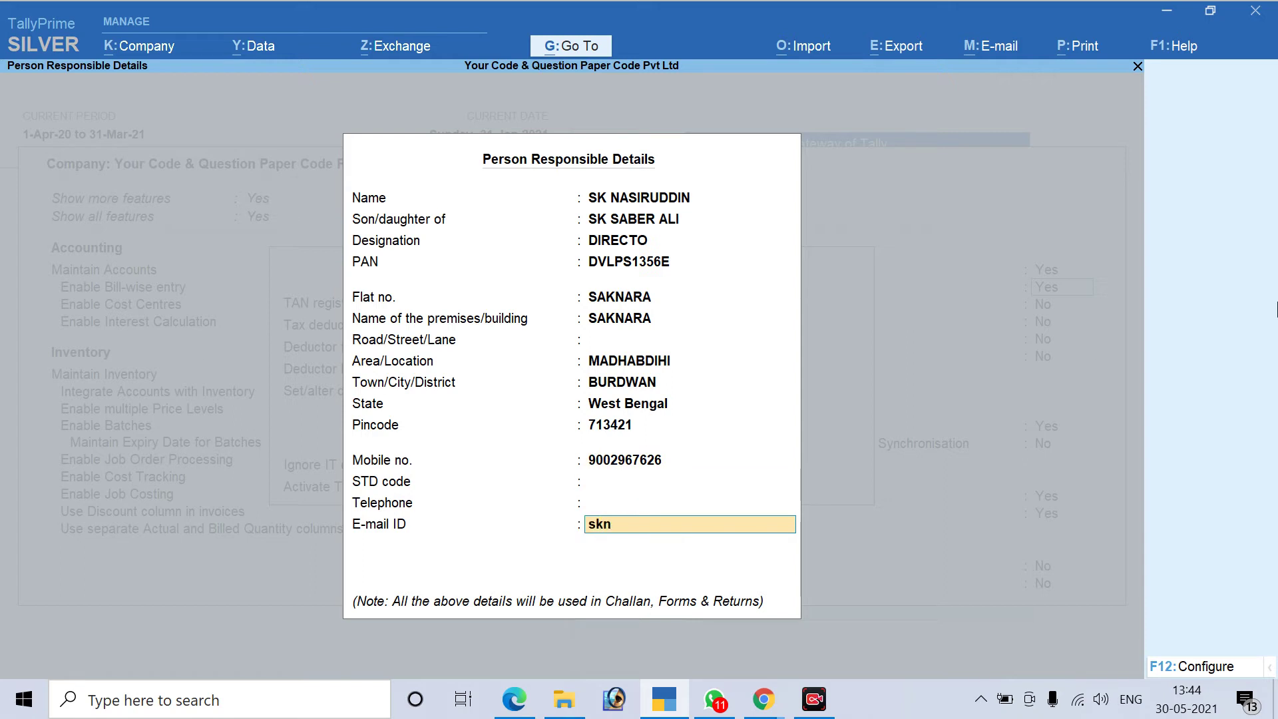
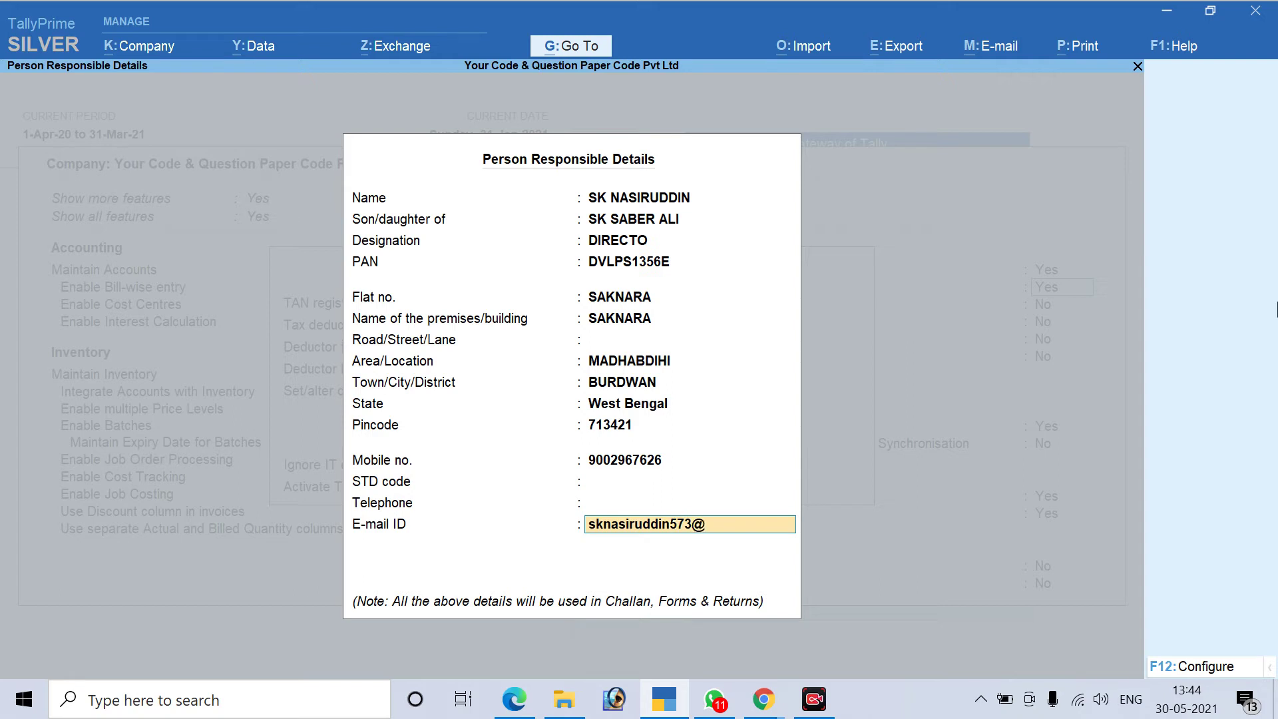
Accept person responsible details, set Ignore IT exemption limit to No, and exit to the main menu
key("Return")
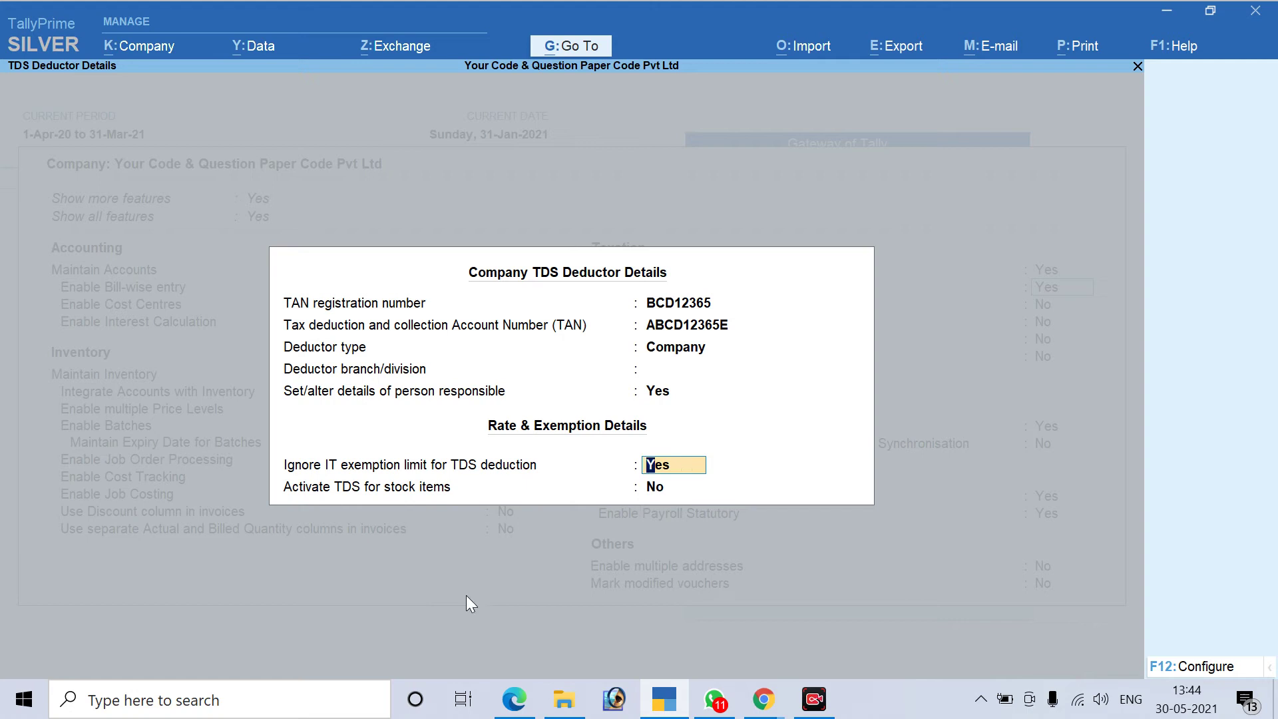
type("n")
key("Return")
key("Return")
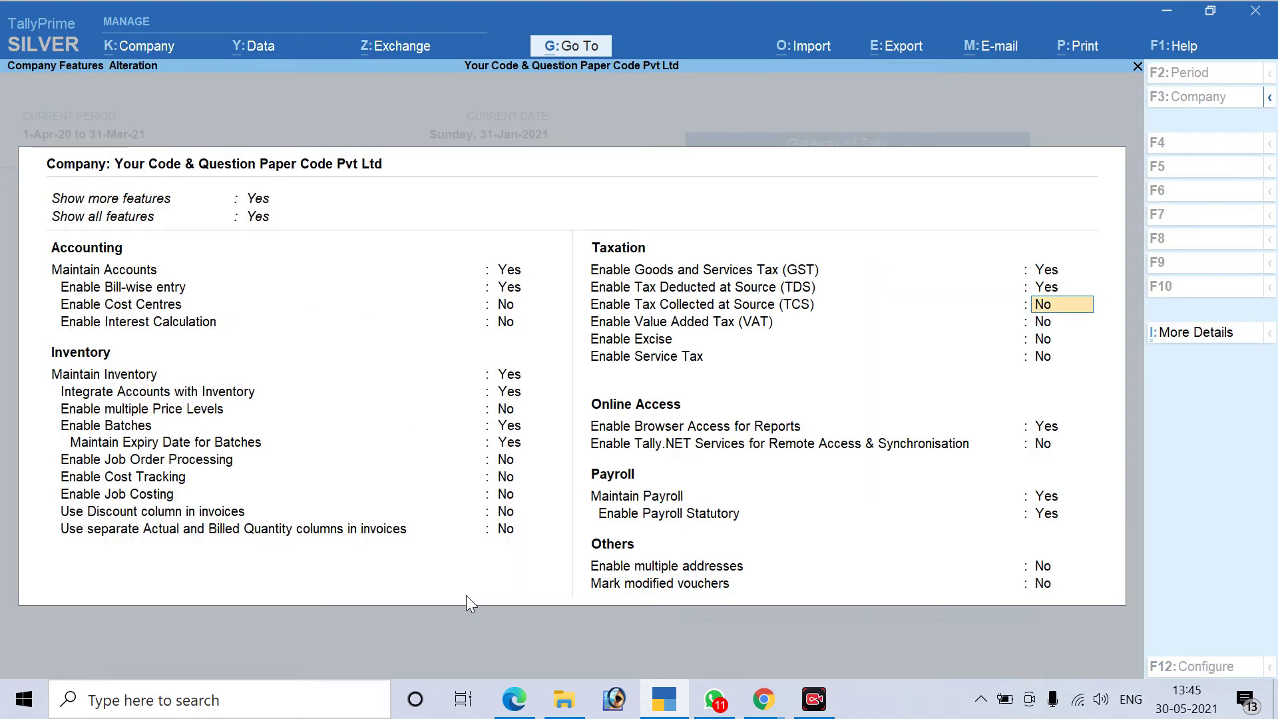
key("F3")
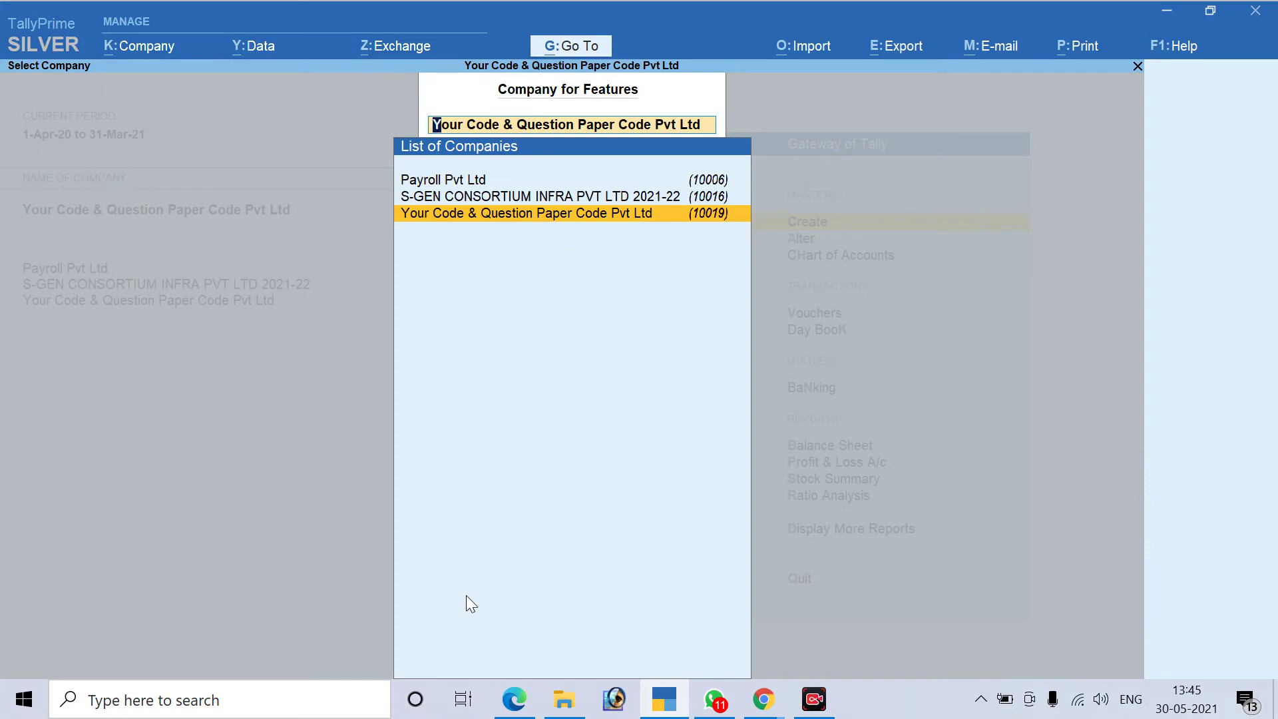
key("Escape")
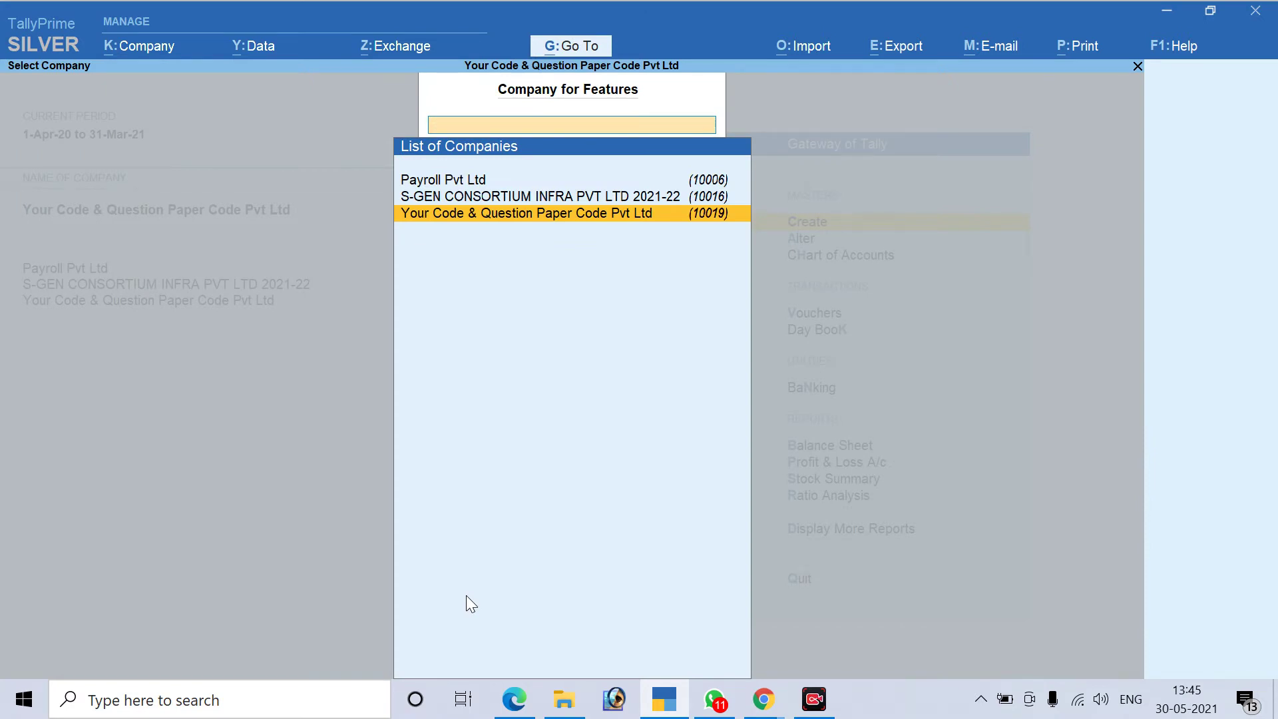
Underline the Step 1 TDS heading in the PDF notes with ink
left_click(525, 697)
scroll(384, 244, "down", 1)
scroll(413, 428, "up", 1)
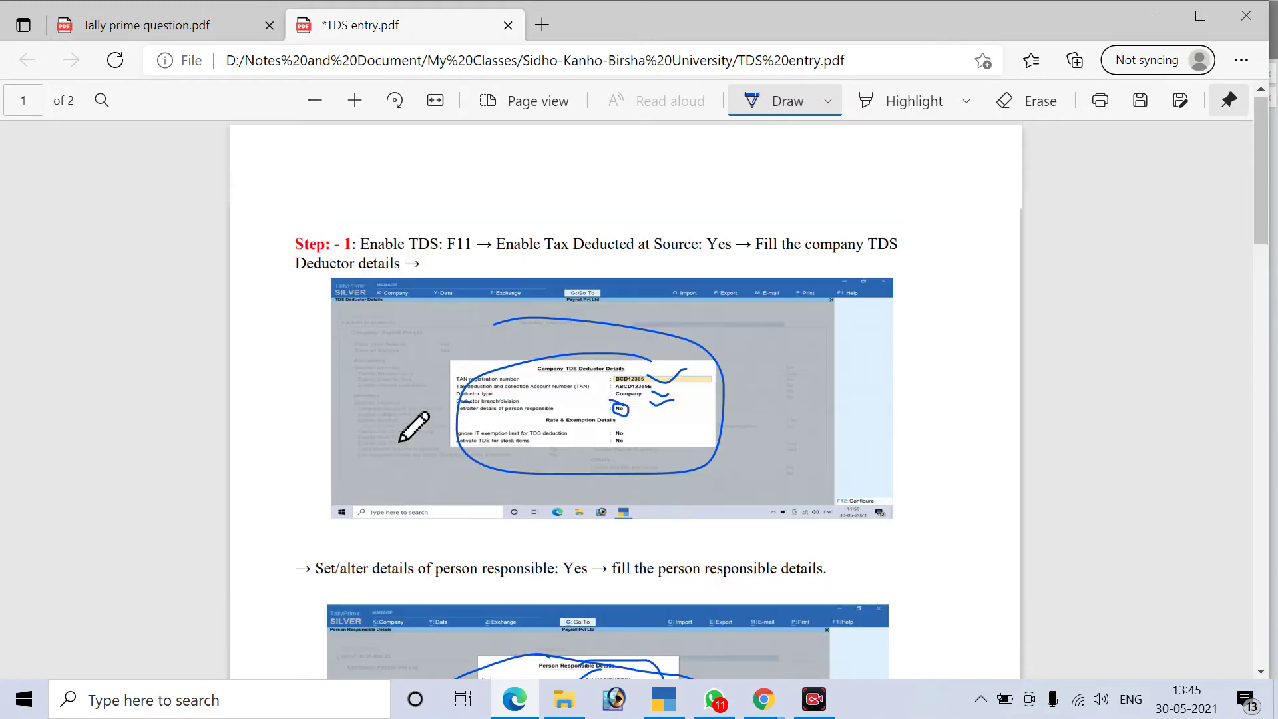
left_click_drag(340, 233, 291, 233)
left_click_drag(368, 255, 436, 244)
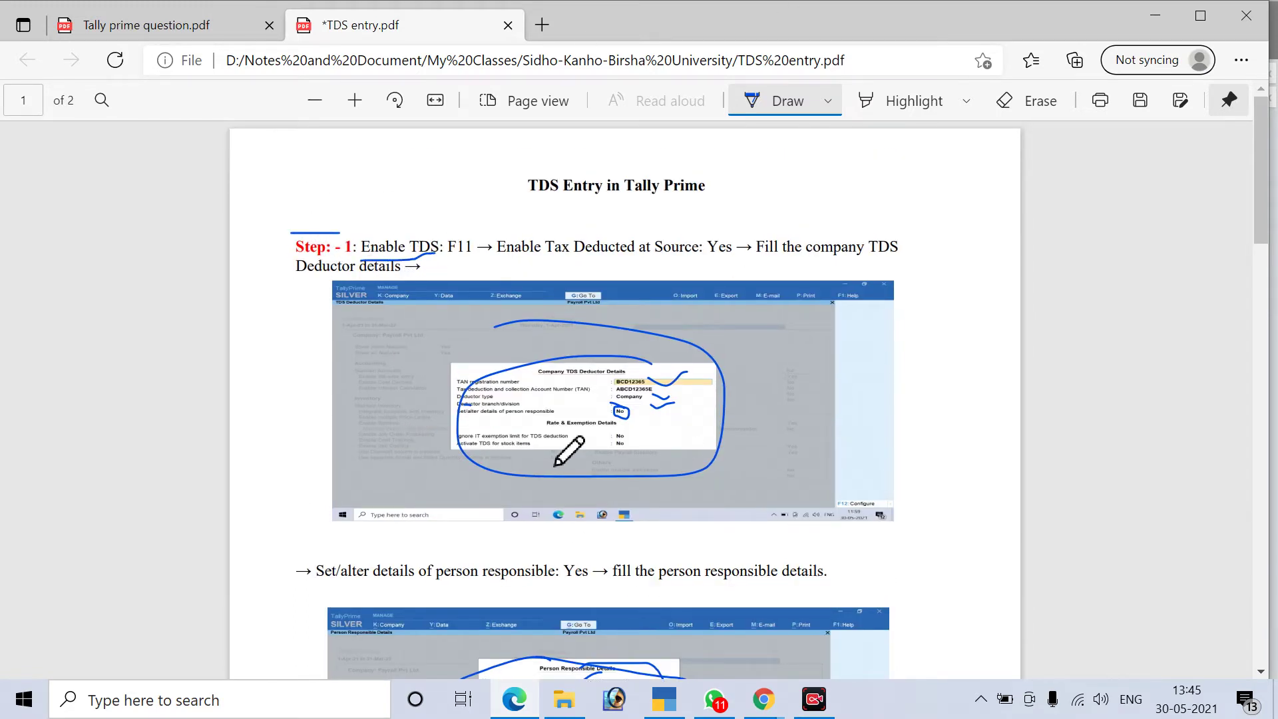
Tick the Step 1 screenshot, circle TDS payable, and mark the Party Ledger heading
scroll(569, 451, "down", 9)
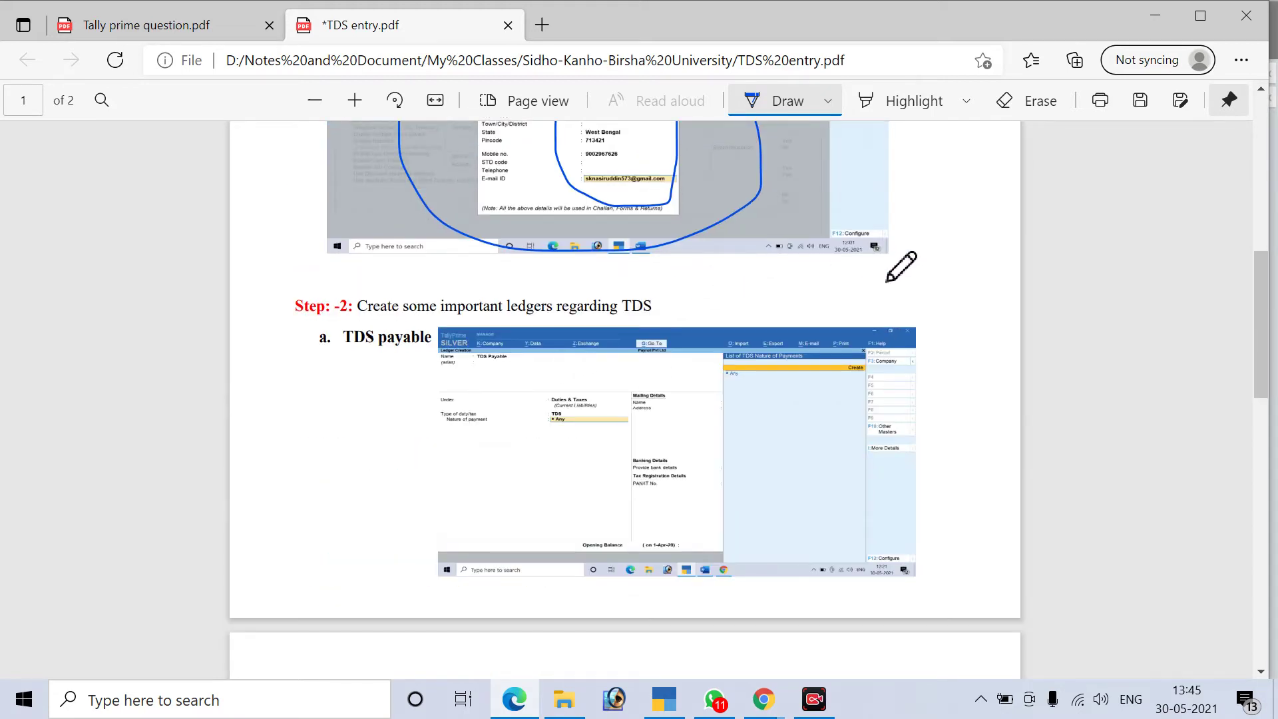
left_click_drag(887, 270, 942, 217)
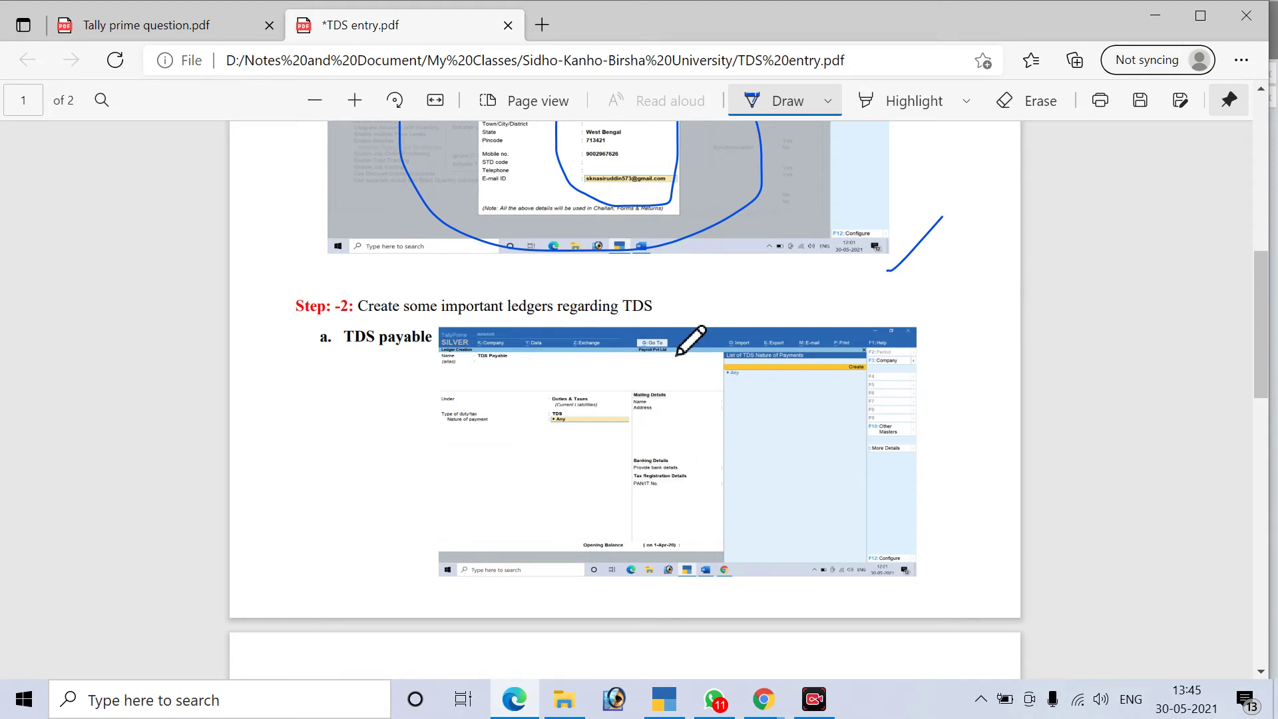
mouse_move(368, 320)
left_mouse_down()
mouse_move(337, 350)
mouse_move(412, 359)
mouse_move(436, 336)
mouse_move(375, 324)
left_mouse_up()
scroll(475, 530, "down", 5)
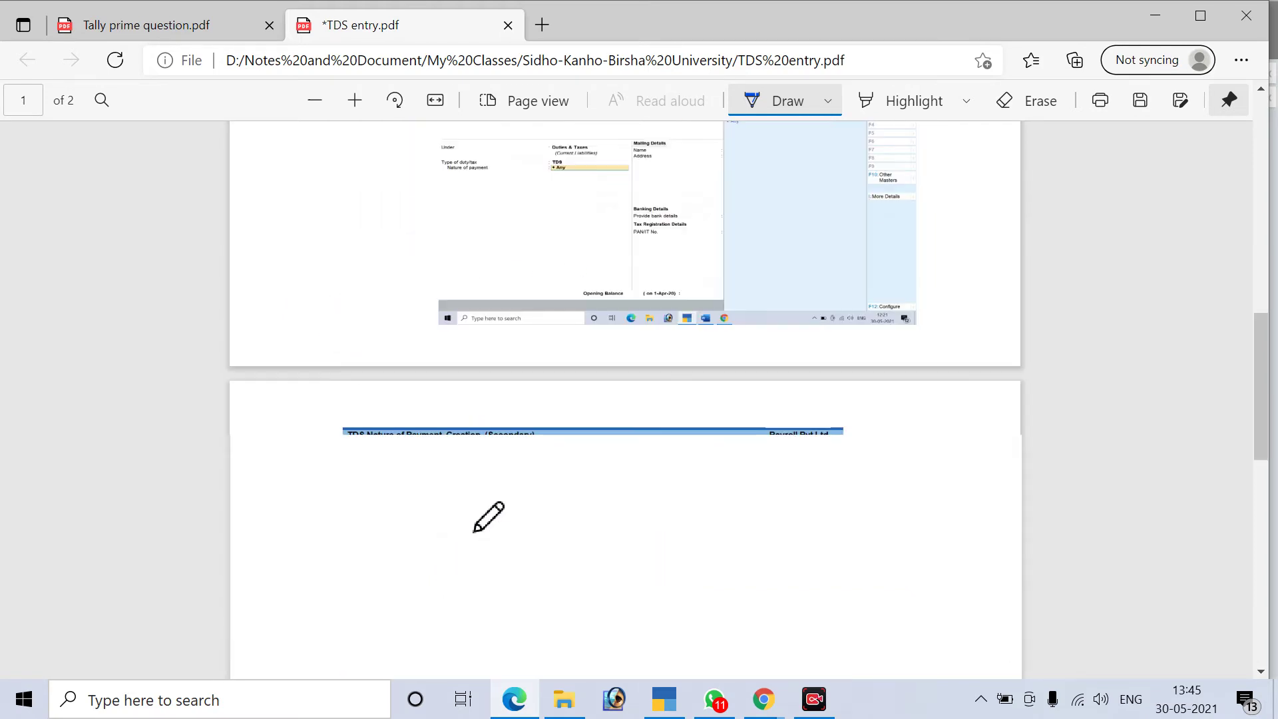
scroll(475, 531, "down", 4)
mouse_move(359, 289)
left_mouse_down()
mouse_move(346, 318)
mouse_move(428, 306)
mouse_move(430, 285)
mouse_move(341, 292)
left_mouse_up()
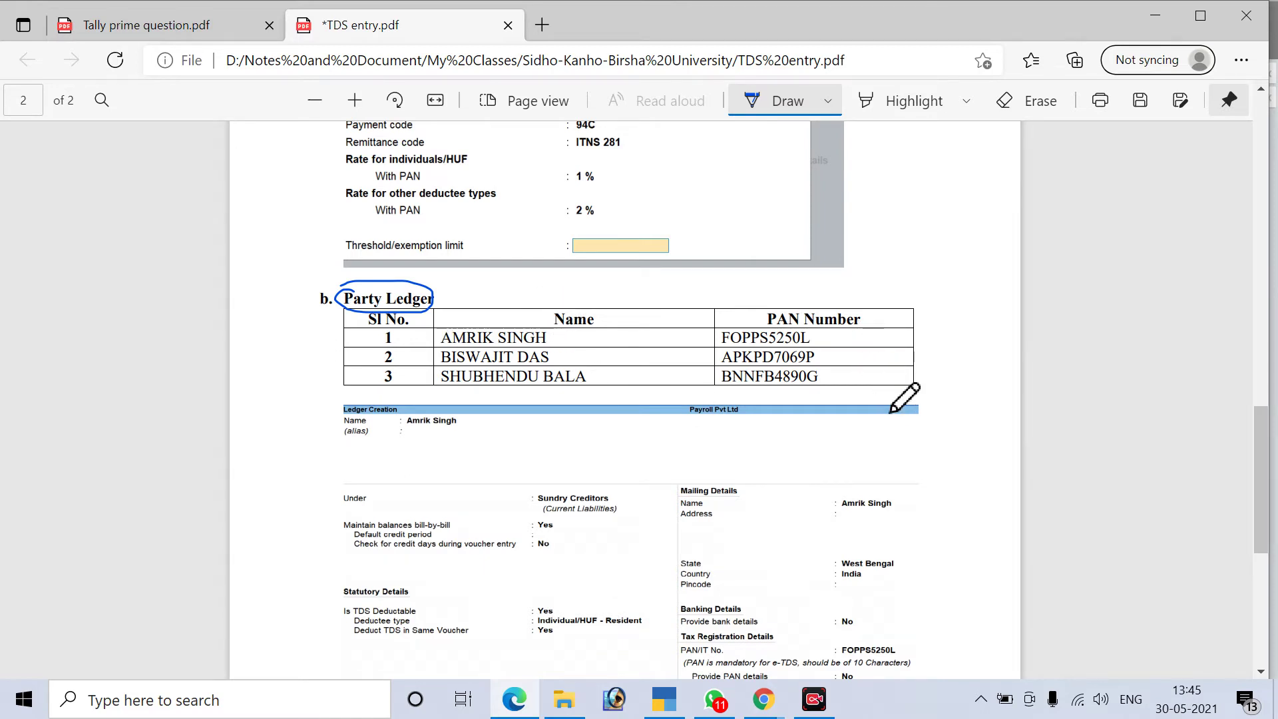
Circle 'c. Labour charges:' and ink ticks beside it and 'Step: 3 Voucher entry'
scroll(892, 415, "down", 7)
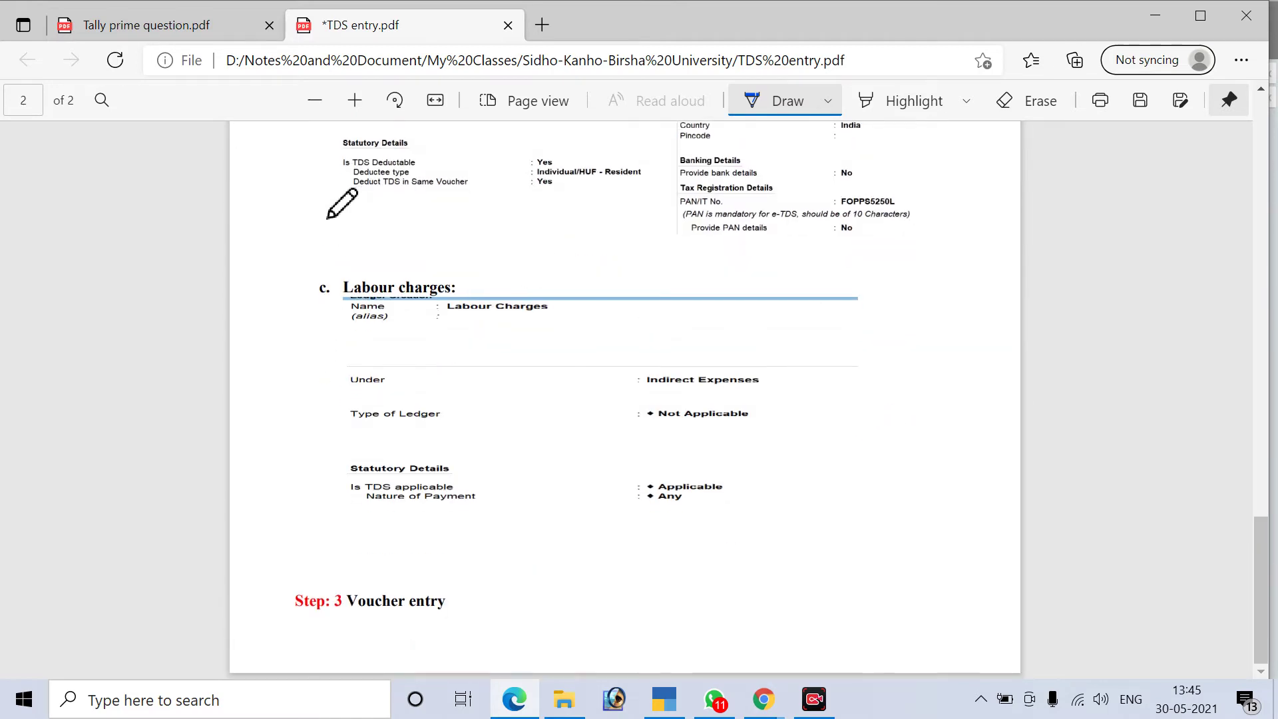
mouse_move(368, 274)
left_mouse_down()
mouse_move(321, 288)
mouse_move(453, 296)
mouse_move(416, 271)
mouse_move(385, 273)
left_mouse_up()
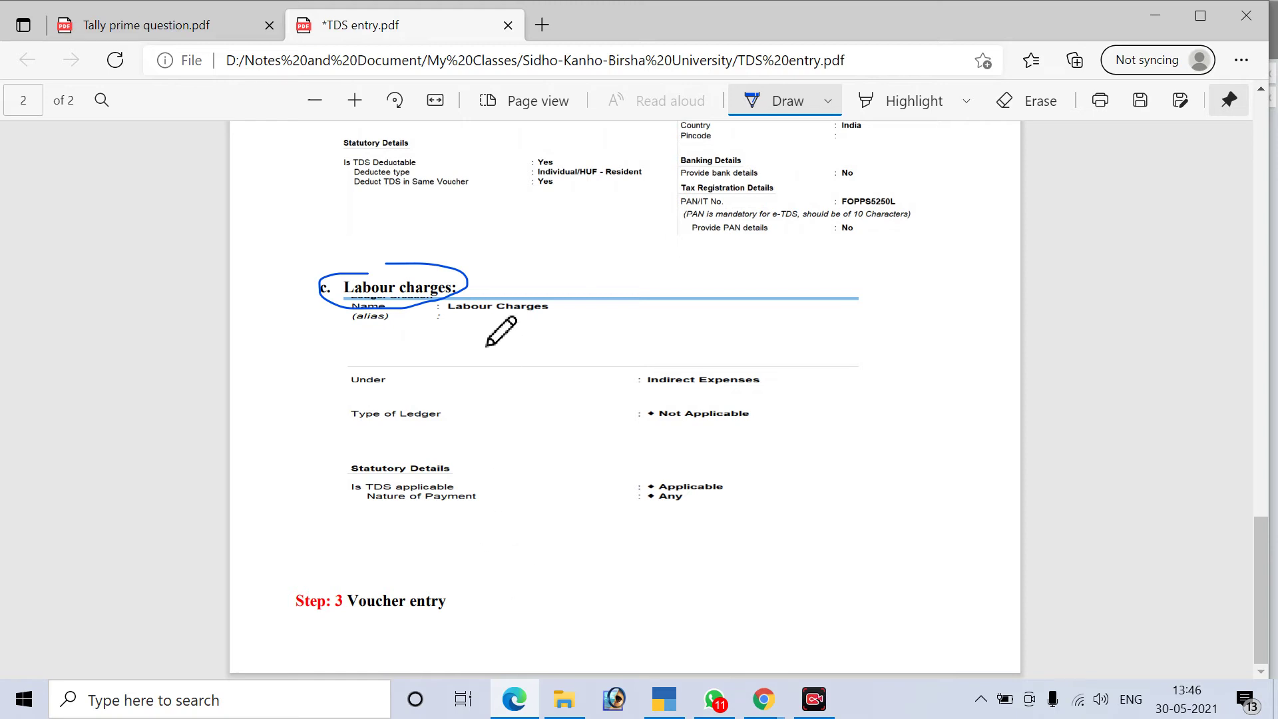
left_click_drag(472, 275, 504, 259)
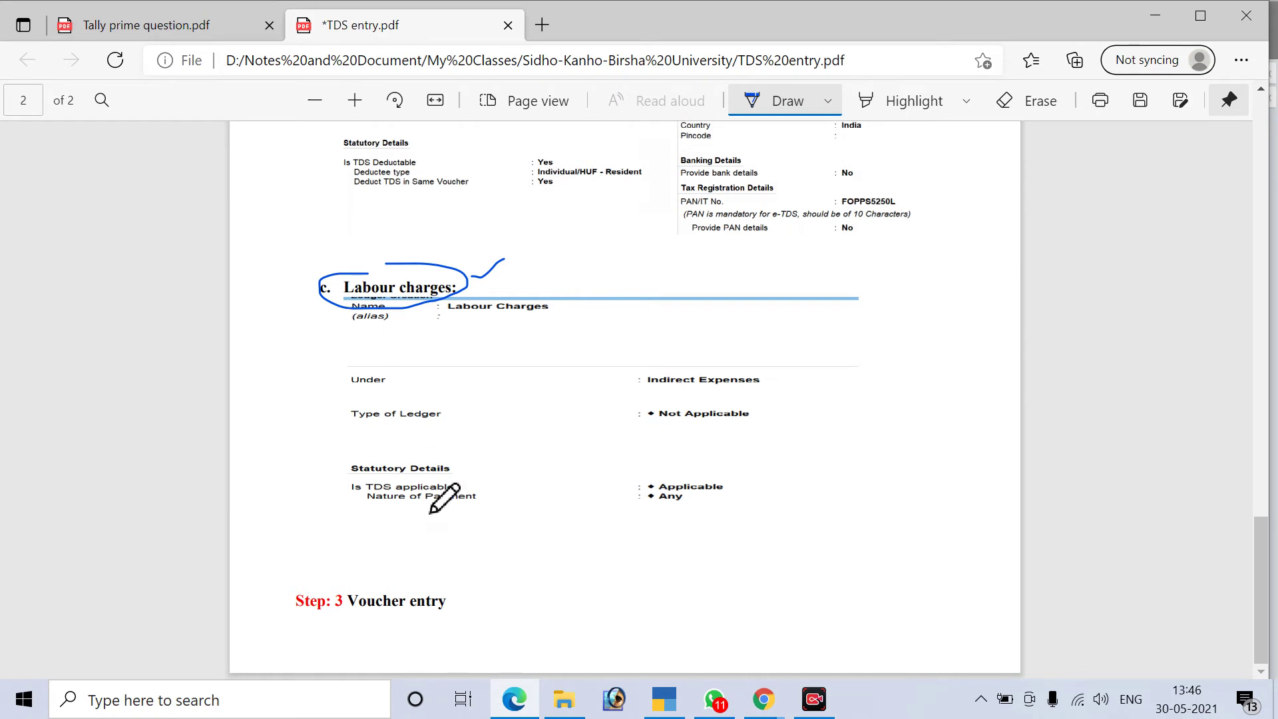
left_click_drag(470, 607, 524, 566)
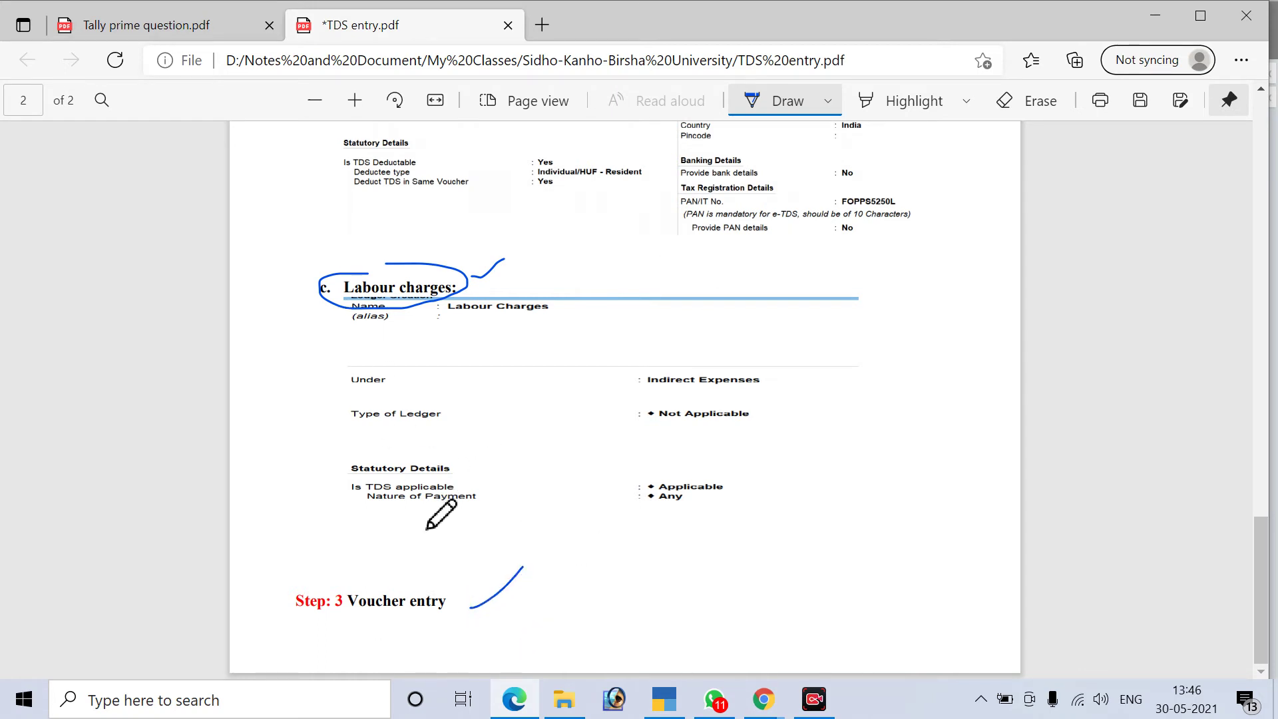
scroll(571, 480, "up", 2)
scroll(571, 486, "up", 12)
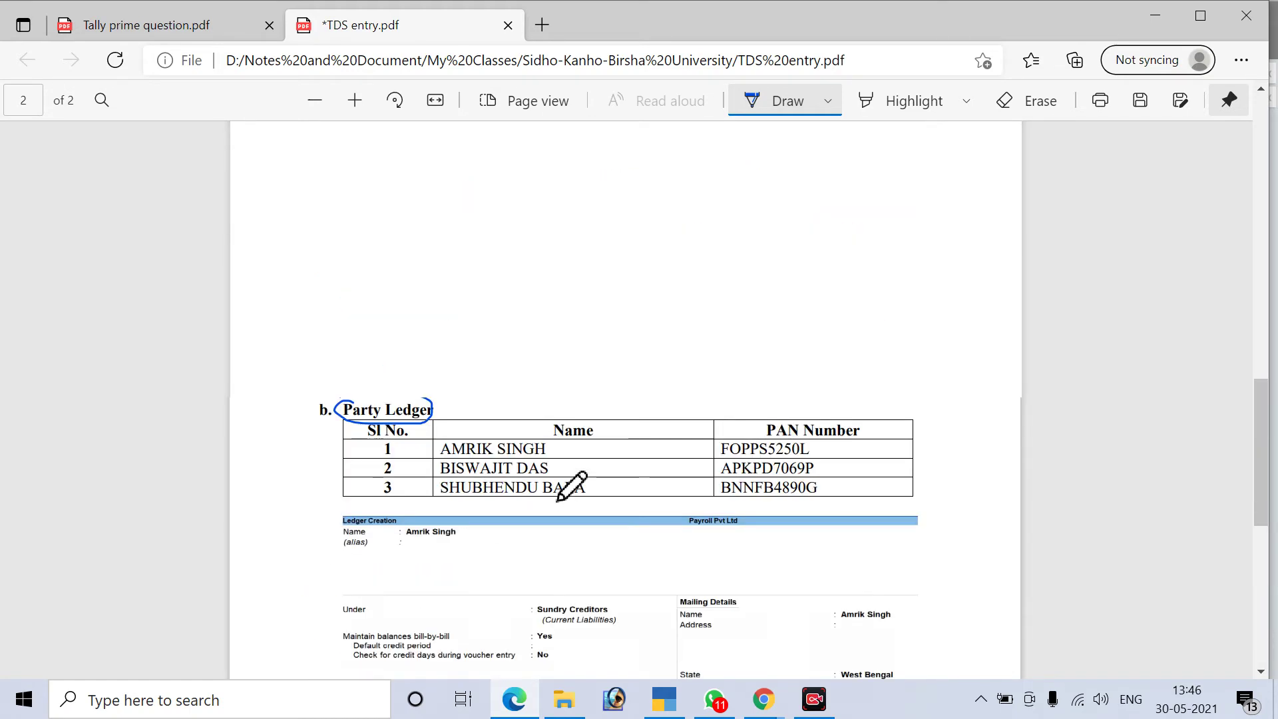
scroll(557, 500, "up", 2)
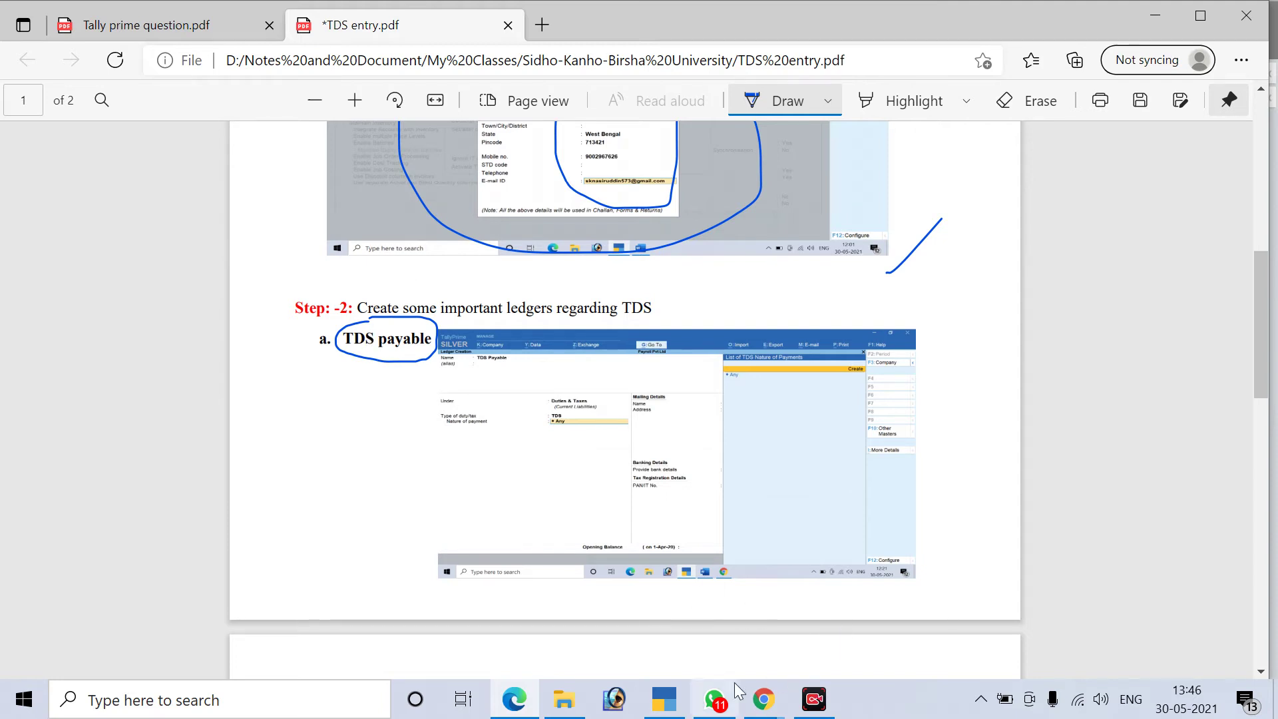
Open the existing TDS Payable ledger in Ledger Alteration
left_click(664, 699)
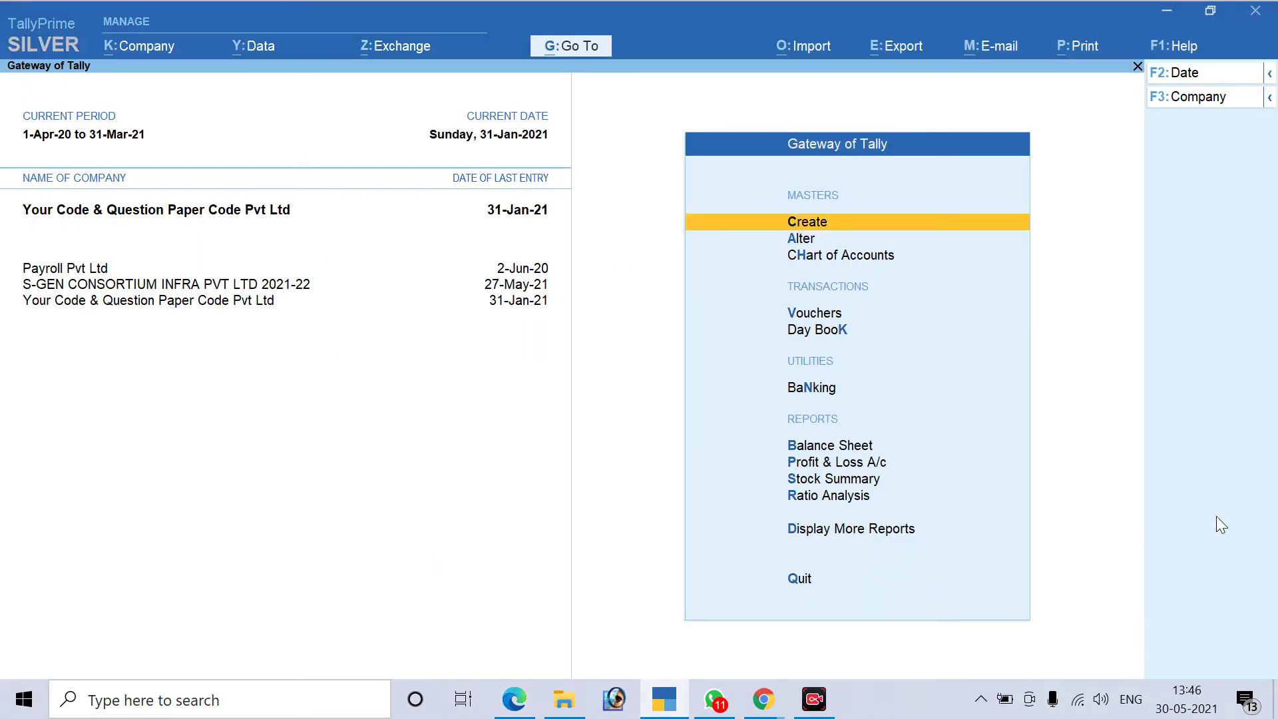
key("Down")
key("Return")
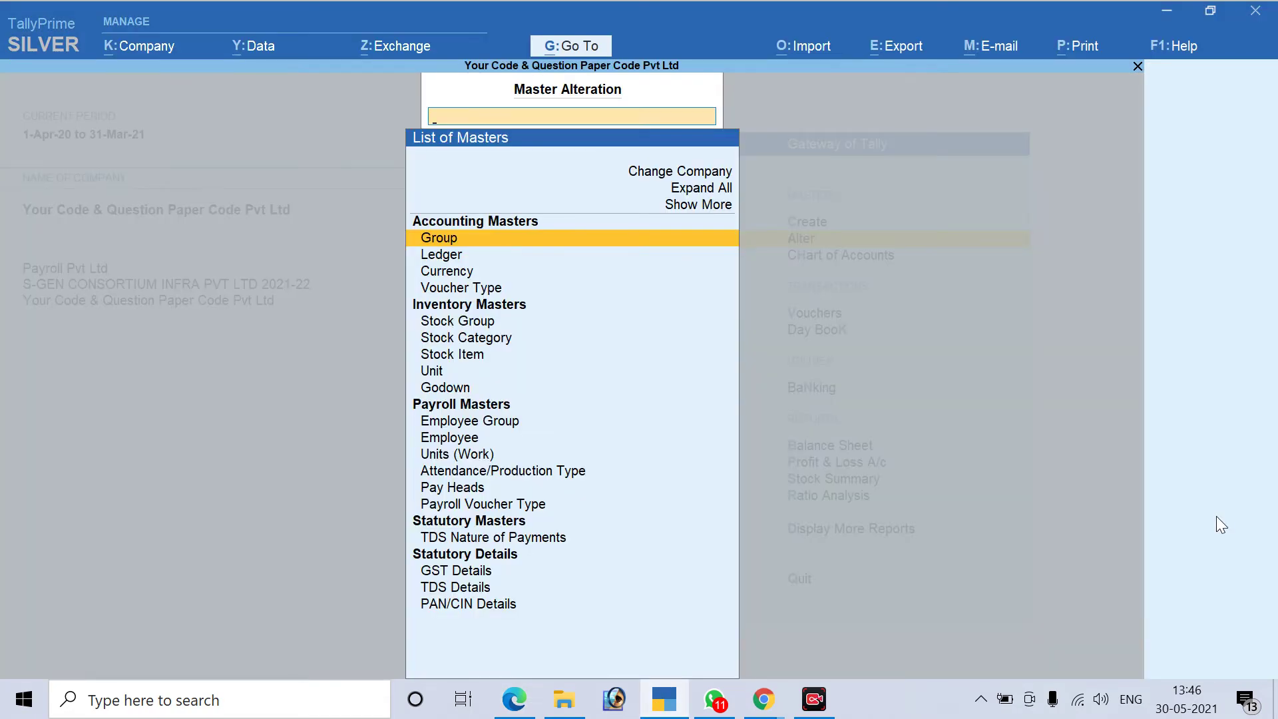
key("Down")
key("Return")
type("Tds")
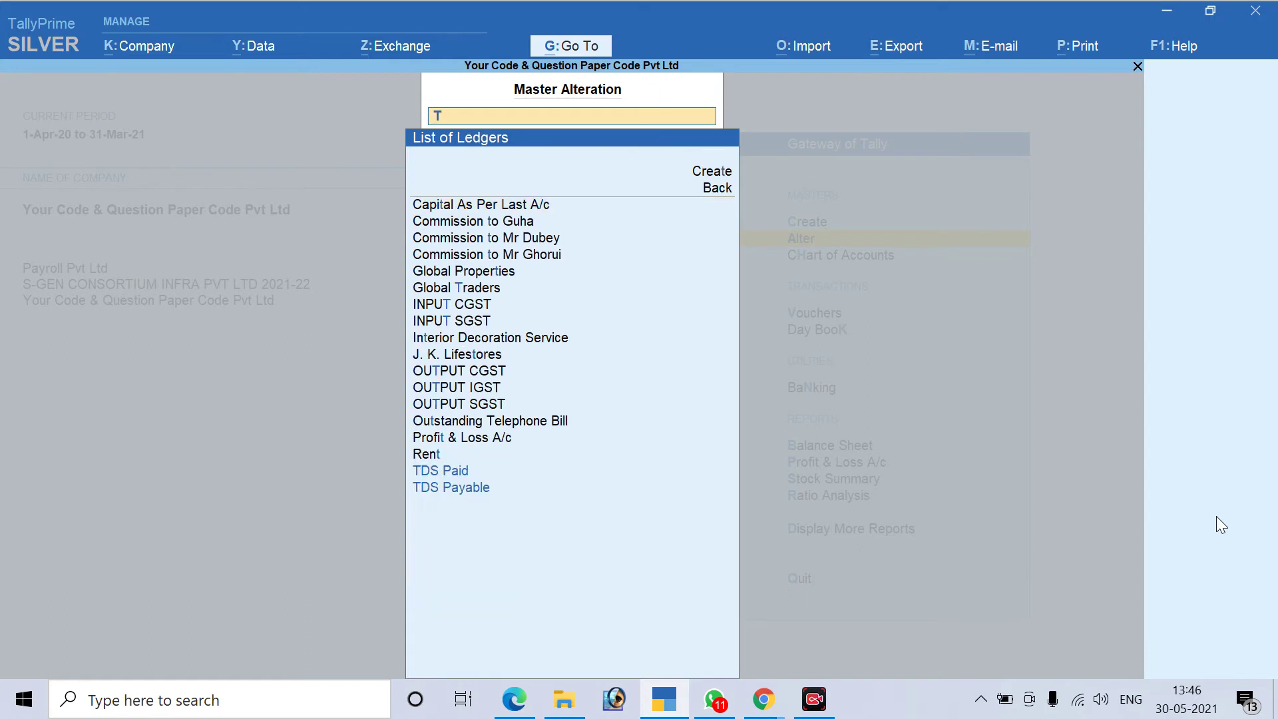
key("Down")
key("Return")
Quit the alteration without saving and return to the Gateway of Tally
key("ctrl")
key("Escape")
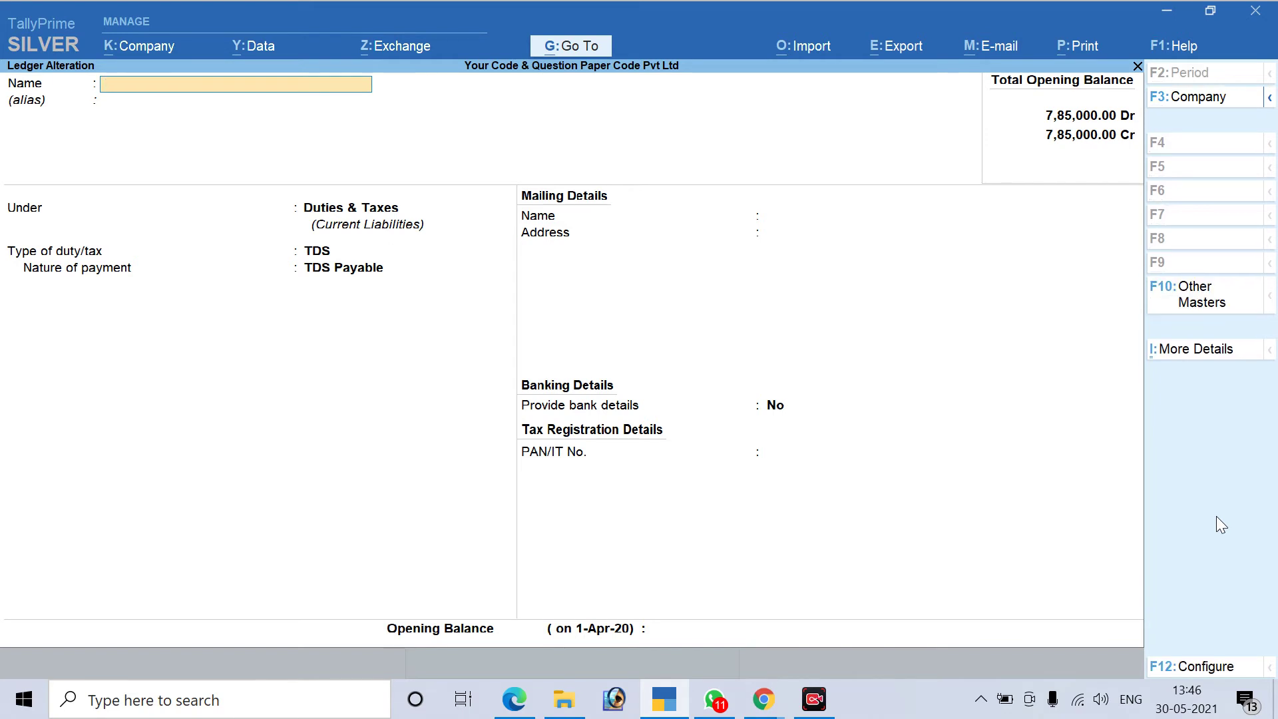
key("Escape")
key("Return")
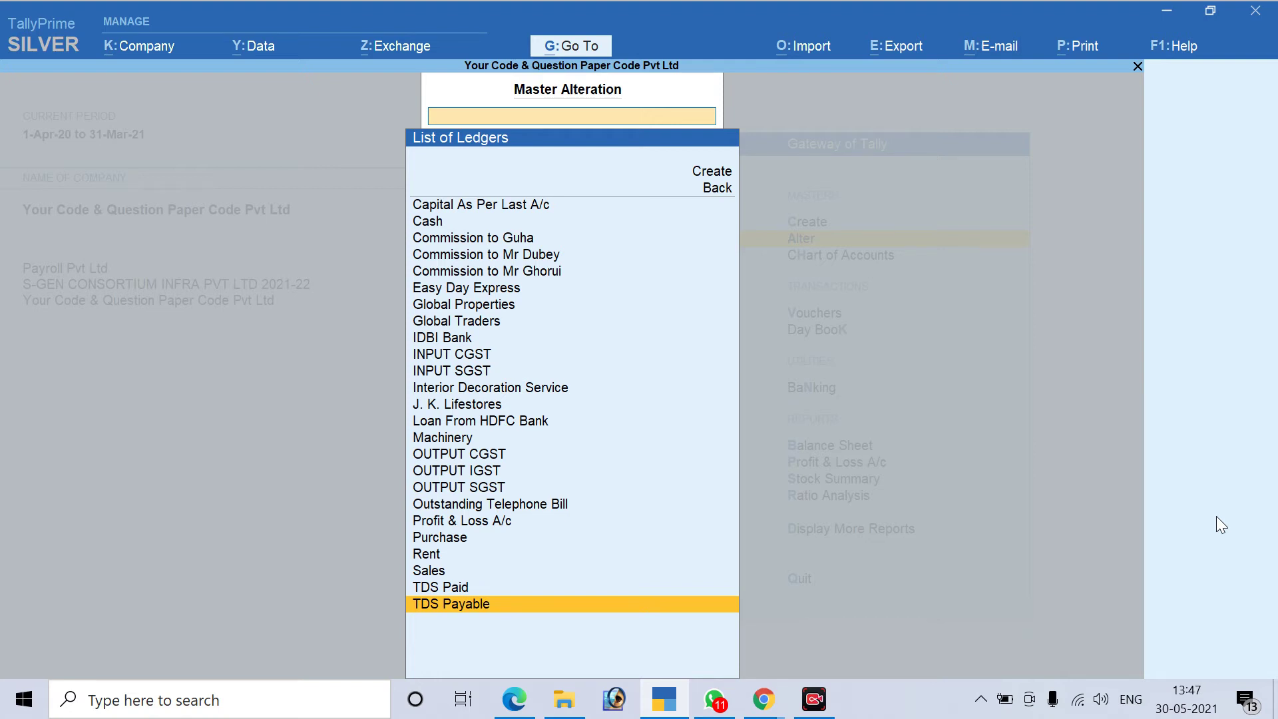
key("Escape")
key("Escape")
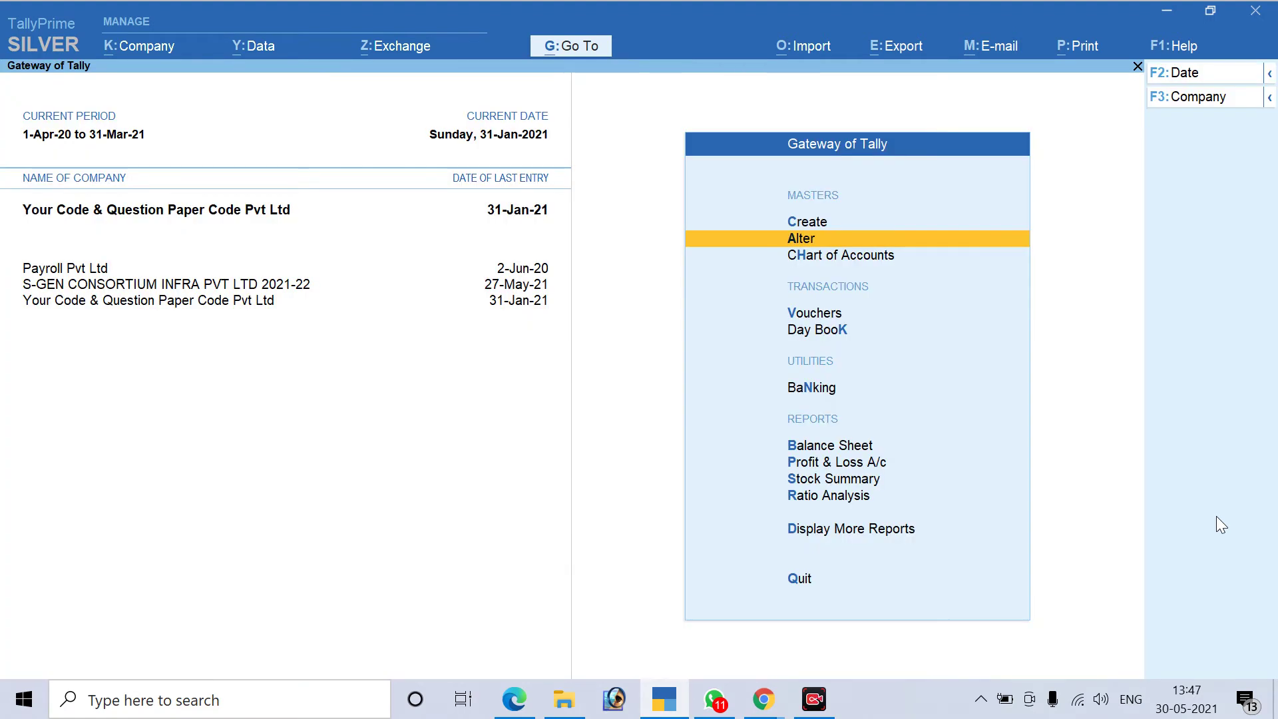
key("Up")
key("Escape")
key("Escape")
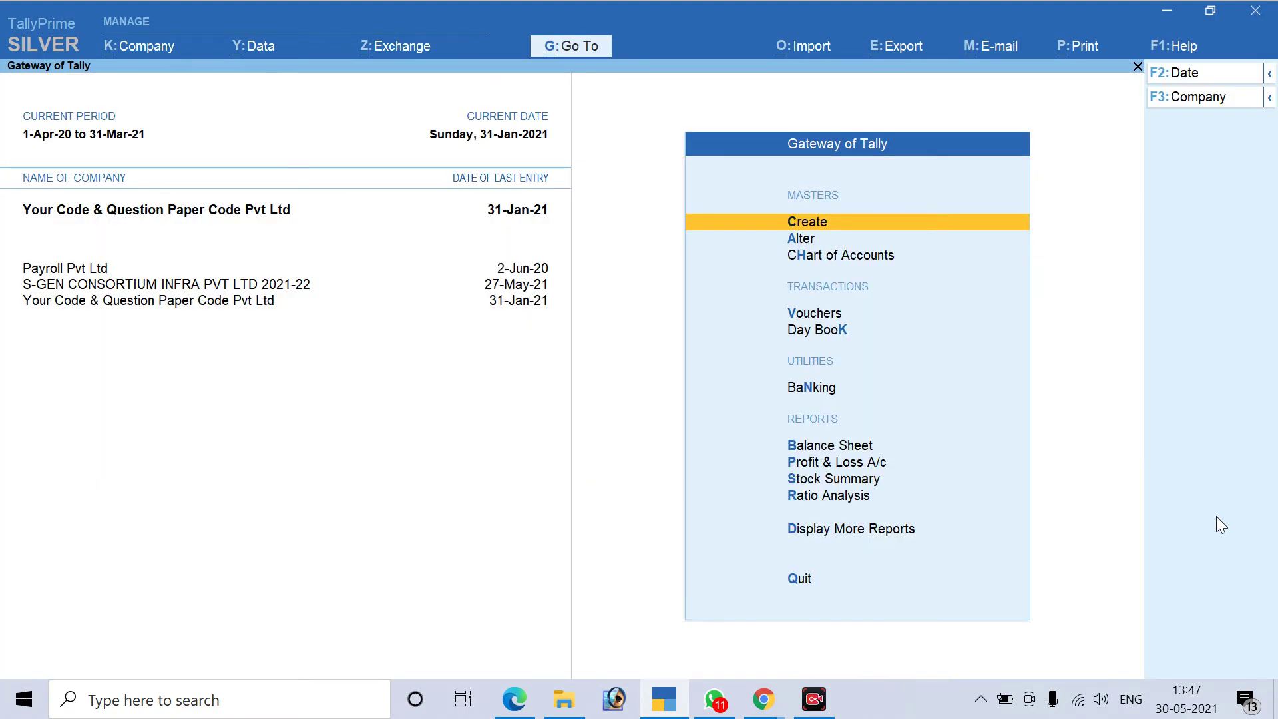
Create a new ledger and type its name as 'TDS Payable for Labour'
key("Return")
key("Down")
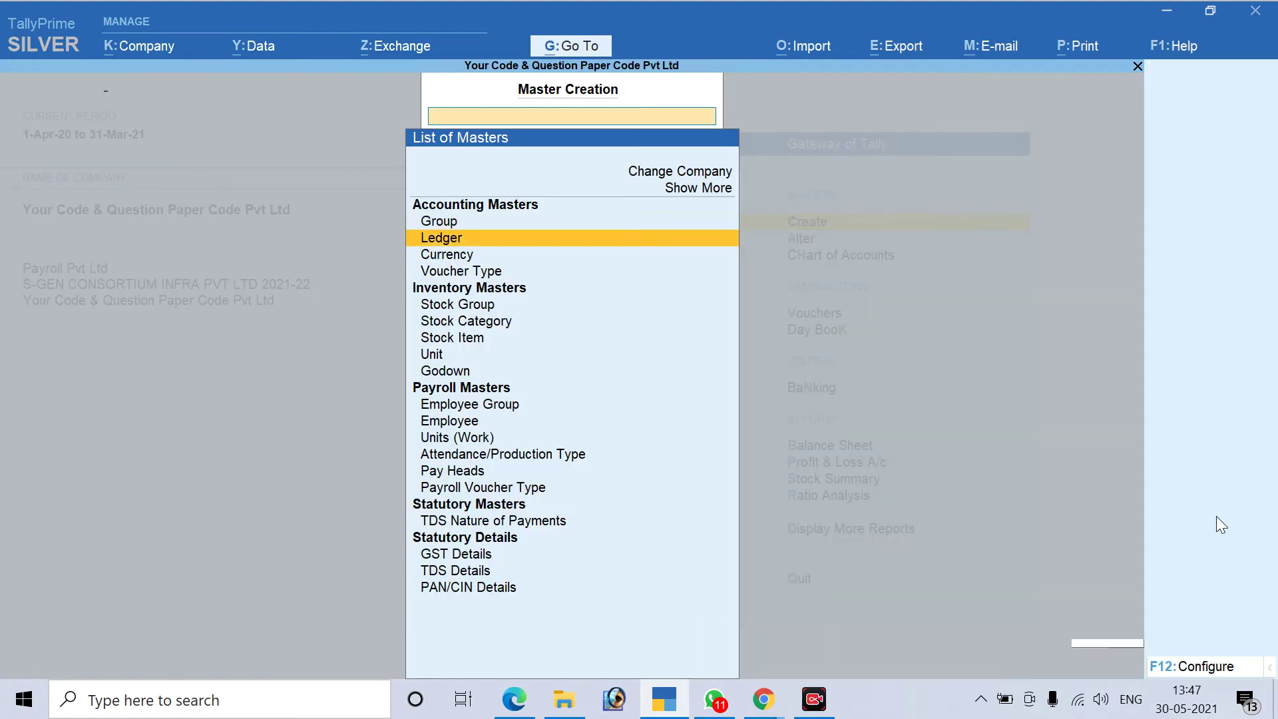
key("Return")
type("DS Payable")
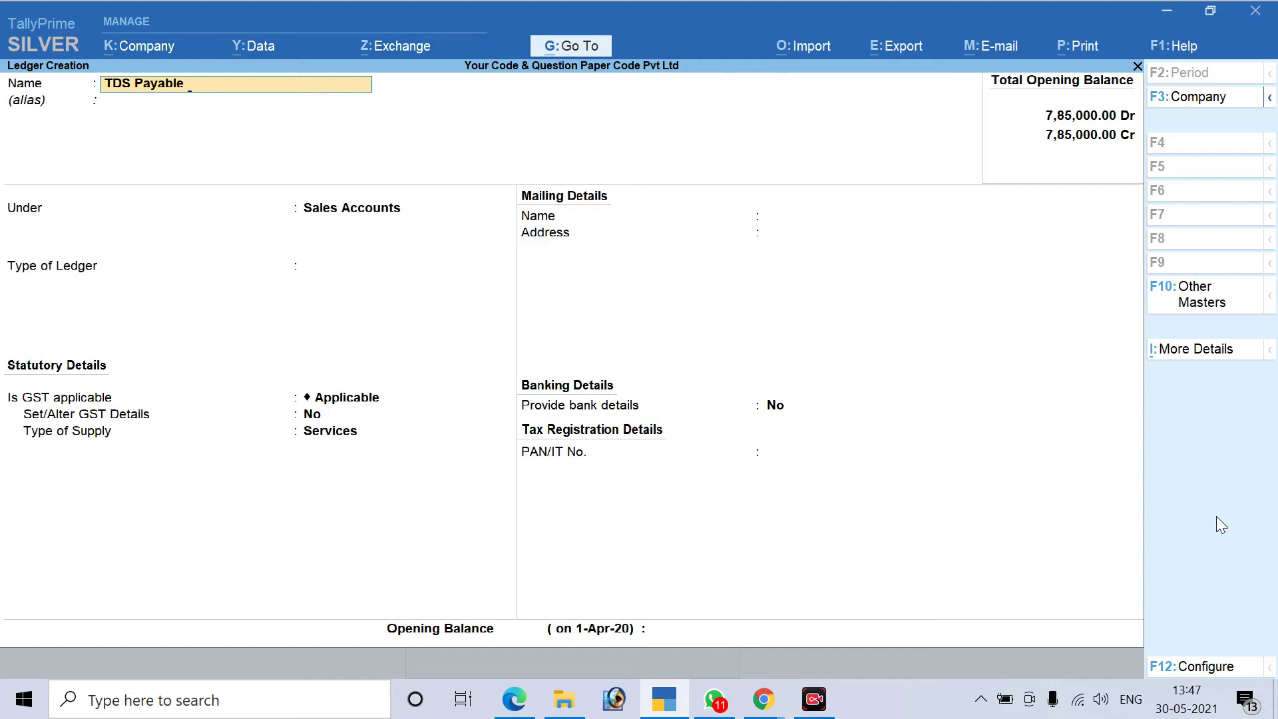
type(" for Labou")
Select Duties & Taxes as the group by typing Du, then pick TDS as duty type
key("Return")
key("Return")
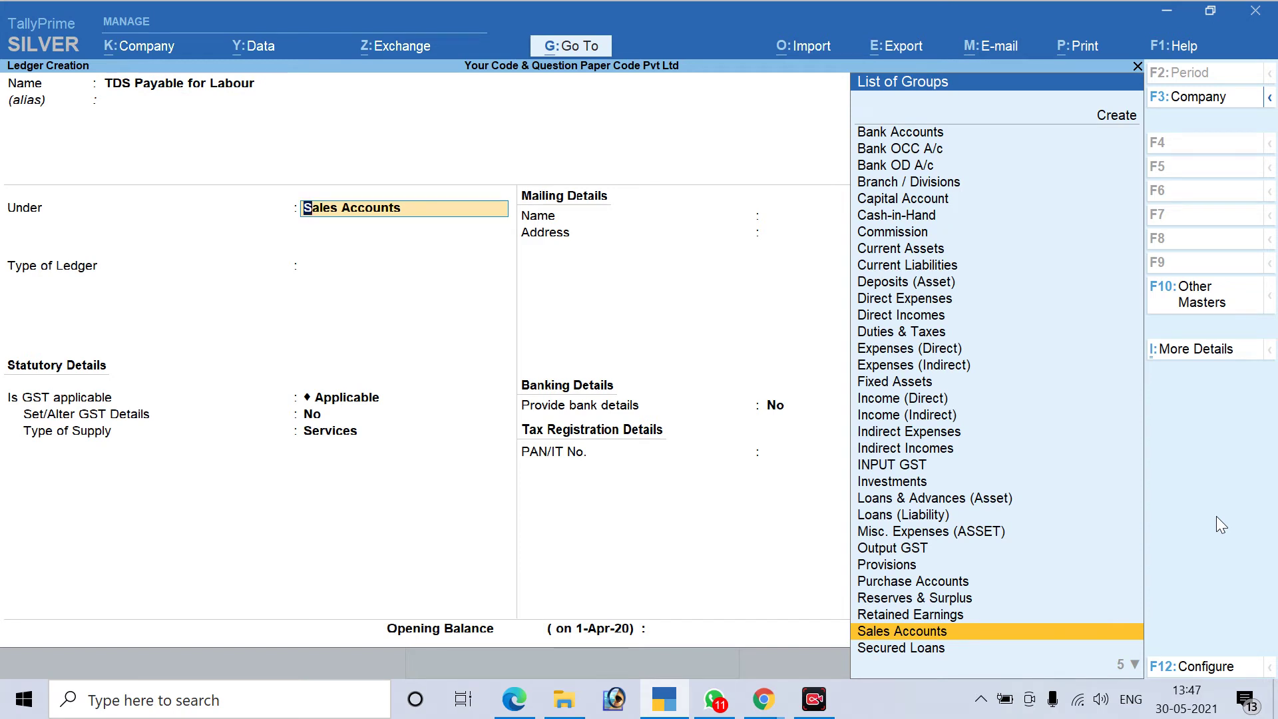
type("Du")
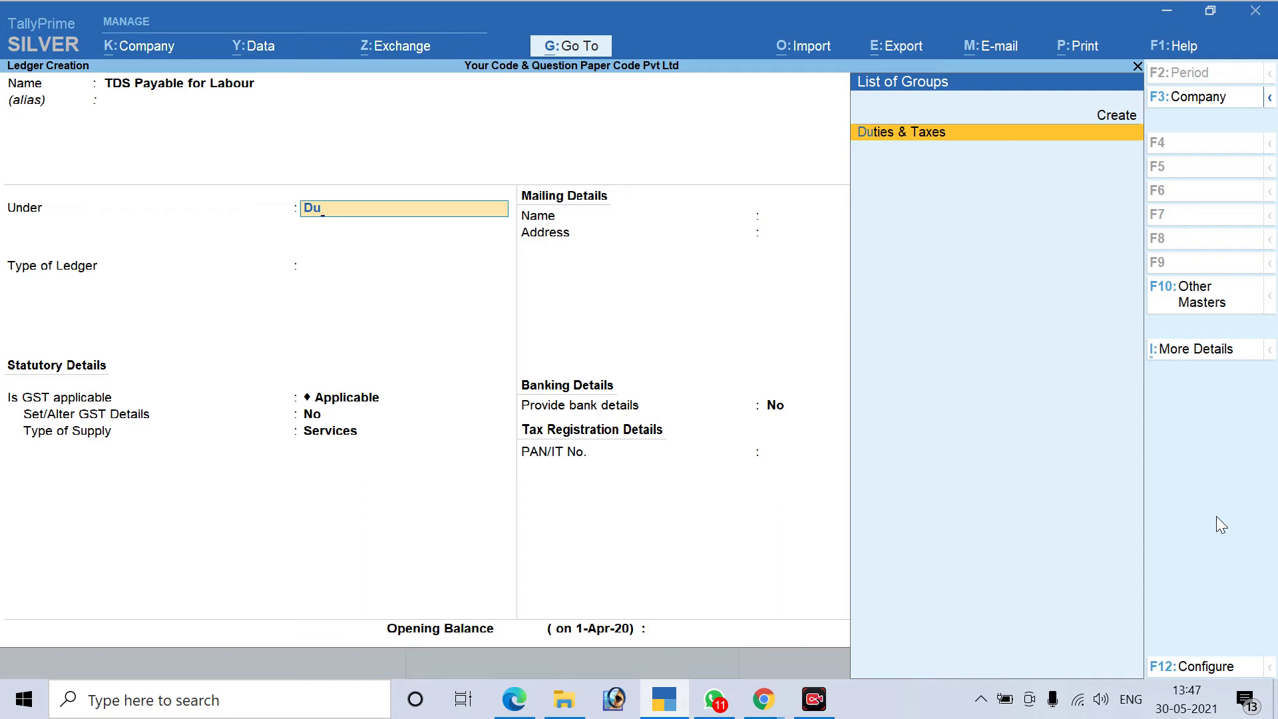
key("Return")
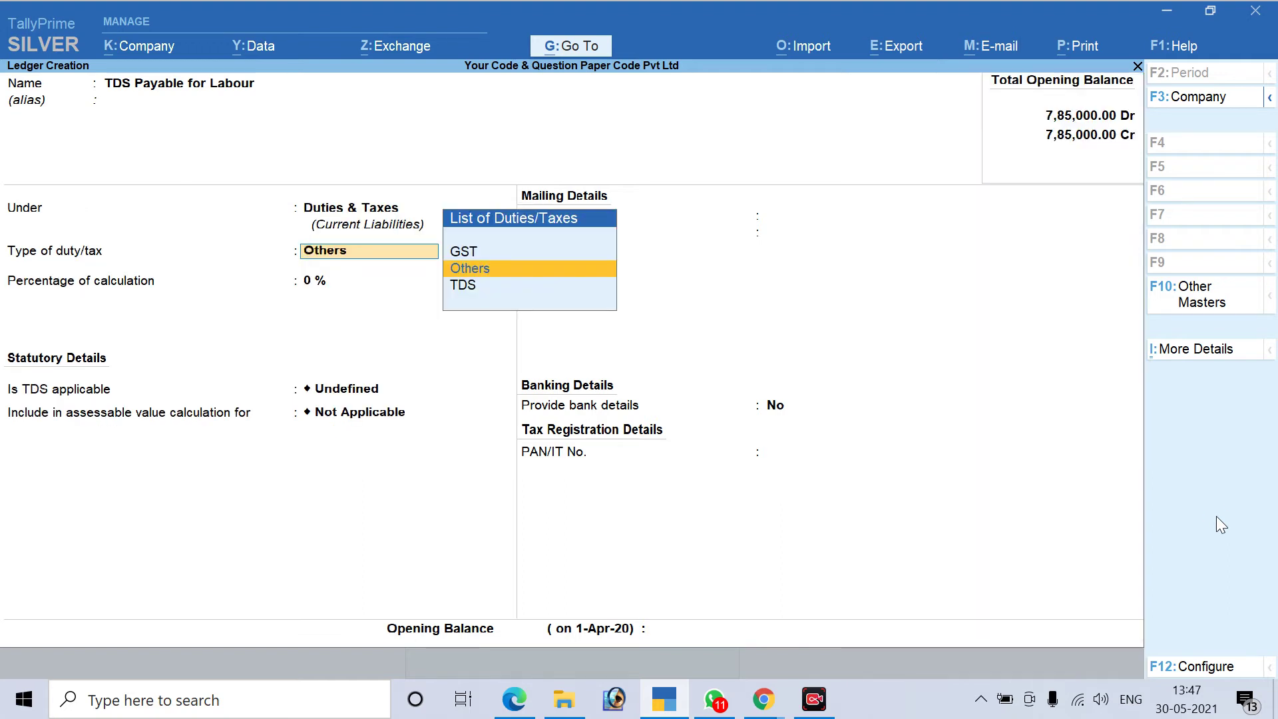
key("Up")
key("Down")
key("Up")
key("Down")
key("Down")
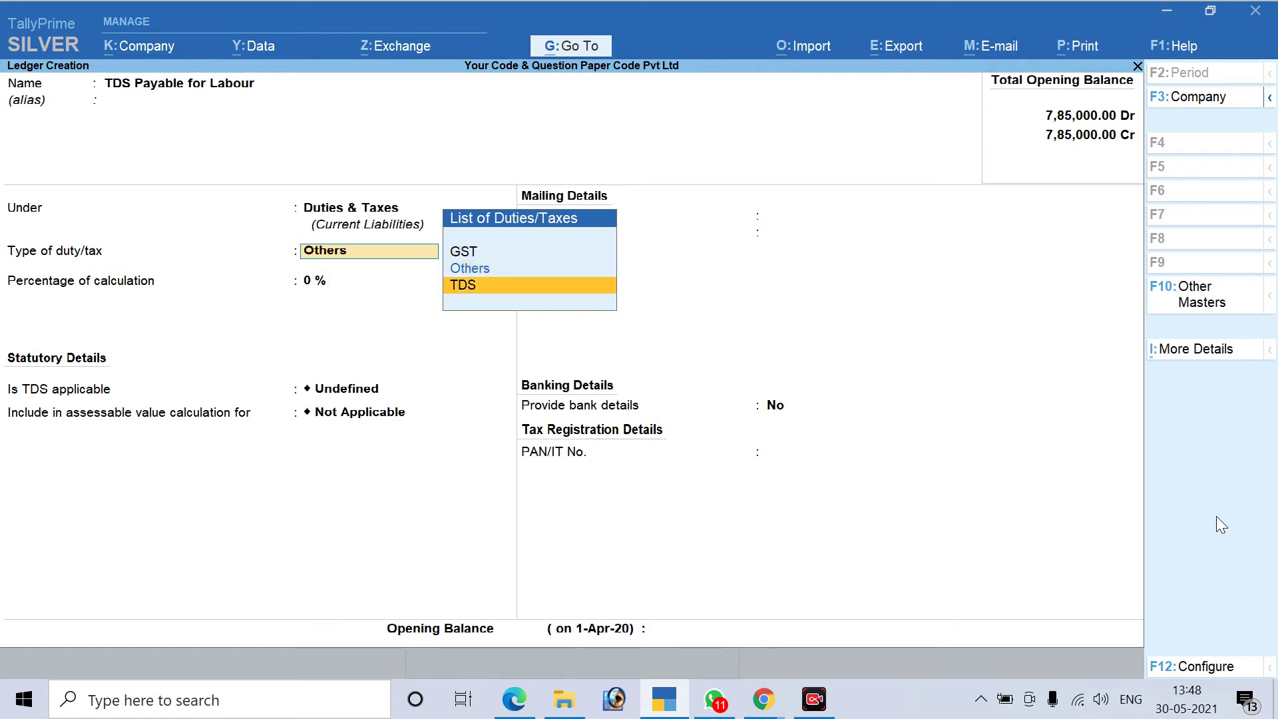
key("Return")
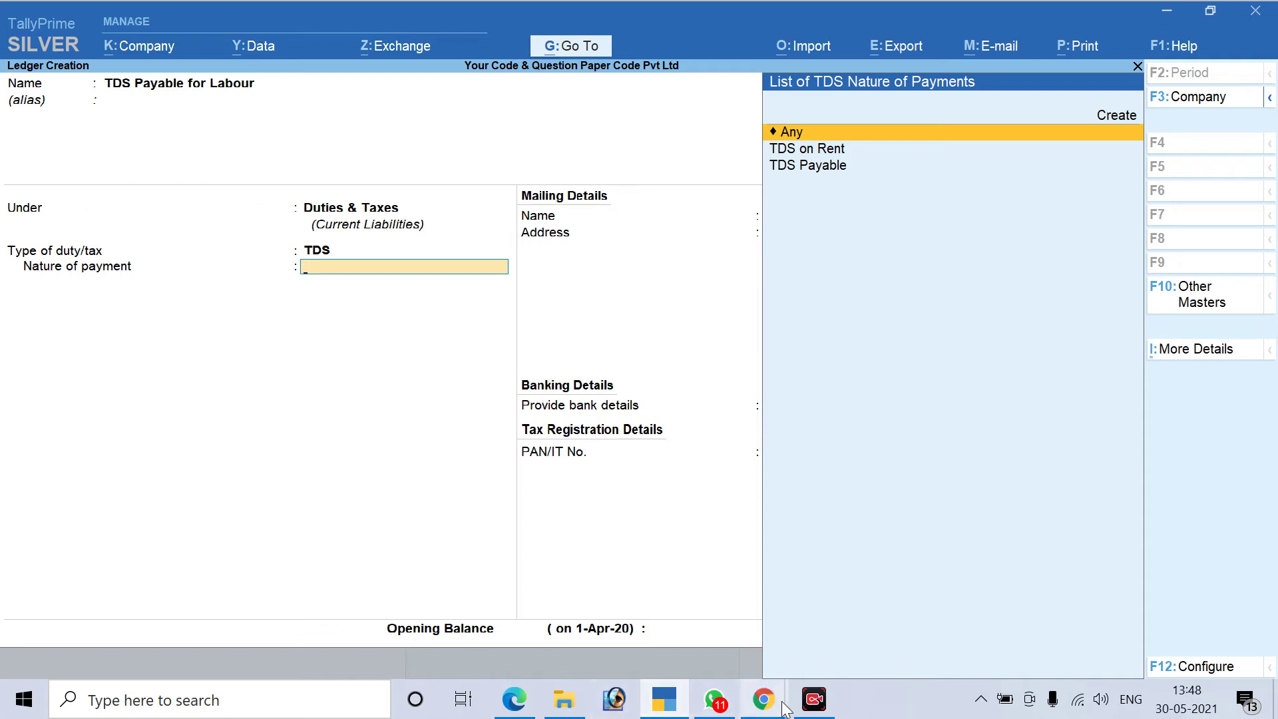
Circle TDS Payable, Duties & Taxes, Create and TDS for Contractor in the PDF
left_click(666, 706)
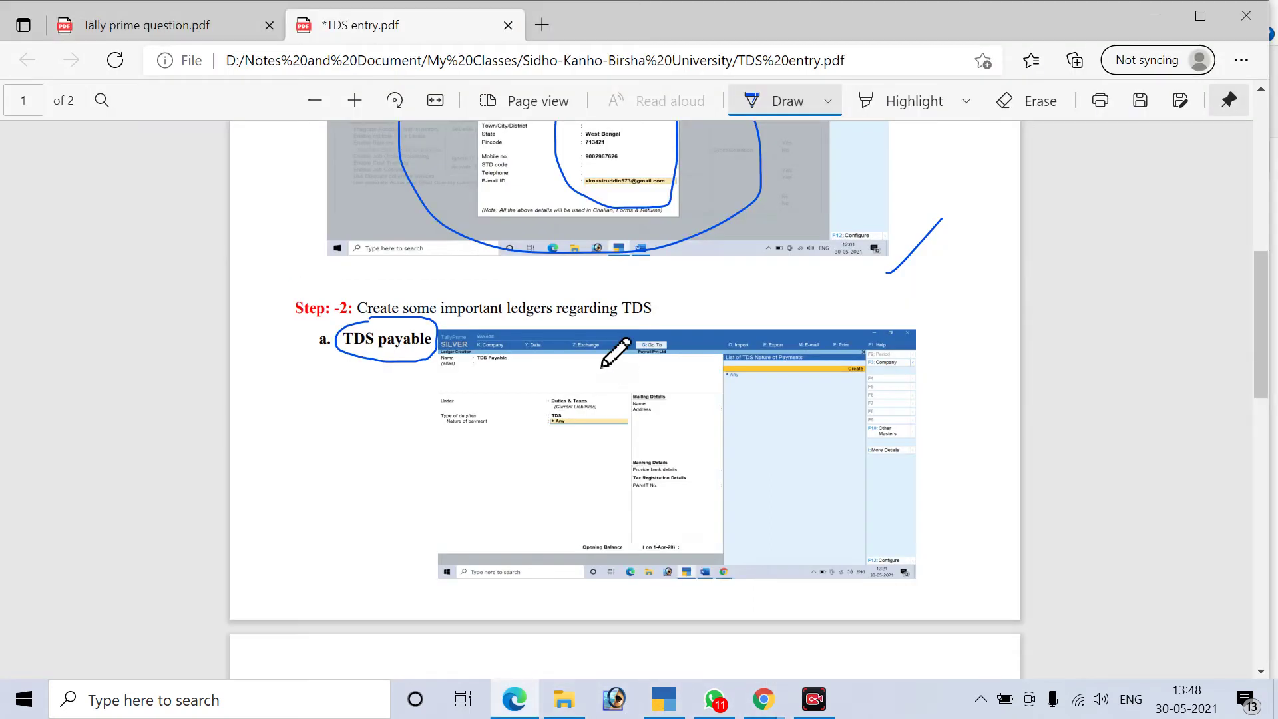
scroll(546, 363, "down", 3)
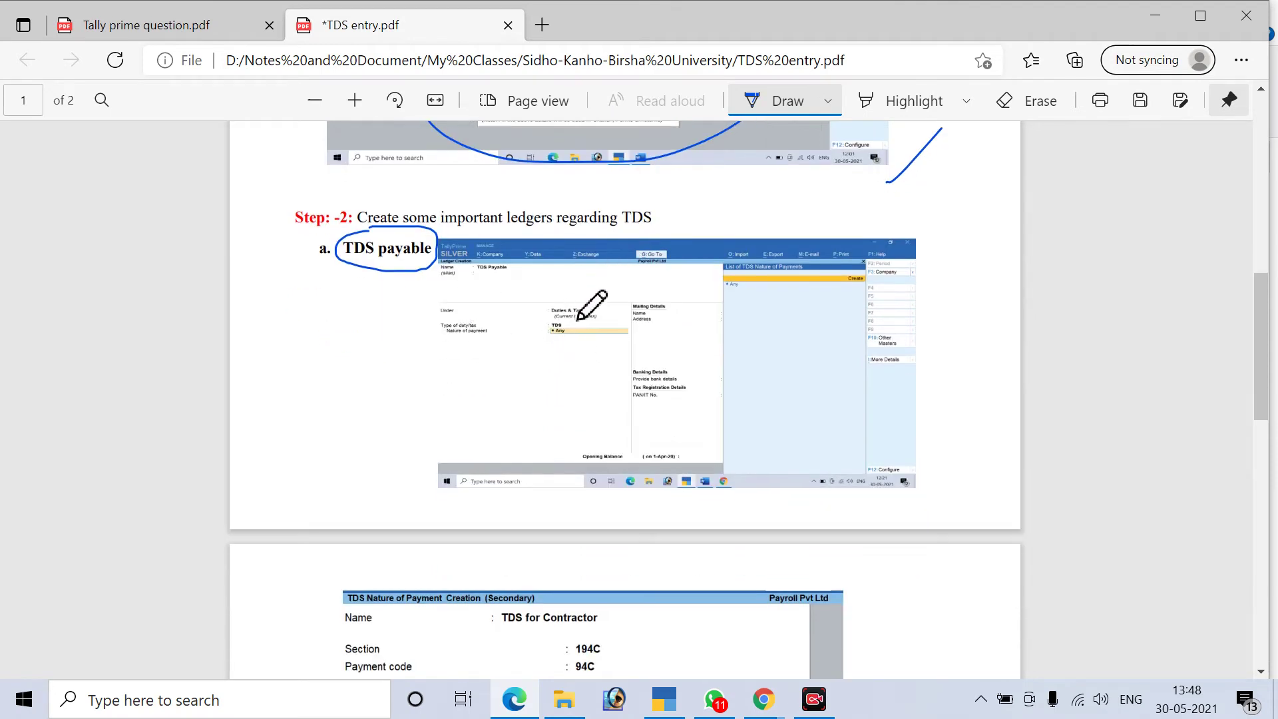
mouse_move(500, 266)
left_mouse_down()
mouse_move(467, 274)
mouse_move(509, 276)
mouse_move(507, 261)
left_mouse_up()
mouse_move(558, 300)
left_mouse_down()
mouse_move(546, 316)
mouse_move(586, 321)
mouse_move(556, 298)
mouse_move(566, 322)
left_mouse_up()
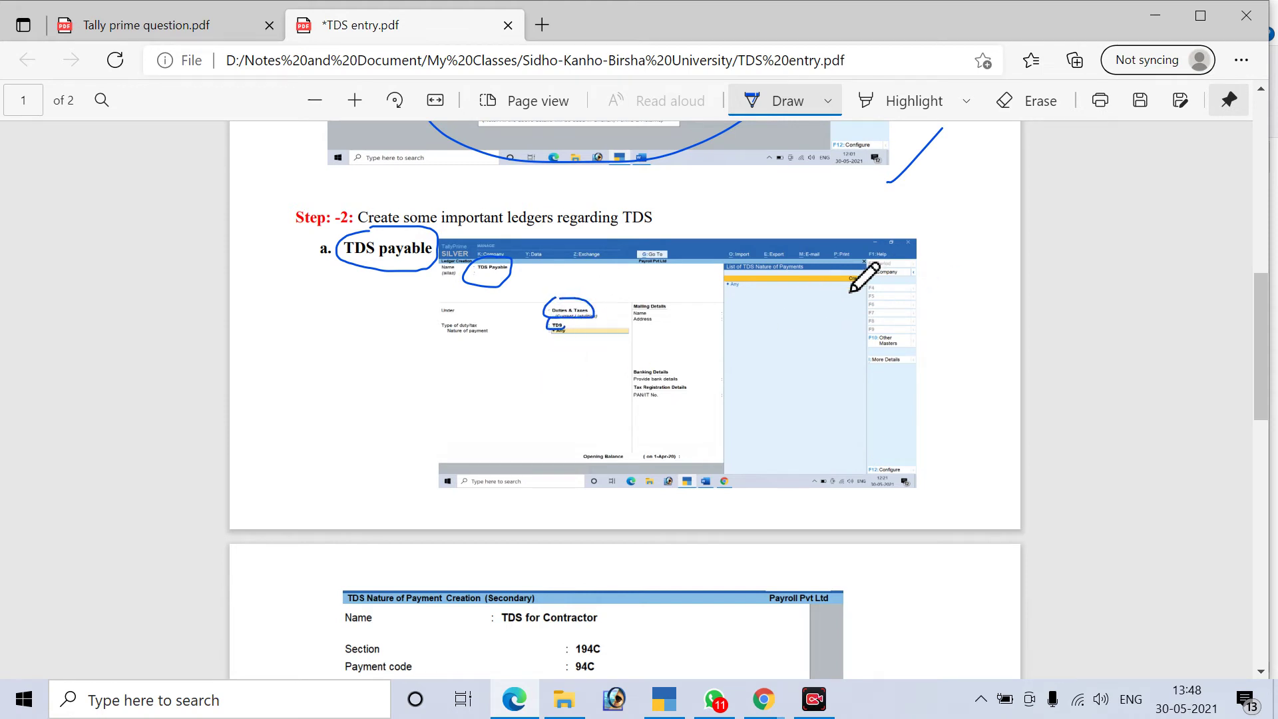
mouse_move(863, 269)
left_mouse_down()
mouse_move(848, 293)
mouse_move(867, 273)
left_mouse_up()
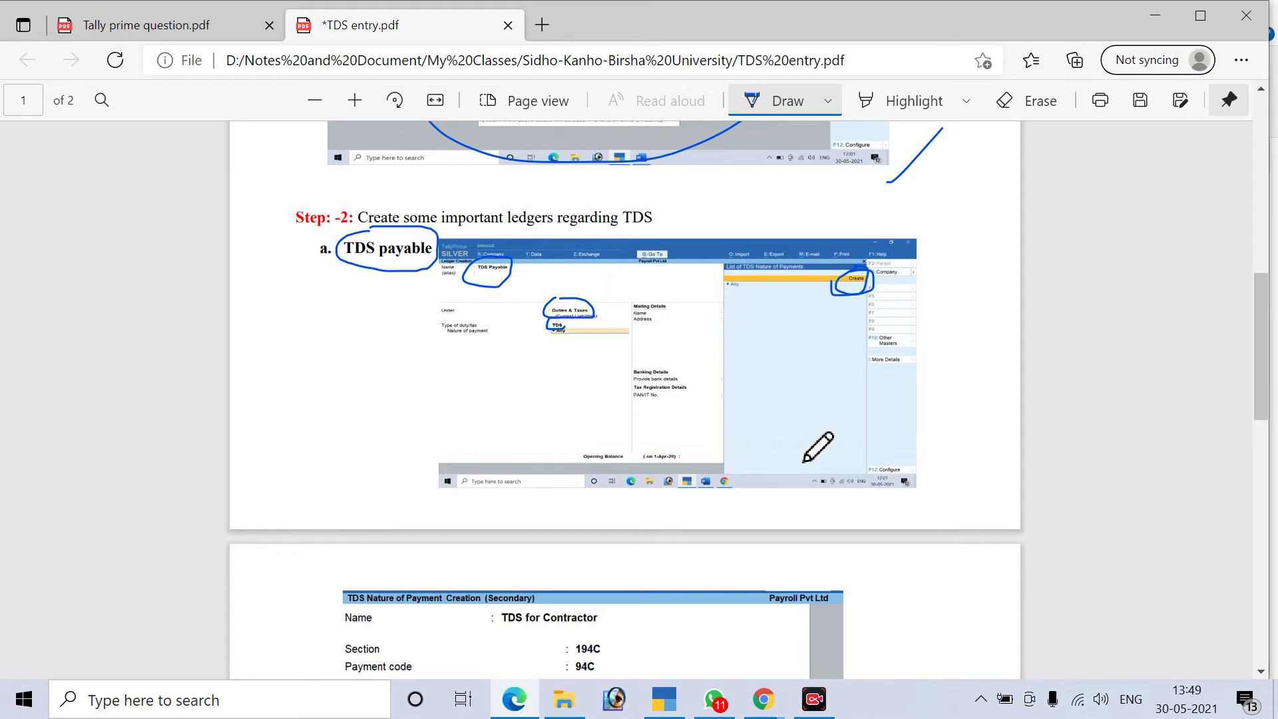
scroll(804, 459, "down", 3)
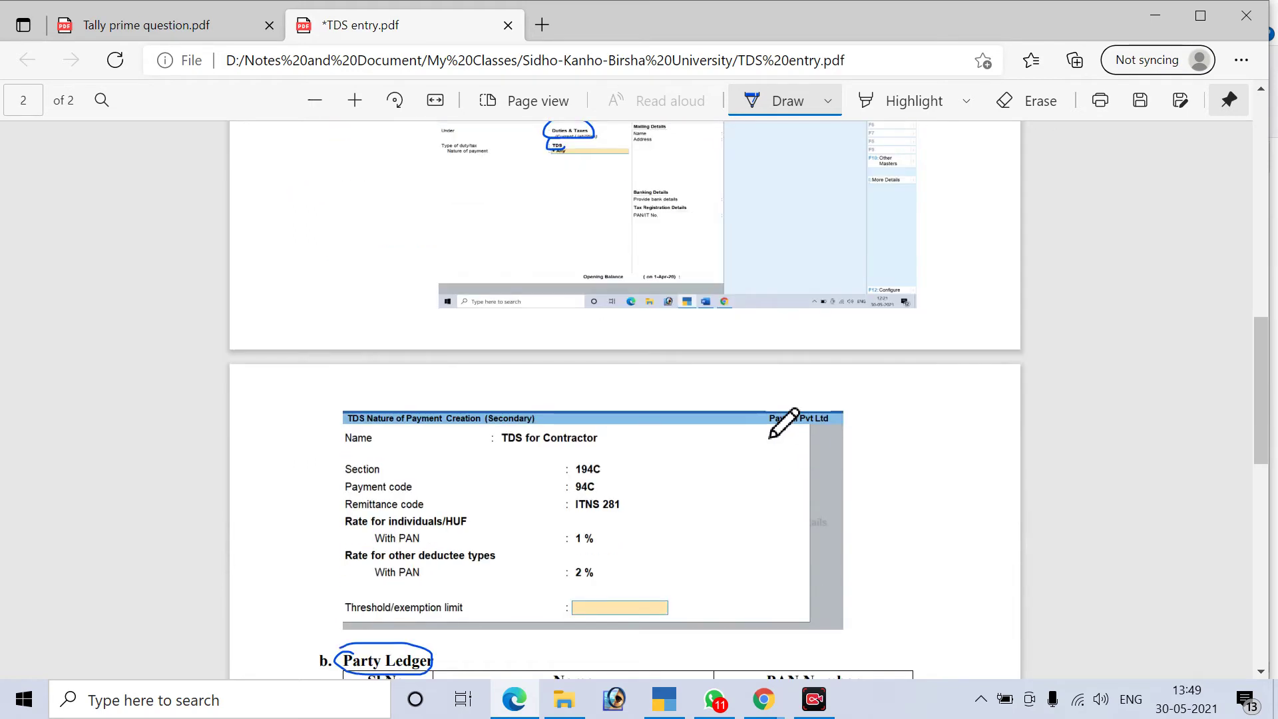
scroll(666, 392, "down", 2)
mouse_move(514, 341)
left_mouse_down()
mouse_move(506, 363)
mouse_move(620, 359)
mouse_move(567, 329)
mouse_move(512, 333)
left_mouse_up()
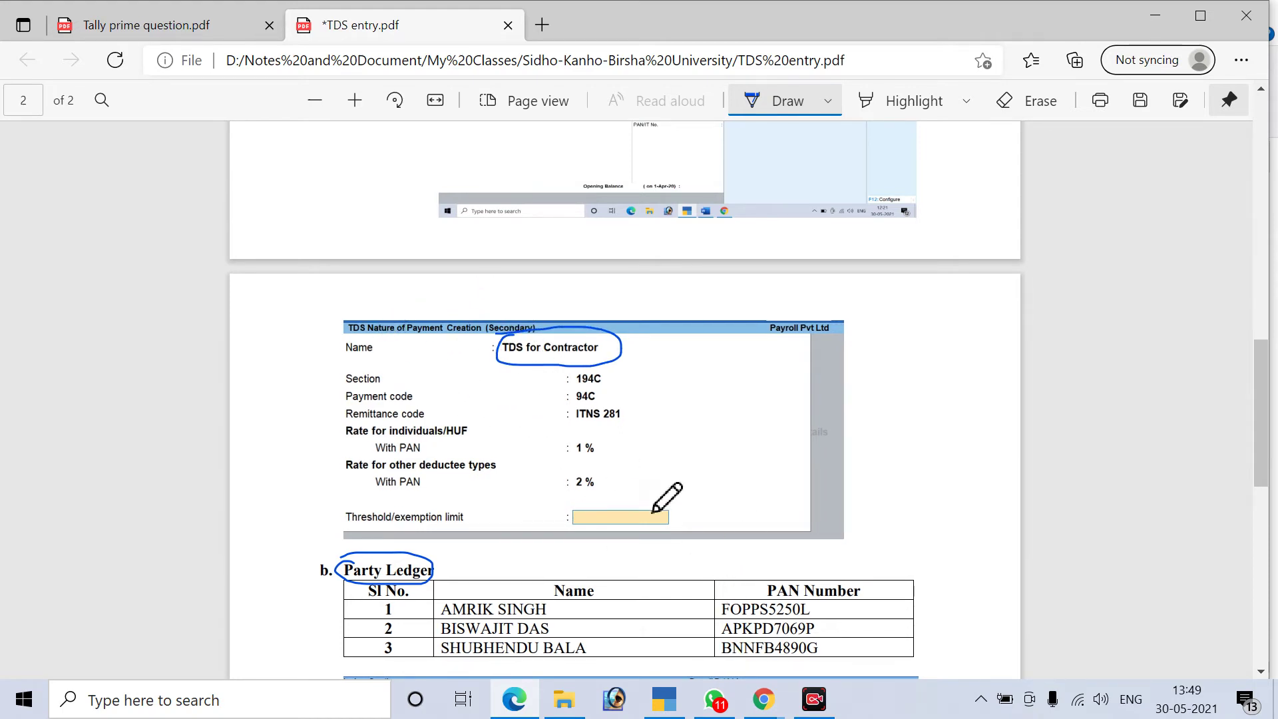
Create a new TDS nature of payment and name it 'TDS for Contractor'
left_click(682, 709)
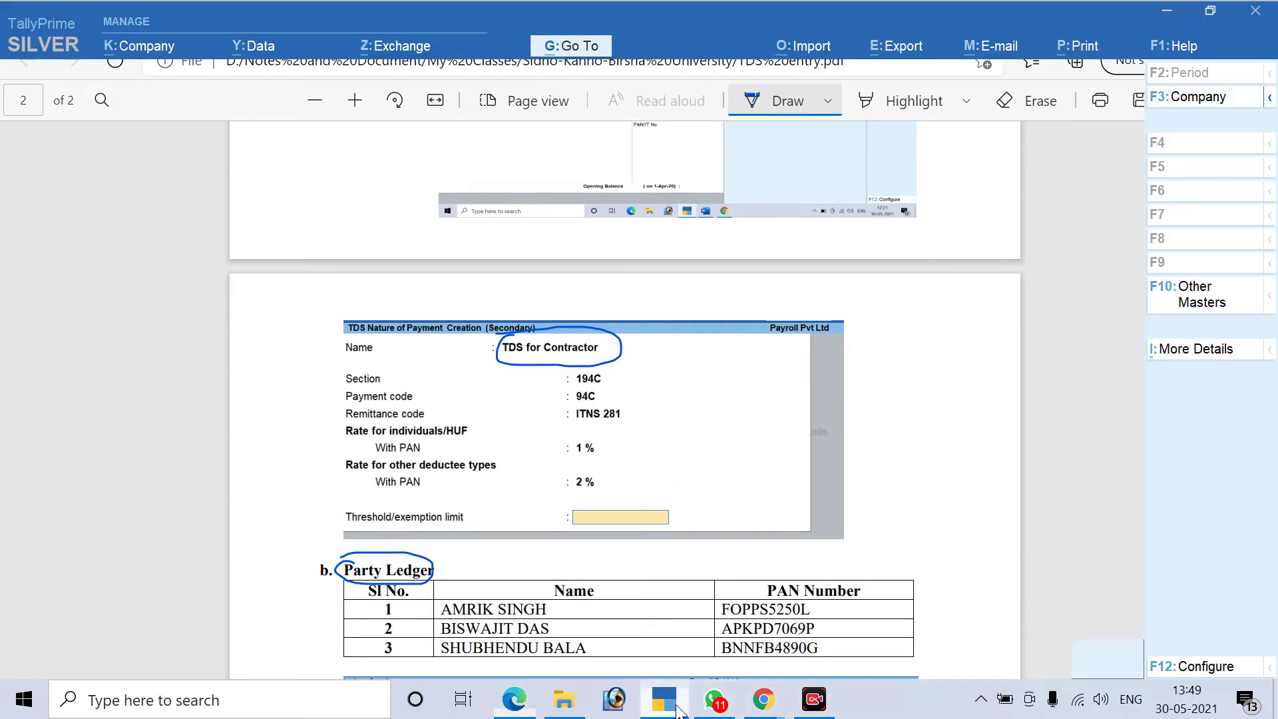
key("Up")
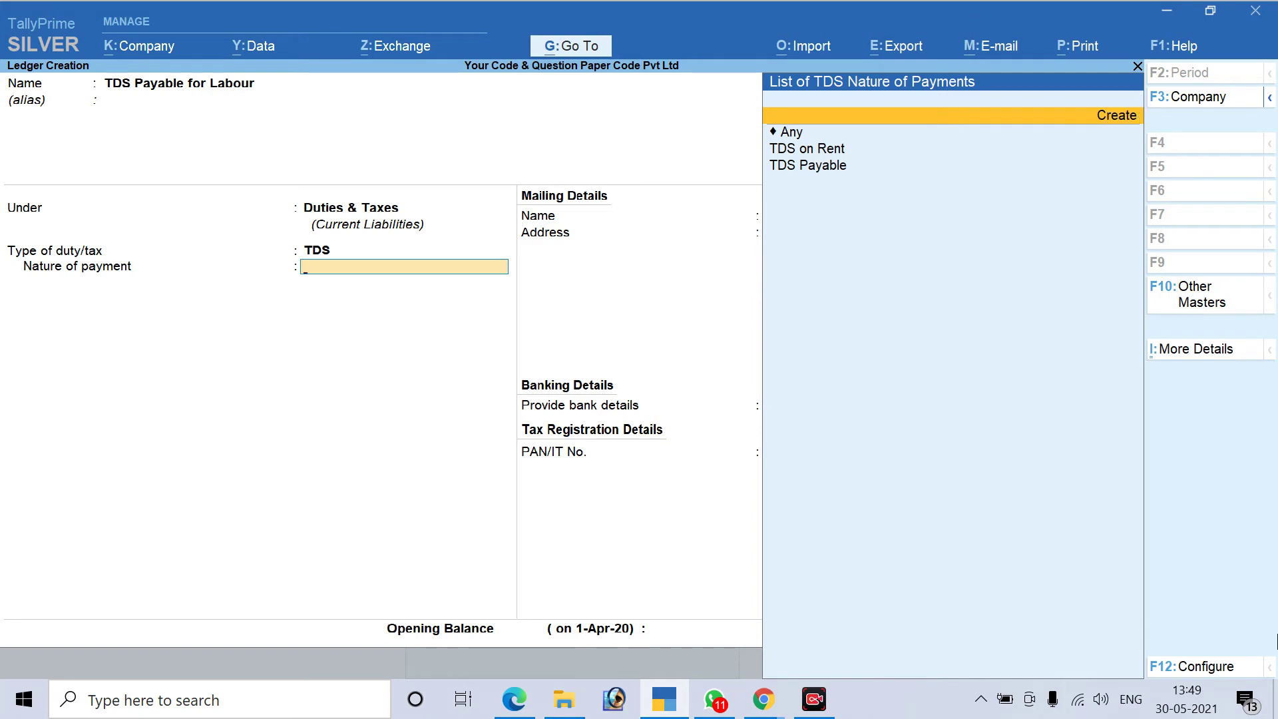
key("Return")
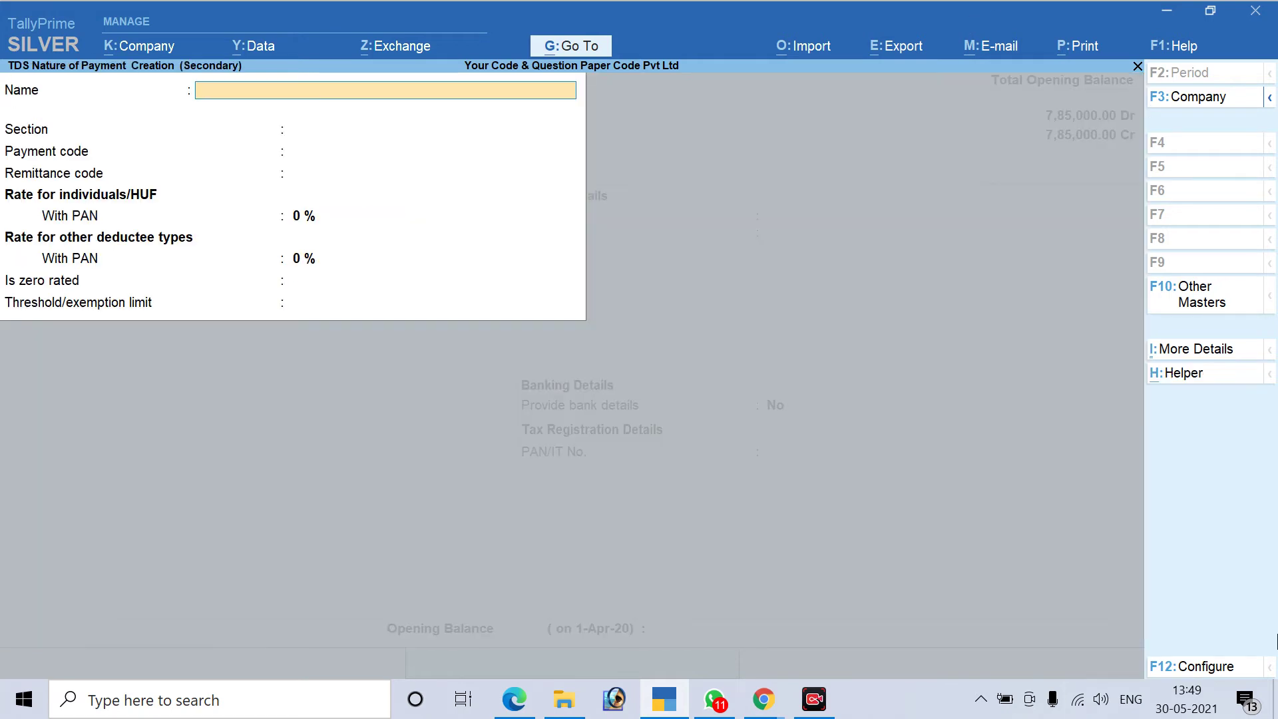
type("TDS for Contracto")
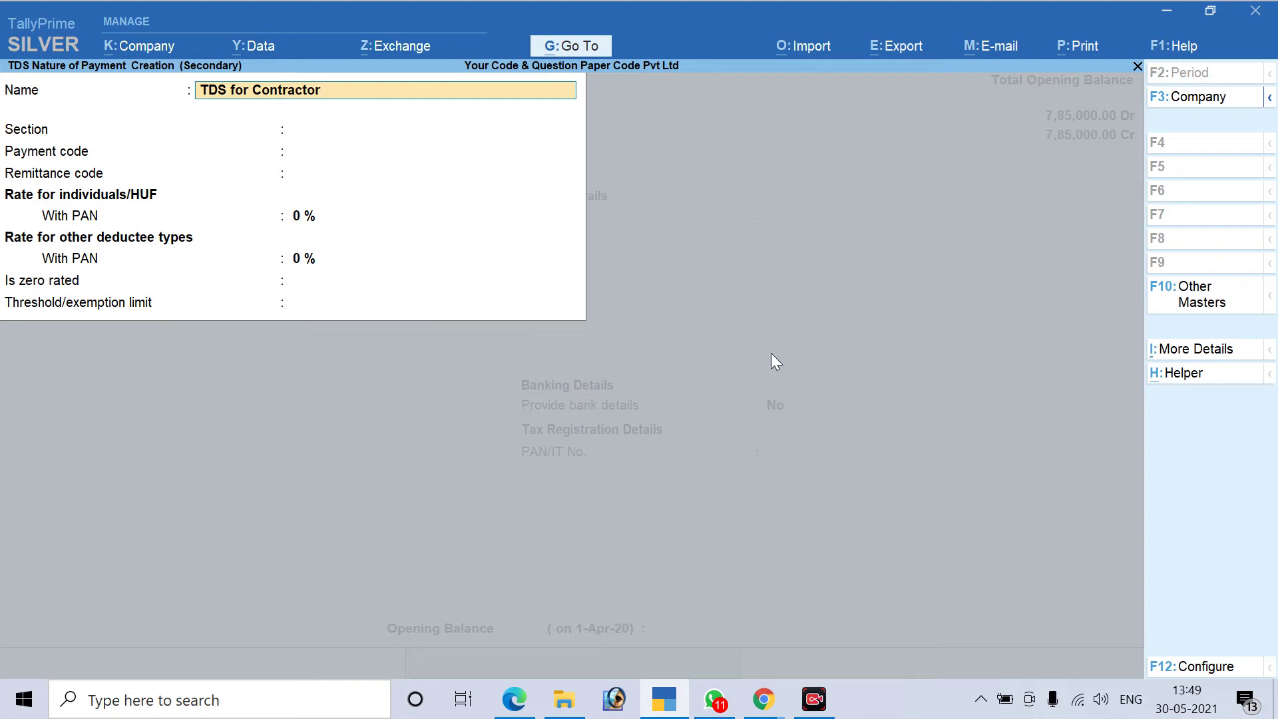
type("r")
key("Return")
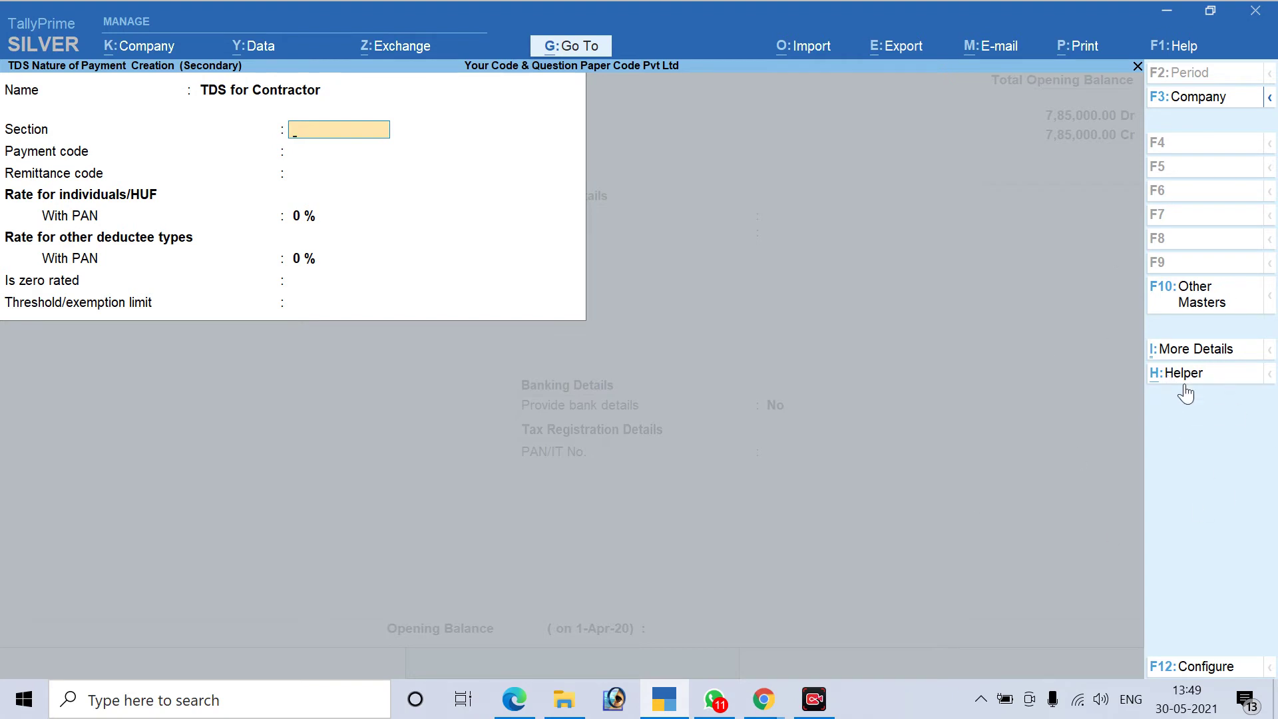
Switch the helper to manual entry and enter section 194C with payment code 94C
left_click(1183, 379)
left_click(1187, 384)
left_click(1180, 379)
left_click(1180, 380)
left_click(1174, 374)
type("94C")
key("Return")
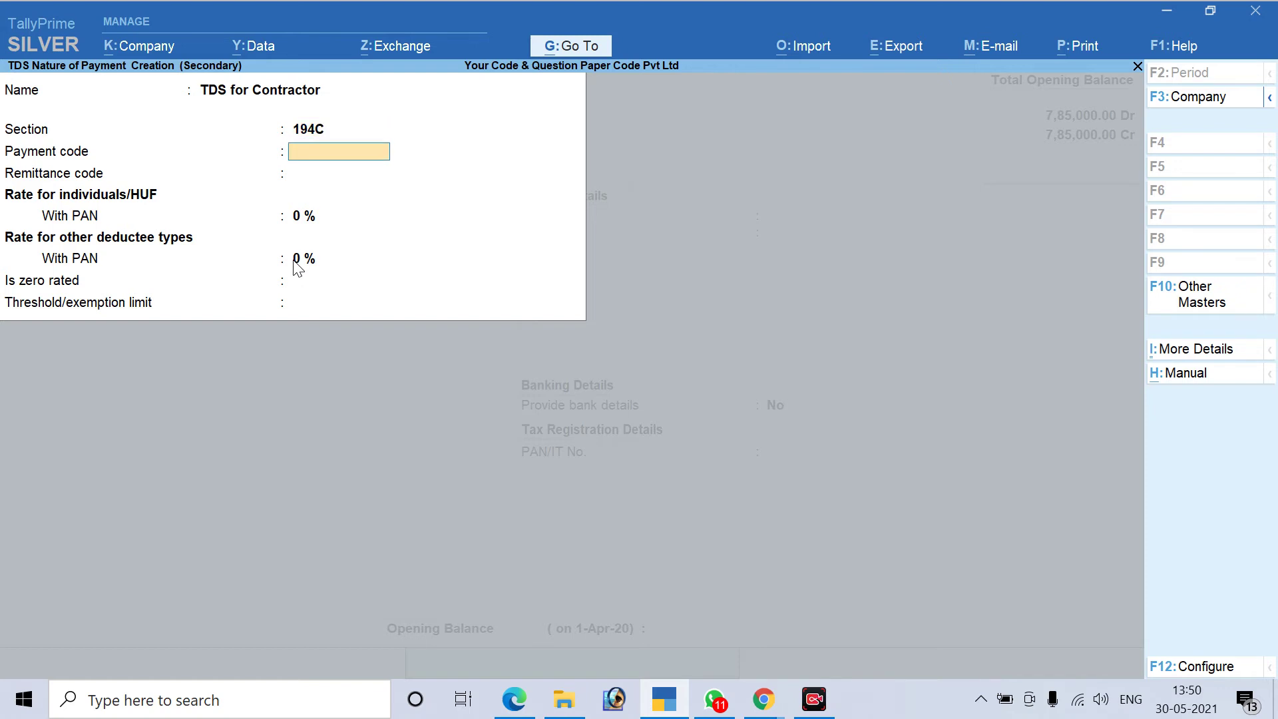
type("94C")
key("Return")
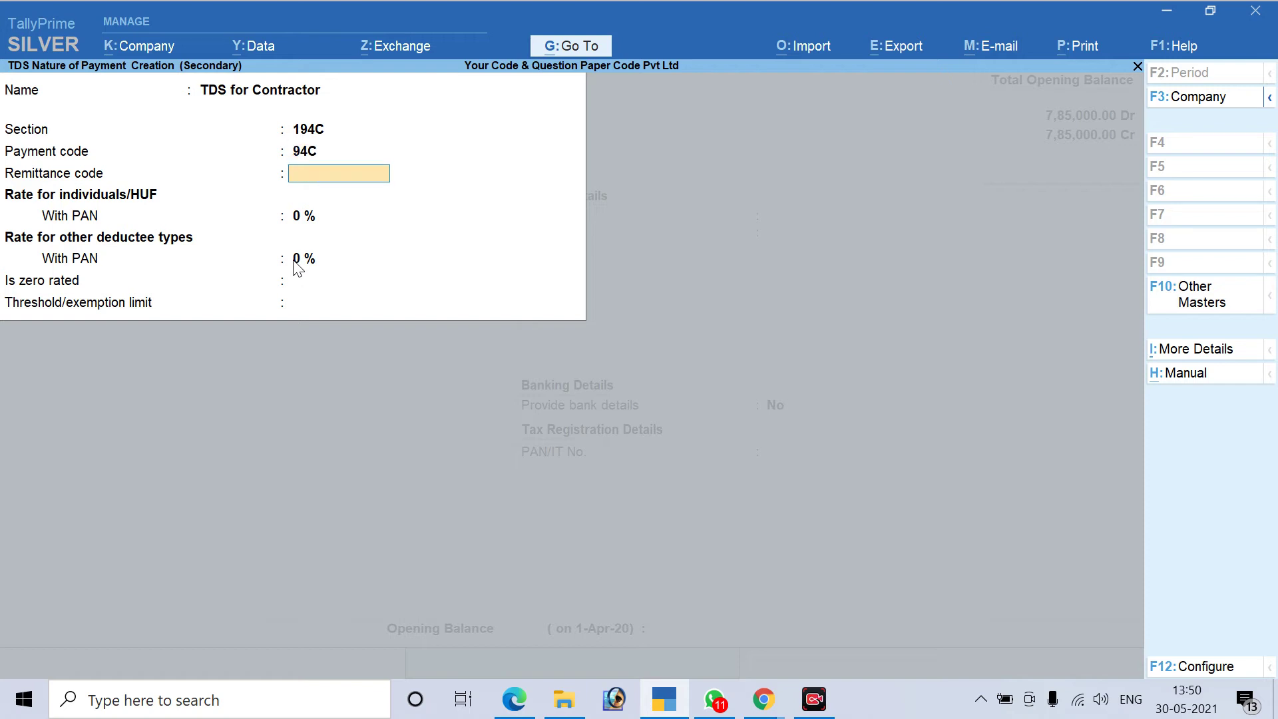
Ink circles around 194C and ITNS 281 in TDS entry.pdf, with a tick beside ITNS 281
left_click(513, 699)
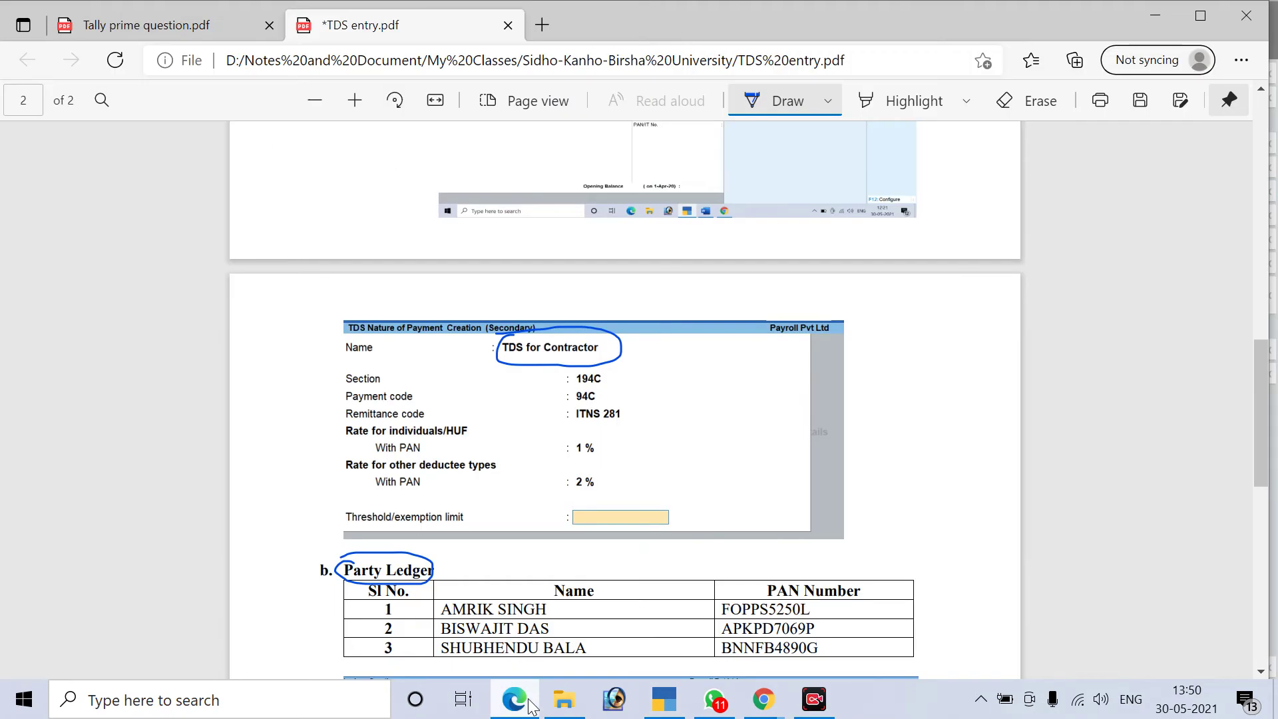
mouse_move(613, 355)
left_mouse_down()
mouse_move(619, 338)
mouse_move(599, 394)
mouse_move(578, 378)
left_mouse_up()
mouse_move(586, 405)
left_mouse_down()
mouse_move(586, 423)
mouse_move(639, 414)
mouse_move(586, 419)
left_mouse_up()
mouse_move(564, 699)
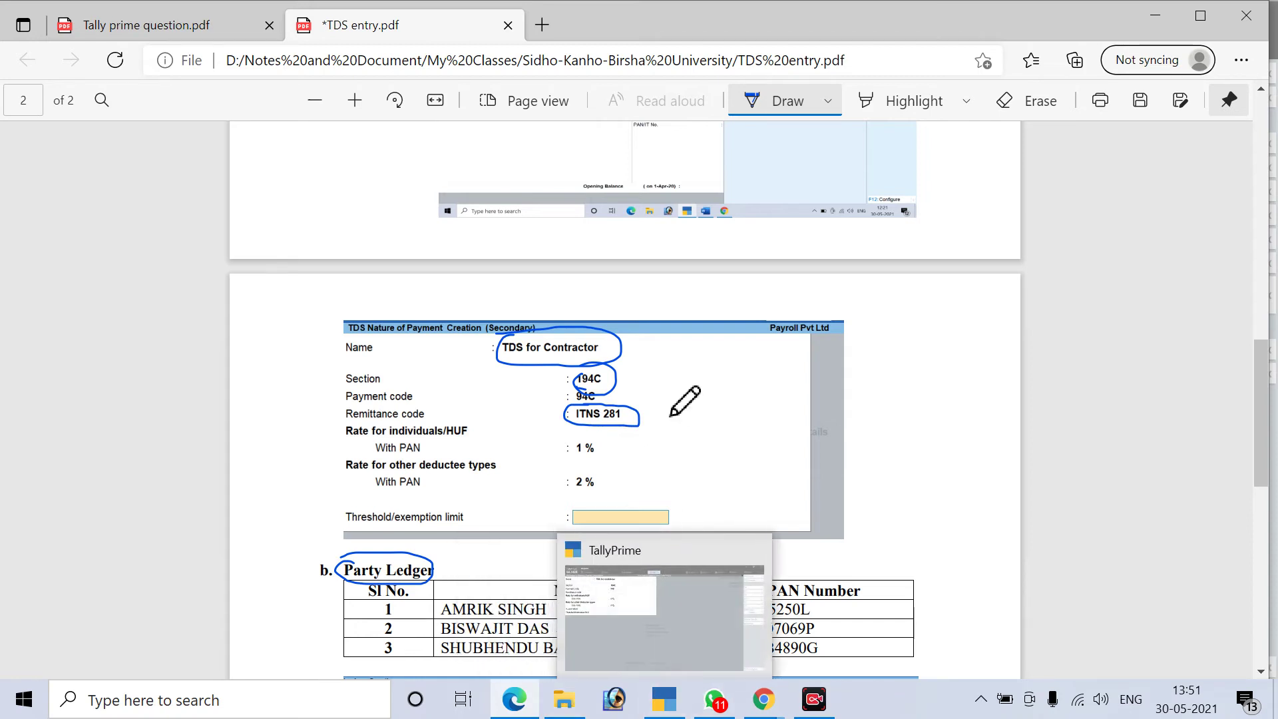
left_click_drag(640, 409, 689, 384)
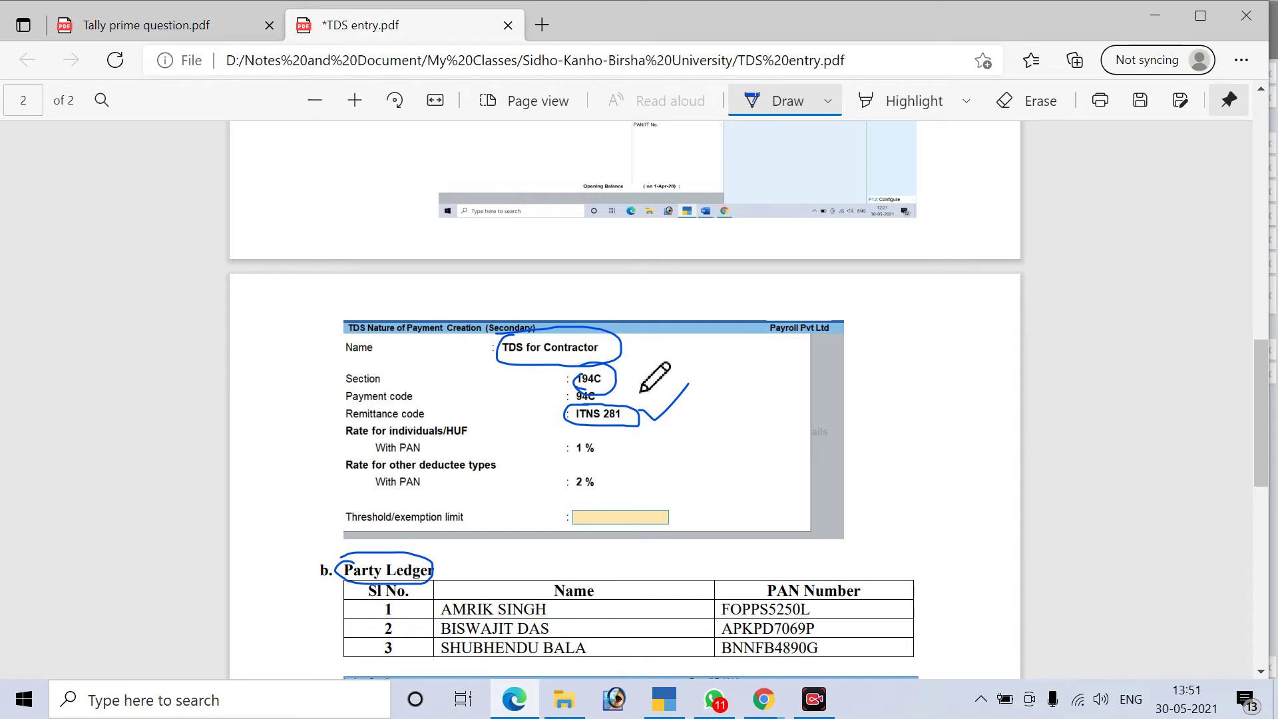
mouse_move(578, 403)
left_mouse_down()
mouse_move(563, 429)
mouse_move(637, 432)
mouse_move(558, 406)
left_mouse_up()
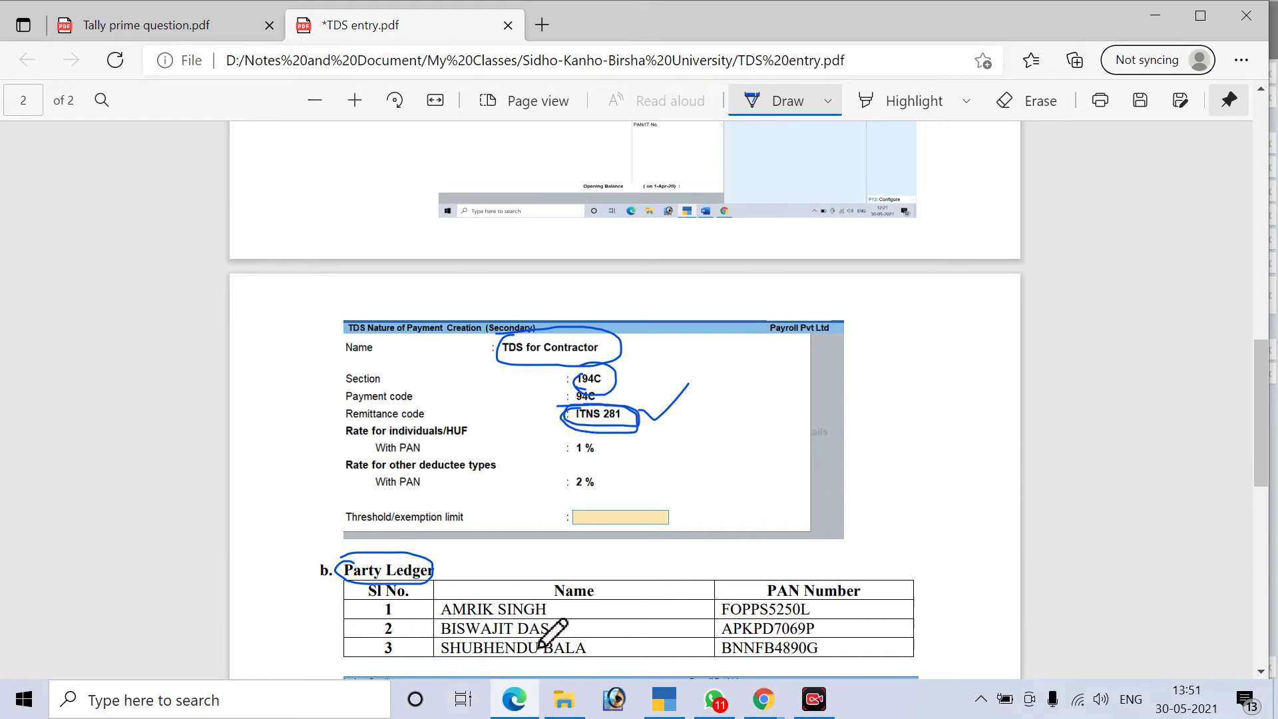
Enter ITNS 281 as the remittance code, correcting the typing mistakes
left_click(666, 706)
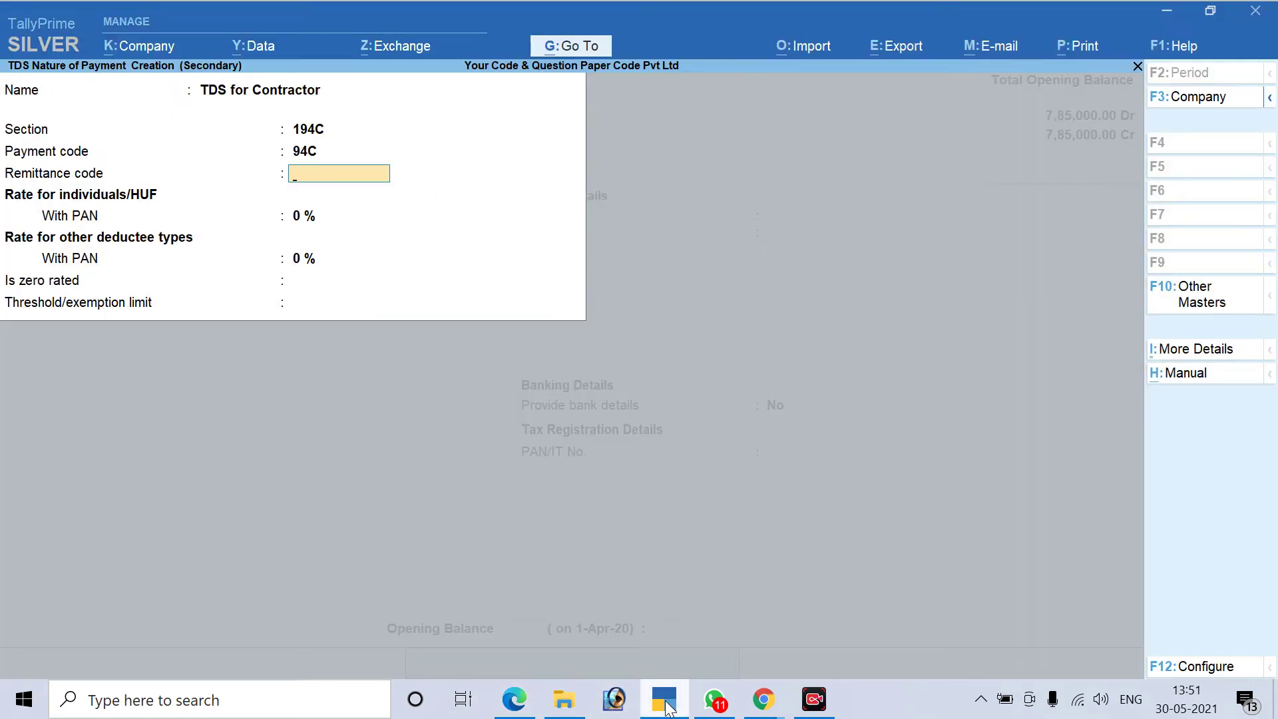
type("ITNS0 281")
key("Return")
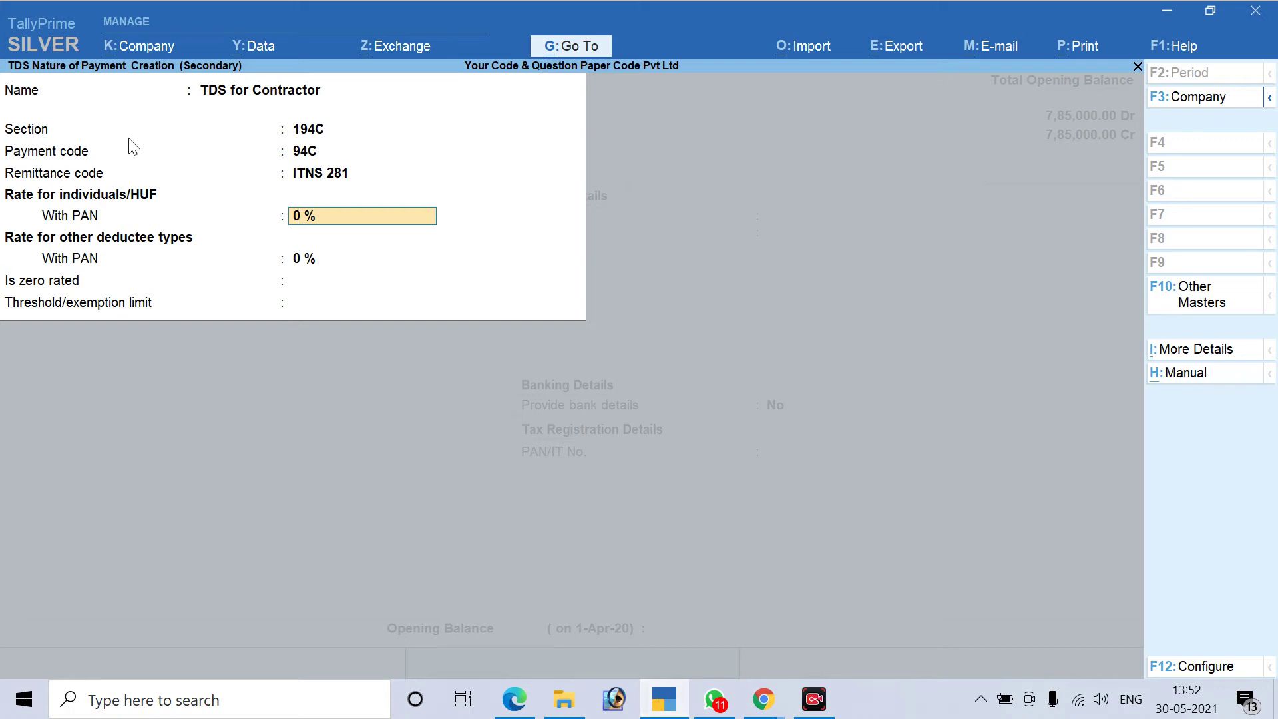
Set TDS rates of 1% for Individual/HUF and 2% for other deductees, and finish
type("1")
key("Return")
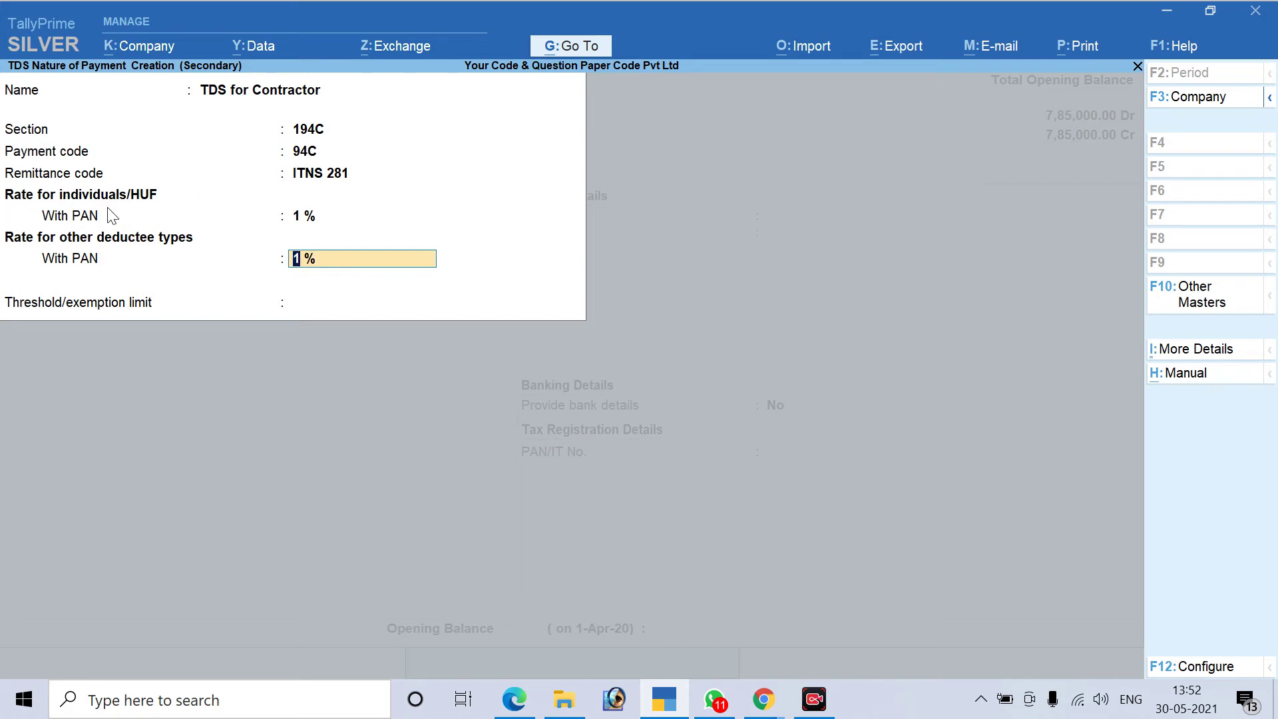
type("2")
key("Return")
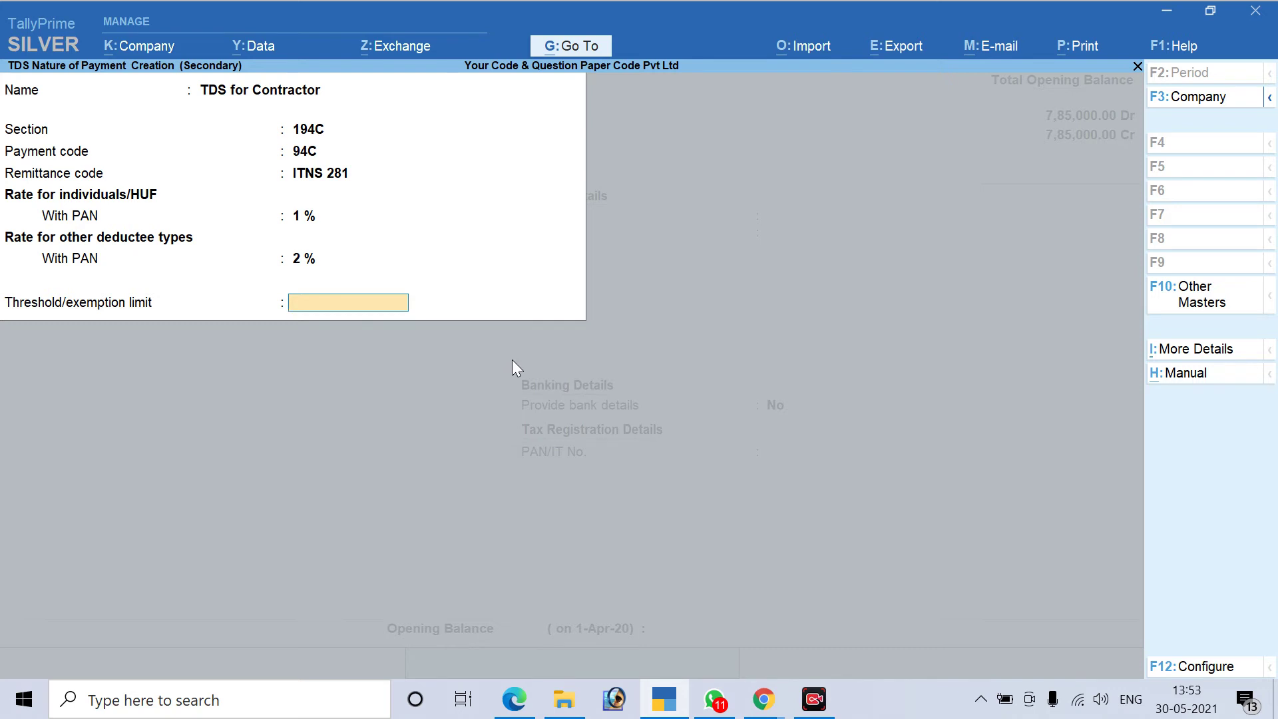
key("Return")
Accept the TDS for Contractor nature of payment and save the TDS Payable for Labour ledger
key("Return")
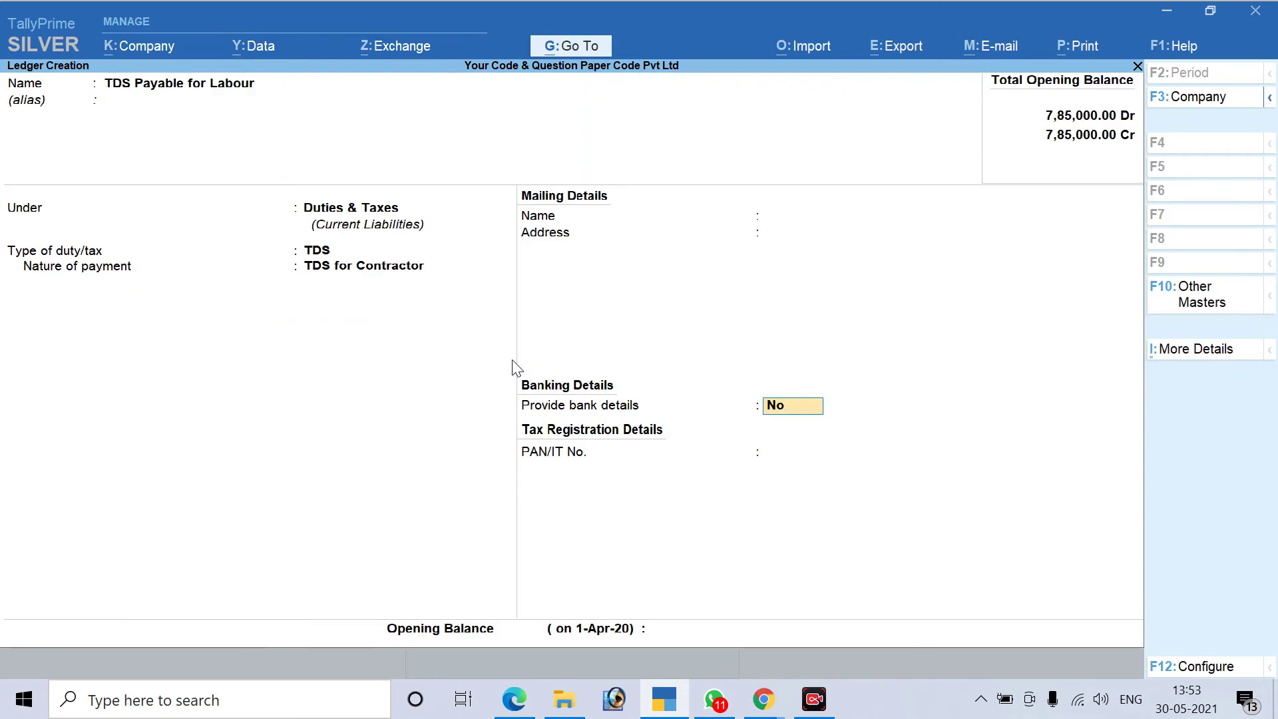
key("Return")
key("Return")
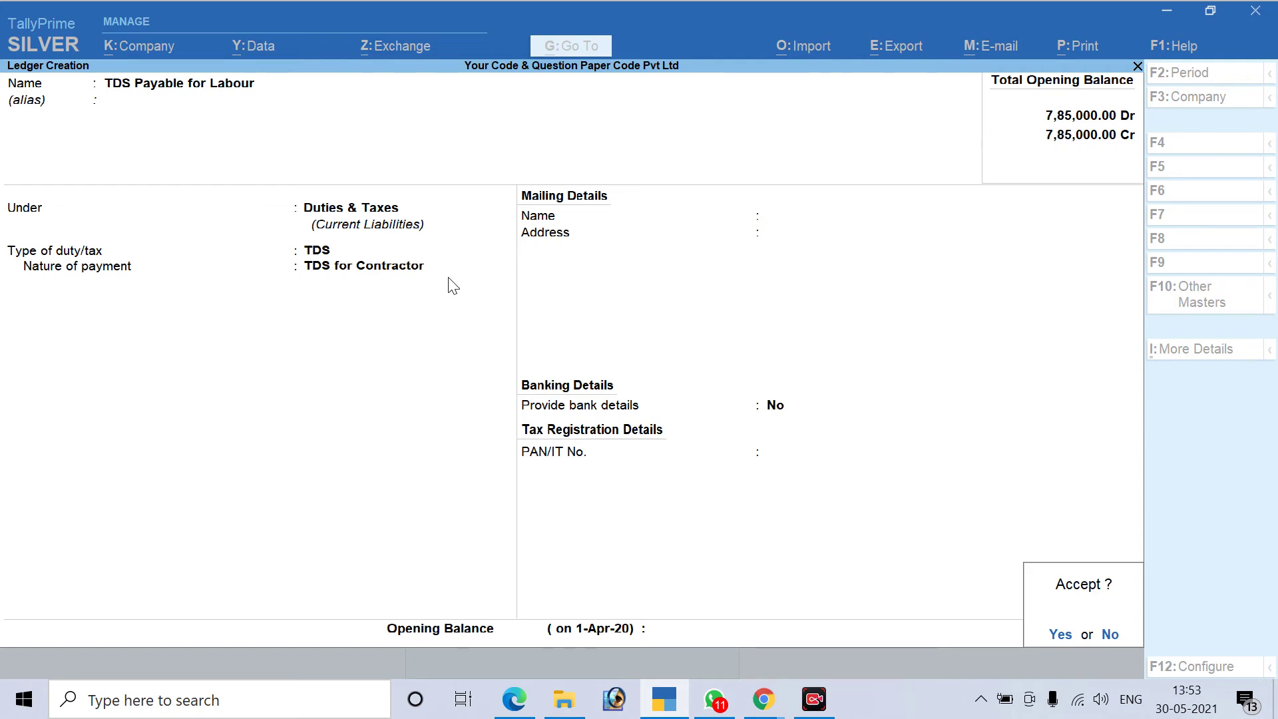
key("Return")
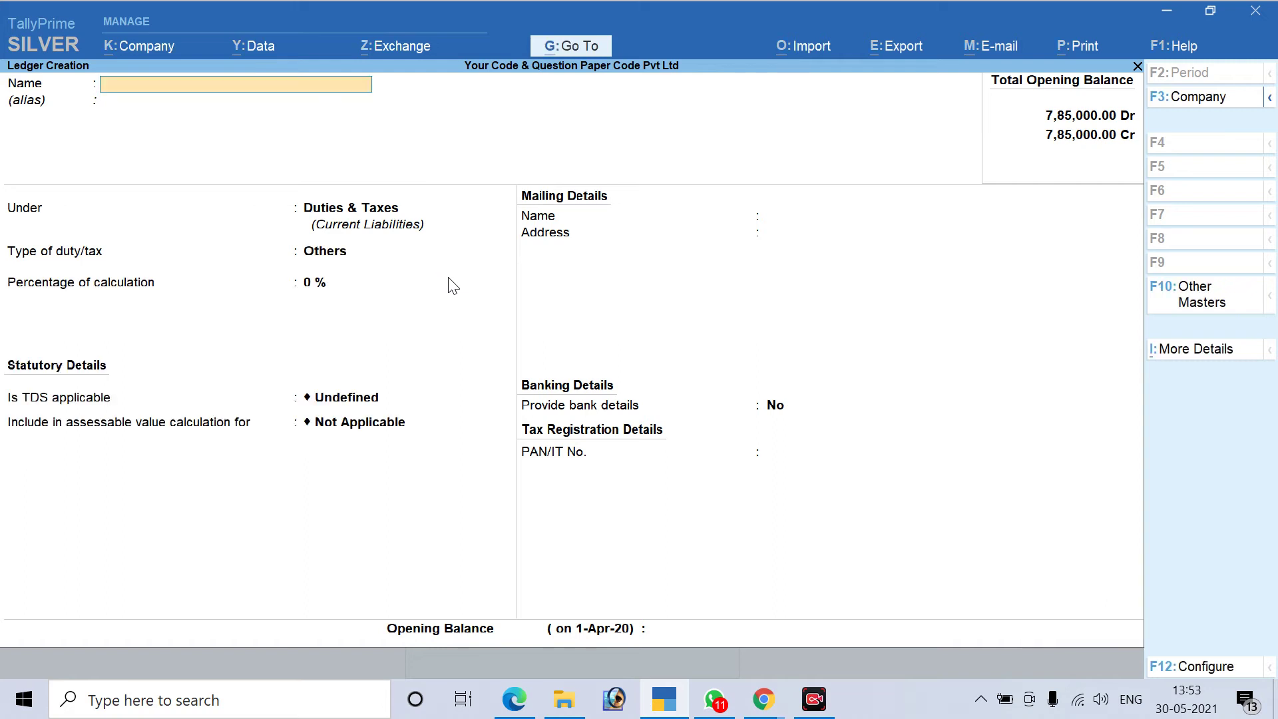
left_click(514, 699)
scroll(559, 410, "down", 3)
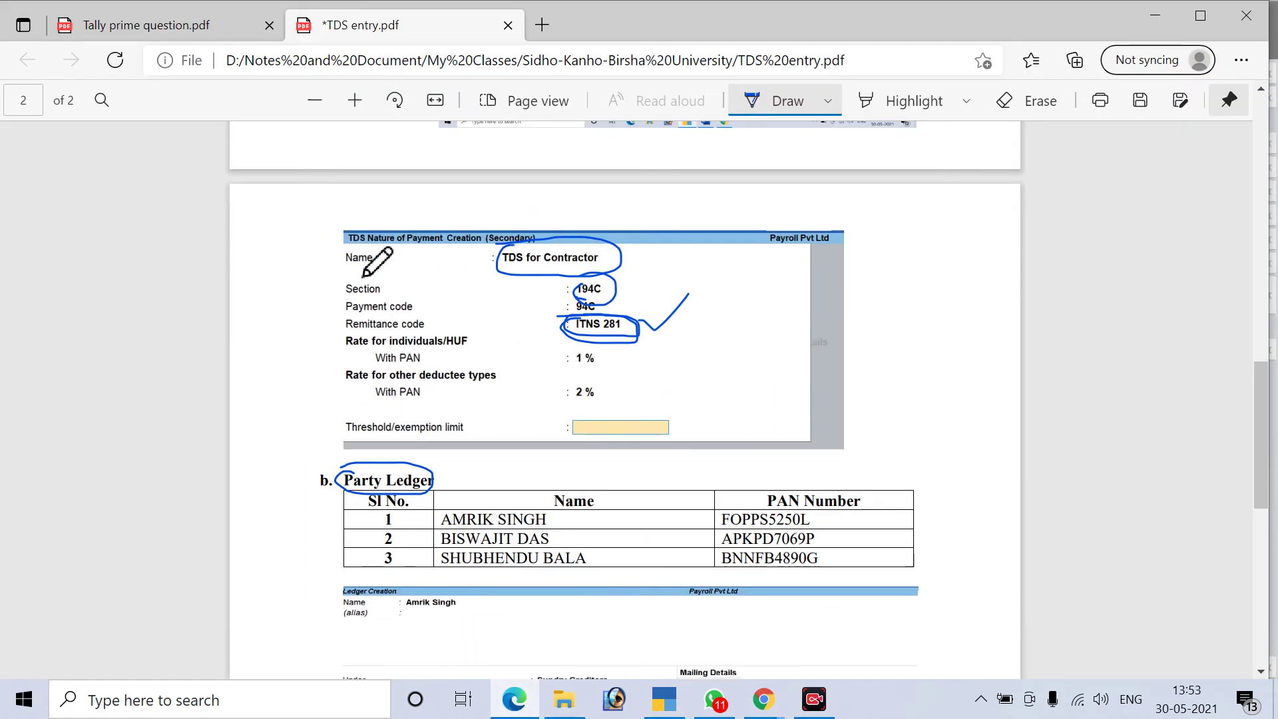
scroll(539, 333, "up", 5)
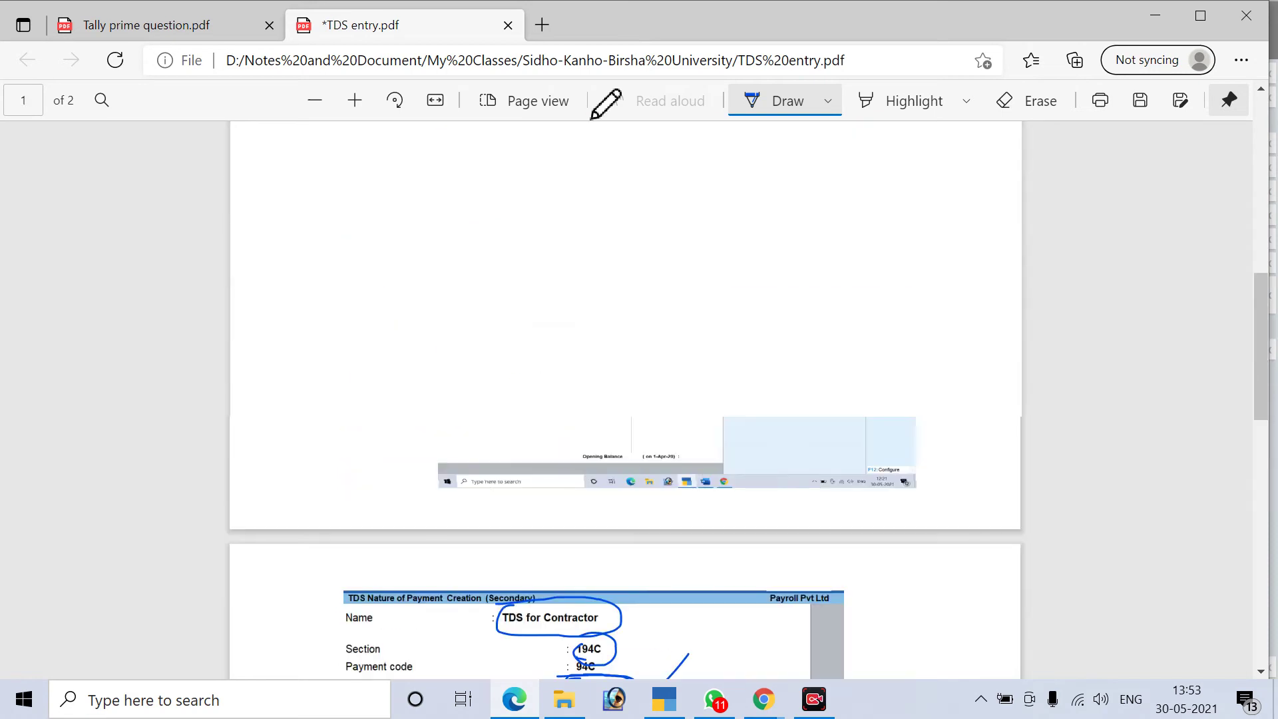
scroll(540, 507, "down", 2)
scroll(526, 523, "down", 1)
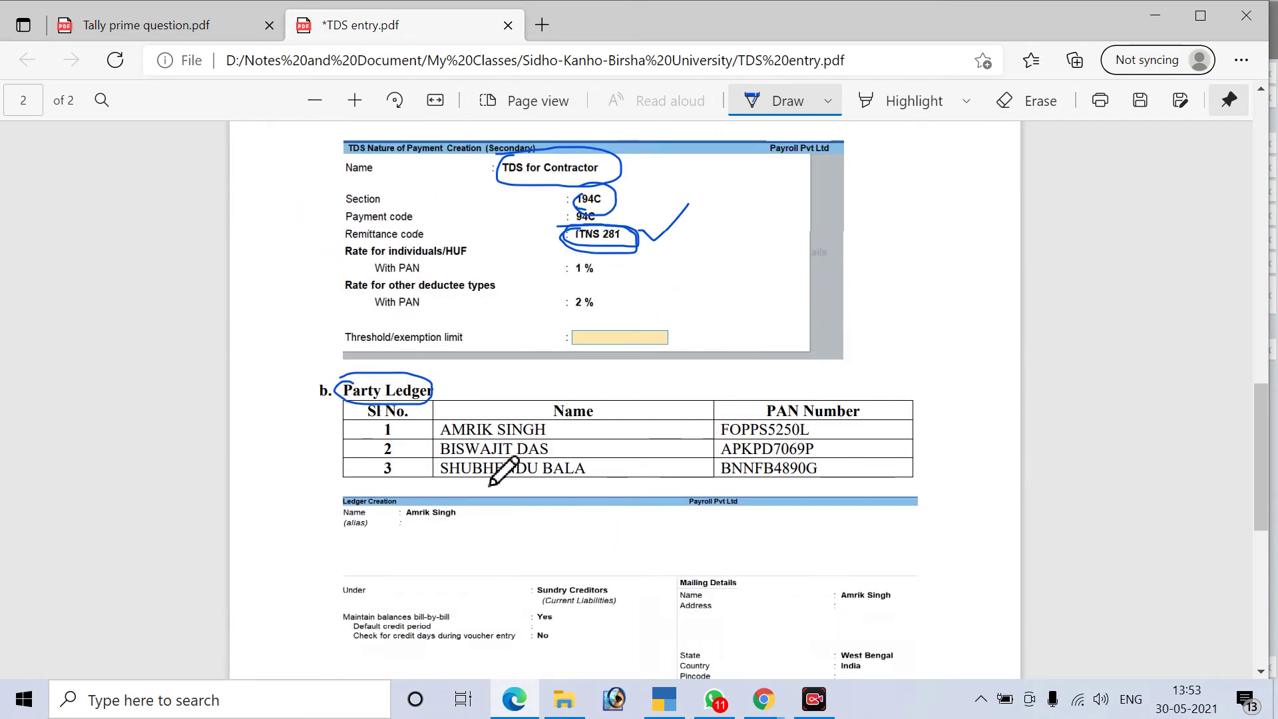
scroll(496, 459, "down", 1)
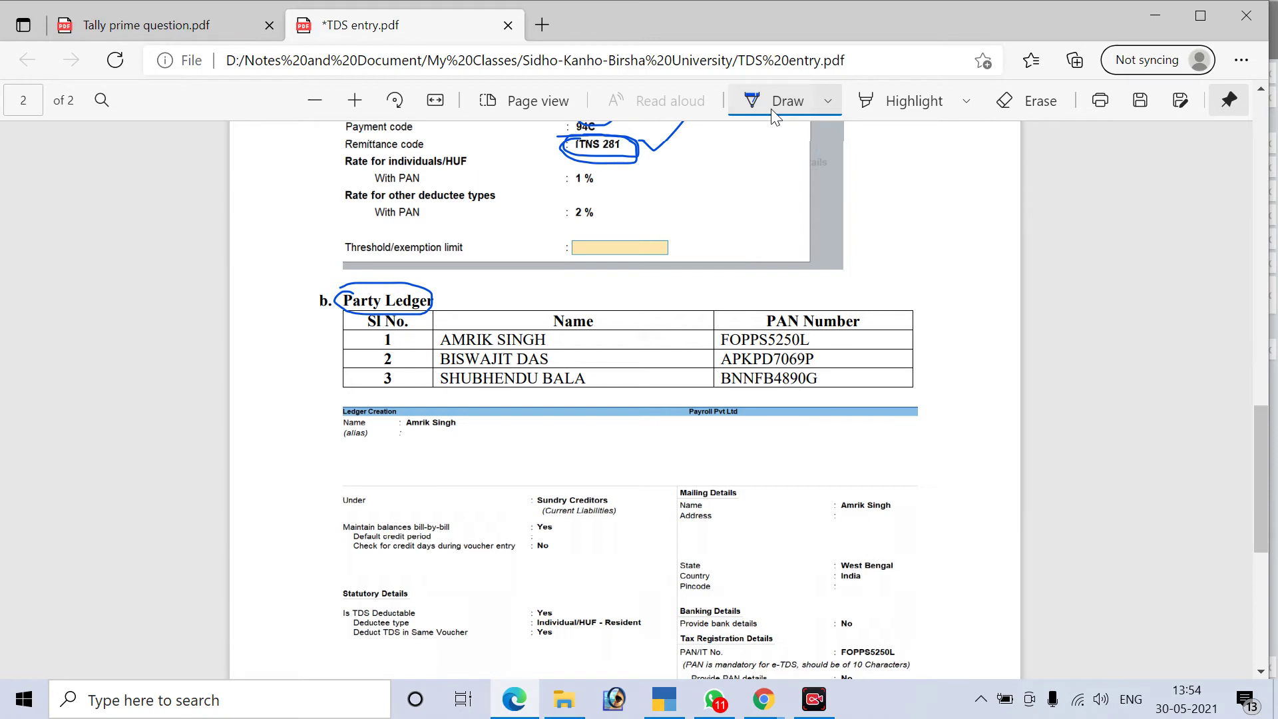
left_click(777, 93)
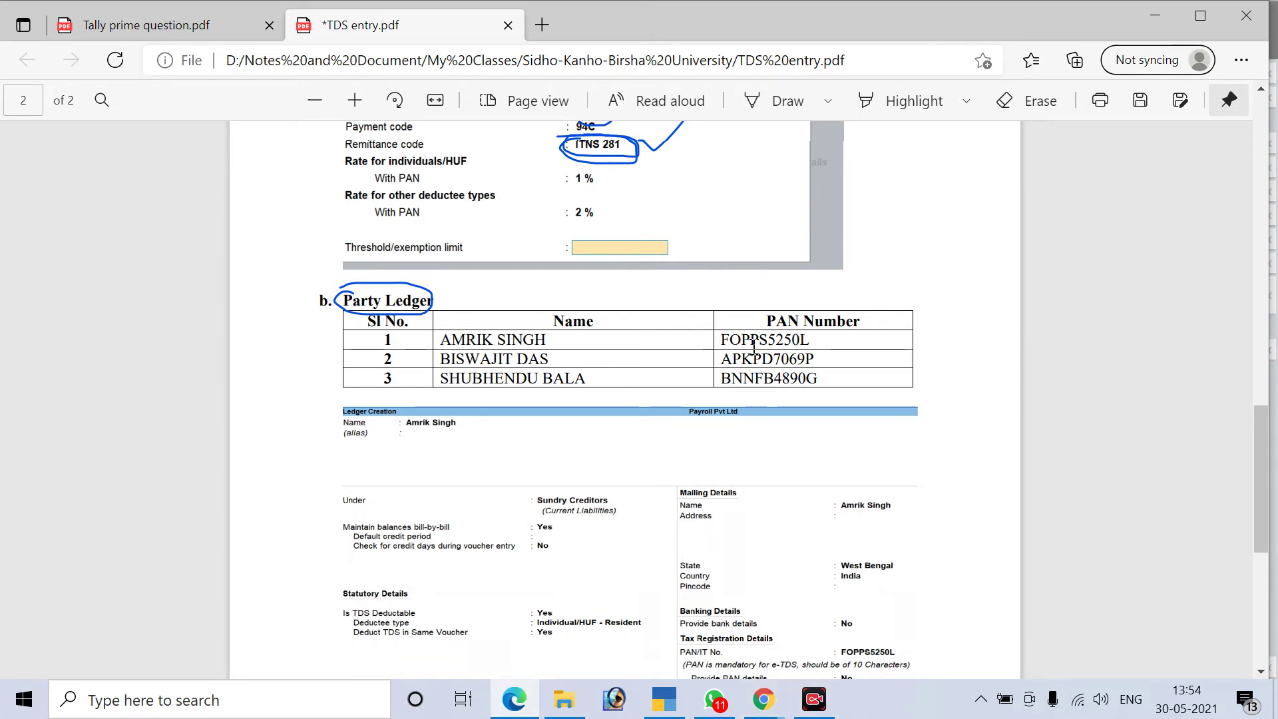
left_click_drag(756, 340, 750, 341)
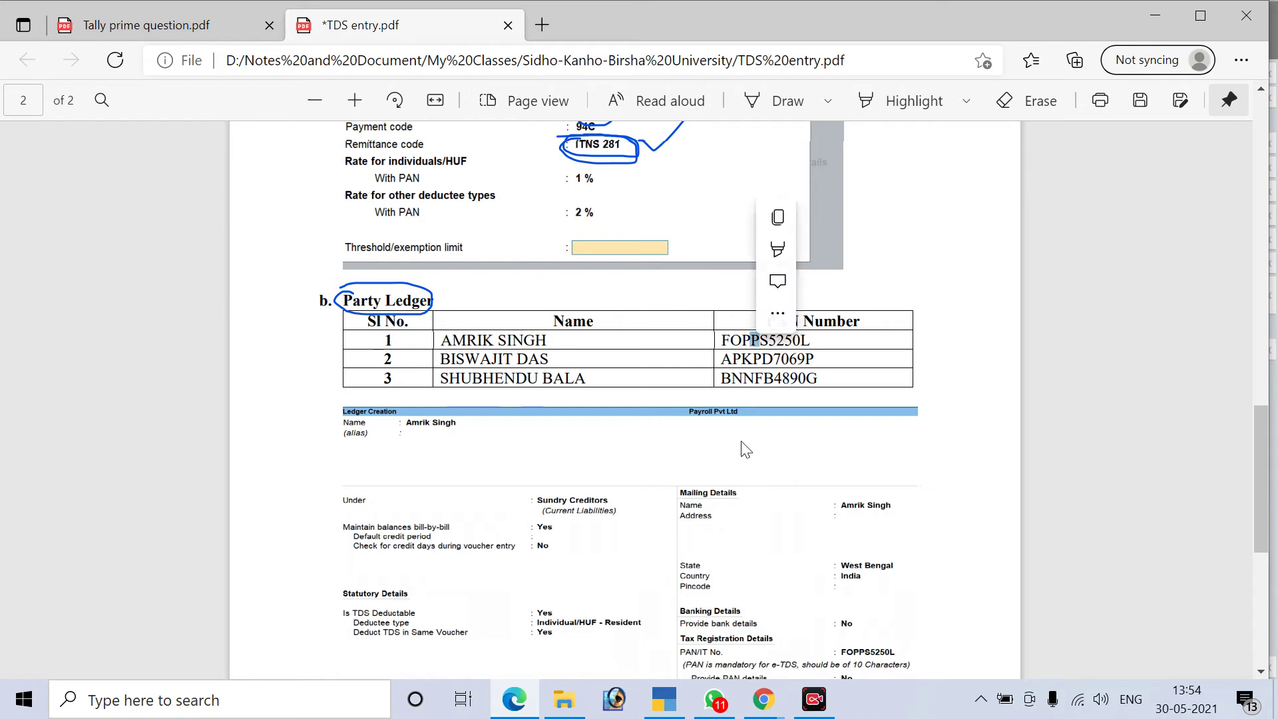
left_click(756, 358)
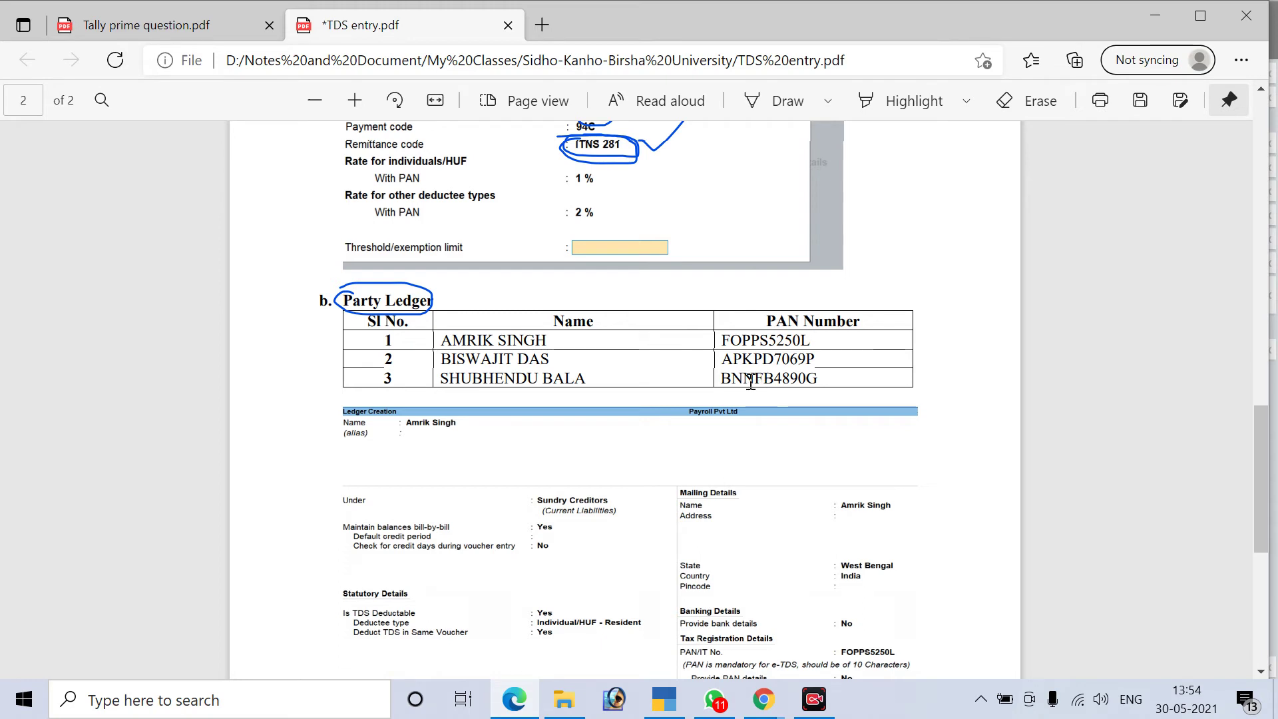
left_click_drag(757, 377, 766, 384)
left_click(760, 397)
left_click(813, 485)
left_click_drag(549, 339, 450, 343)
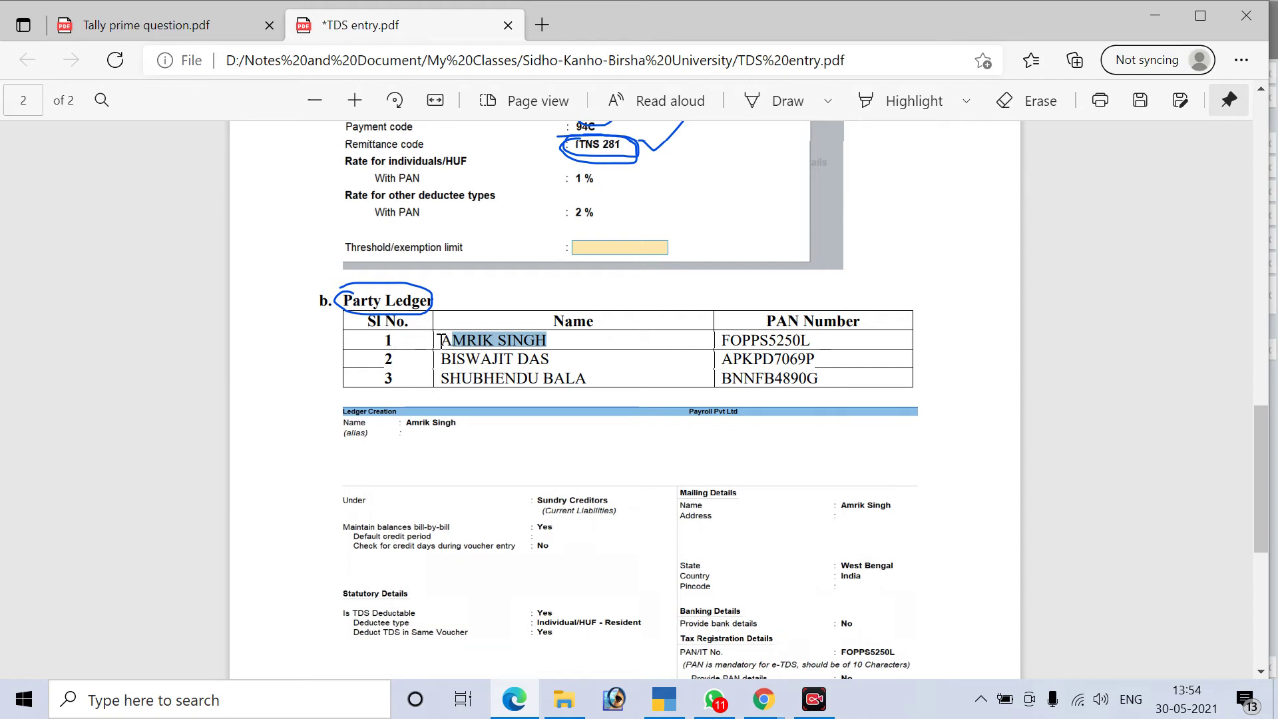
left_click_drag(438, 339, 434, 339)
left_click(664, 699)
key("Escape")
Quit the blank form and start a new ledger named after the first party
key("y")
key("Escape")
key("Escape")
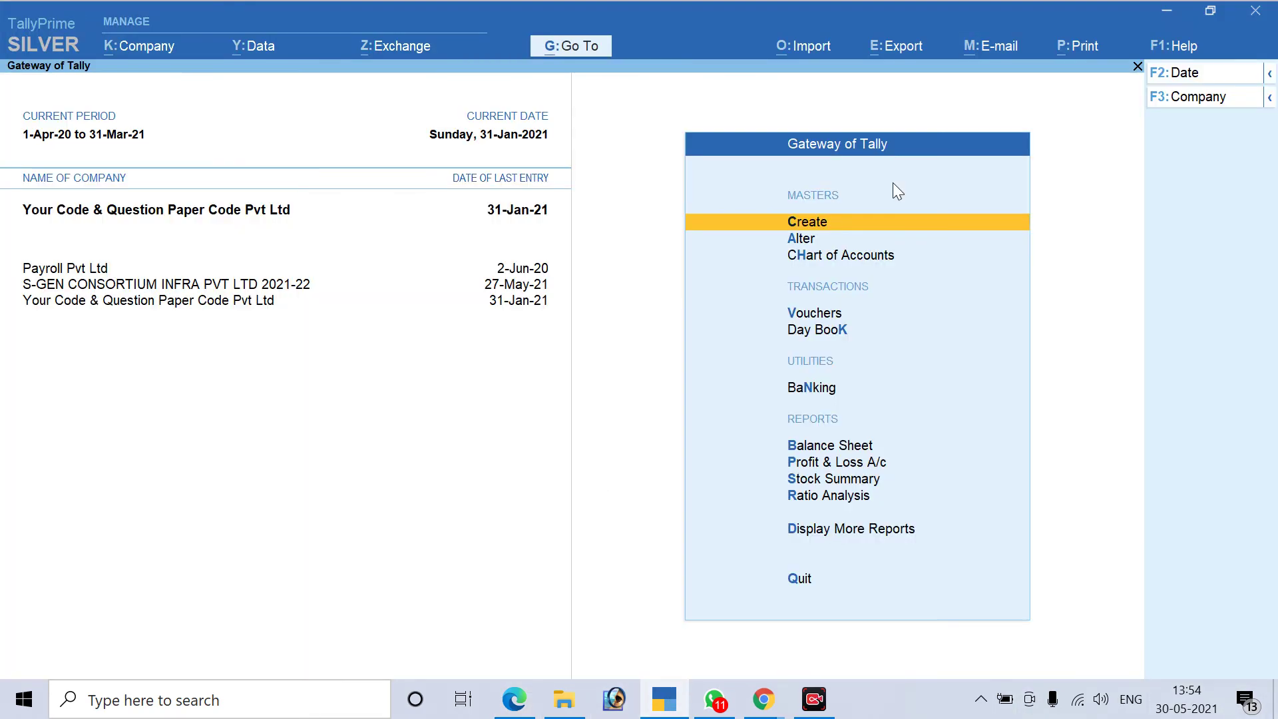
key("Return")
key("Down")
key("Return")
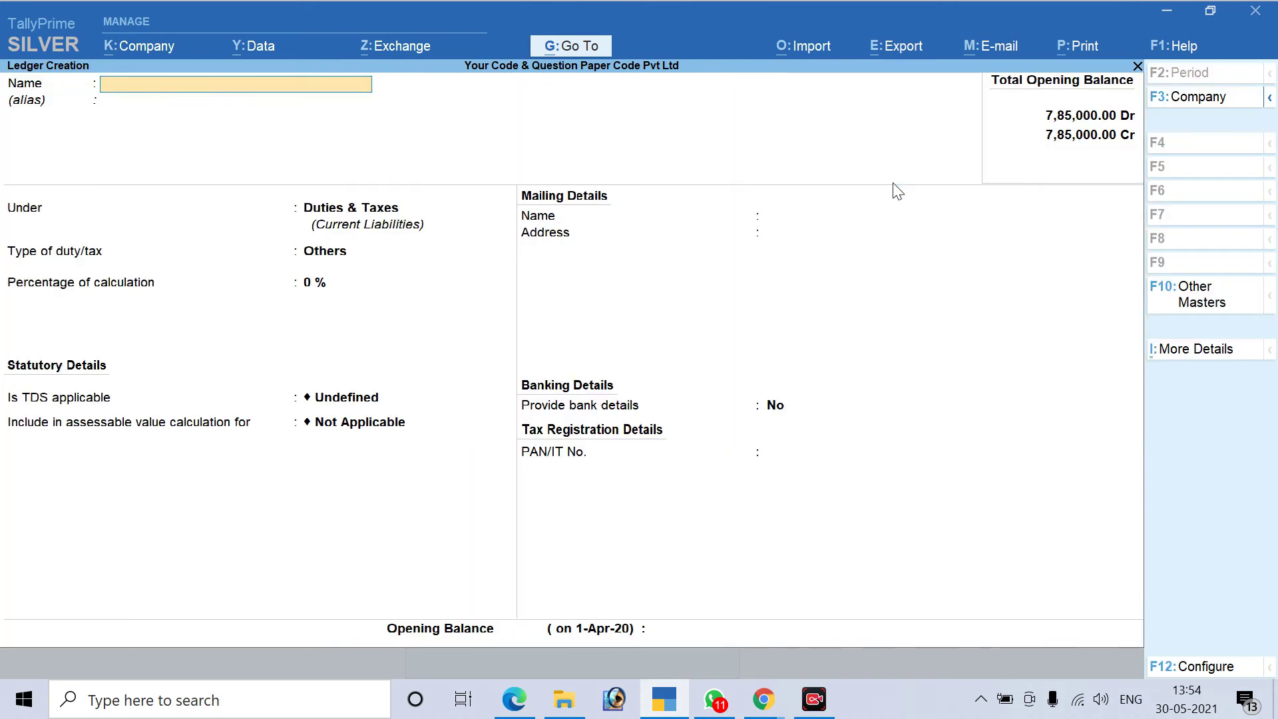
key("ctrl+alt+v")
key("Return")
key("Return")
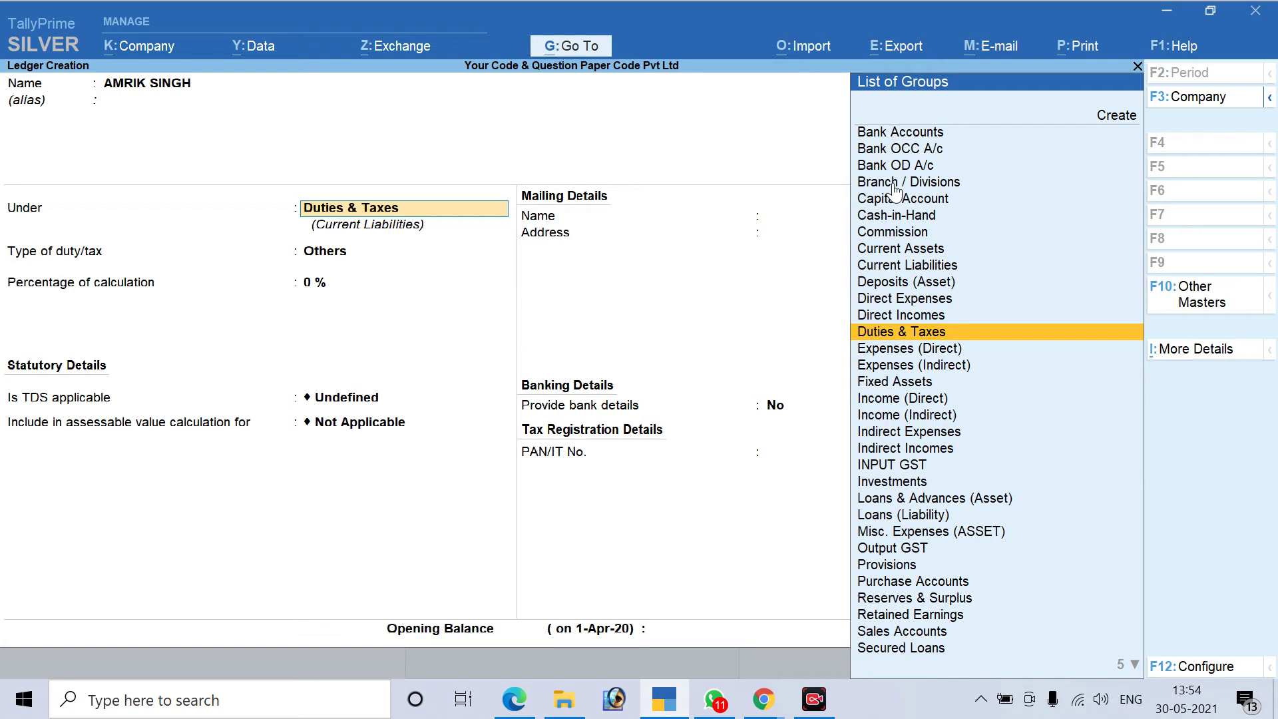
Place it under Sundry Creditors, TDS deductible, with deductee type Individual/HUF - Resident
type("Su")
key("Down")
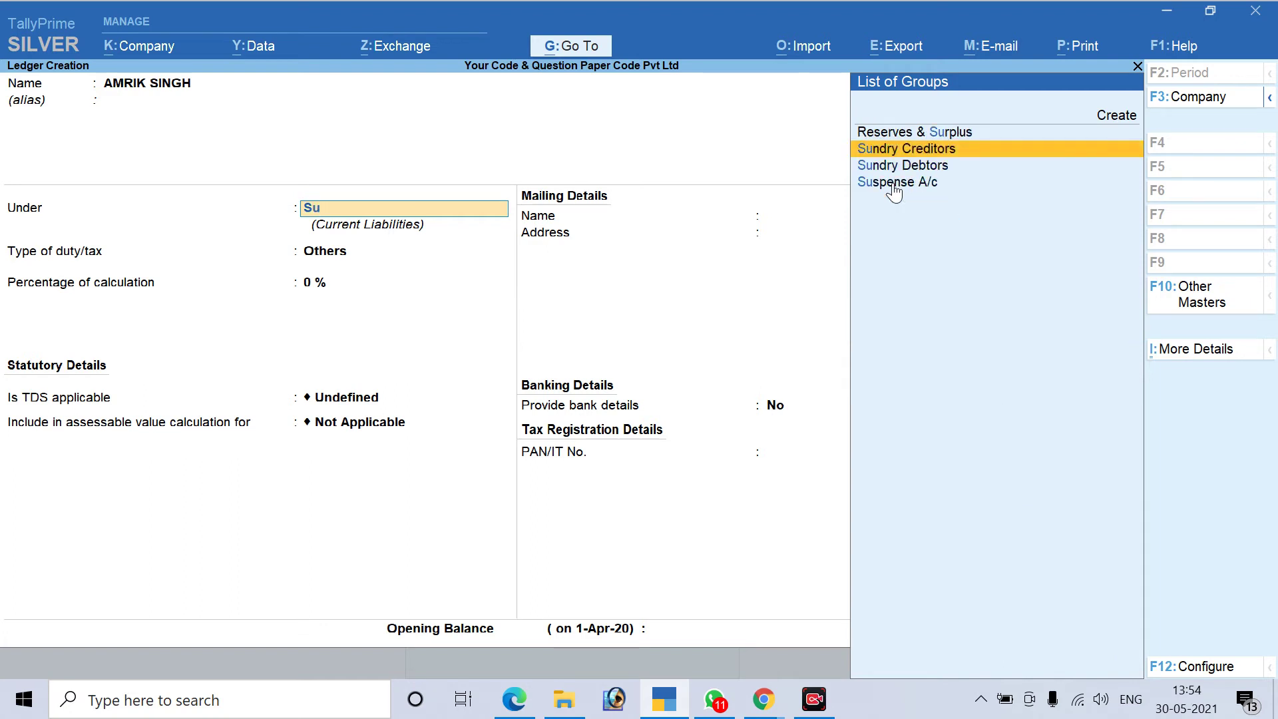
key("Return")
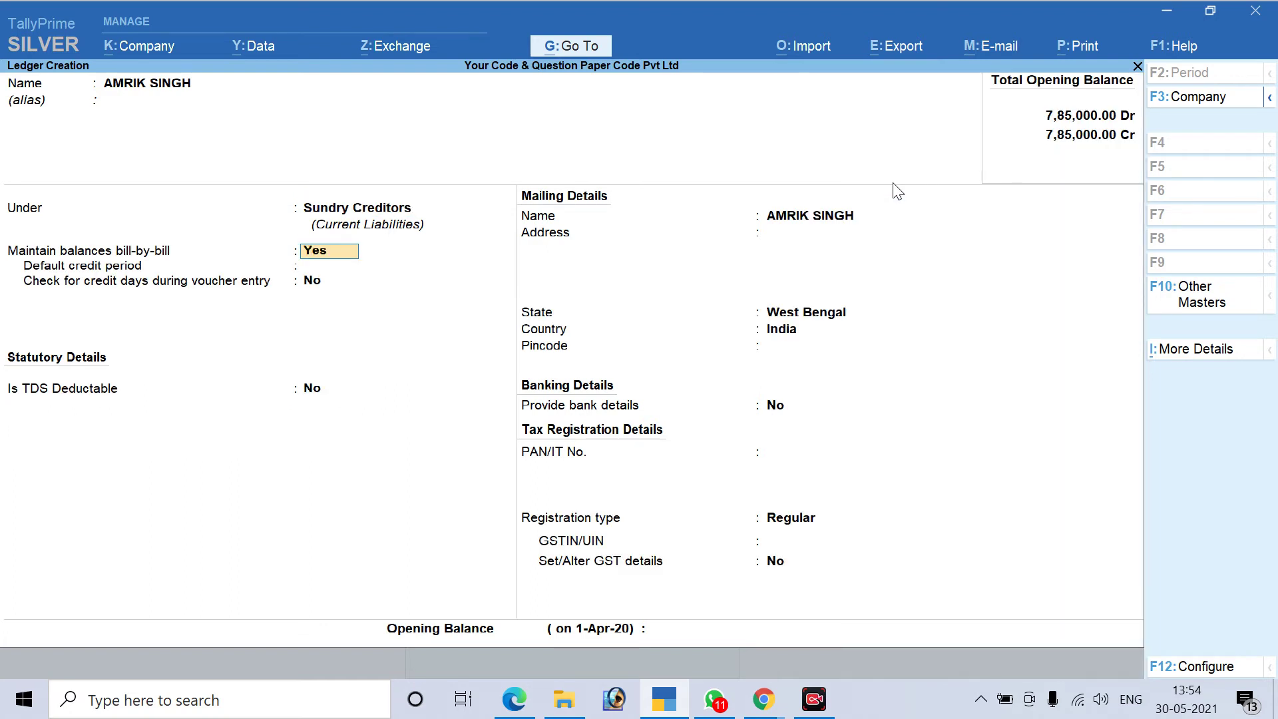
key("Return")
key("Return")
key("Return")
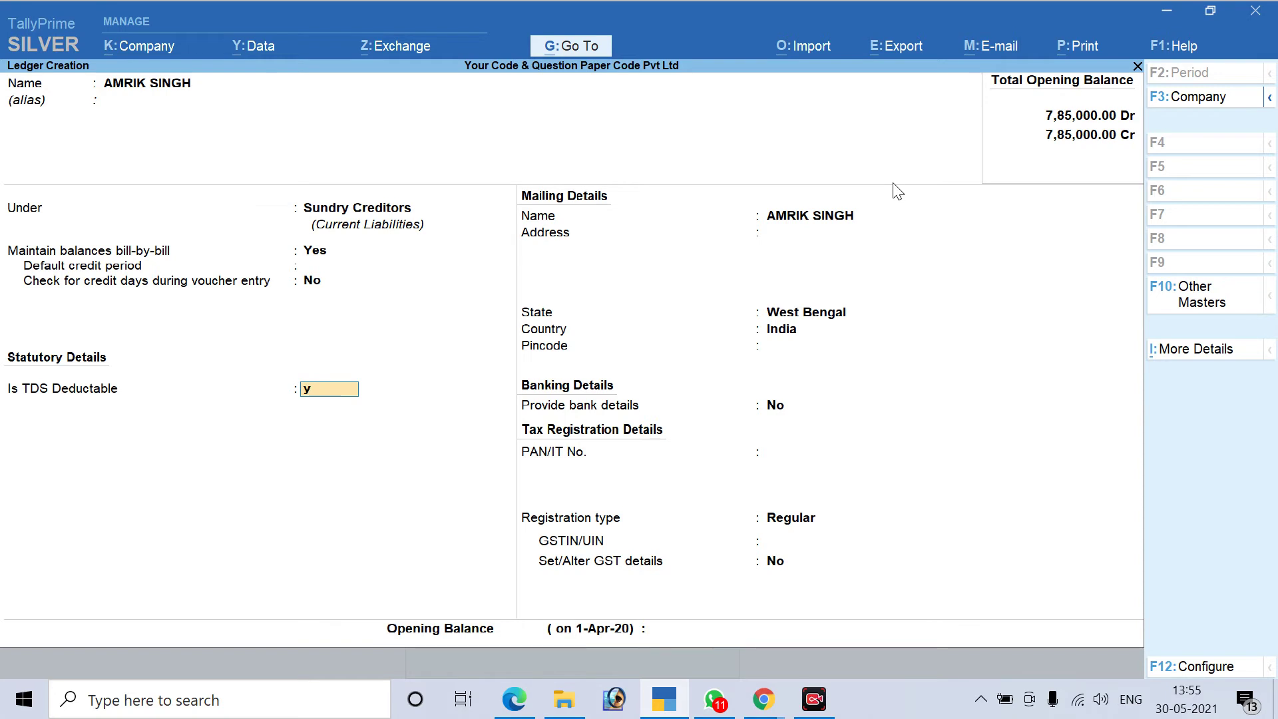
key("Return")
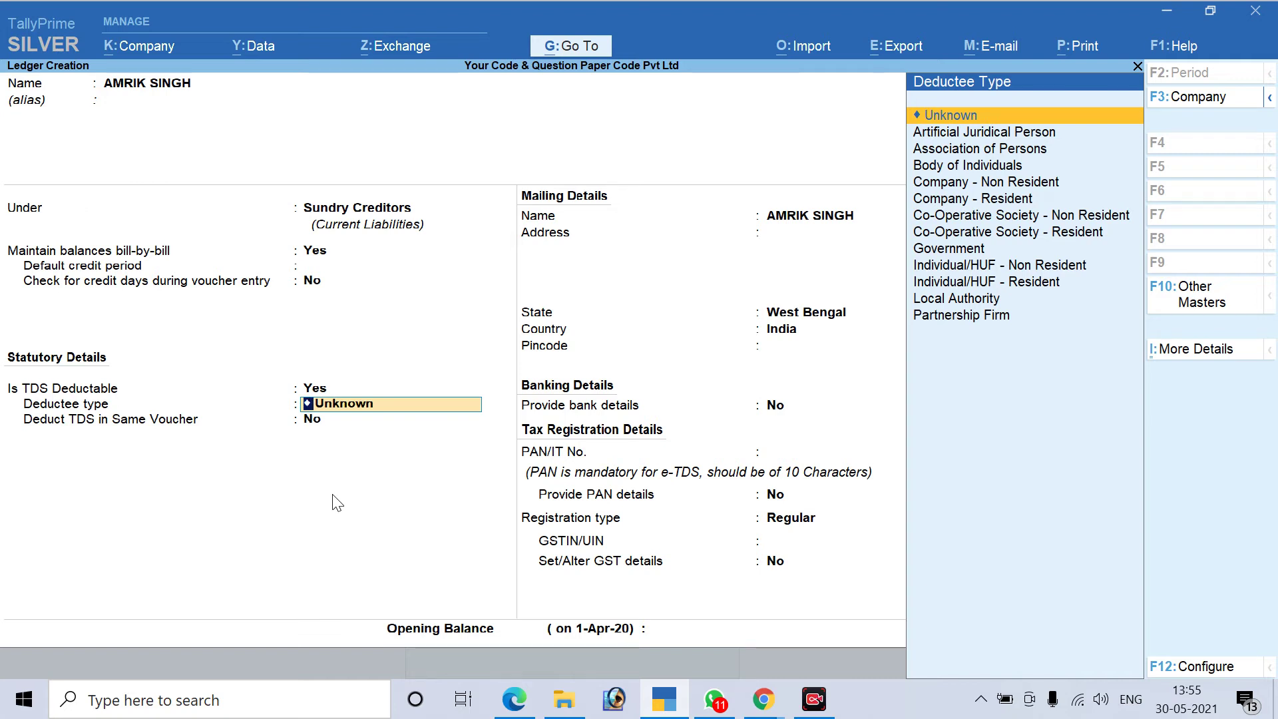
key("Down")
key("Down")
key("Down")
key("Down")
key("Down")
key("Down")
key("Down")
key("Down")
key("Down")
key("Down")
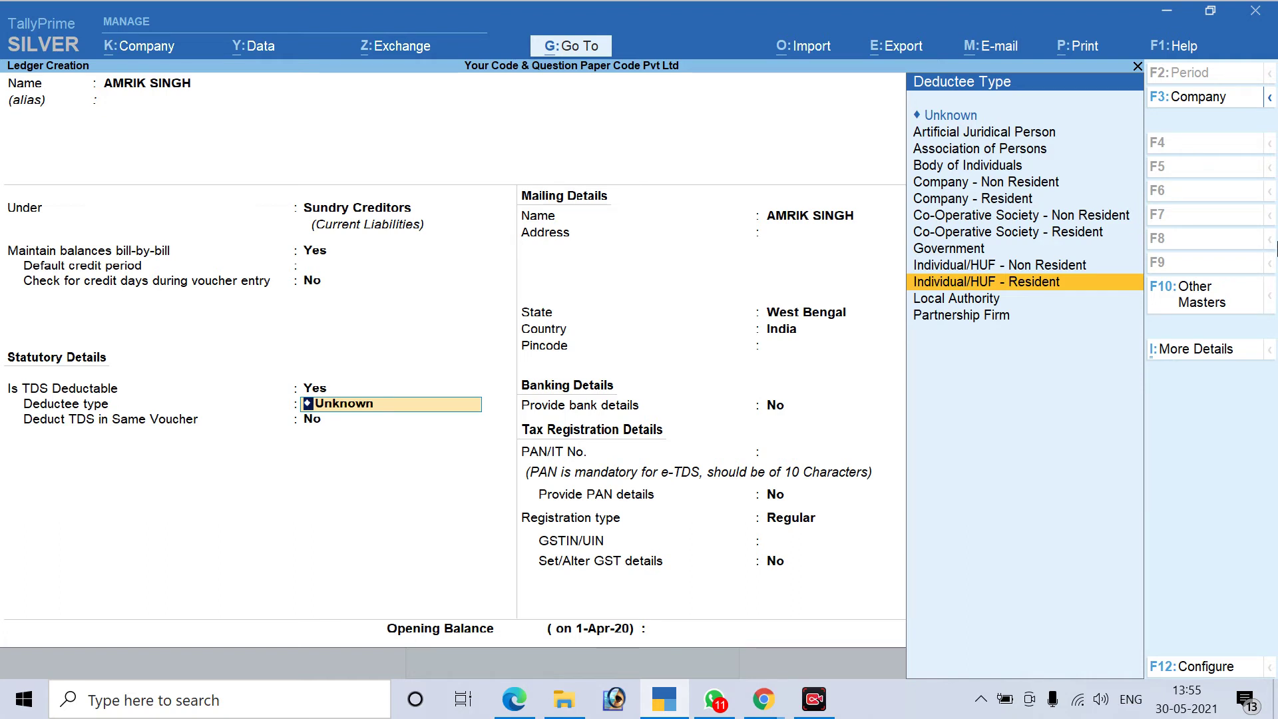
key("Return")
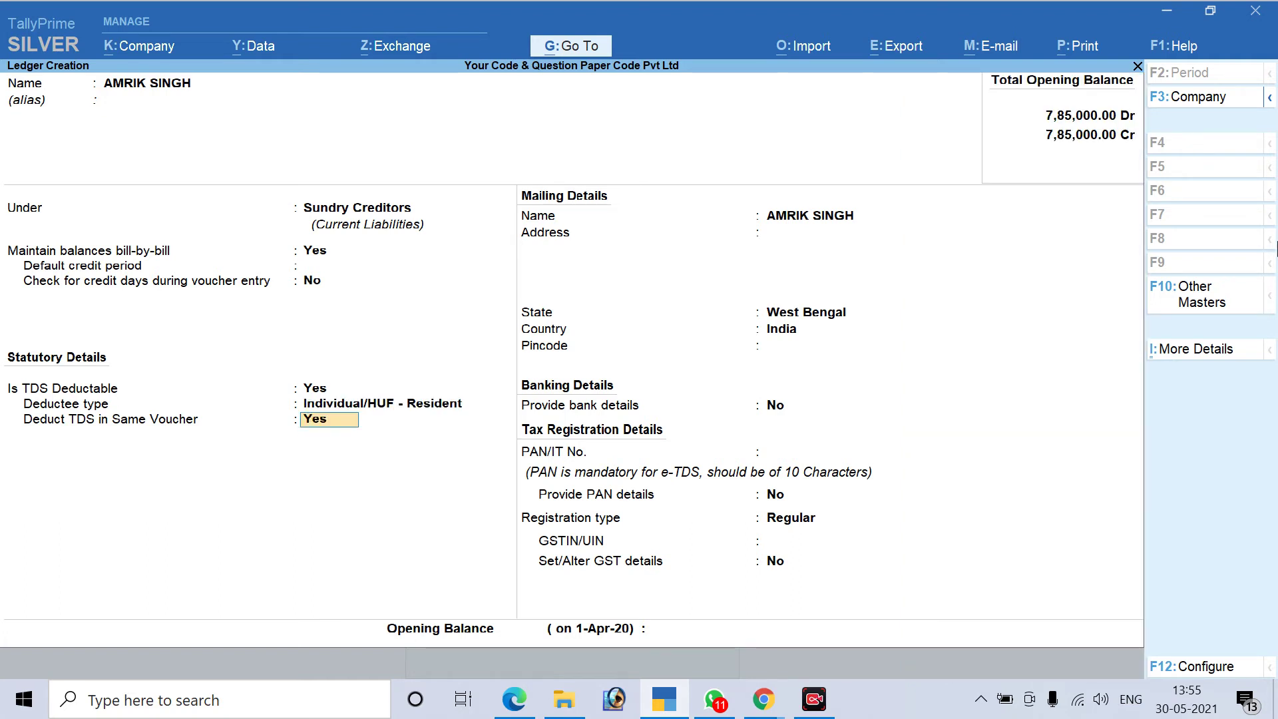
key("Return")
key("Return")
key("Return")
key("Return")
key("Return")
key("Return")
key("Return")
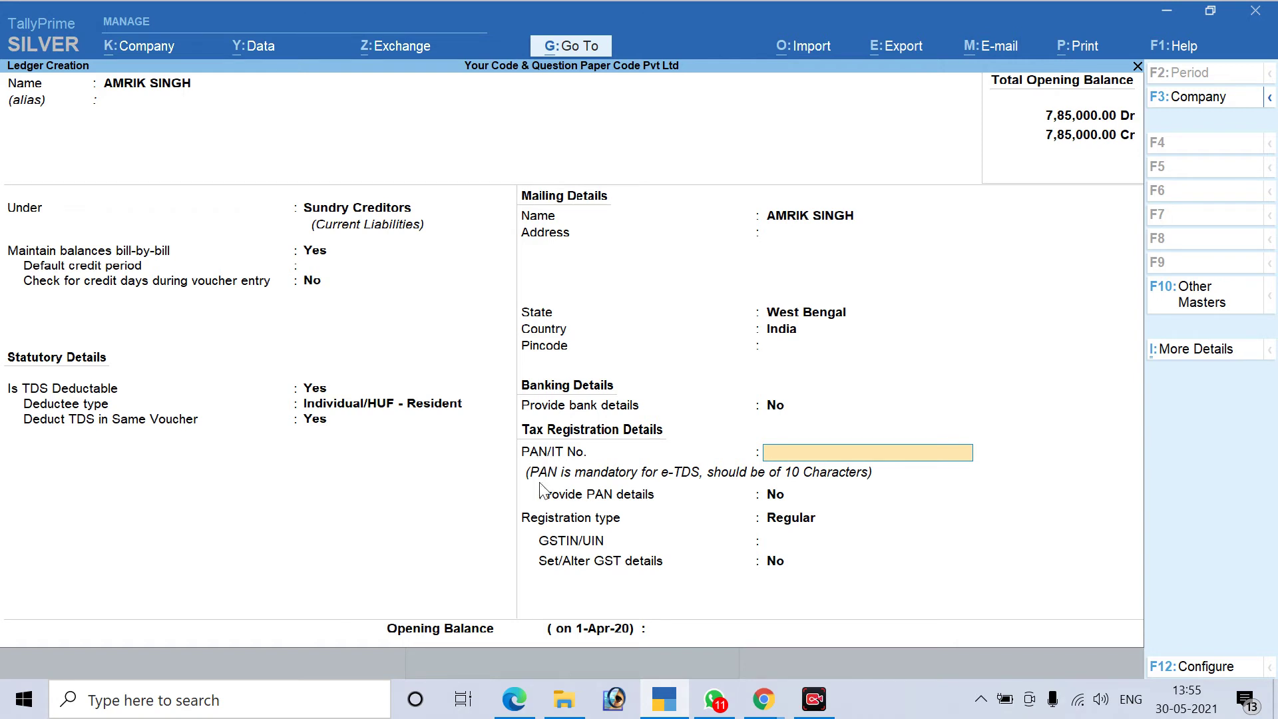
Copy the first party's PAN from the PDF into the PAN/IT No. field
left_click(514, 699)
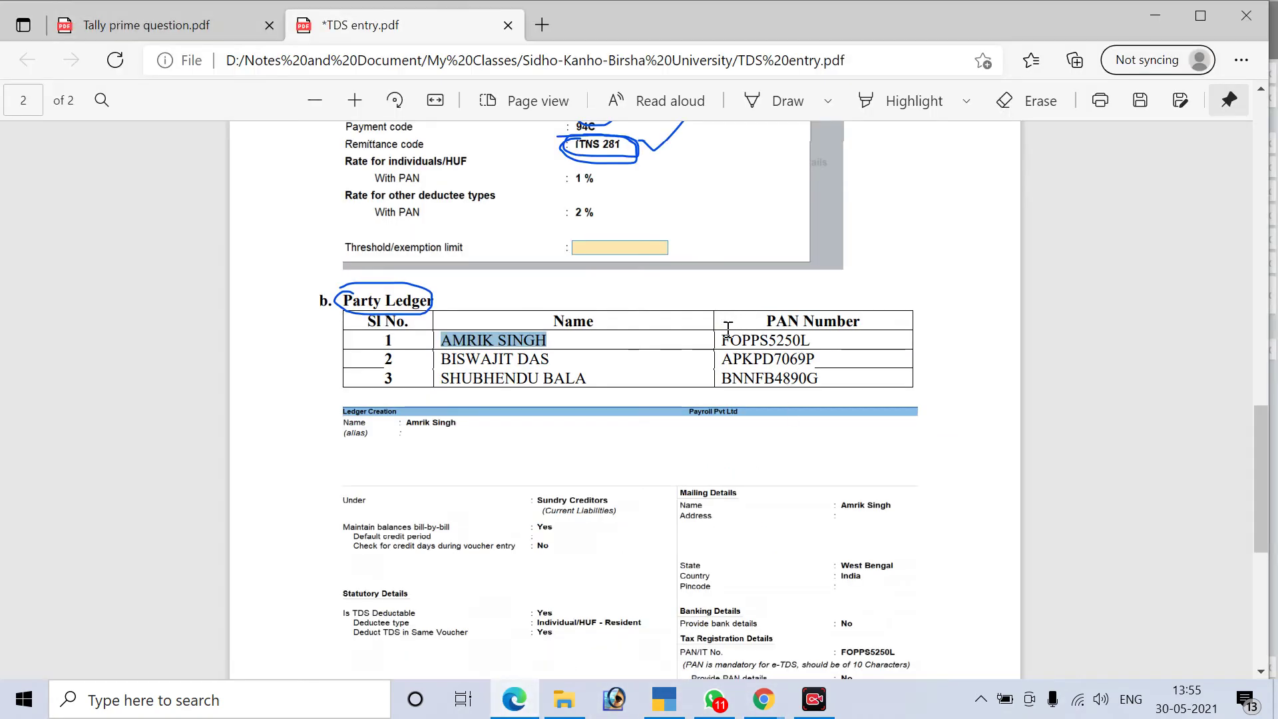
left_click_drag(722, 339, 810, 340)
key("ctrl+c")
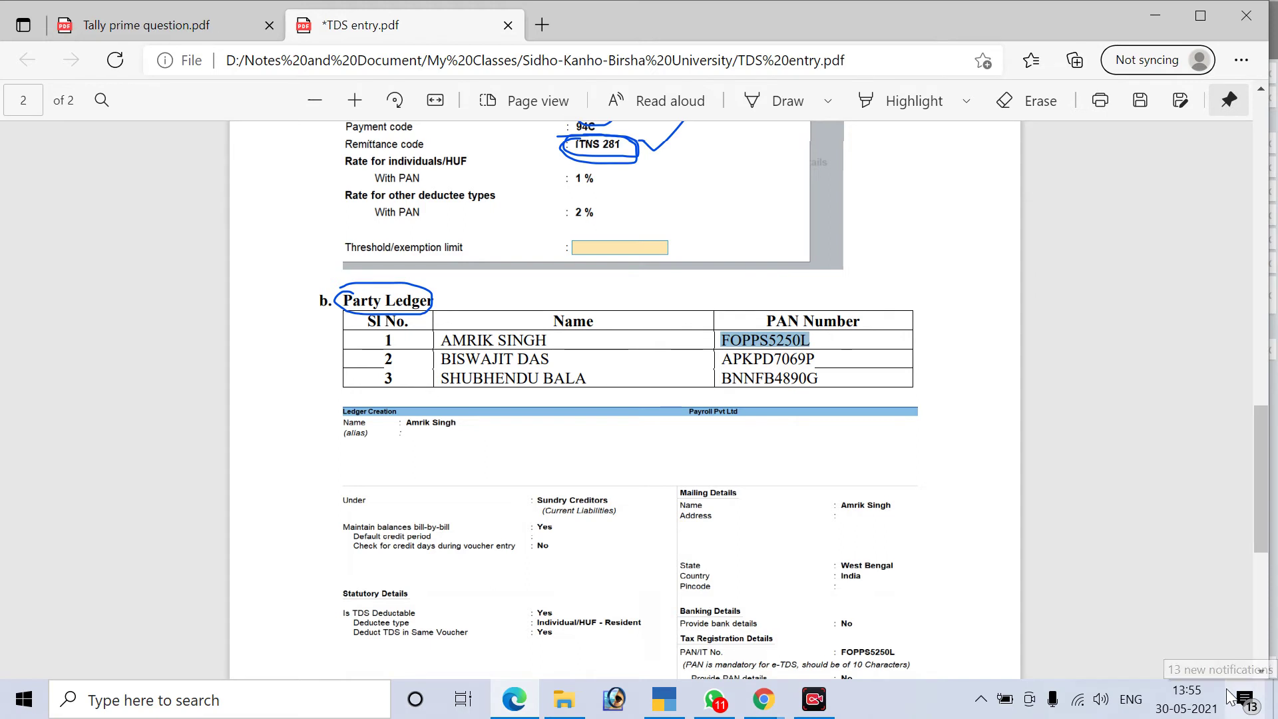
key("alt+space")
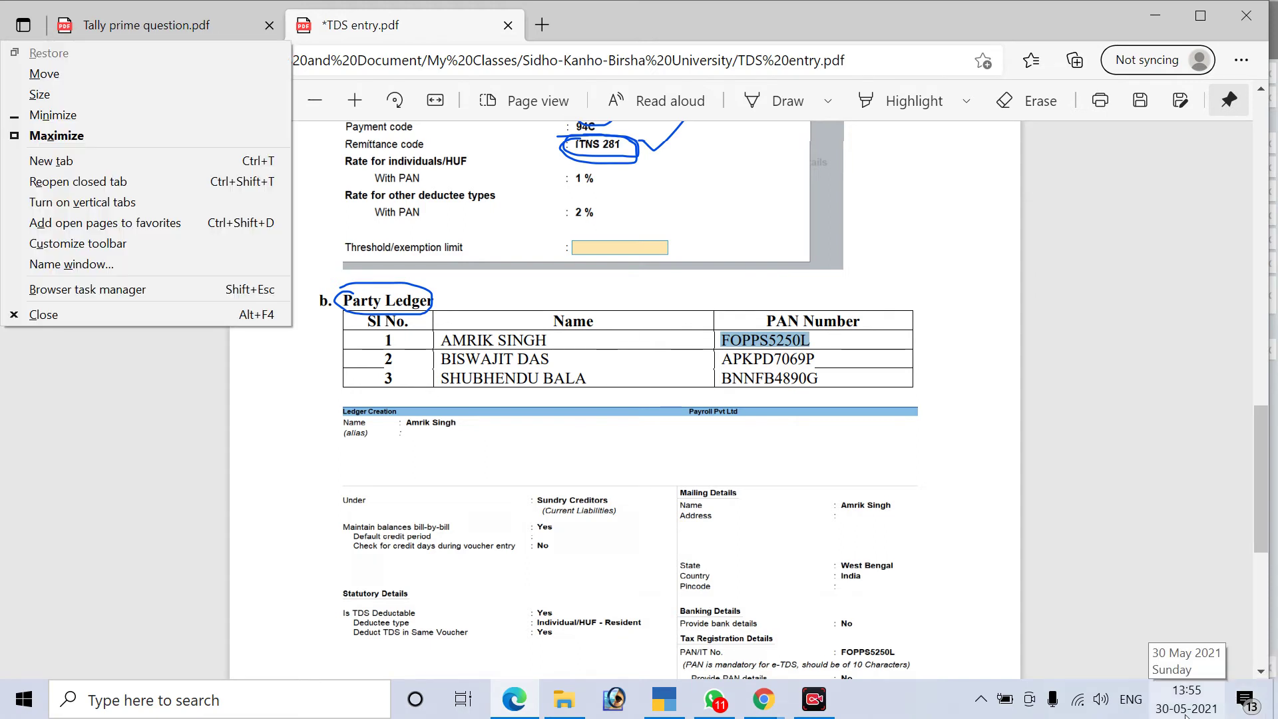
key("Escape")
key("alt+Tab")
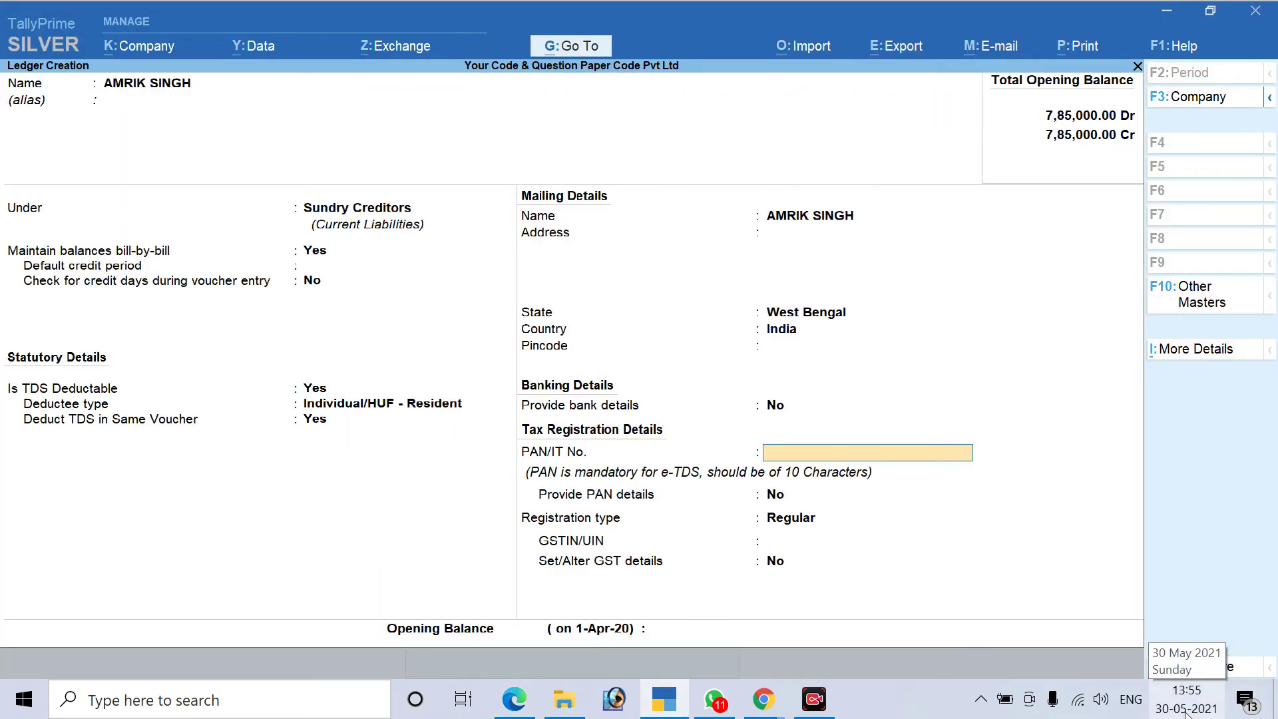
key("ctrl+v")
key("Return")
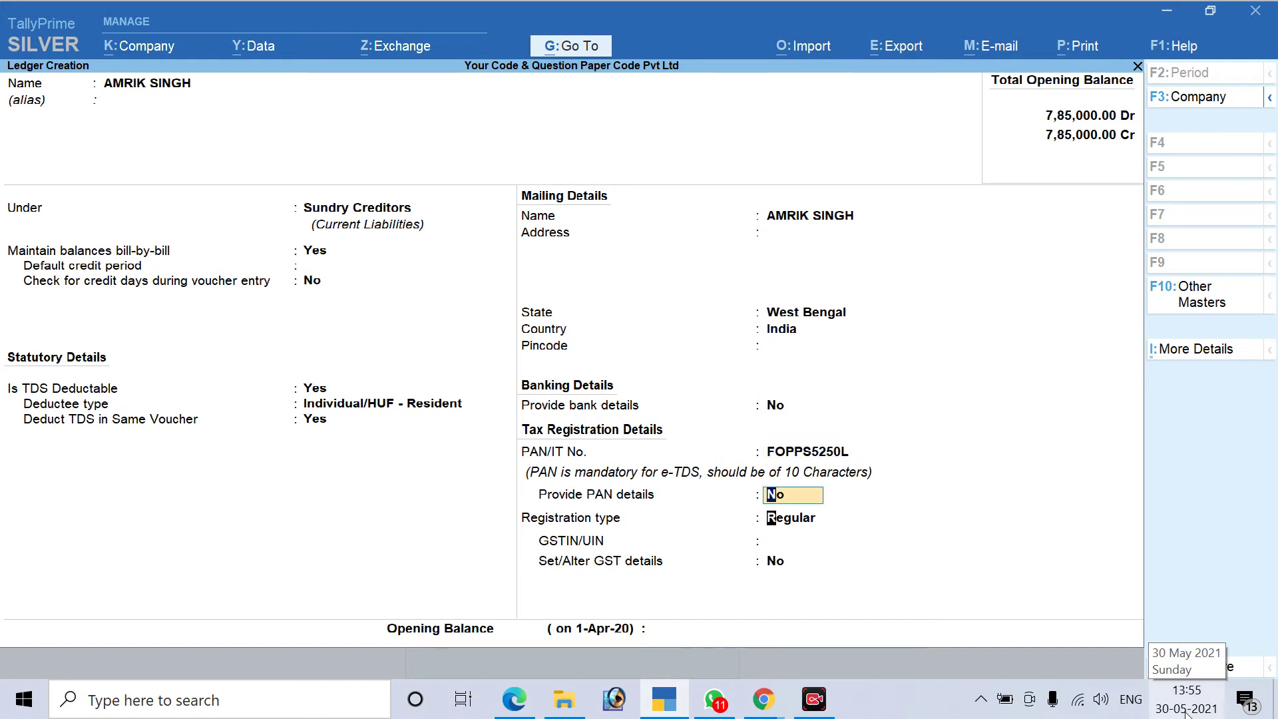
Set registration type to Unregistered and save the first party's ledger
key("Return")
key("Down")
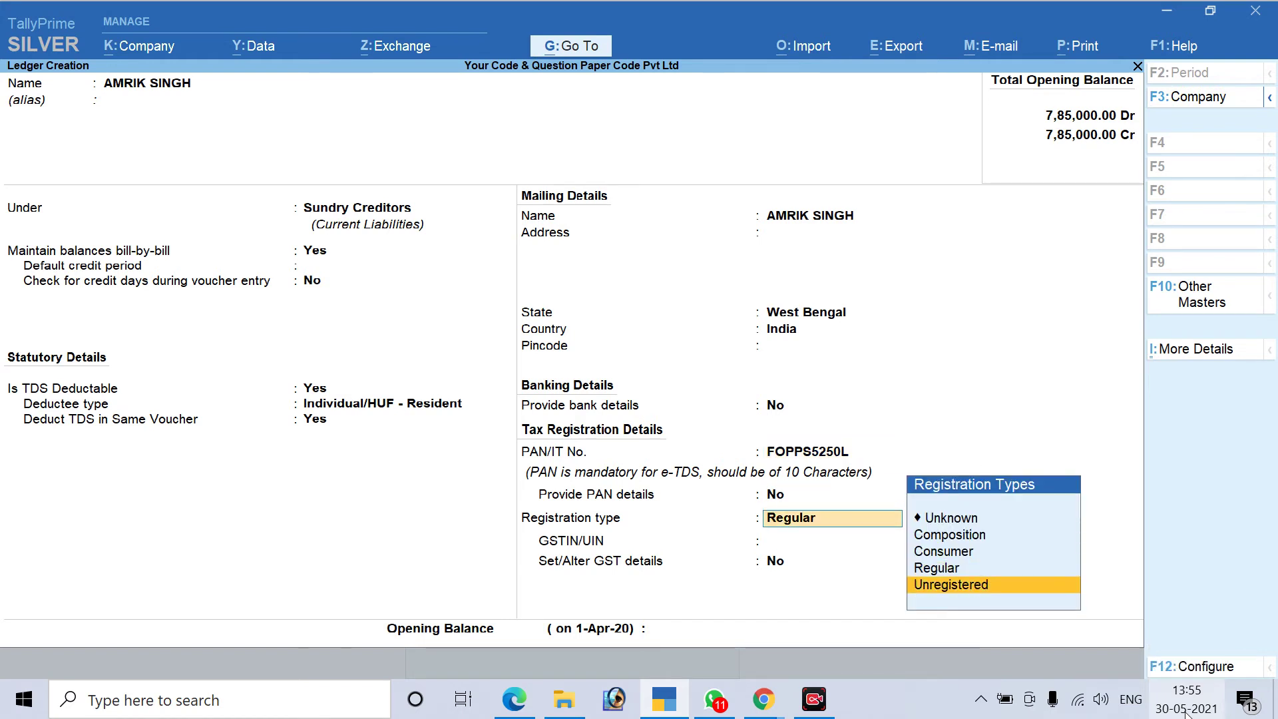
key("Return")
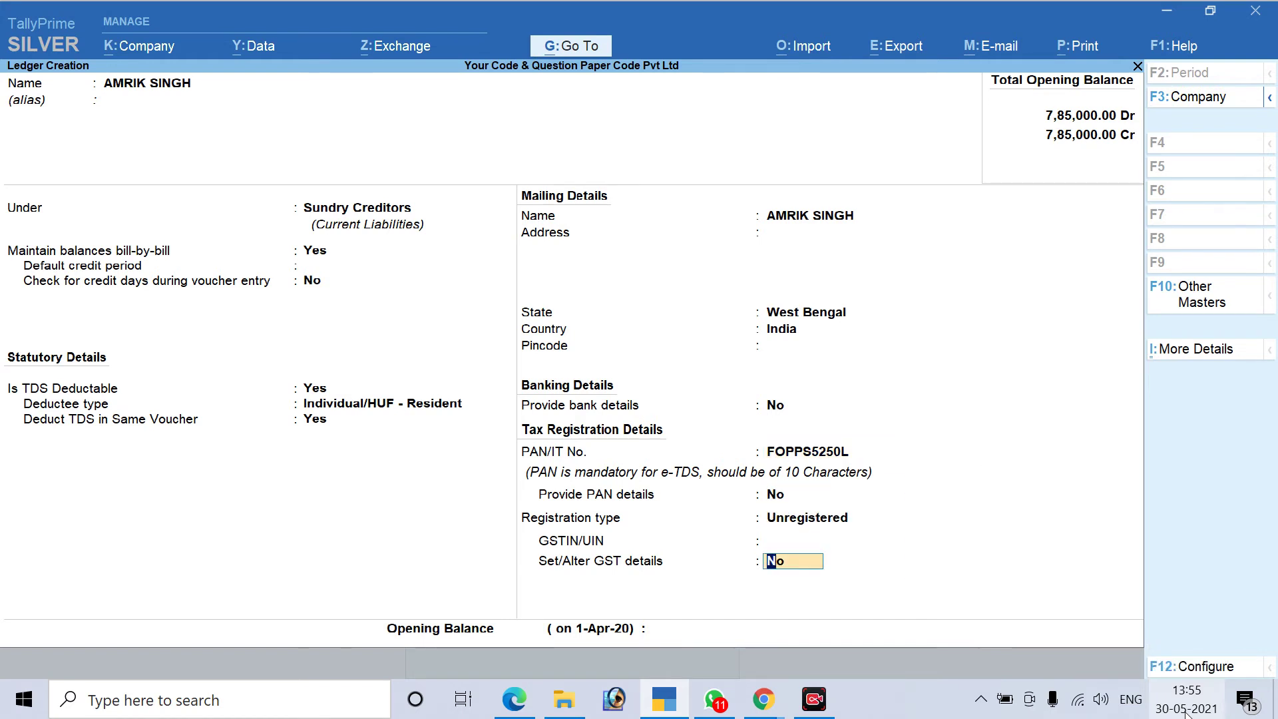
key("Return")
key("Return")
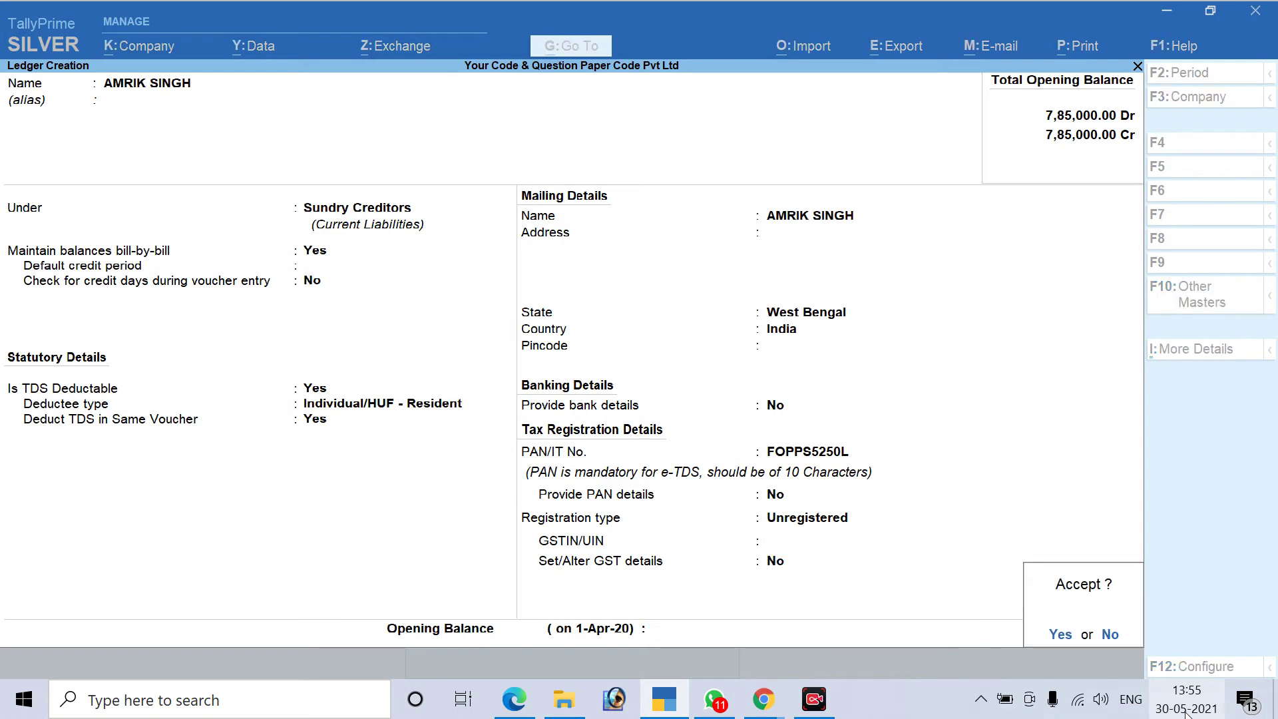
key("Return")
key("alt+Tab")
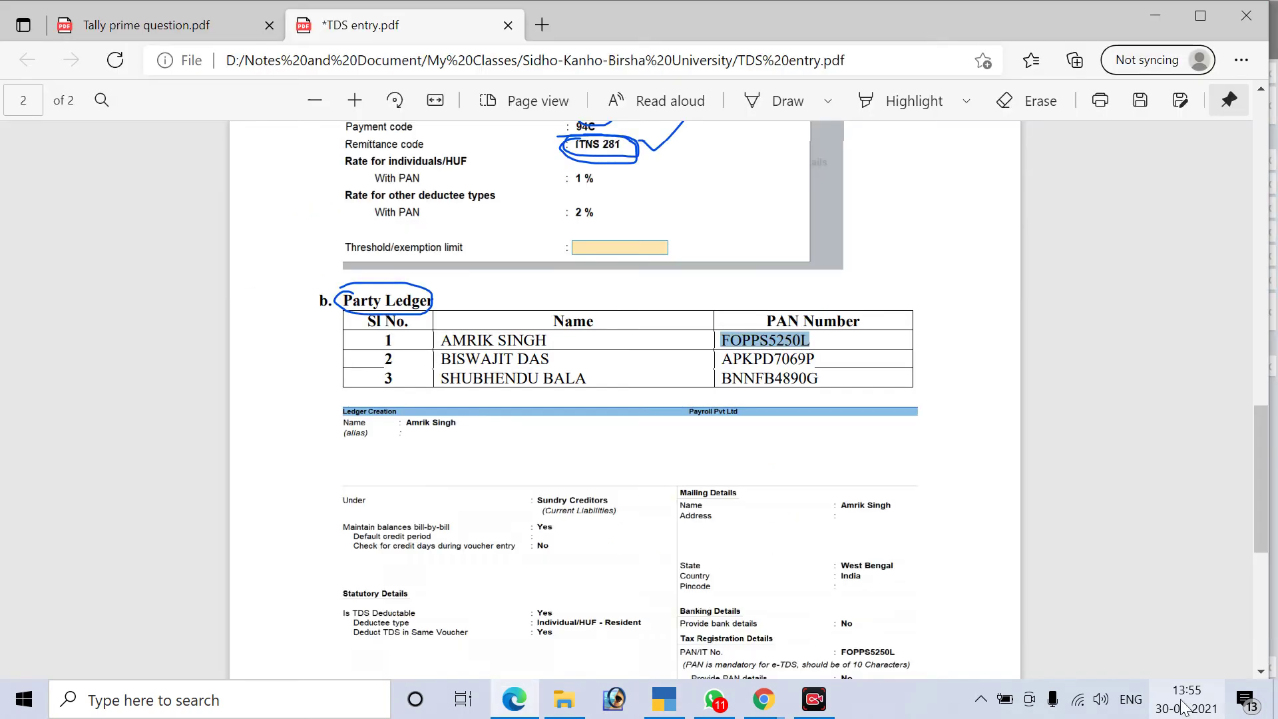
Copy the second party's full name from the PDF and use it as the ledger name
left_click(444, 359)
double_click(469, 360)
double_click(533, 360)
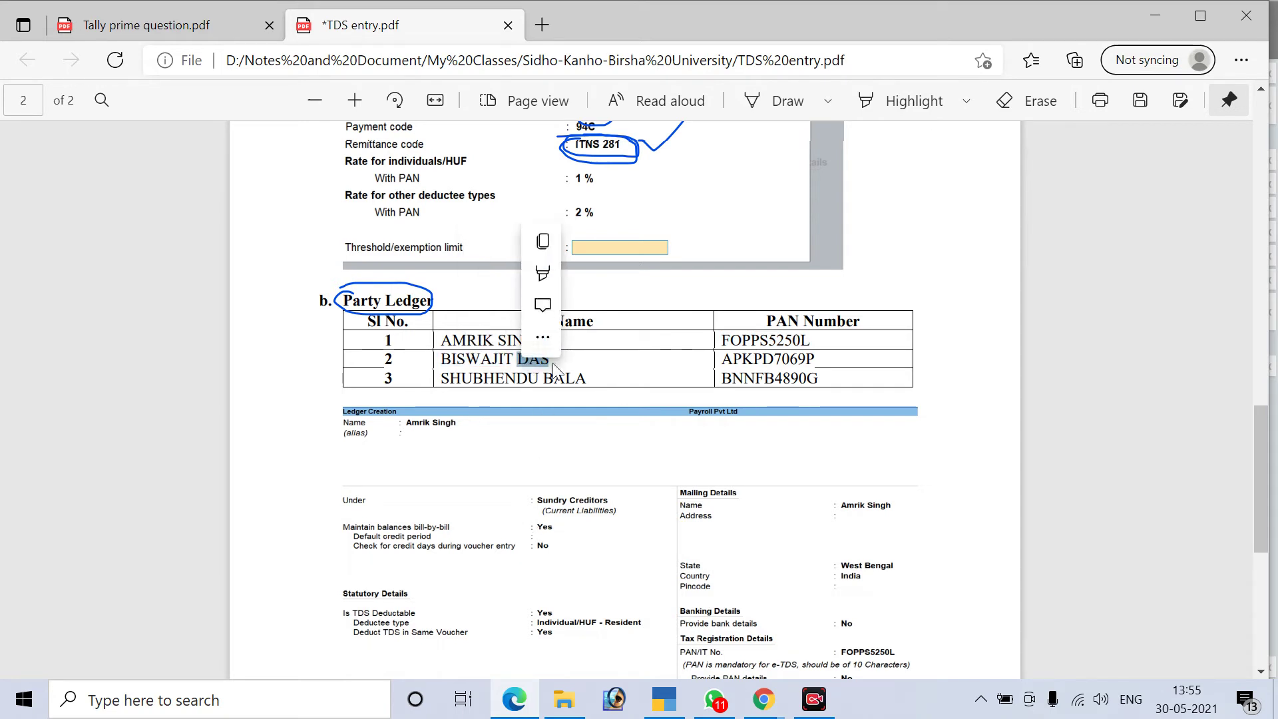
left_click_drag(553, 362, 441, 360)
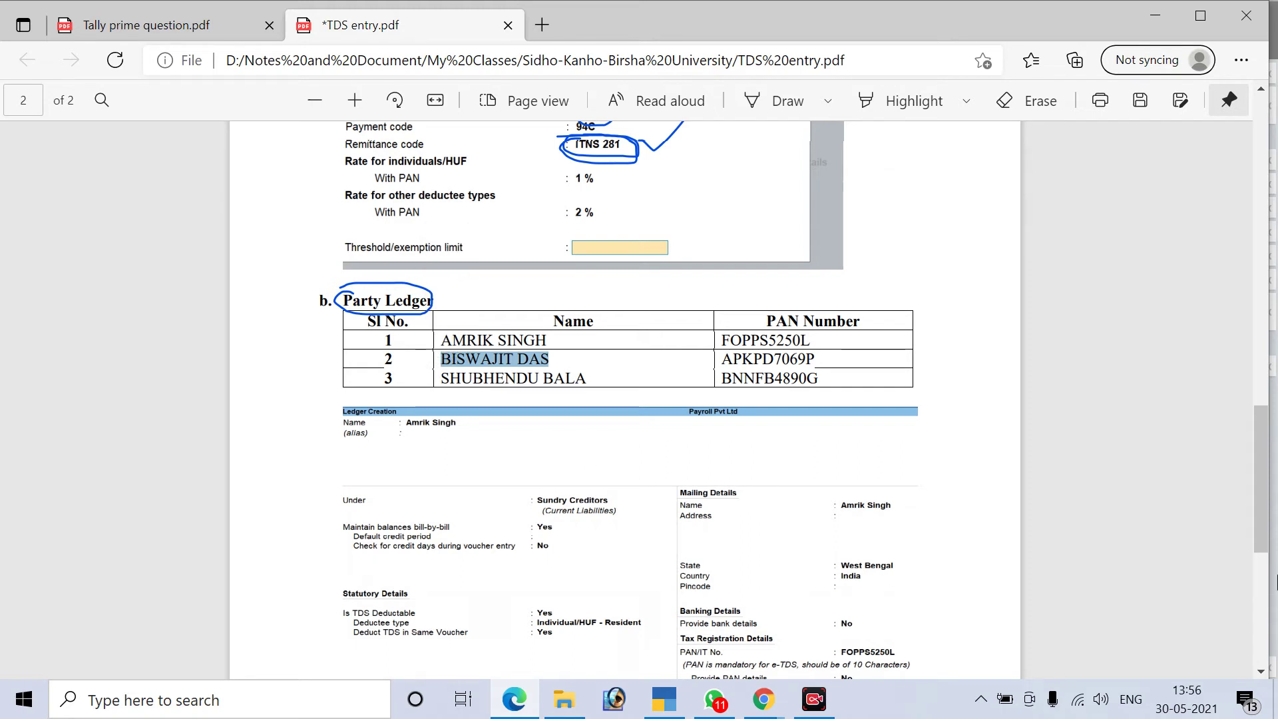
key("alt+Tab")
key("ctrl+alt+v")
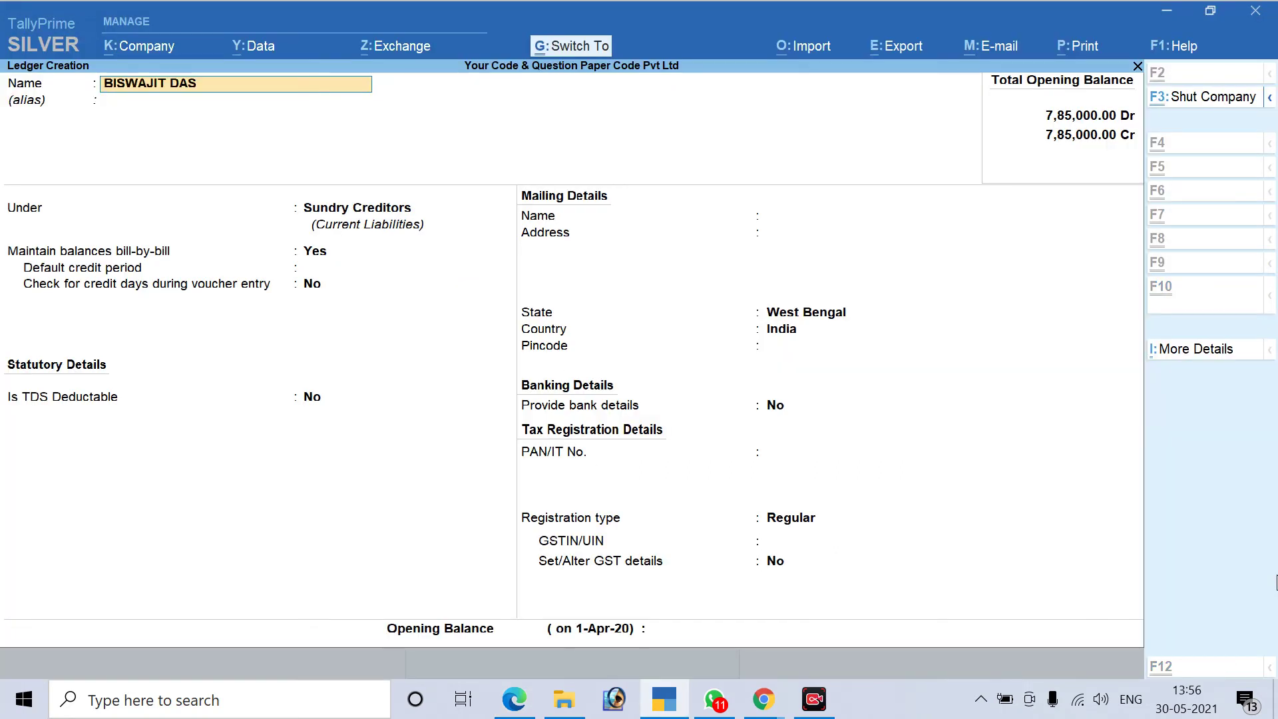
key("Return")
key("Return")
key("Return")
key("Return")
key("Return")
key("Return")
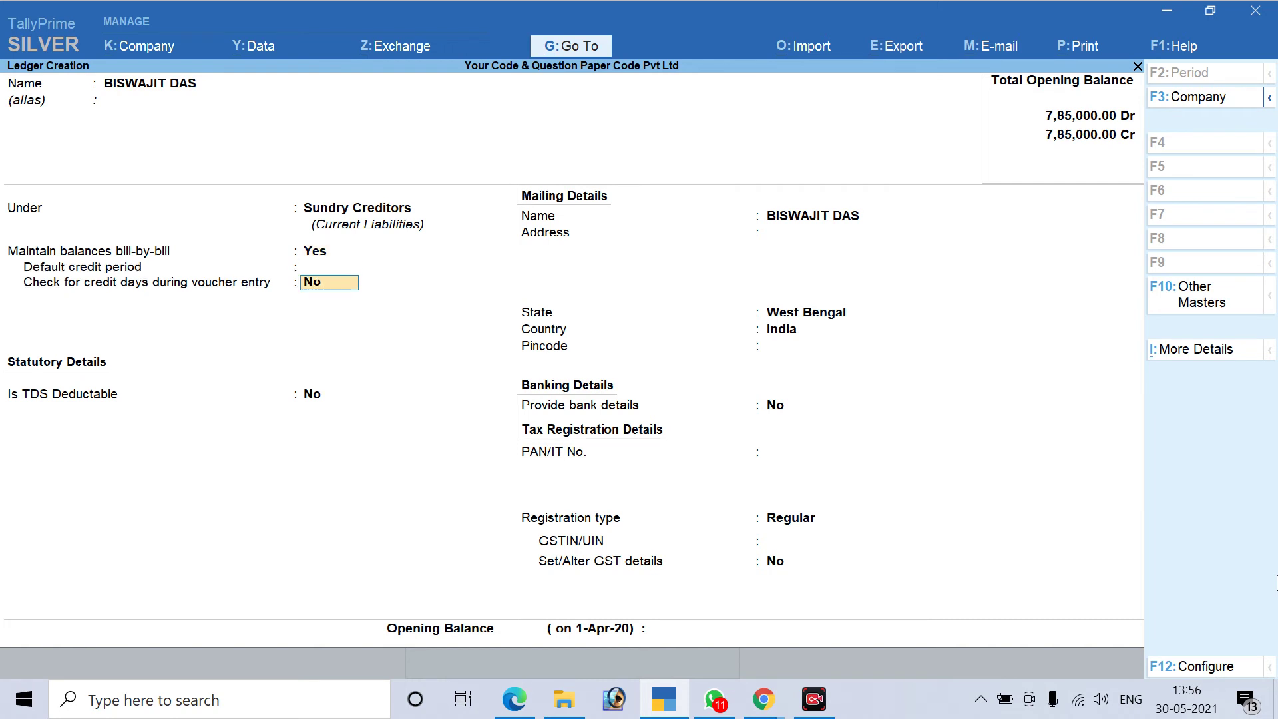
Mark the ledger TDS deductible with deductee type Individual/HUF - Resident
type("y")
key("Return")
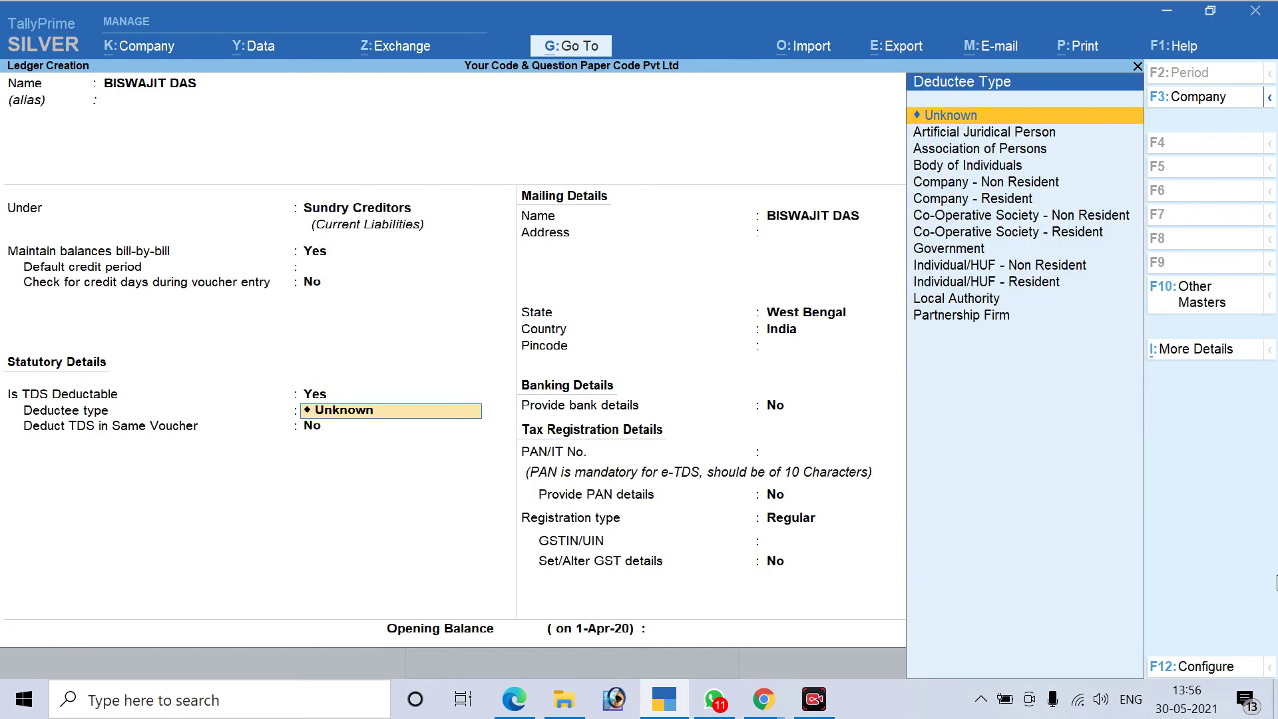
key("Down")
key("Down")
key("Down")
key("Down")
key("Down")
key("Down")
key("Down")
key("Down")
key("Down")
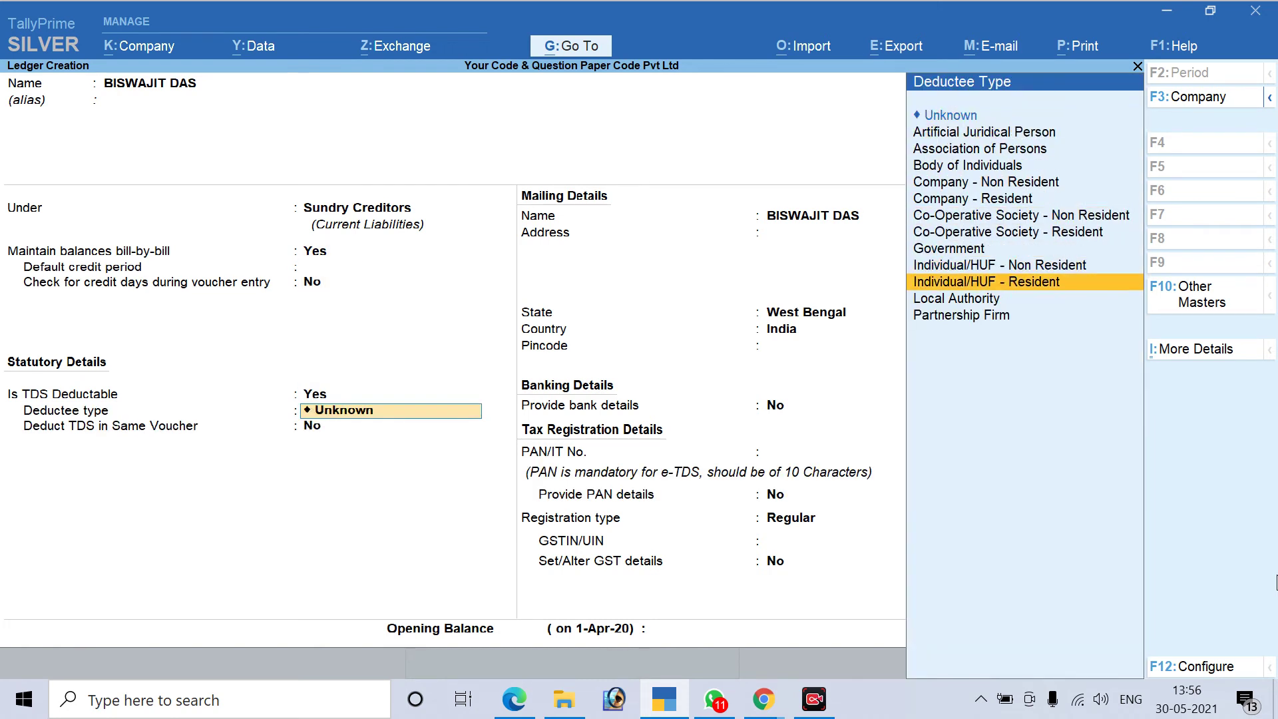
key("Return")
key("Return")
key("Return")
key("Return")
key("Return")
key("Return")
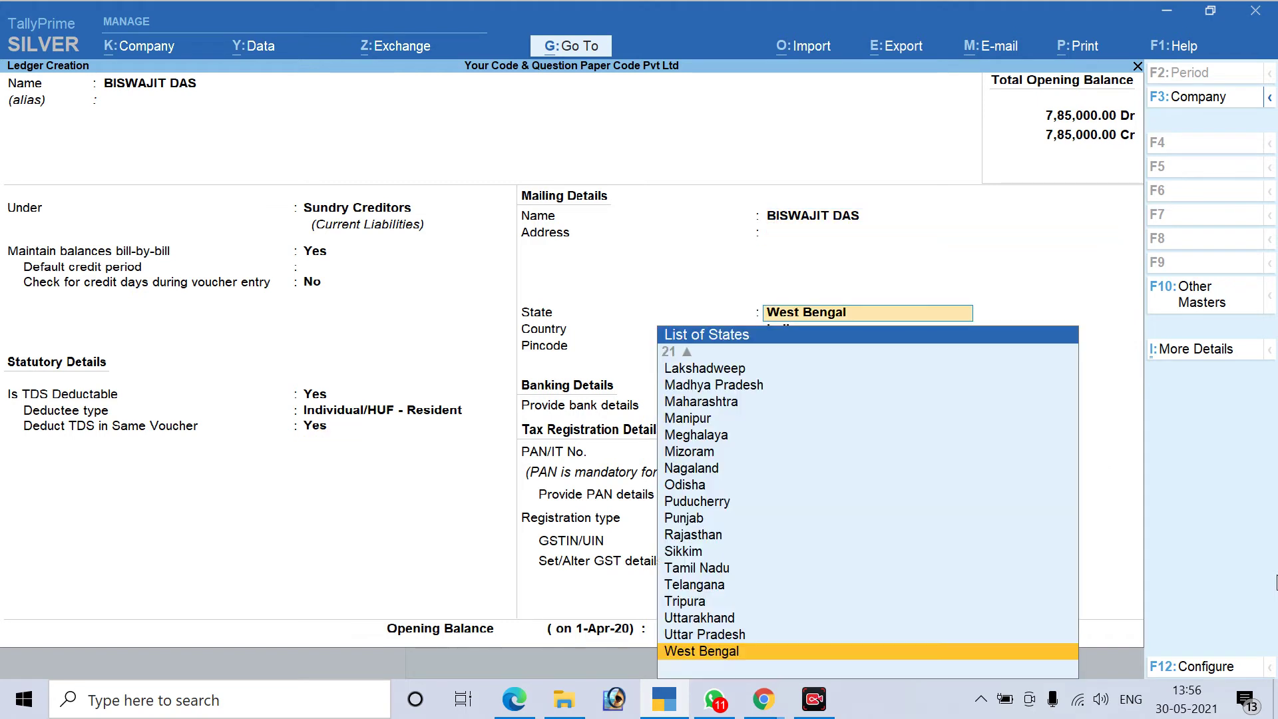
key("Return")
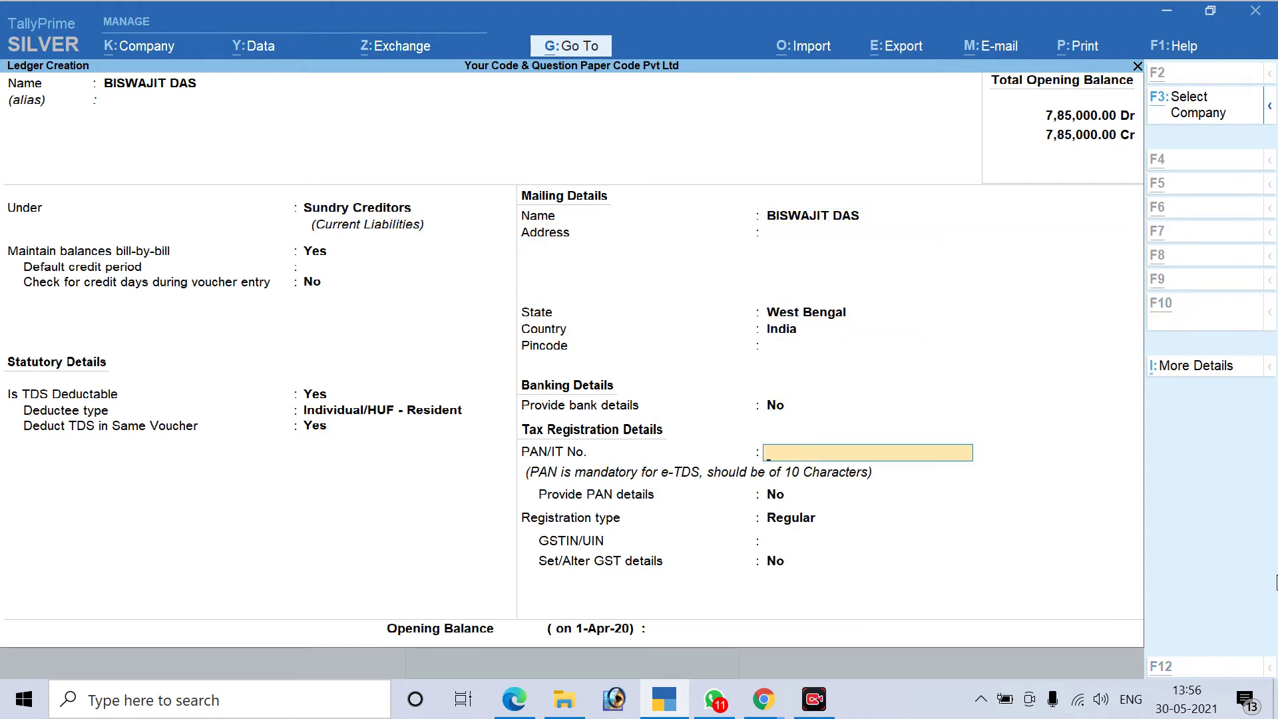
Paste the second party's PAN from the PDF and set registration type to Unregistered
key("alt+Tab")
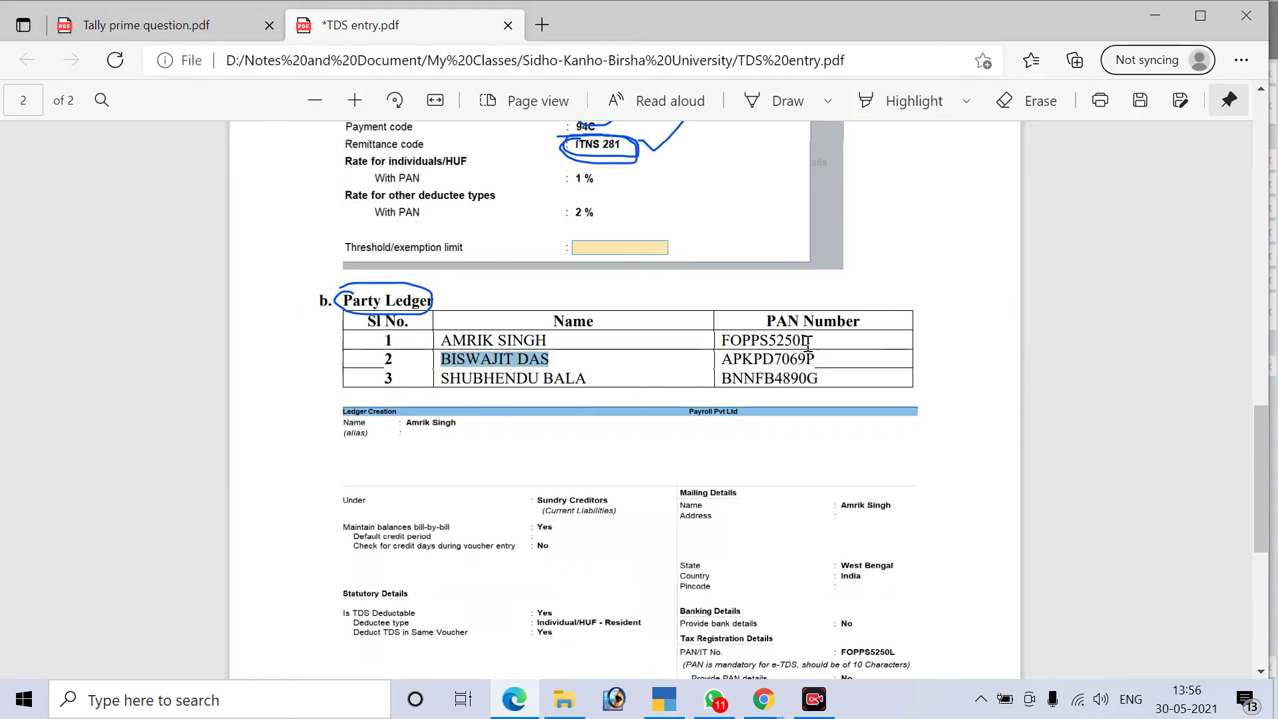
double_click(769, 360)
key("ctrl+c")
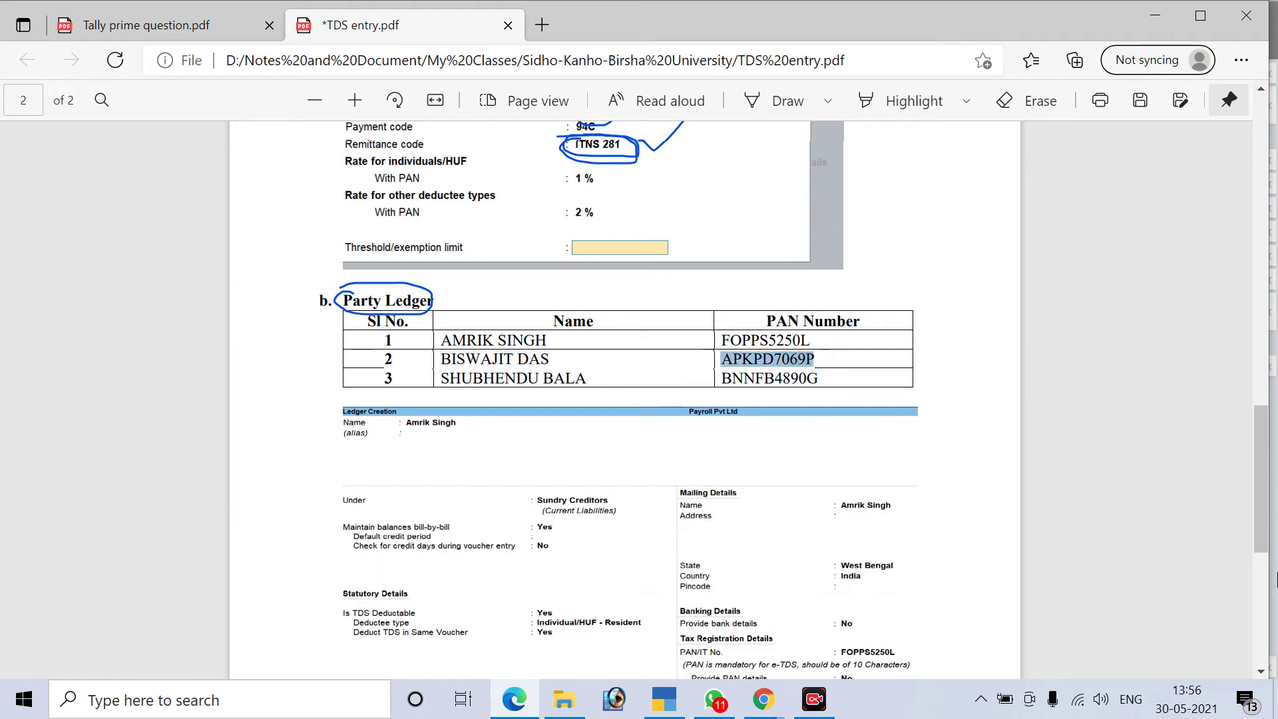
key("alt+Tab")
key("ctrl+alt+v")
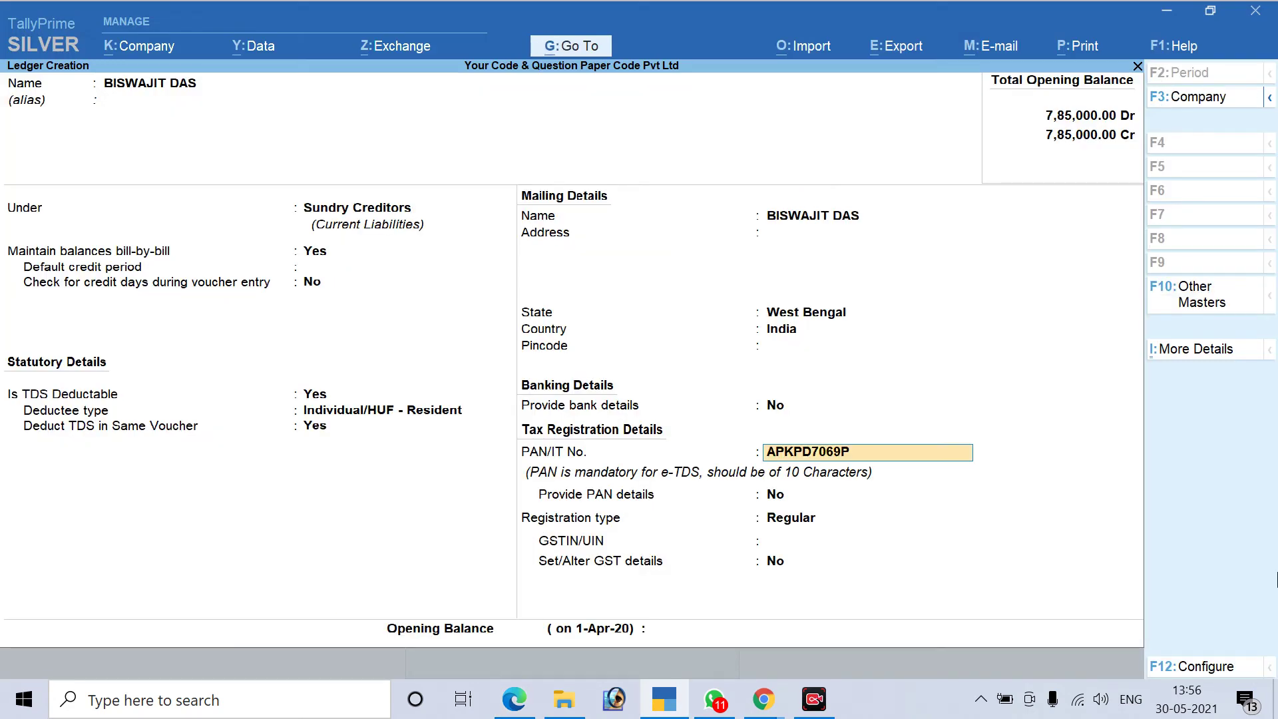
key("Return")
key("Down")
key("Return")
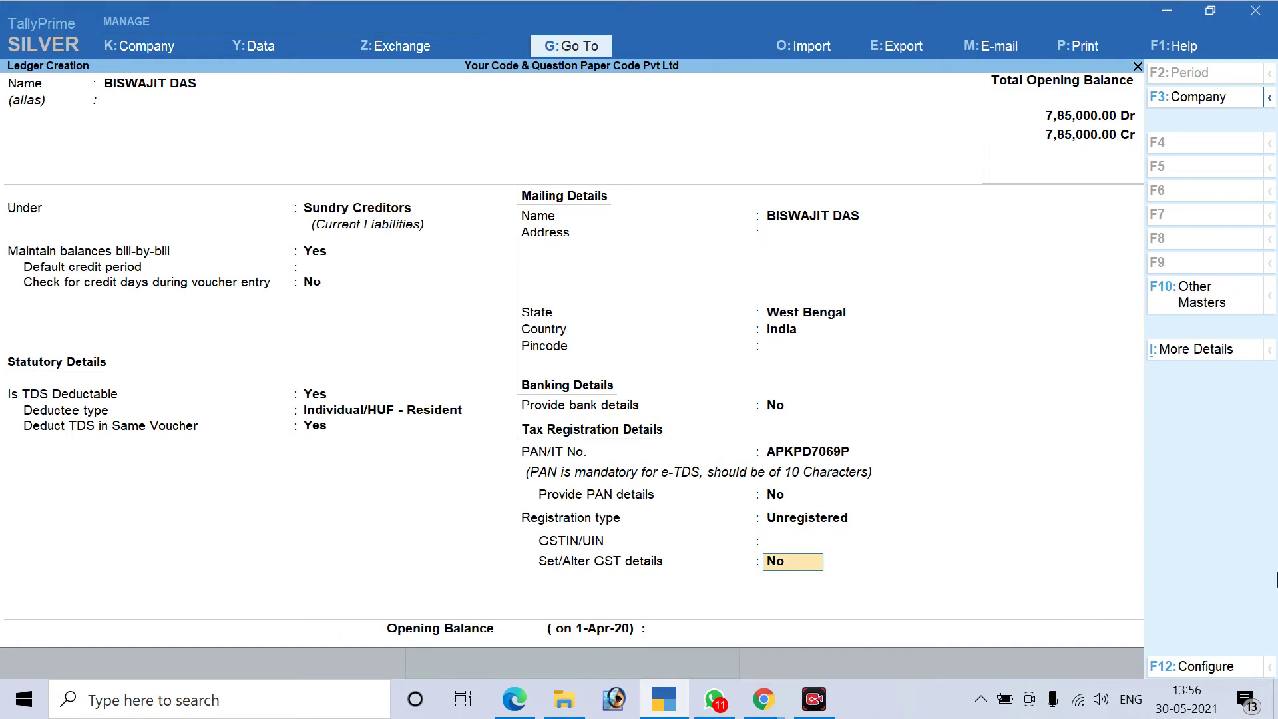
key("Return")
key("Return")
key("Return")
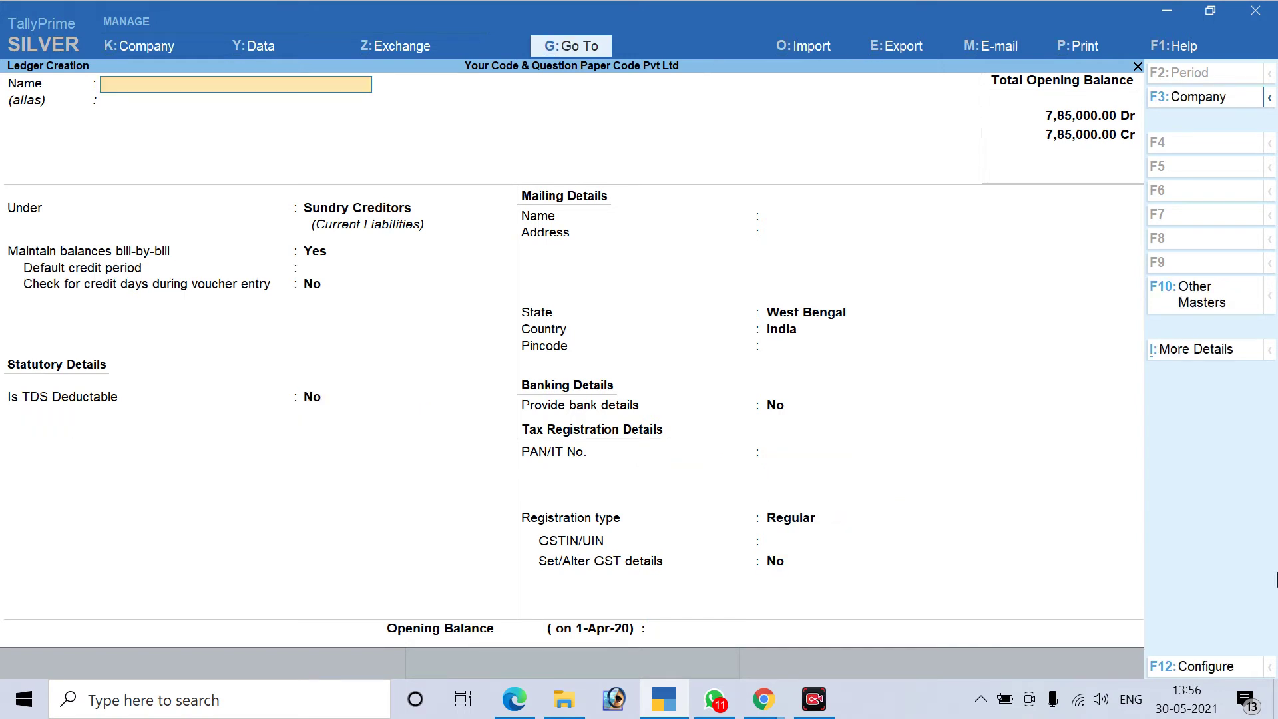
Create a ledger with the third party's name under Sundry Creditors, marked TDS deductible
key("alt+Tab")
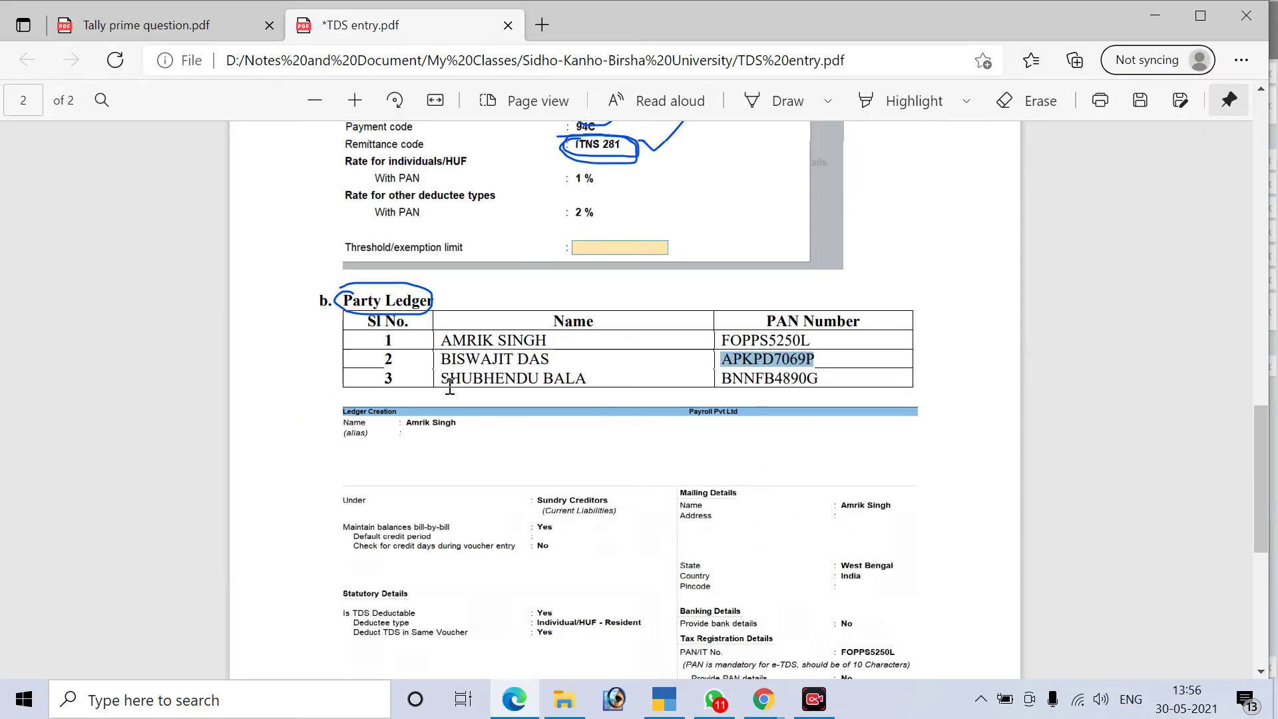
left_click_drag(441, 378, 584, 383)
key("ctrl+c")
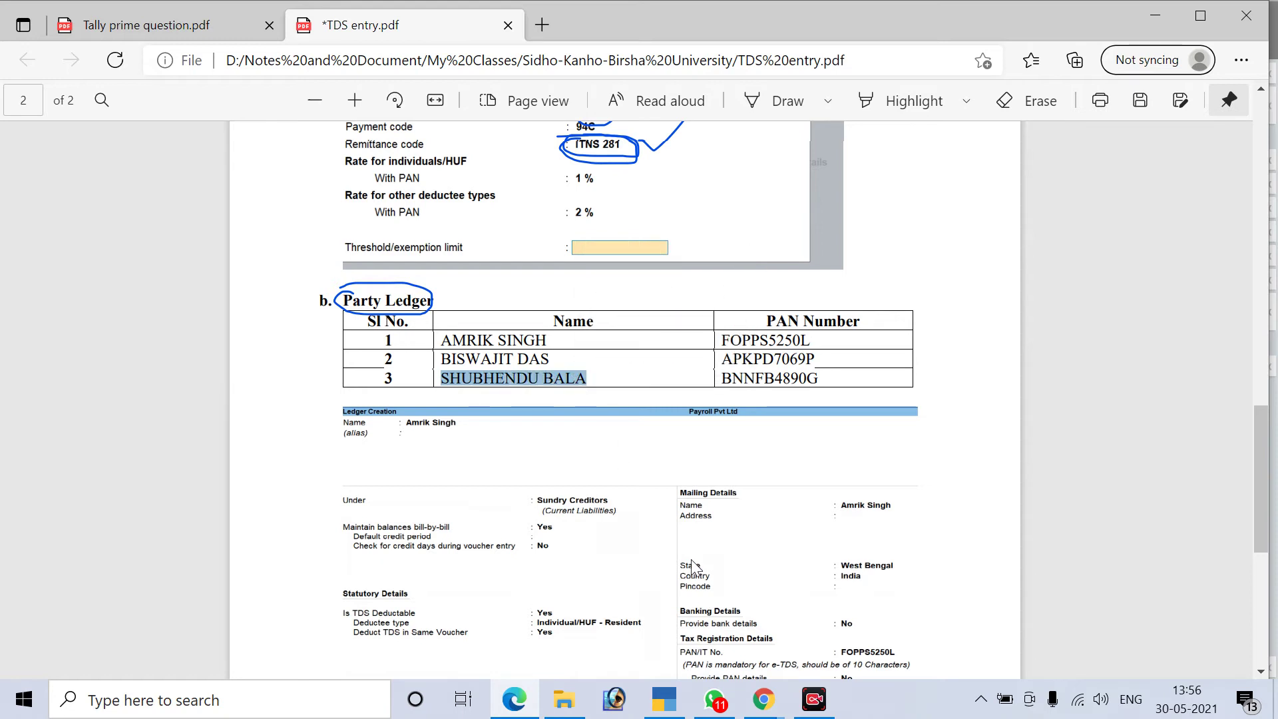
key("alt+Tab")
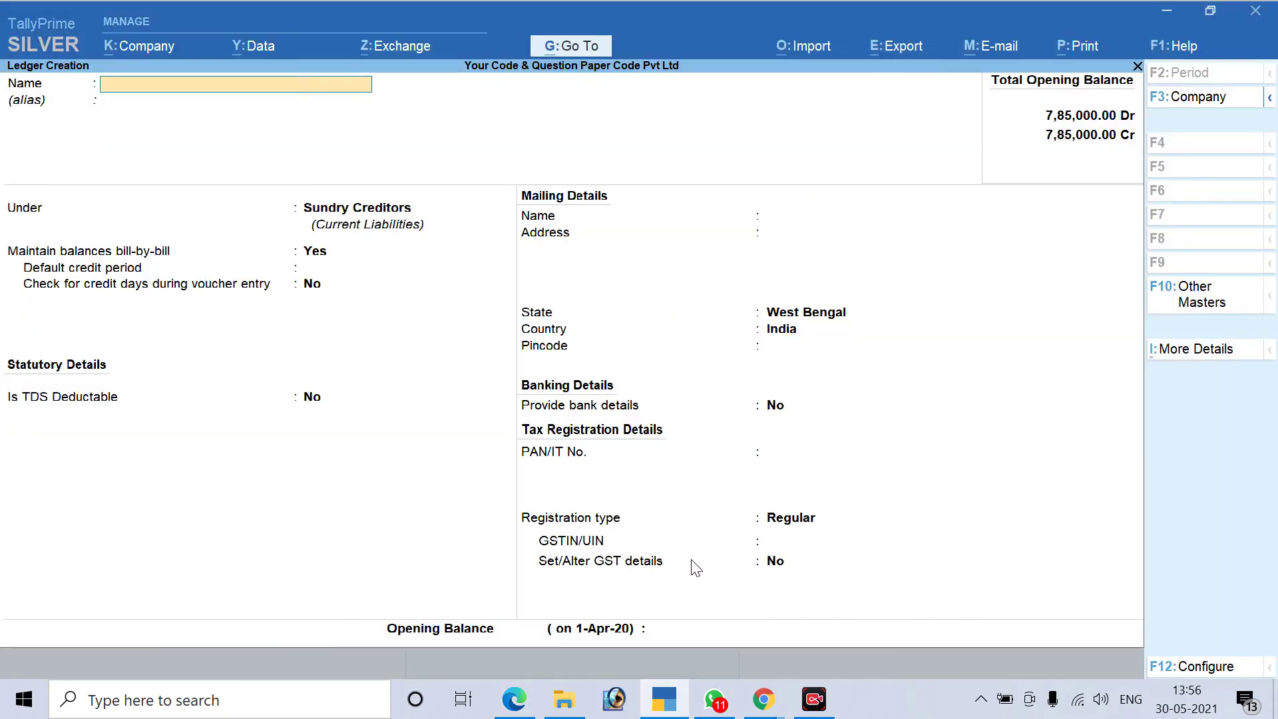
key("ctrl+alt+v")
key("Return")
key("Return")
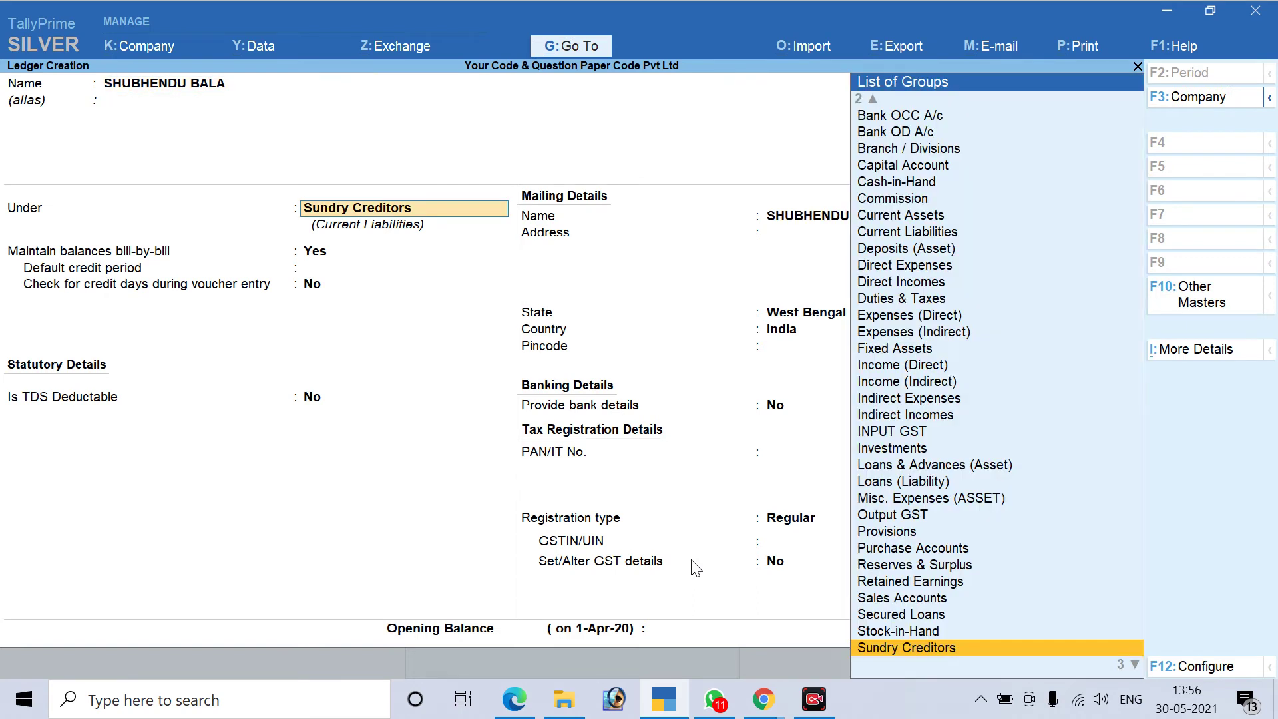
key("Return")
key("Return")
key("Return")
key("Return")
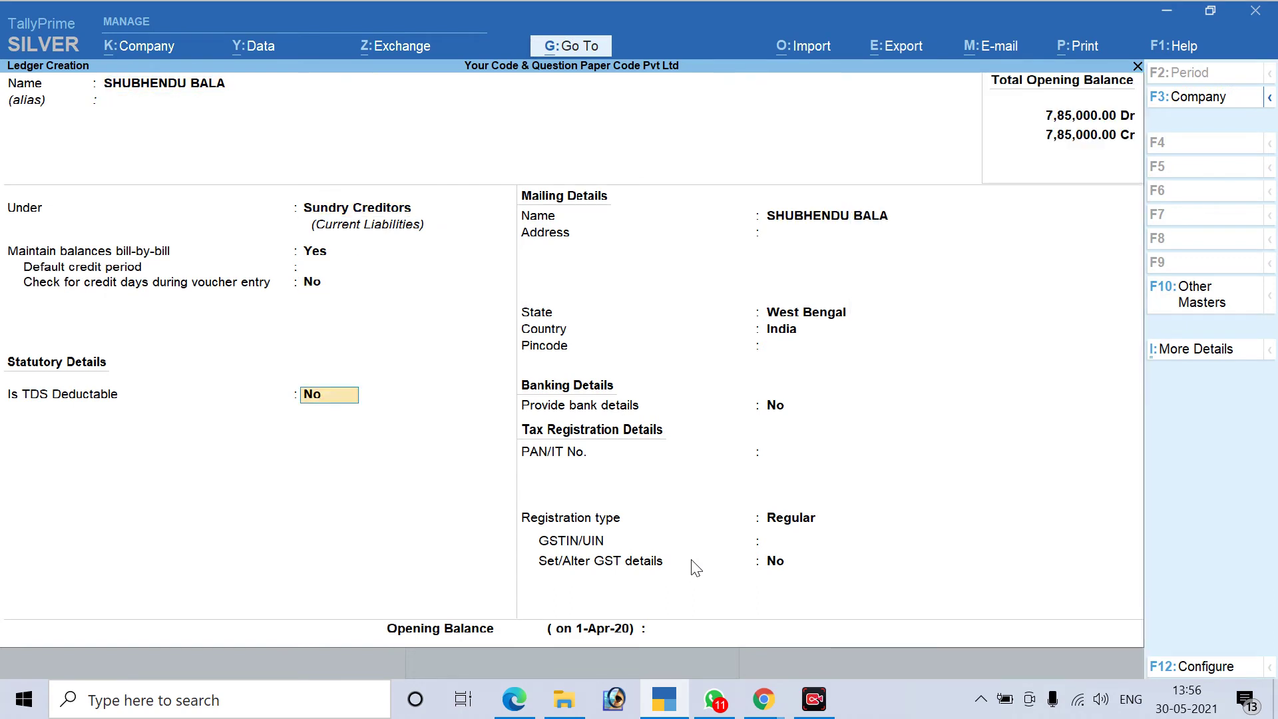
type("y")
key("Return")
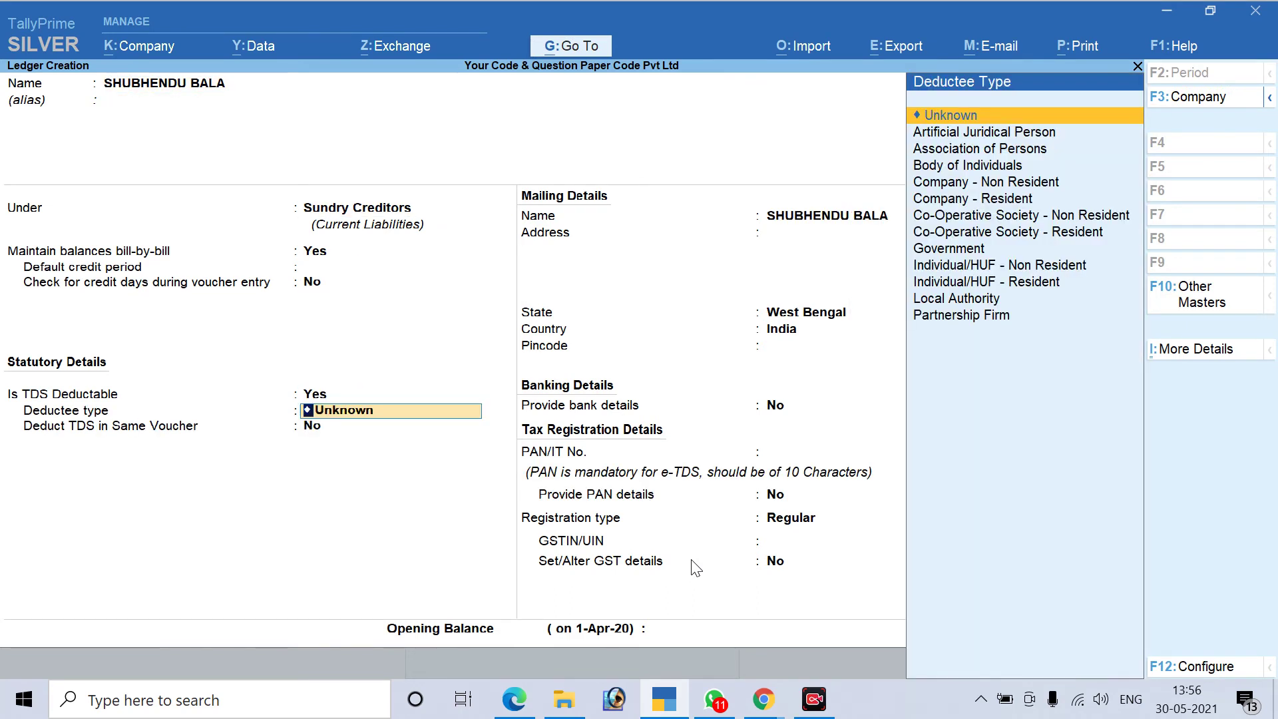
Copy the third party's PAN from the PDF and set deductee type to Partnership Firm
key("alt+Tab")
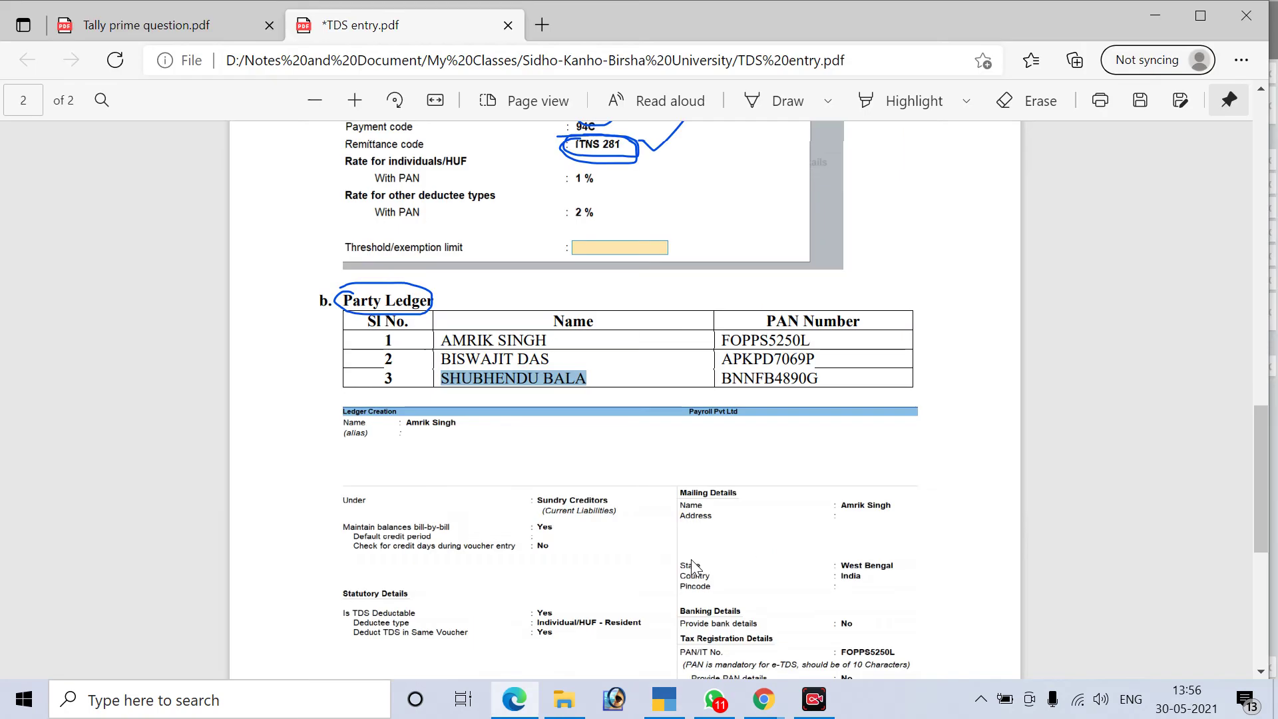
double_click(781, 377)
right_click(780, 377)
left_click(827, 251)
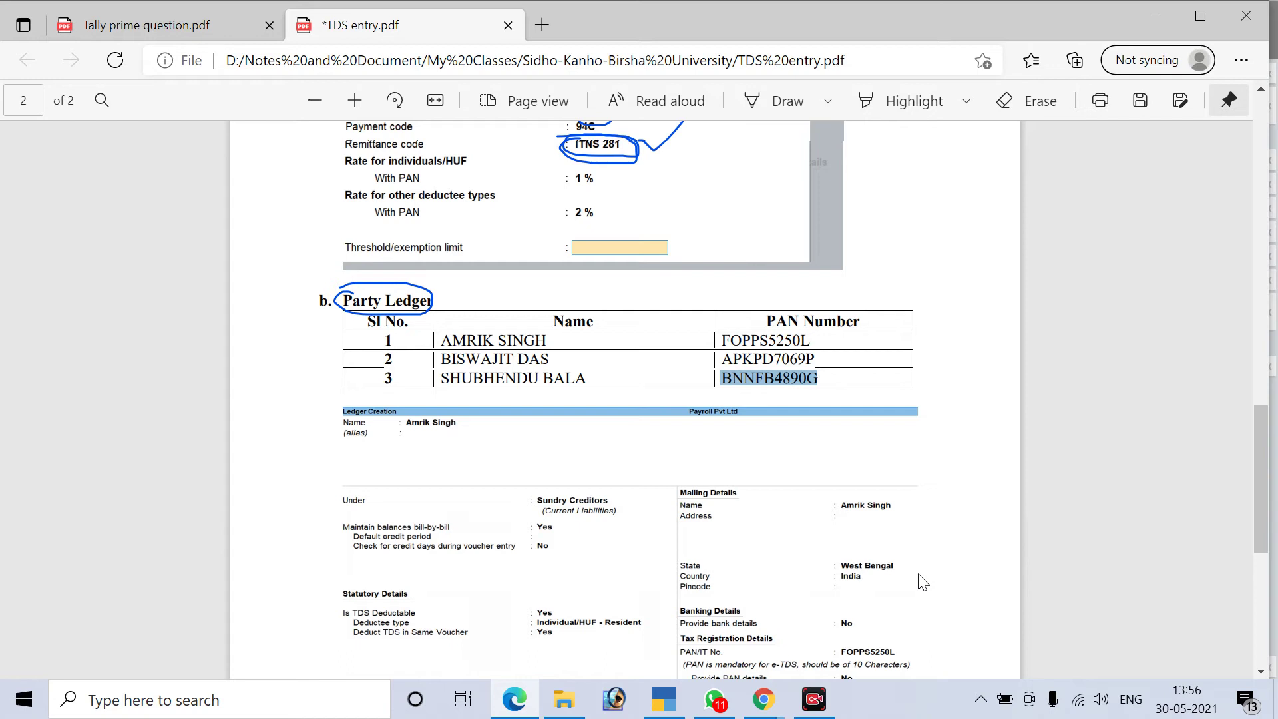
key("alt+Tab")
key("Down")
key("Down")
key("Down")
key("Down")
key("Down")
key("Down")
key("Down")
key("Down")
key("Down")
key("Down")
key("Down")
key("Down")
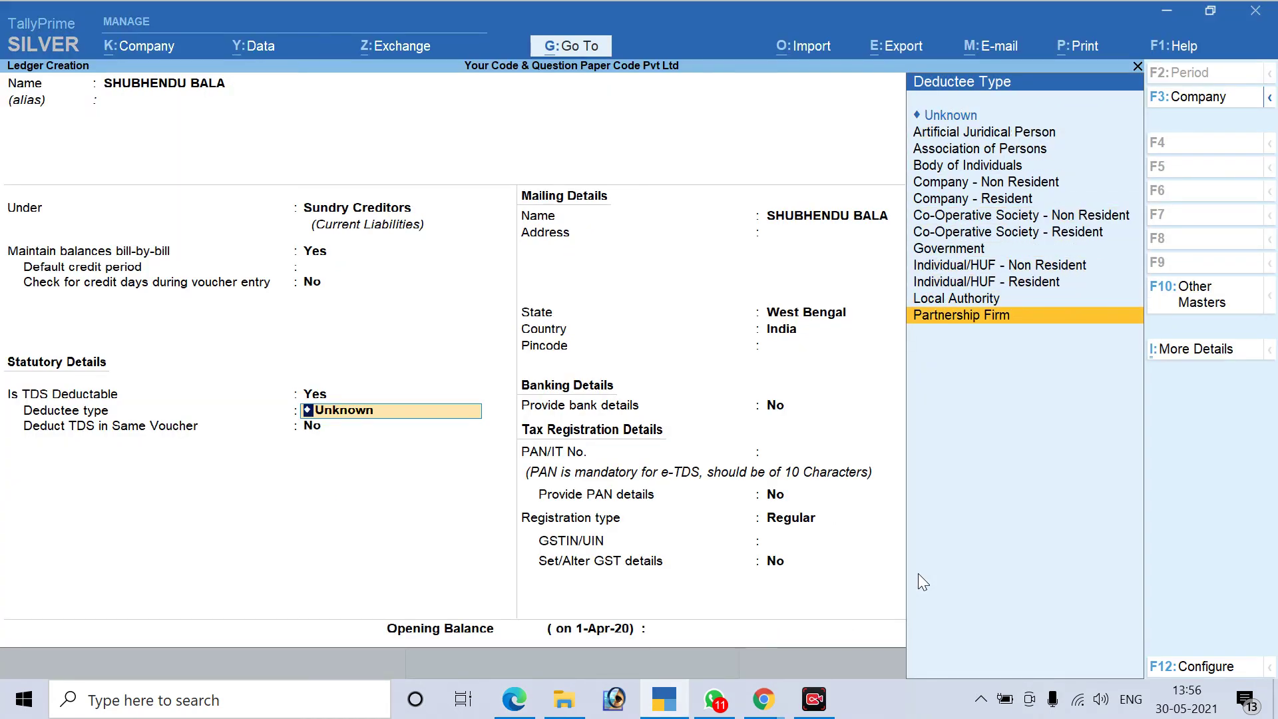
key("Return")
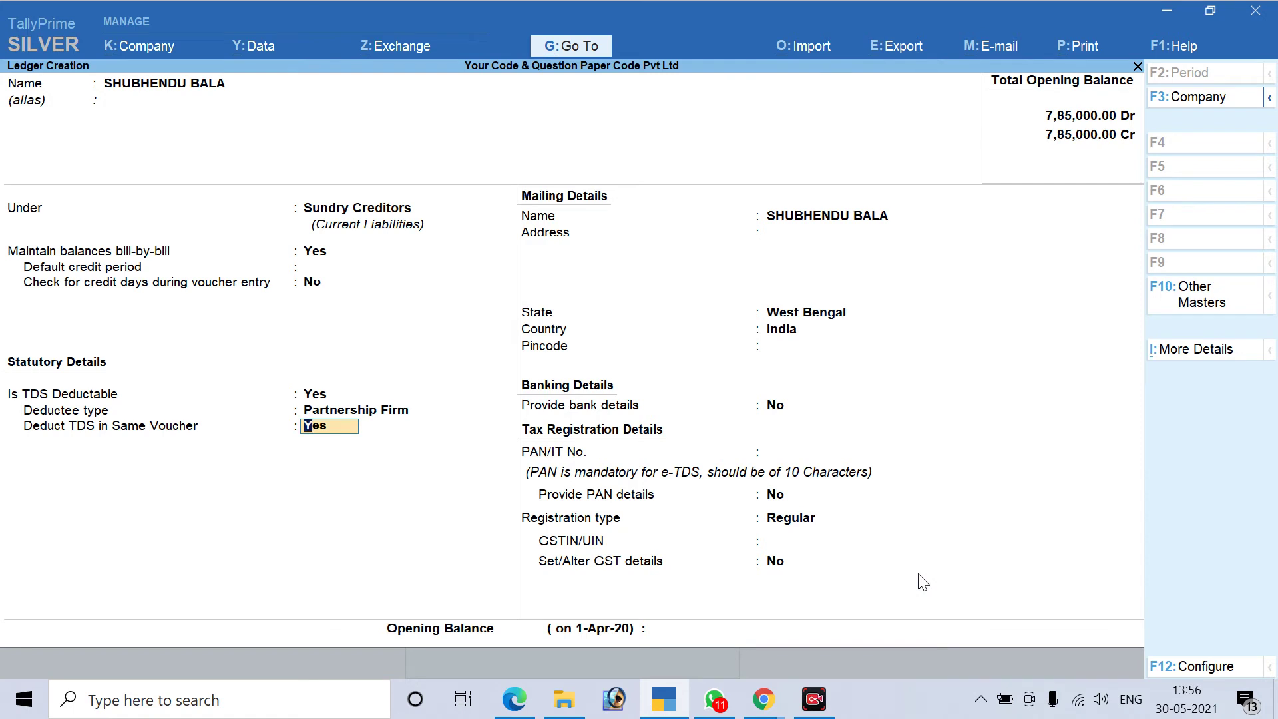
key("Return")
key("Return")
key("Return")
key("Return")
key("Return")
Paste the PAN, keep Regular registration with blank GSTIN, and save the ledger
key("Return")
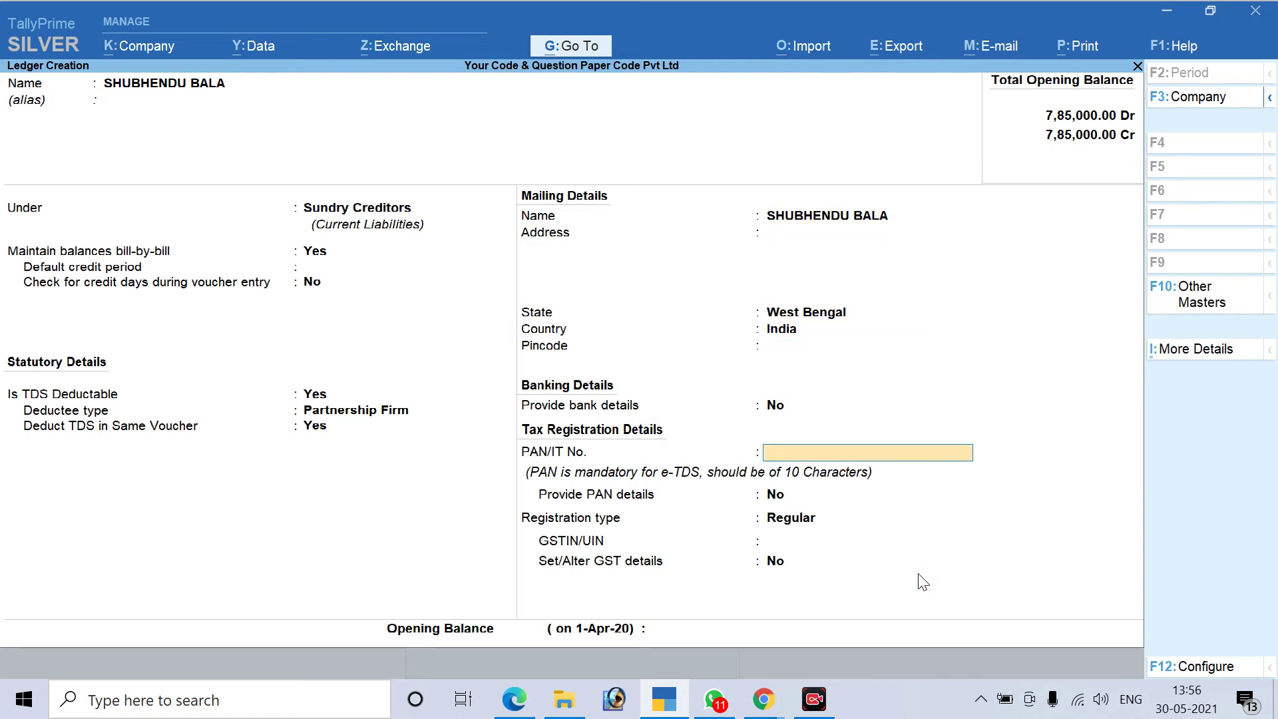
key("ctrl+v")
key("Return")
key("Return")
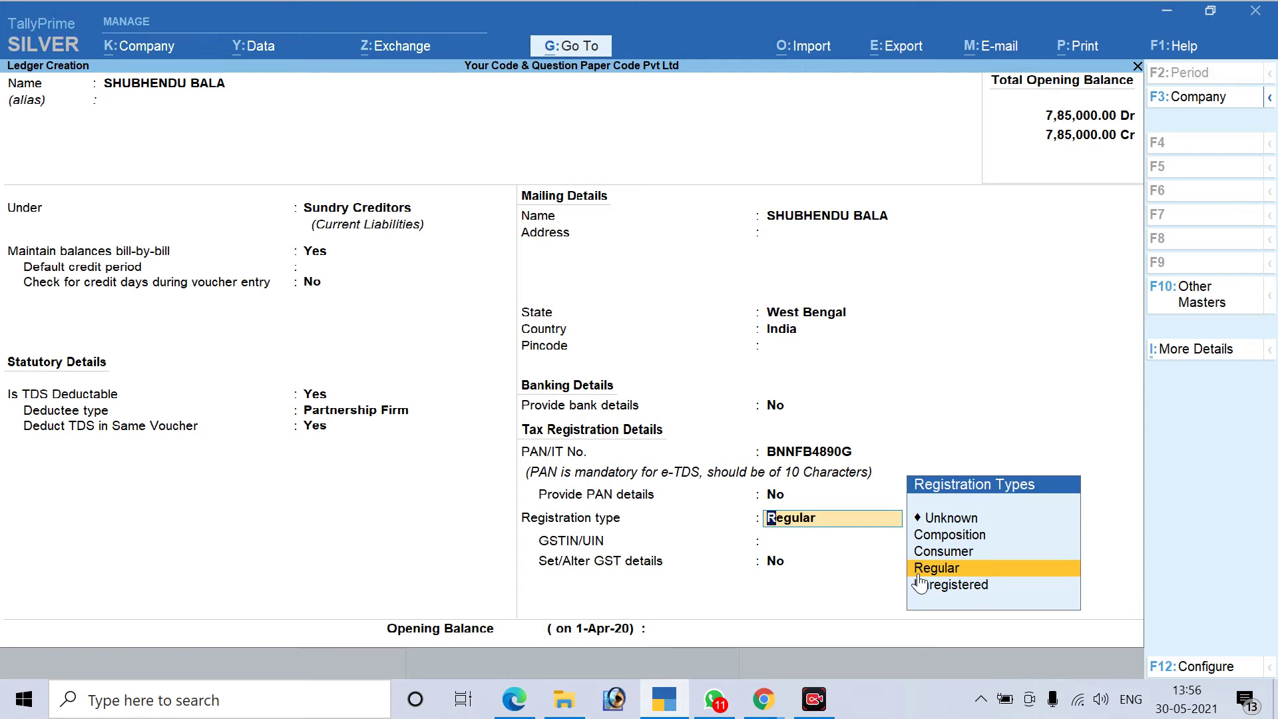
left_click(919, 575)
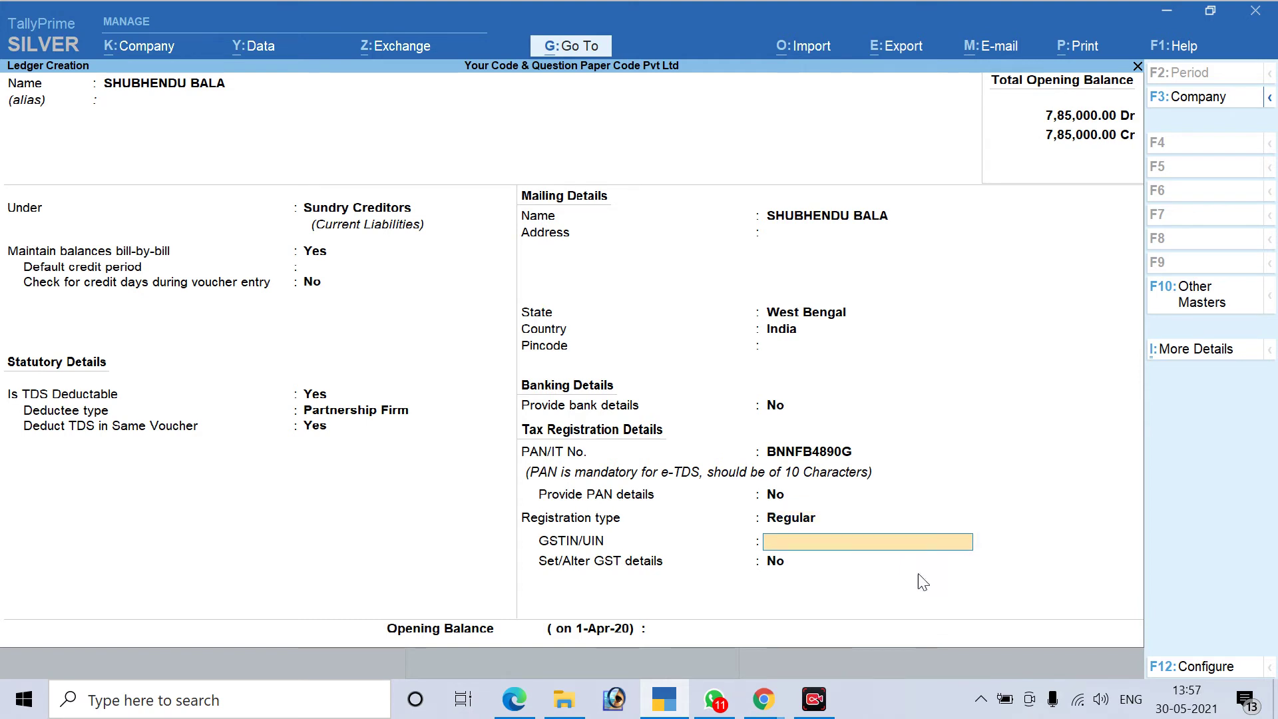
key("Return")
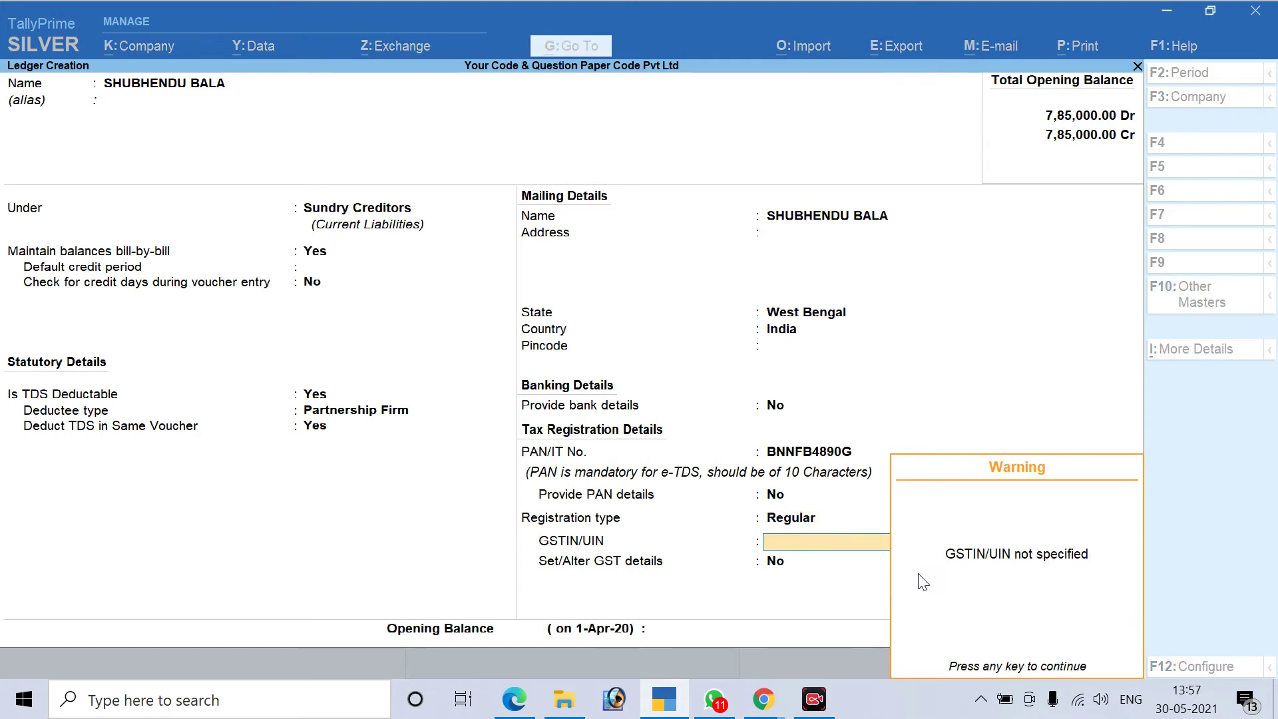
key("Return")
key("Return")
key("Return")
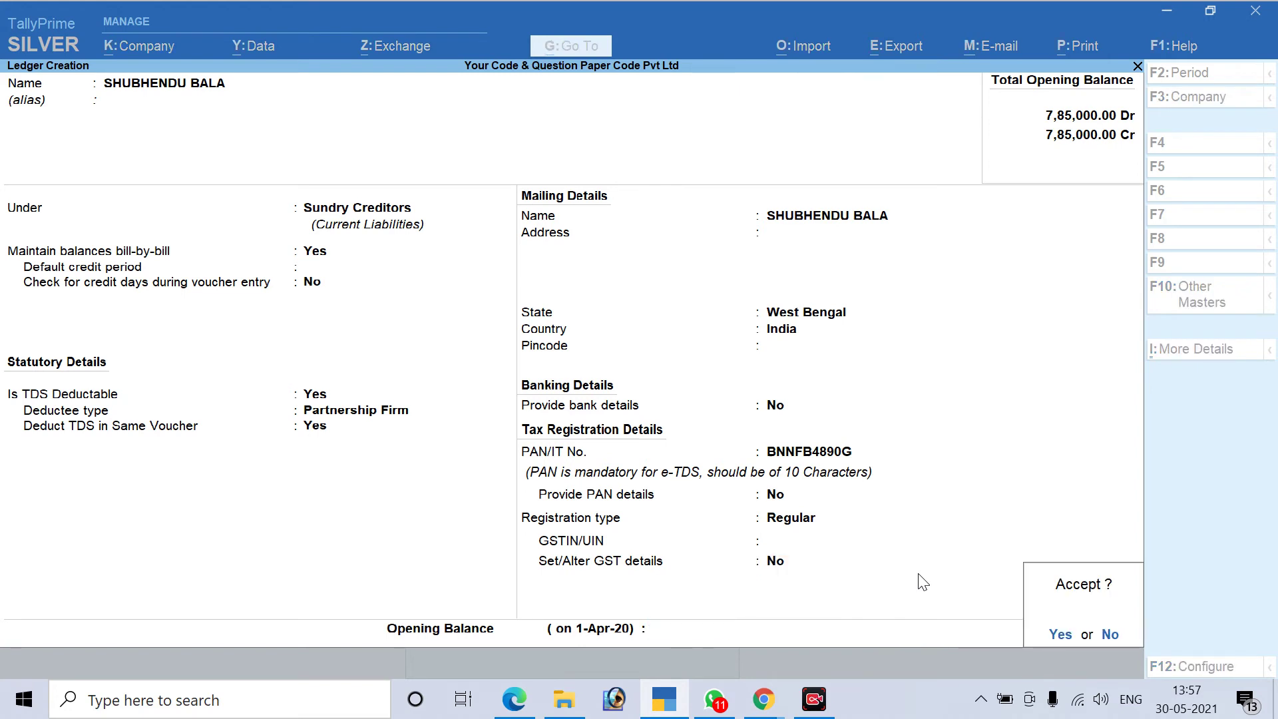
key("Return")
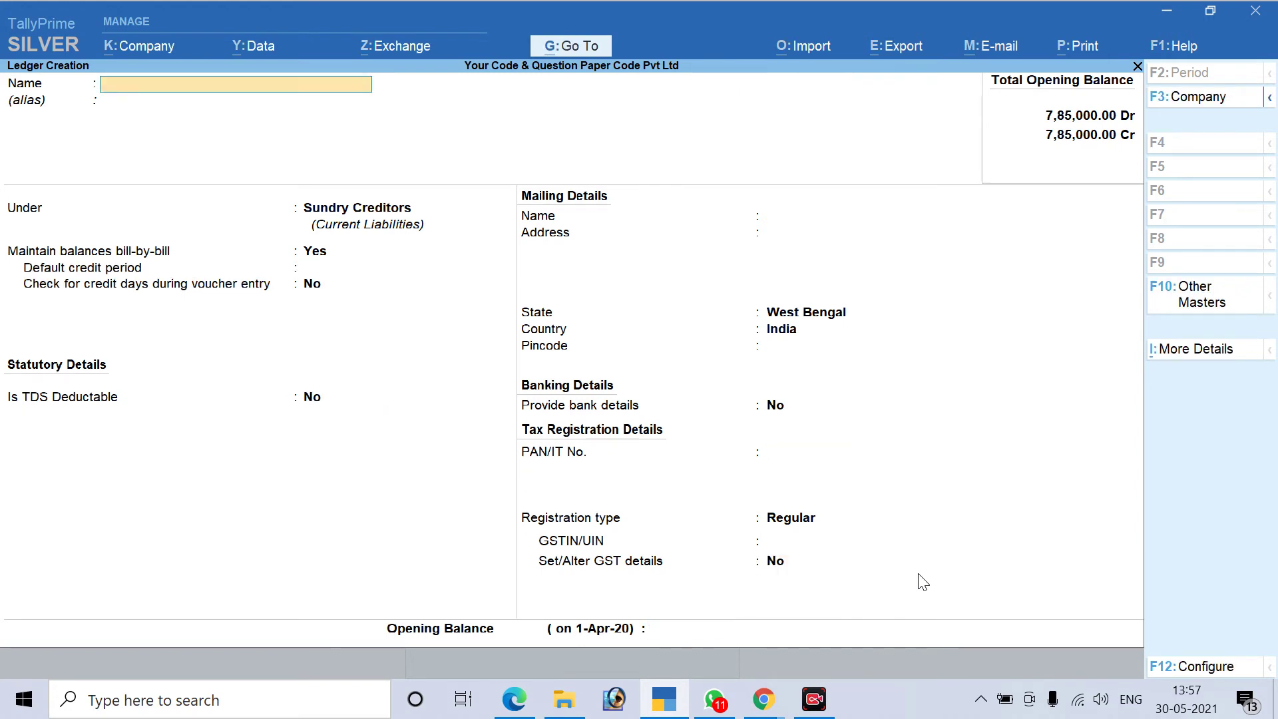
Ink a tick beside the party PAN details in the PDF and scroll to the Labour charges notes
key("alt+Tab")
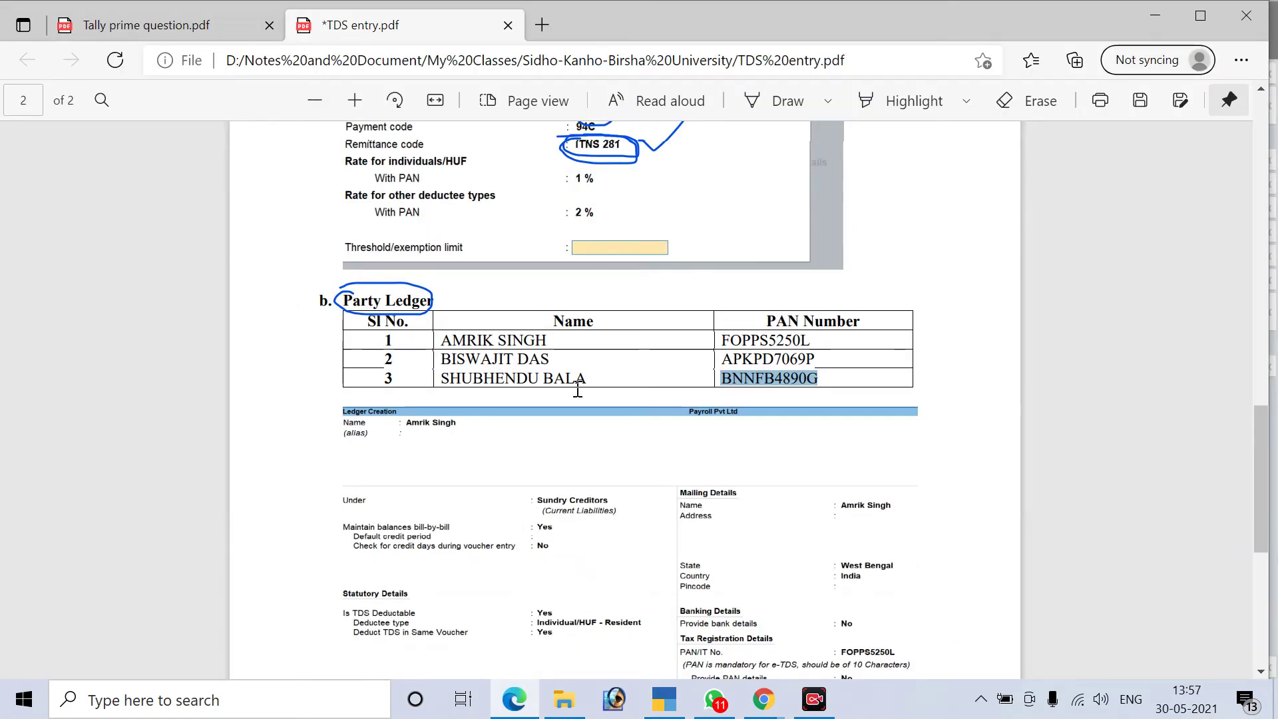
scroll(578, 389, "up", 3)
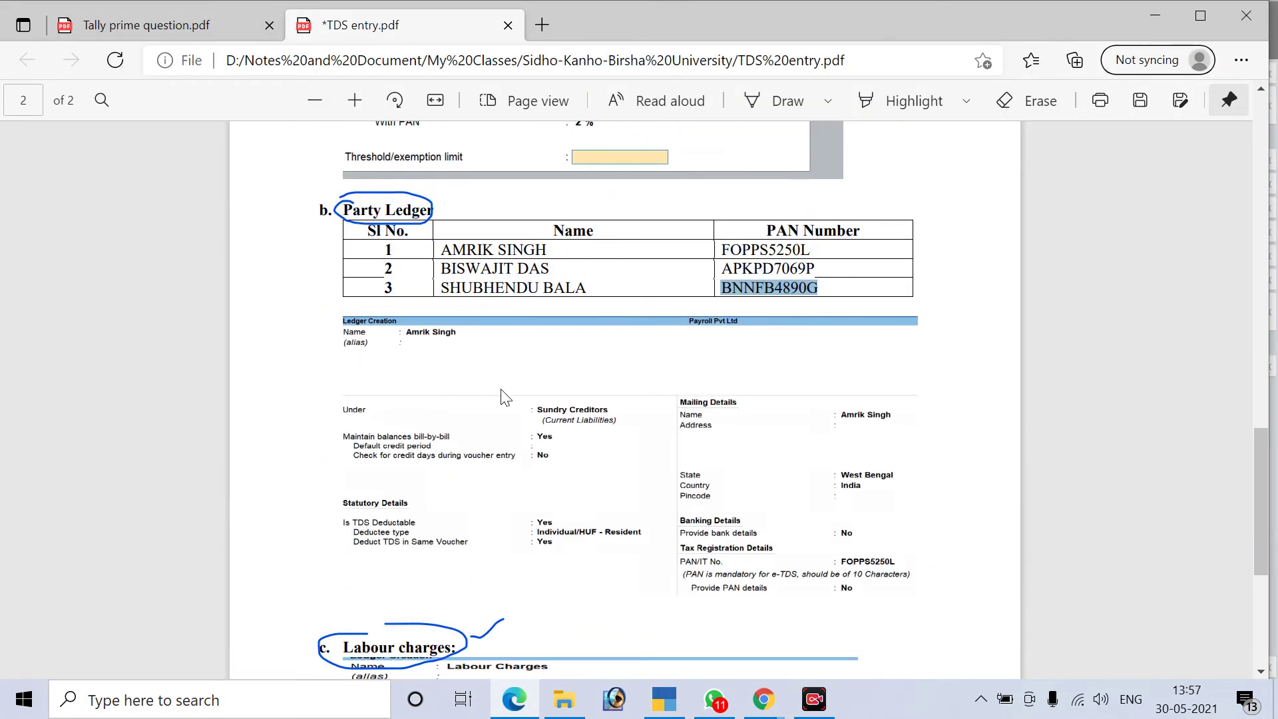
scroll(502, 397, "down", 2)
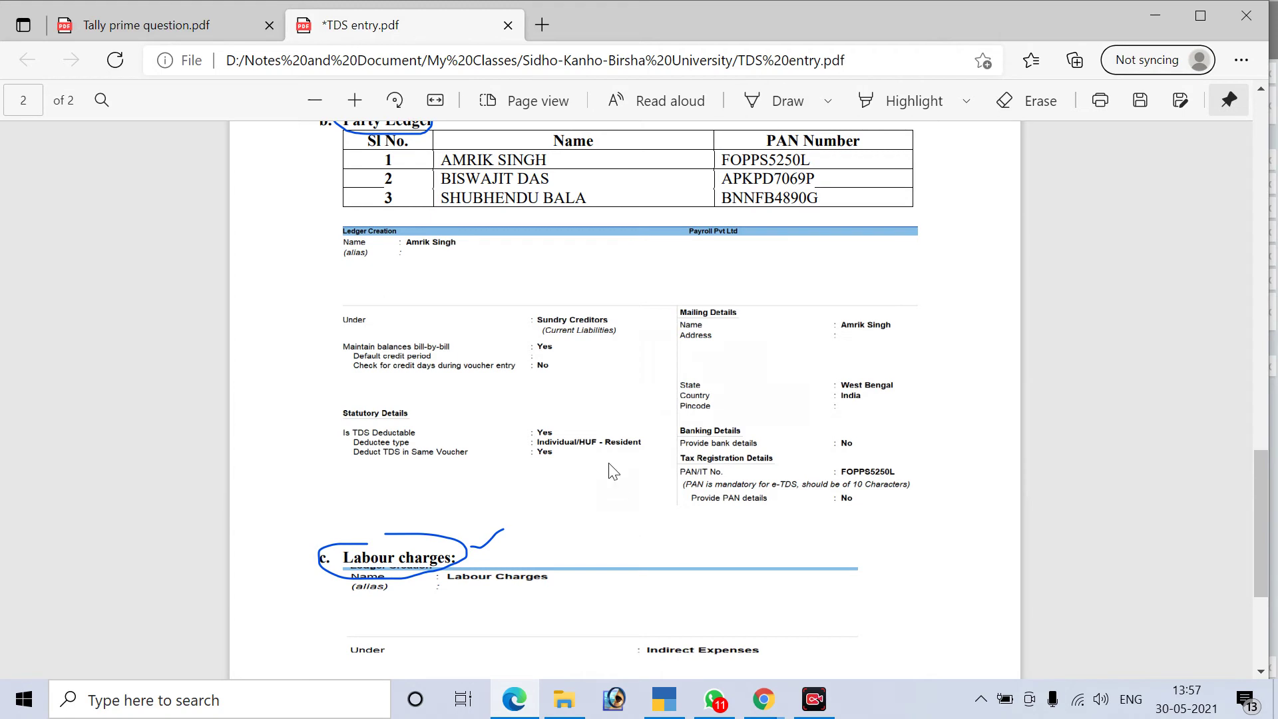
left_click(752, 108)
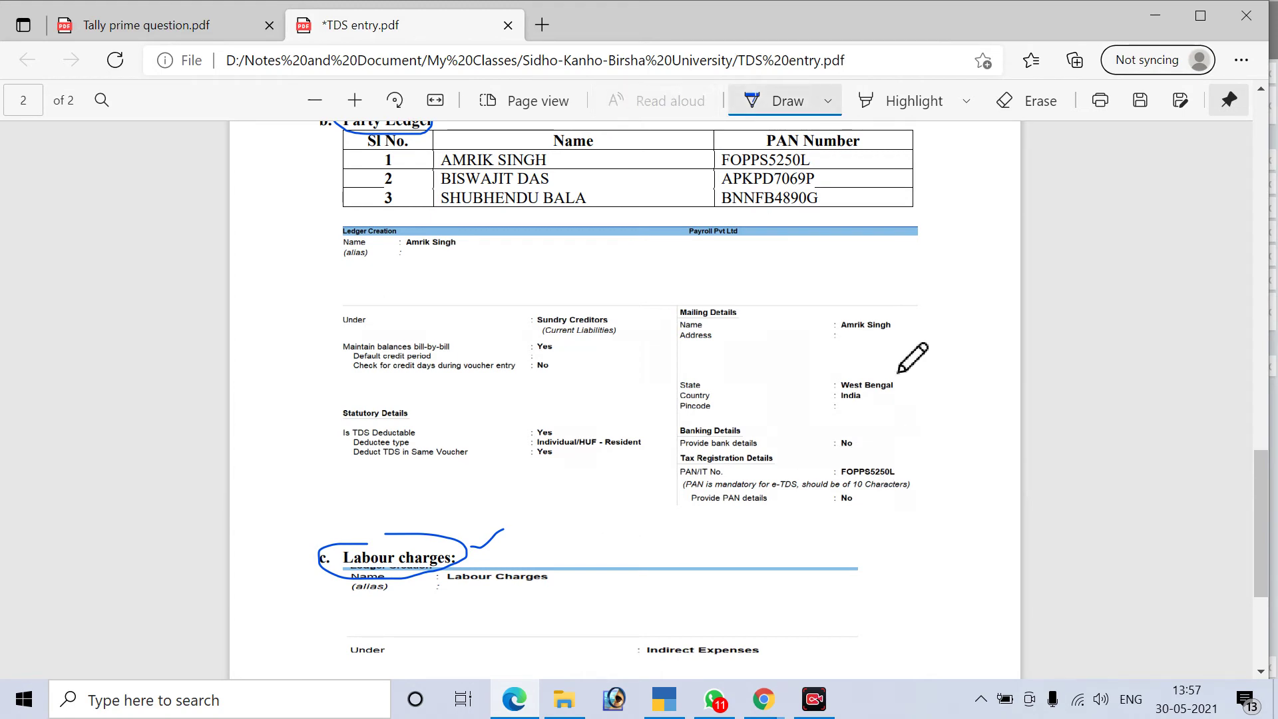
left_click_drag(672, 496, 889, 371)
scroll(891, 510, "down", 3)
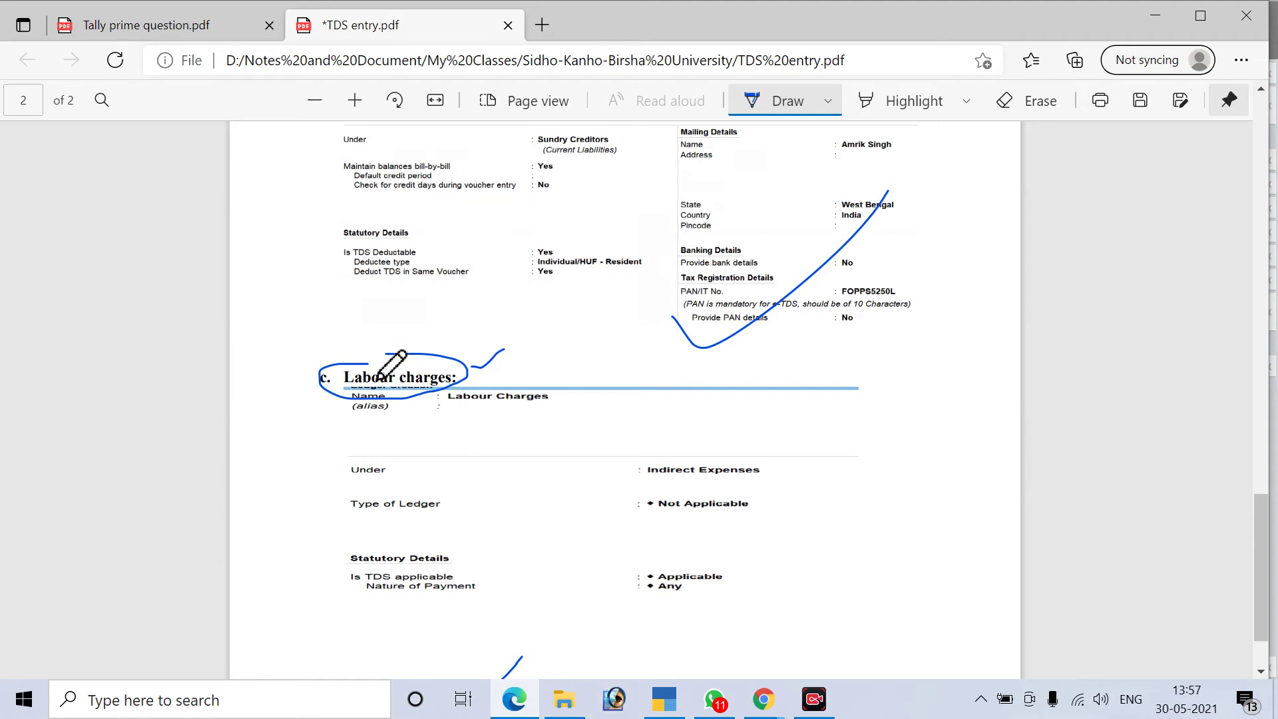
left_click(665, 699)
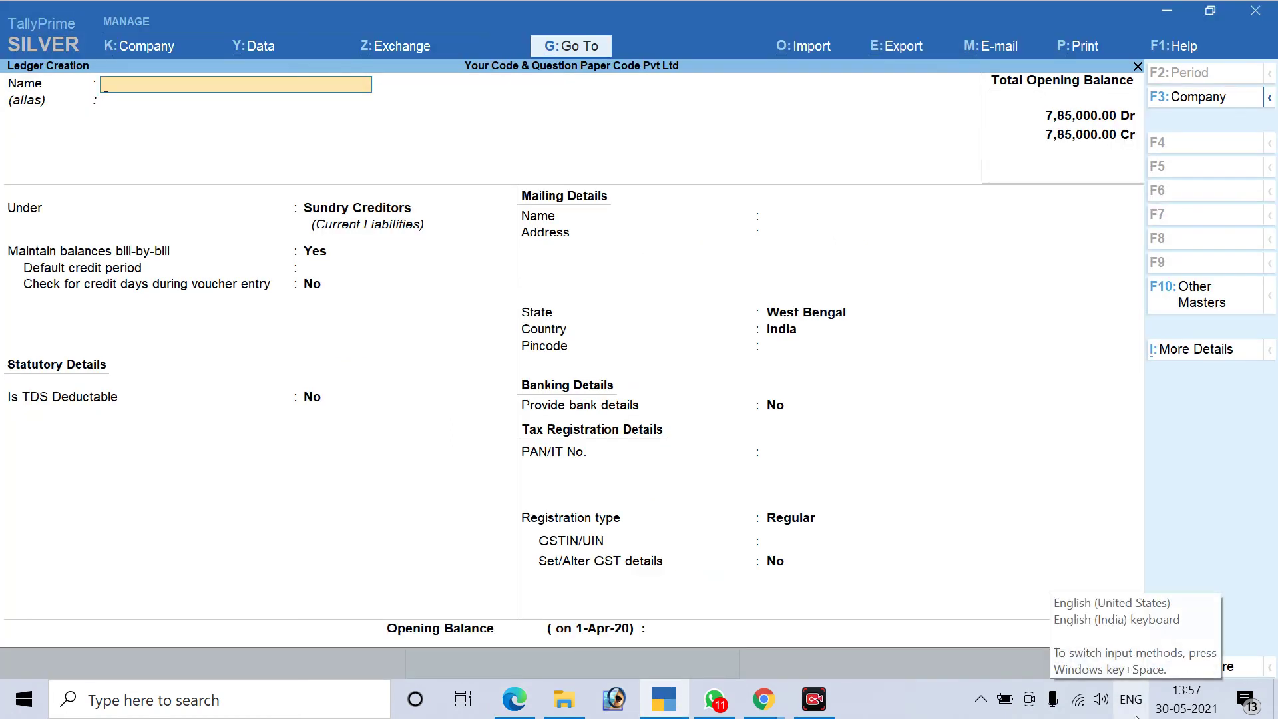
Name a new ledger 'Labour Charges' and place it under Indirect Expenses
type("Labour Charges")
key("Return")
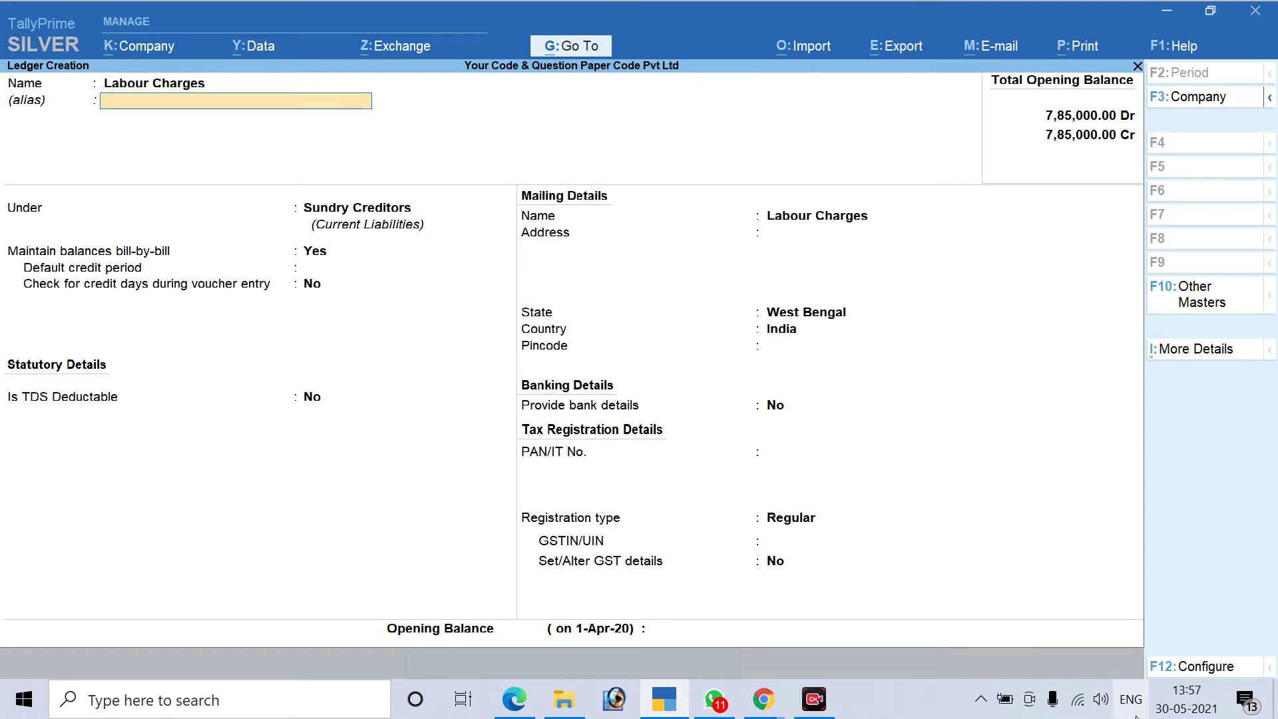
key("Return")
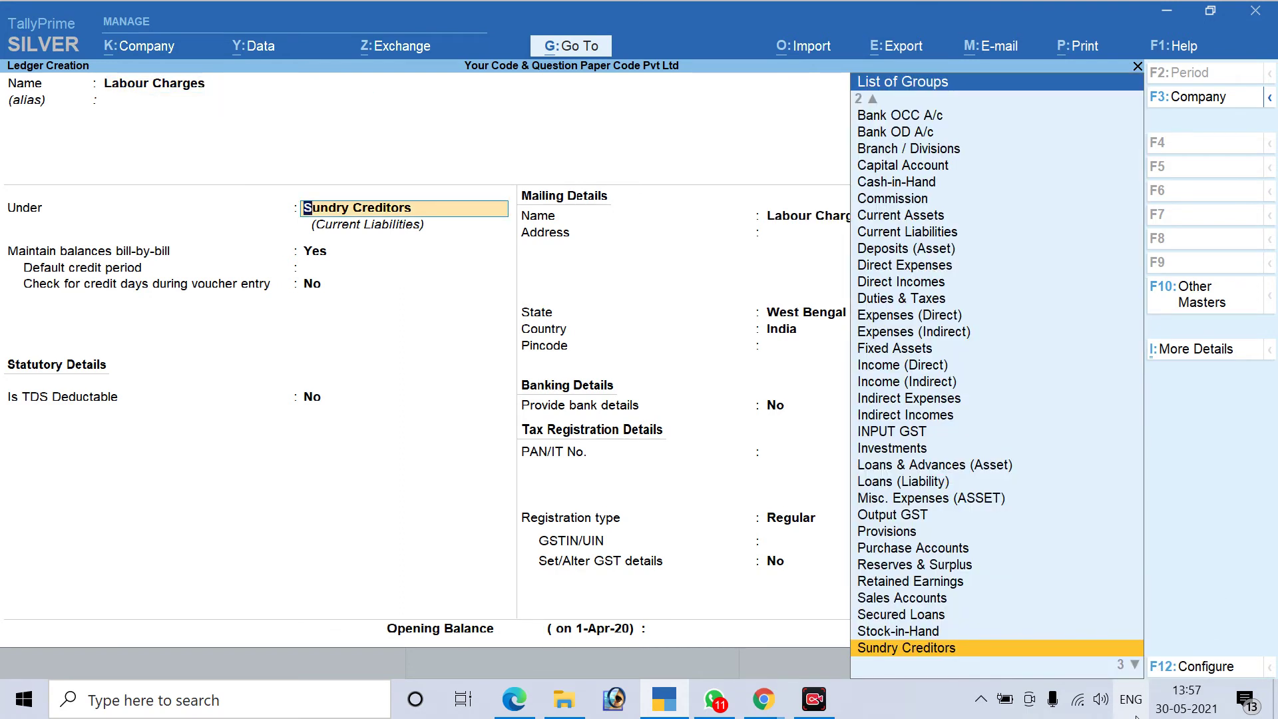
type("In")
key("Down")
key("Down")
key("Down")
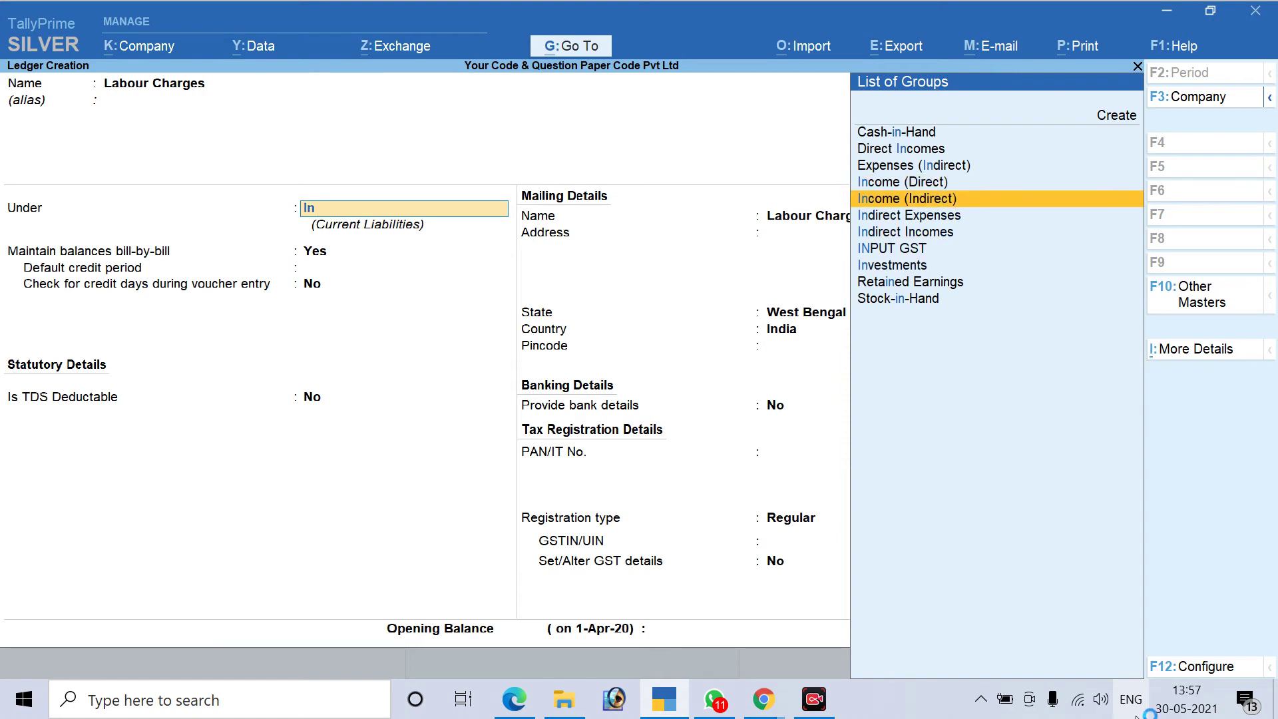
key("Return")
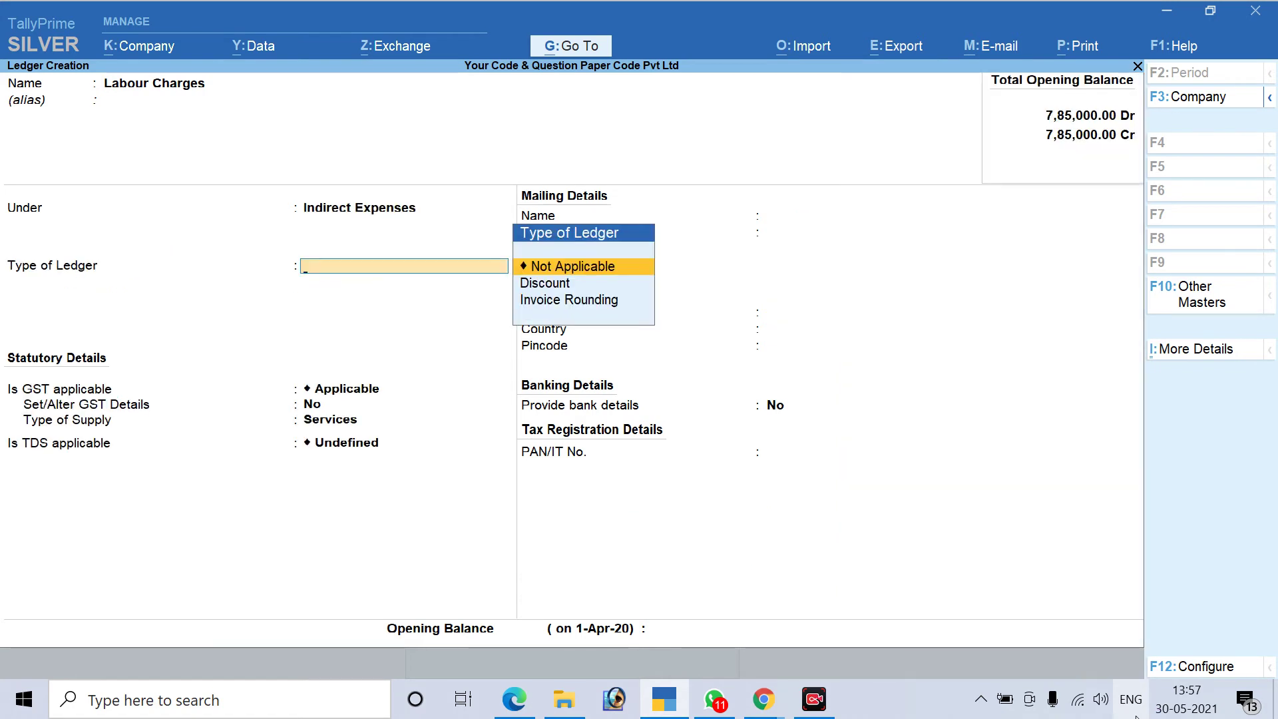
key("Return")
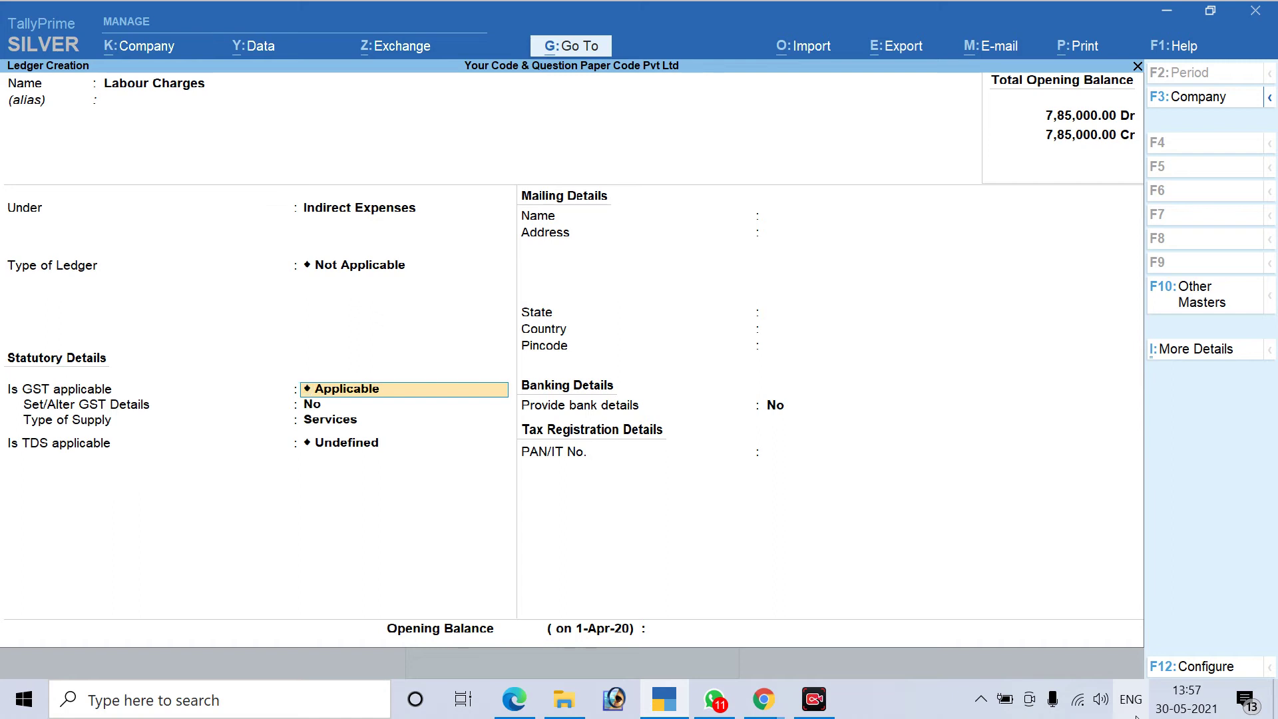
Set GST applicability to Not Applicable and make TDS Applicable
key("BackSpace")
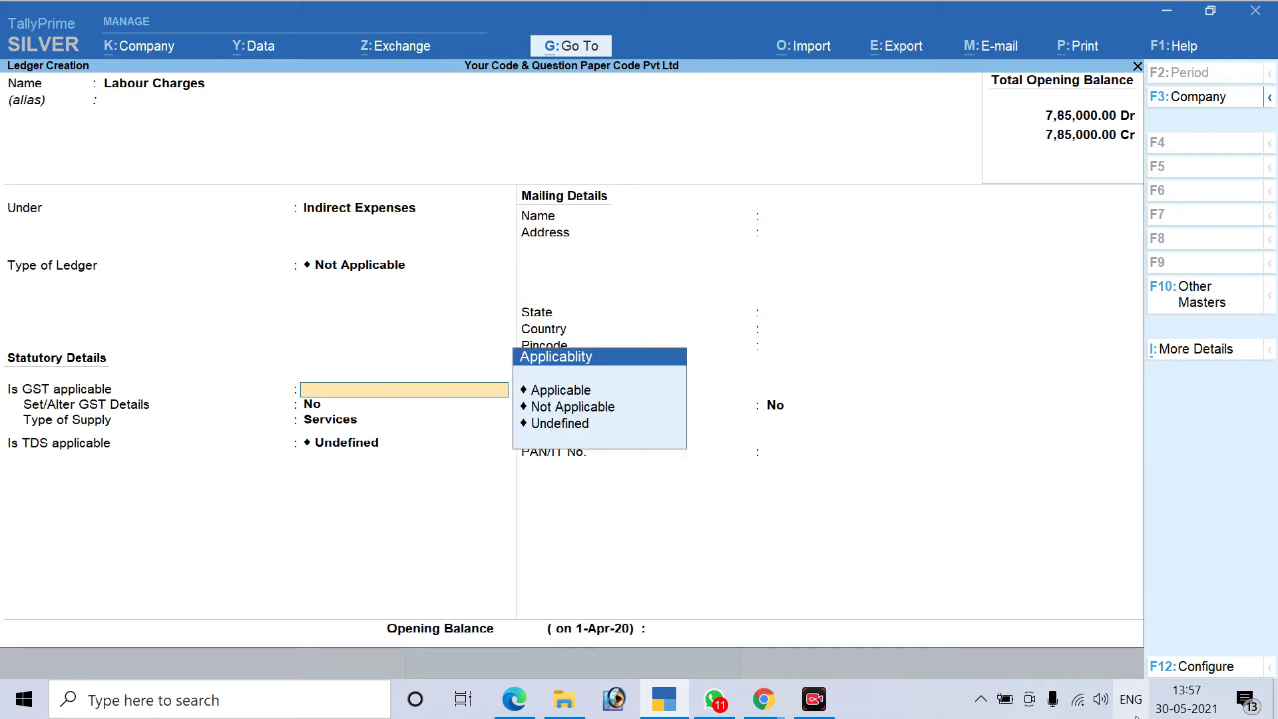
key("Down")
key("Down")
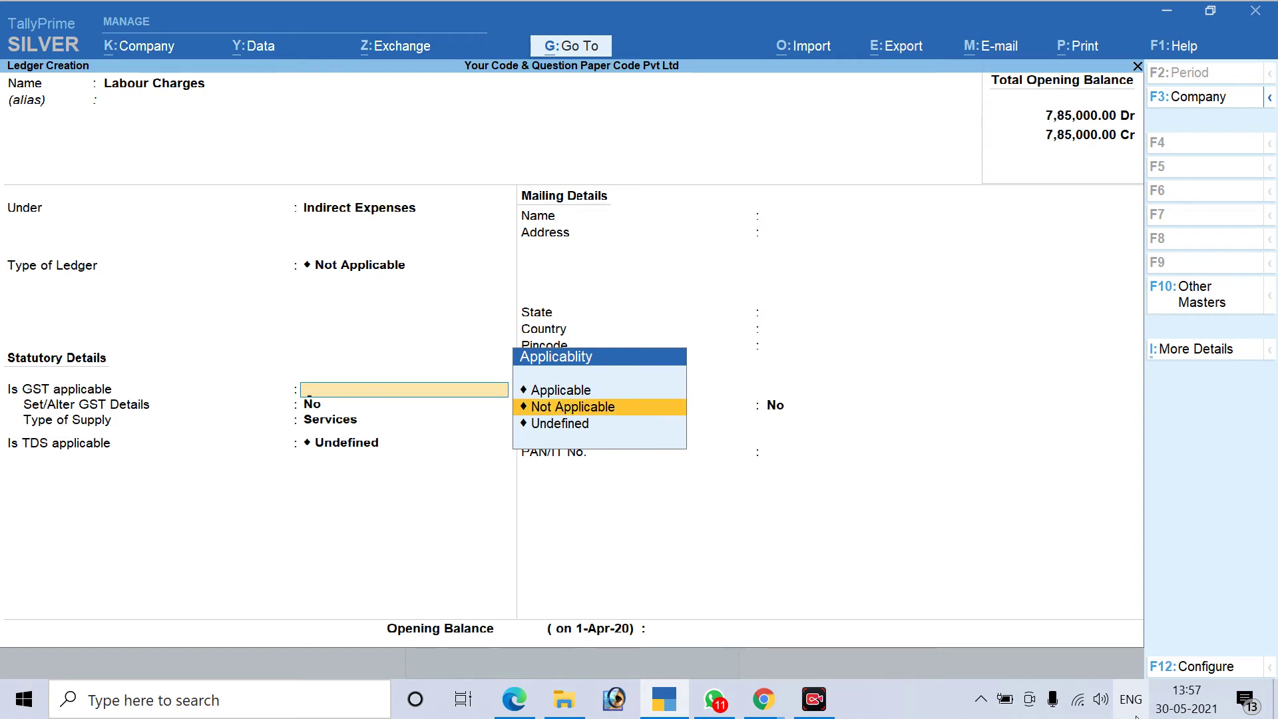
key("Return")
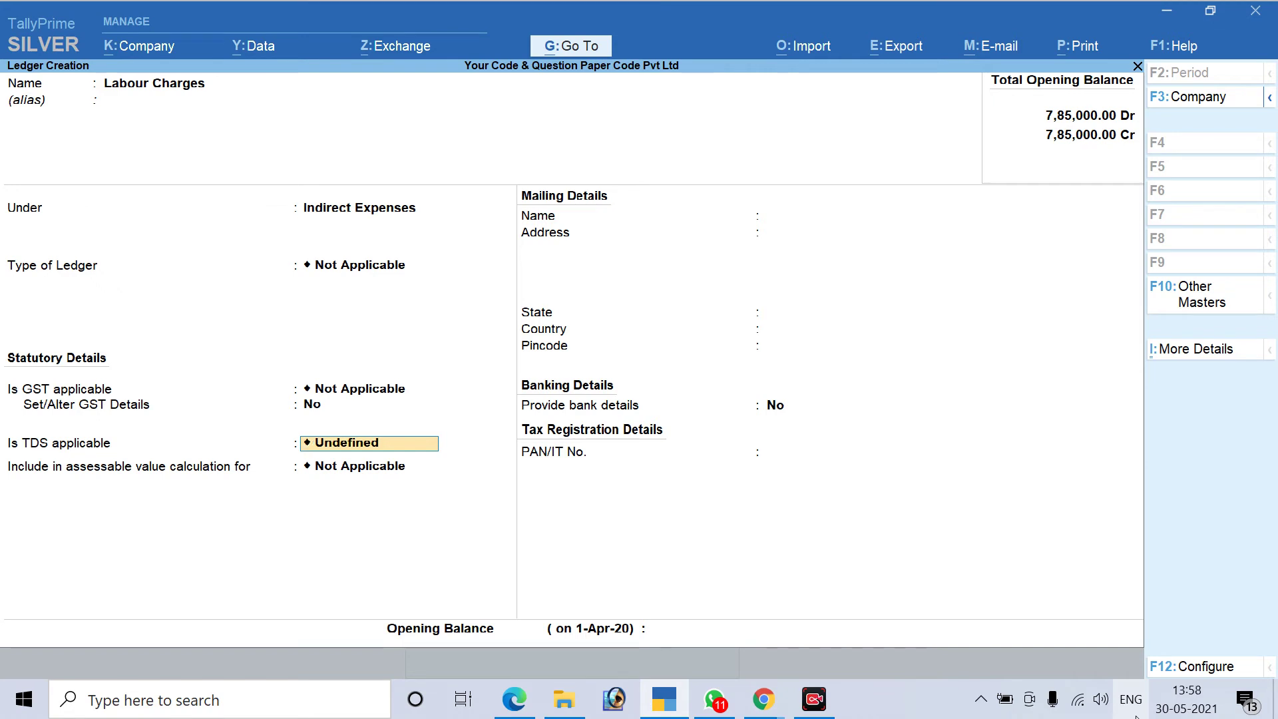
key("space")
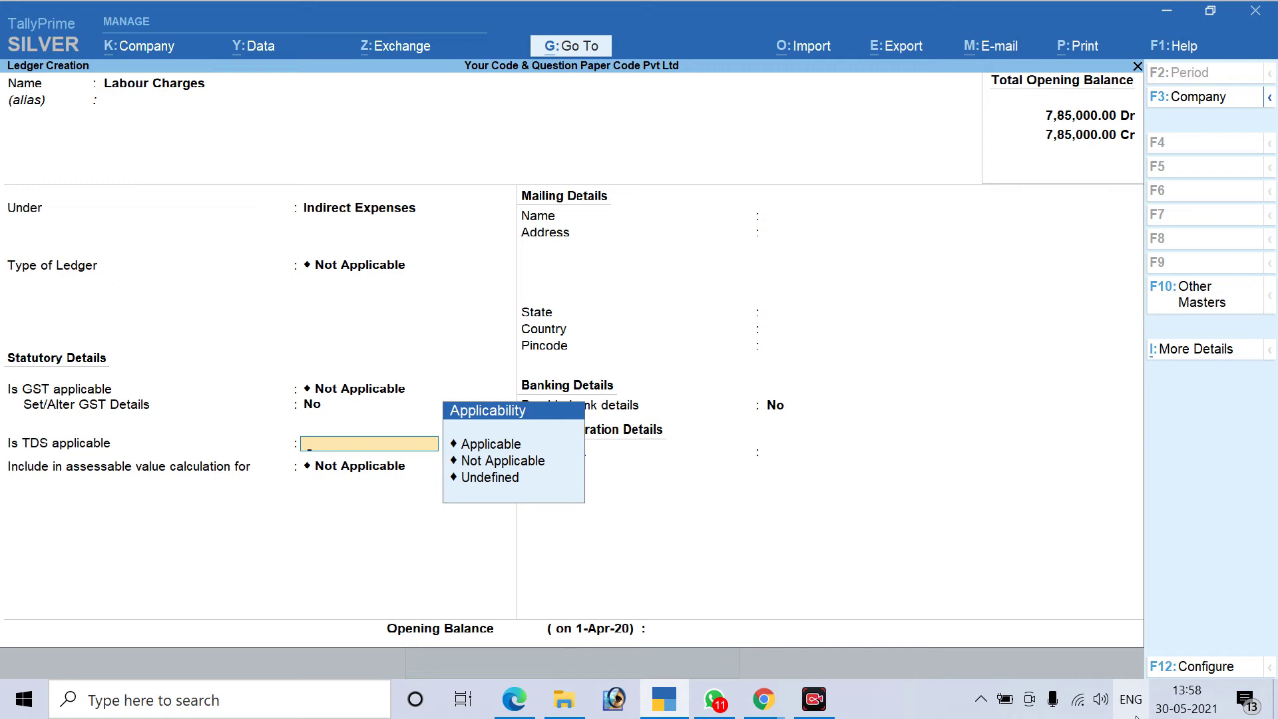
key("Down")
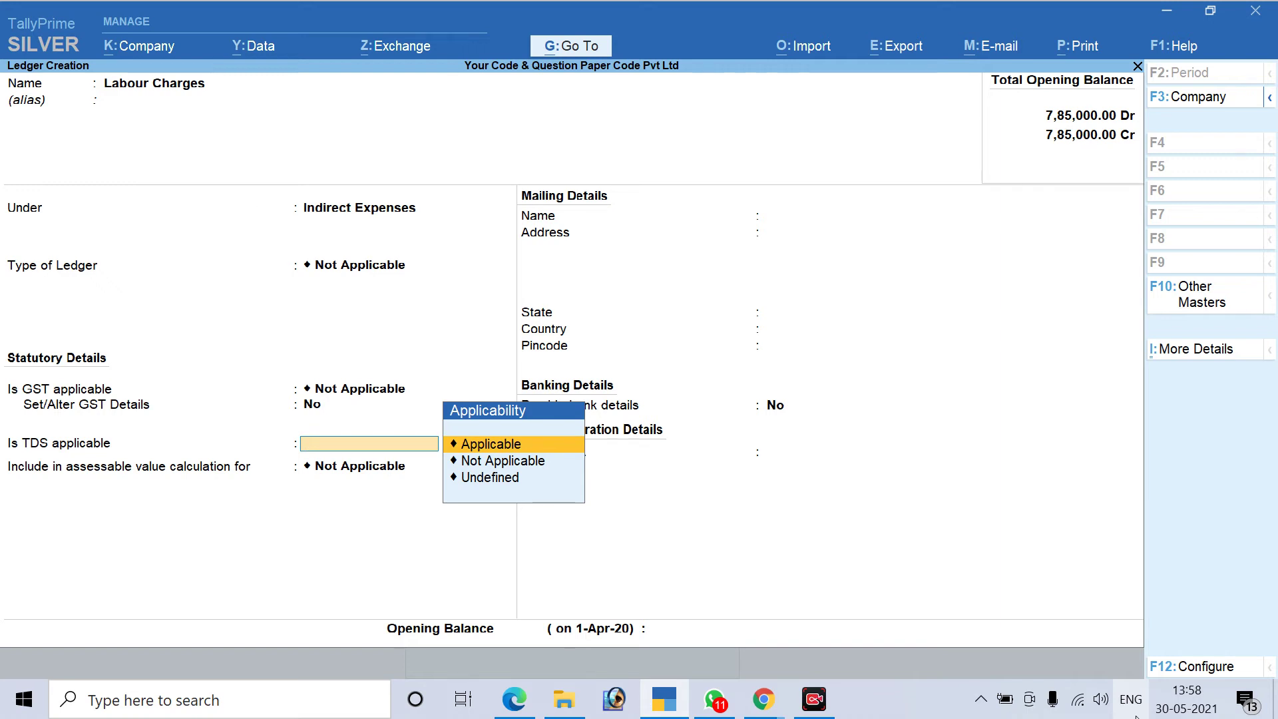
key("Return")
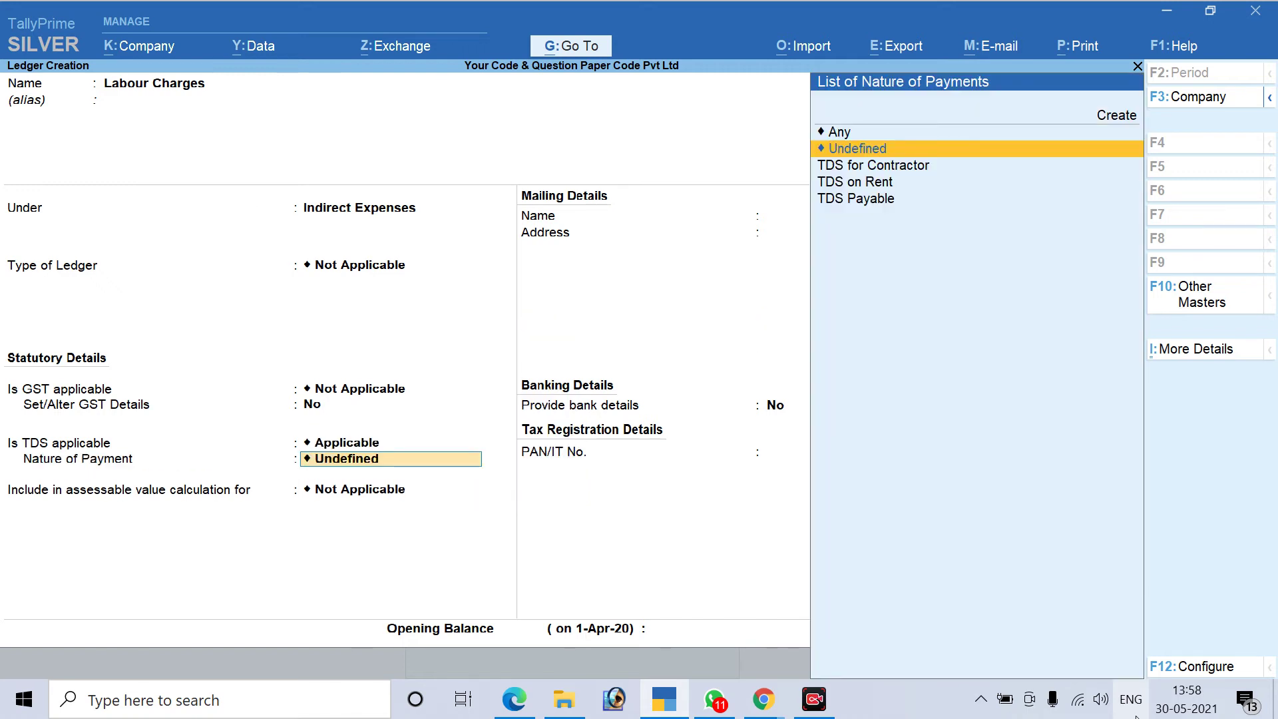
Choose Any as the nature of payment and save the Labour Charges ledger
key("Down")
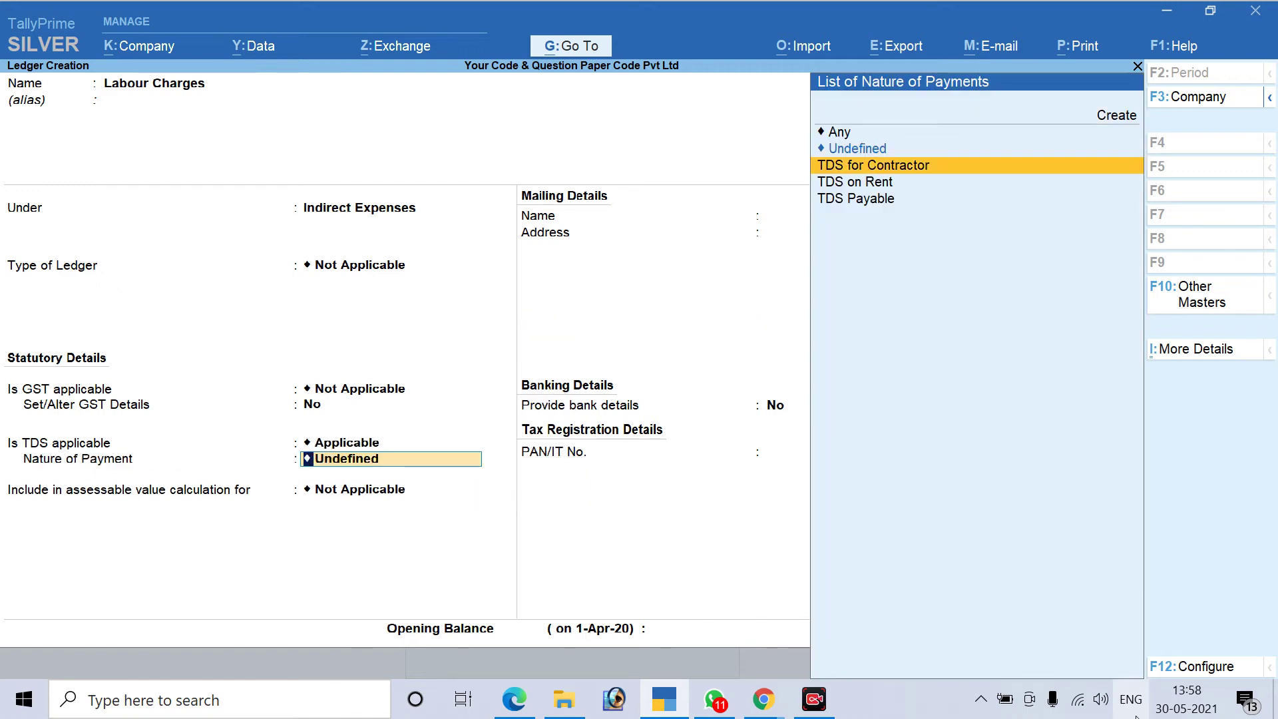
key("Down")
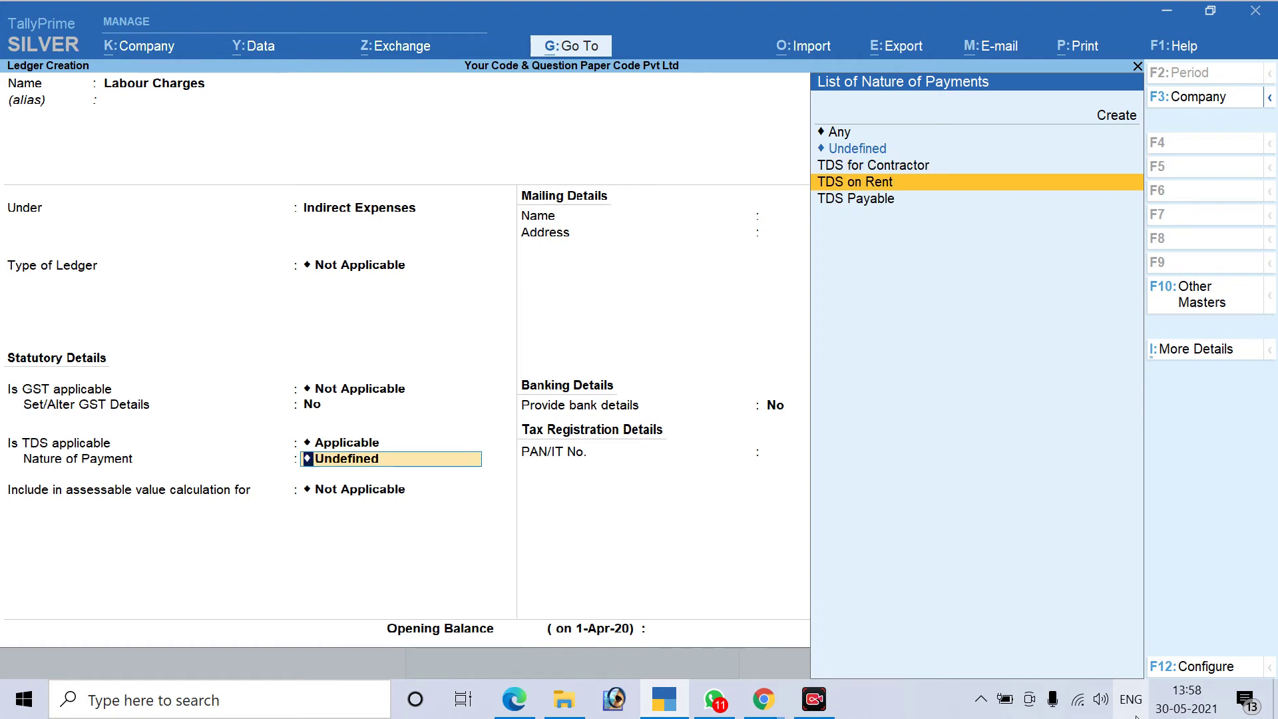
key("Down")
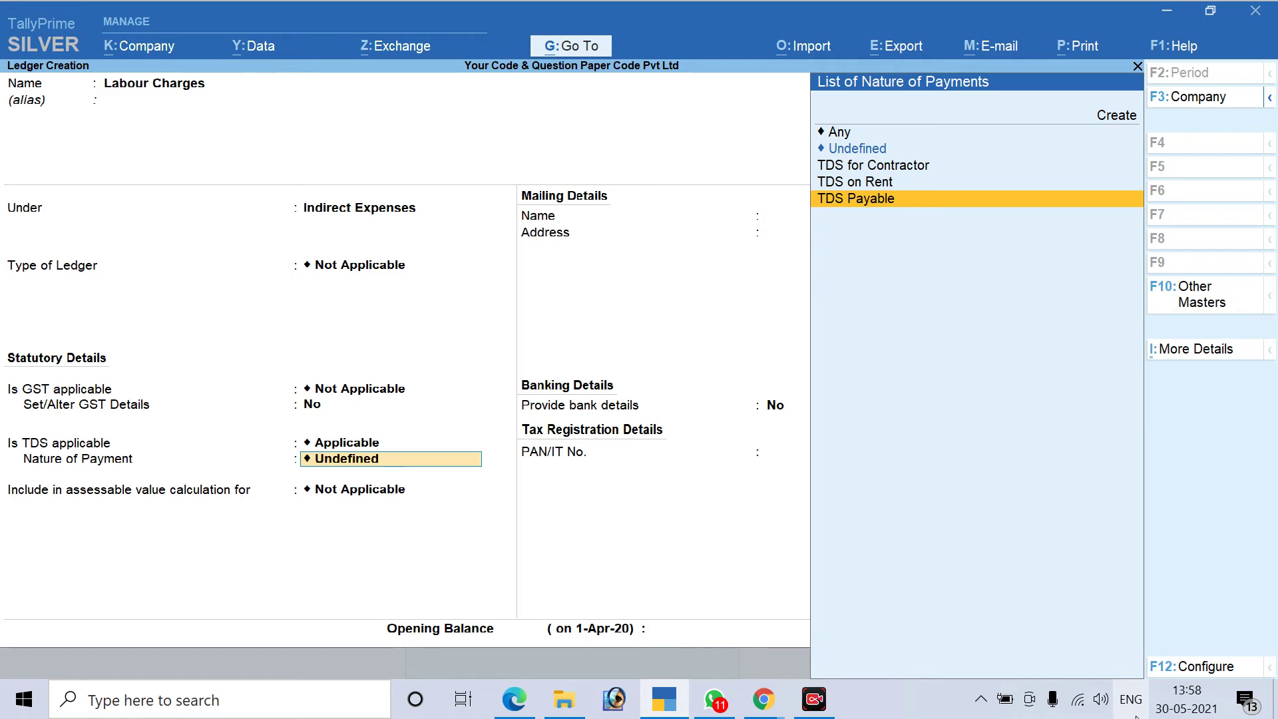
key("Up")
key("Up")
key("Up")
key("Up")
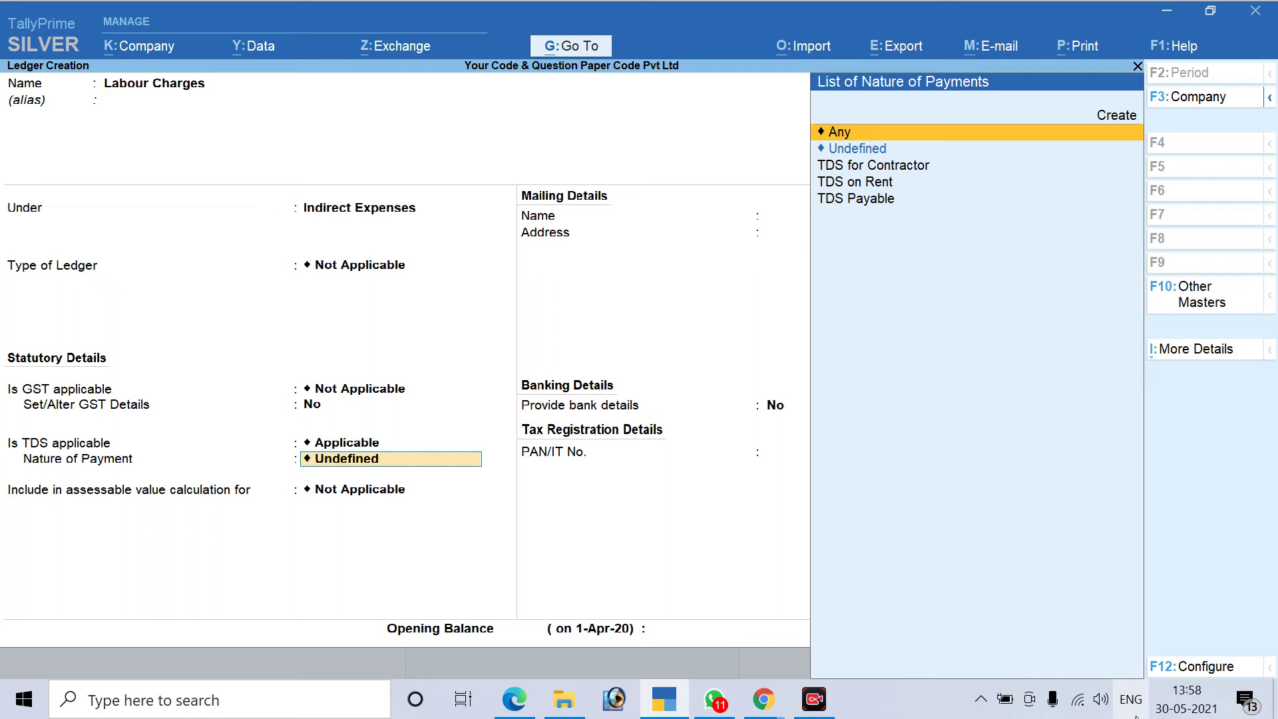
key("Return")
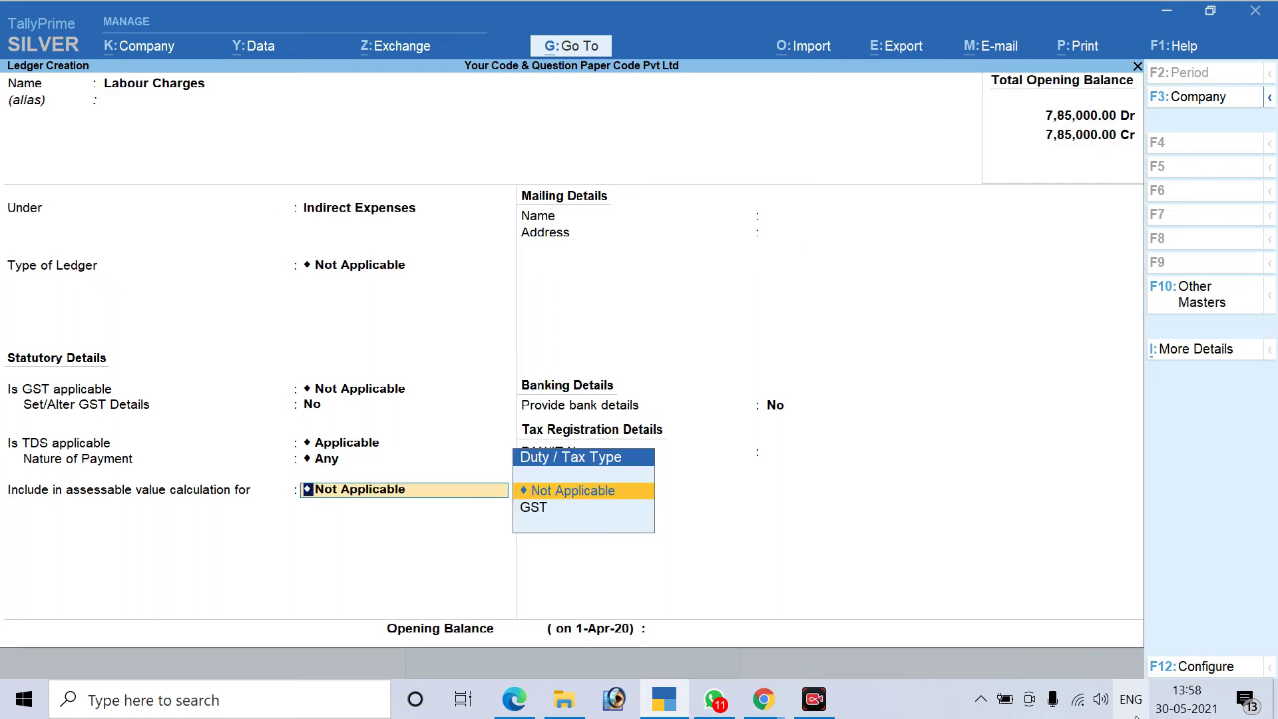
key("Return")
key("Return")
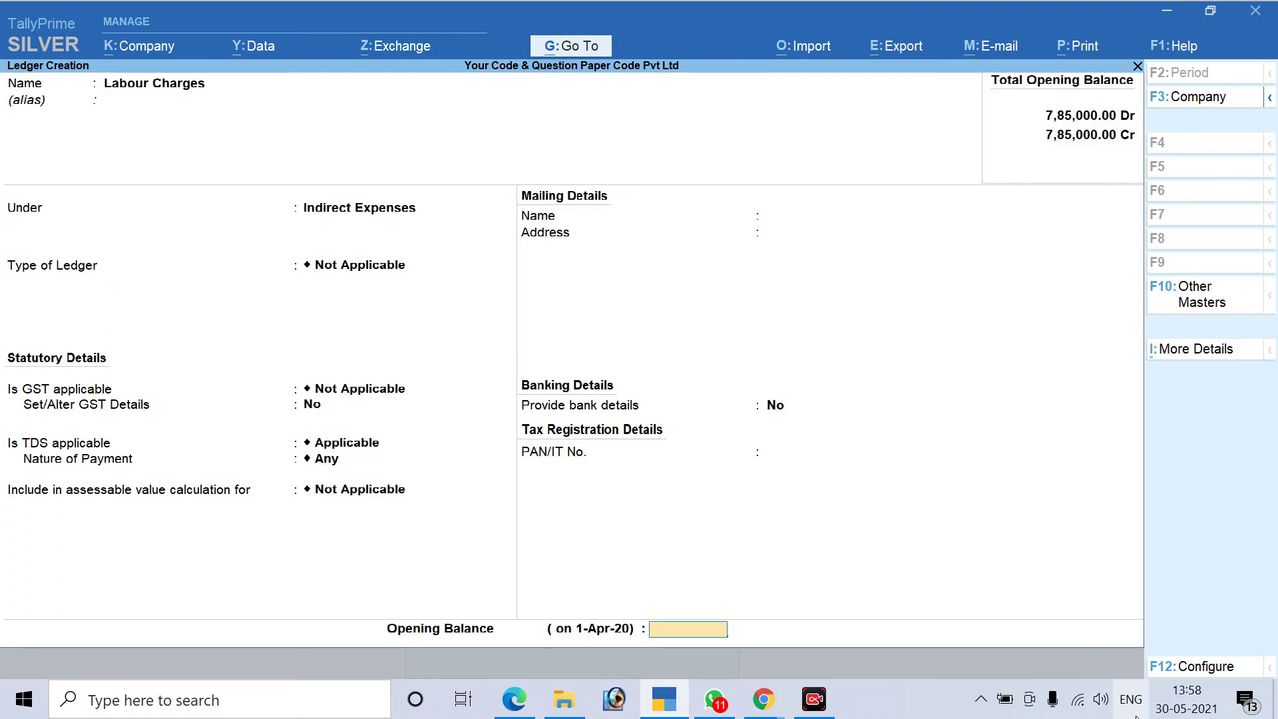
key("Return")
key("Return")
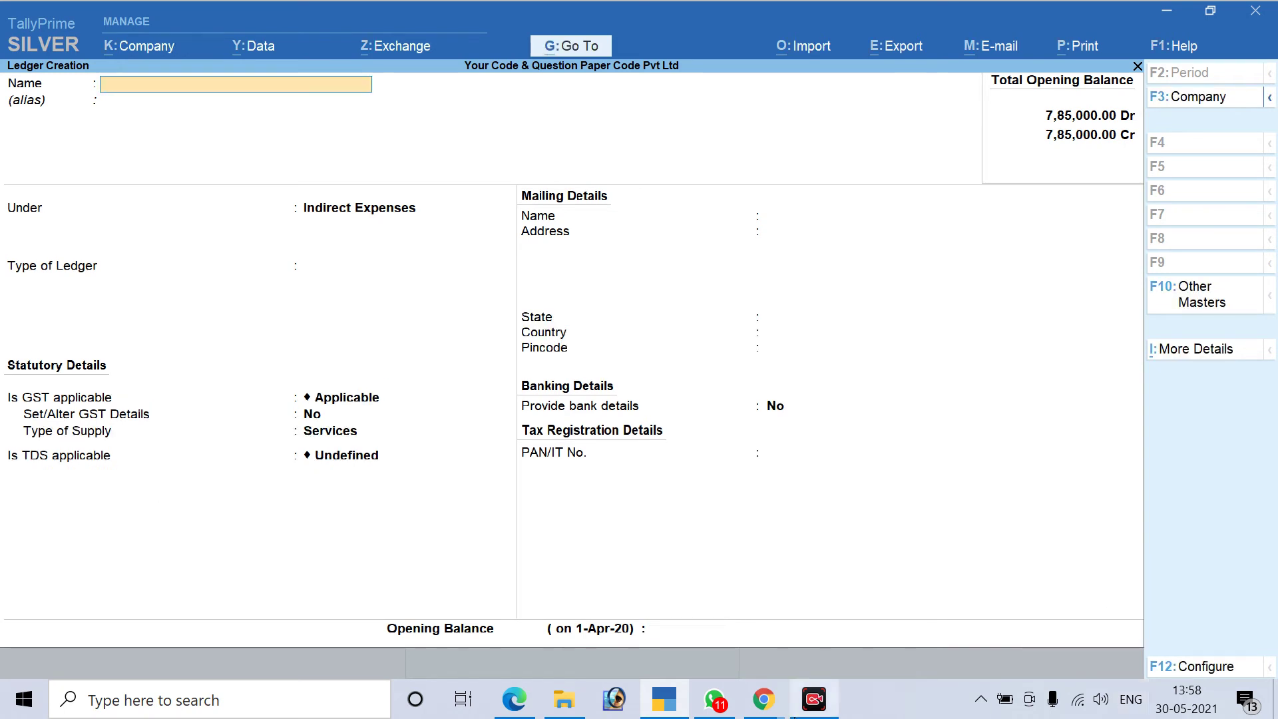
In the PDF notes, circle Indirect Expenses and the Applicable and Any TDS settings for Labour charges
left_click(514, 698)
scroll(520, 429, "down", 1)
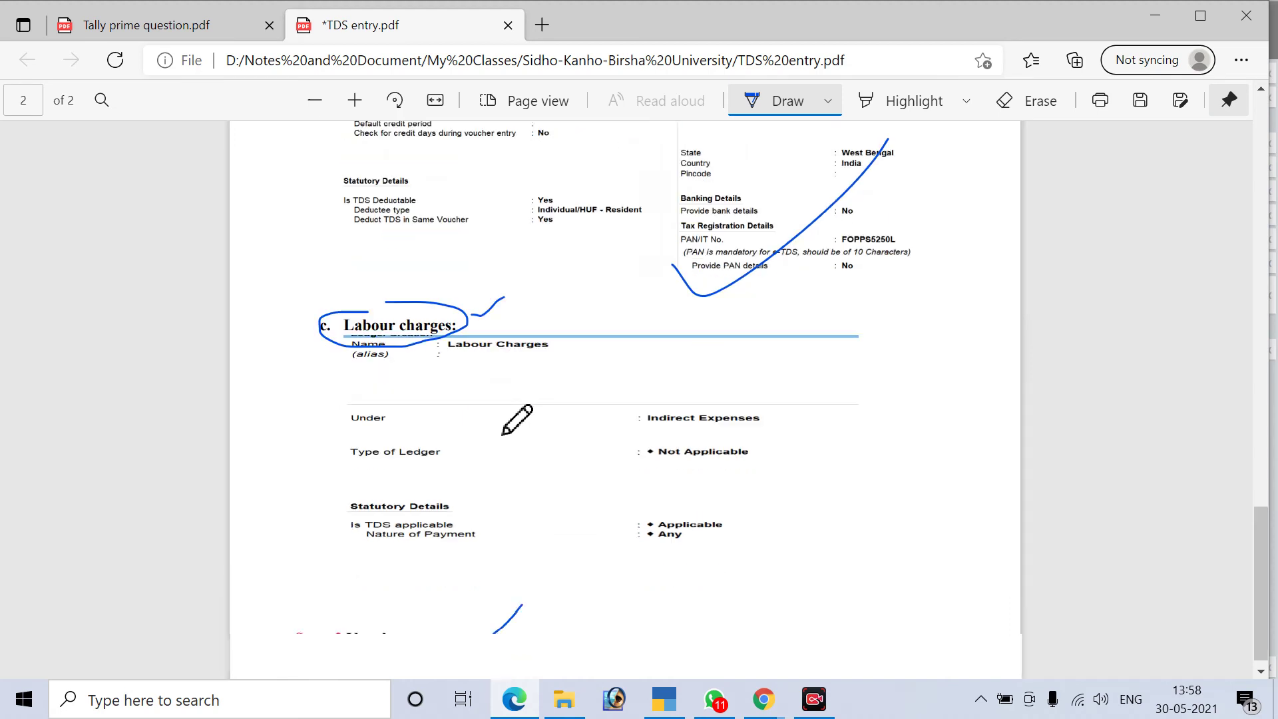
mouse_move(665, 376)
left_mouse_down()
mouse_move(682, 399)
mouse_move(675, 359)
mouse_move(643, 437)
mouse_move(738, 387)
left_mouse_up()
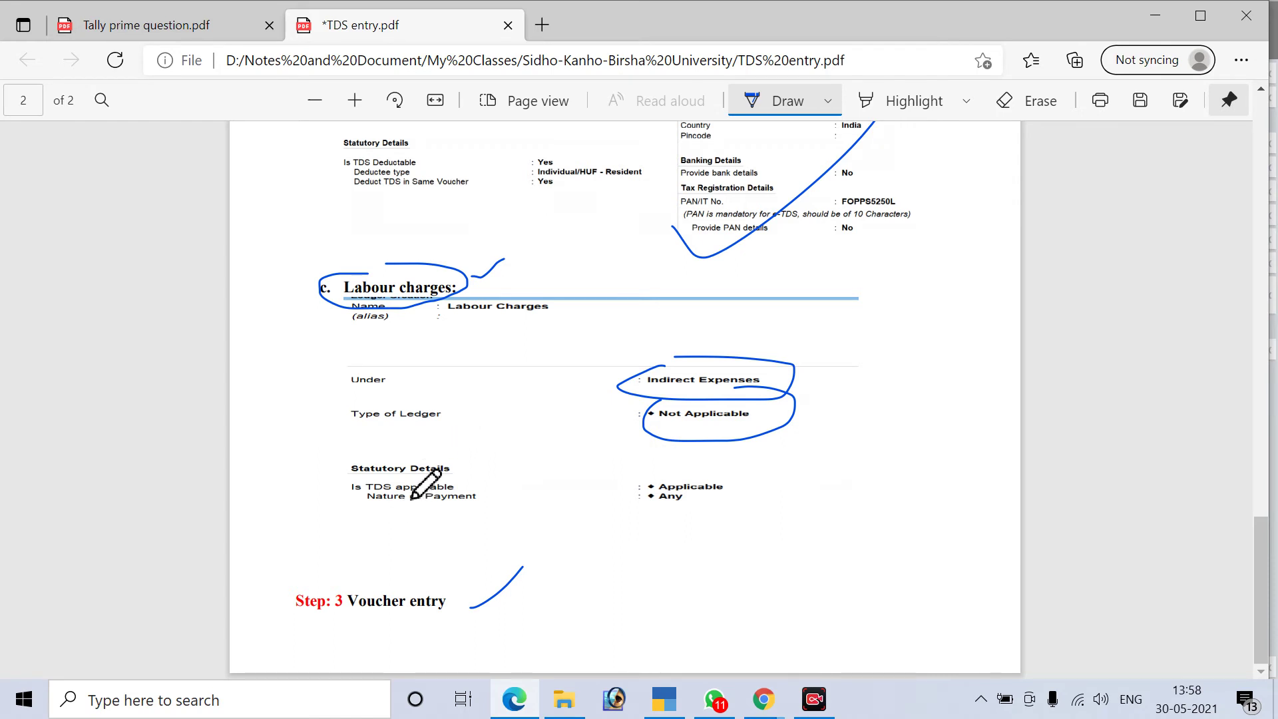
mouse_move(671, 477)
left_mouse_down()
mouse_move(731, 472)
mouse_move(659, 509)
mouse_move(722, 521)
mouse_move(604, 510)
left_mouse_up()
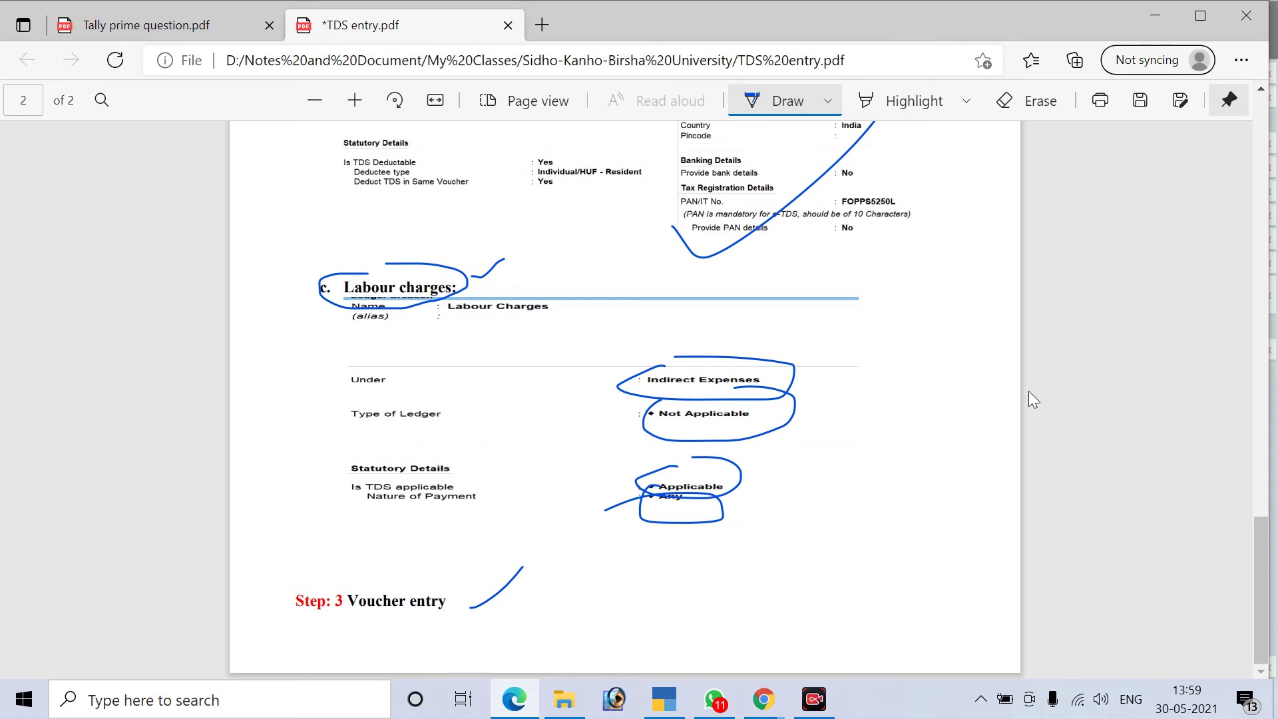
scroll(699, 466, "up", 10)
scroll(733, 541, "down", 6)
scroll(732, 532, "up", 8)
Minimize the open windows, open ACCOUNT DETAILS.xlsx from the desktop, and select the total in cell E2
left_click(1152, 14)
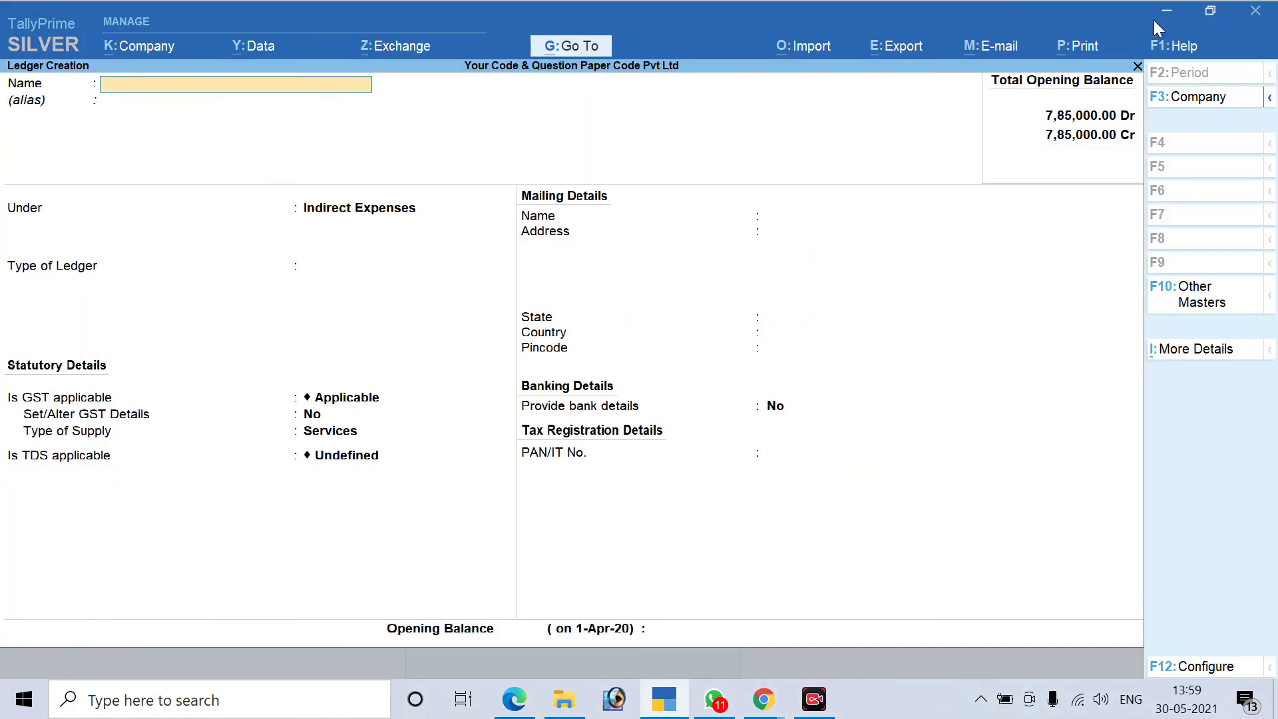
left_click(1165, 11)
left_click(1162, 13)
left_click(1165, 17)
double_click(38, 112)
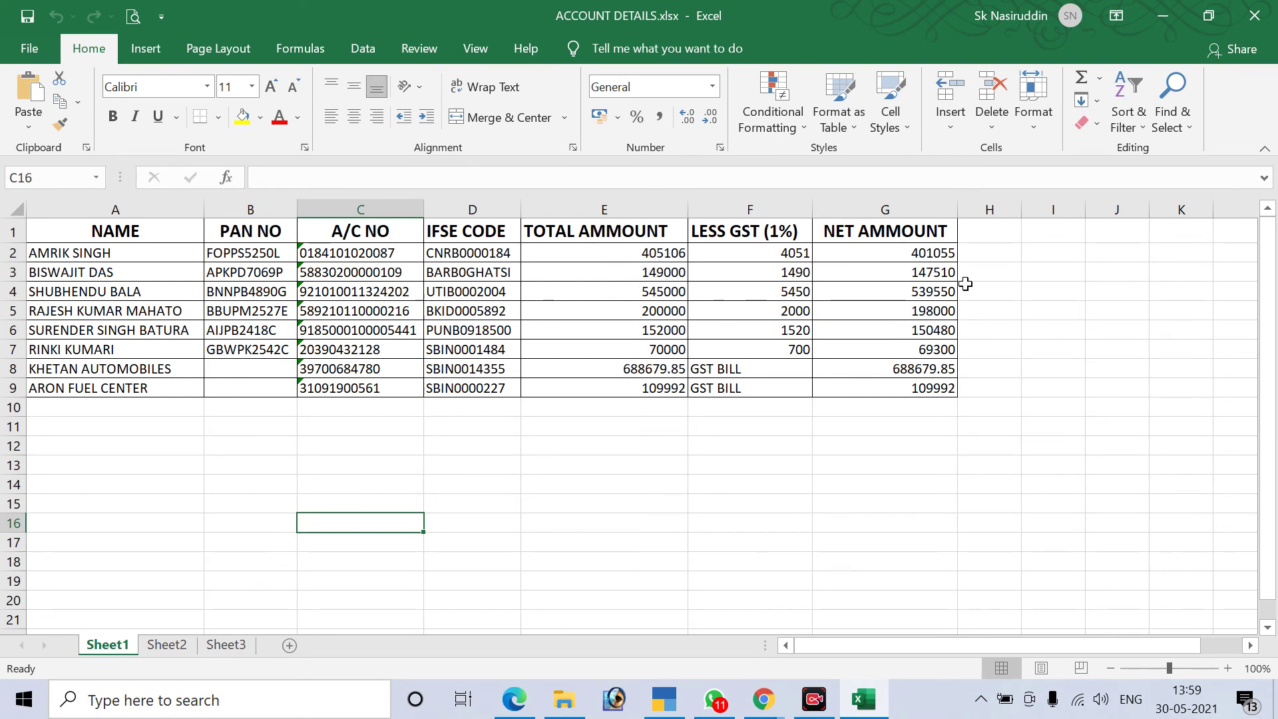
left_click(655, 256)
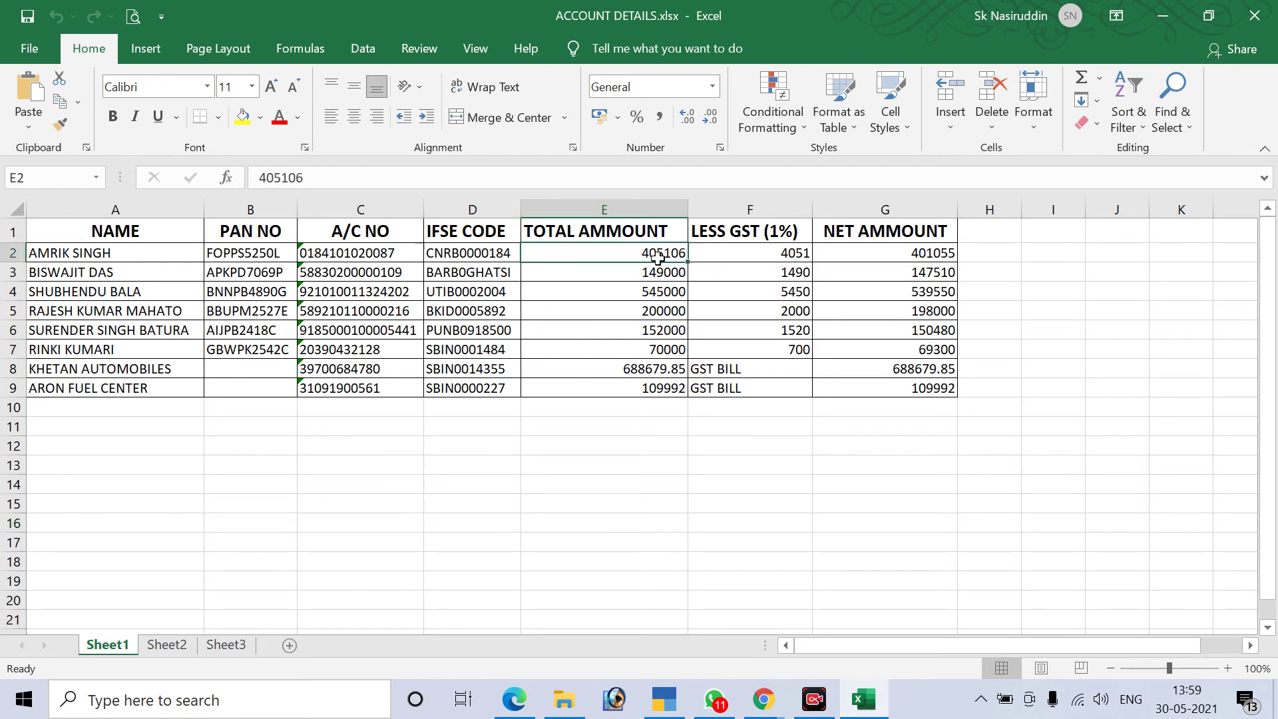
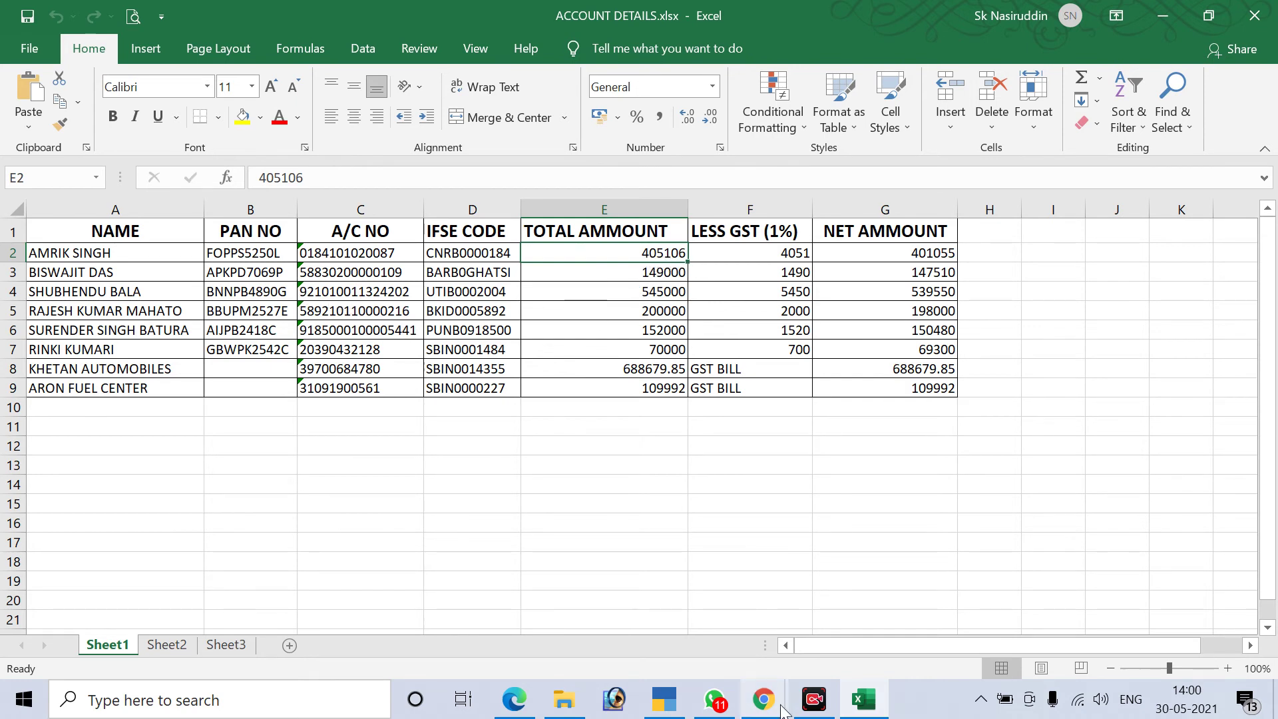
Back in TallyPrime, close the unfinished ledger screen and begin a new Payment voucher
left_click(665, 699)
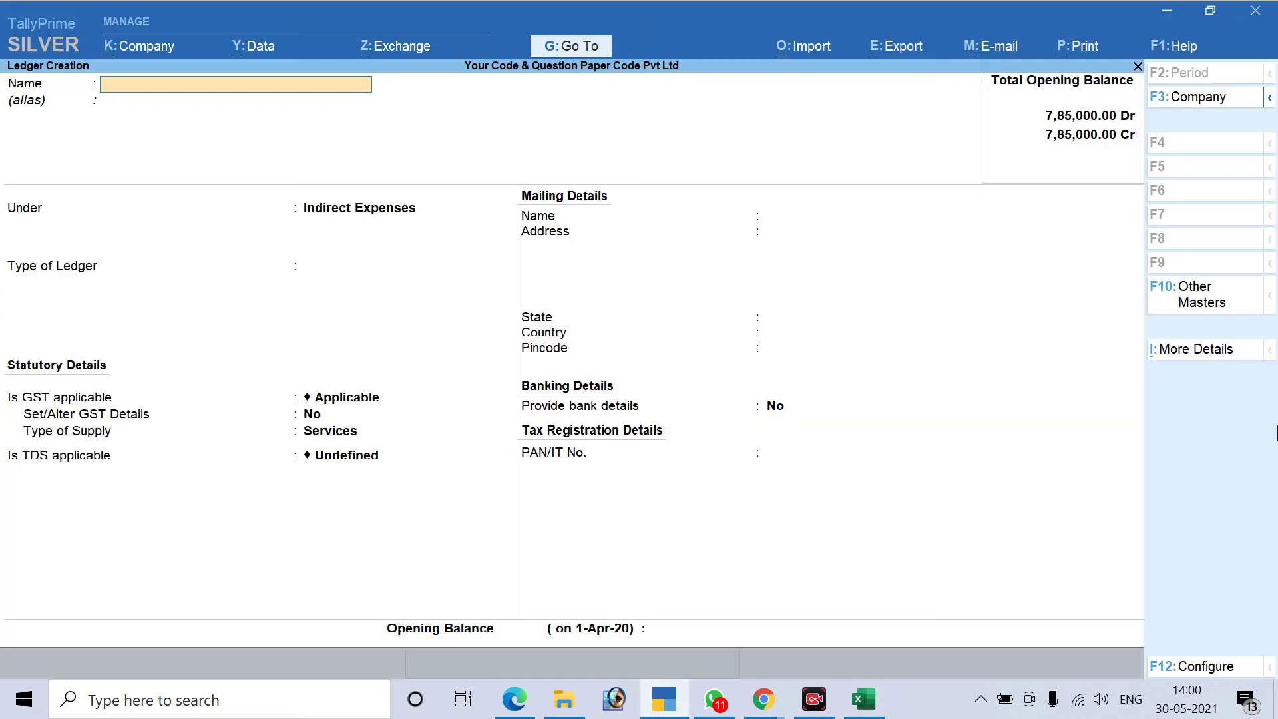
key("Escape")
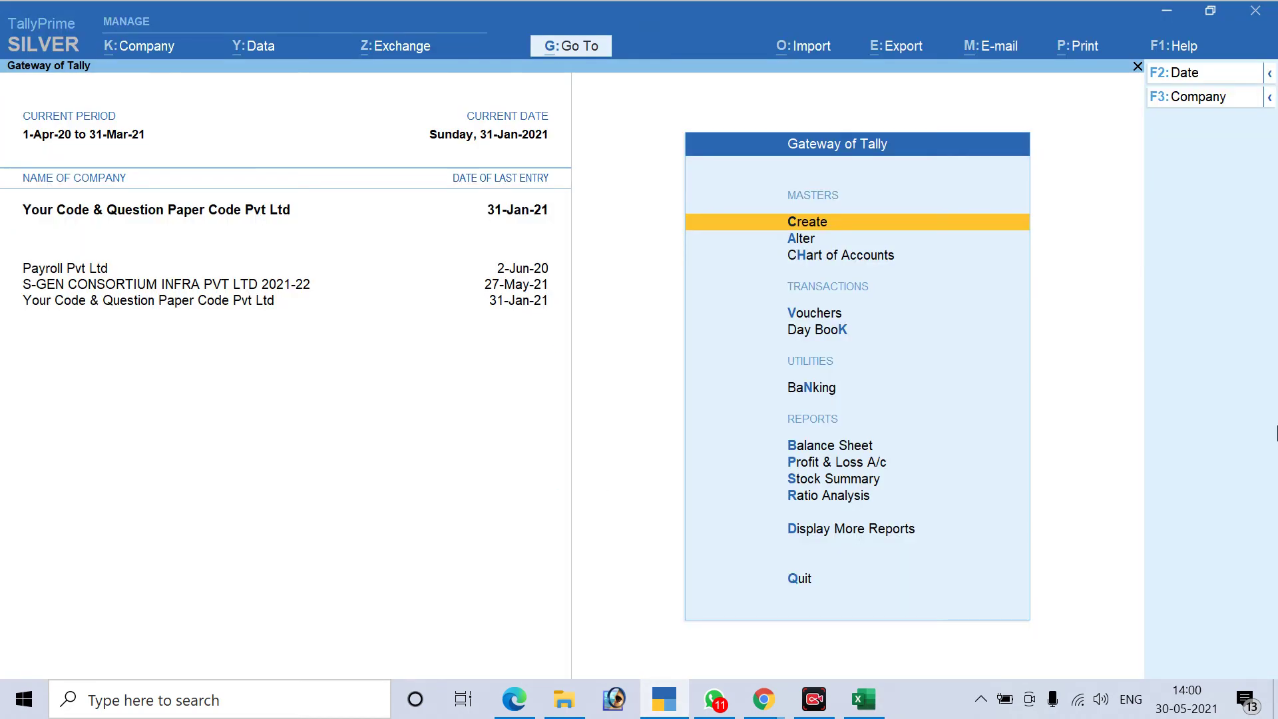
key("v")
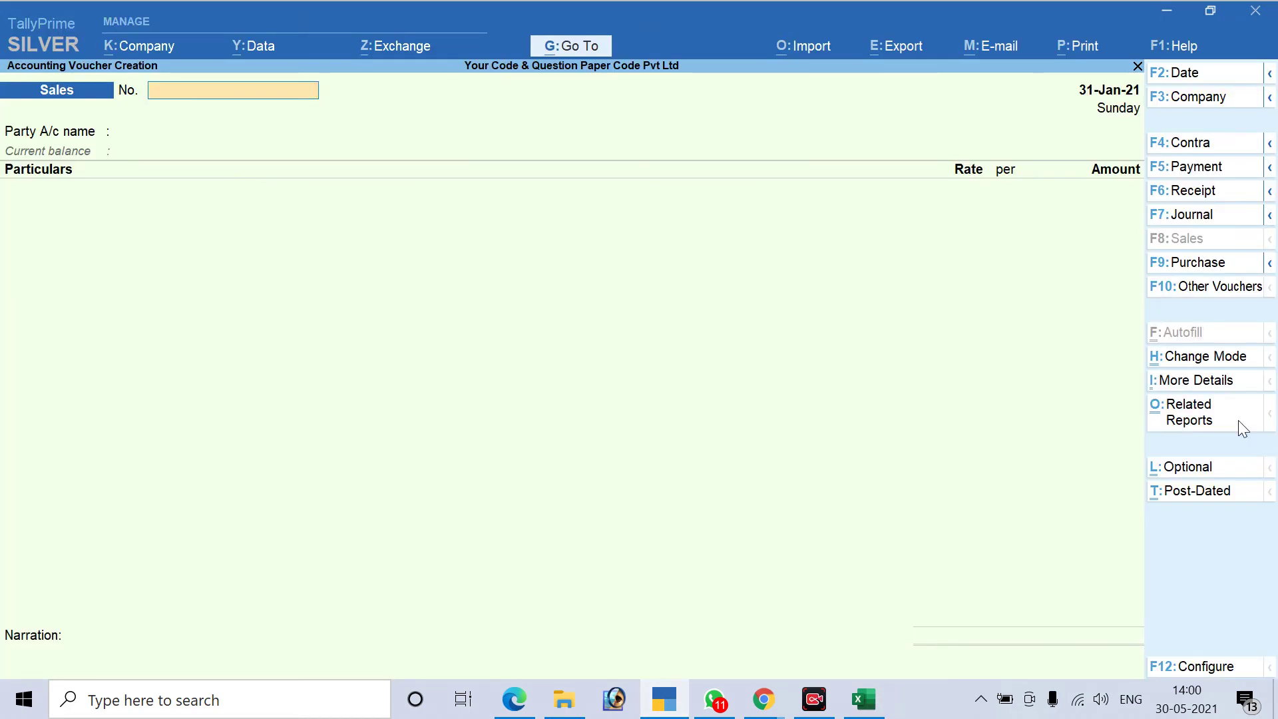
left_click(1214, 180)
Change the Payment voucher No. 3 date to 1-Jan-21
key("F2")
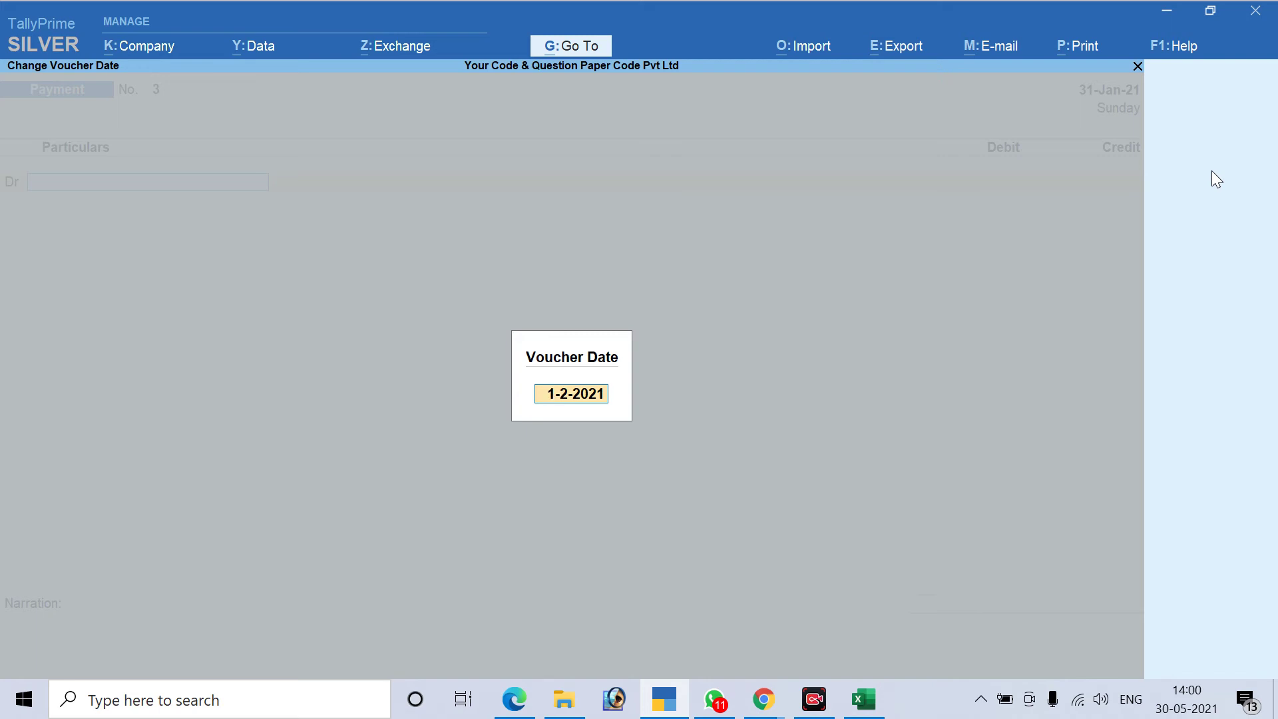
type("10.")
key("BackSpace")
key("BackSpace")
type(".1")
key("Return")
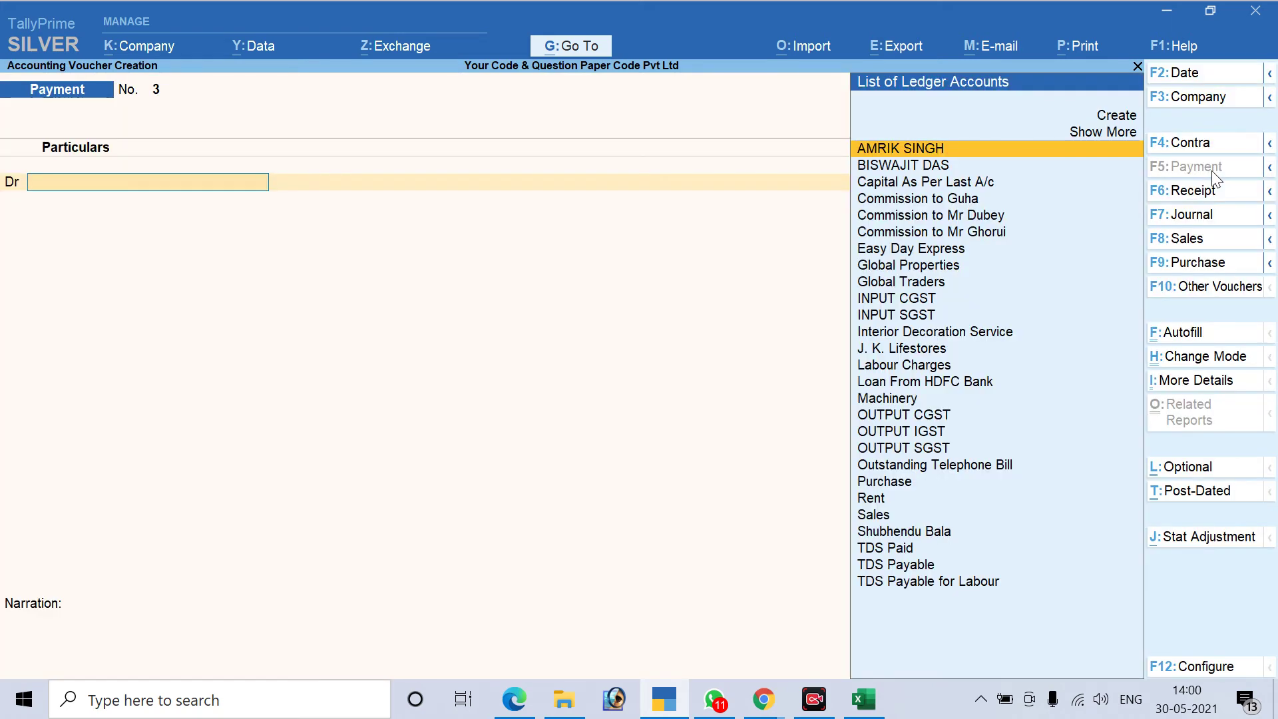
Debit the contractor's ledger with 4,05,106, checking the amount in the Excel sheet
type("am")
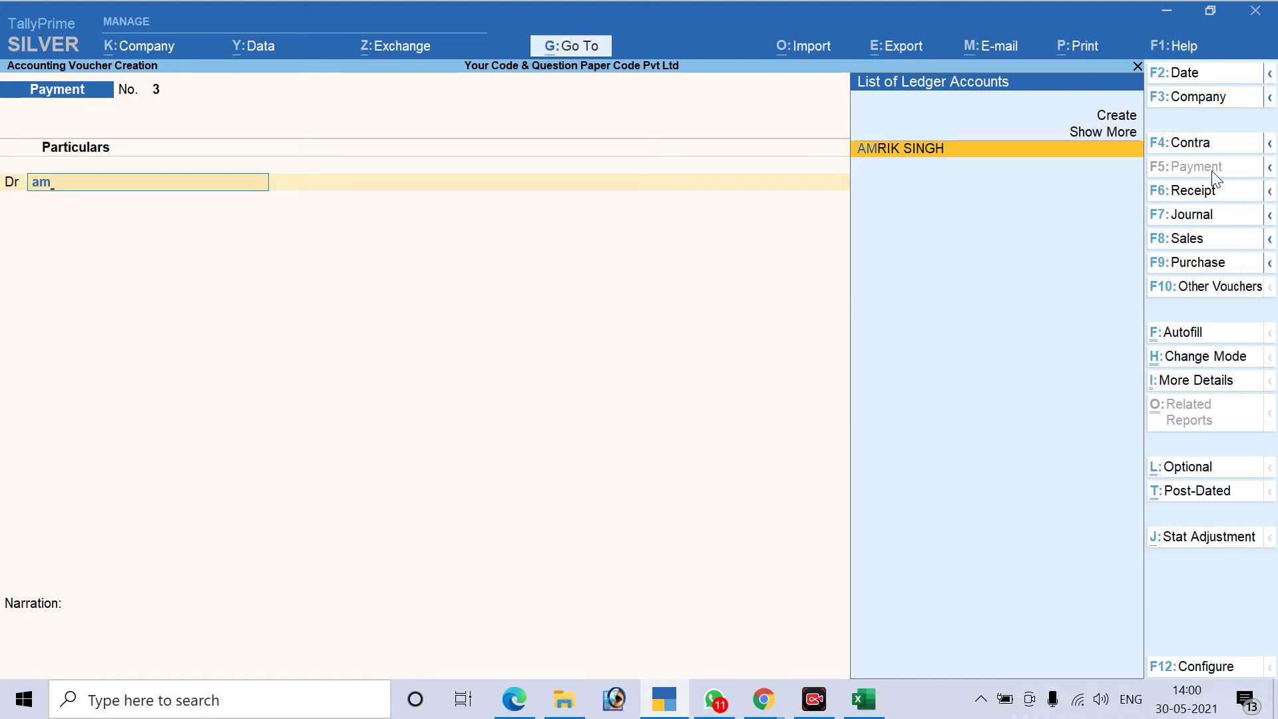
key("Return")
key("alt+Tab")
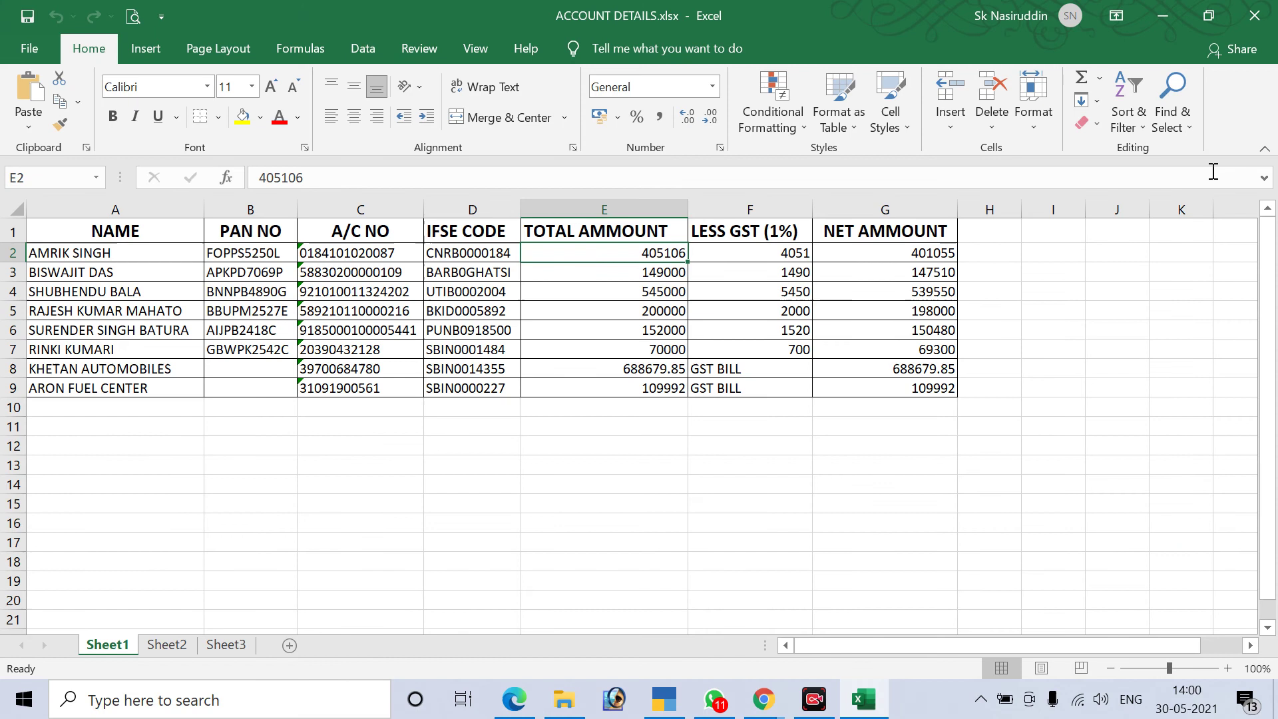
key("alt")
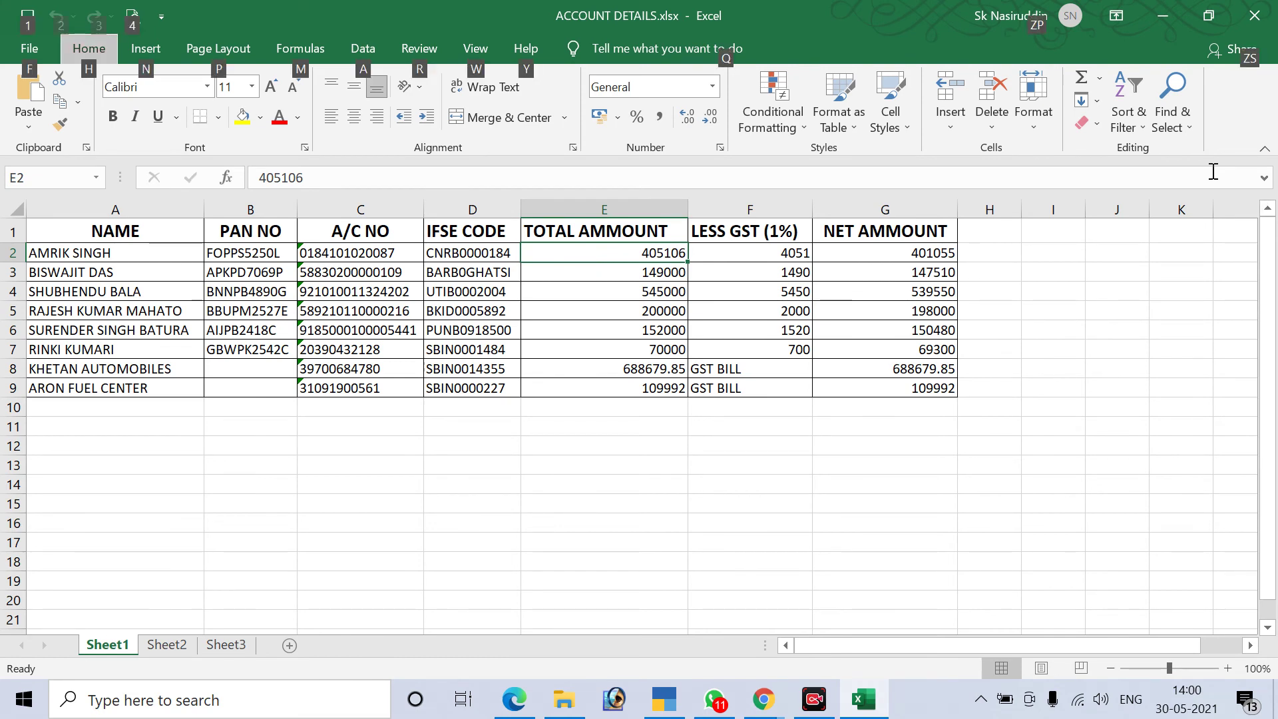
key("alt+Tab")
type("405106")
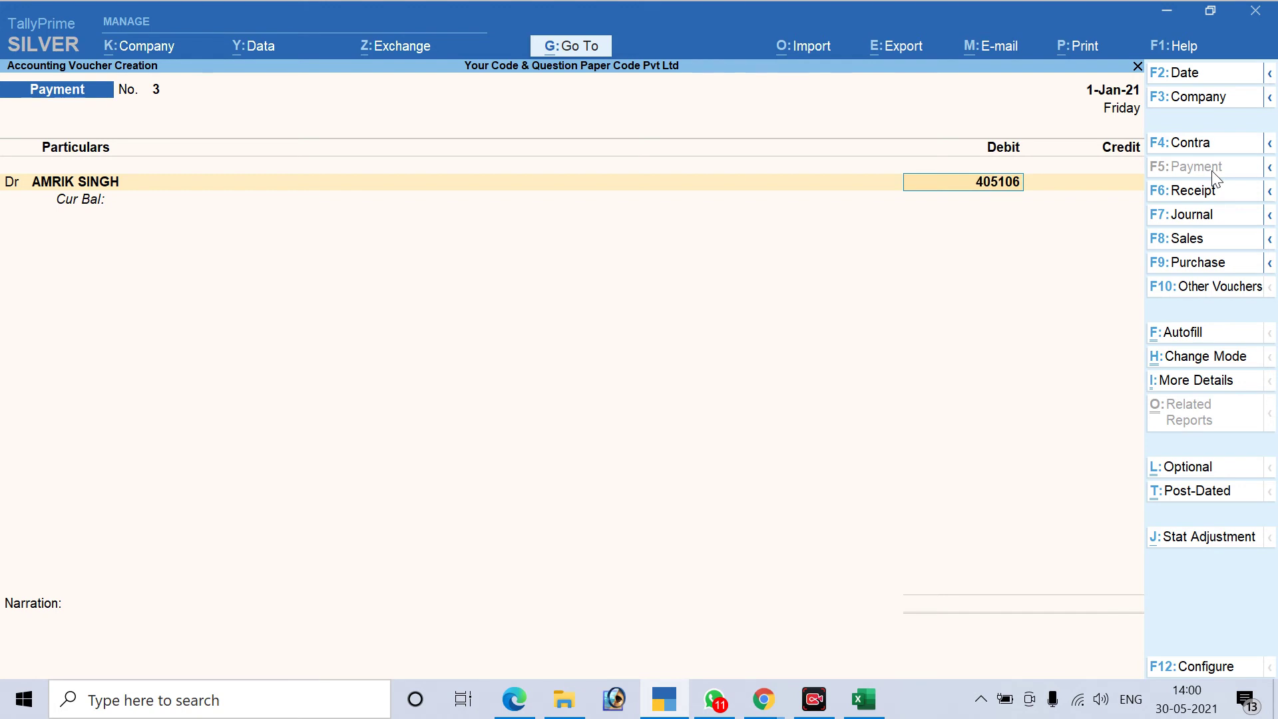
key("Return")
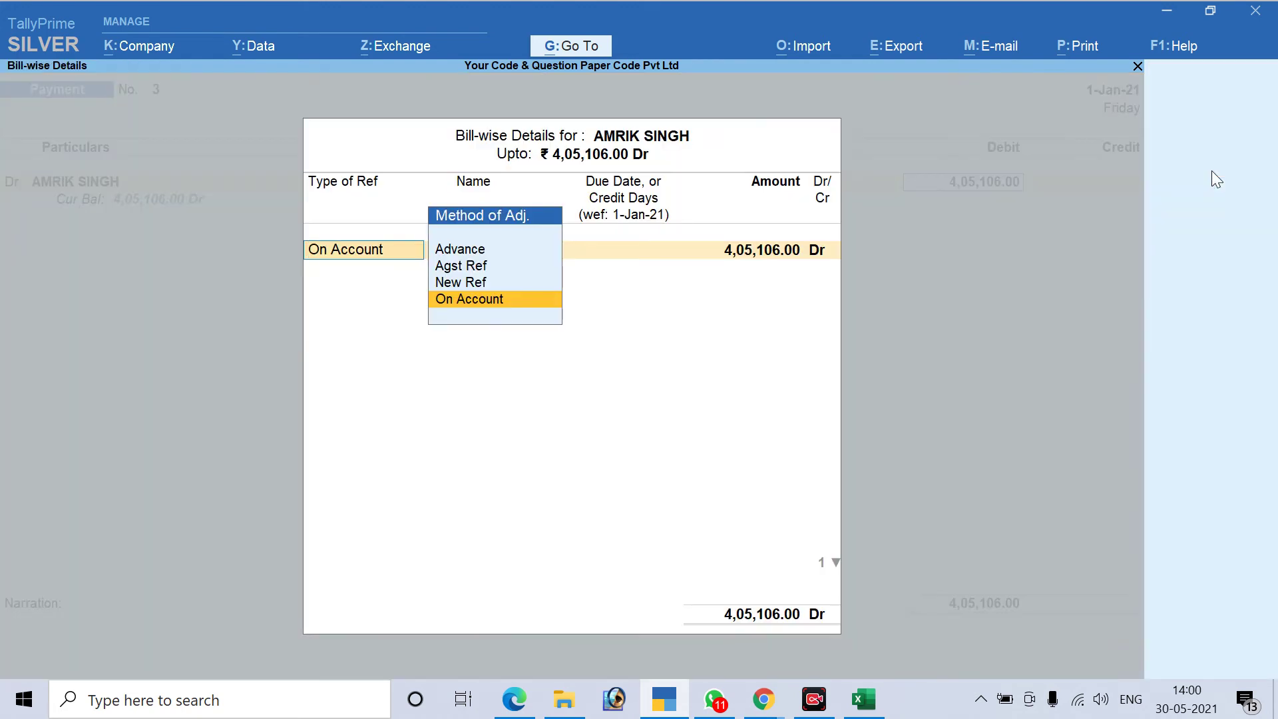
Record the debit as an Advance bill reference named after the contractor
key("Up")
key("Up")
key("Up")
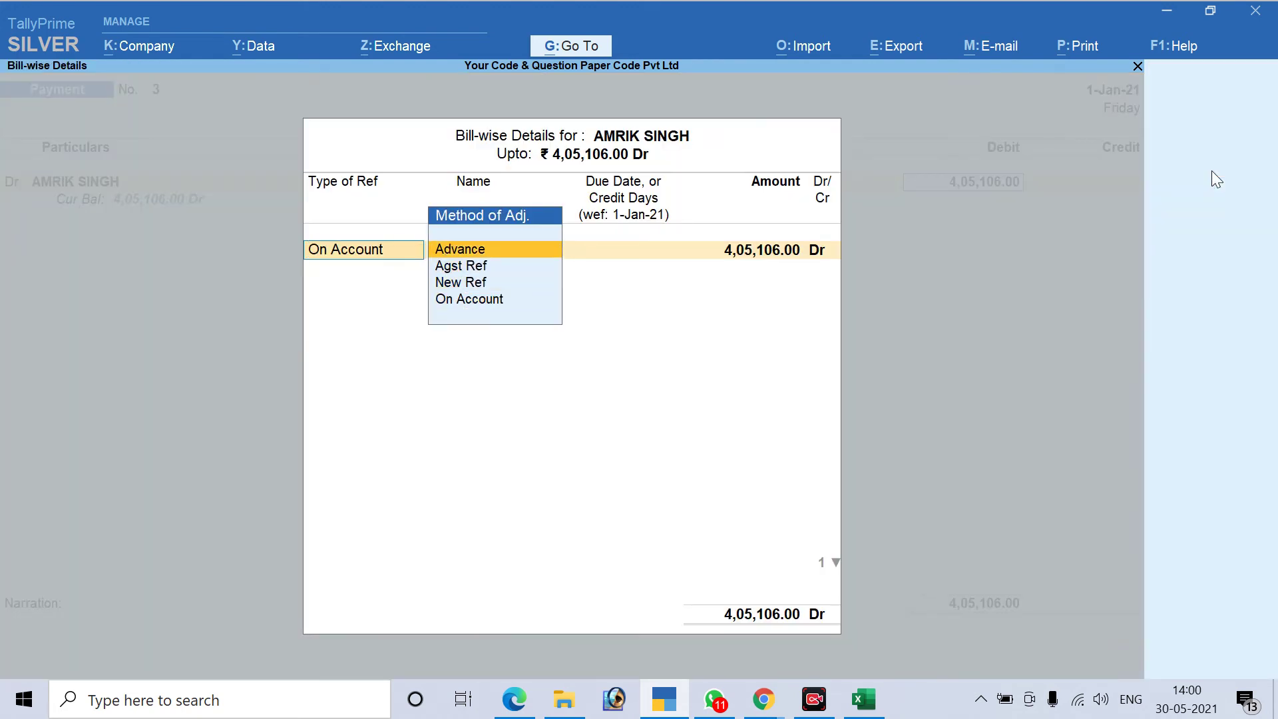
key("Return")
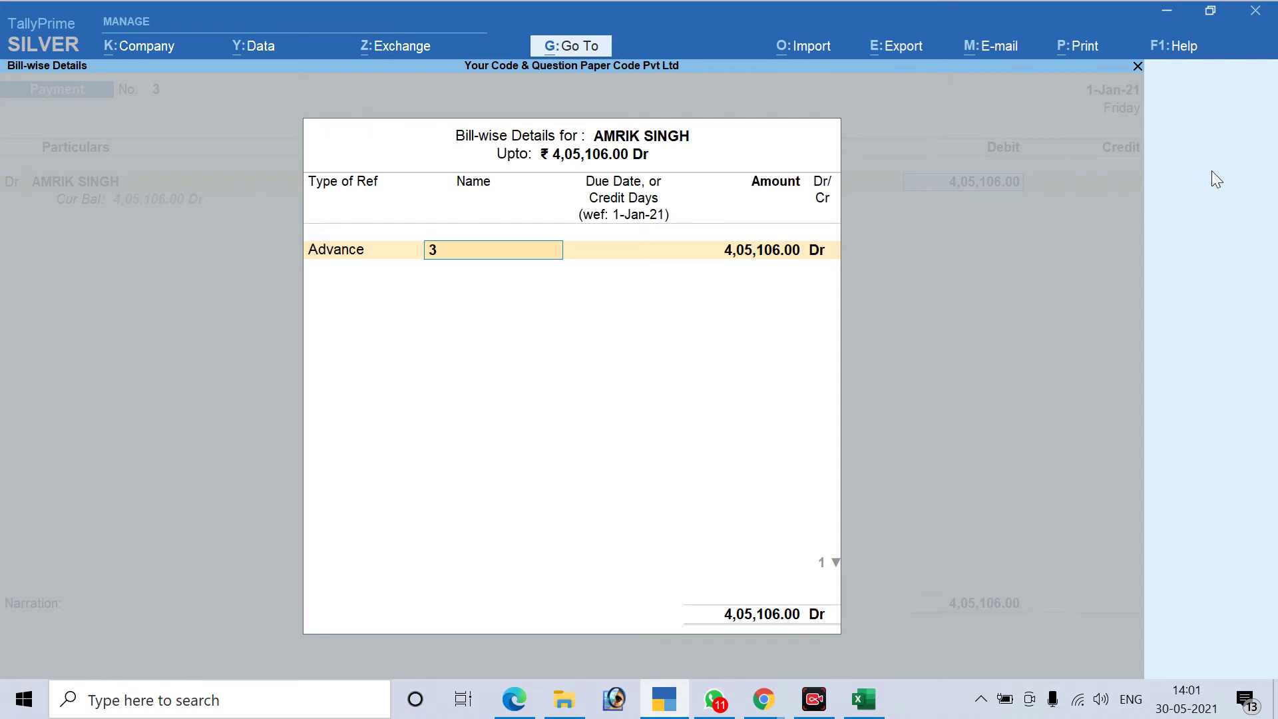
type("Avd")
type("/AS")
key("BackSpace")
key("BackSpace")
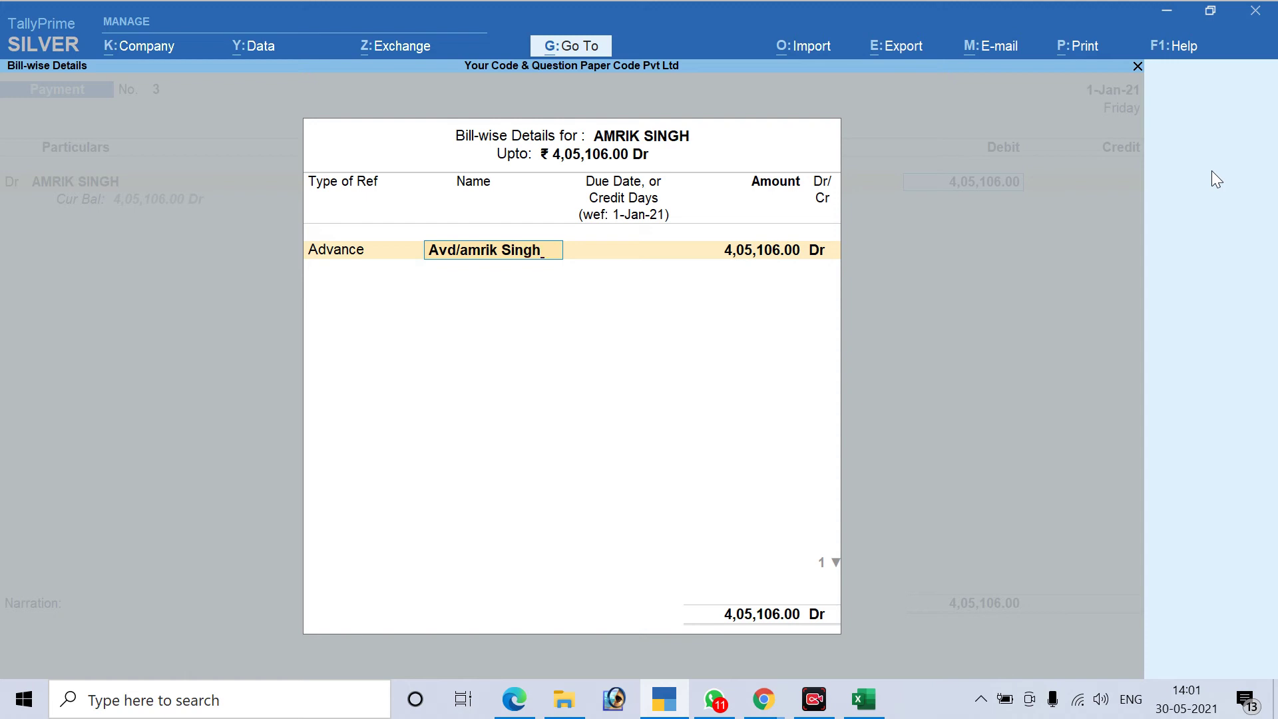
key("Return")
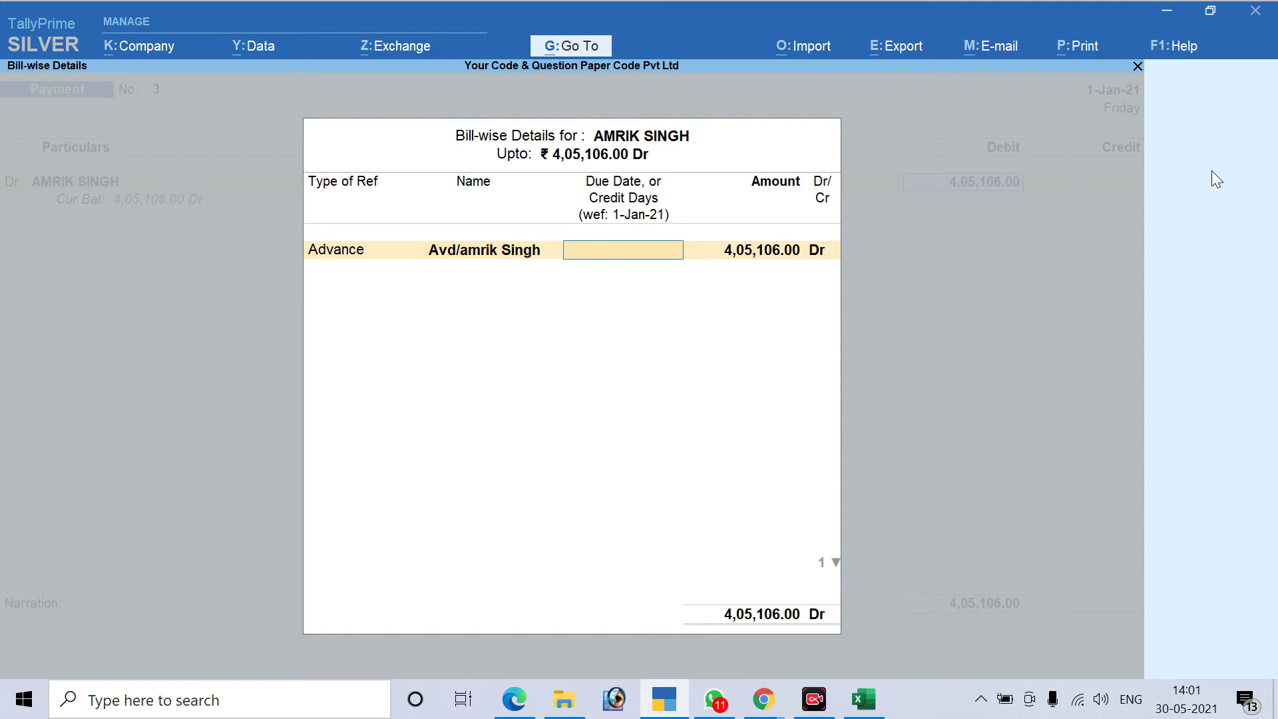
key("Return")
key("Return")
key("Return")
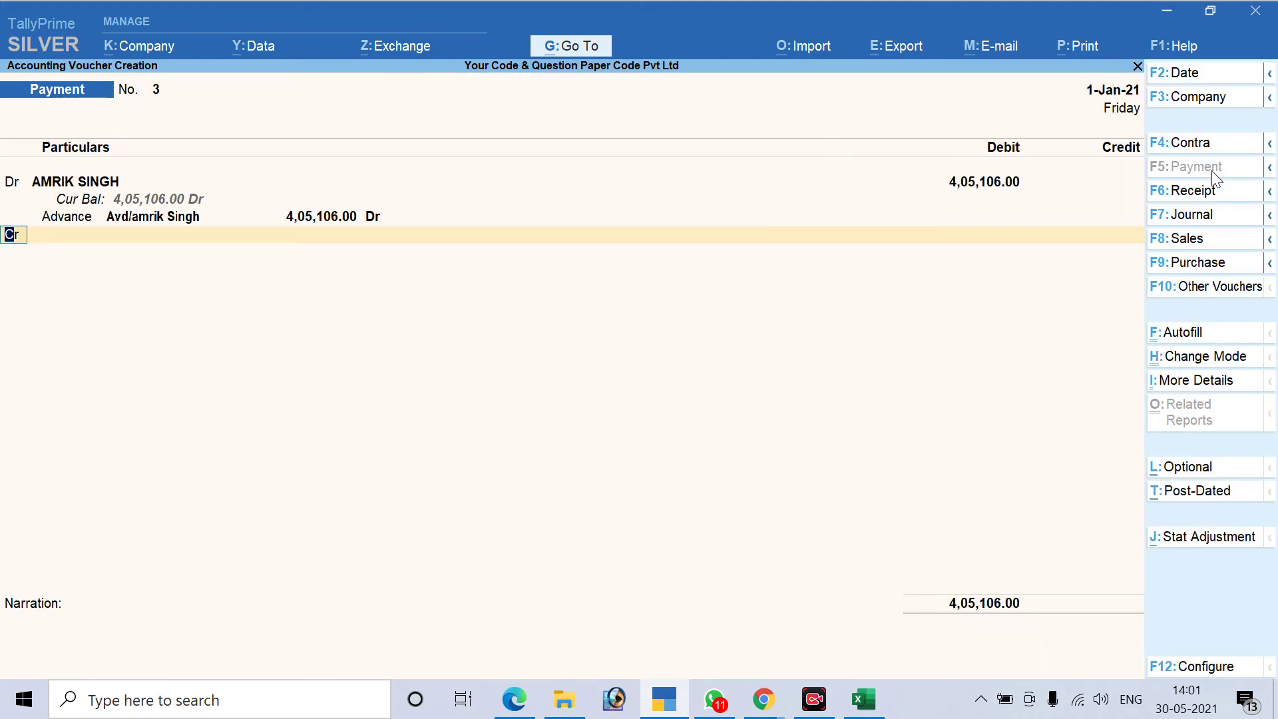
Credit TDS Payable for Labour with 4,051.00
type("Tds")
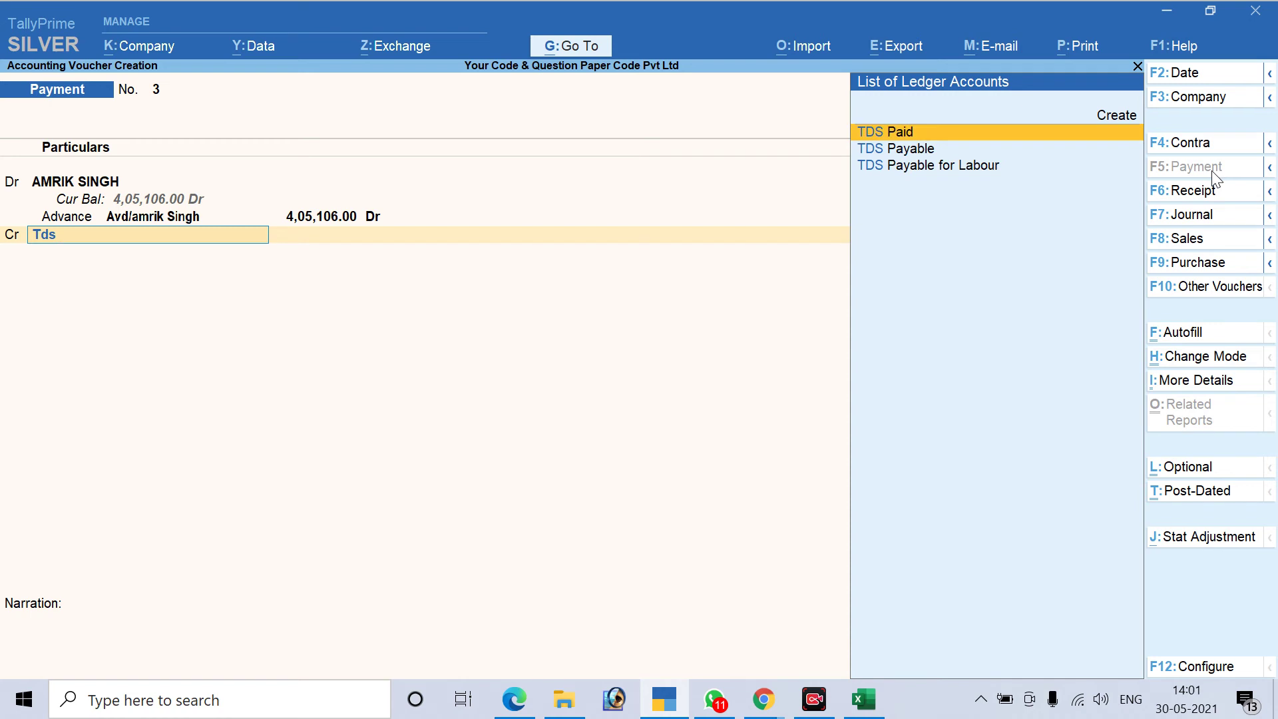
key("Down")
key("Down")
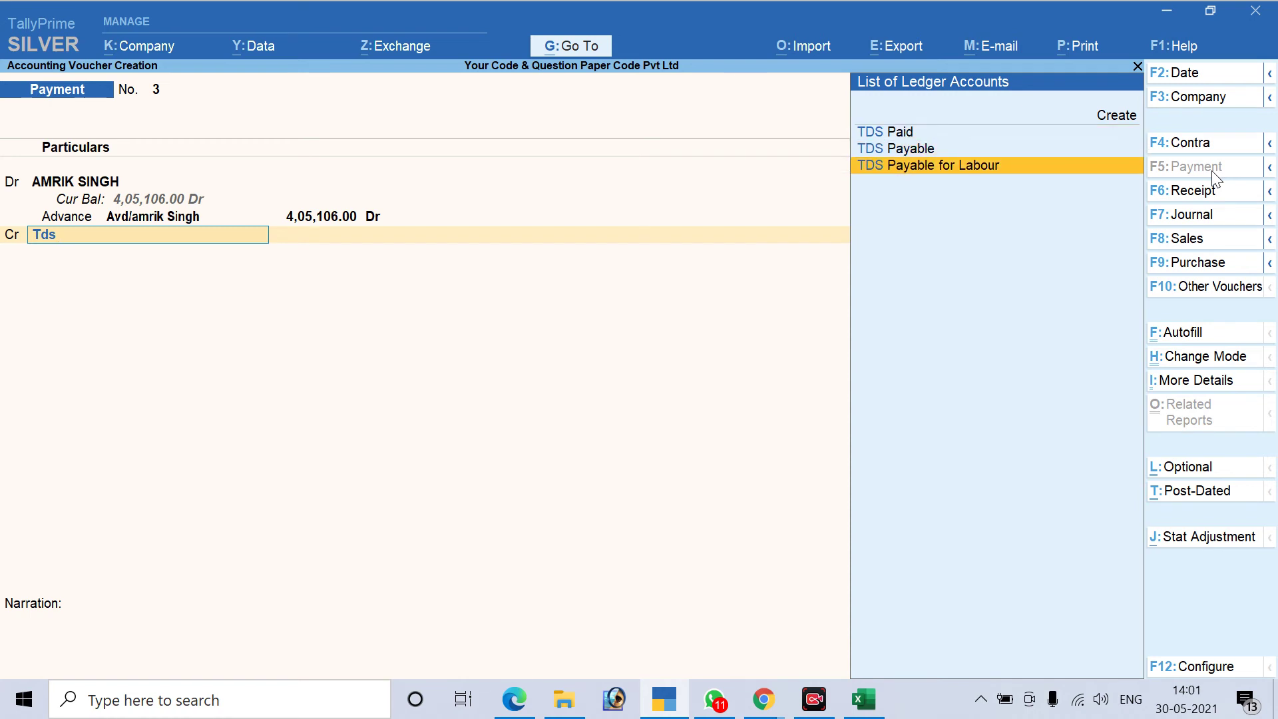
key("Return")
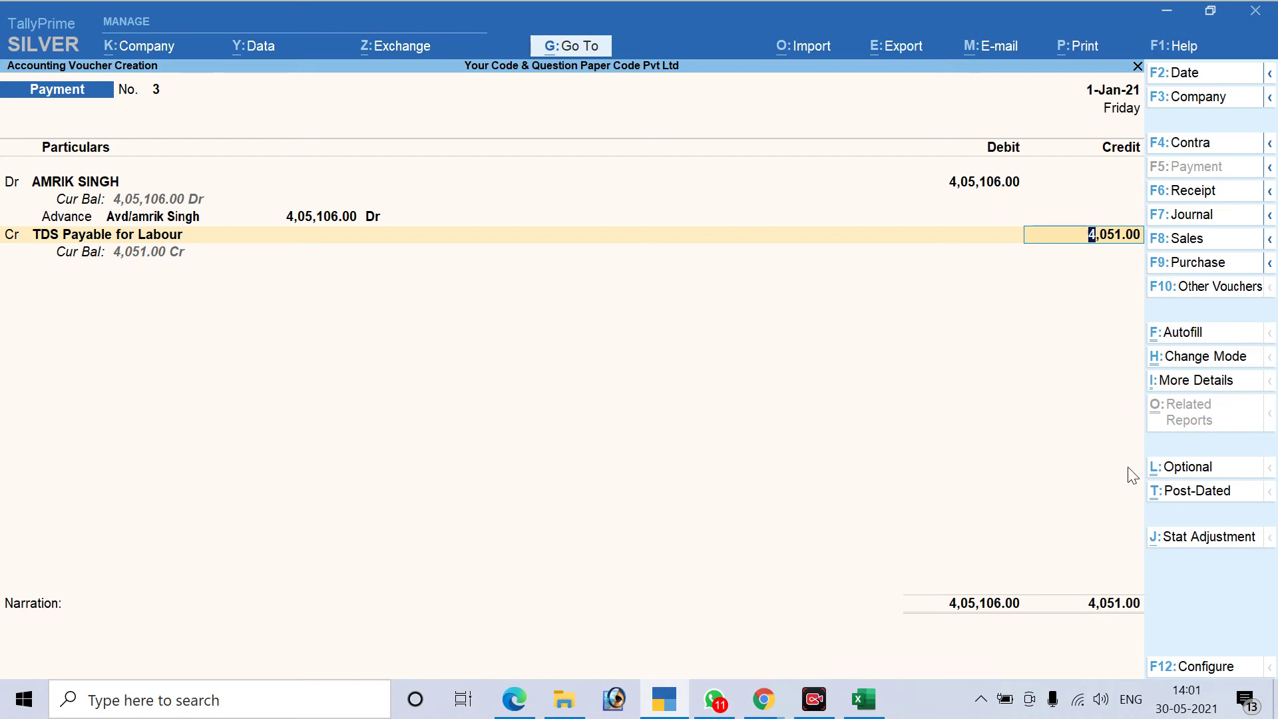
key("Return")
key("Return")
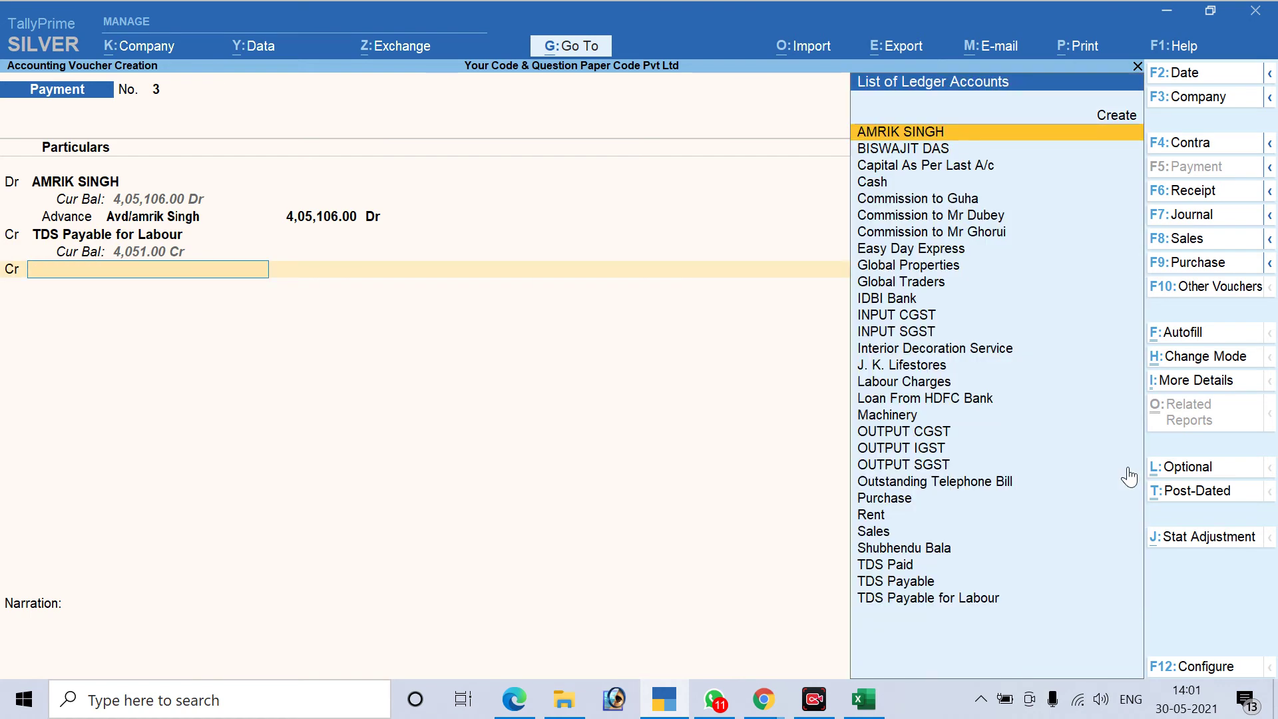
Credit IDBI Bank 4,01,055.00 by cheque, instrument number 12546, and save the voucher
type("P")
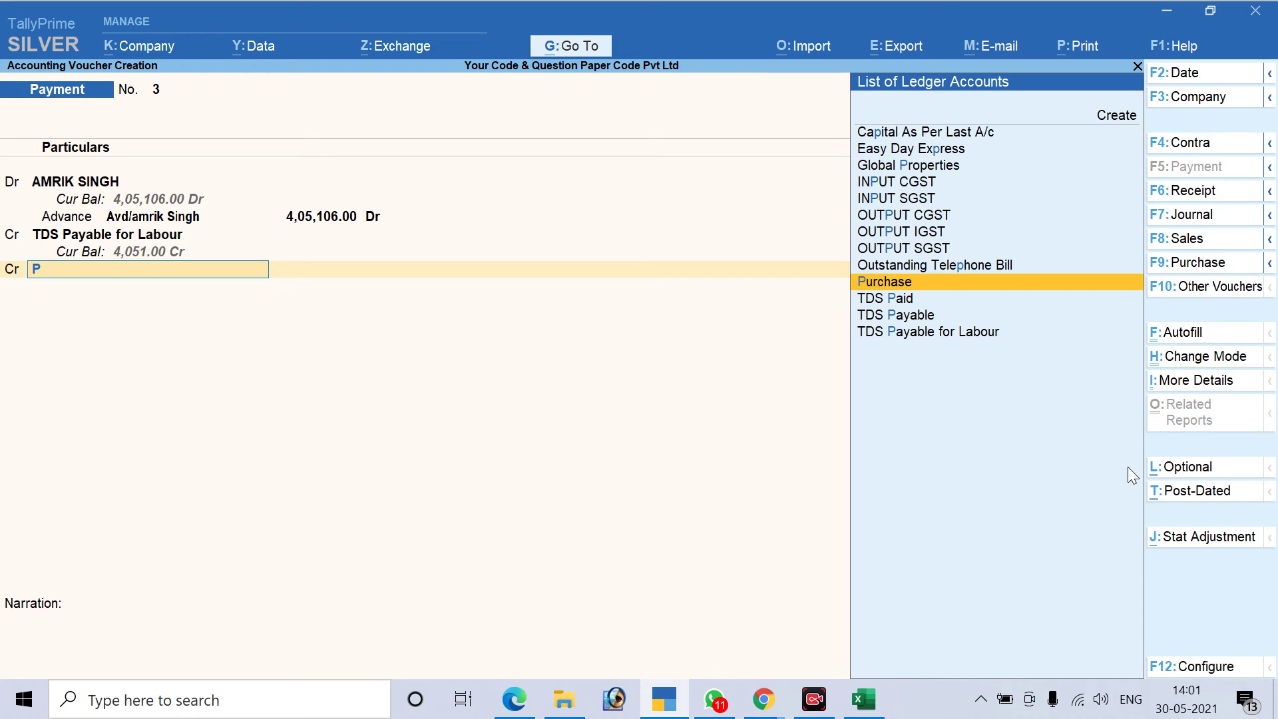
key("BackSpace")
type("Ba")
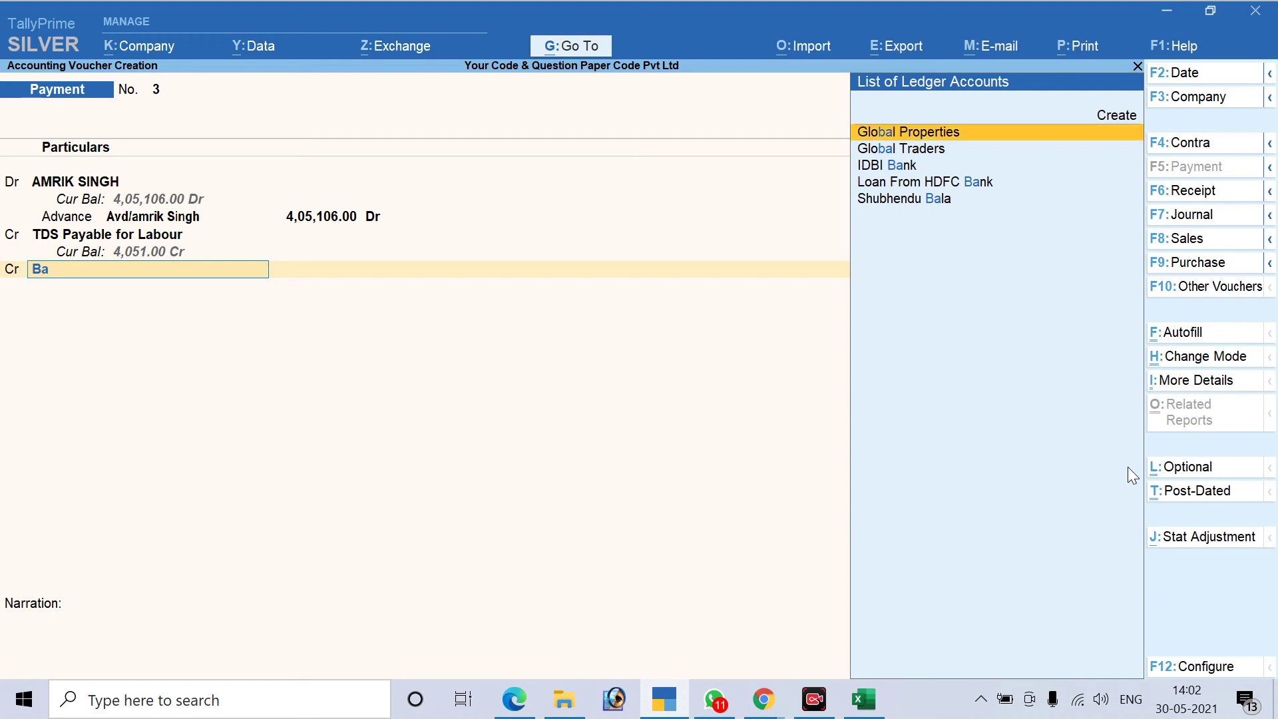
key("Down")
key("Down")
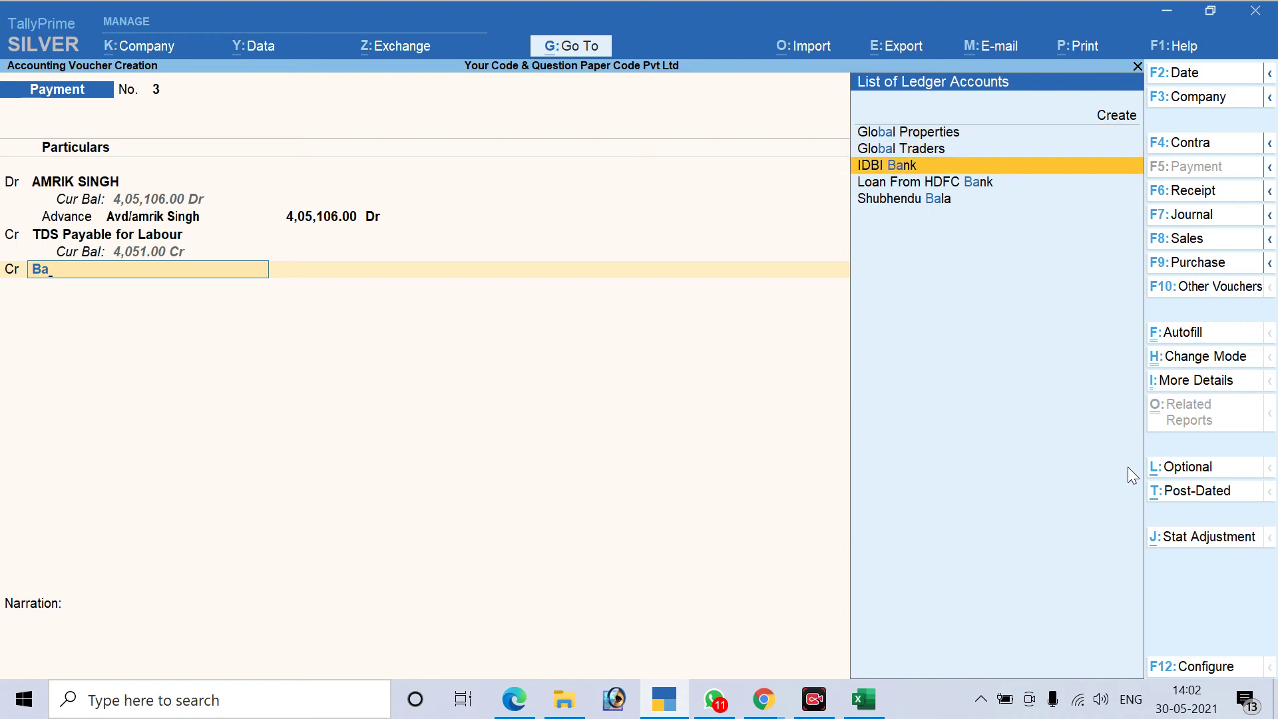
key("Return")
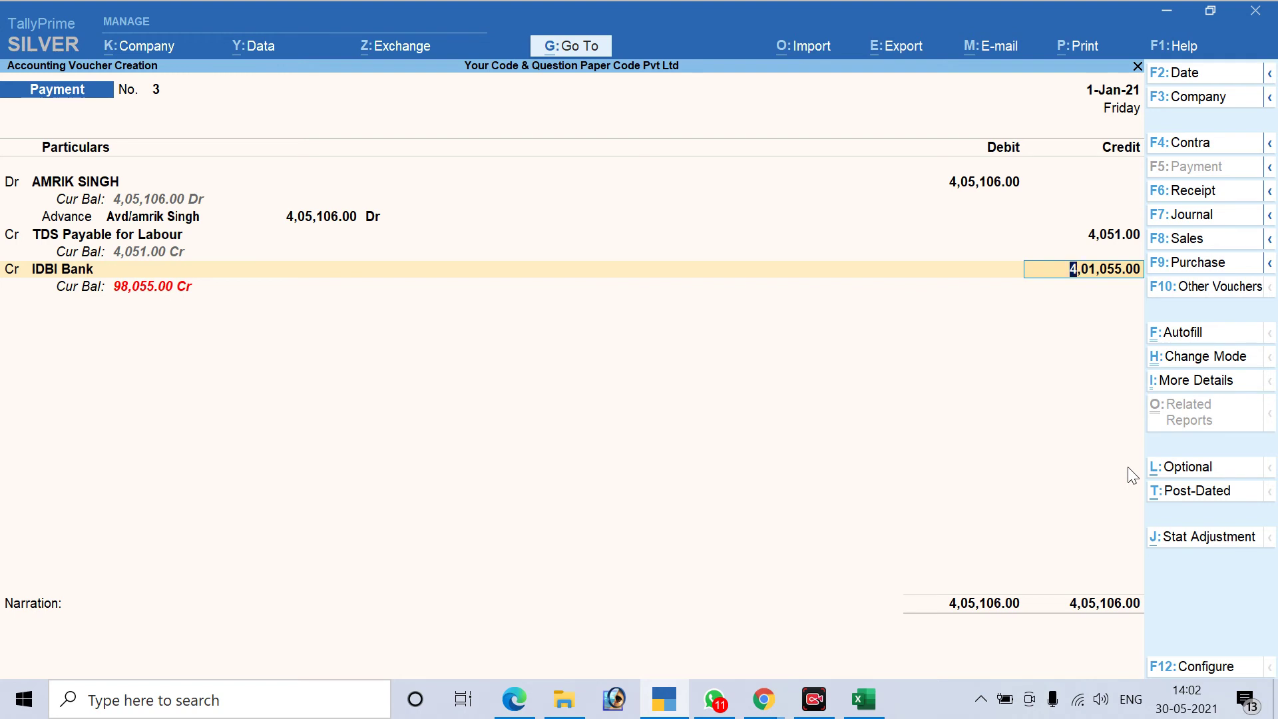
key("Return")
key("Return")
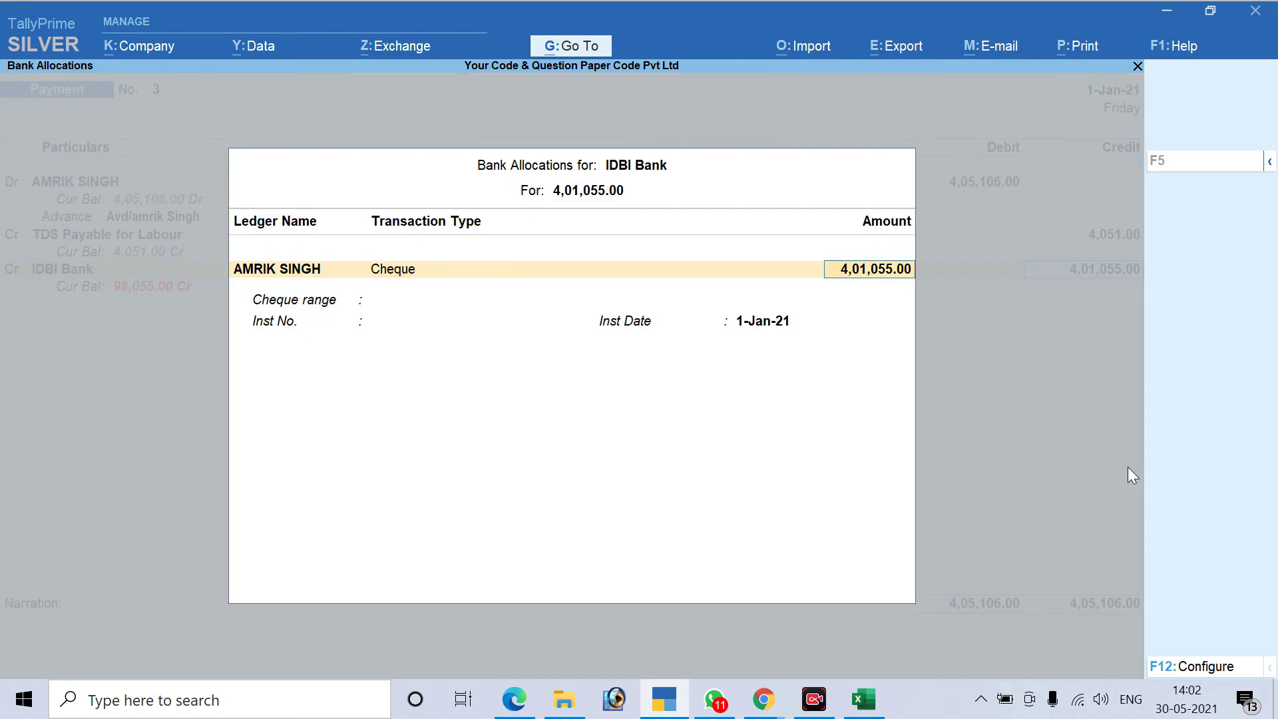
key("Return")
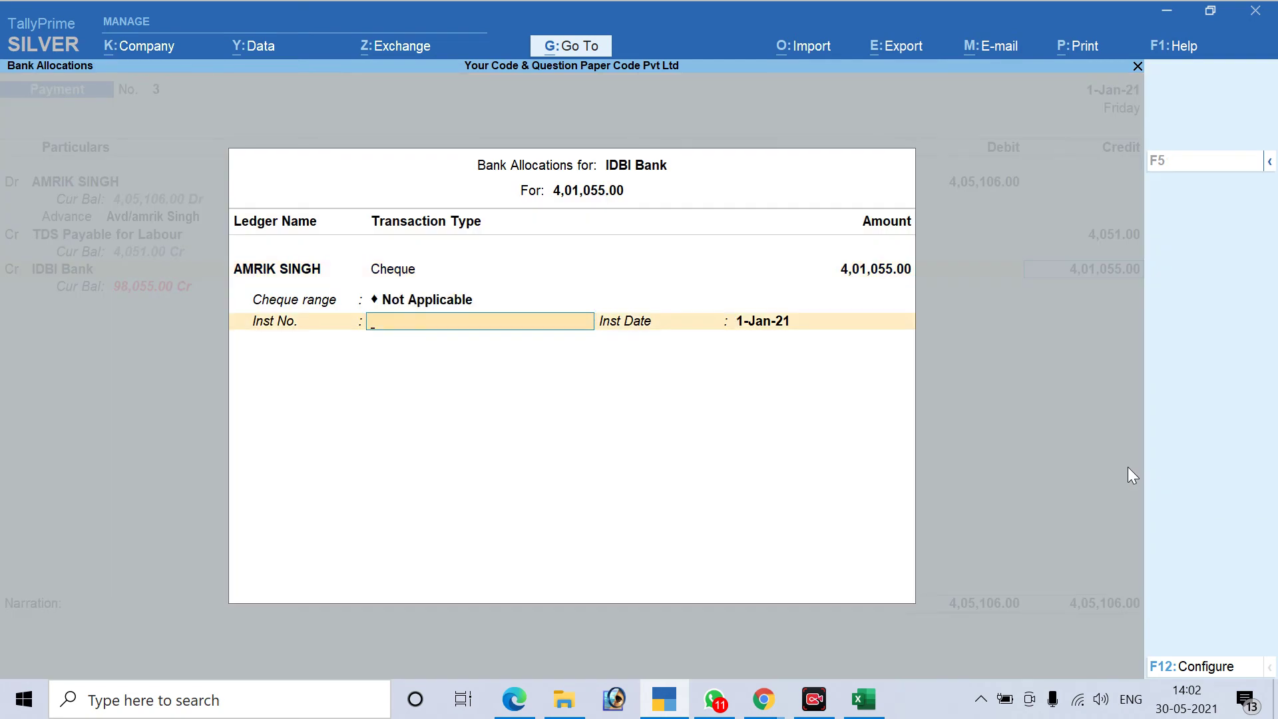
type("12546")
key("Return")
key("Return")
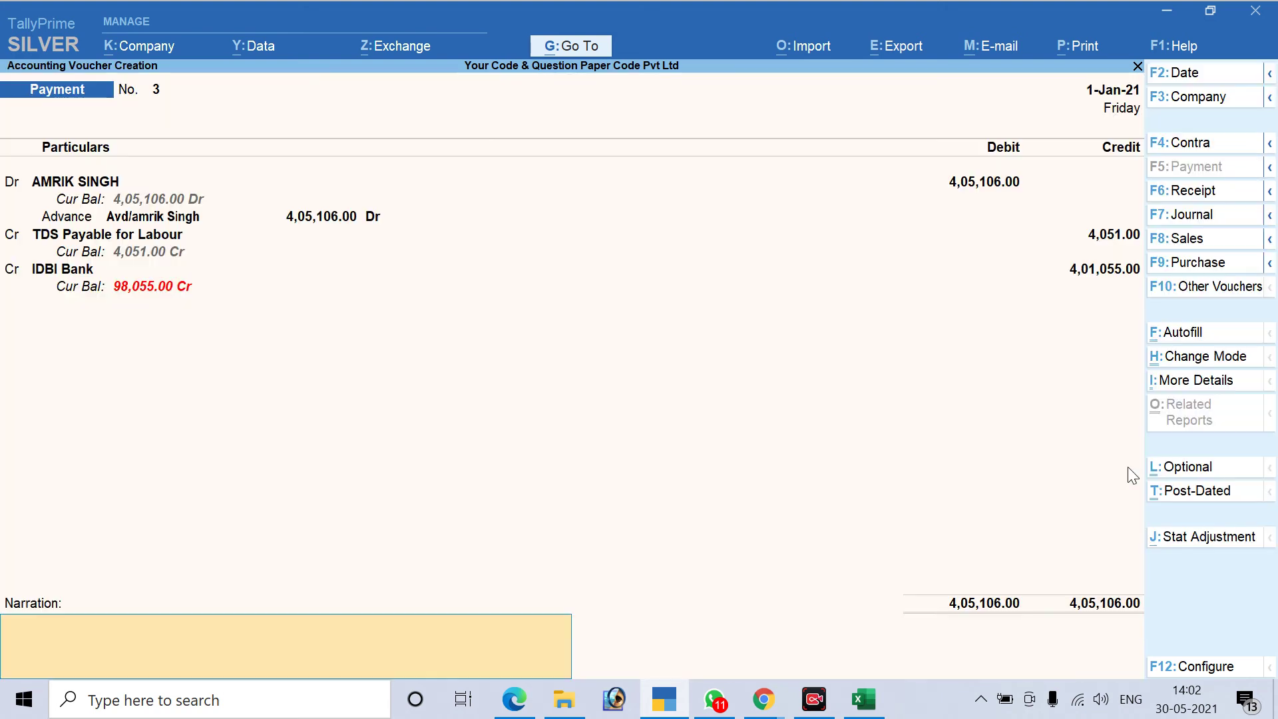
key("Return")
key("Return")
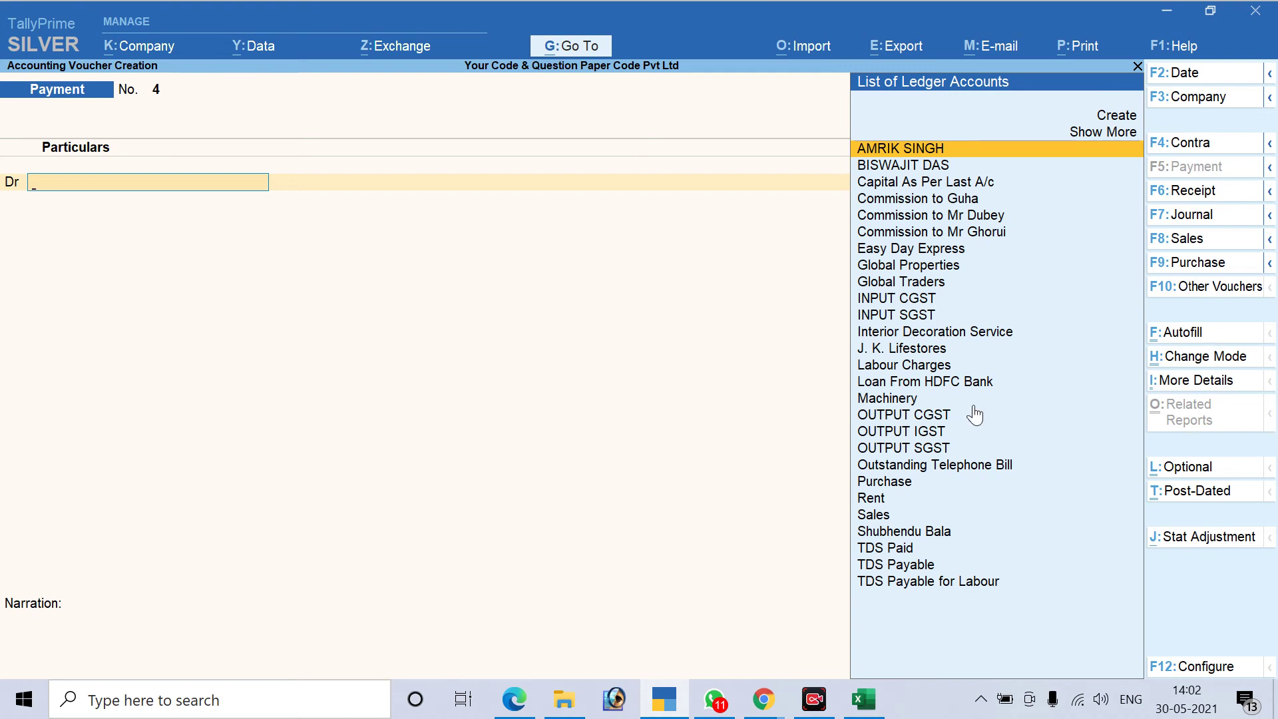
Look up the contractor's PAN in Excel cell B4 and keep voucher No. 4 dated 2-Jan-21
left_click(863, 699)
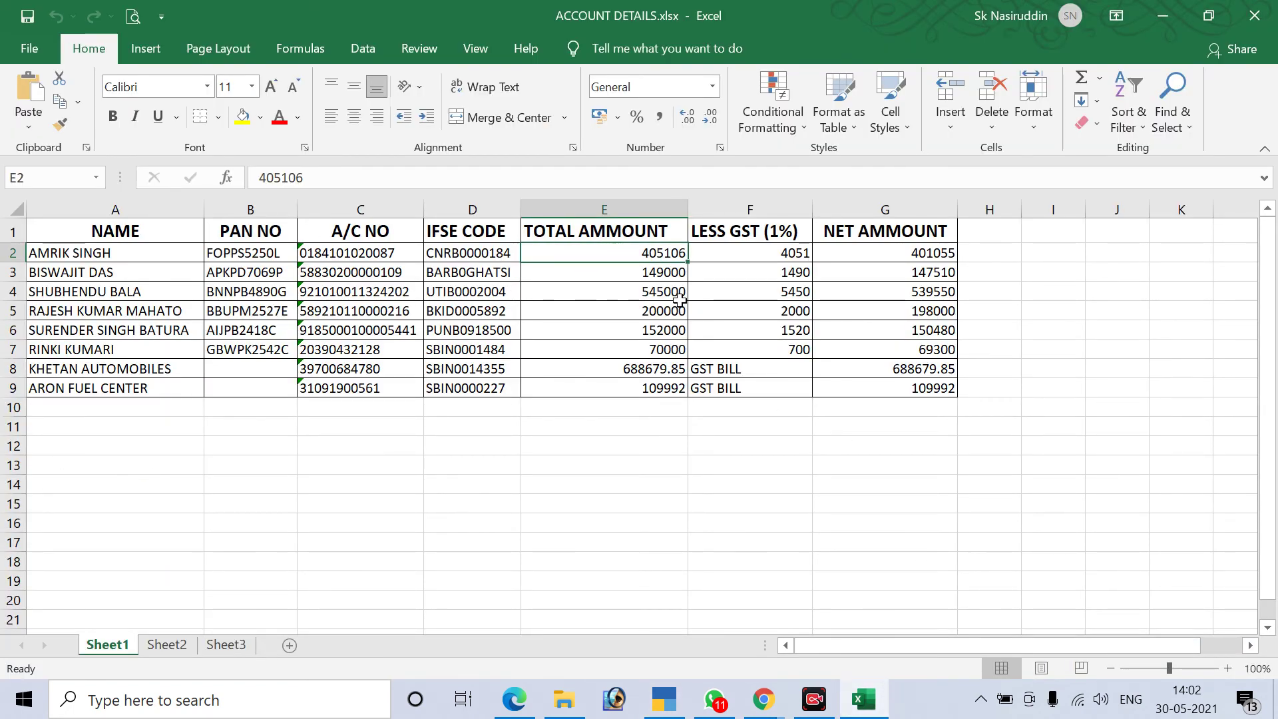
left_click(245, 295)
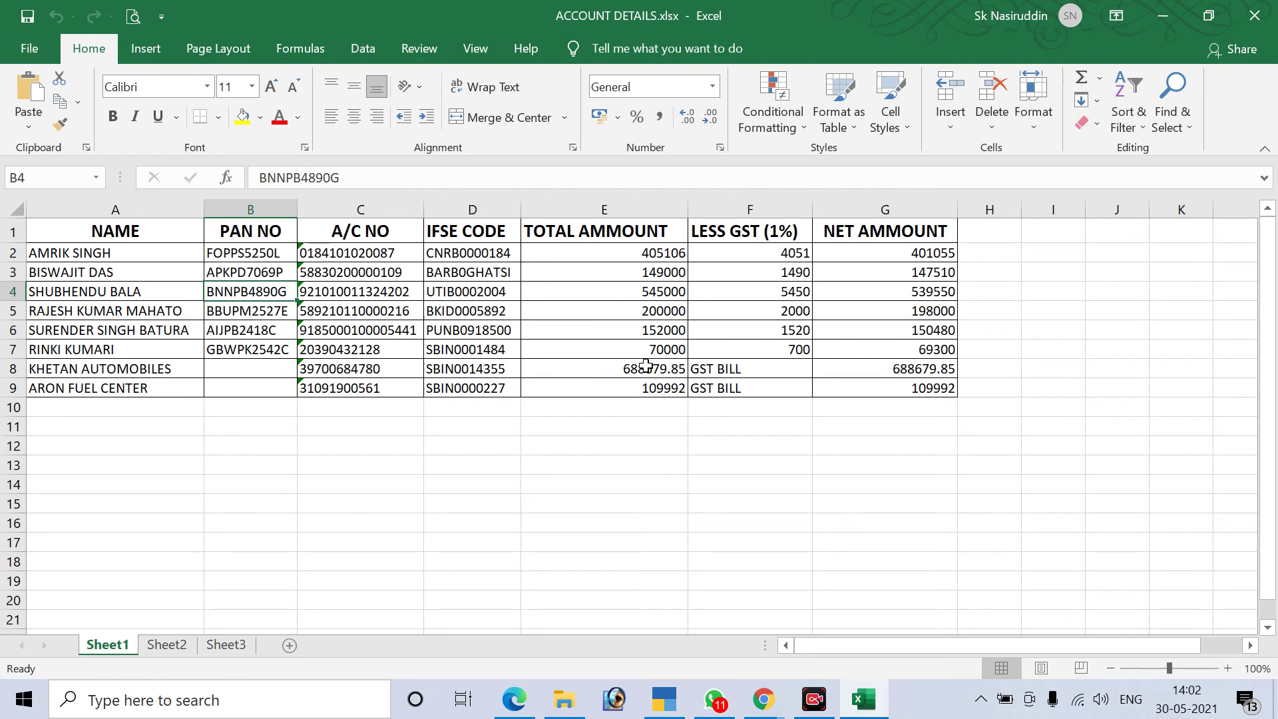
left_click(868, 707)
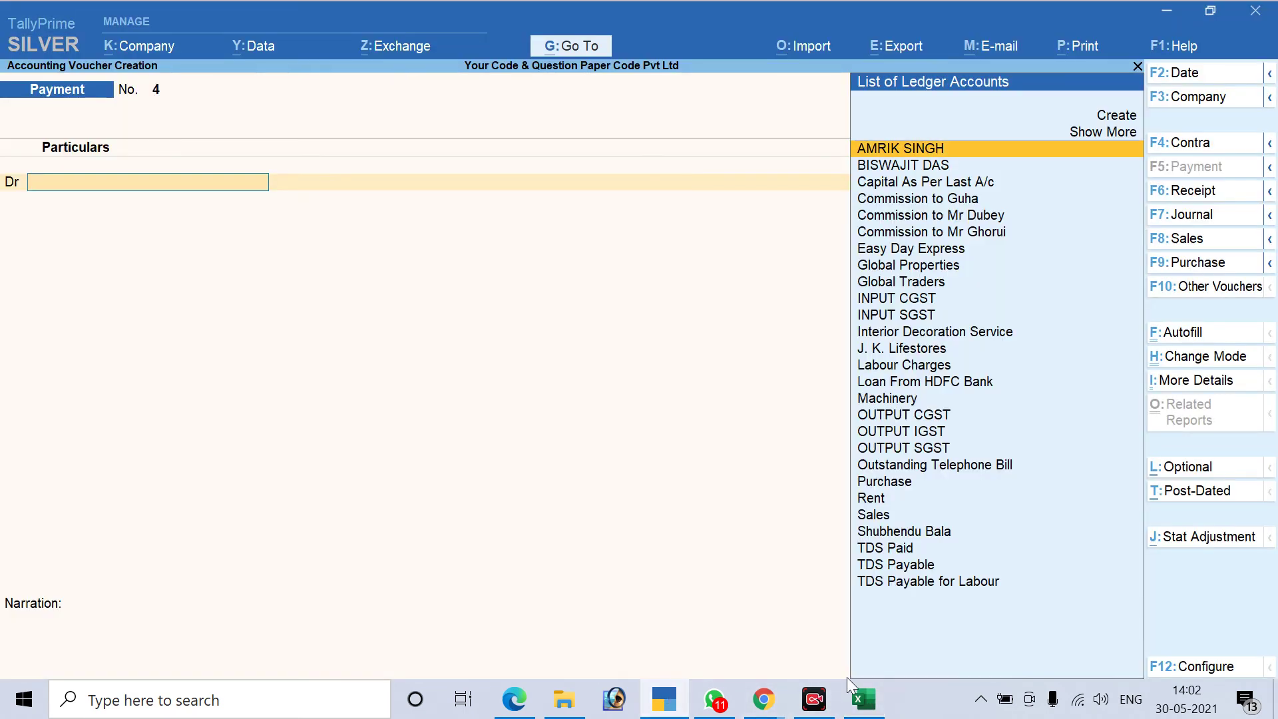
key("F2")
key("Return")
Debit the contractor's ledger 5,00,000 as an Advance reference named after the contractor
type("s")
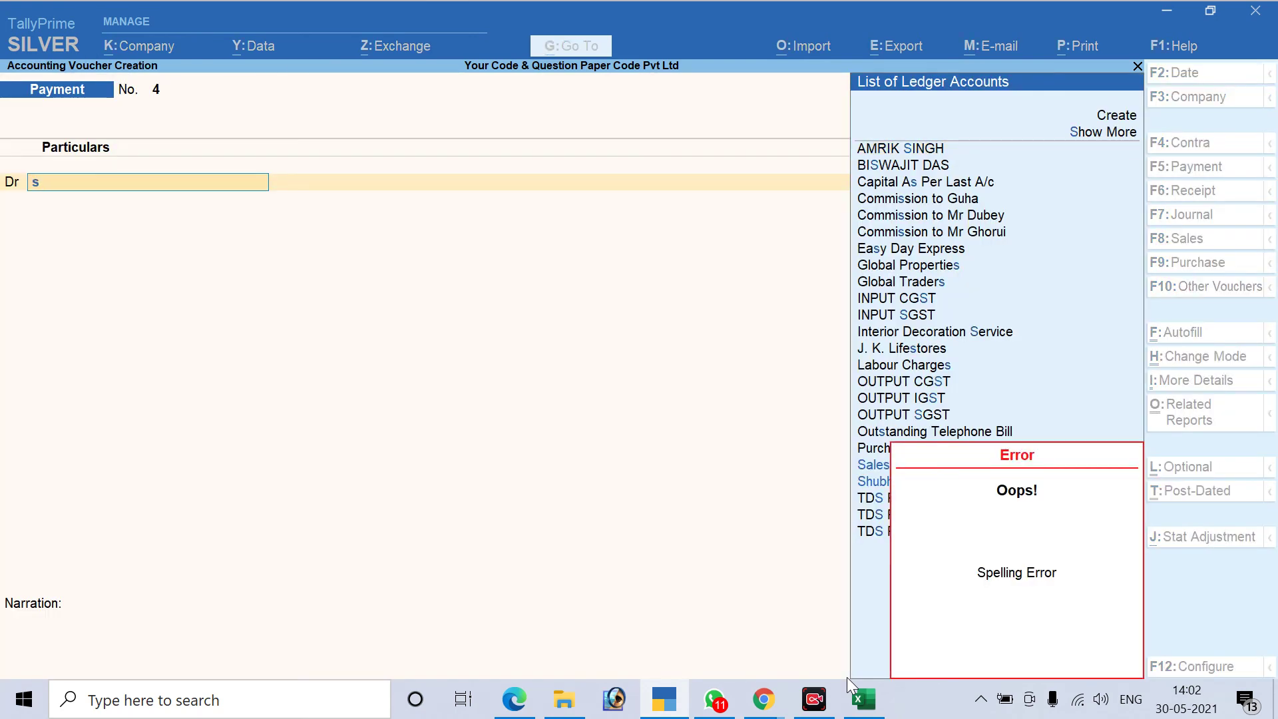
type("hu")
key("Return")
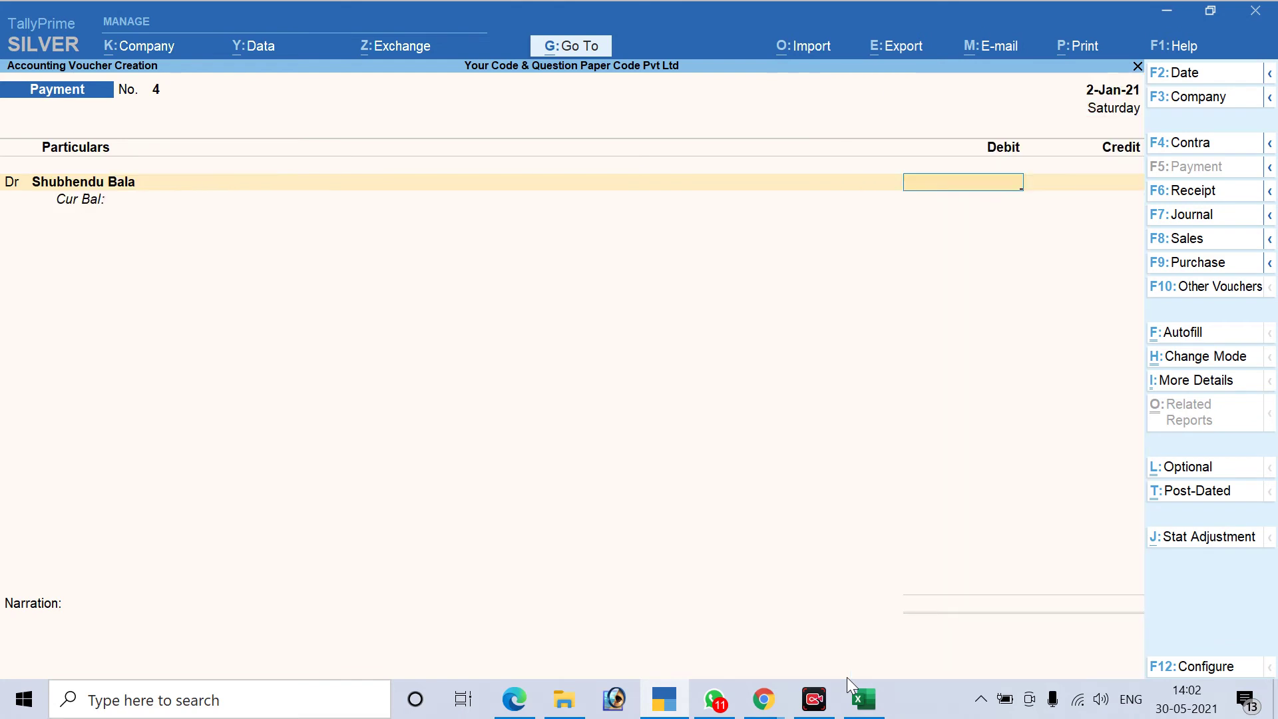
type("500000")
key("Return")
key("Up")
key("Up")
key("Up")
key("Return")
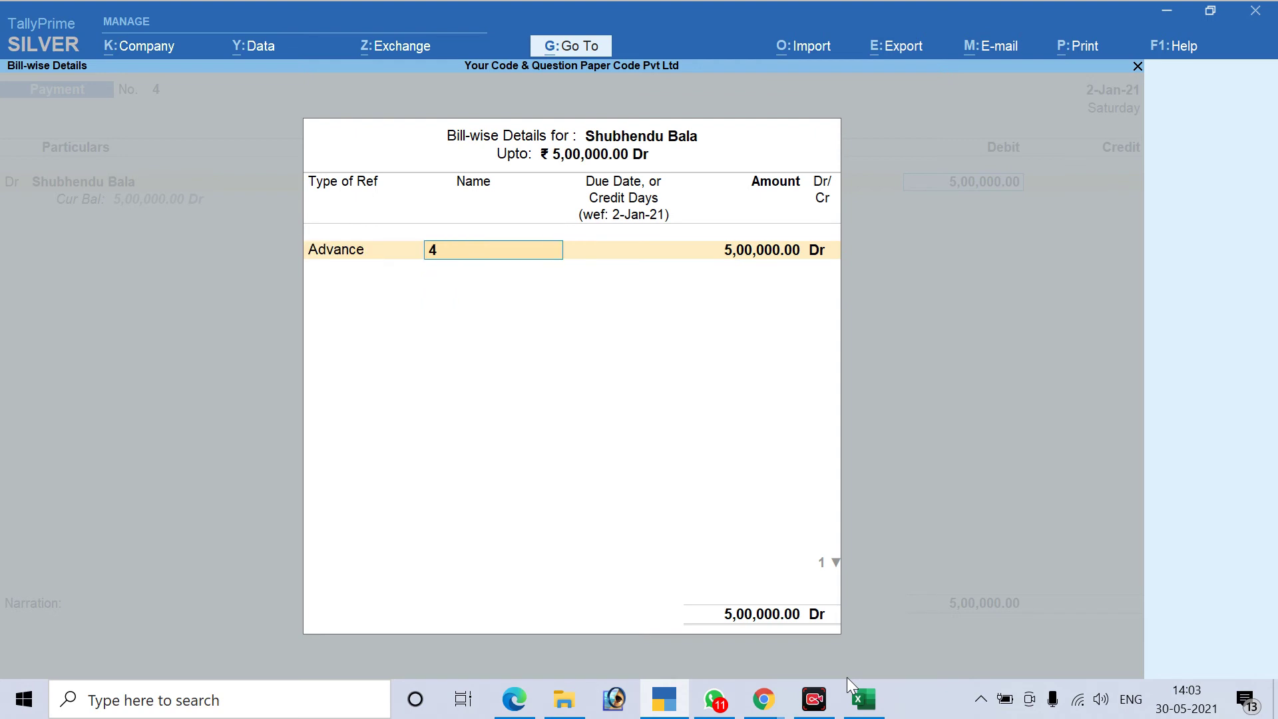
type("Shubhendu")
key("Return")
key("Return")
key("Return")
key("Return")
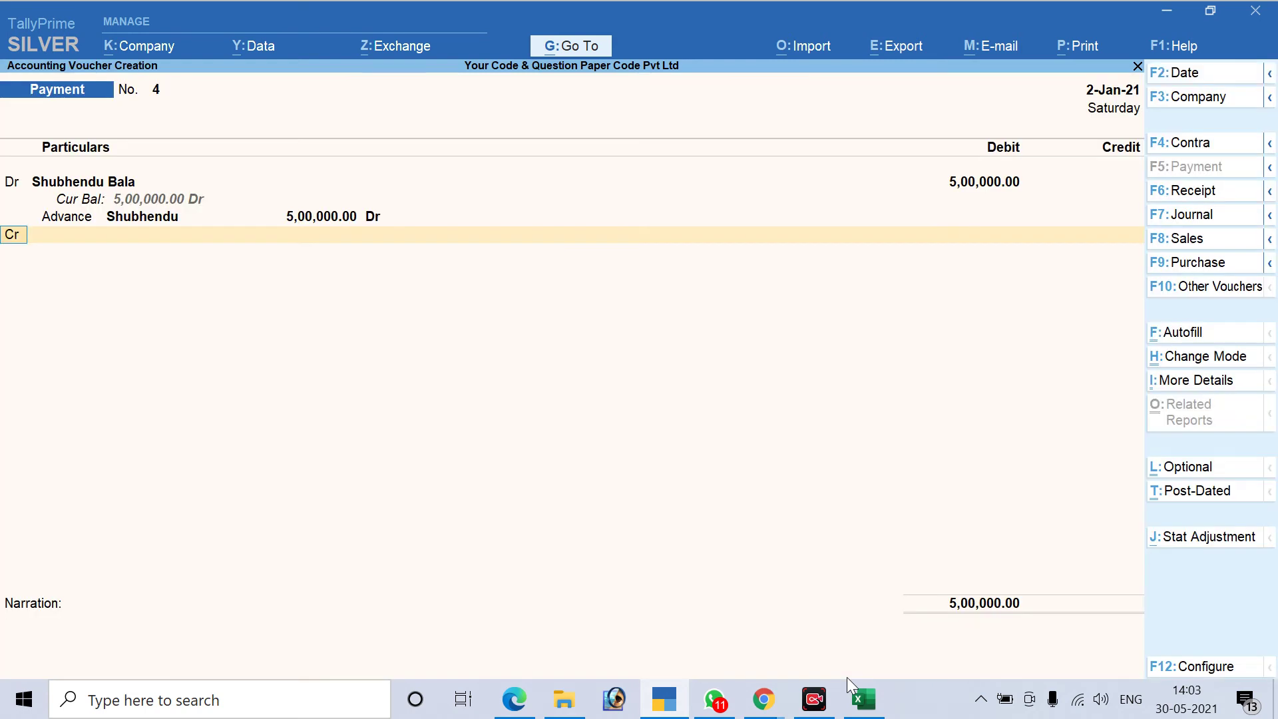
Credit TDS Payable for Labour with 10,000
key("Return")
type("Tds")
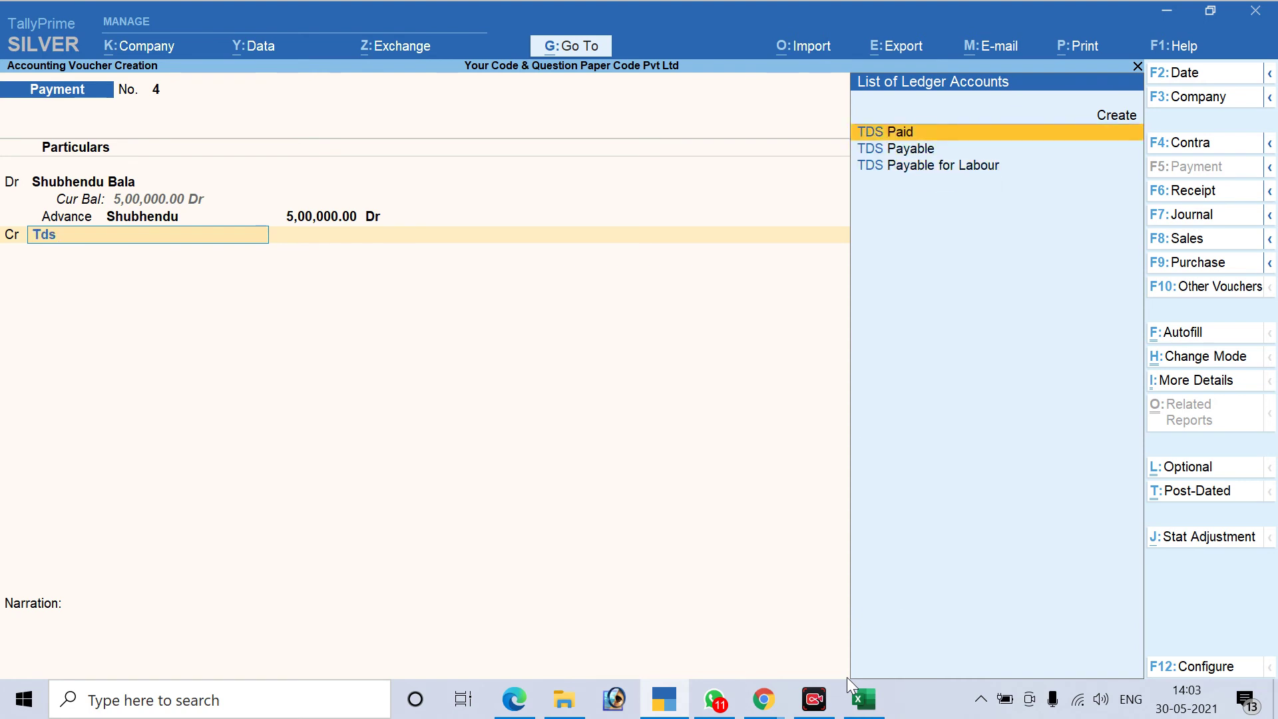
key("Down")
key("Down")
key("Return")
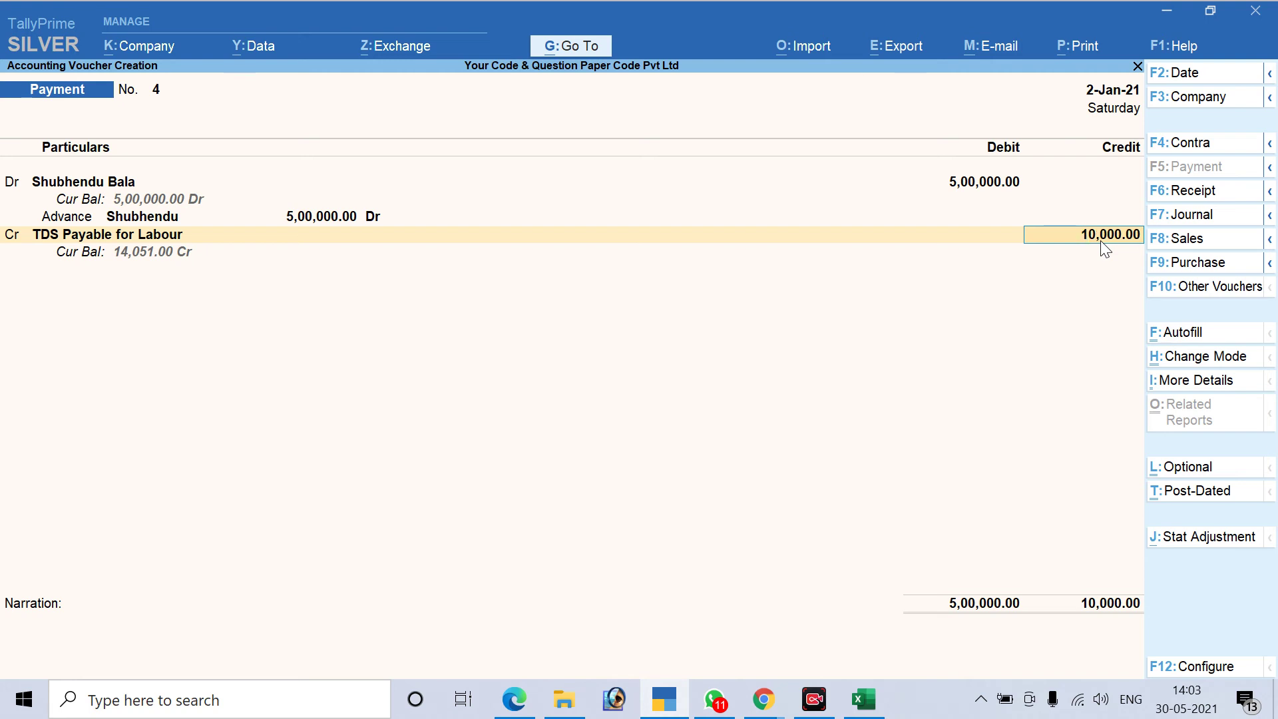
key("Return")
Credit IDBI Bank 4,90,000 by cheque number 2564 and accept the voucher
type("id")
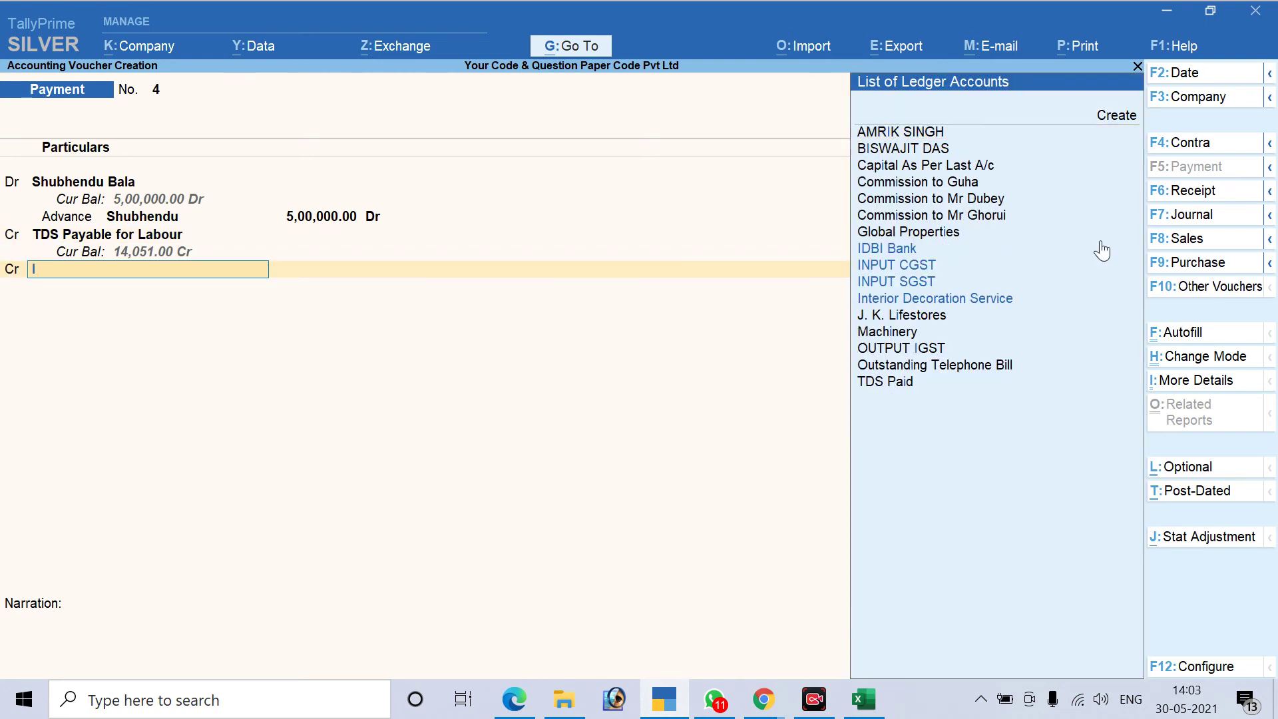
key("Return")
key("ctrl")
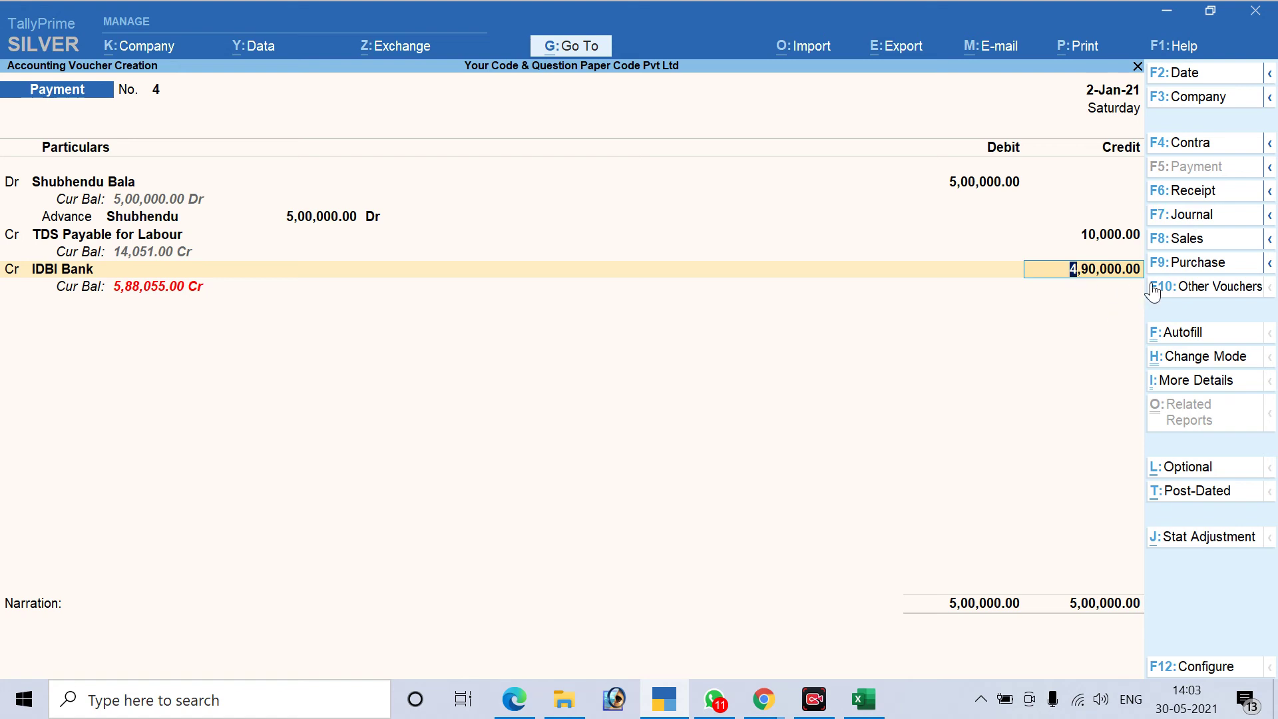
key("Return")
key("Return")
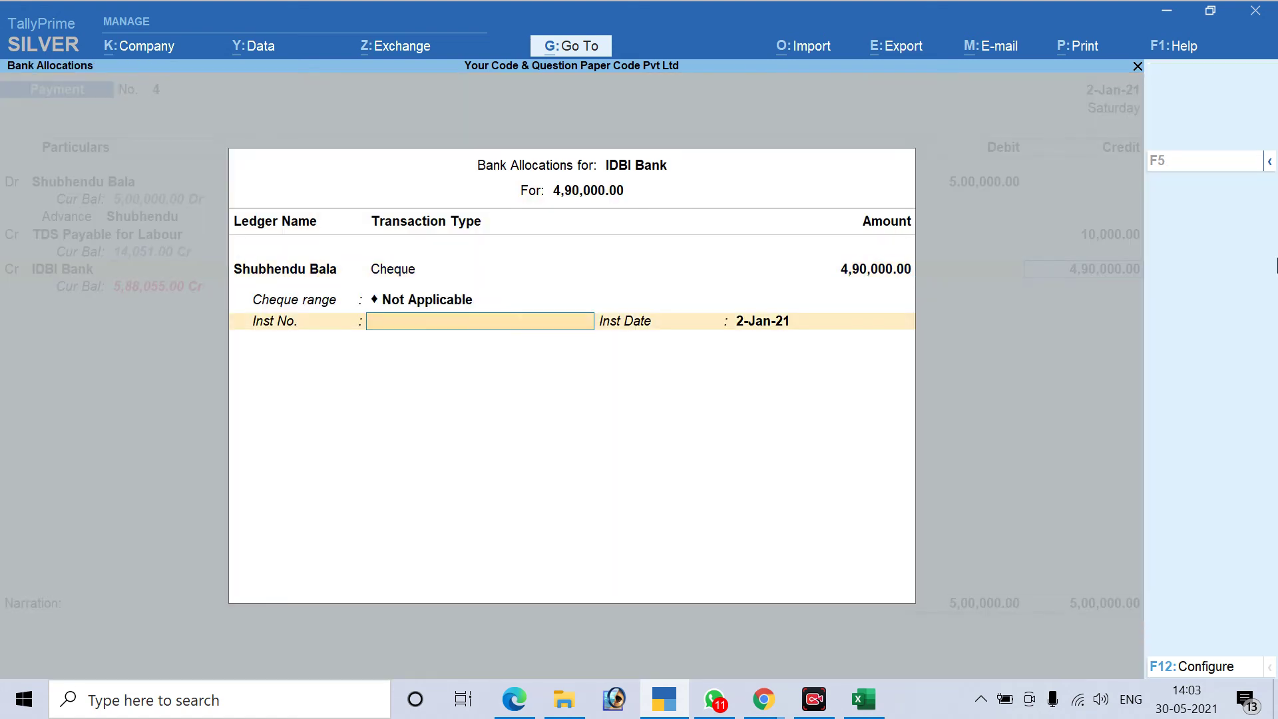
type("2564")
key("Return")
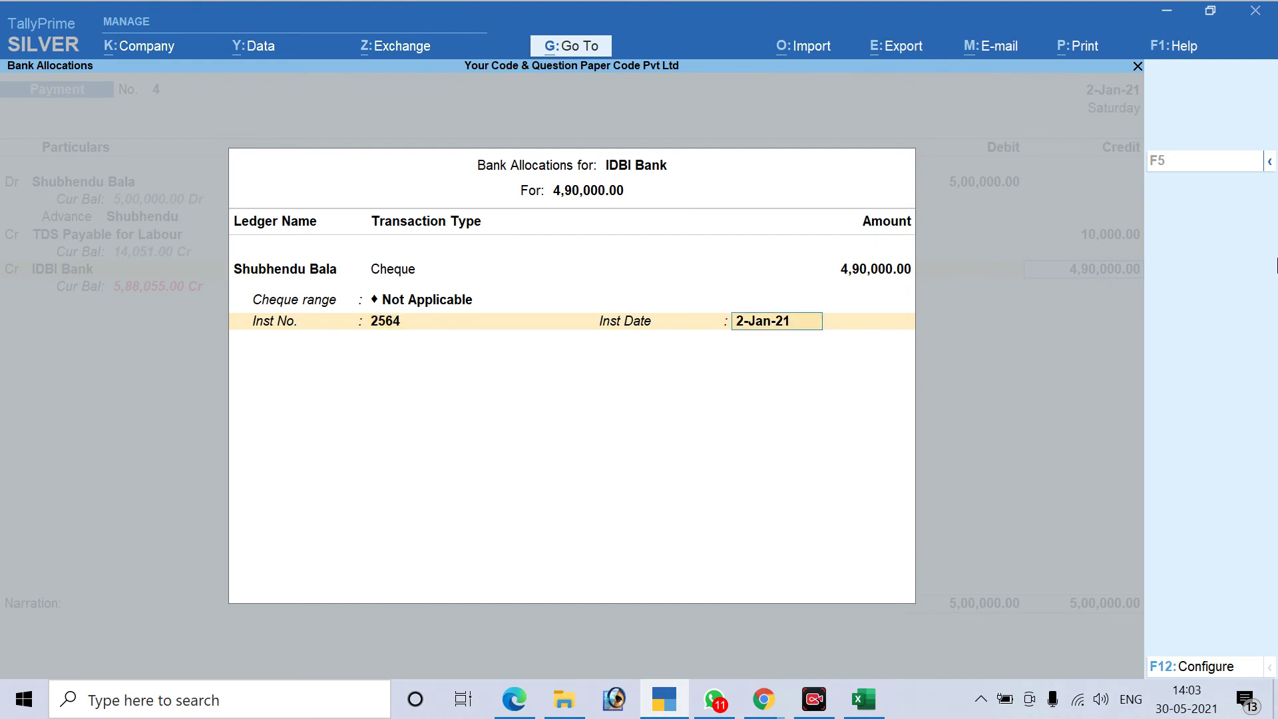
key("Return")
key("Return")
key("Return")
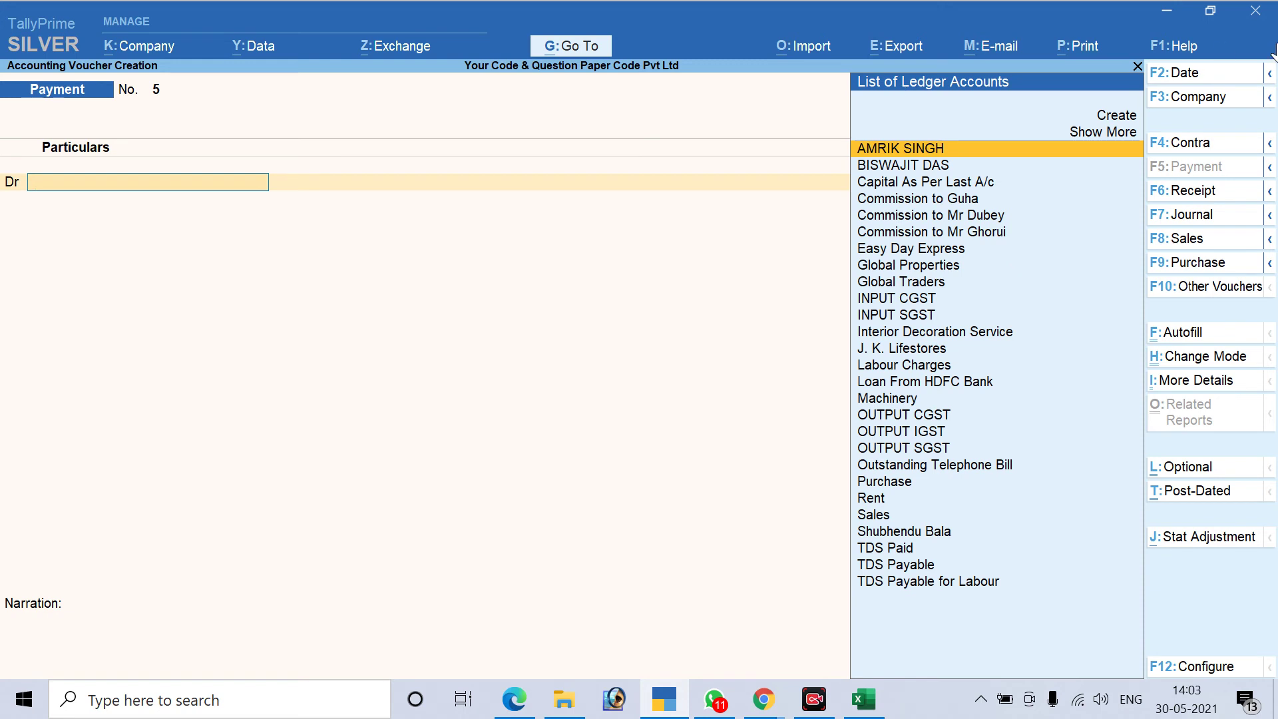
Start a Purchase voucher with invoice AS/01 dated 10-Jan-21
left_click(1178, 263)
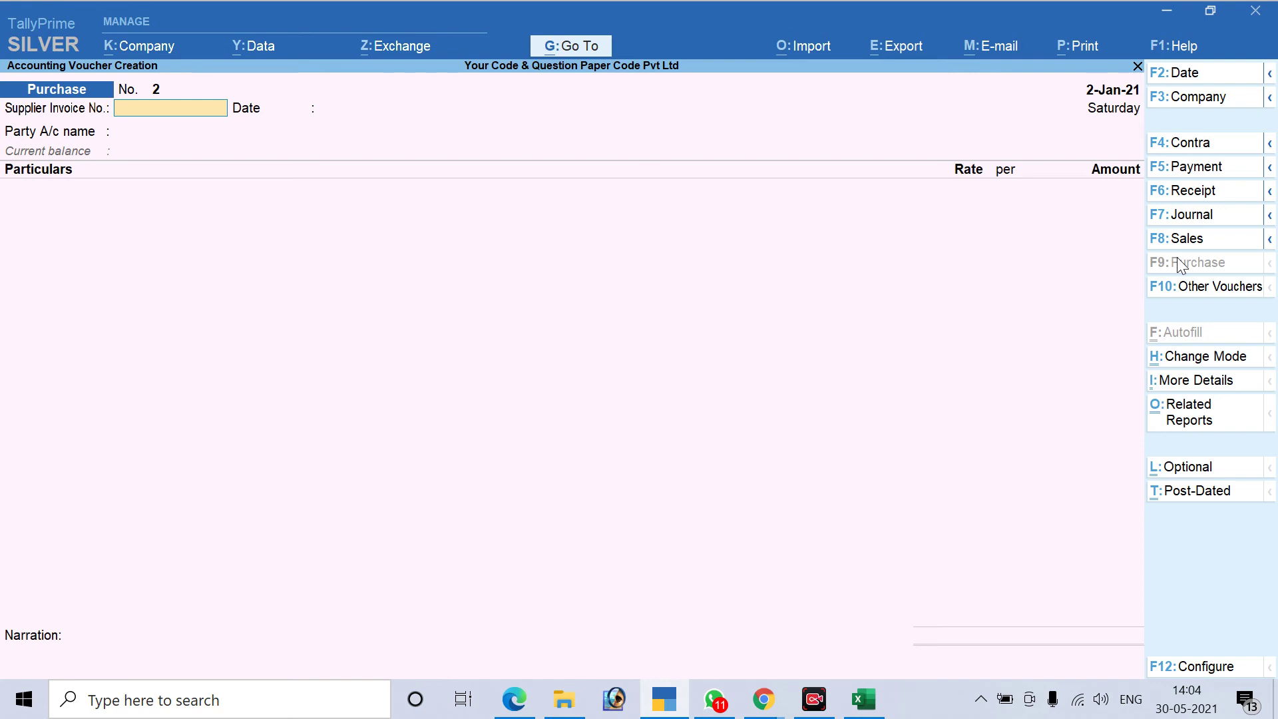
type("AS/01")
key("Return")
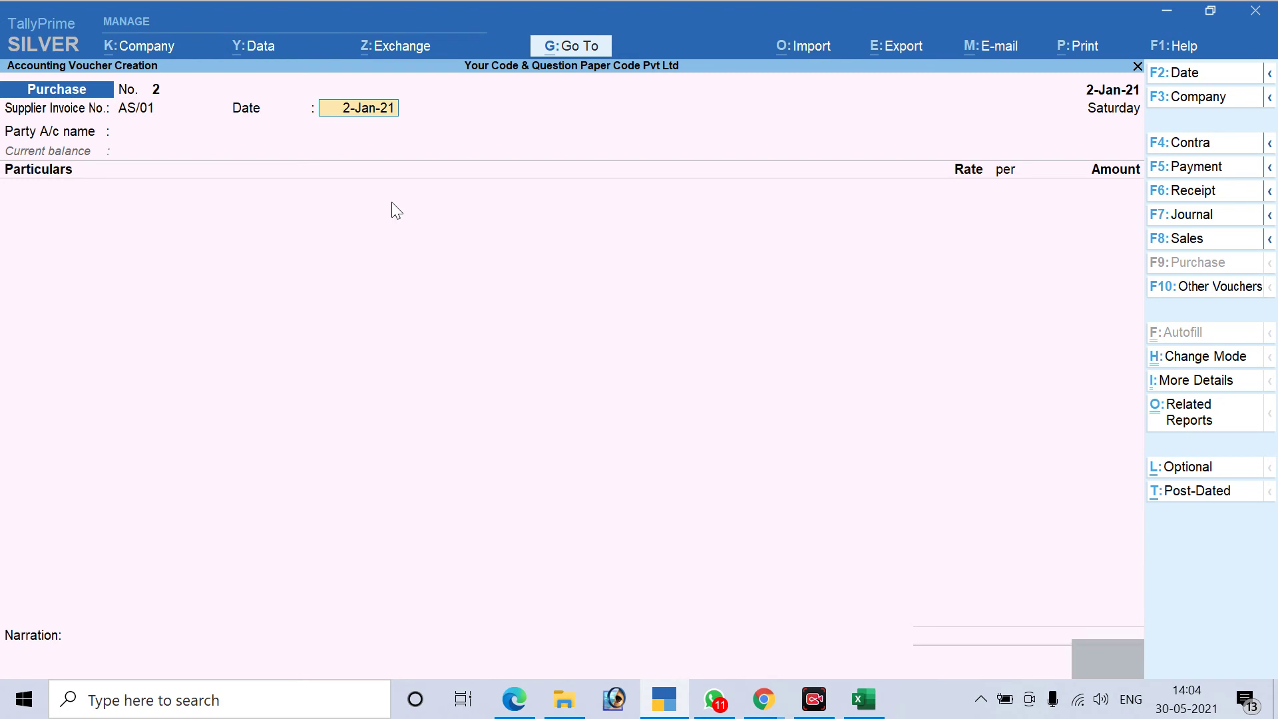
key("F2")
type("10.1")
key("Return")
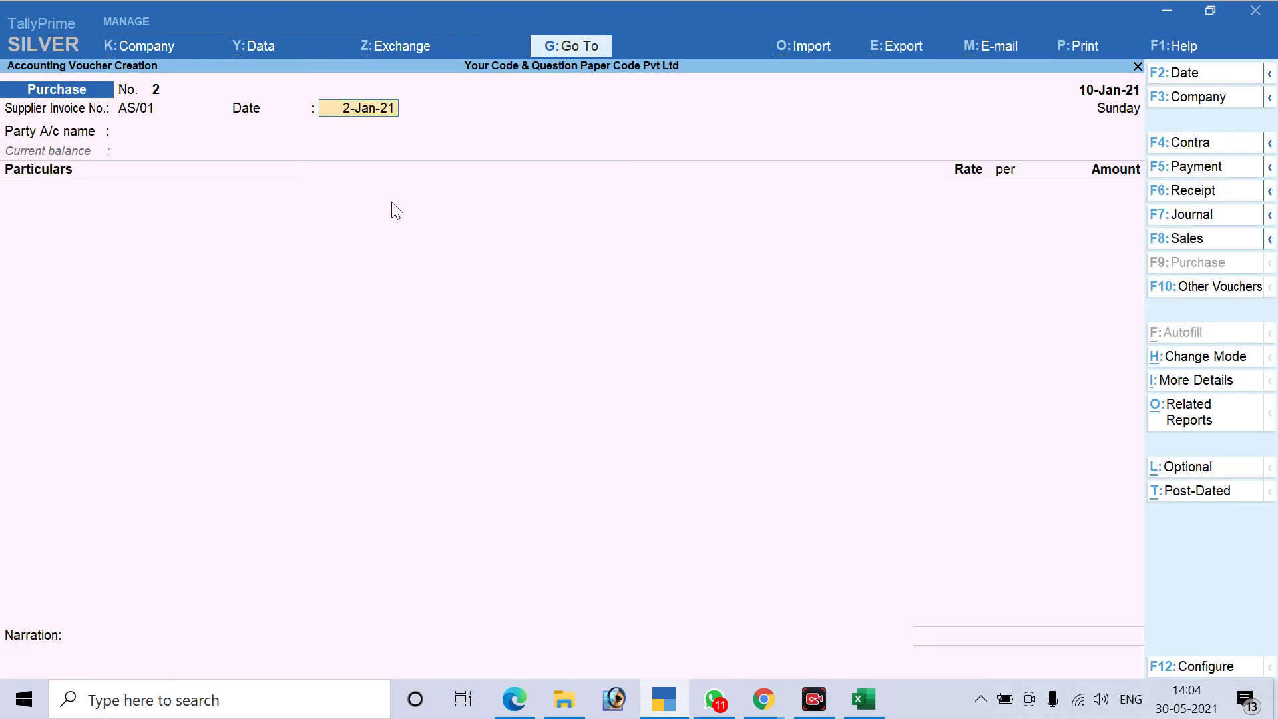
type("10")
key("Return")
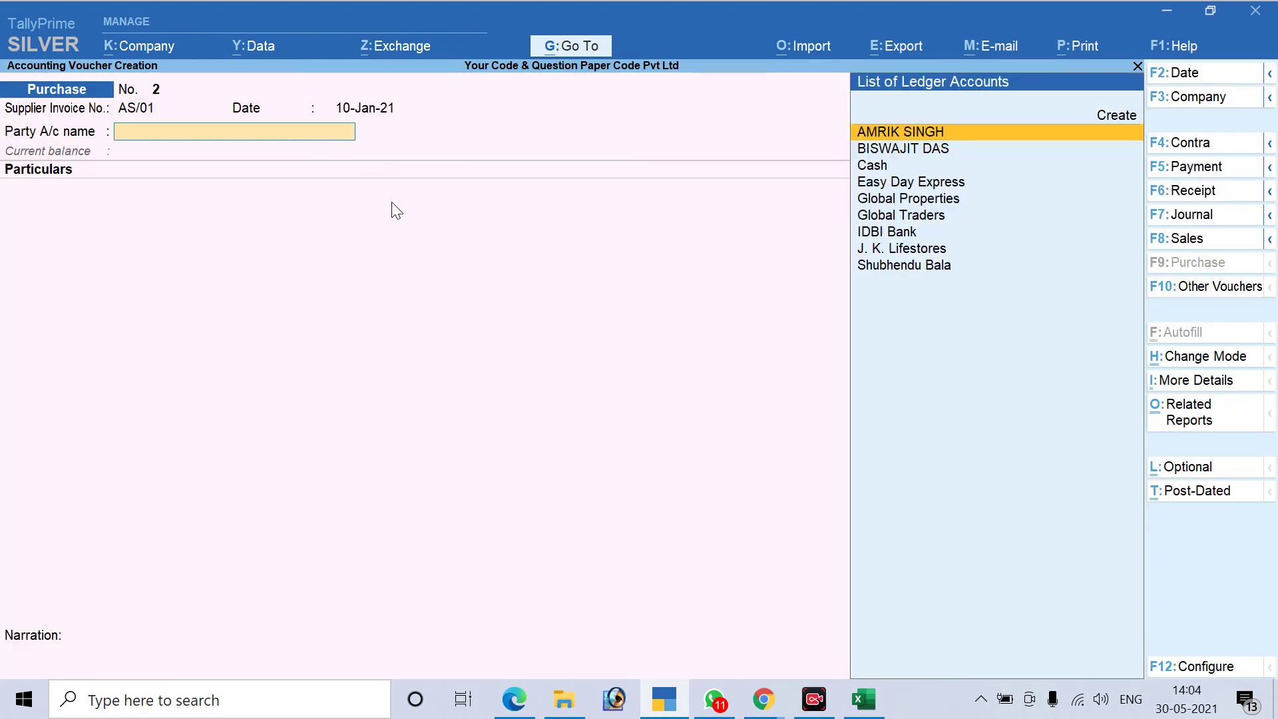
Set the contractor as party and add a Labour Charges line, then go to the Excel sheet
key("Return")
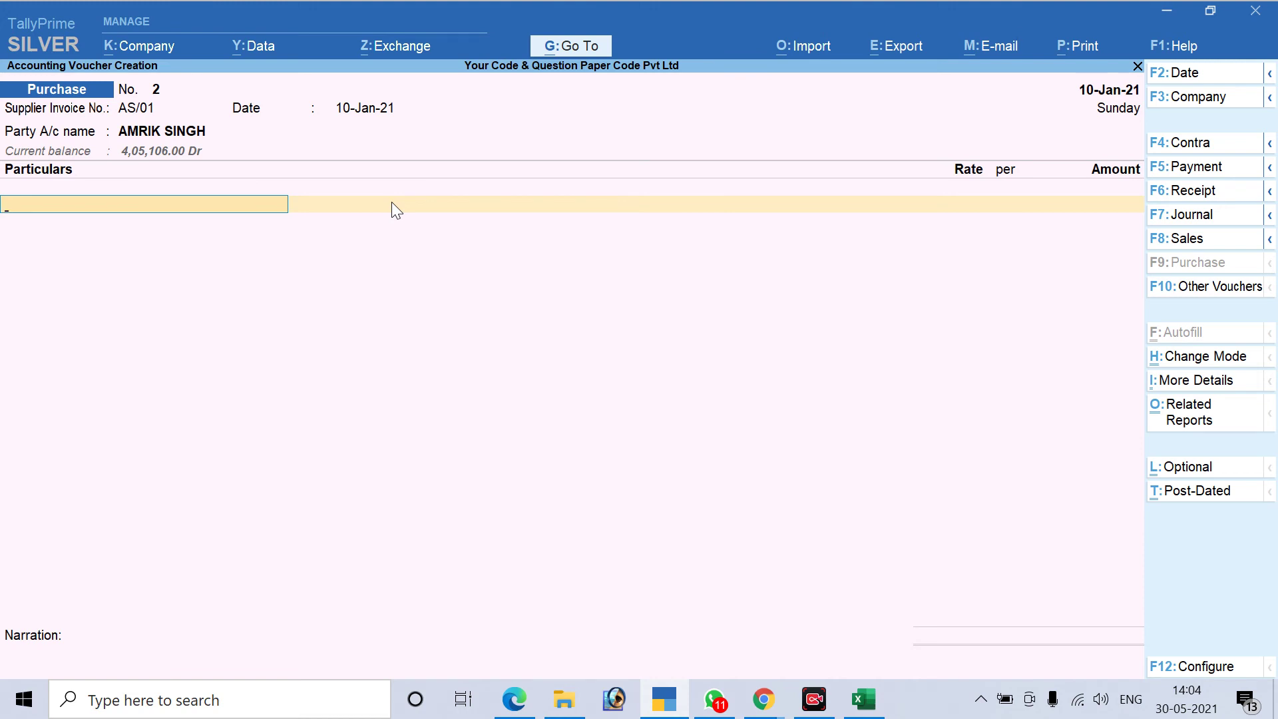
type("La")
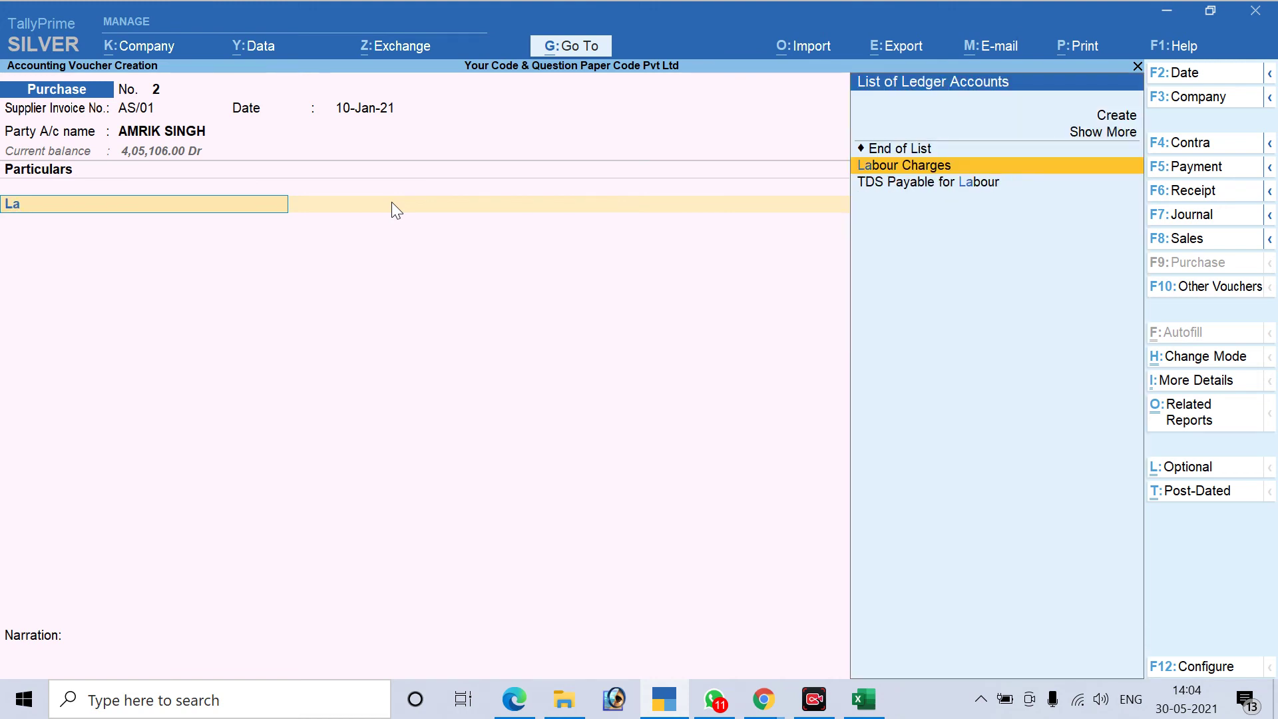
key("Return")
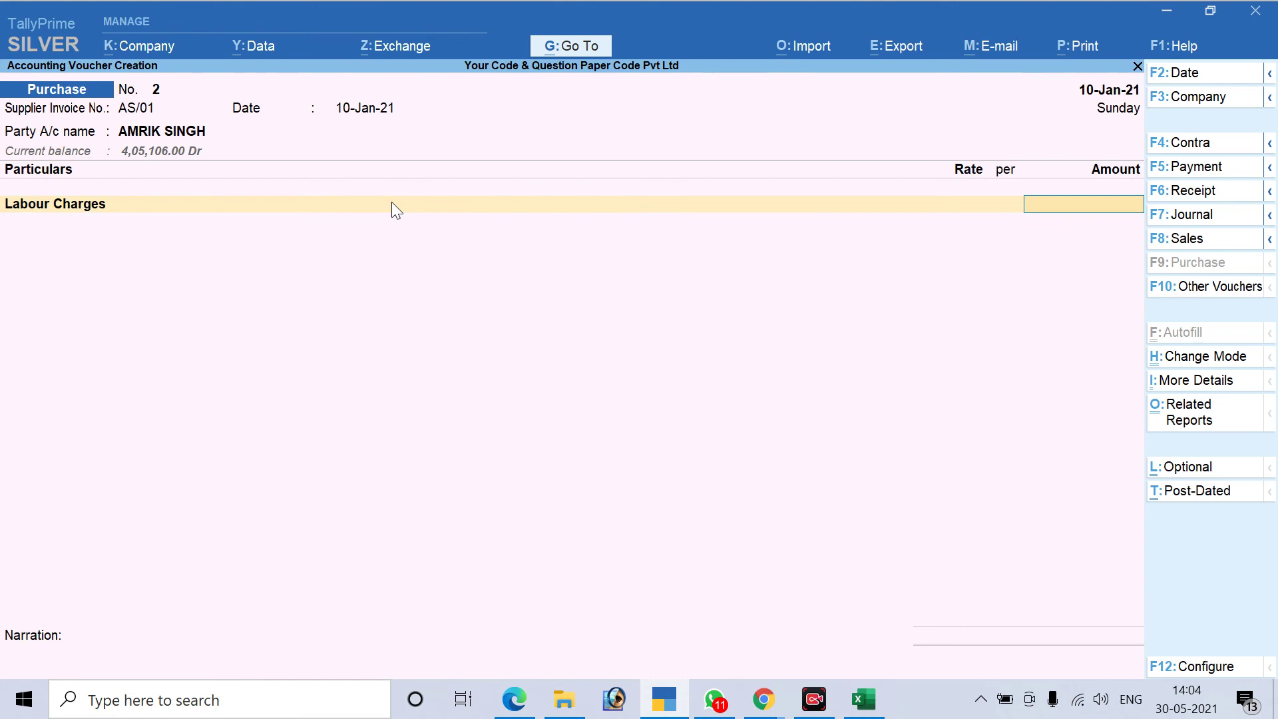
key("alt+Tab")
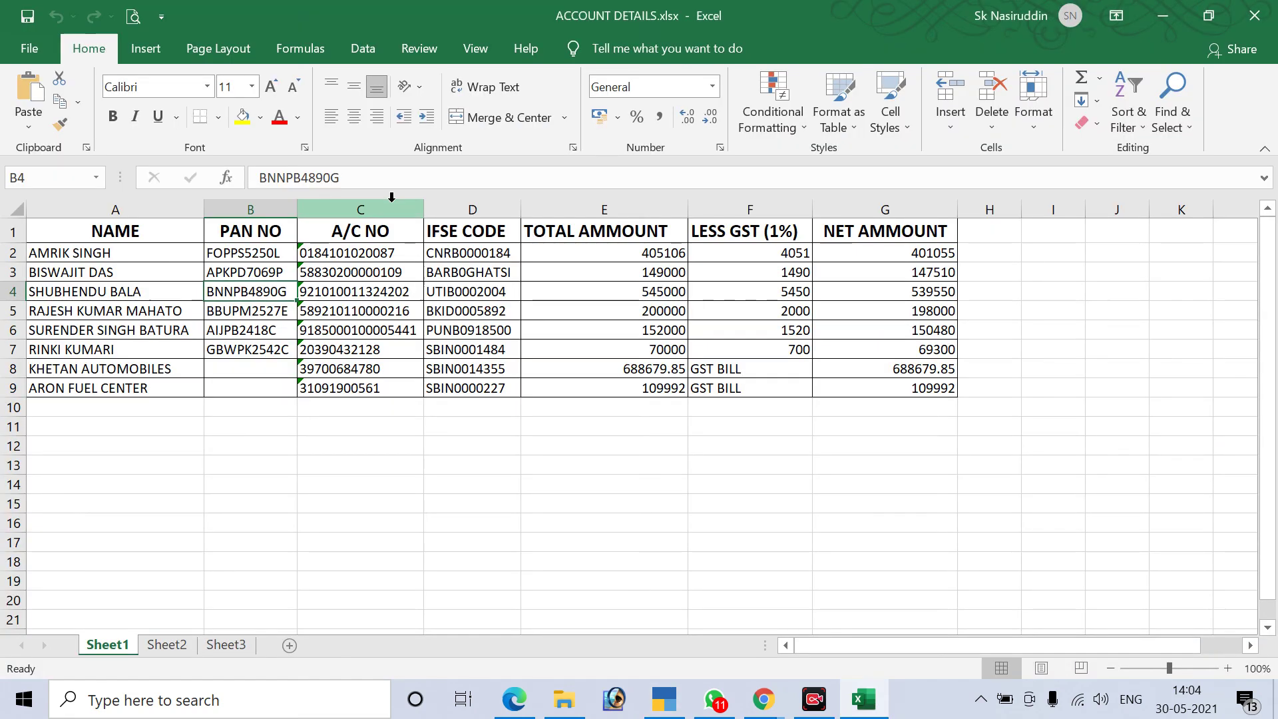
Read the 405106 total in E2 and its 4051 deduction in F2, then return to TallyPrime
left_click(674, 252)
left_click(804, 254)
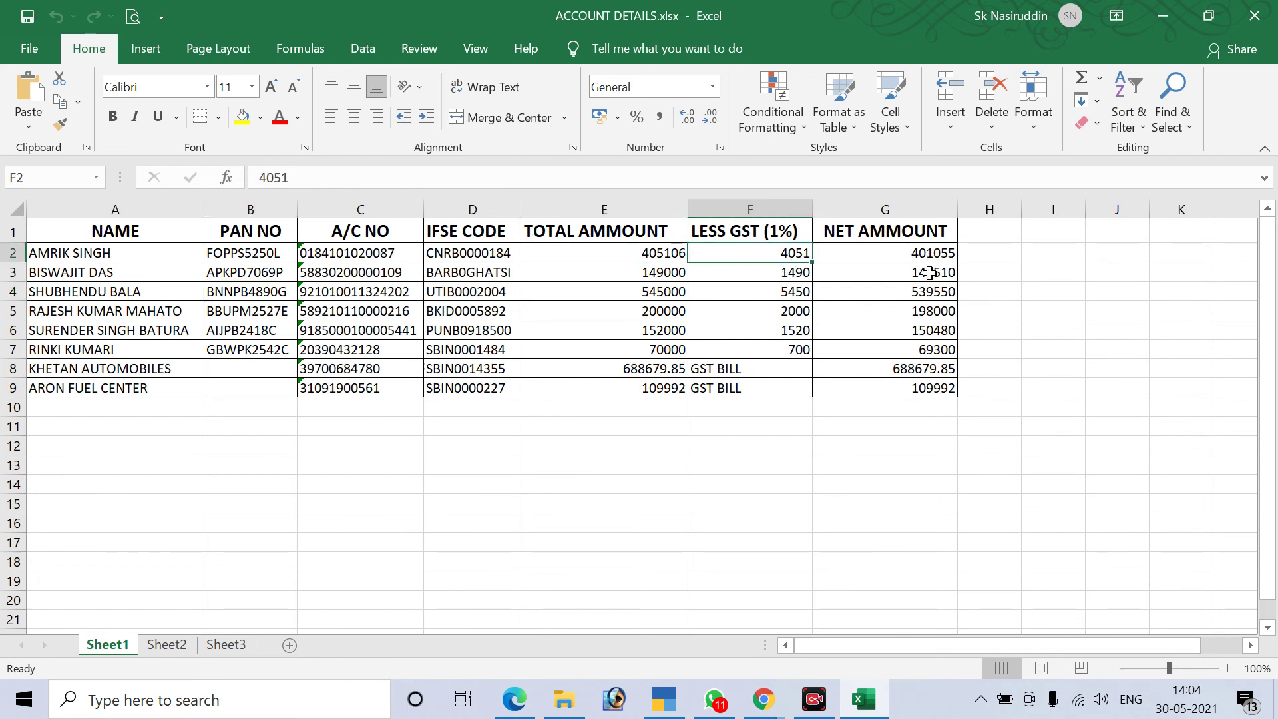
key("alt+Tab")
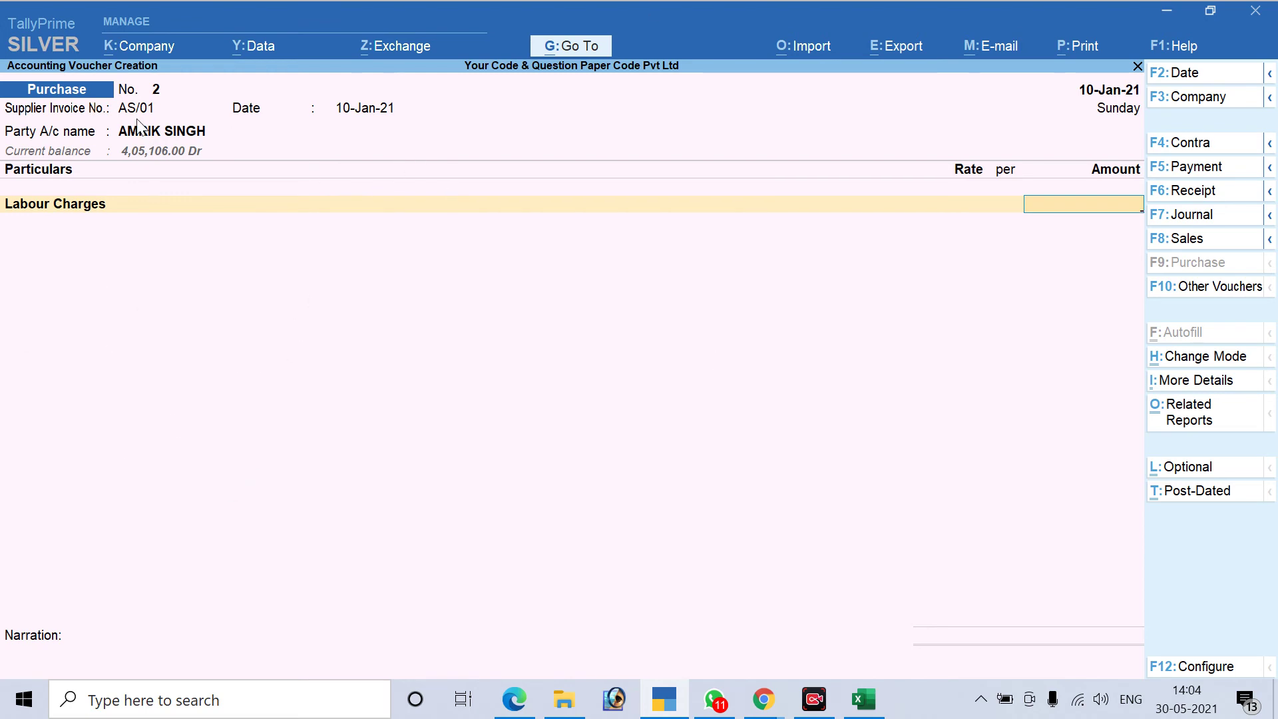
Enter 405106 on Labour Charges under TDS for Contractor (194C), declining advance TDS adjustment
type("405106")
key("Return")
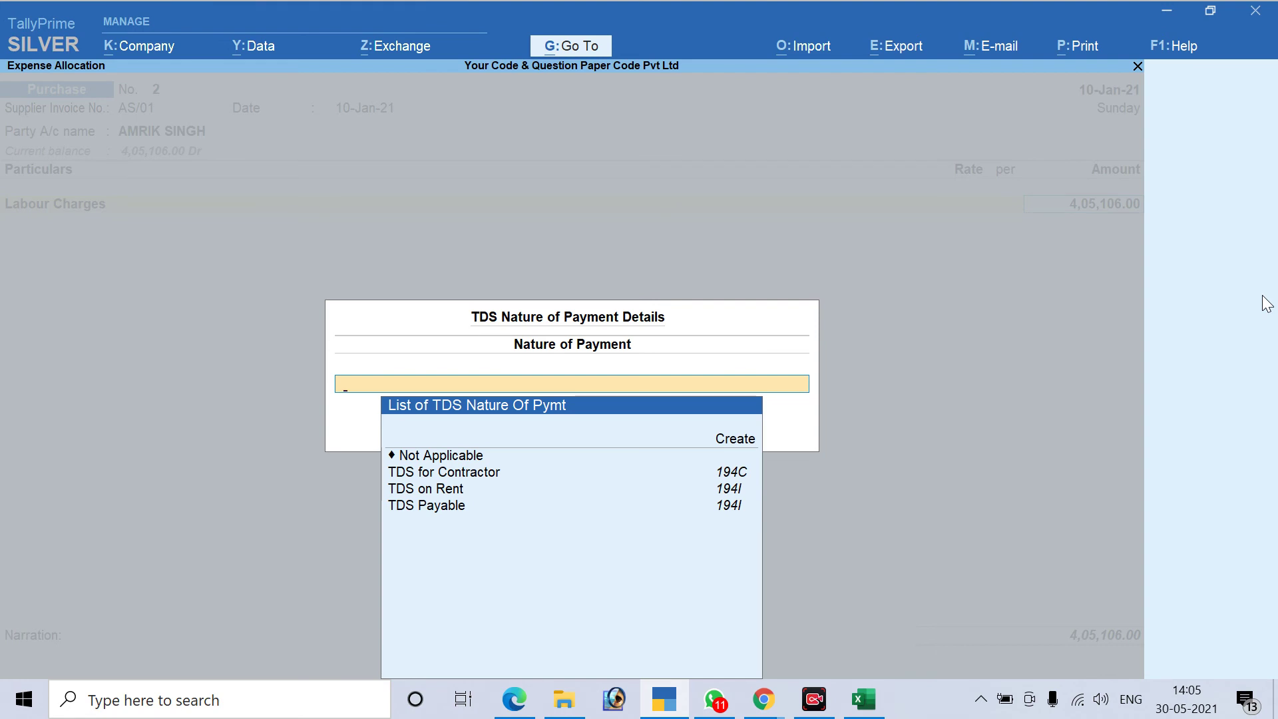
key("Down")
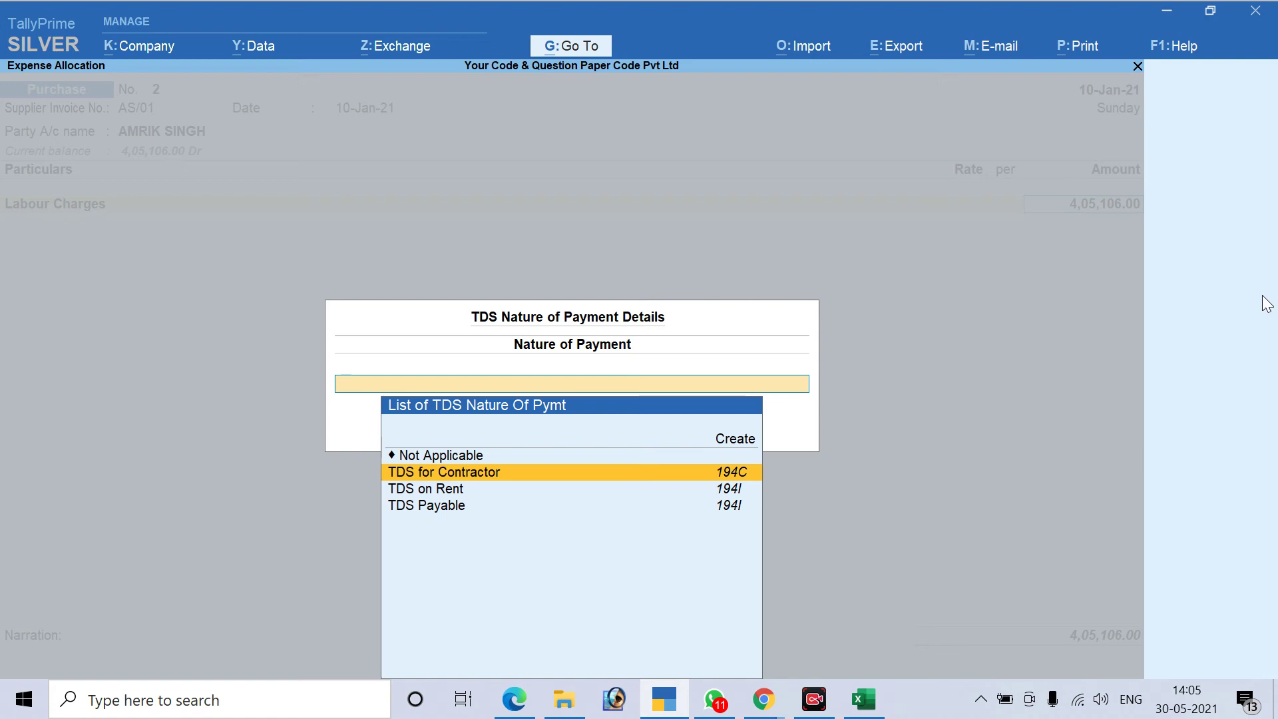
key("Return")
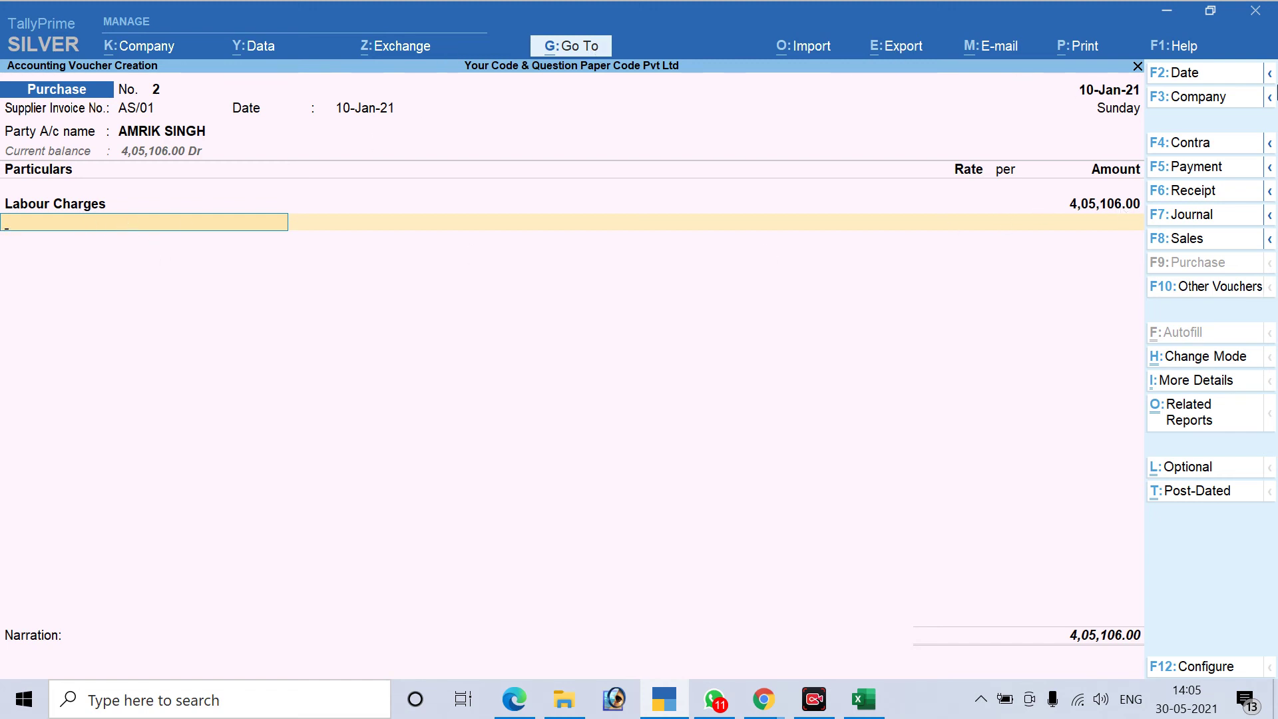
key("Return")
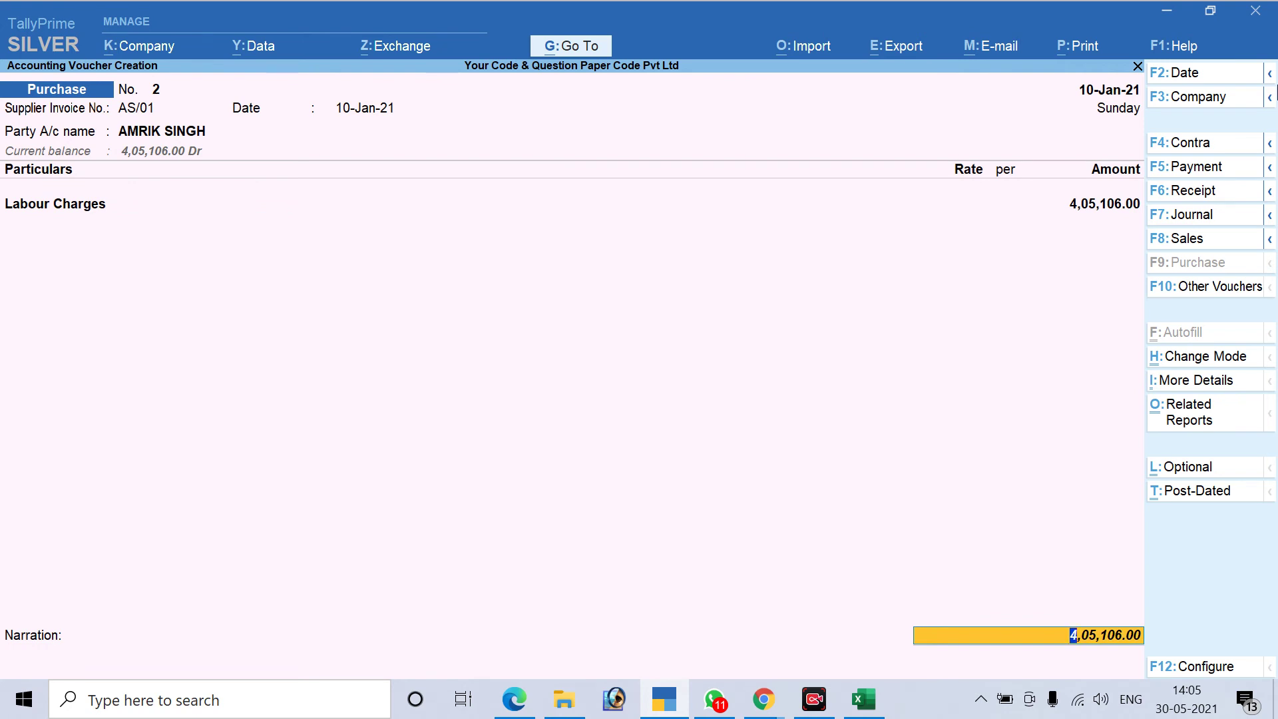
key("Return")
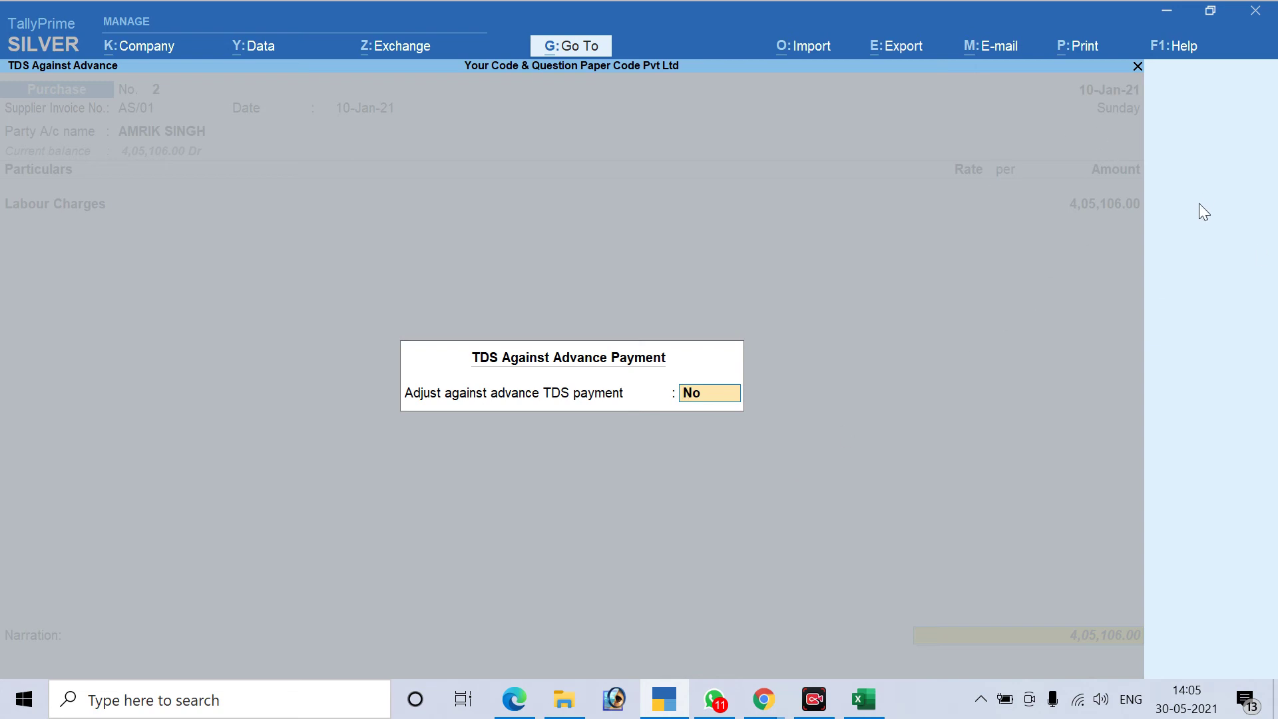
key("Return")
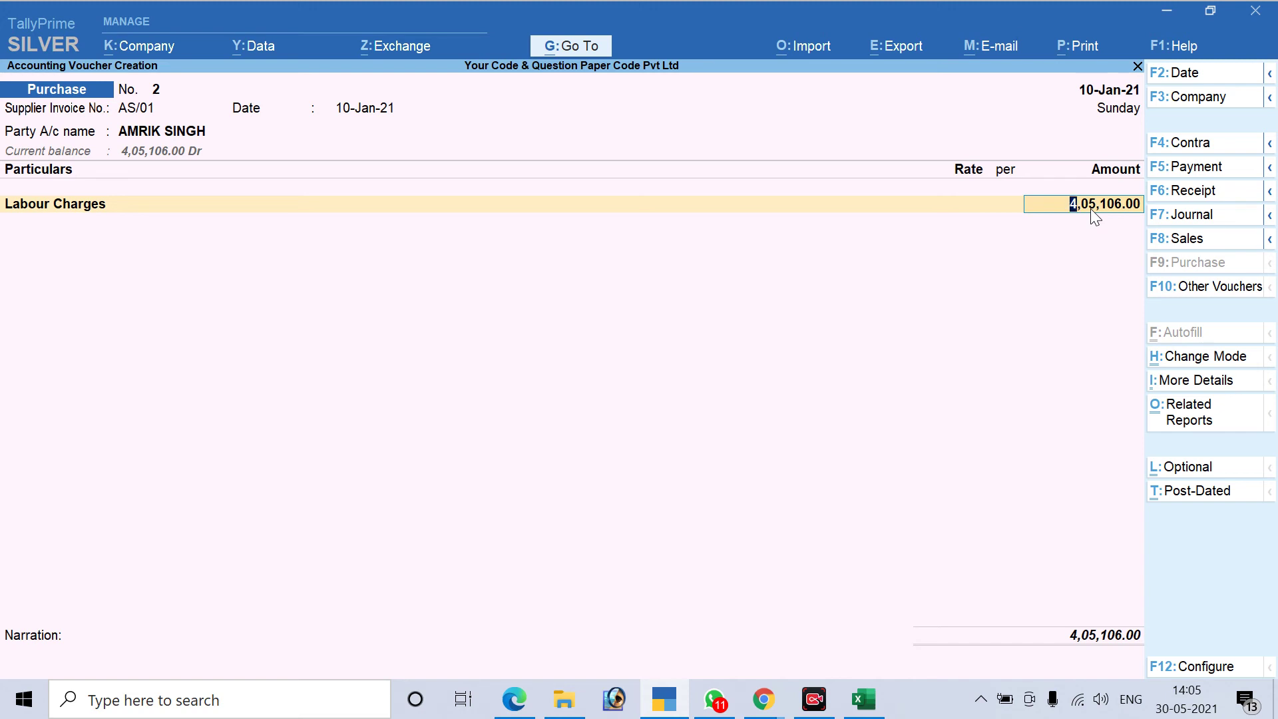
Change the Labour Charges amount to 10,00,000 and answer Yes to adjust against advance TDS payment
type("1000000")
key("Return")
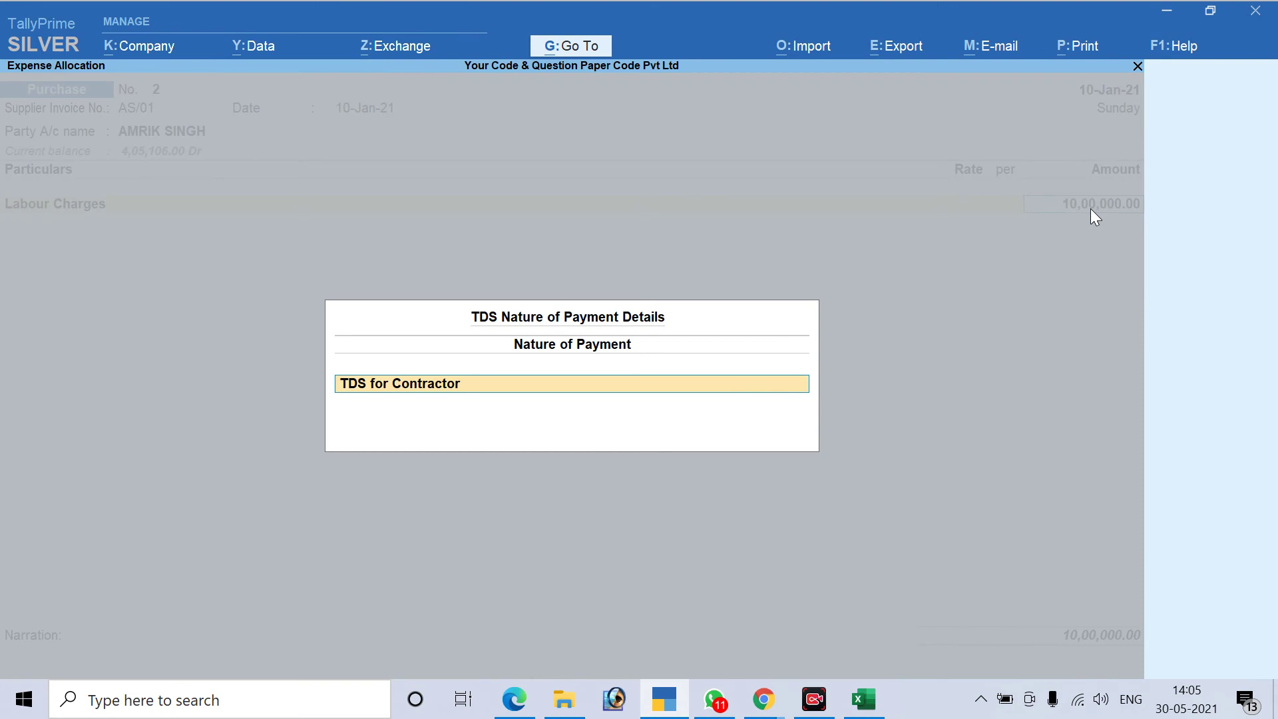
key("Return")
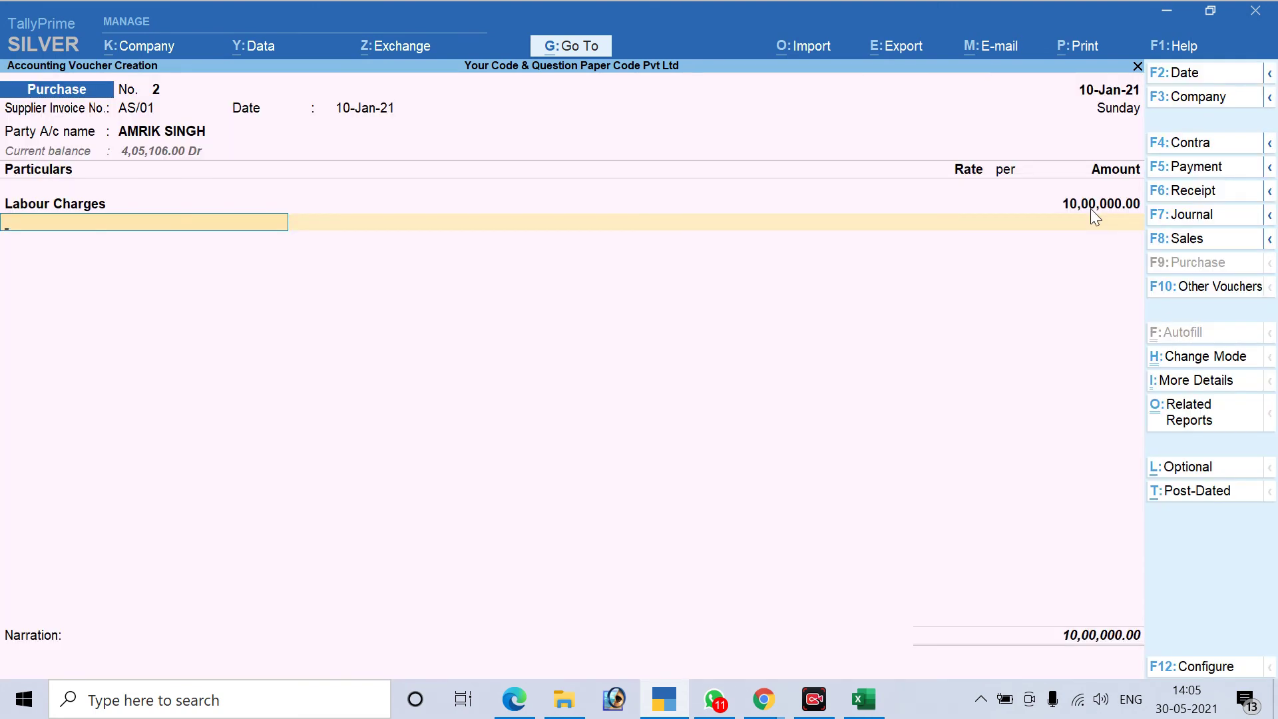
key("Return")
key("Return")
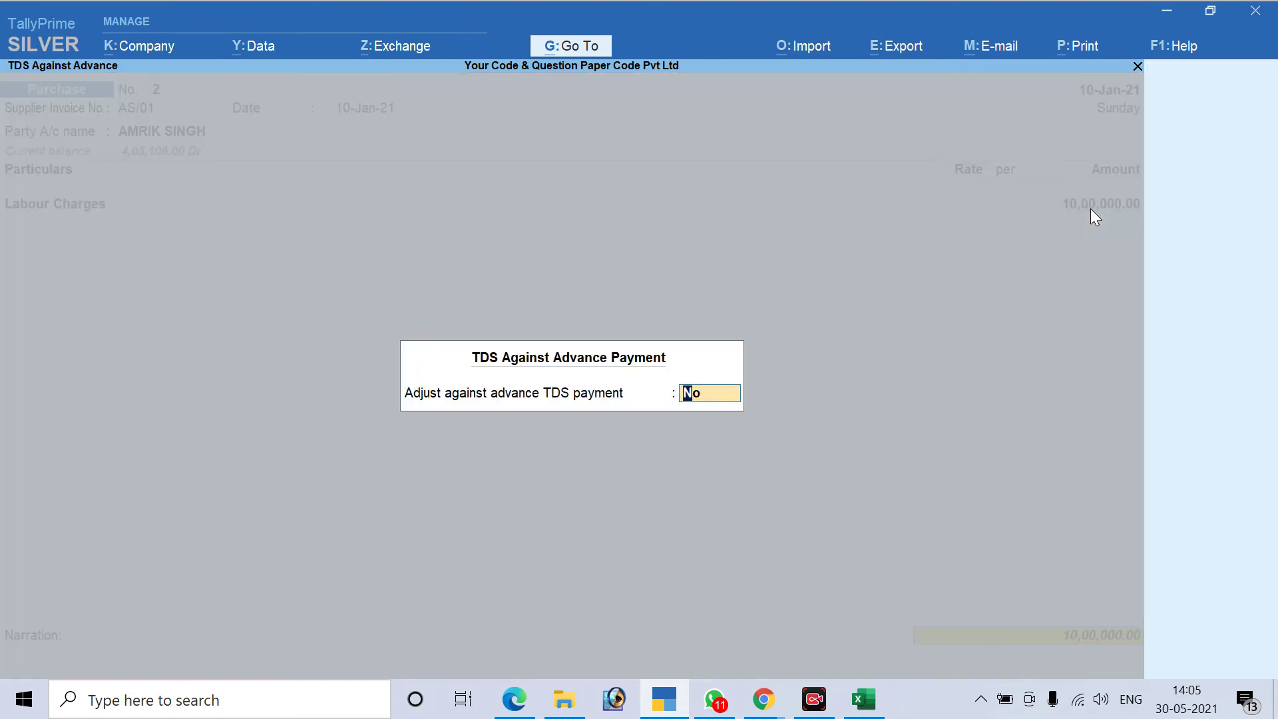
type("y")
key("Return")
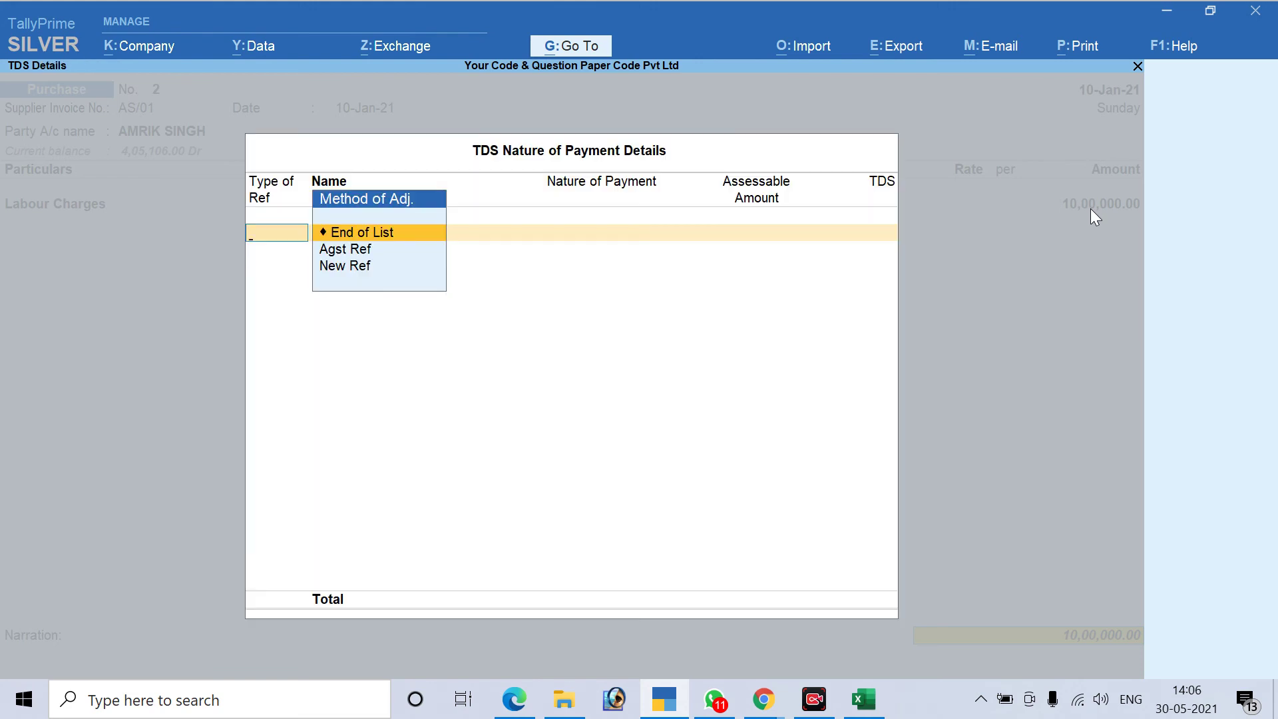
Adjust TDS against advance reference Pymt / 3 / 7 under TDS for Contractor
key("Down")
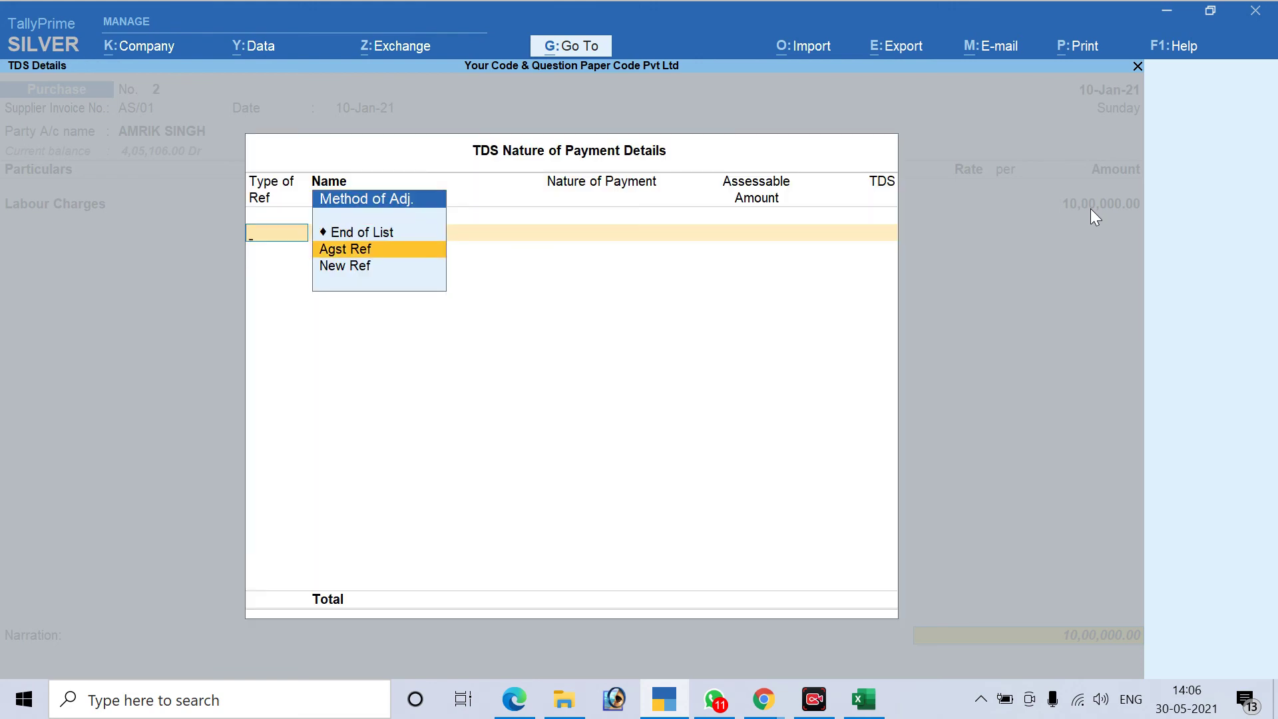
key("Return")
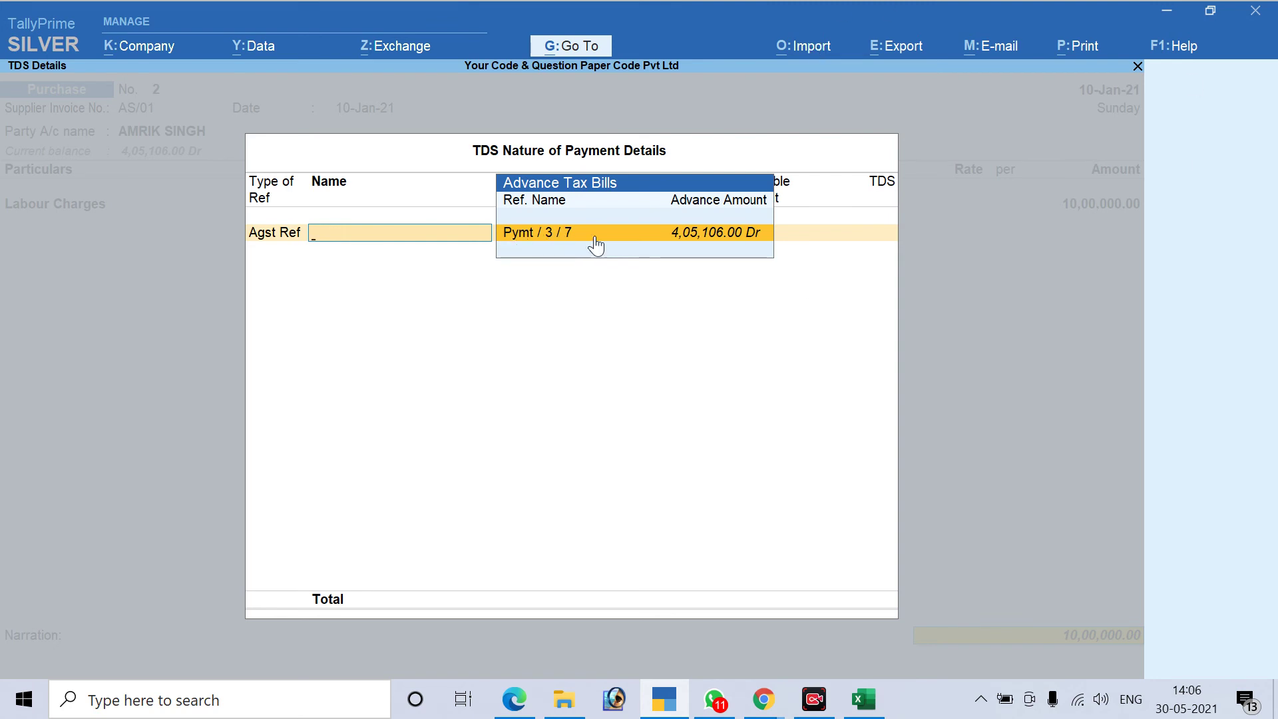
key("Return")
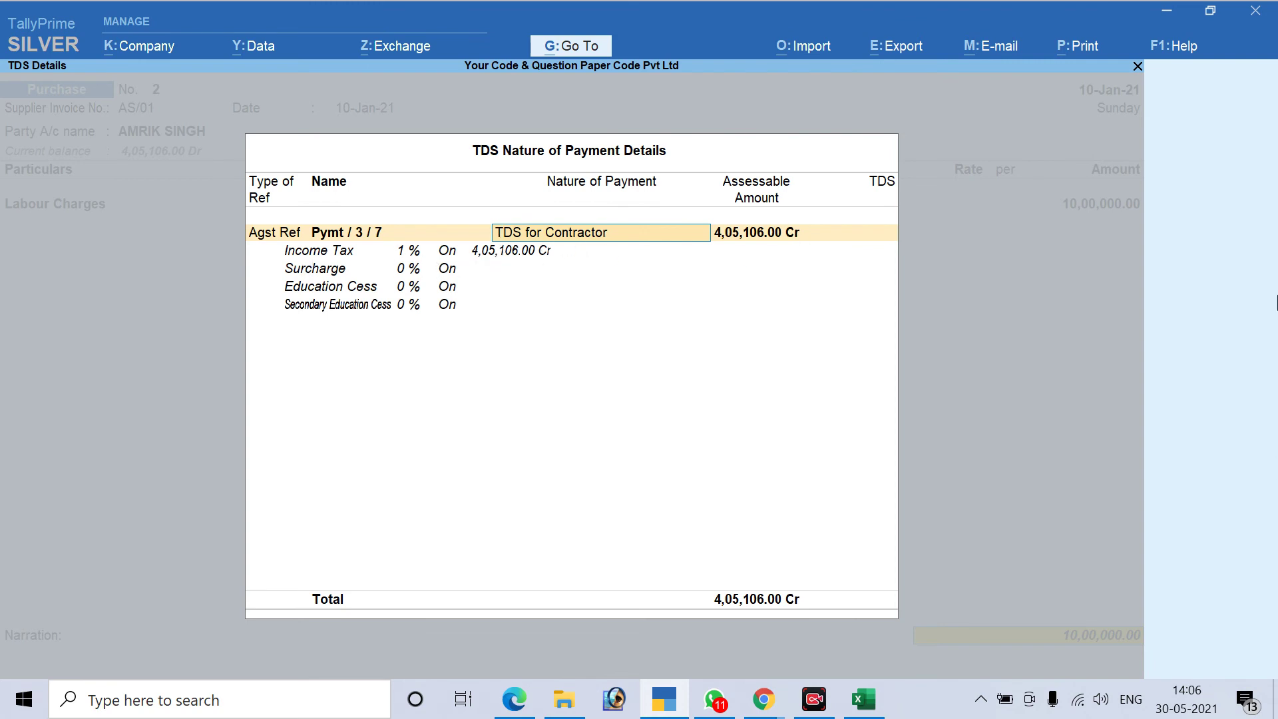
key("Return")
key("Return")
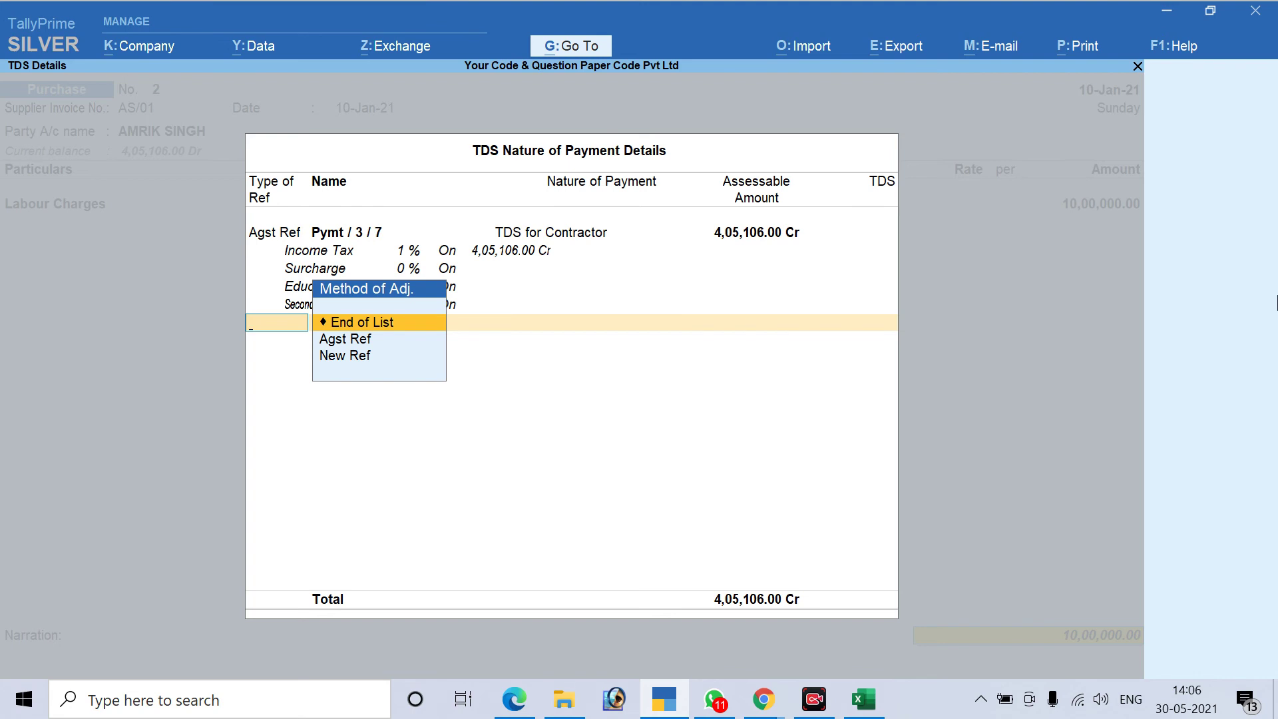
Record the purchase bill as new reference AS/02
key("Return")
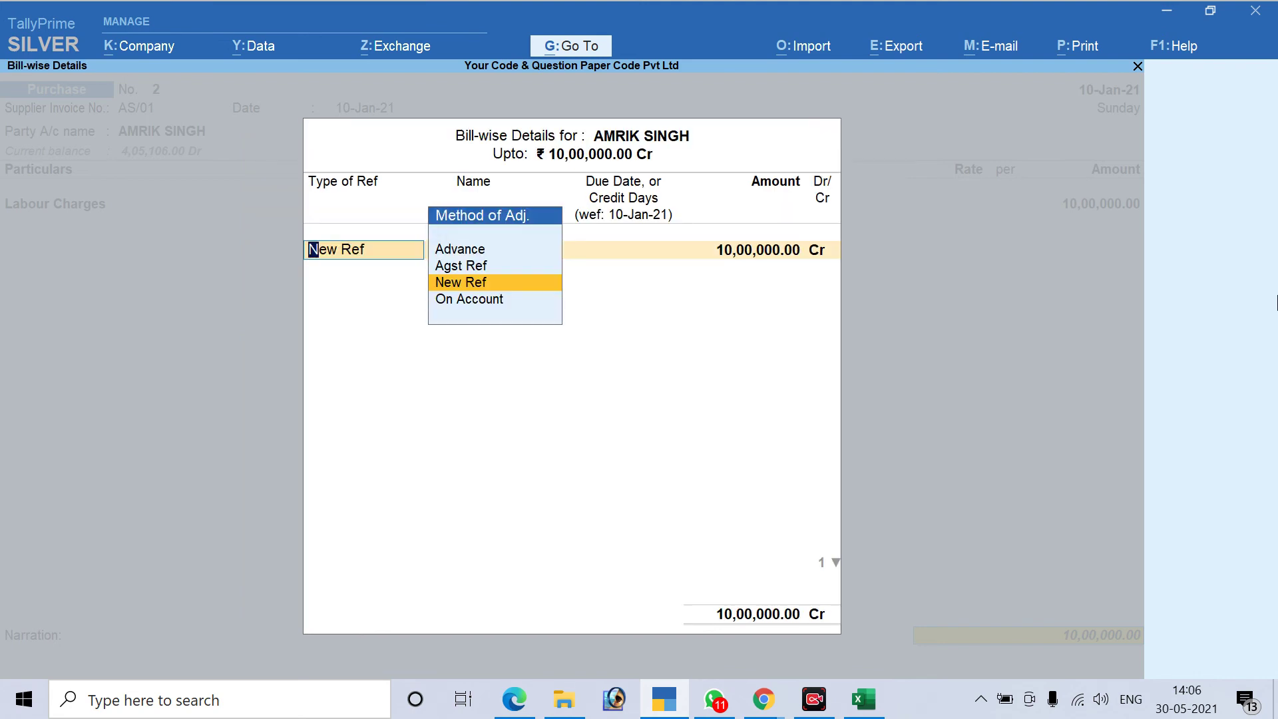
key("Return")
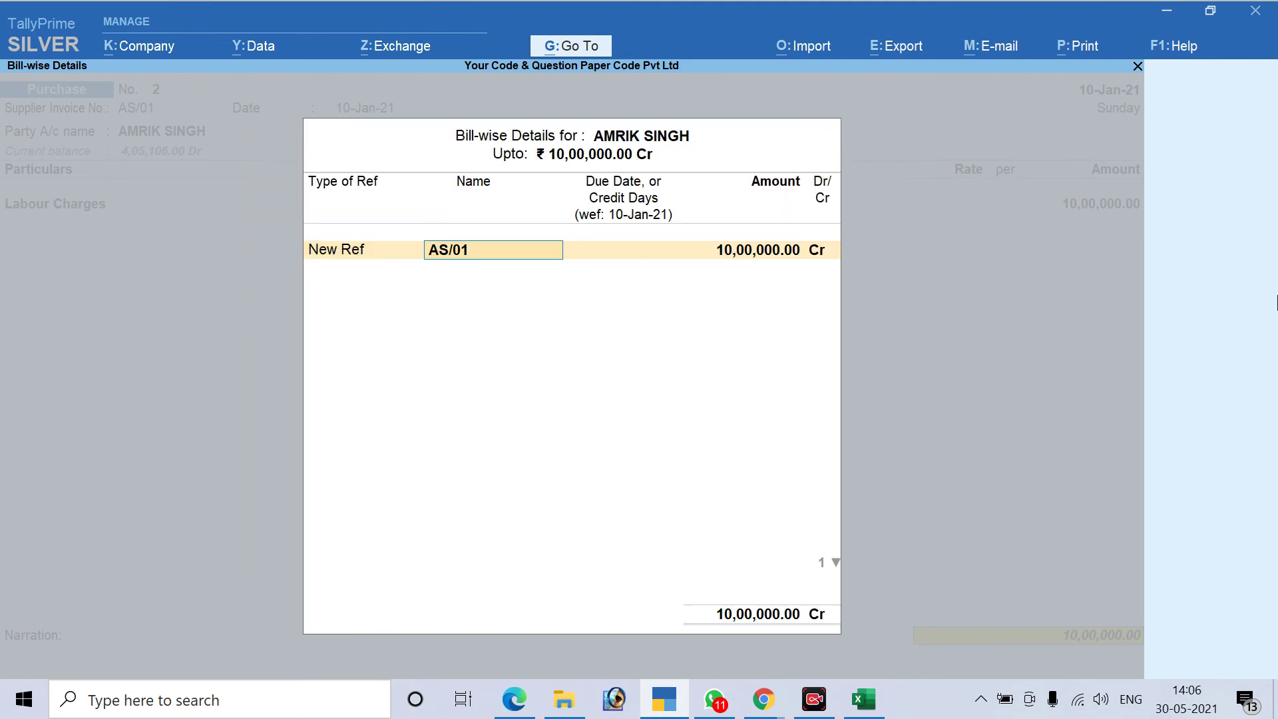
key("Right")
key("Right")
key("BackSpace")
type("S/02")
key("Return")
key("Return")
key("Return")
key("Return")
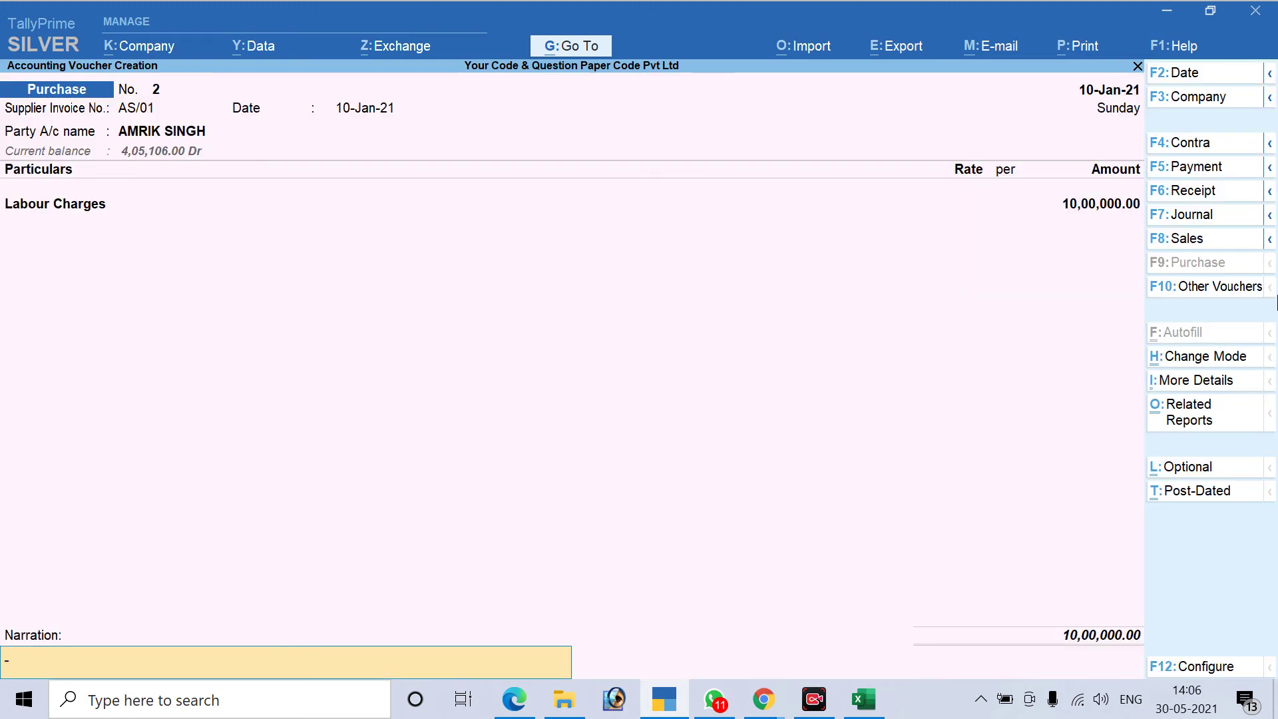
Skip the narration and confirm saving purchase voucher No. 2
key("Return")
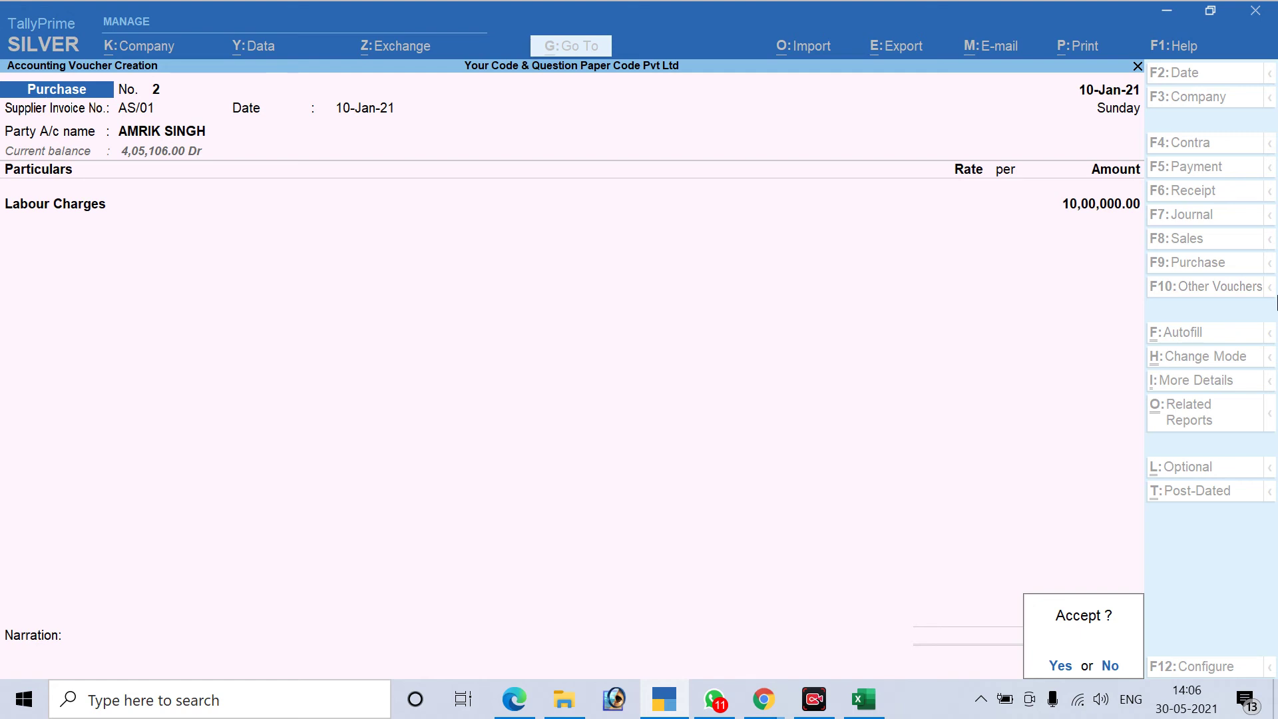
key("Return")
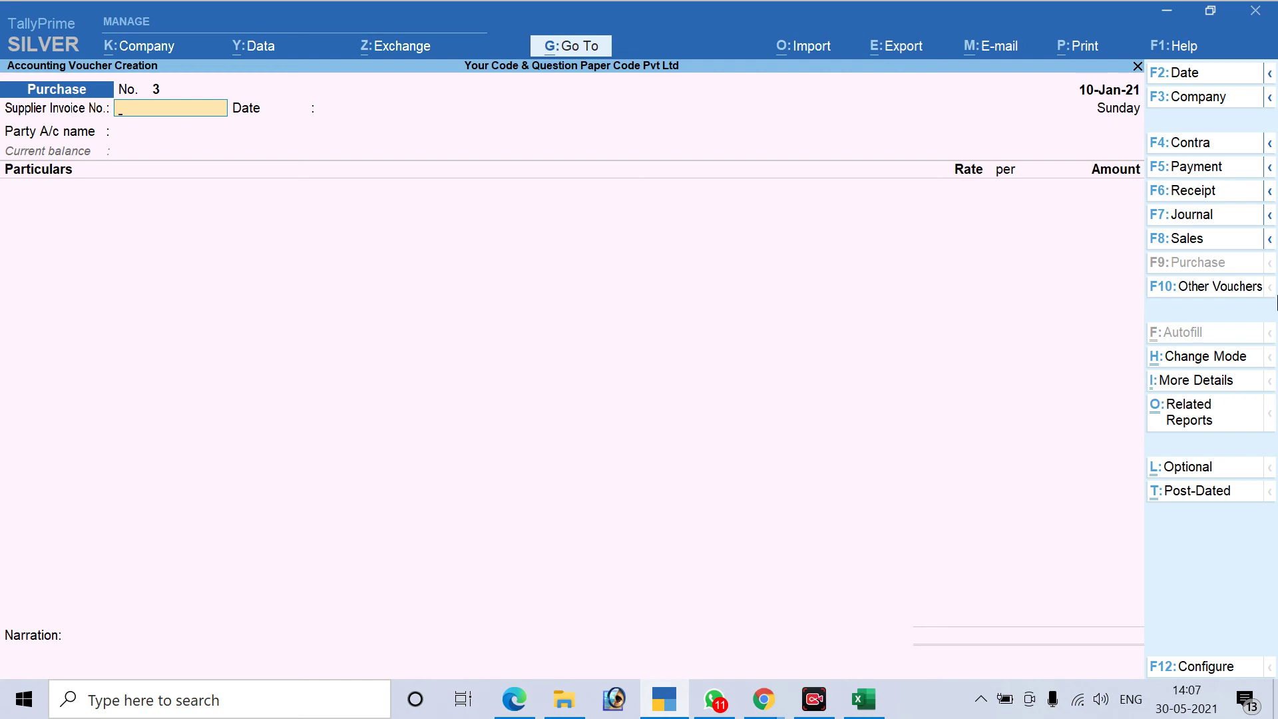
Bring back purchase voucher No. 2 for alteration and pass its invoice AS/01, date and party fields
key("Page_Up")
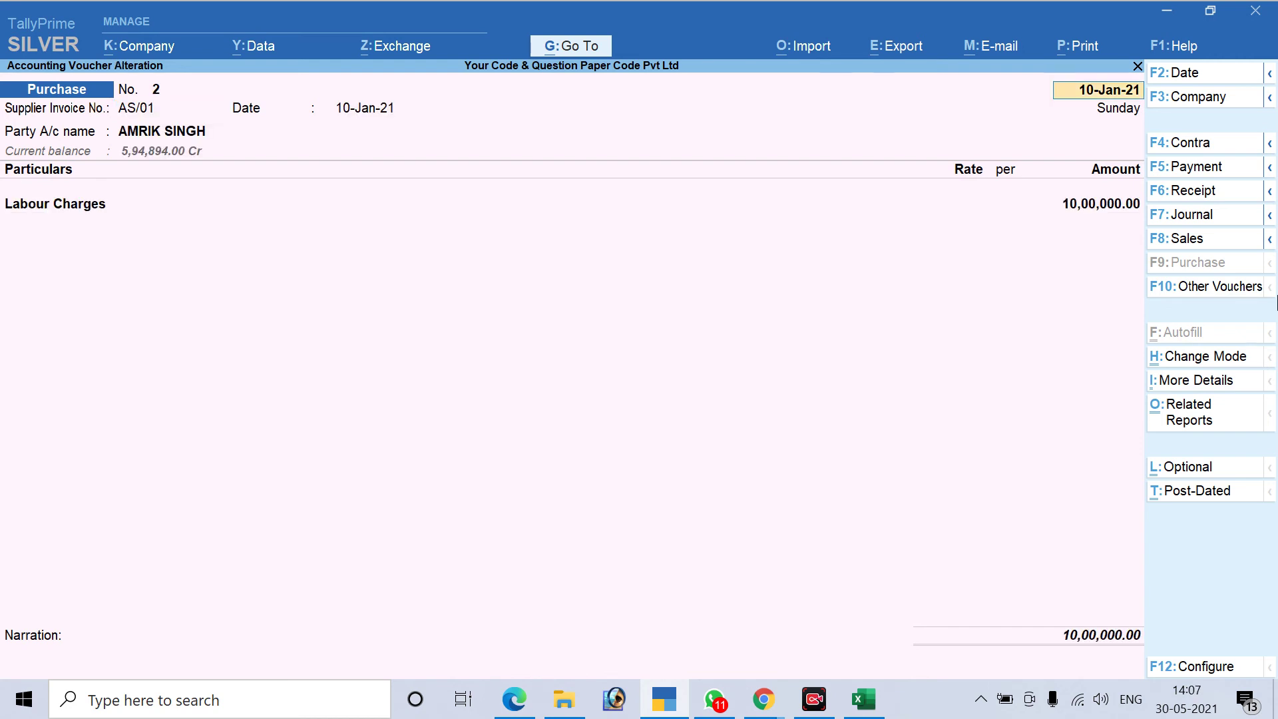
key("Return")
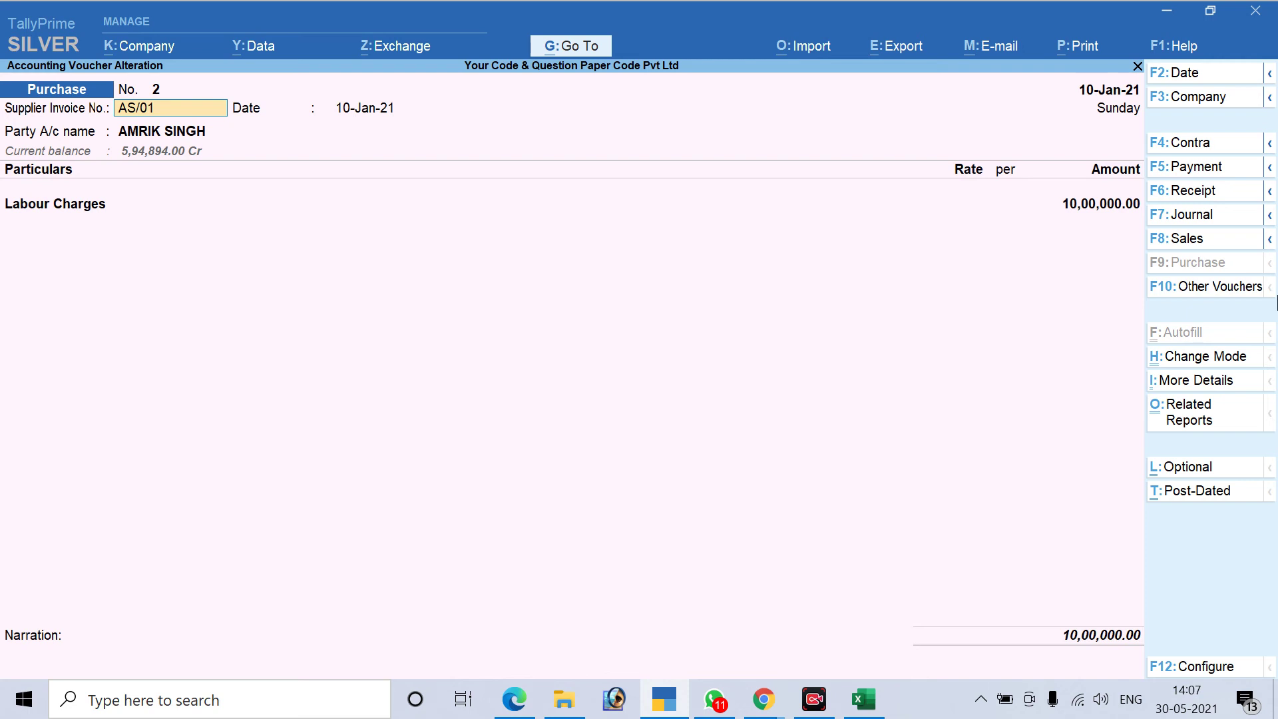
key("Return")
key("Return")
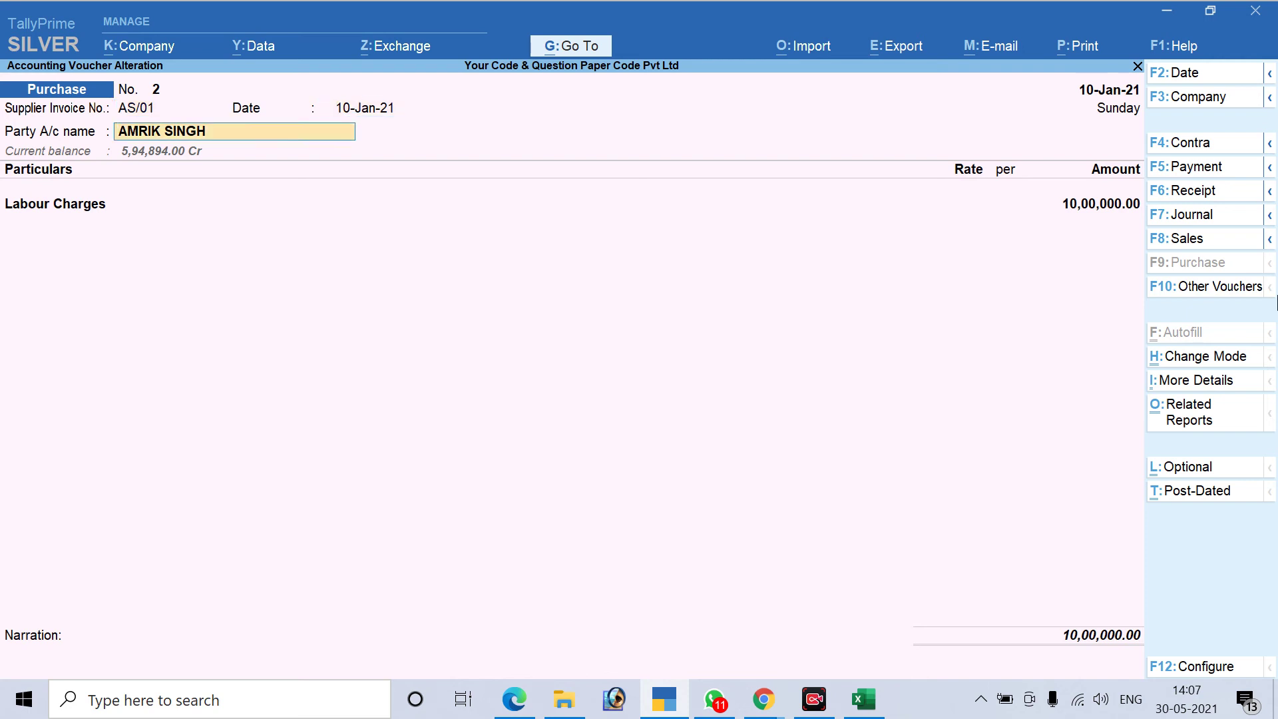
key("Return")
key("Return")
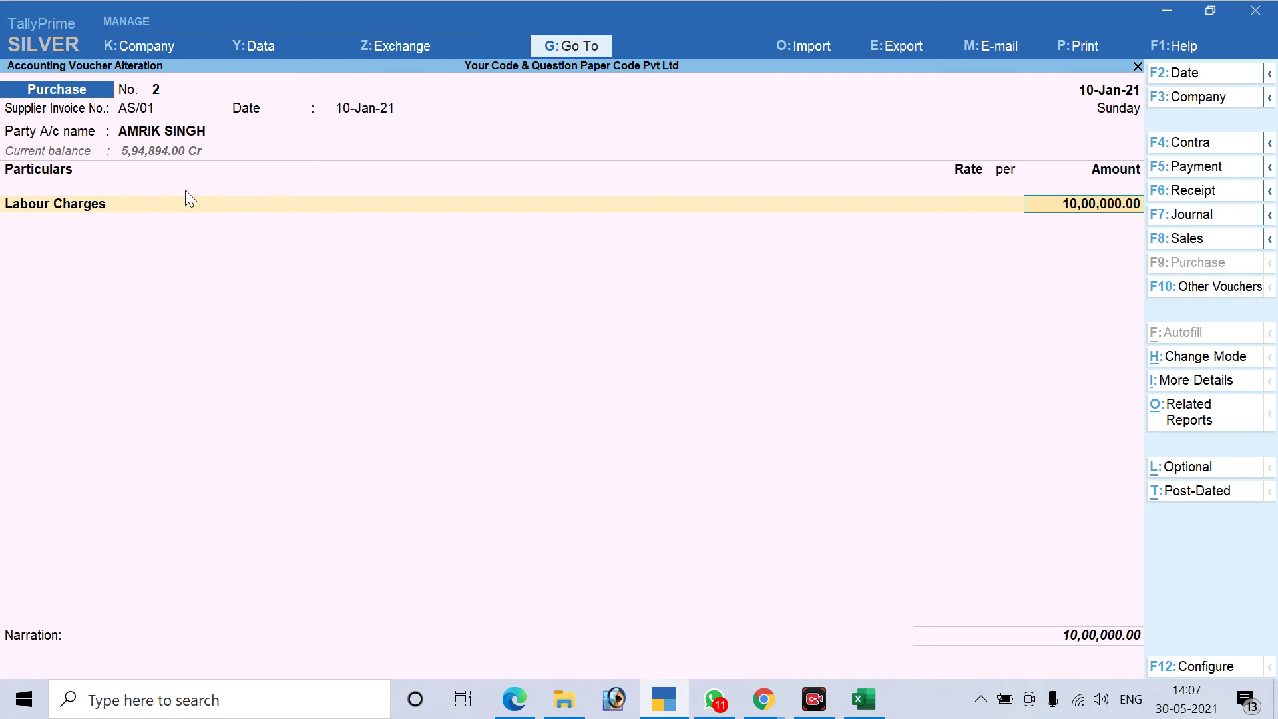
Add TDS Payable for Labour at (-)10,000.00 under TDS for Contractor, with New Ref AS/02
key("Return")
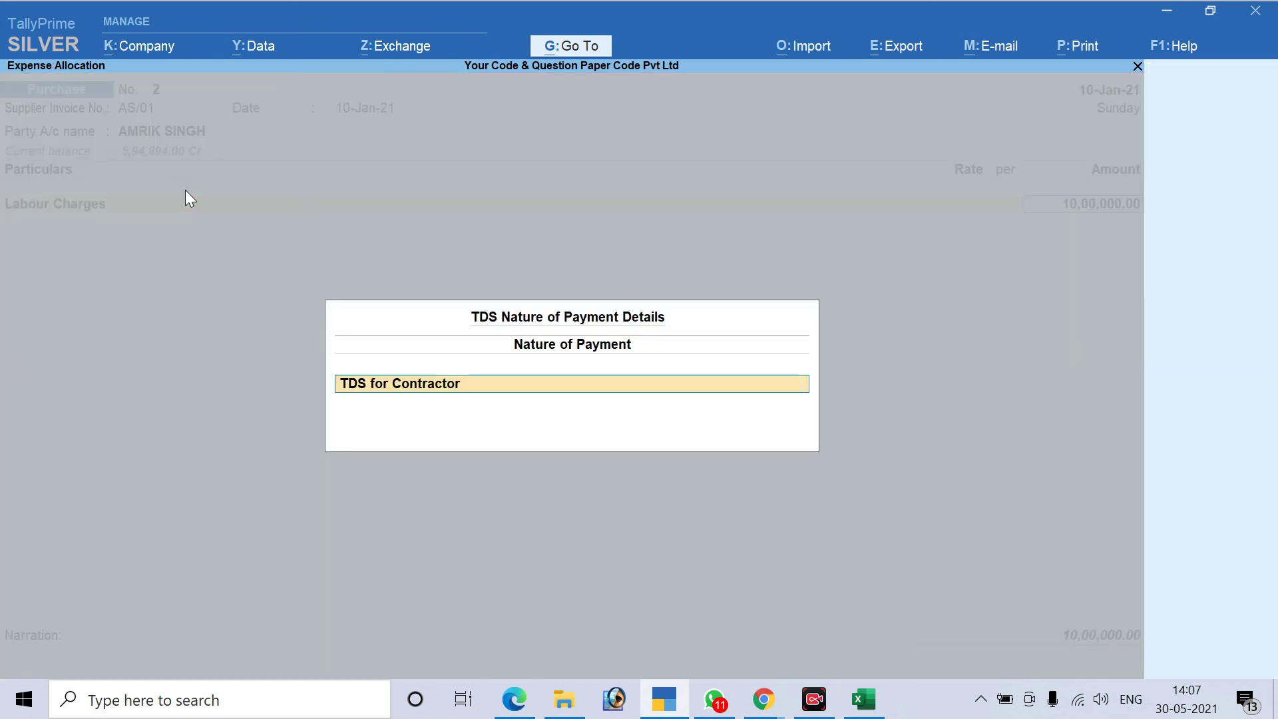
key("Return")
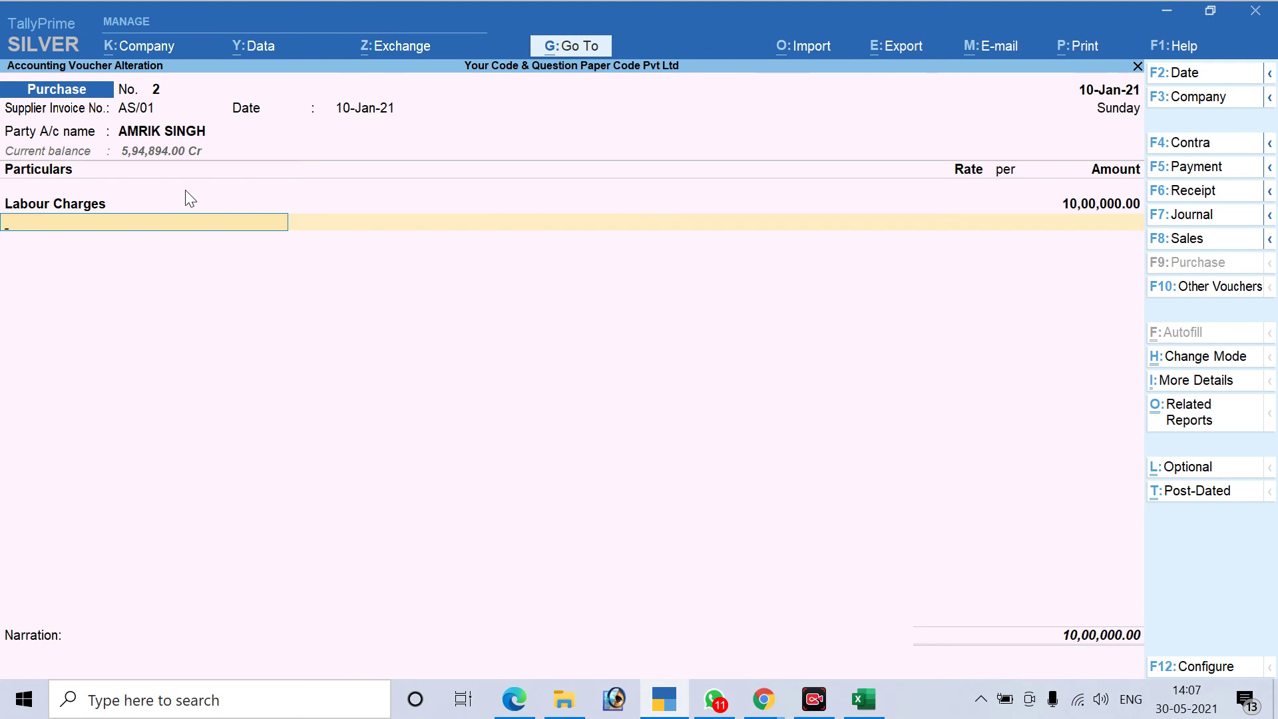
type("Tds")
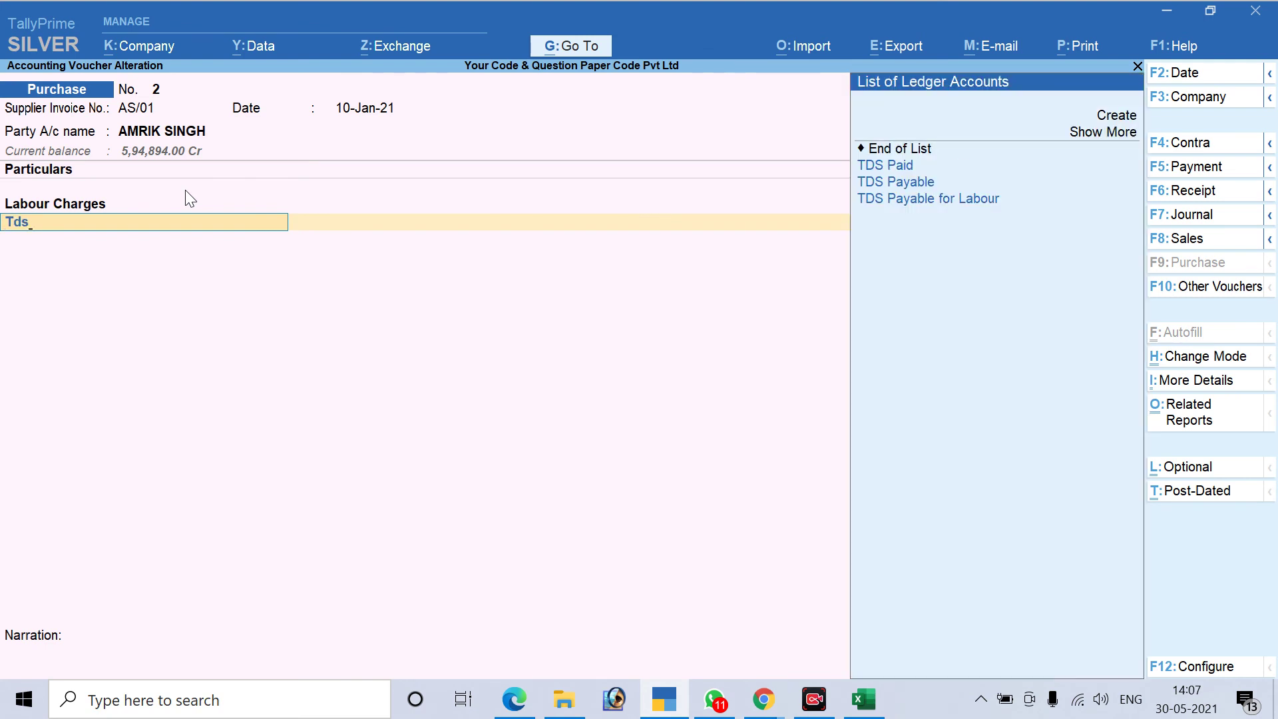
key("Down")
key("Down")
key("Return")
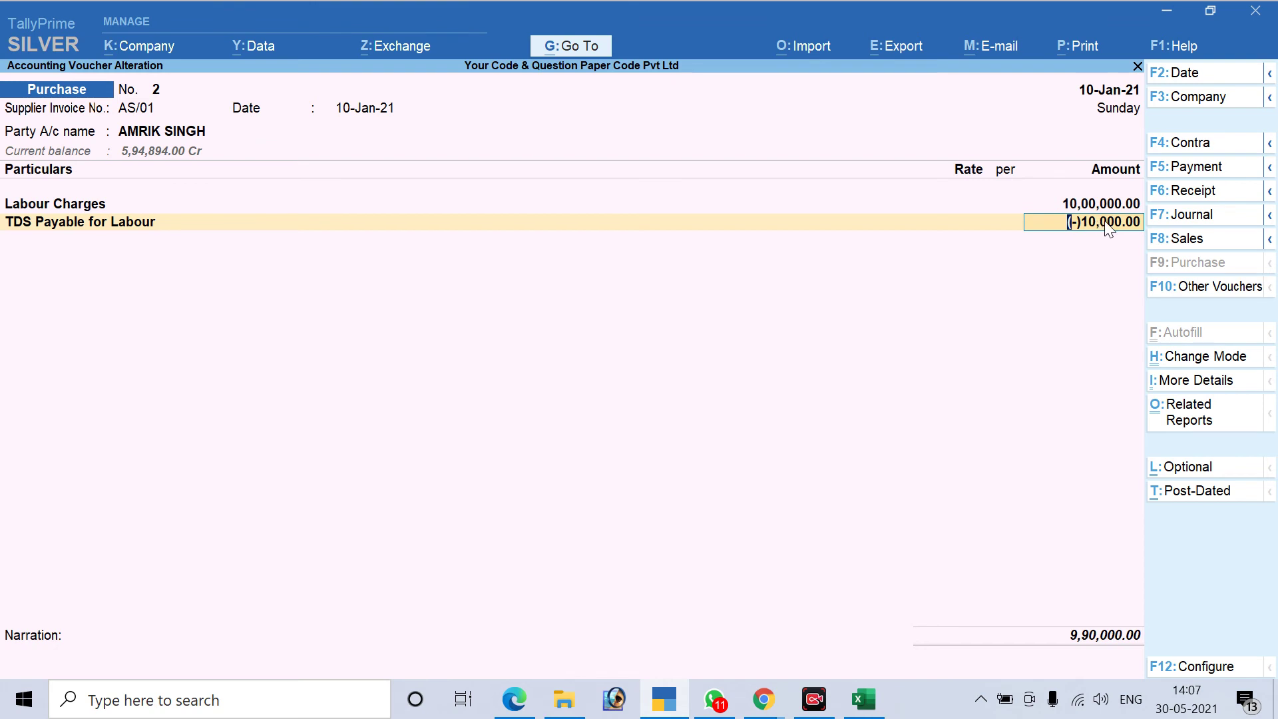
key("Return")
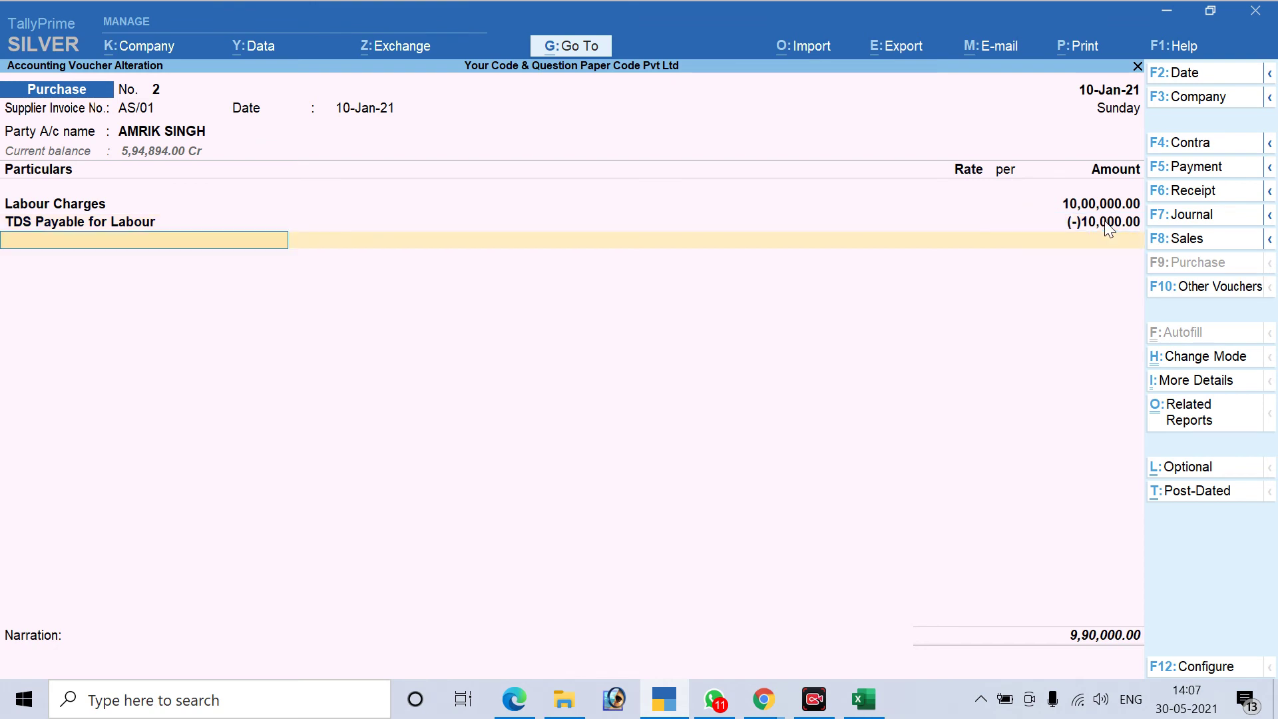
key("Return")
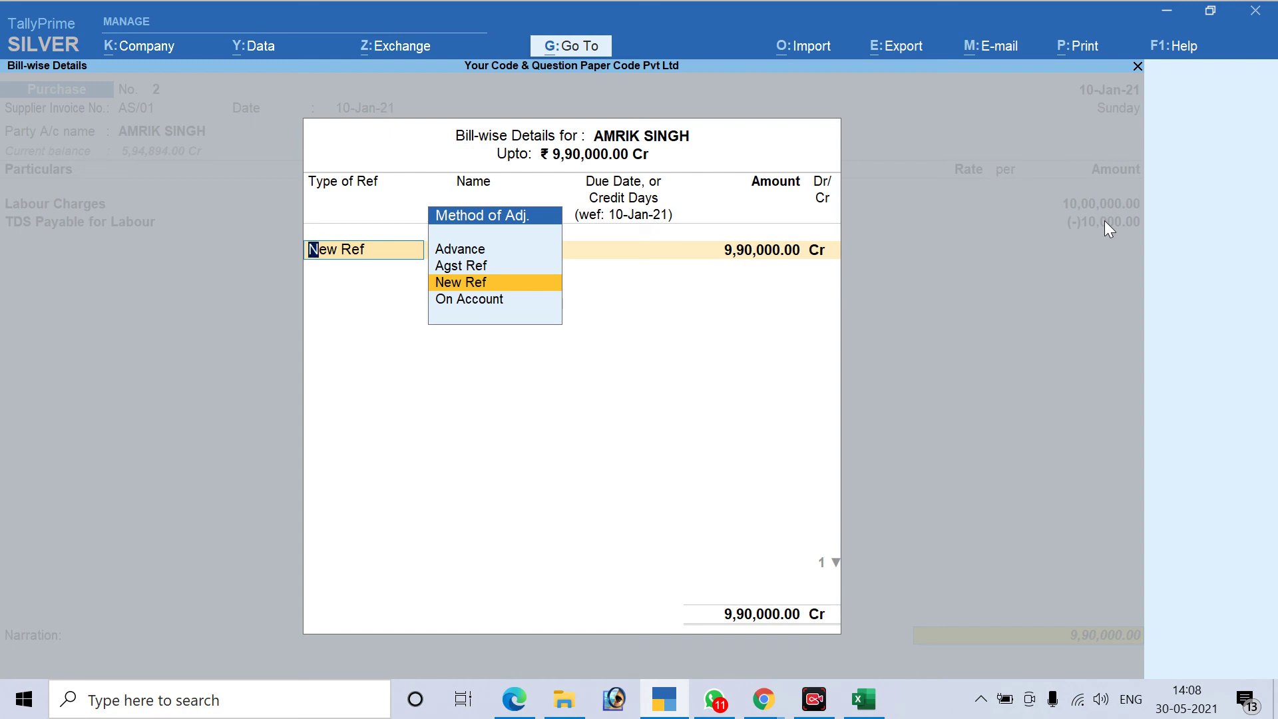
key("Return")
key("Return")
key("Return")
key("Return")
key("Return")
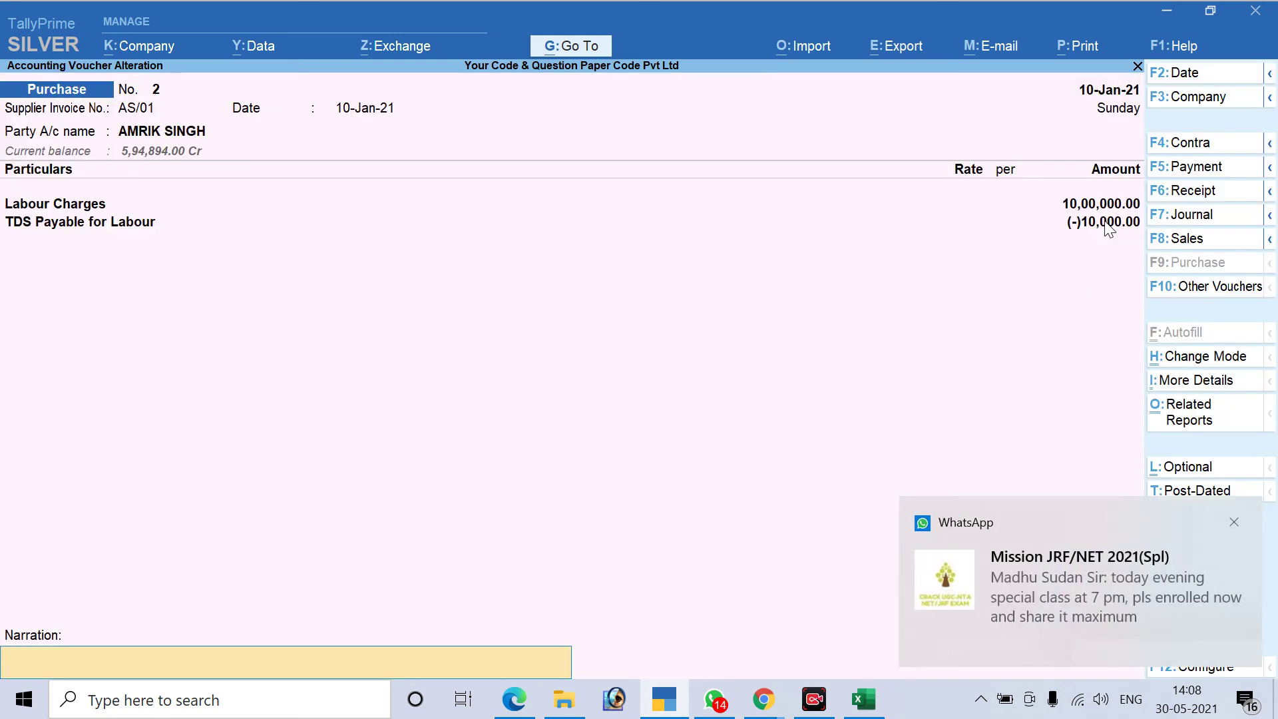
Dismiss the chat notification and delete voucher No. 2 with Alt+D
left_click(1230, 521)
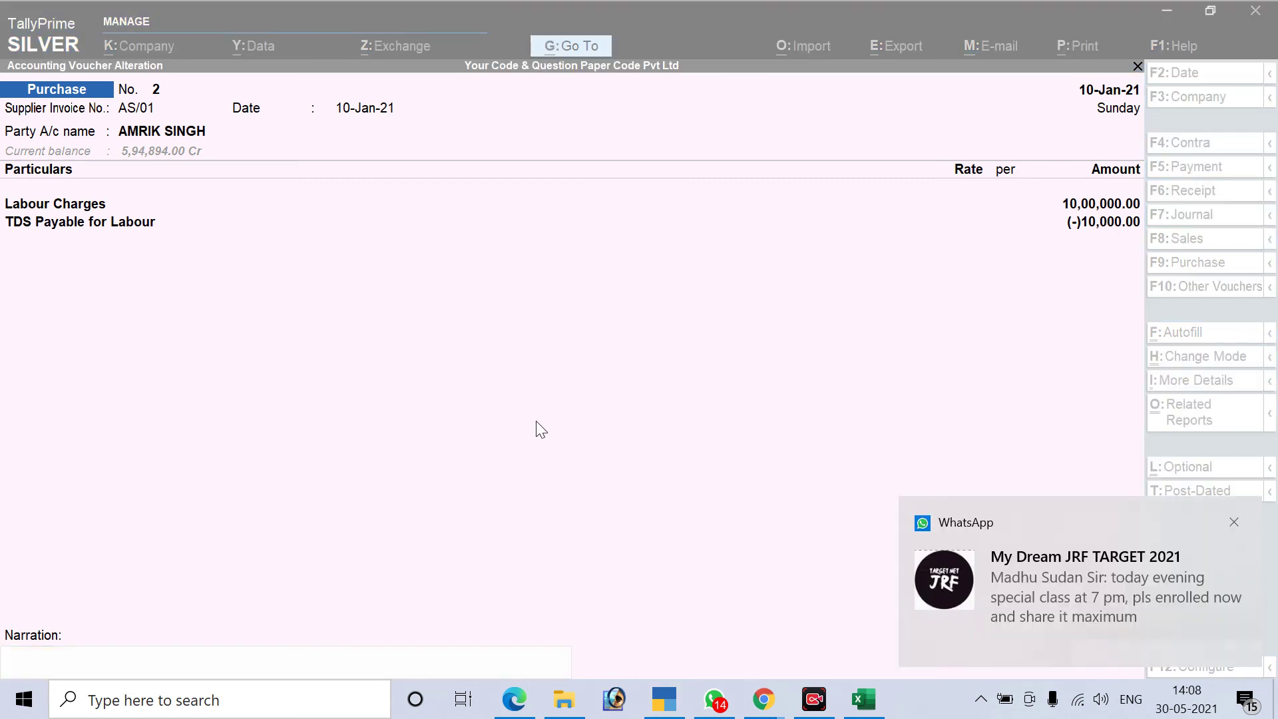
left_click(542, 437)
key("alt+d")
Confirm the deletion and enter supplier invoice AS/01 dated 10-Jan-21 on the blank voucher
key("y")
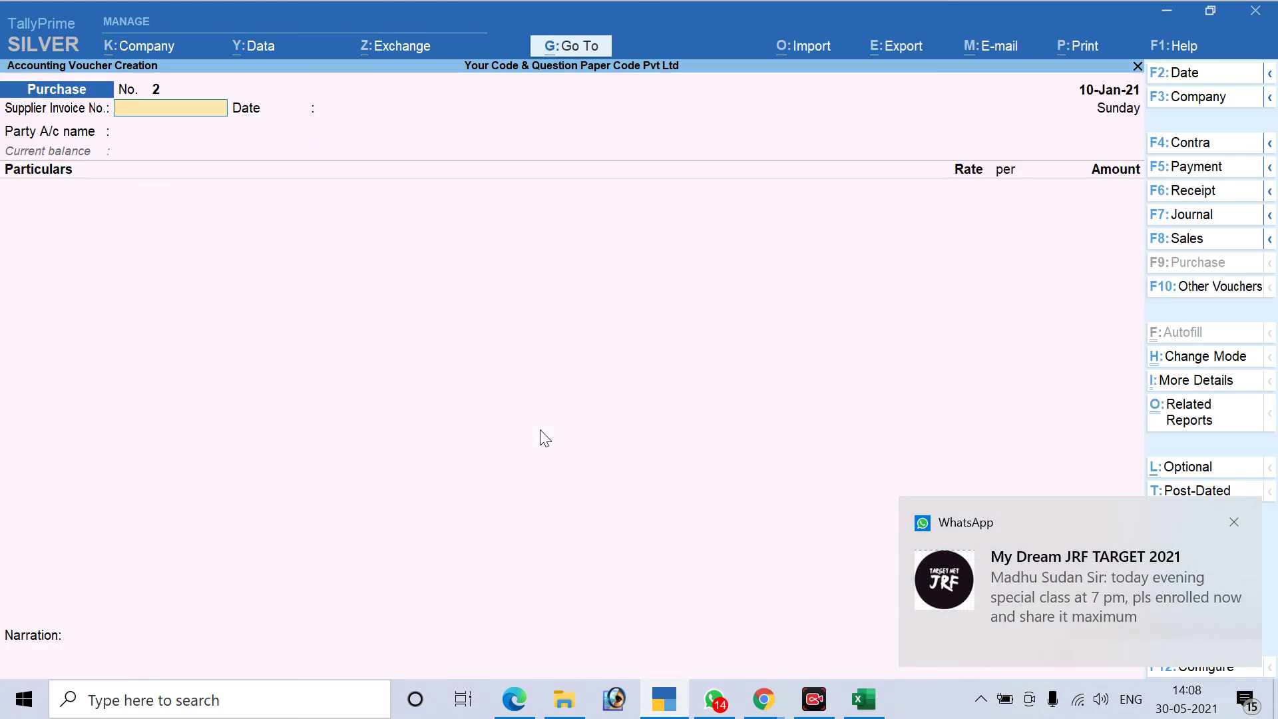
type("as")
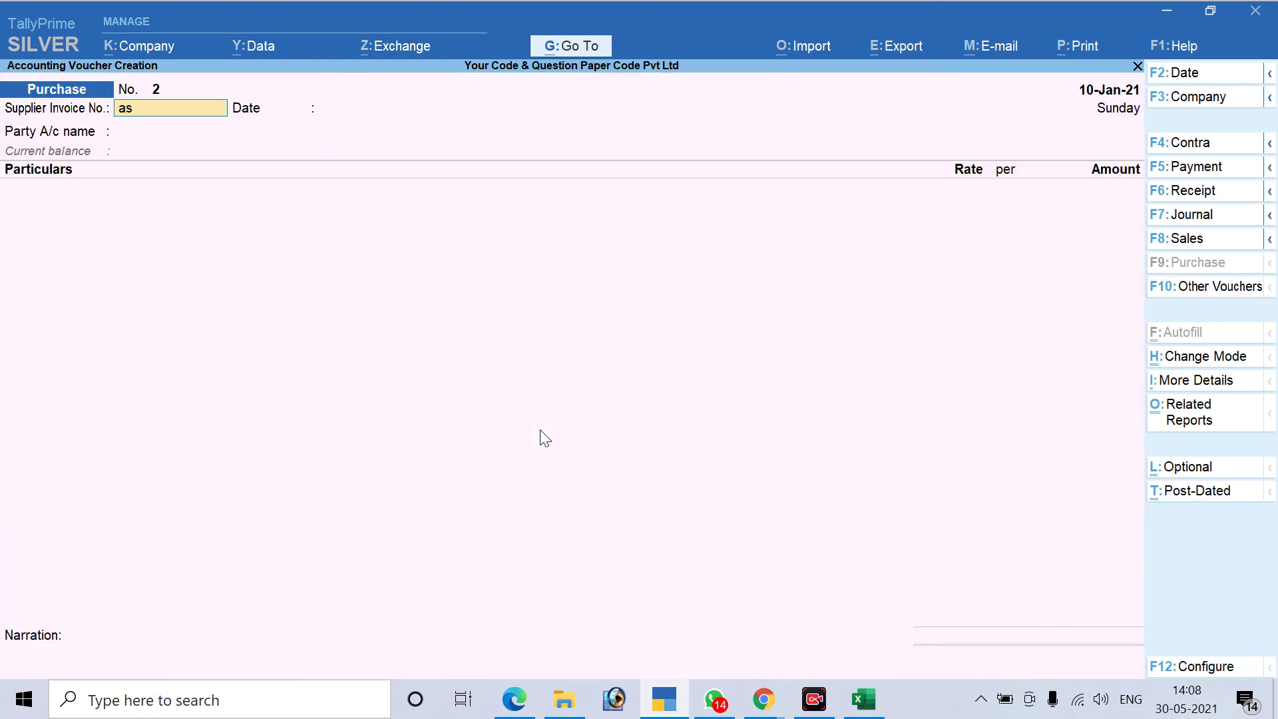
key("BackSpace")
key("BackSpace")
type("AS?")
key("BackSpace")
type("/01")
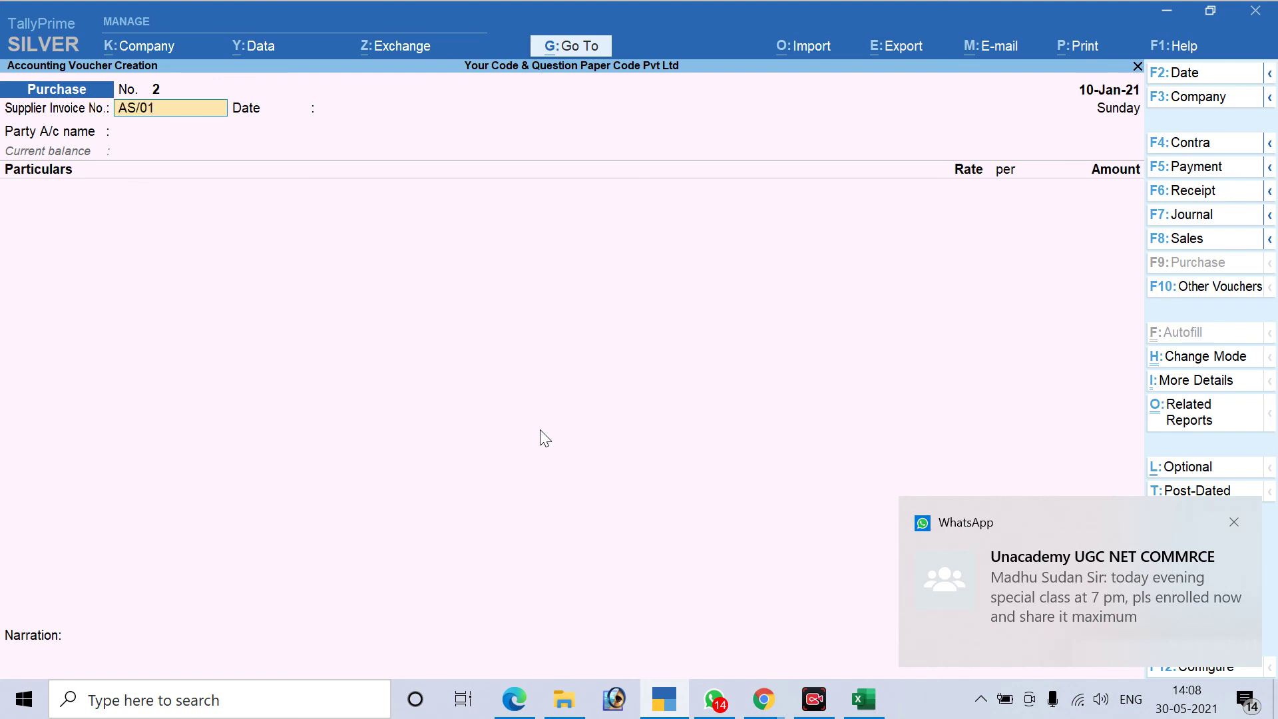
key("Return")
key("Return")
key("Return")
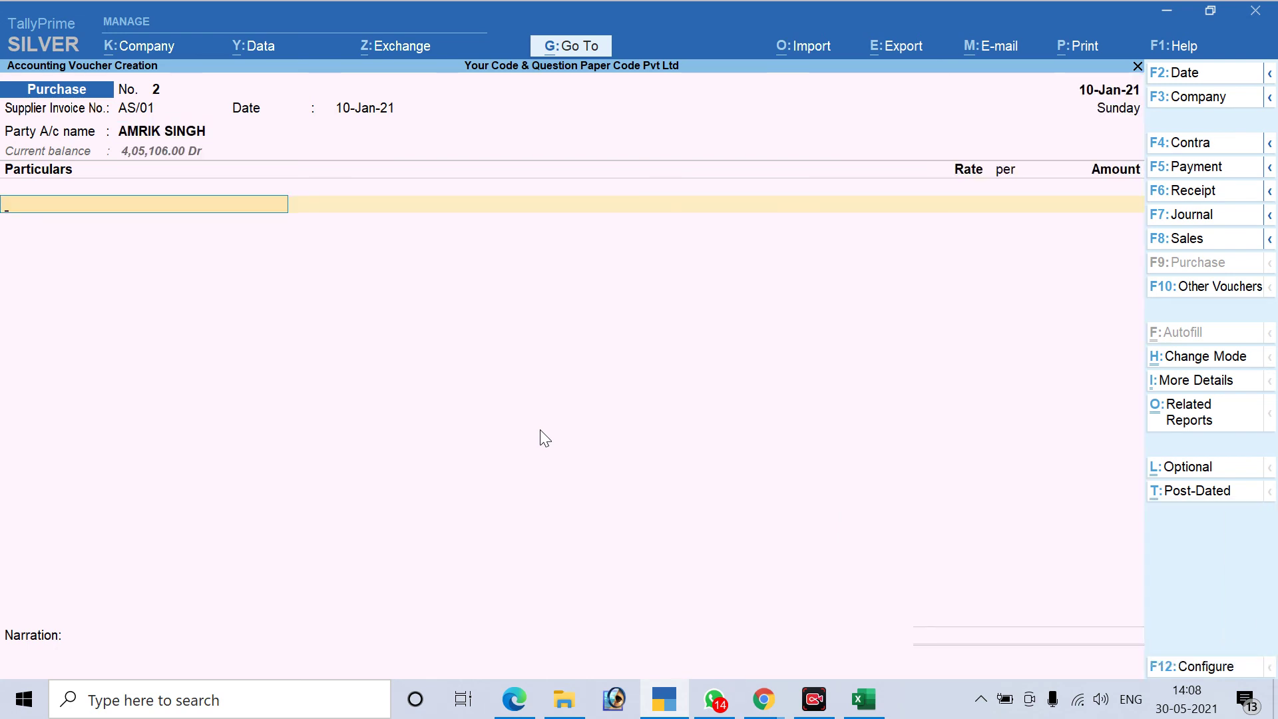
Add Labour Charges of 10,00,000 with TDS for Contractor as the nature of payment
type("La")
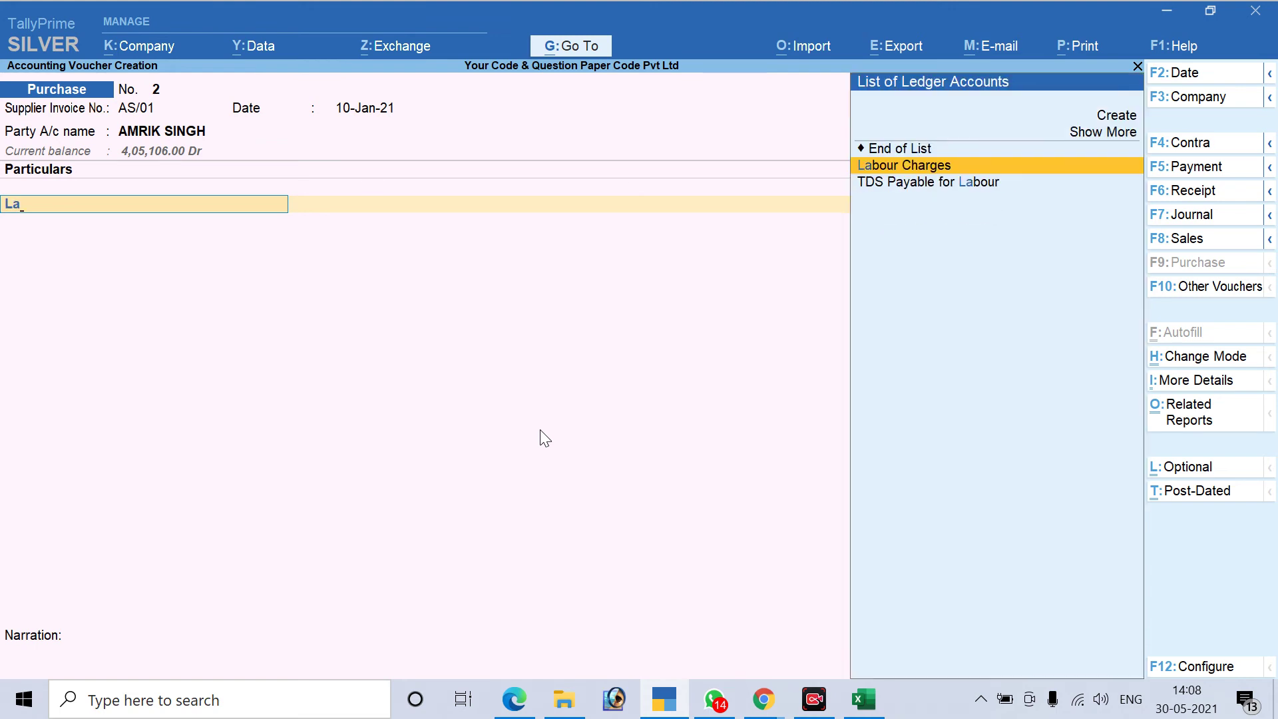
key("Return")
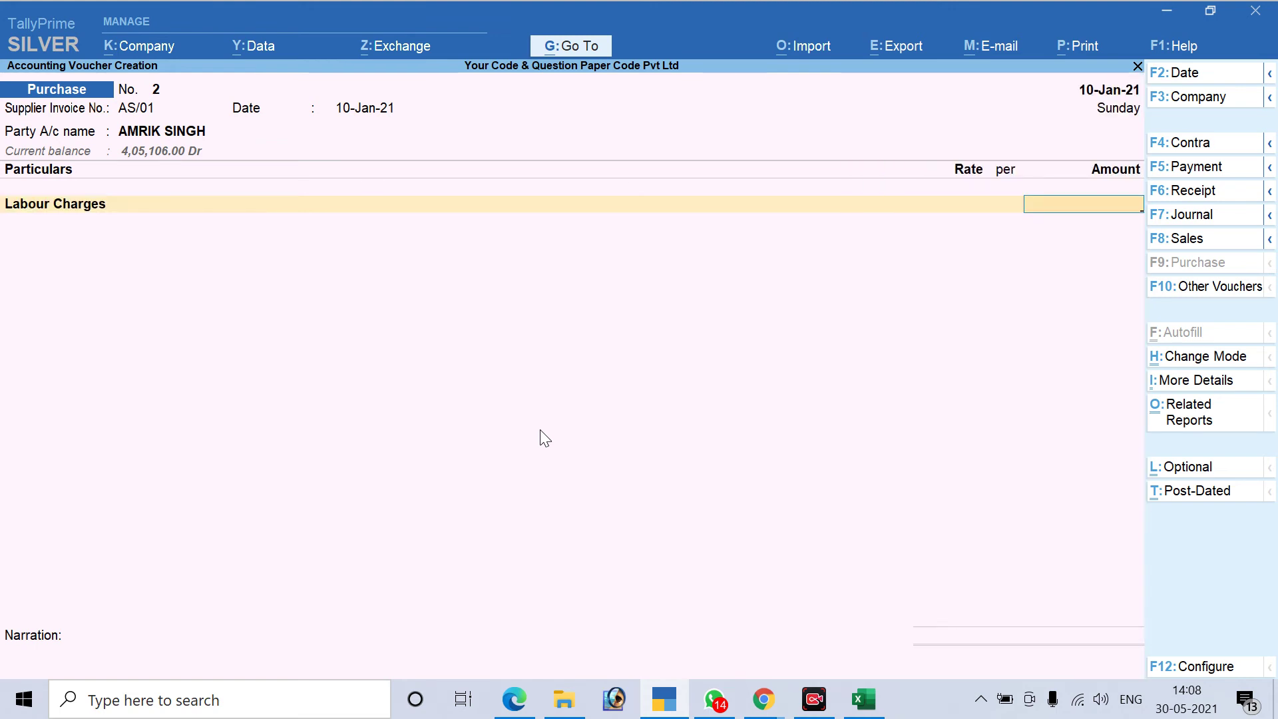
type("10,00,00")
type("0")
key("Return")
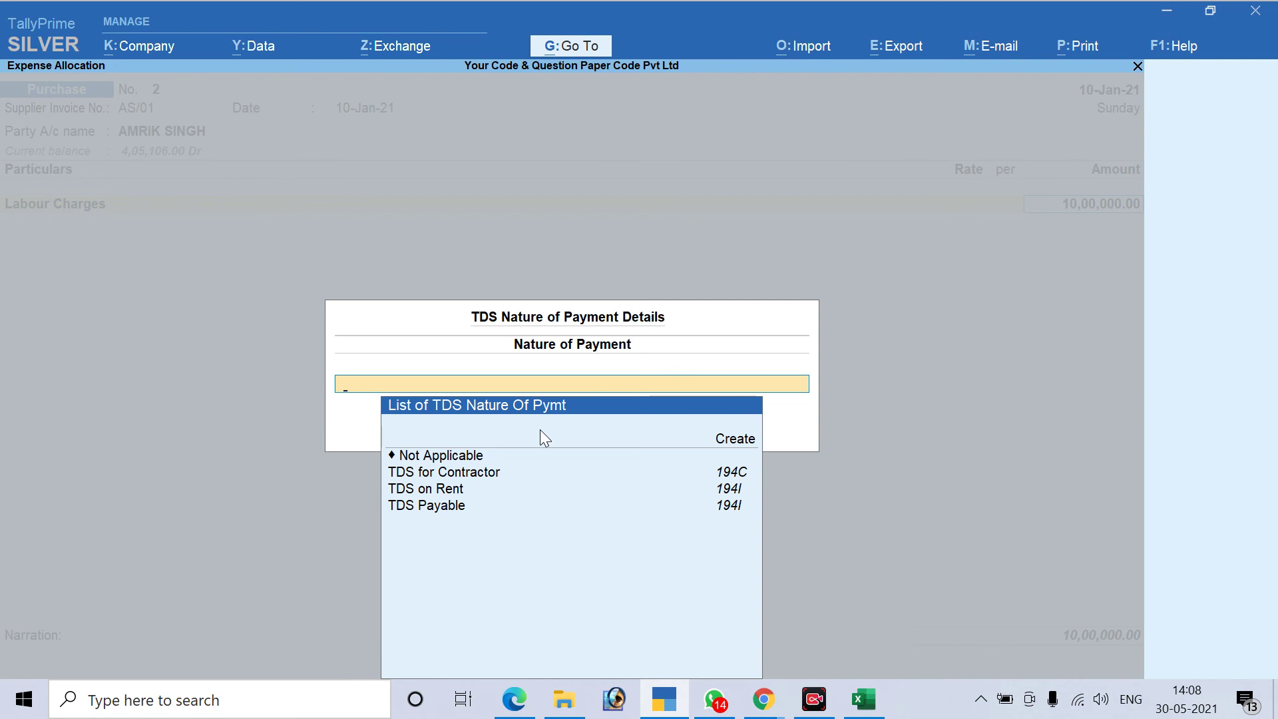
key("Down")
key("Return")
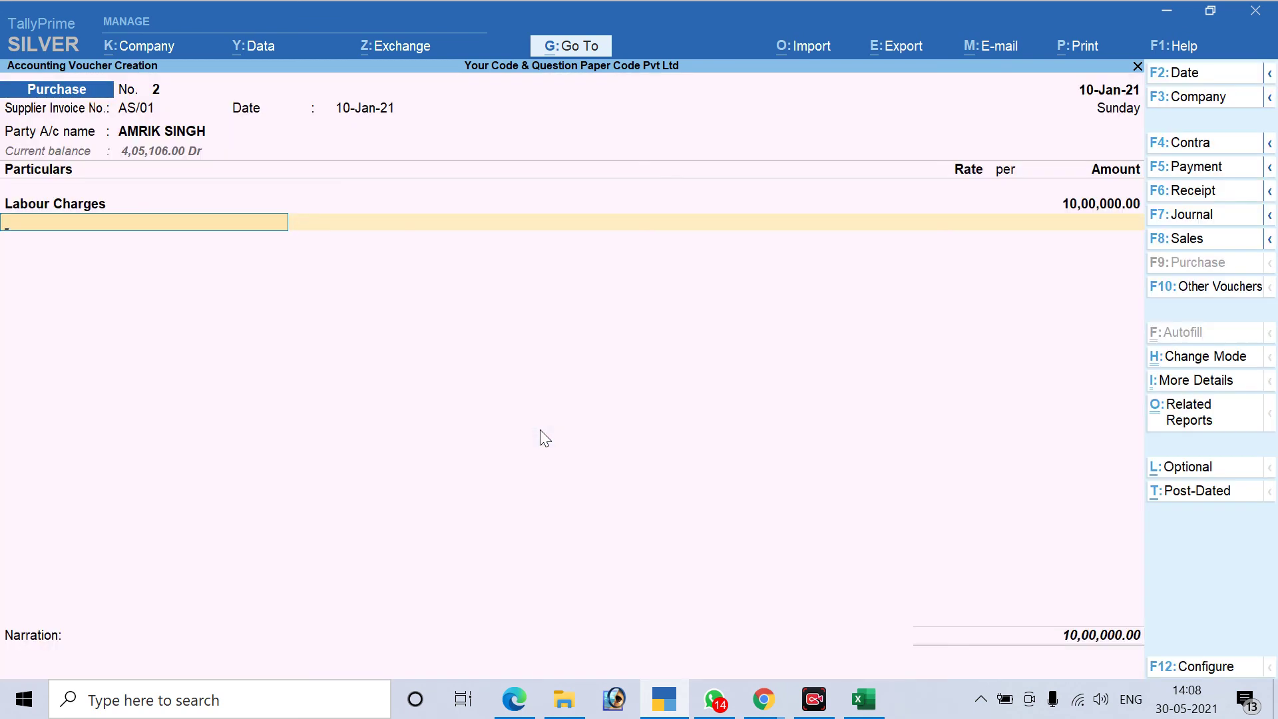
Add TDS Payable for Labour, adjusting against advance bill Pymt / 3 / 7 with 4,05,106.00 assessable
type("Tds")
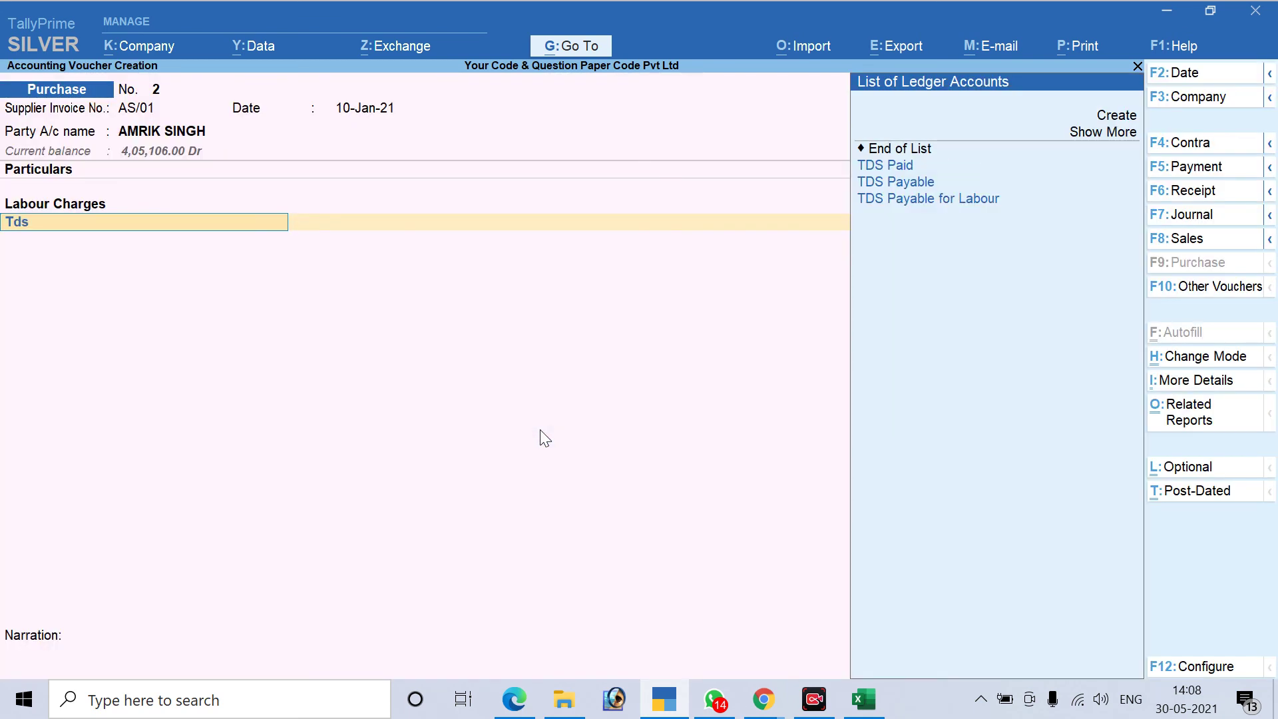
key("Down")
key("Down")
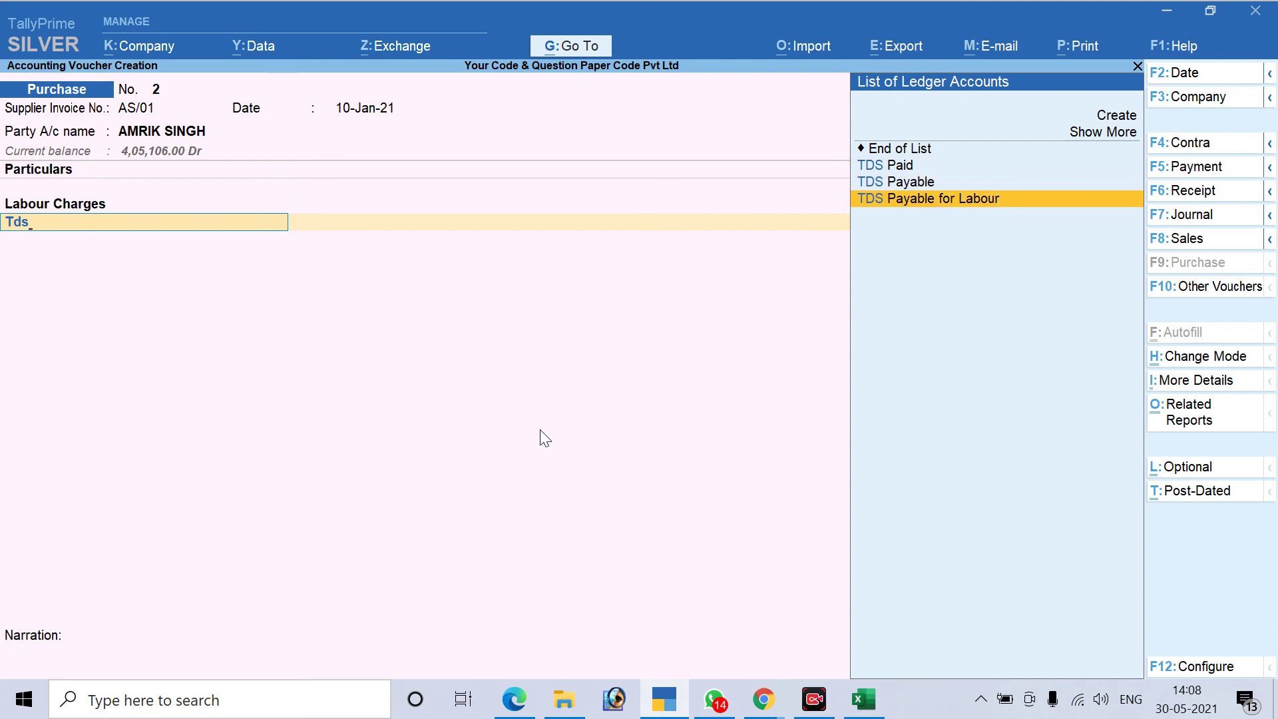
key("Return")
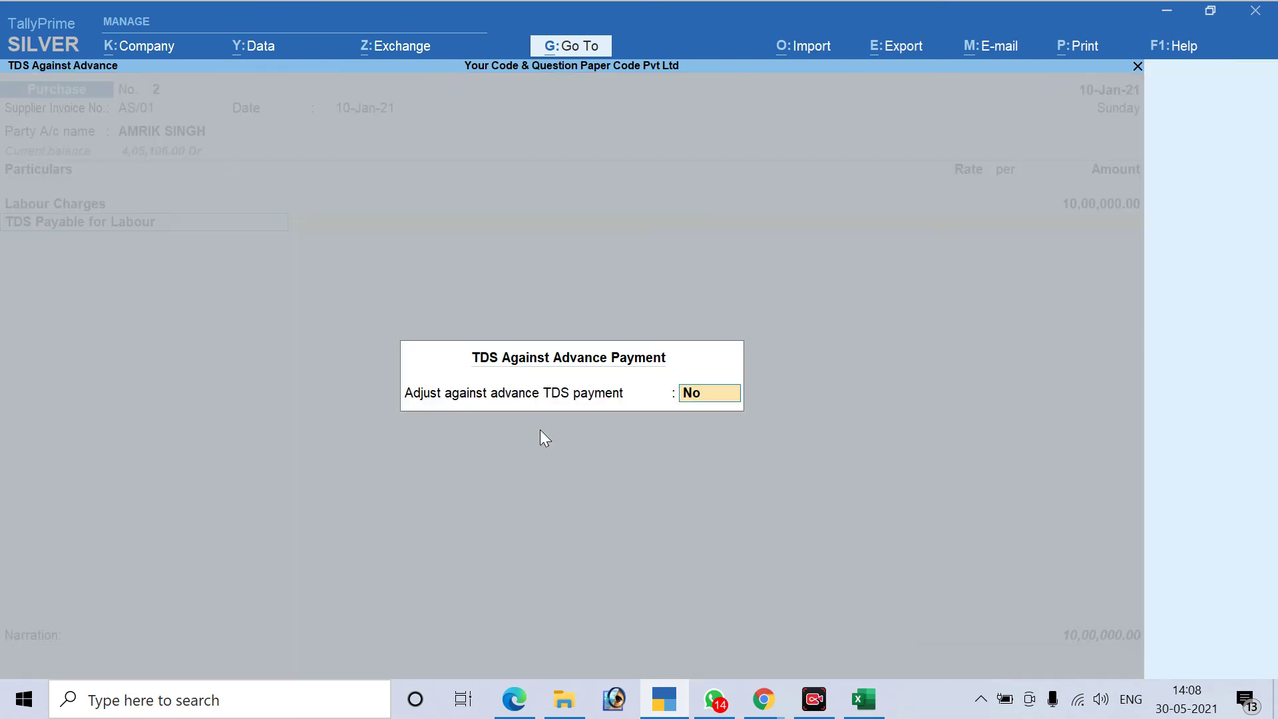
type("y")
key("Return")
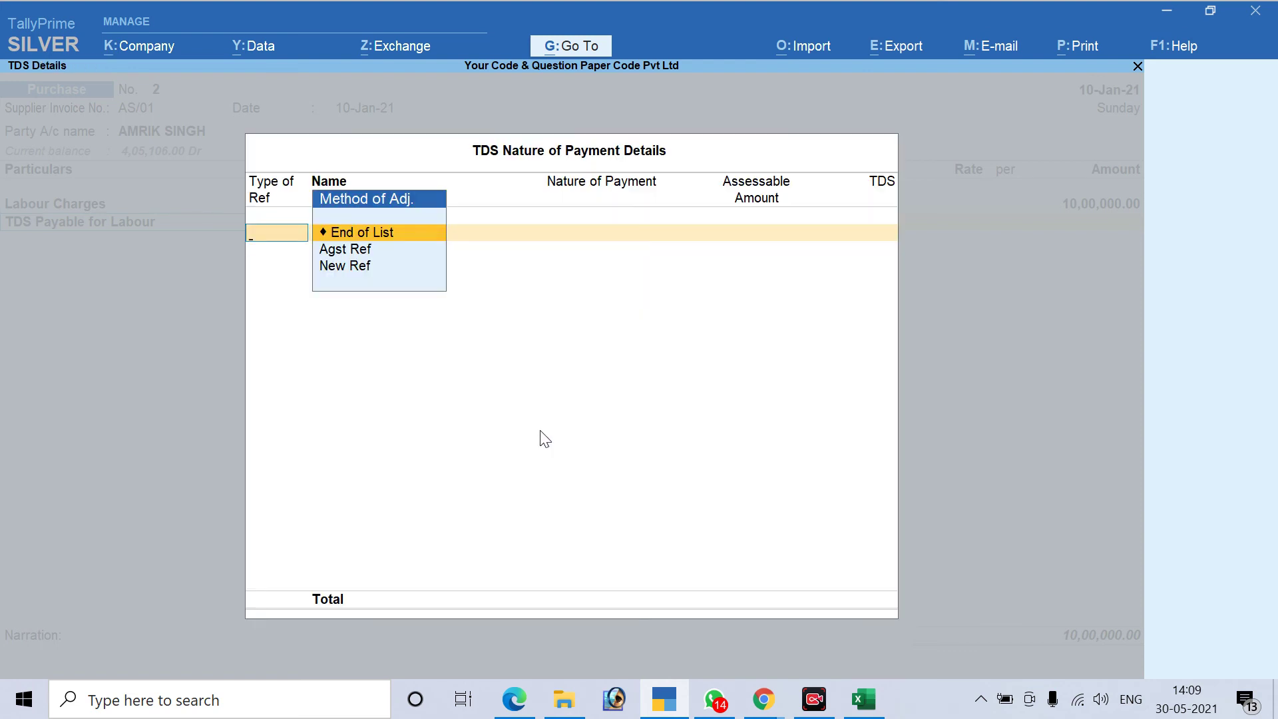
key("Down")
key("Return")
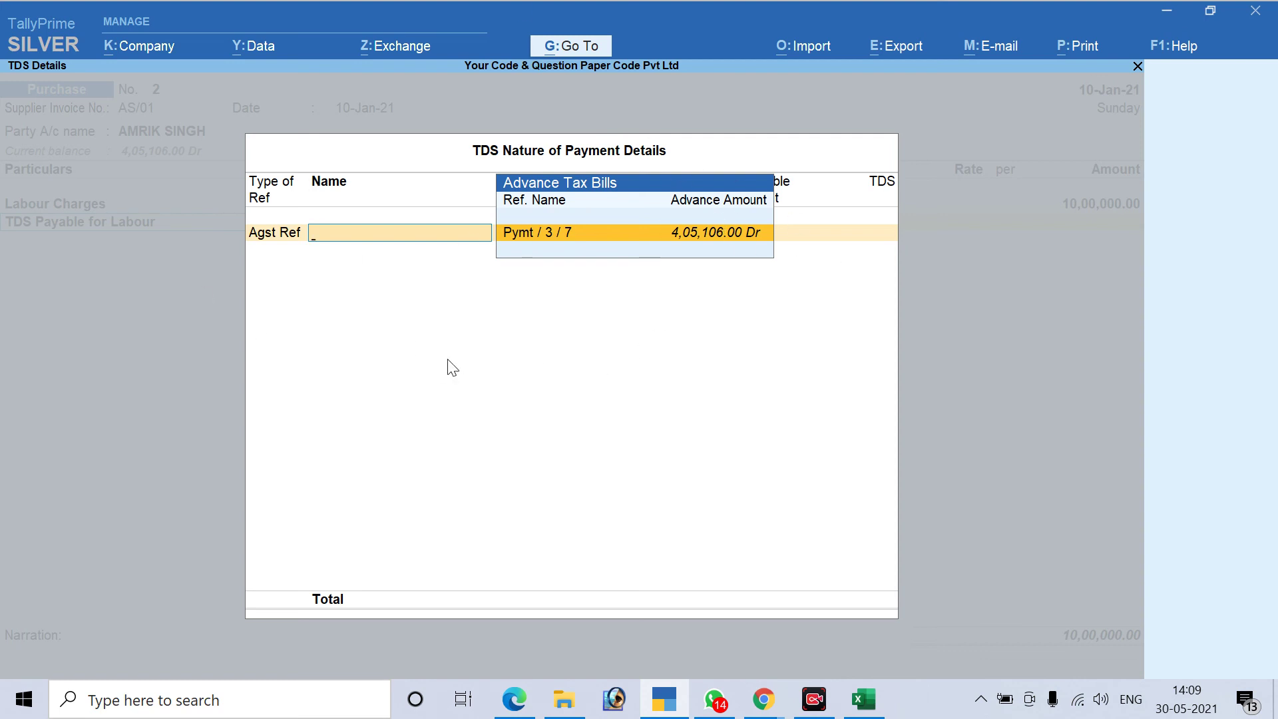
key("Return")
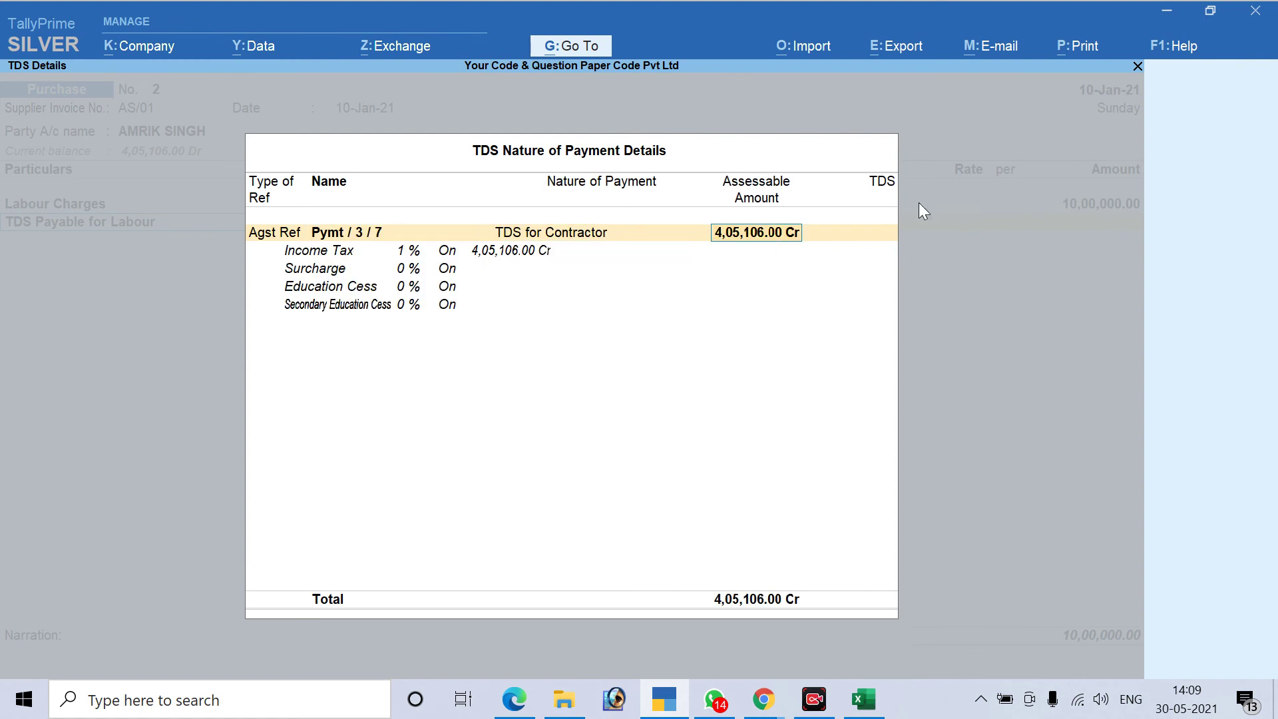
key("Return")
key("Return")
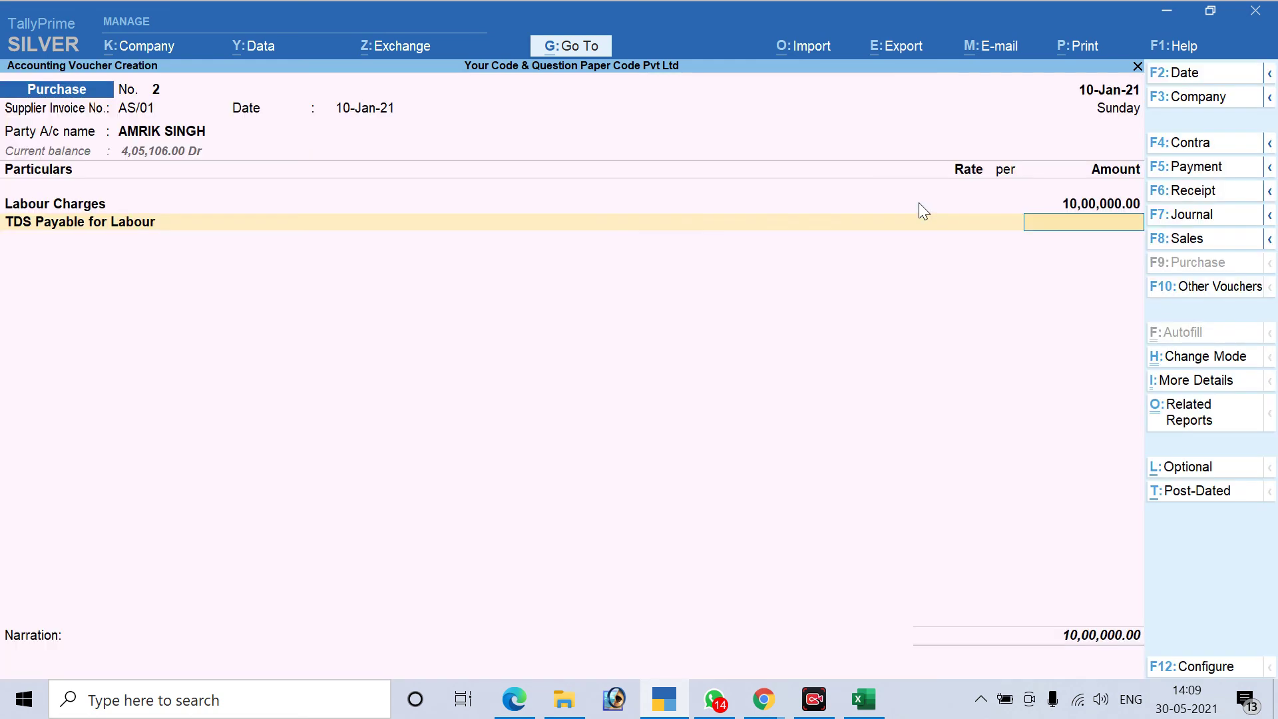
Redo the TDS row's advance adjustment against bill Pymt / 3 / 7 and its amount
key("BackSpace")
key("Return")
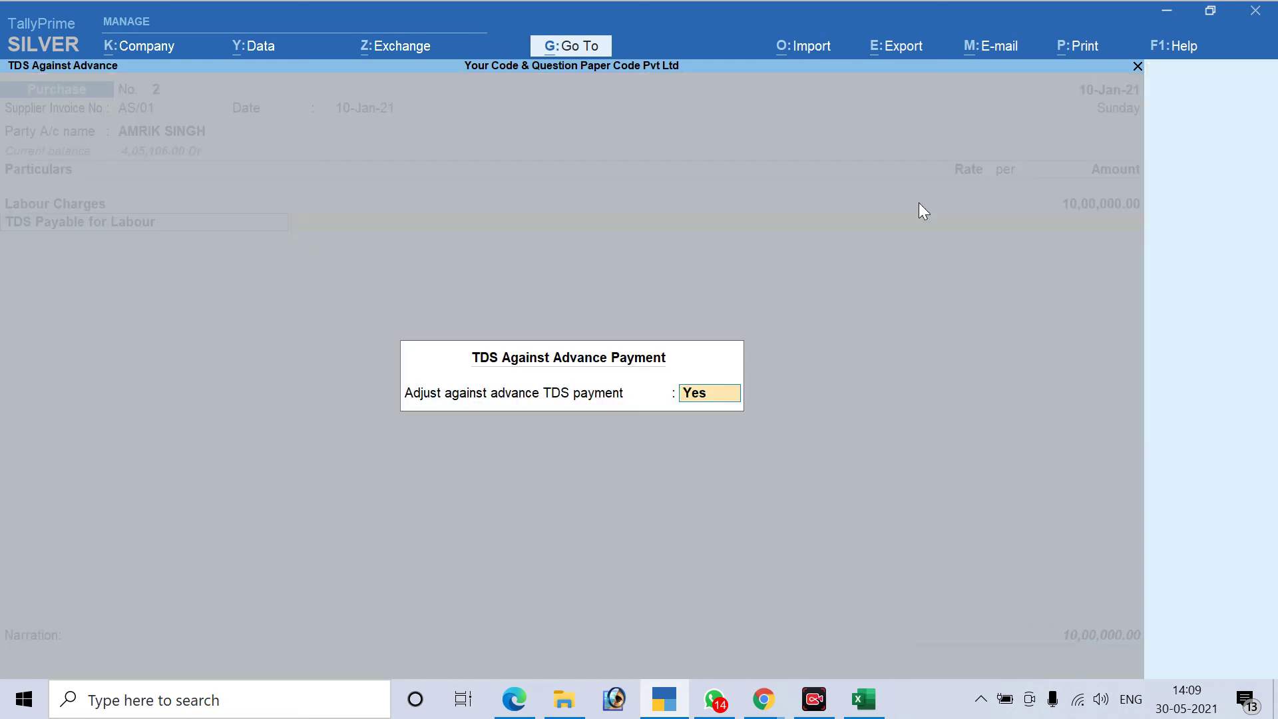
key("Return")
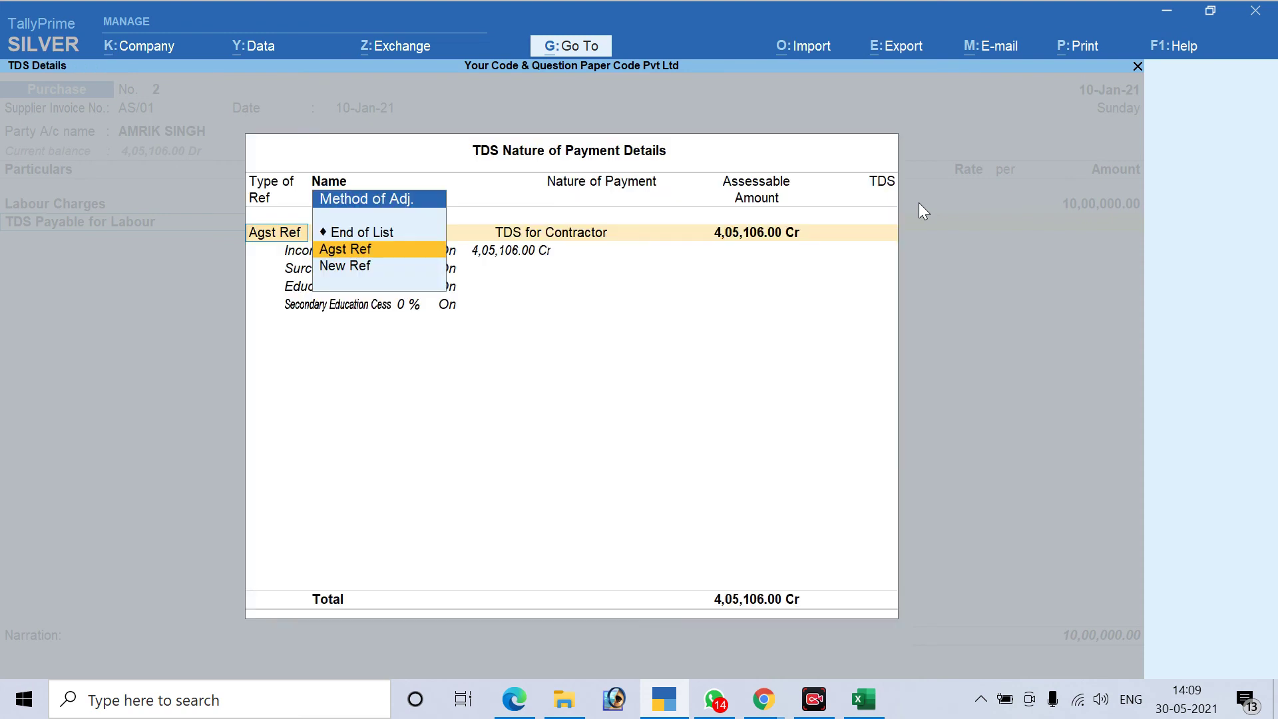
key("Return")
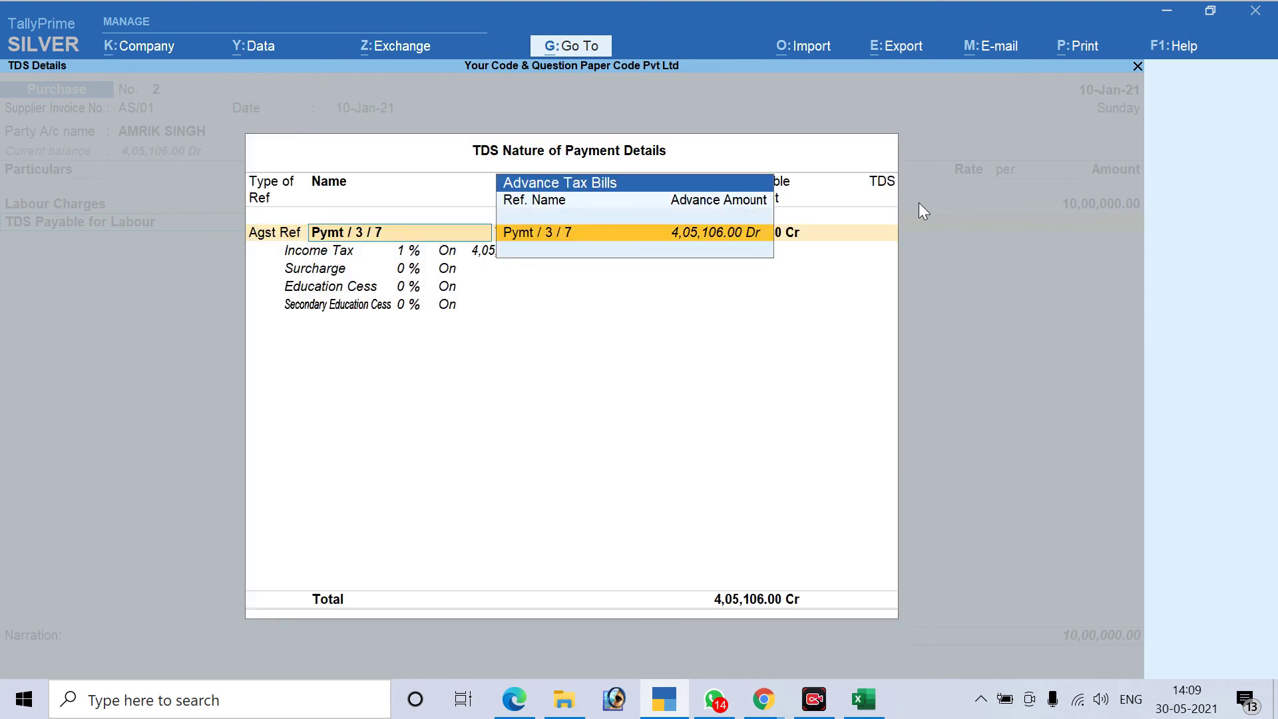
key("Return")
key("Return")
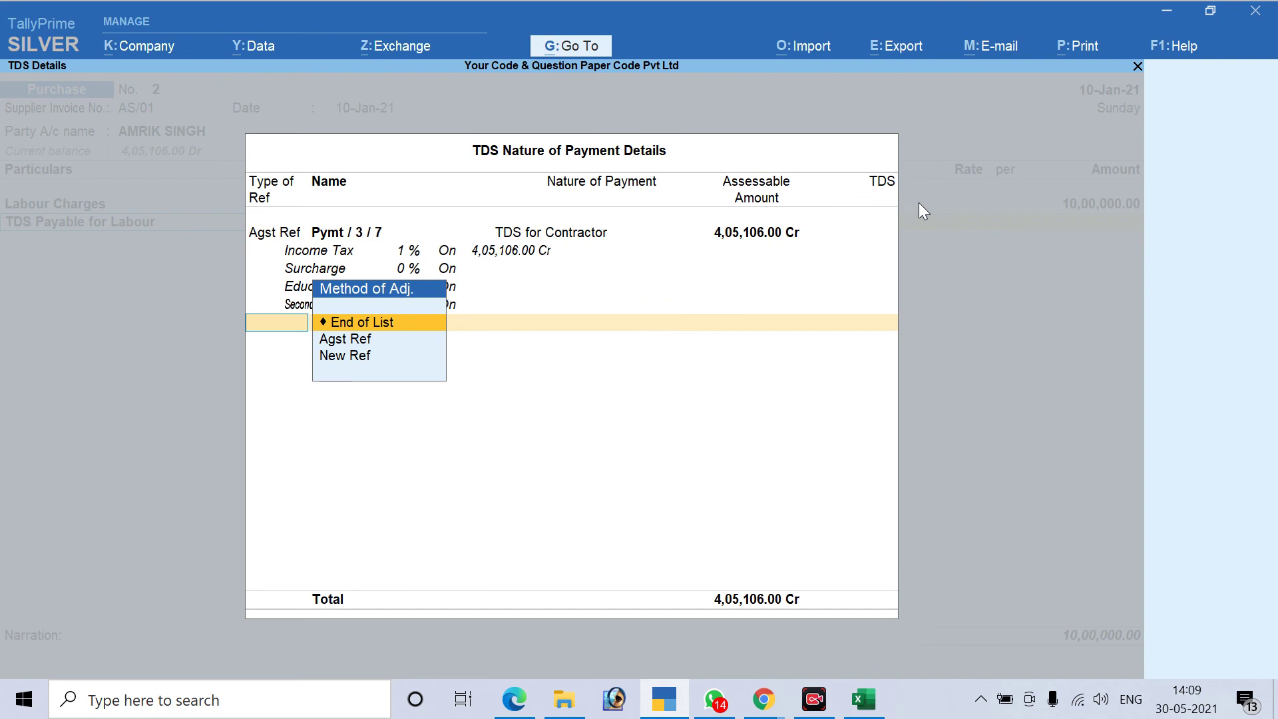
Add a New Ref row Purc/2 for the balance, bringing TDS (-)5,949.00 into the voucher
key("Down")
key("Down")
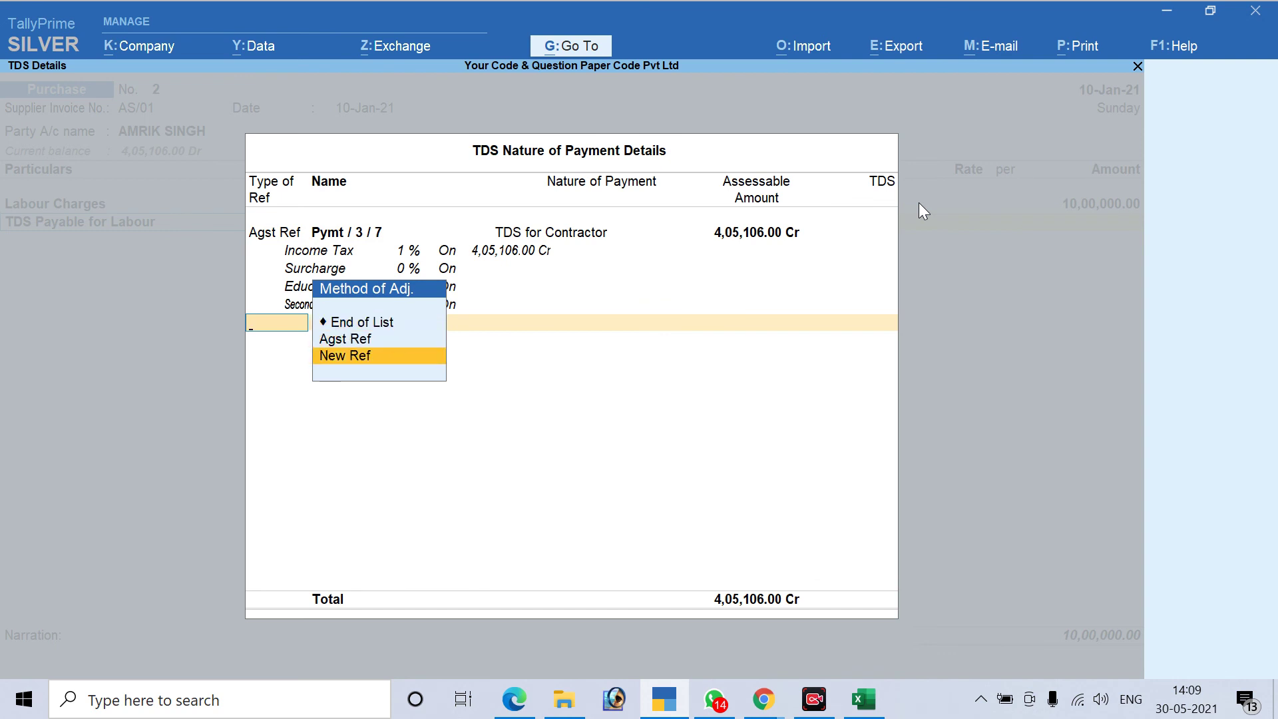
key("Up")
key("Down")
key("Up")
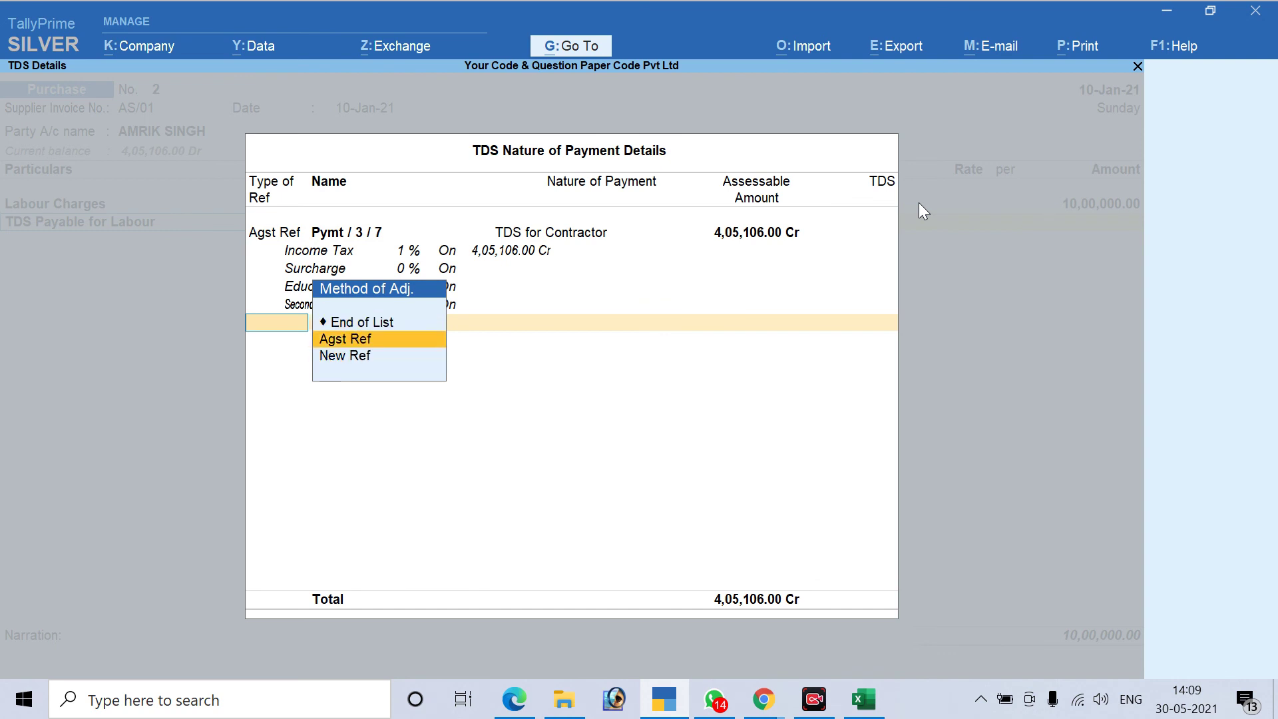
key("Return")
key("BackSpace")
key("Down")
key("Return")
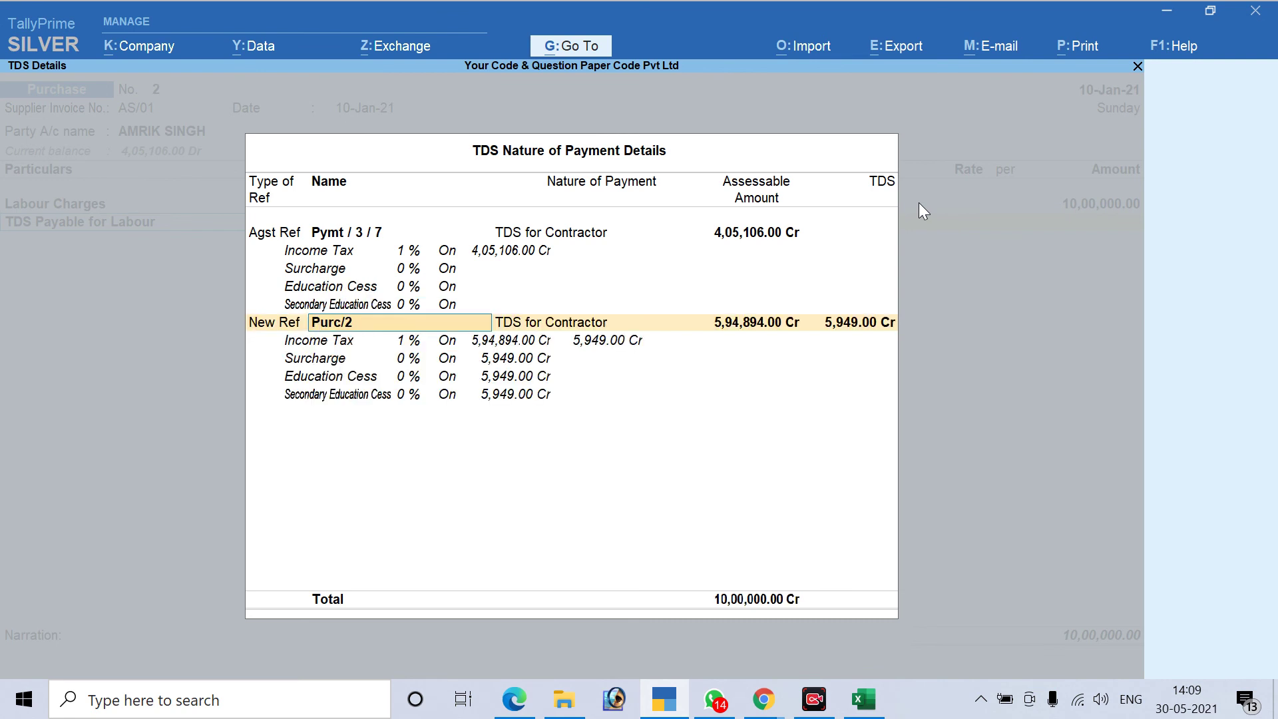
key("Return")
key("Return")
key("Return")
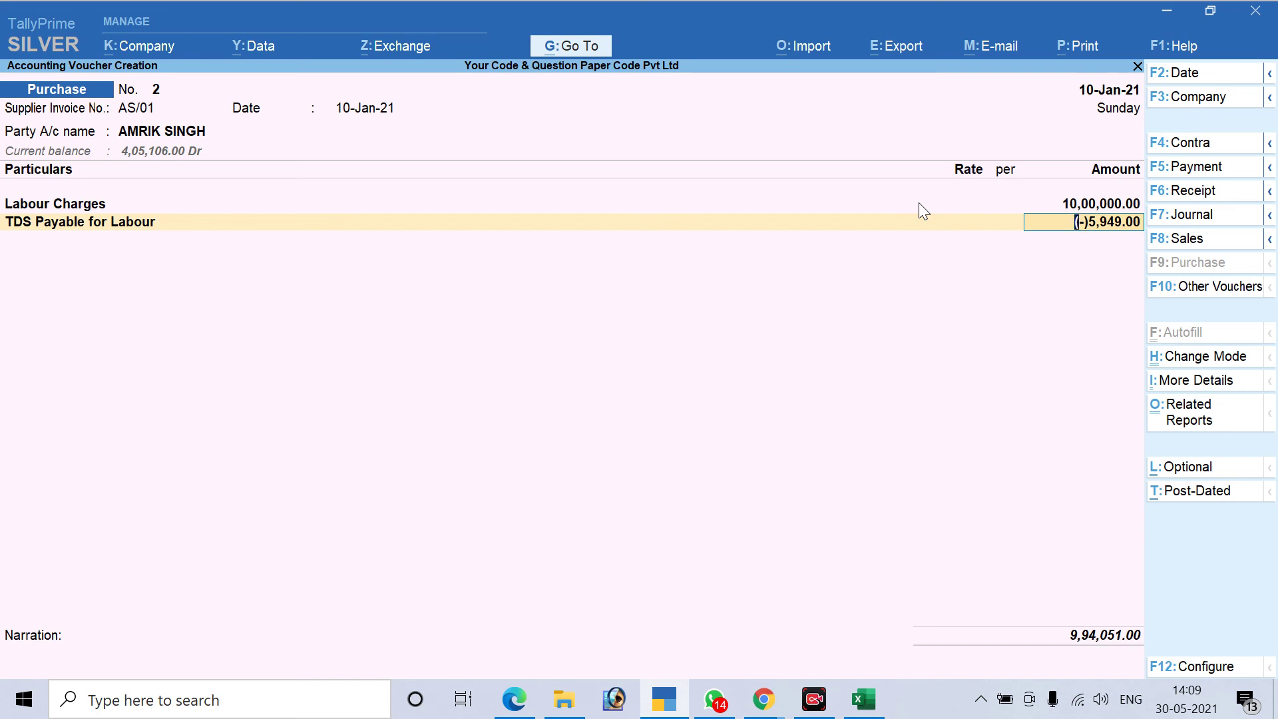
key("alt")
key("BackSpace")
Discard the unsaved voucher and start a new Purchase voucher with invoice number AS/
key("Escape")
key("Return")
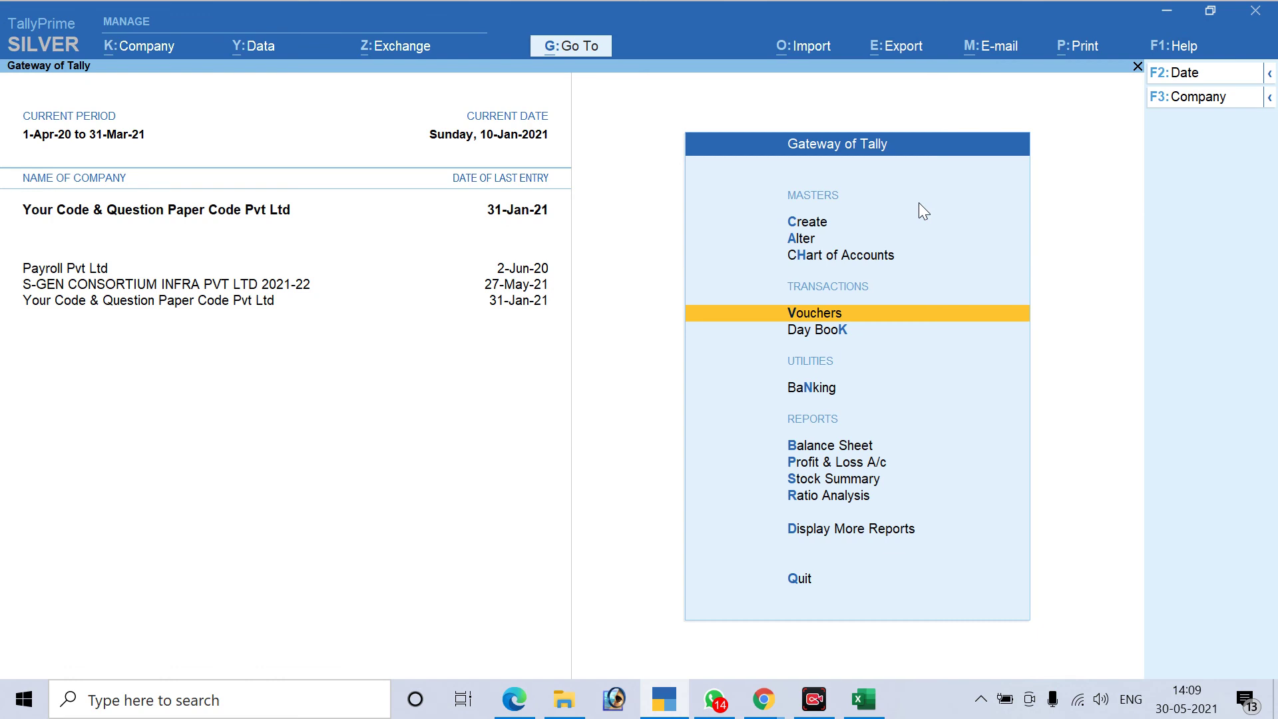
key("Return")
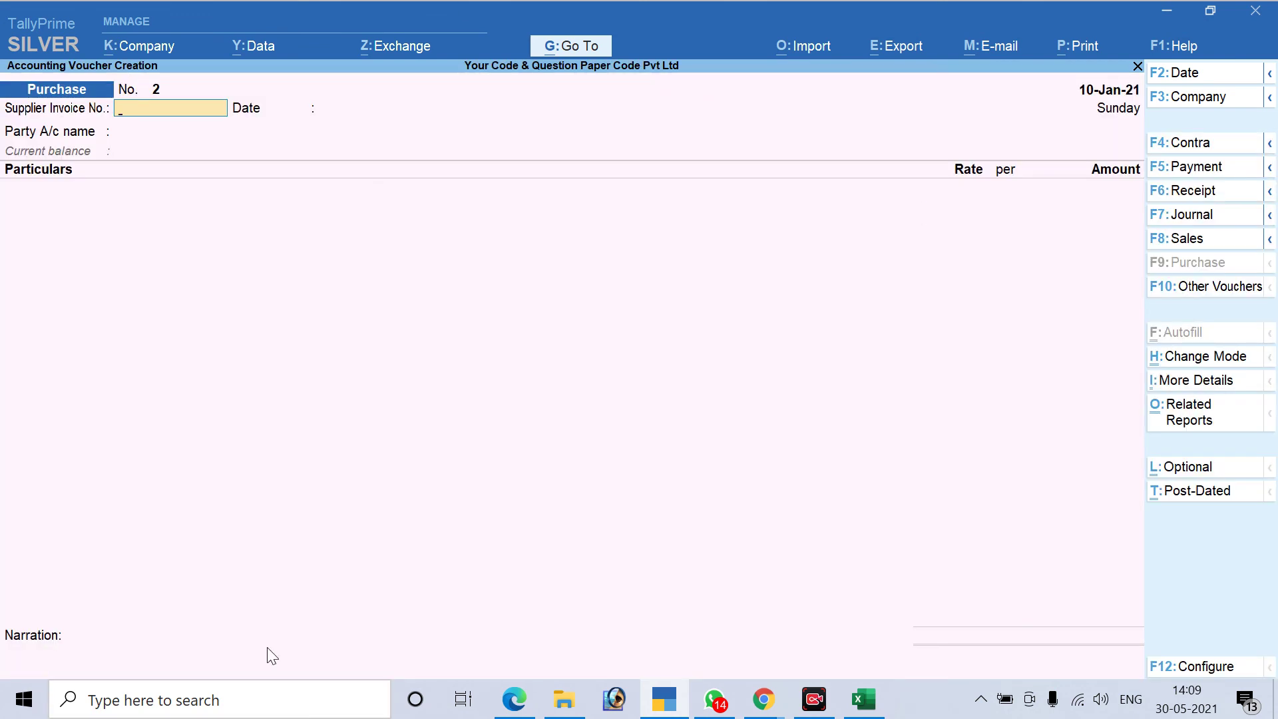
type("AS/")
Complete invoice AS/01 dated 10-Jan-21 and add a Labour Charges line under TDS for Contractor
type("01")
key("Return")
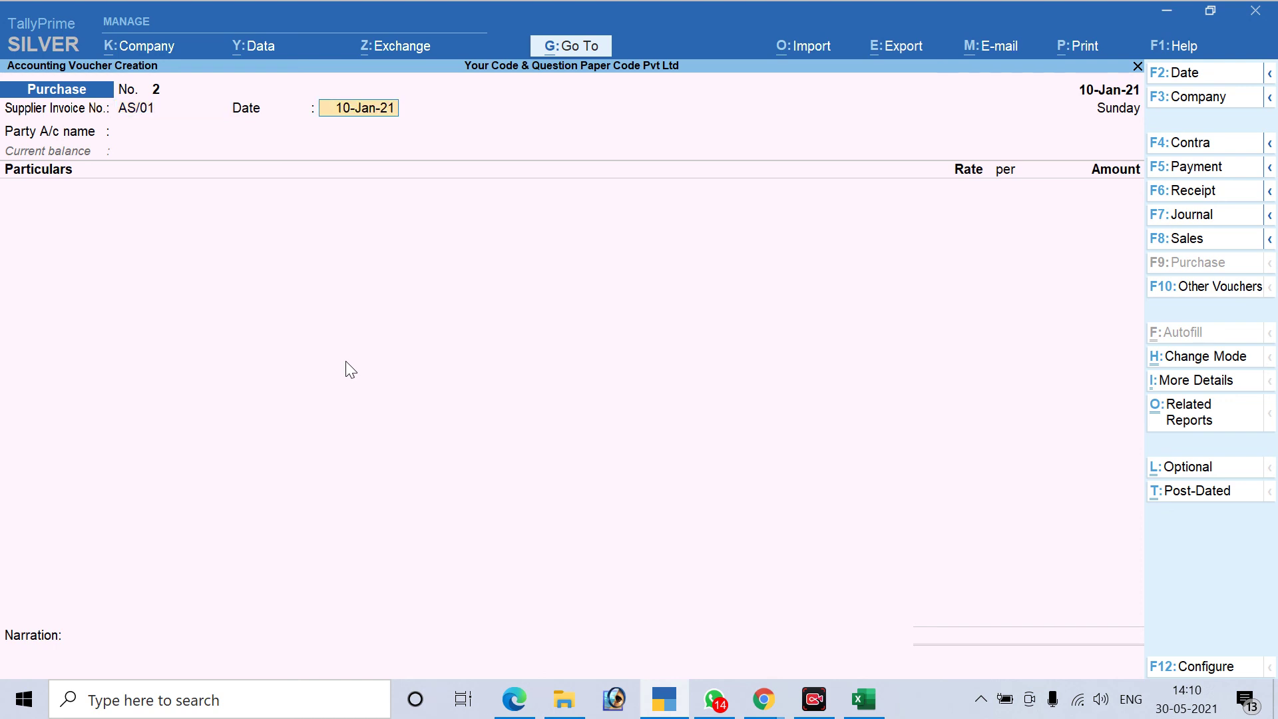
key("Return")
key("Return")
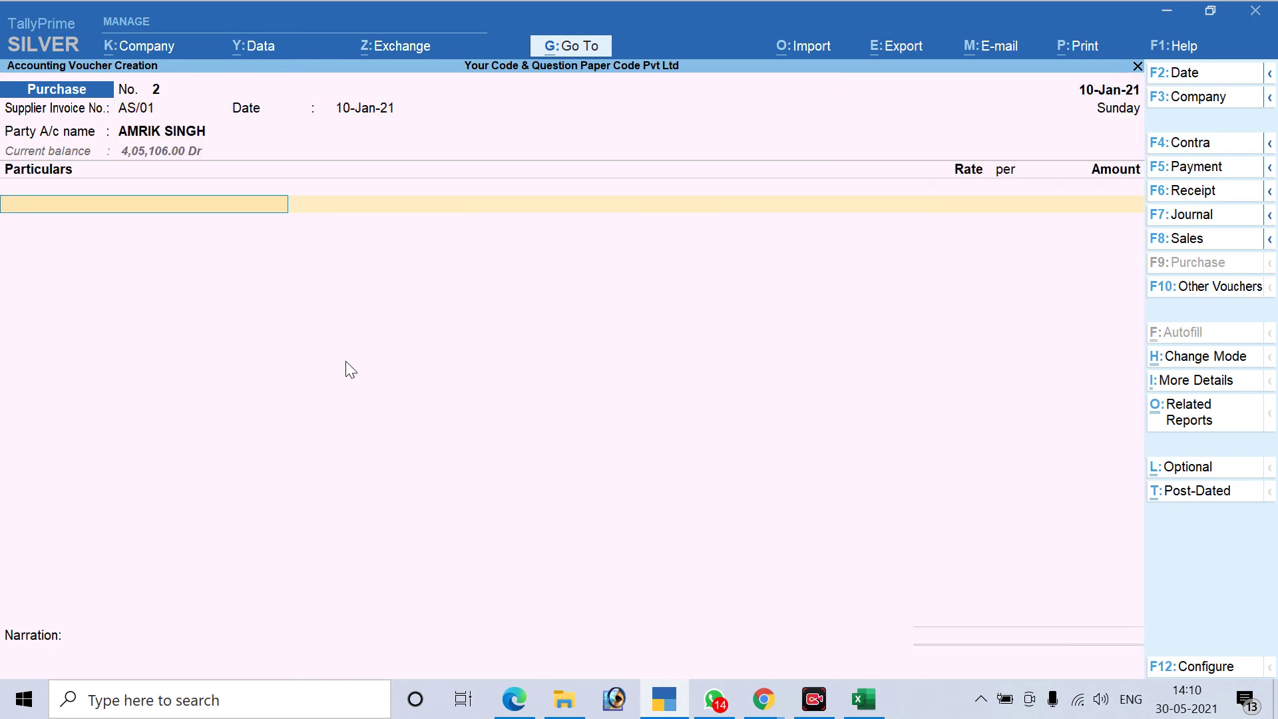
type("La")
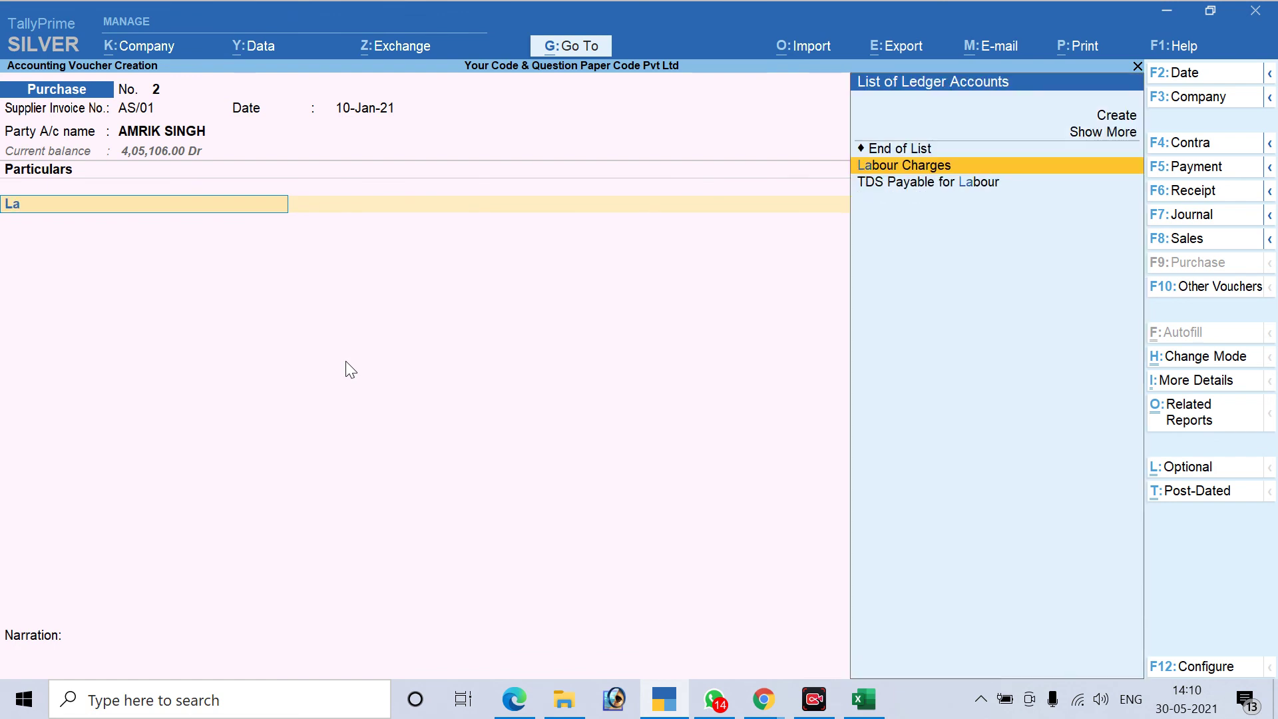
key("Return")
type("100000")
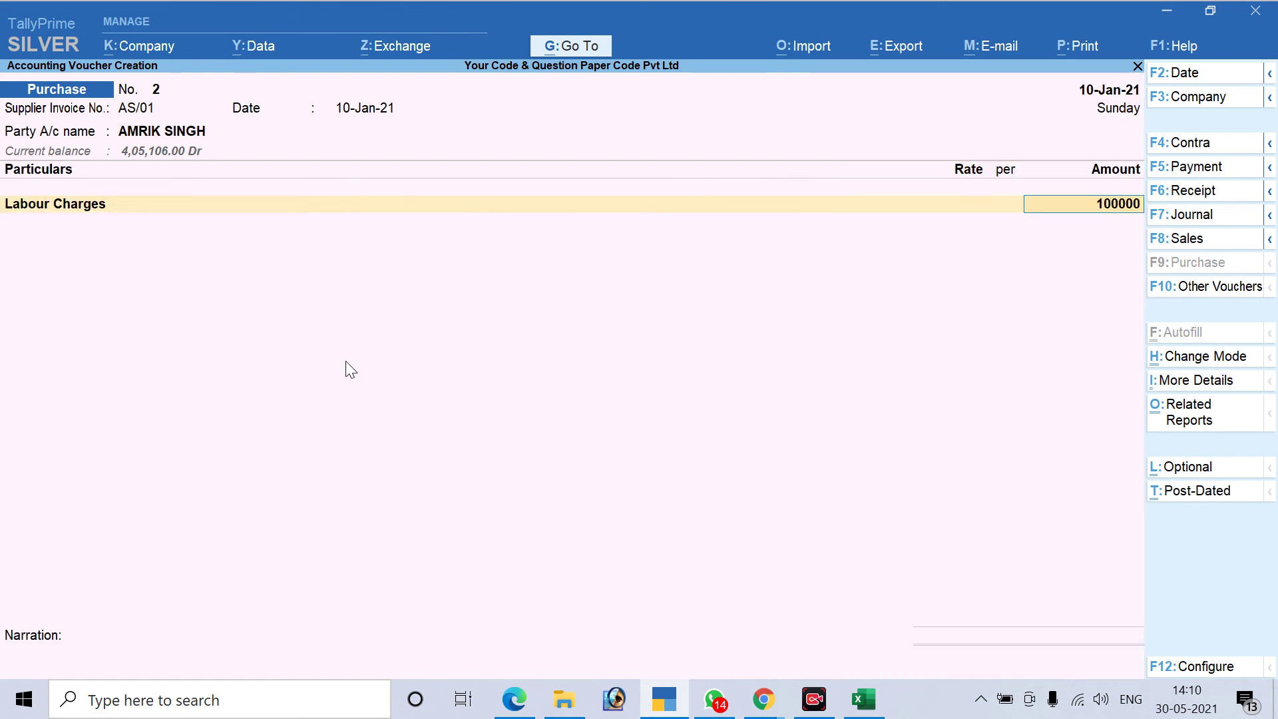
key("Return")
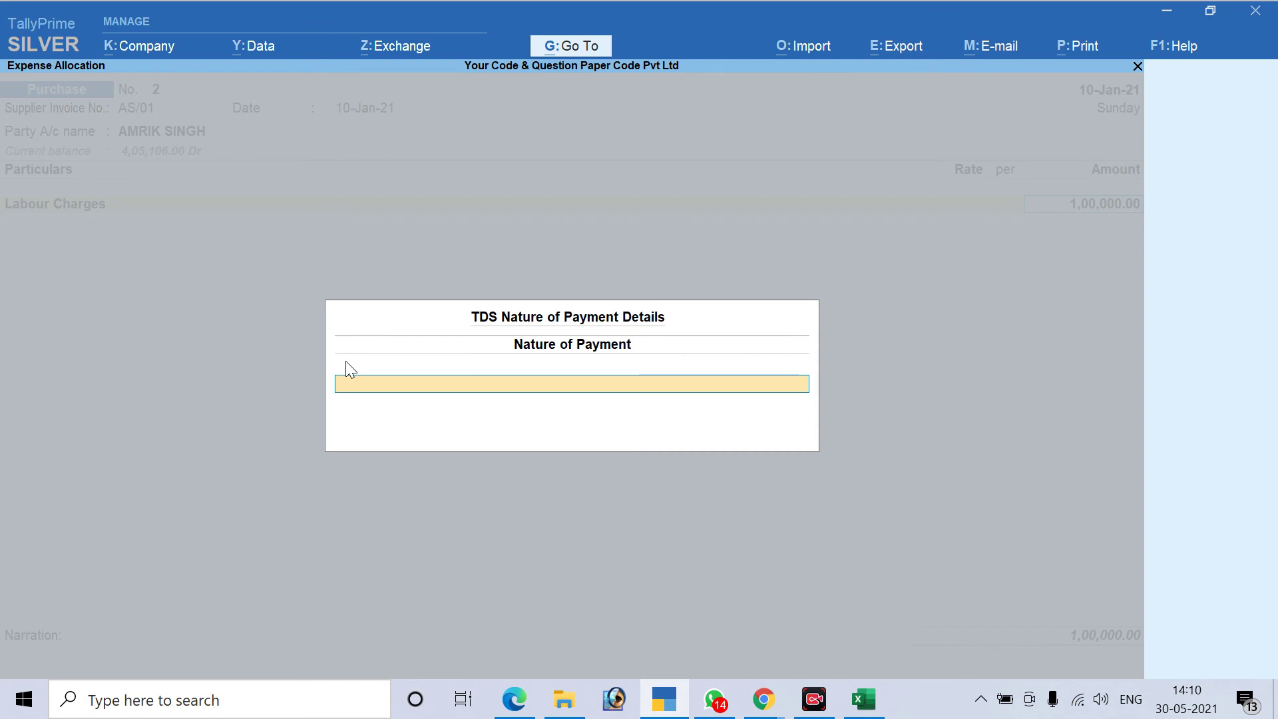
key("Down")
key("Down")
key("Down")
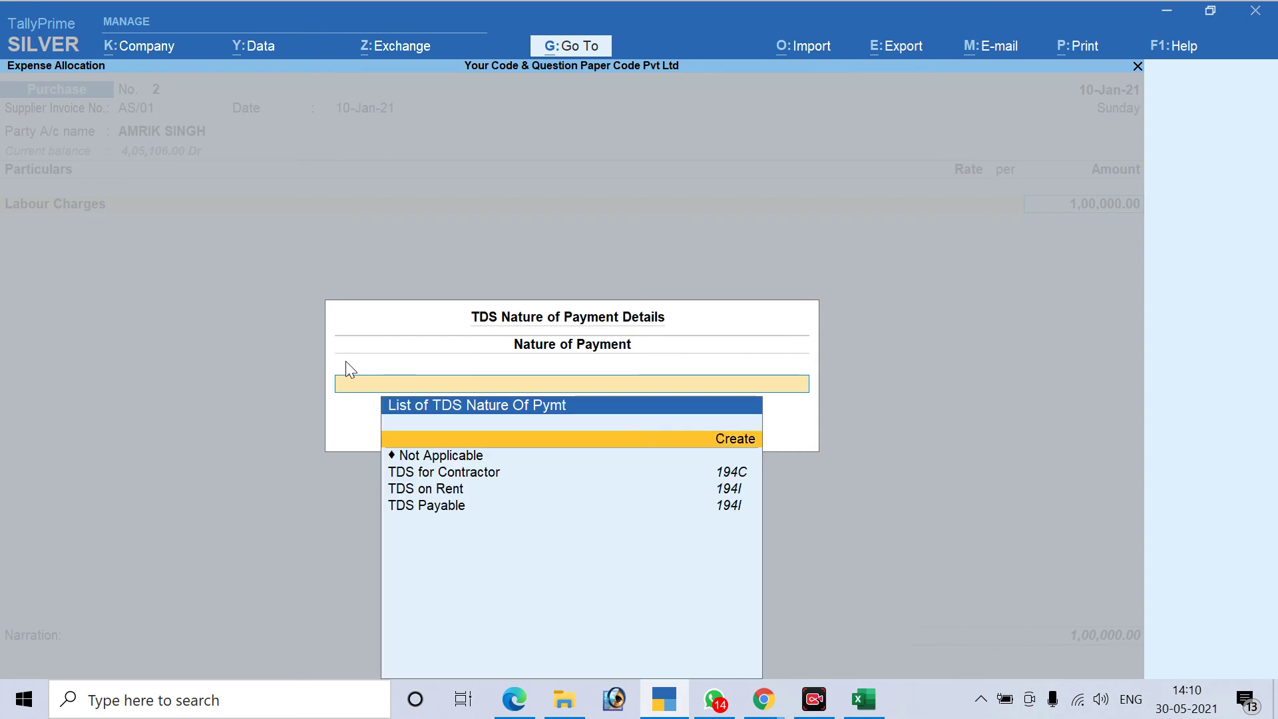
key("Return")
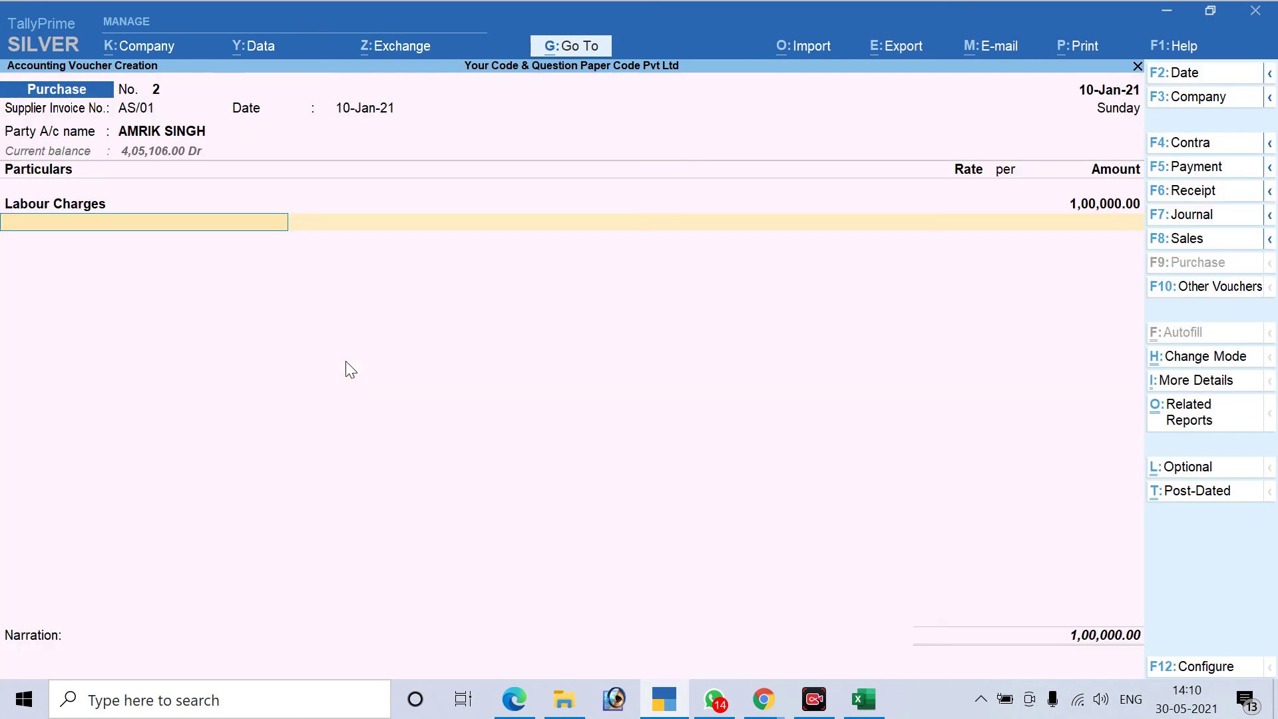
Correct Labour Charges to 10,00,000.00 and add the TDS Payable for Labour ledger
key("BackSpace")
key("BackSpace")
type("10,00,000")
key("Return")
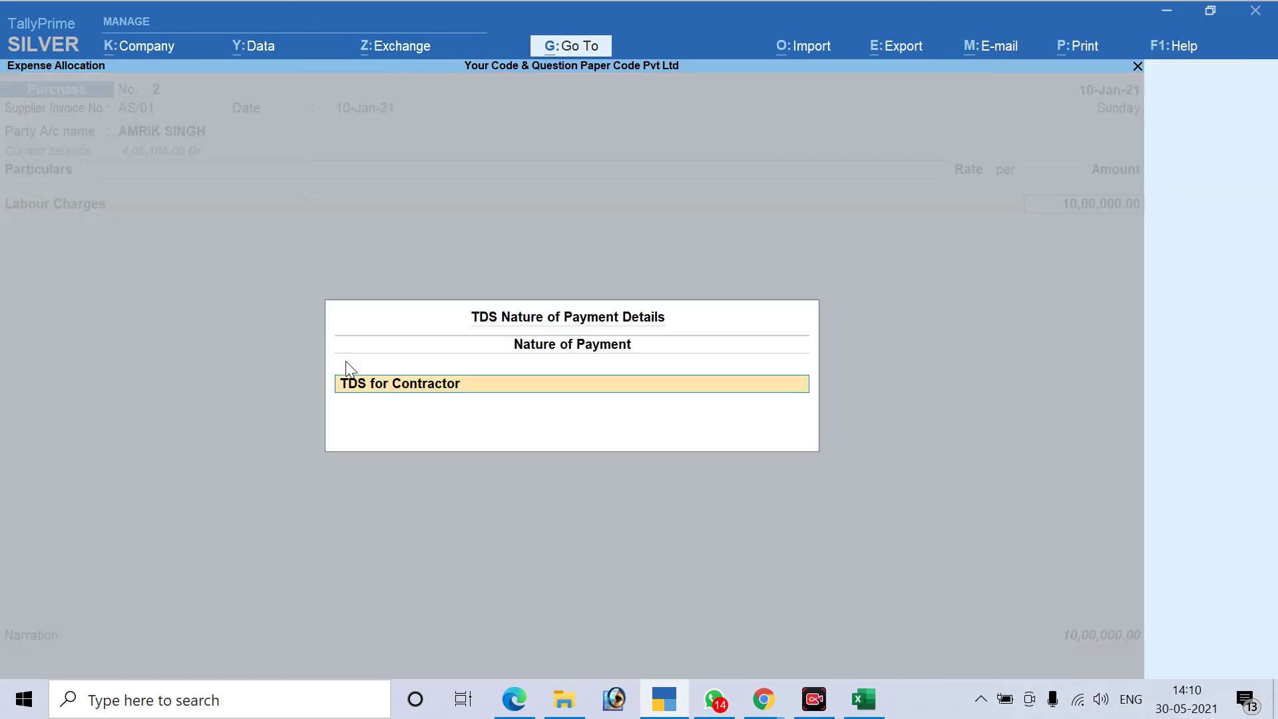
key("Return")
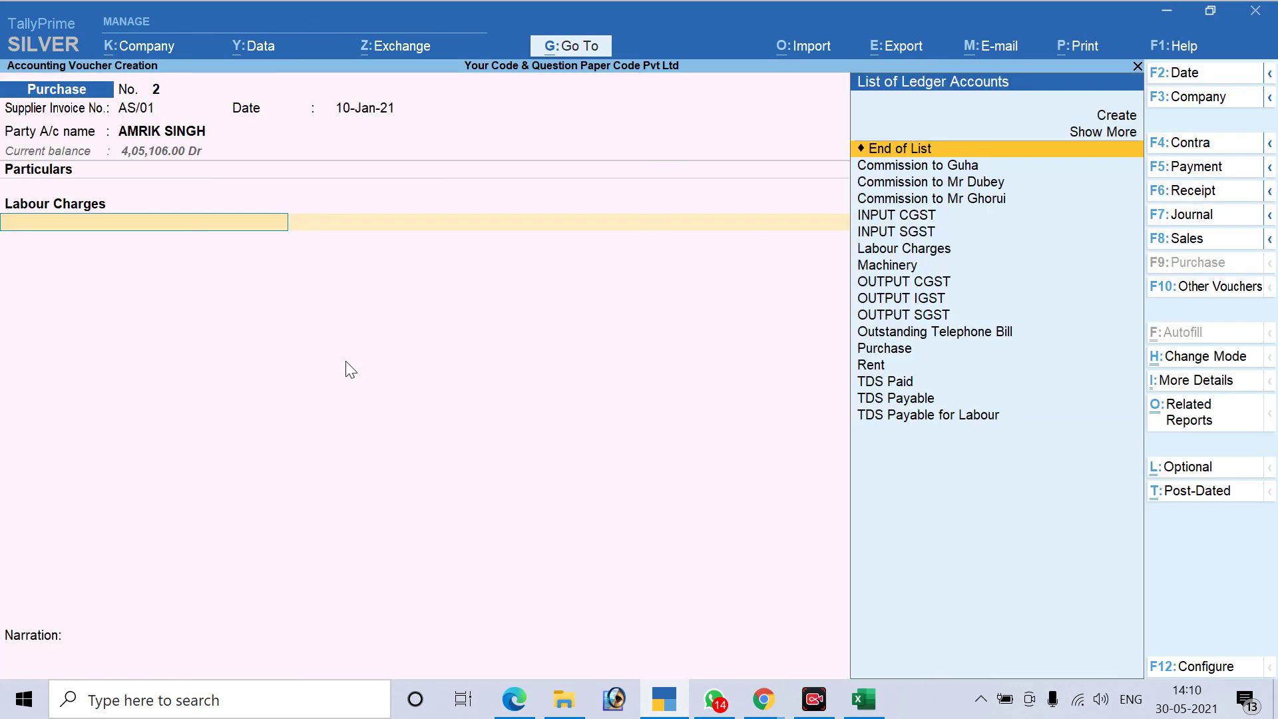
type("La")
key("Down")
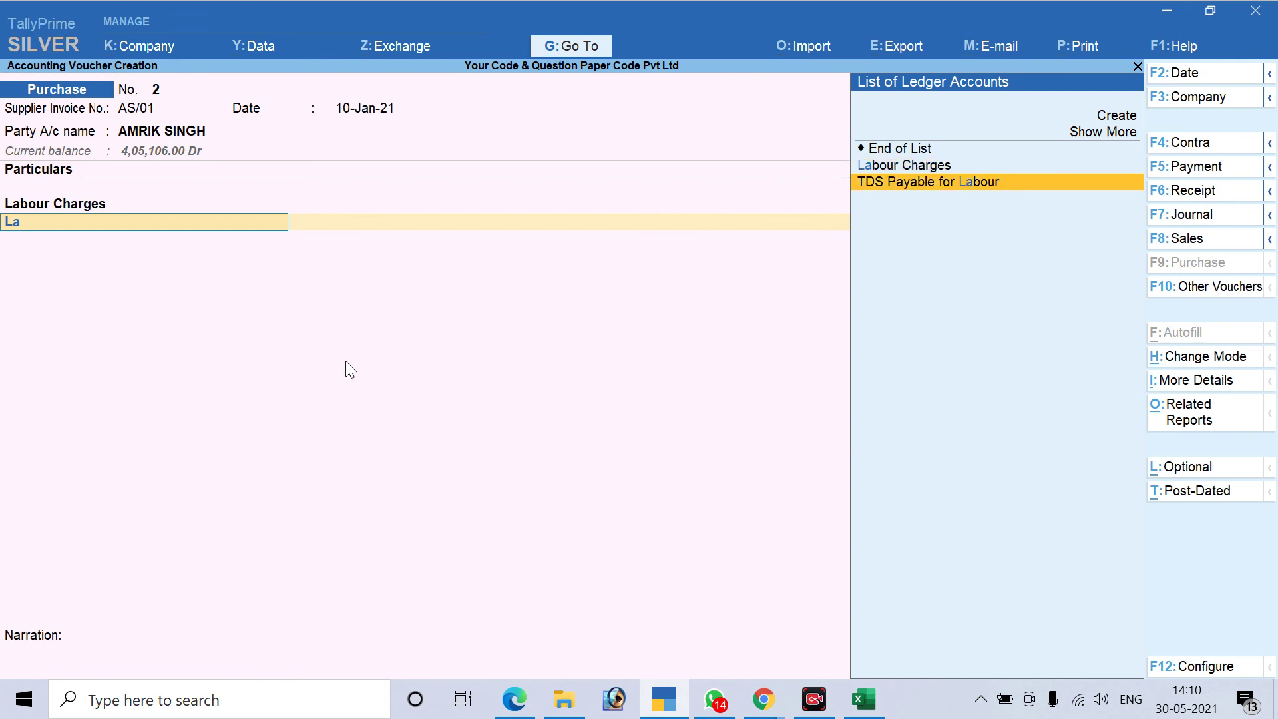
key("Return")
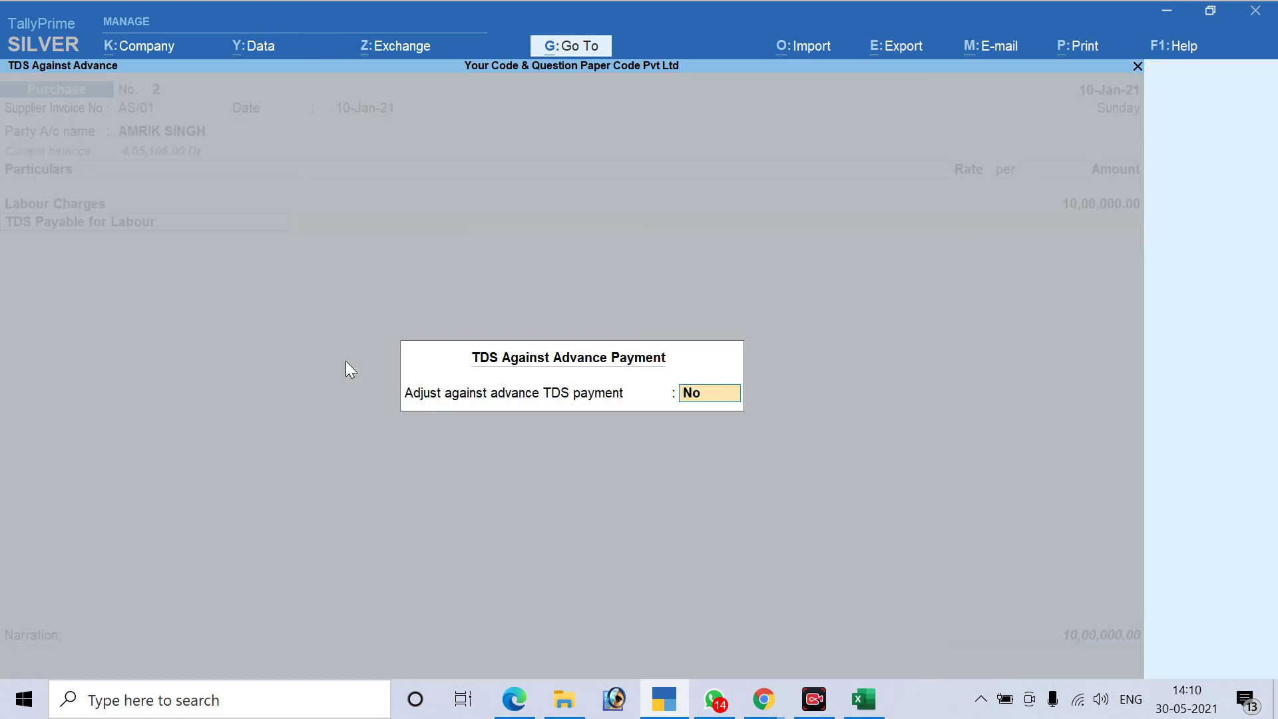
Adjust the labour TDS against advance Pymt / 3 / 7 with 4,05,106 assessable
type("y")
key("Return")
key("Down")
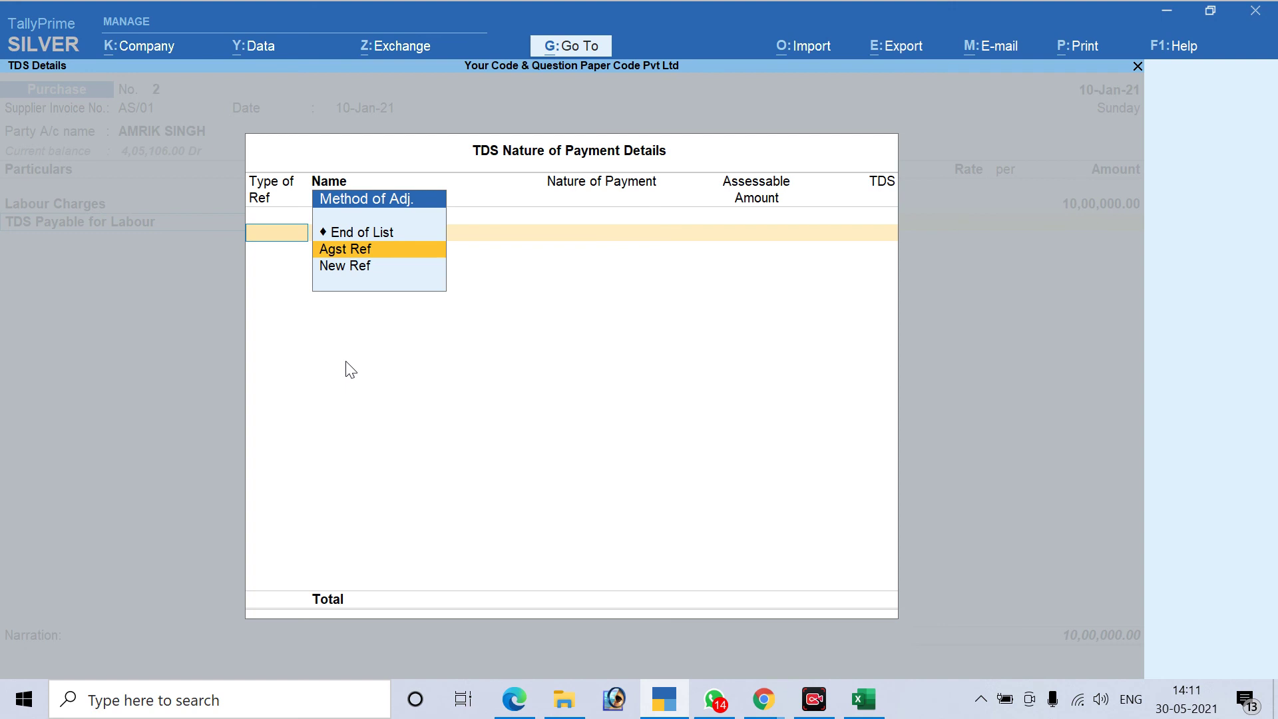
key("Return")
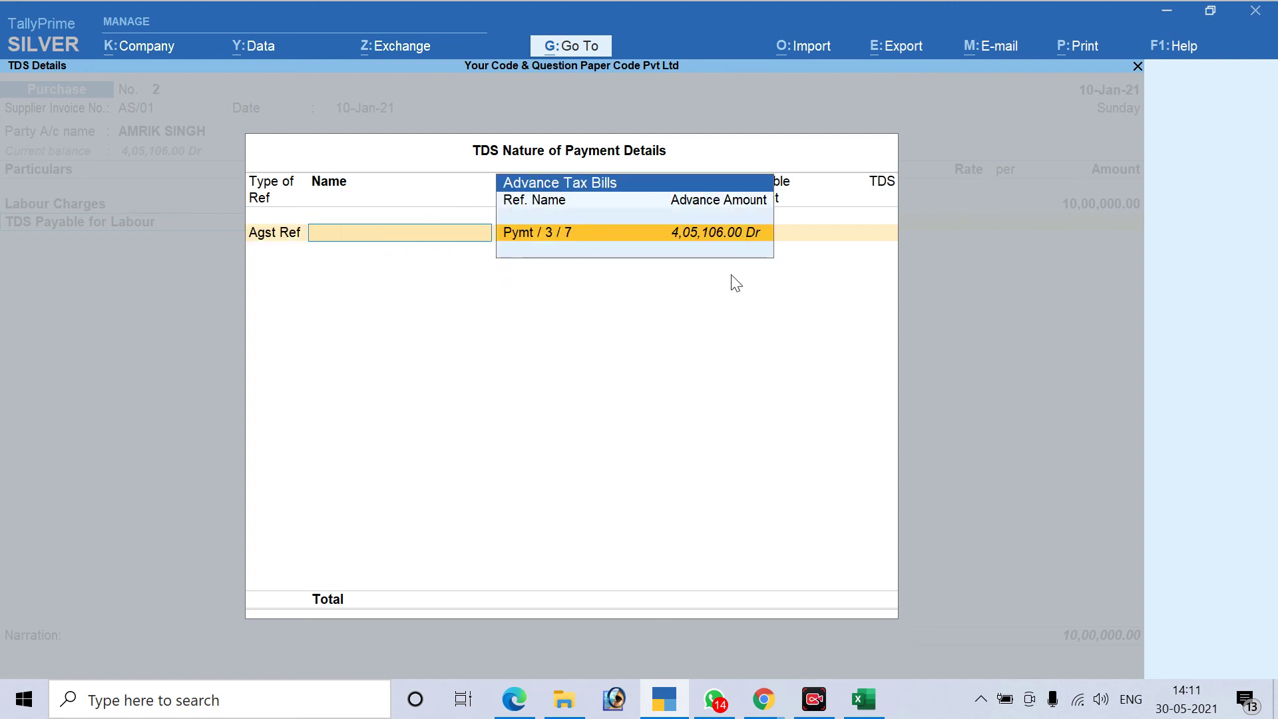
key("Return")
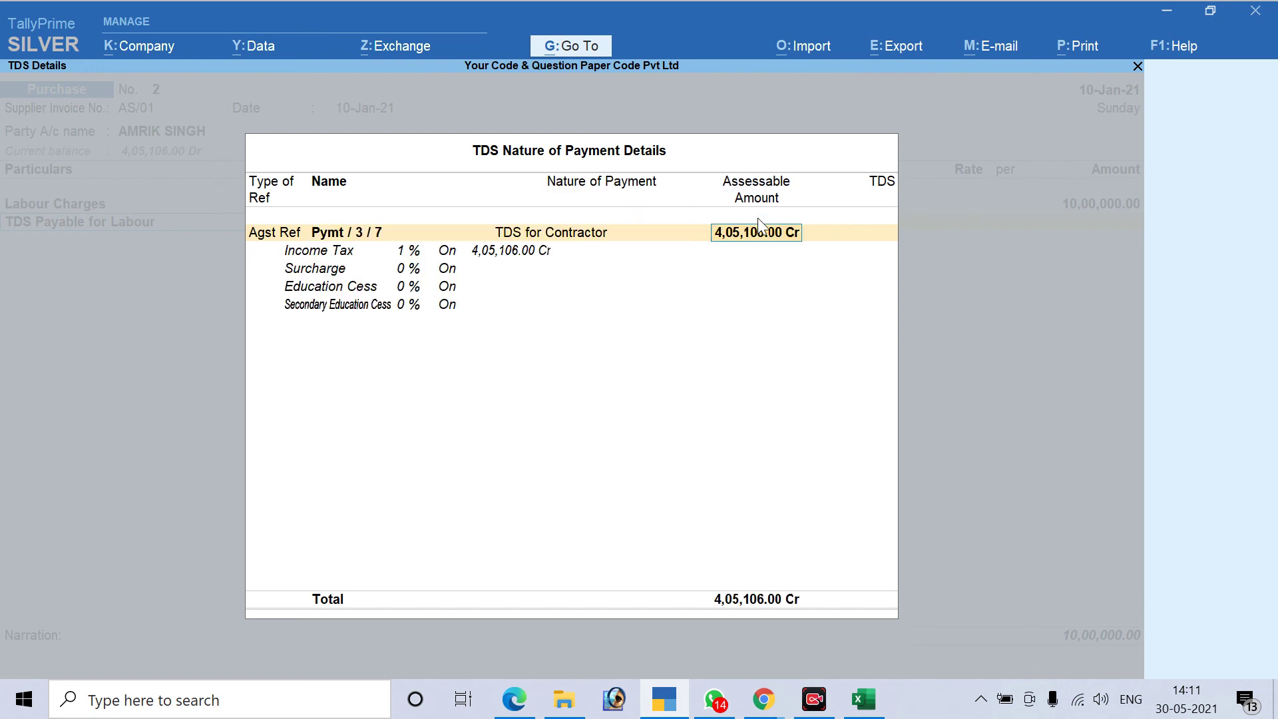
key("Return")
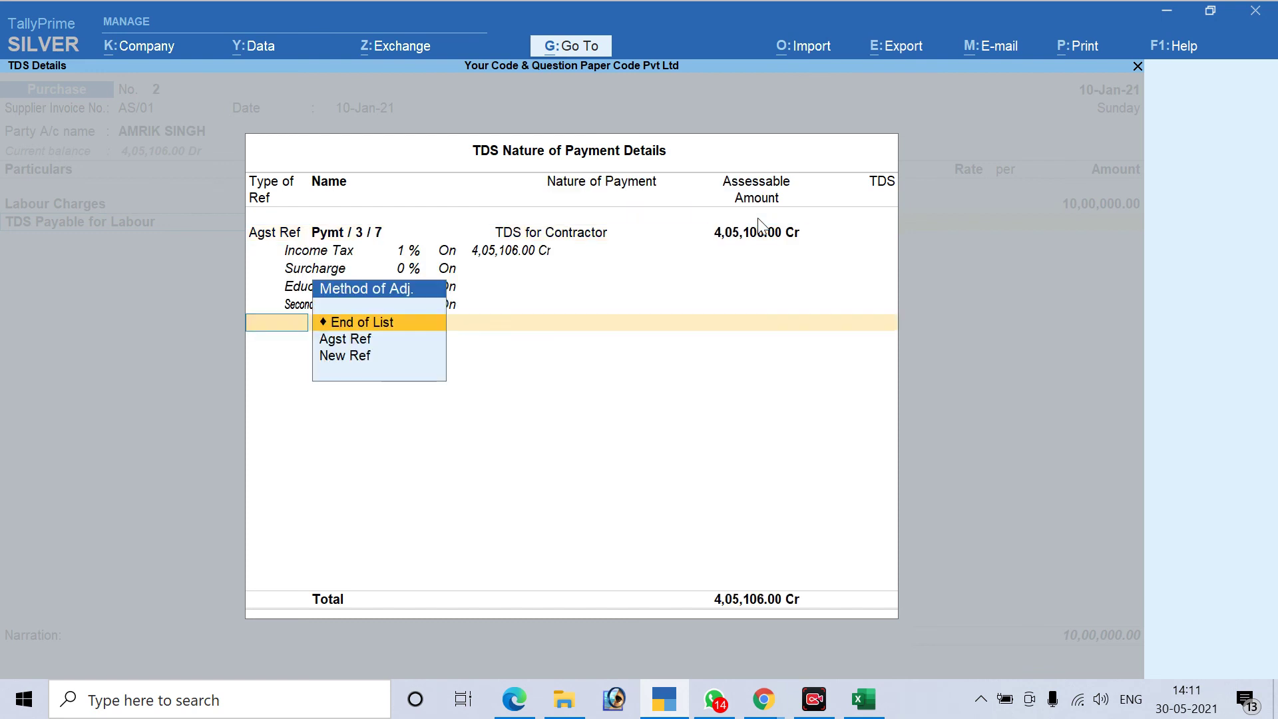
Add New Ref Purc/2 for the remaining amount, giving TDS Payable (-)5,949.00 in the voucher
key("Down")
key("Down")
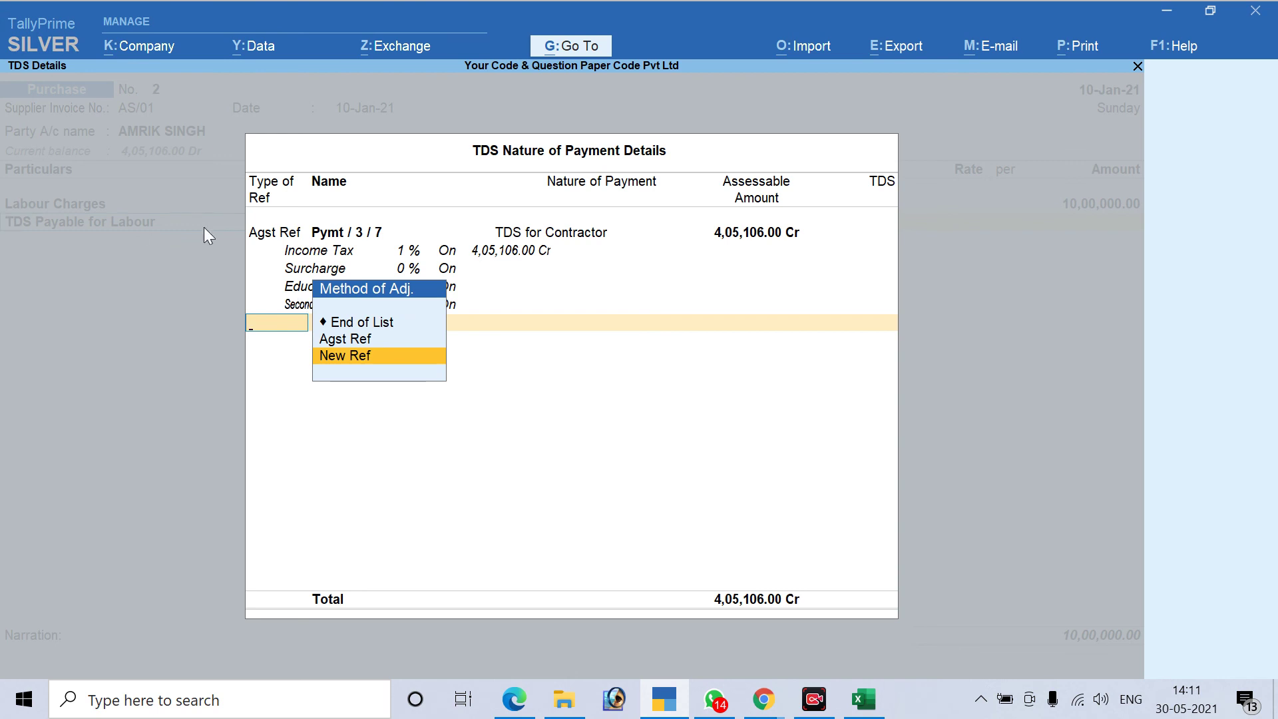
key("Return")
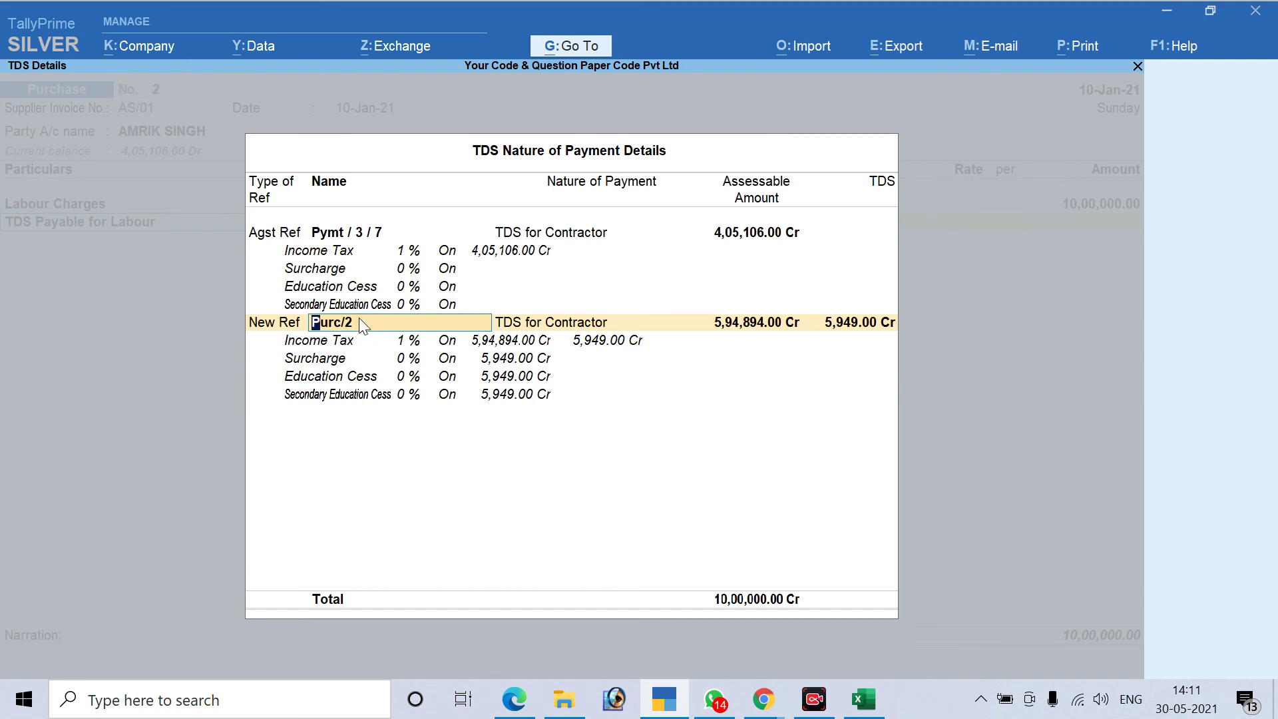
key("Return")
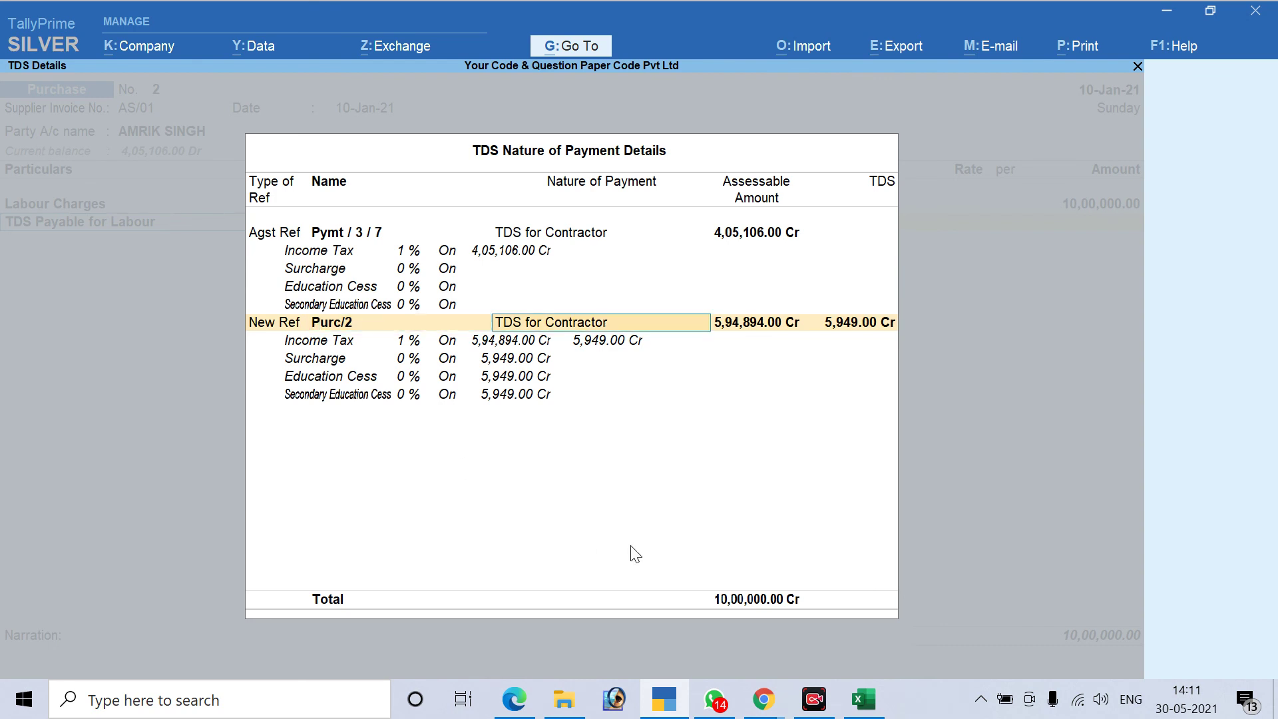
key("Return")
key("Return")
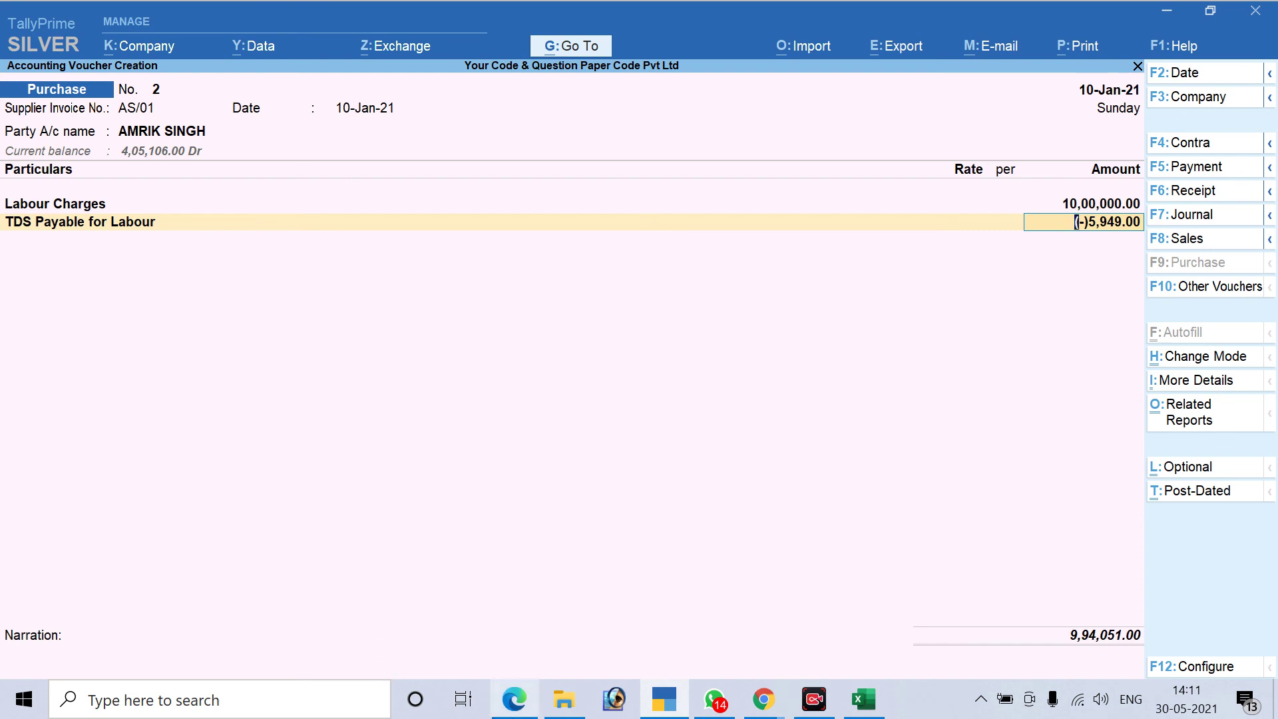
left_click(890, 714)
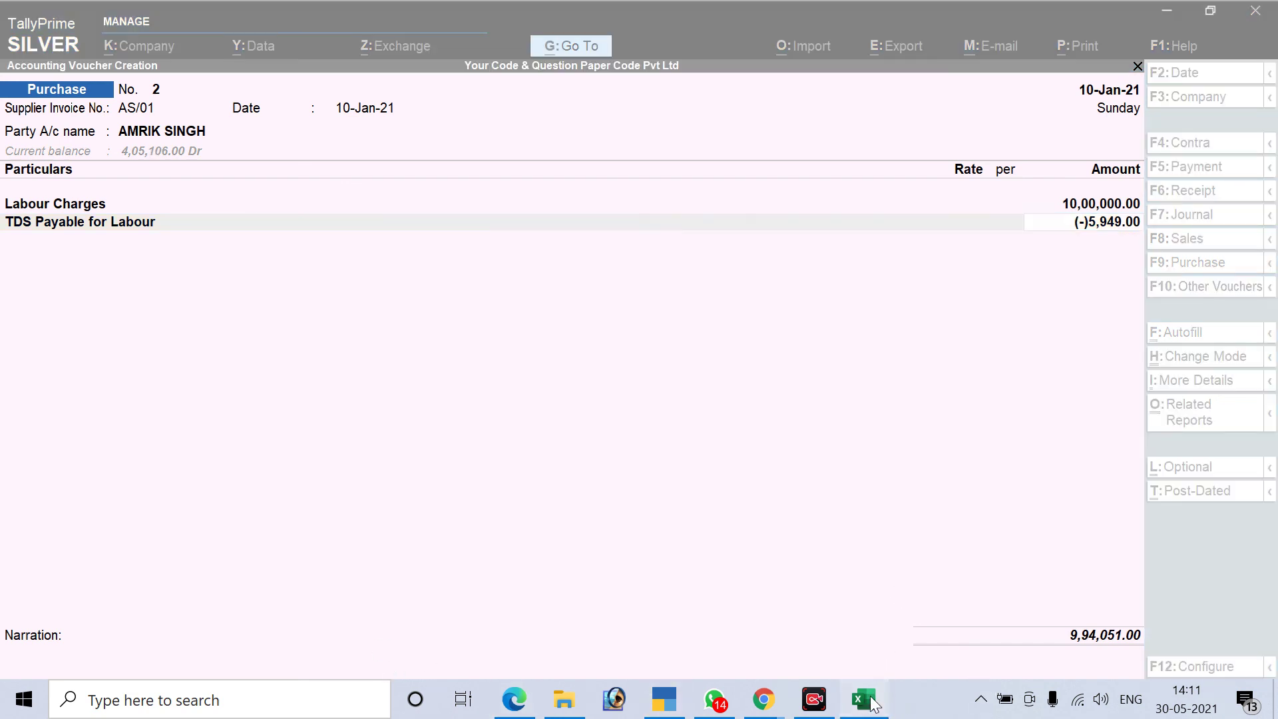
left_click(863, 699)
Compute 1% of 1000000 in H13 as =F13*G13, shown as 10,000 in Comma Style
left_click(727, 463)
type("1000000")
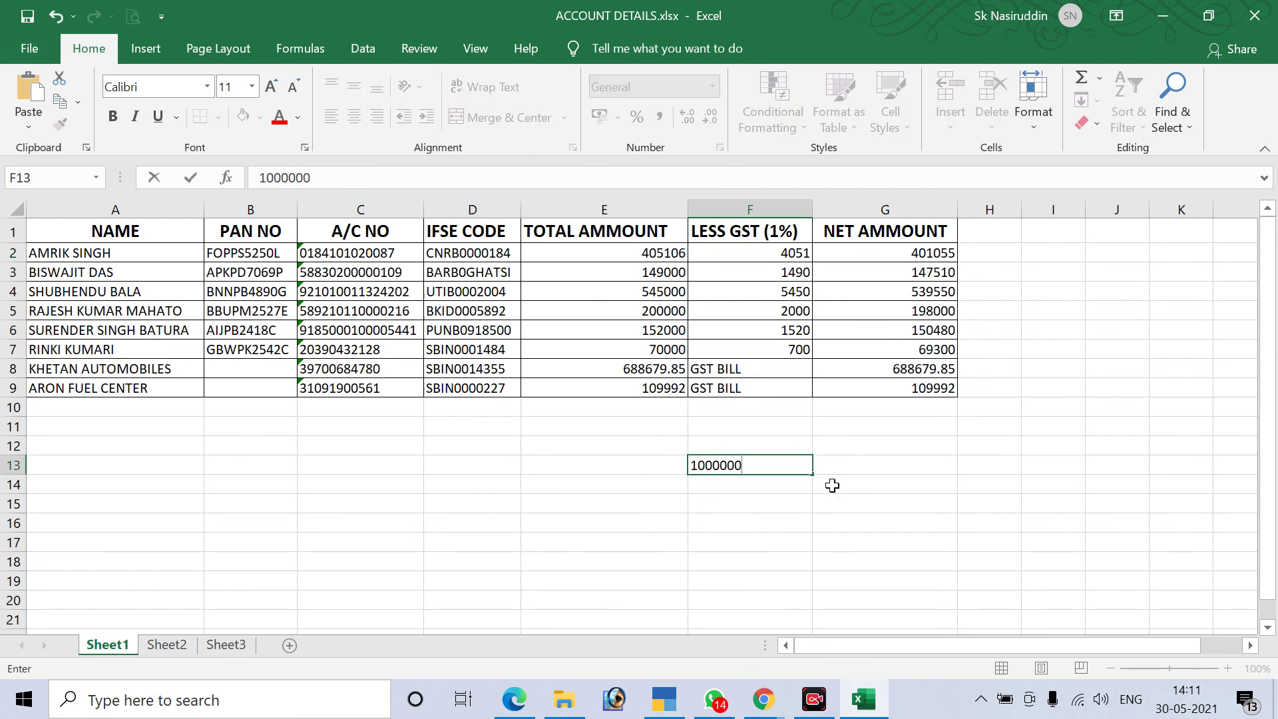
left_click(855, 467)
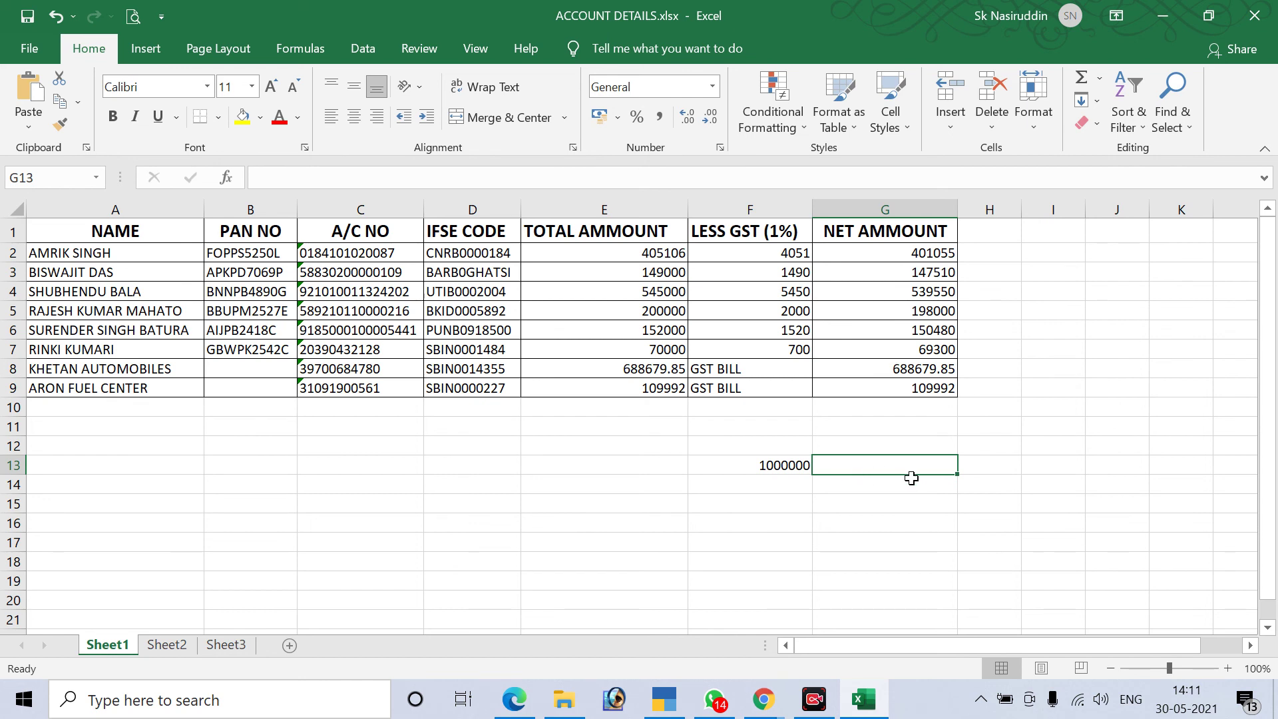
type("1%")
key("Return")
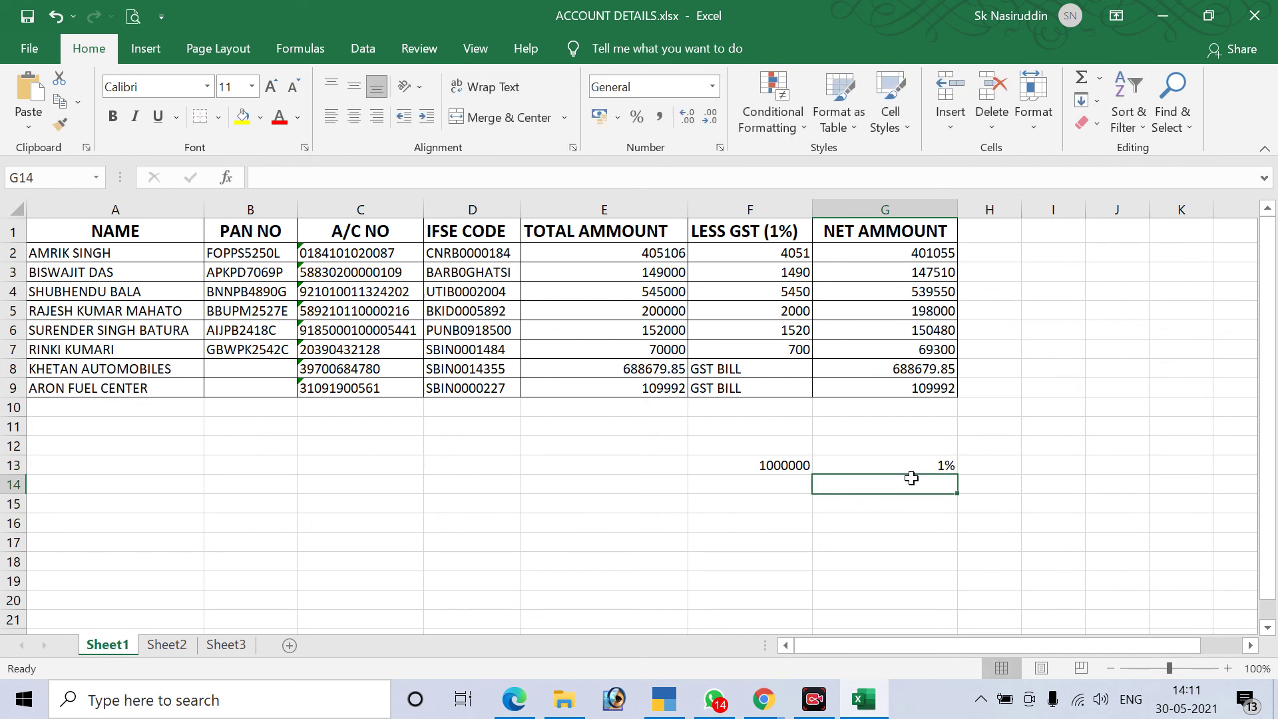
left_click(990, 466)
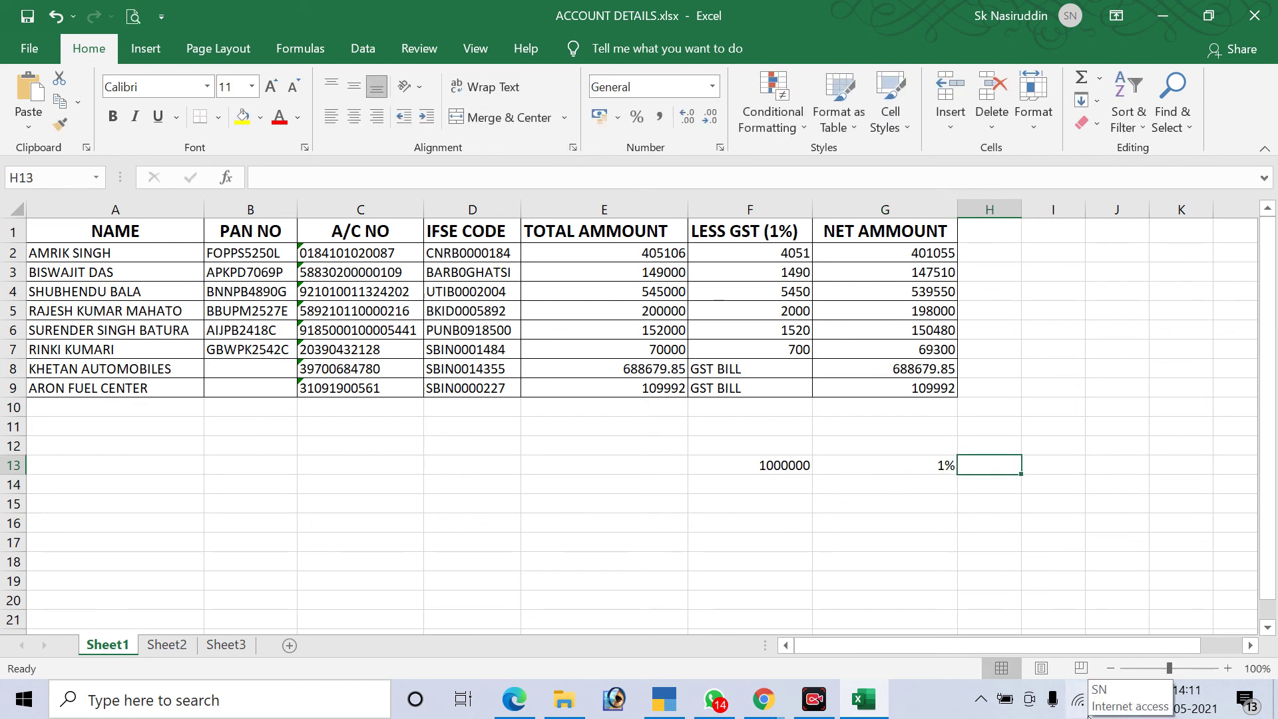
type("=")
left_click(776, 465)
type("*")
left_click(861, 464)
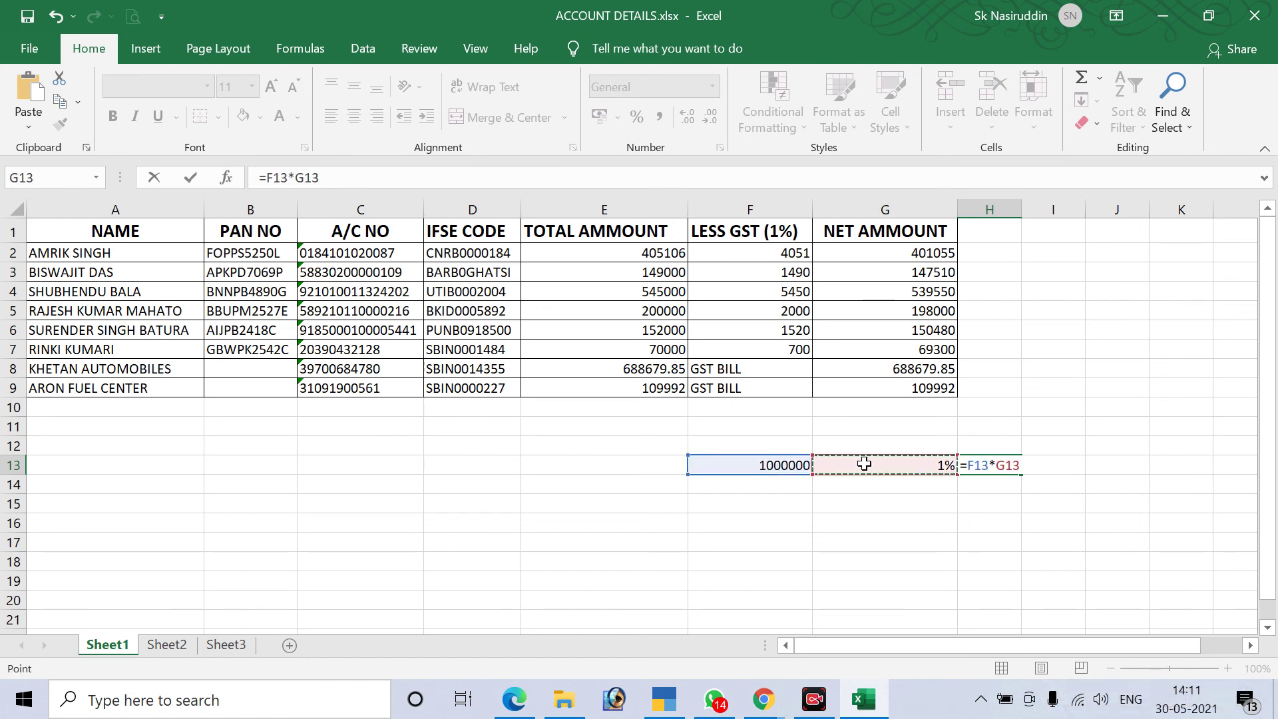
key("Return")
left_click(985, 459)
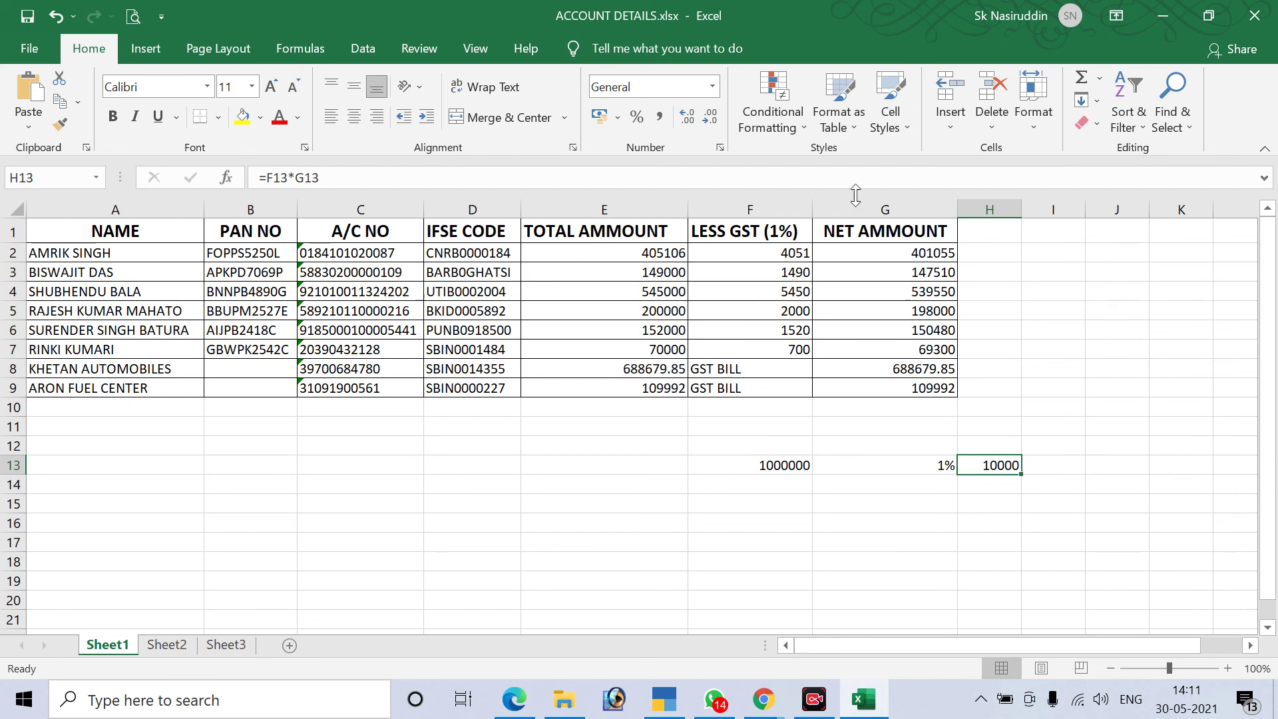
left_click(658, 119)
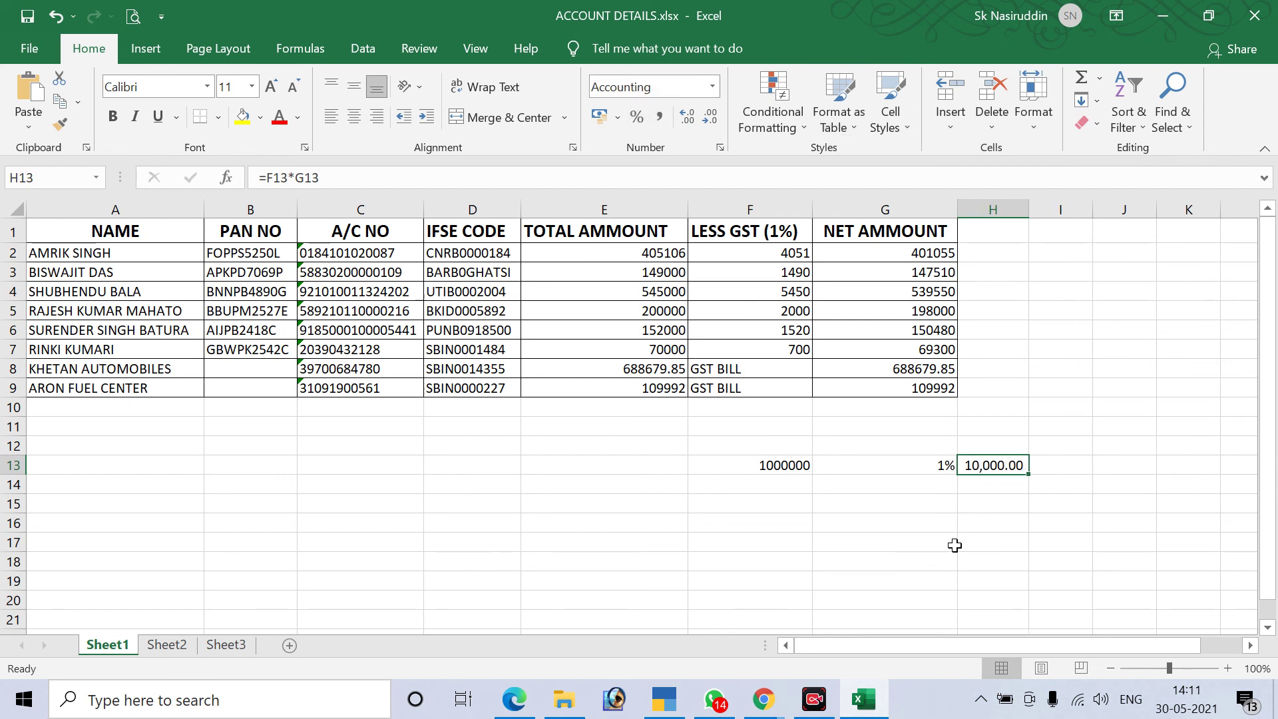
left_click(709, 118)
left_click(709, 119)
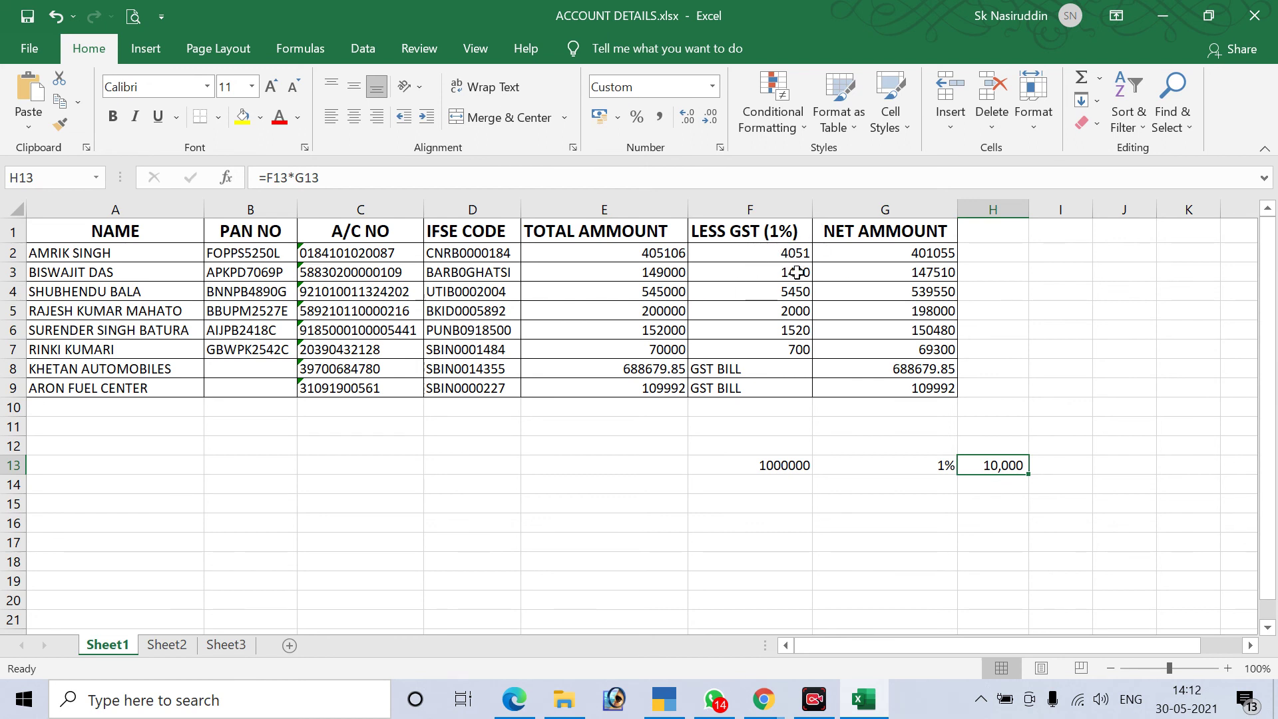
Enter 4051 in H14 and =H13-H14 in H15, giving 5,949, then return to TallyPrime
left_click(798, 252)
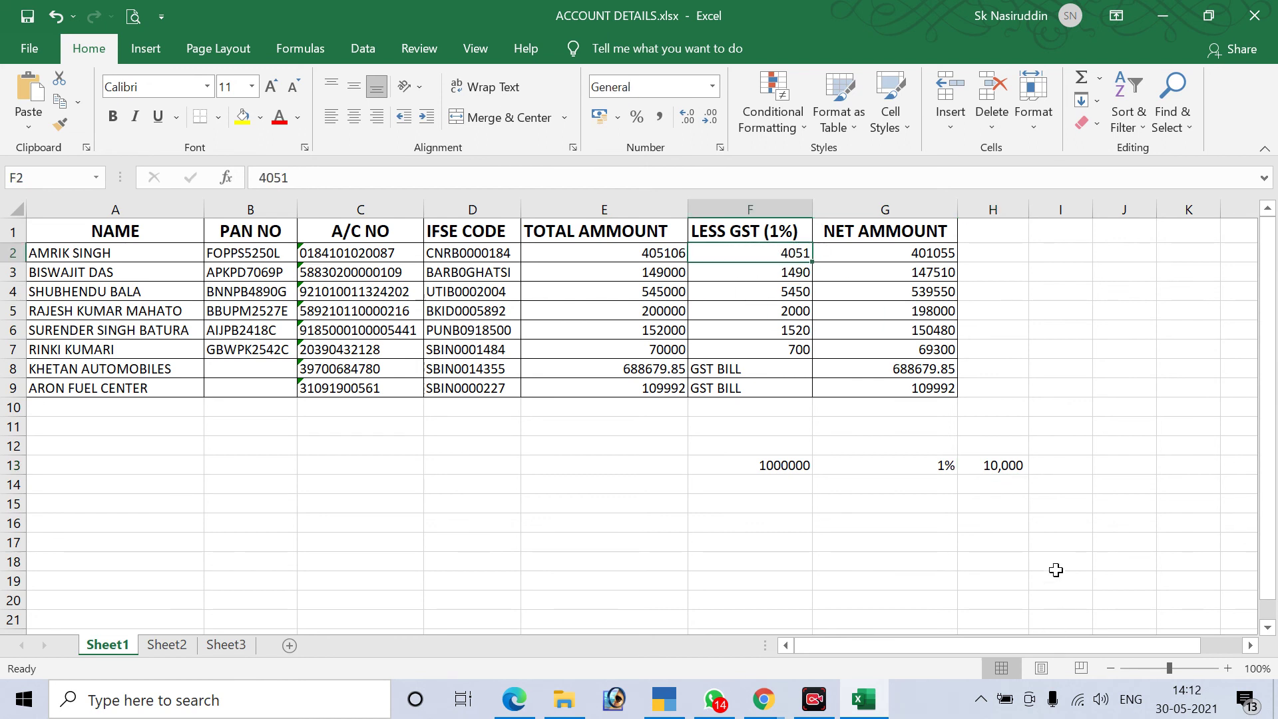
left_click(1006, 483)
type("4051")
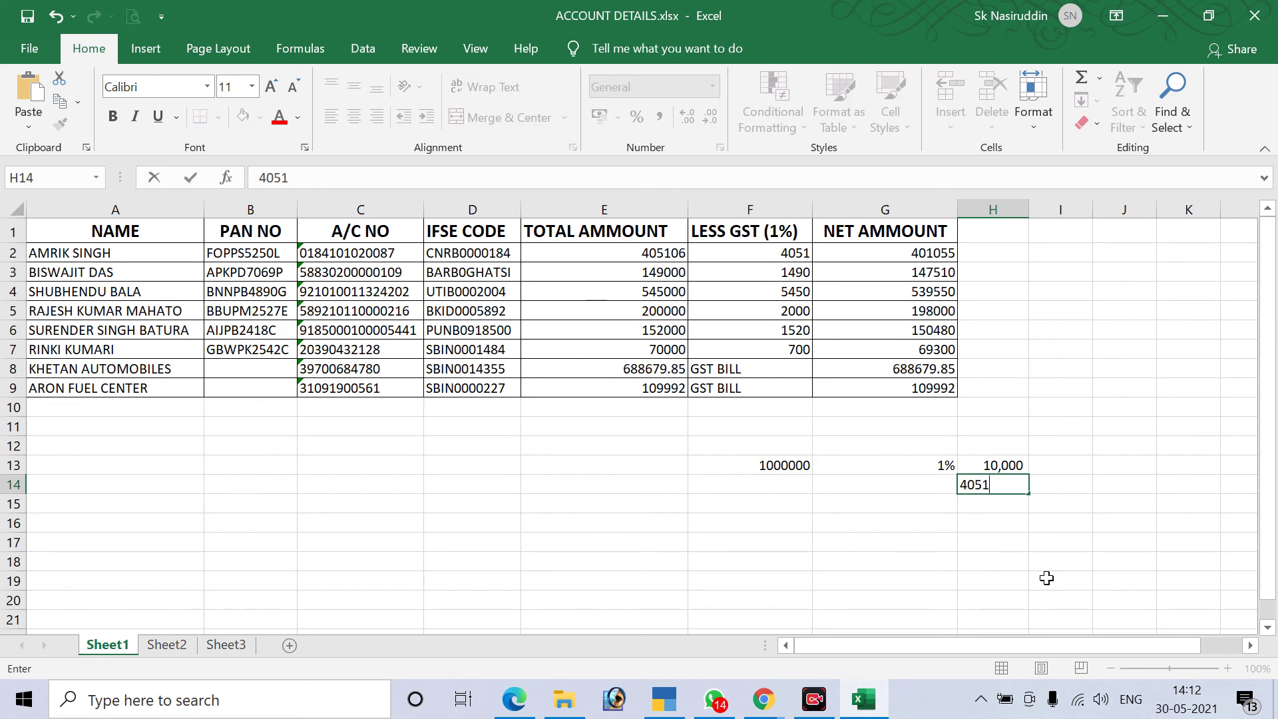
key("Return")
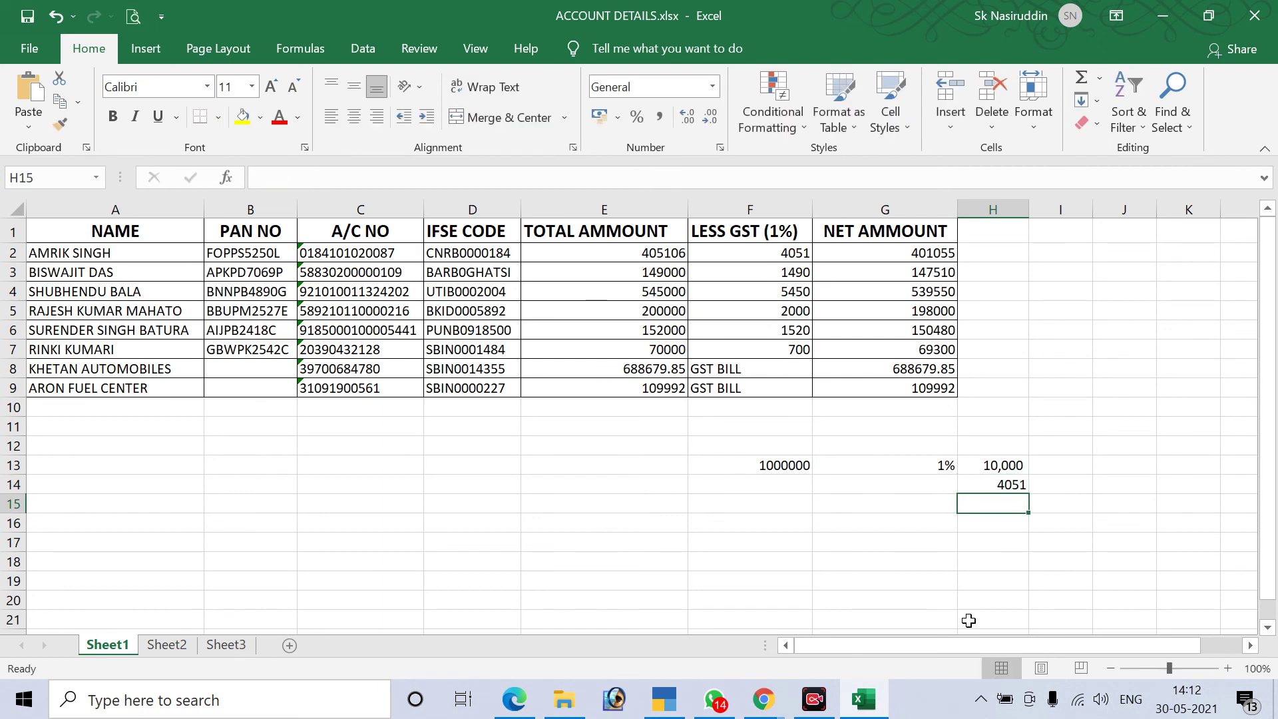
type("=")
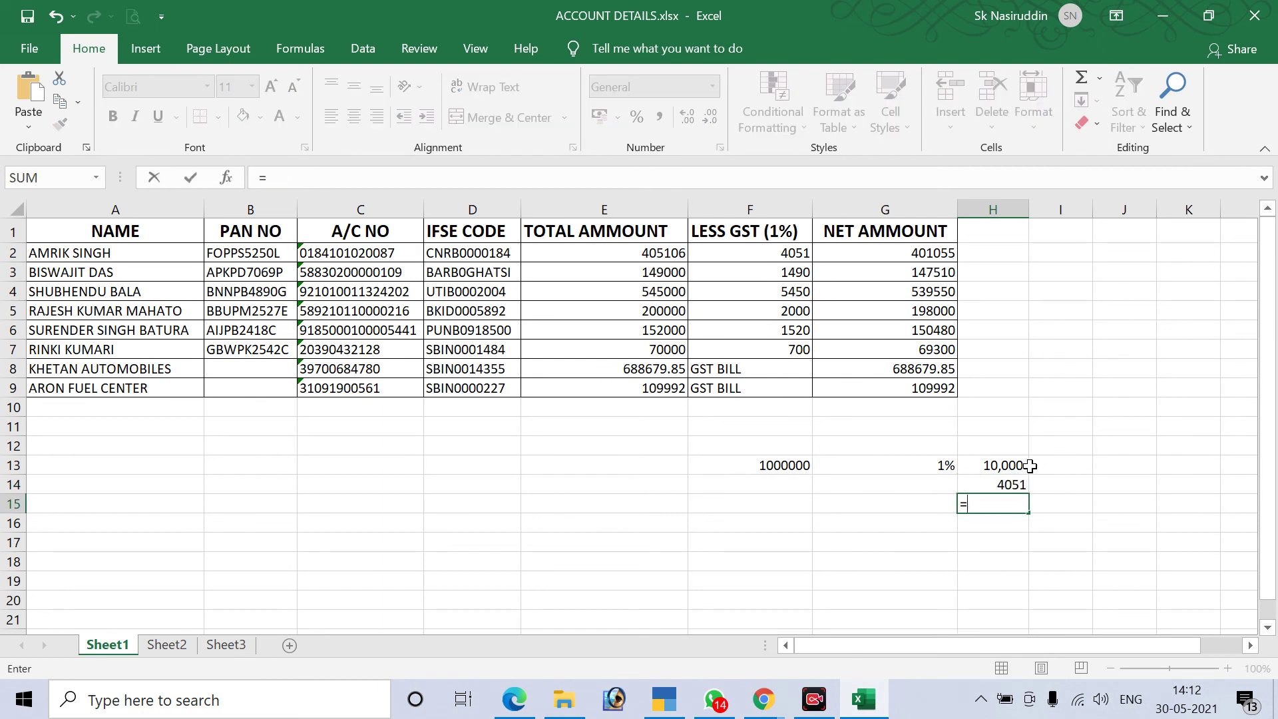
left_click(1000, 466)
type("-")
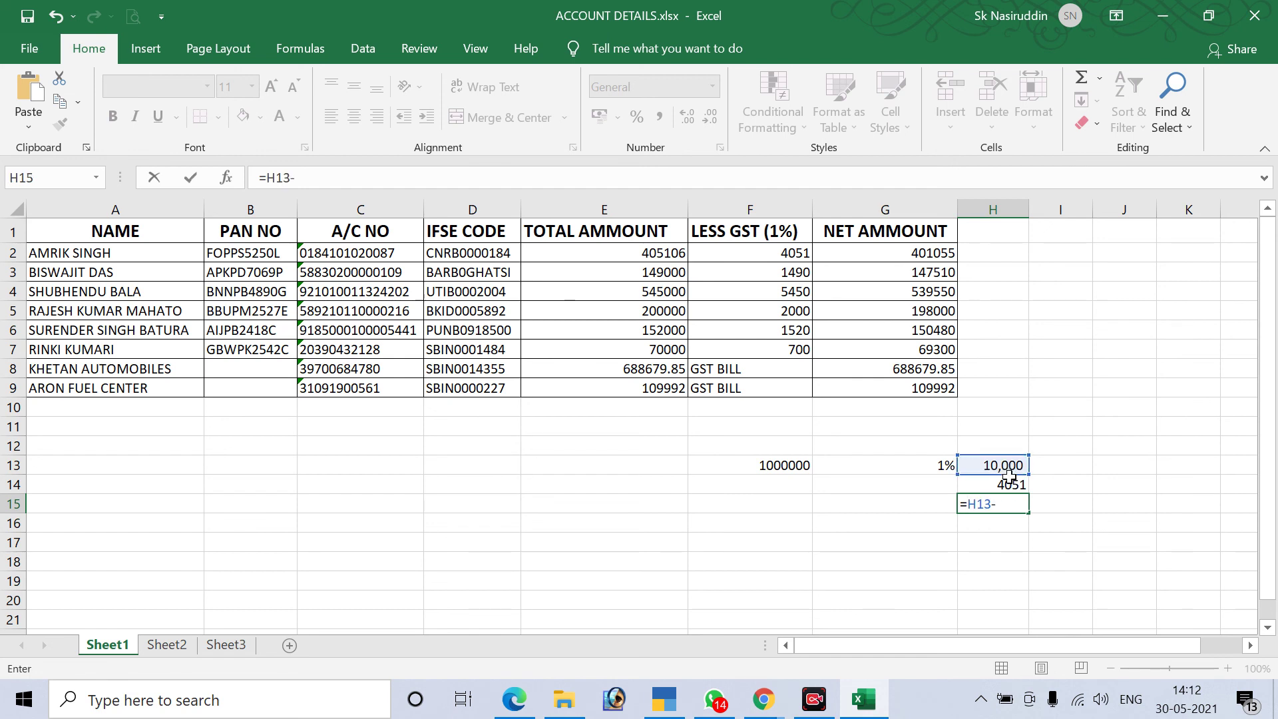
left_click(1009, 483)
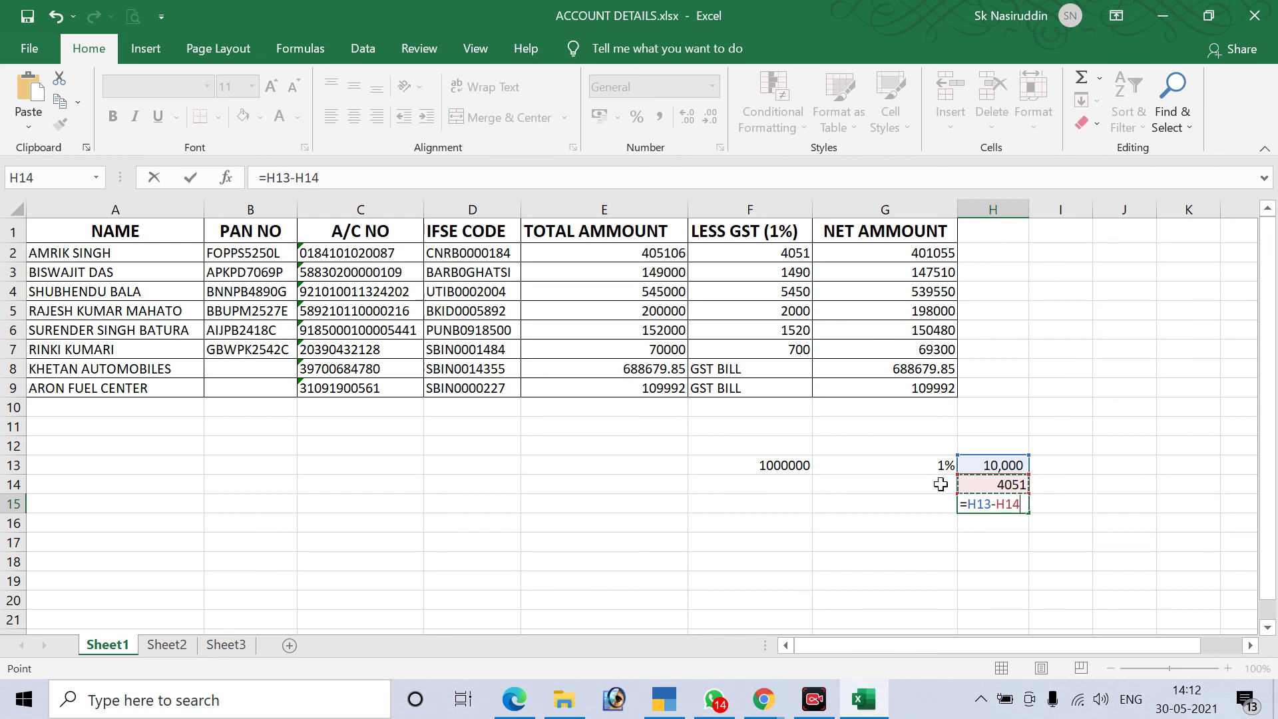
key("Return")
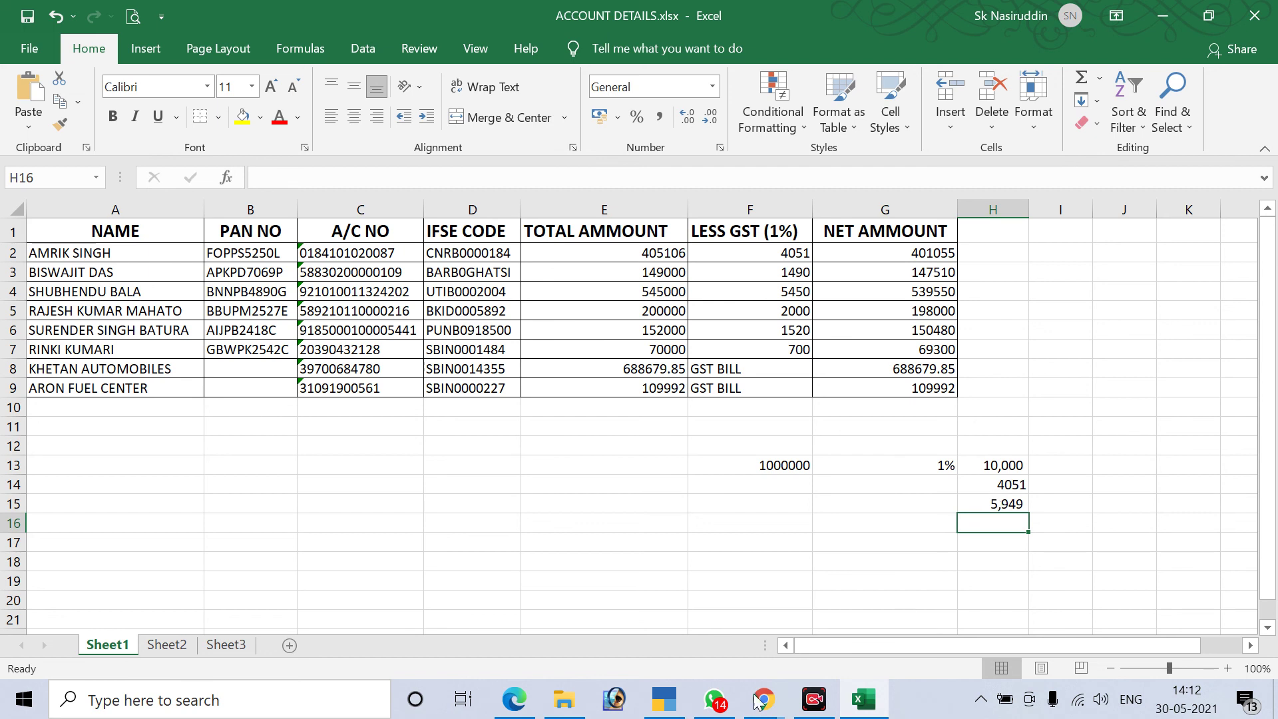
left_click(666, 700)
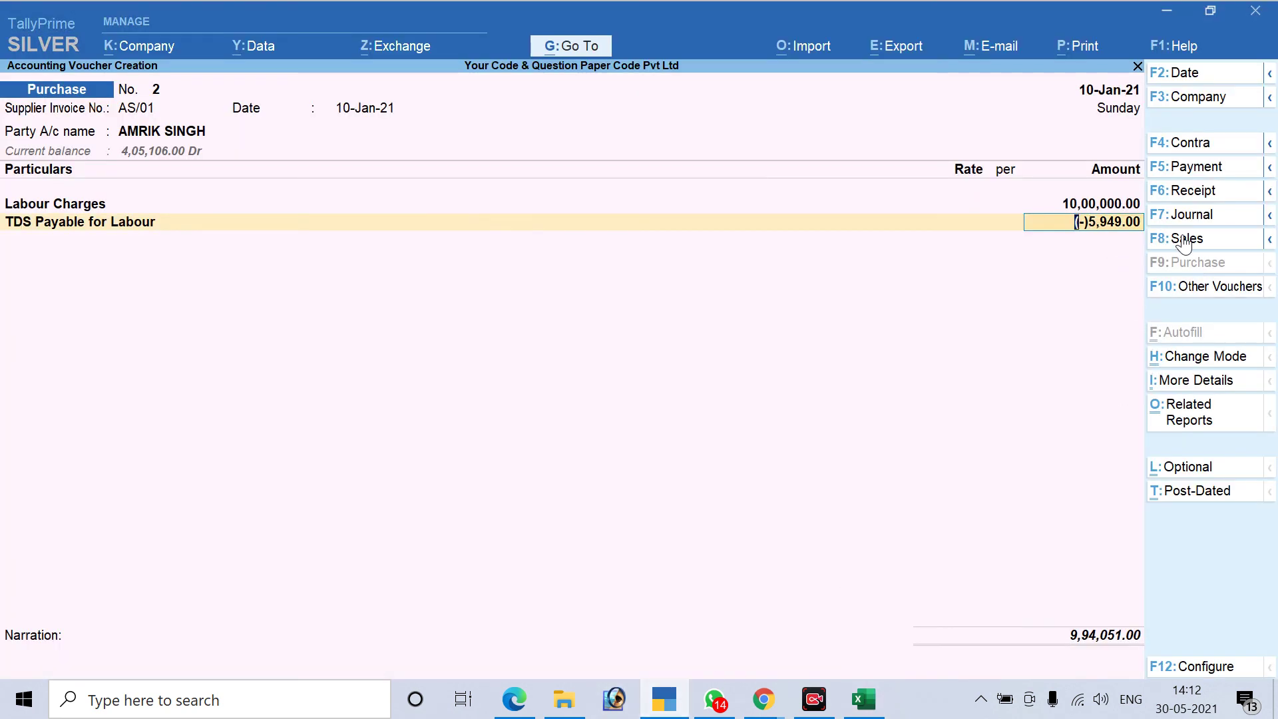
Accept the (-)5,949.00 TDS, add New Ref AS/01 for 10,00,000 Cr, and save the voucher
key("Return")
key("Return")
key("Return")
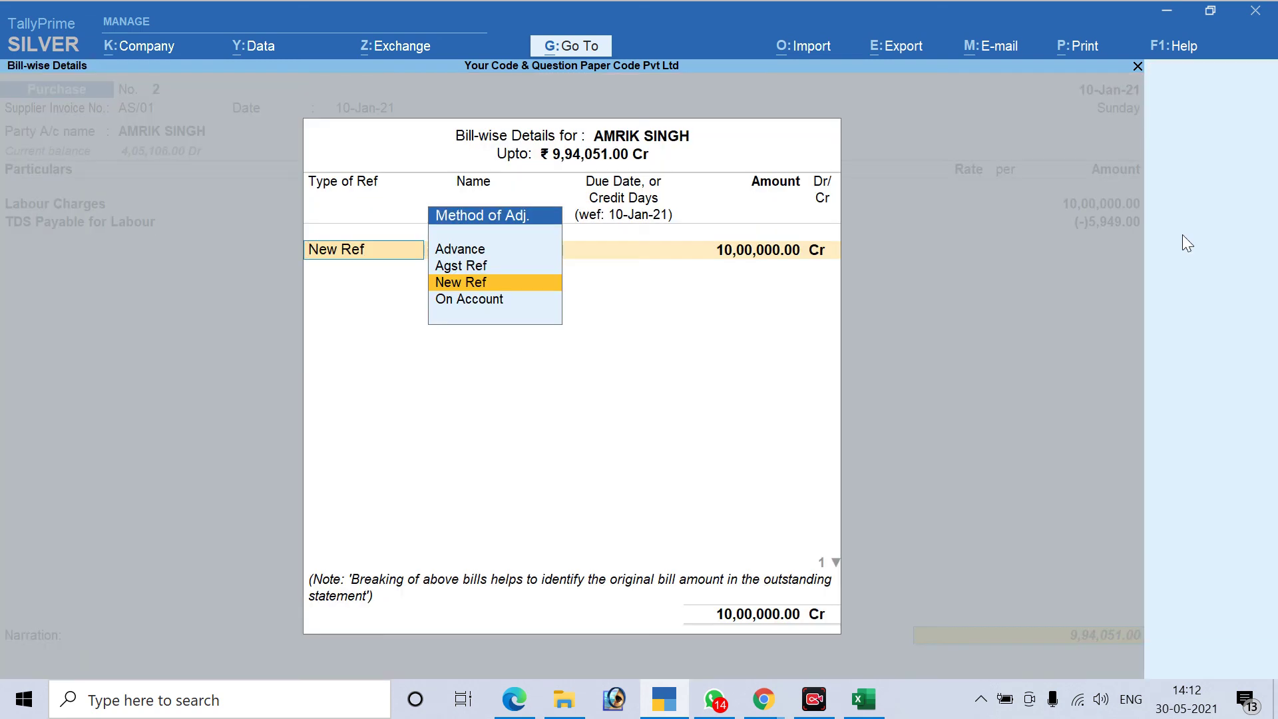
key("Return")
key("Return")
key("Return")
key("Return")
key("Return")
key("Return")
key("Return")
key("Return")
key("Return")
key("Return")
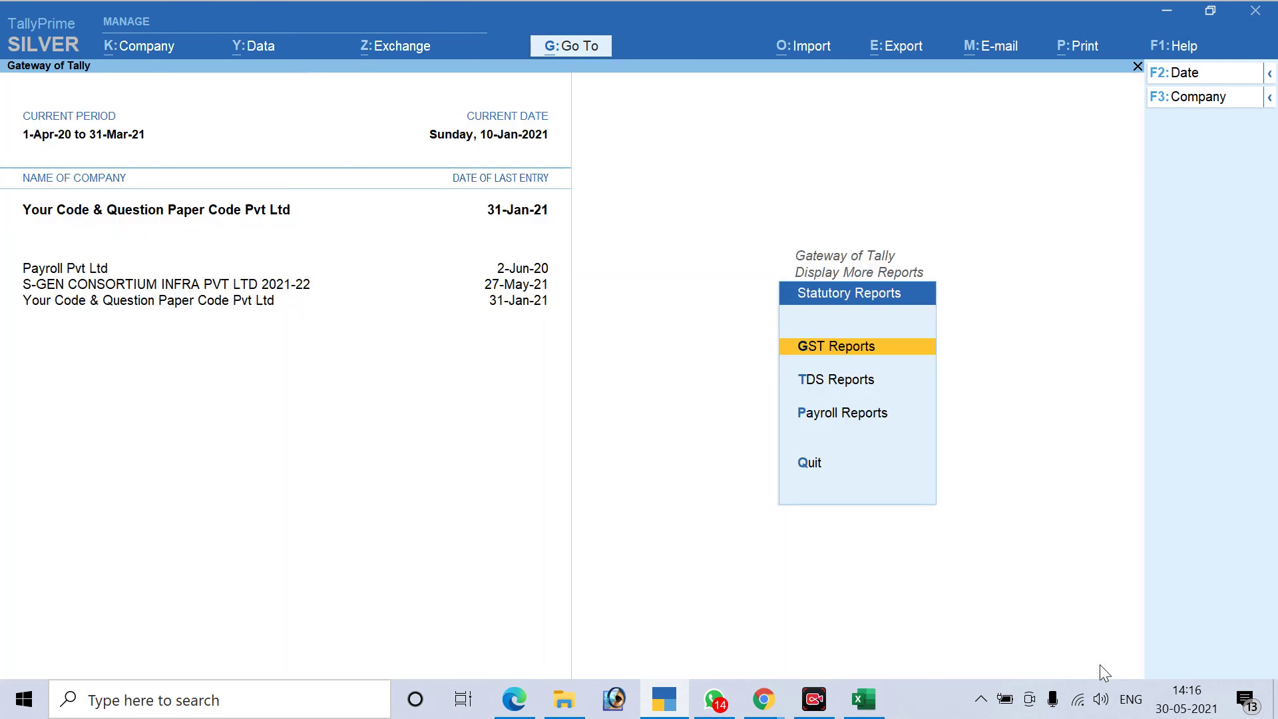
key("Escape")
key("Escape")
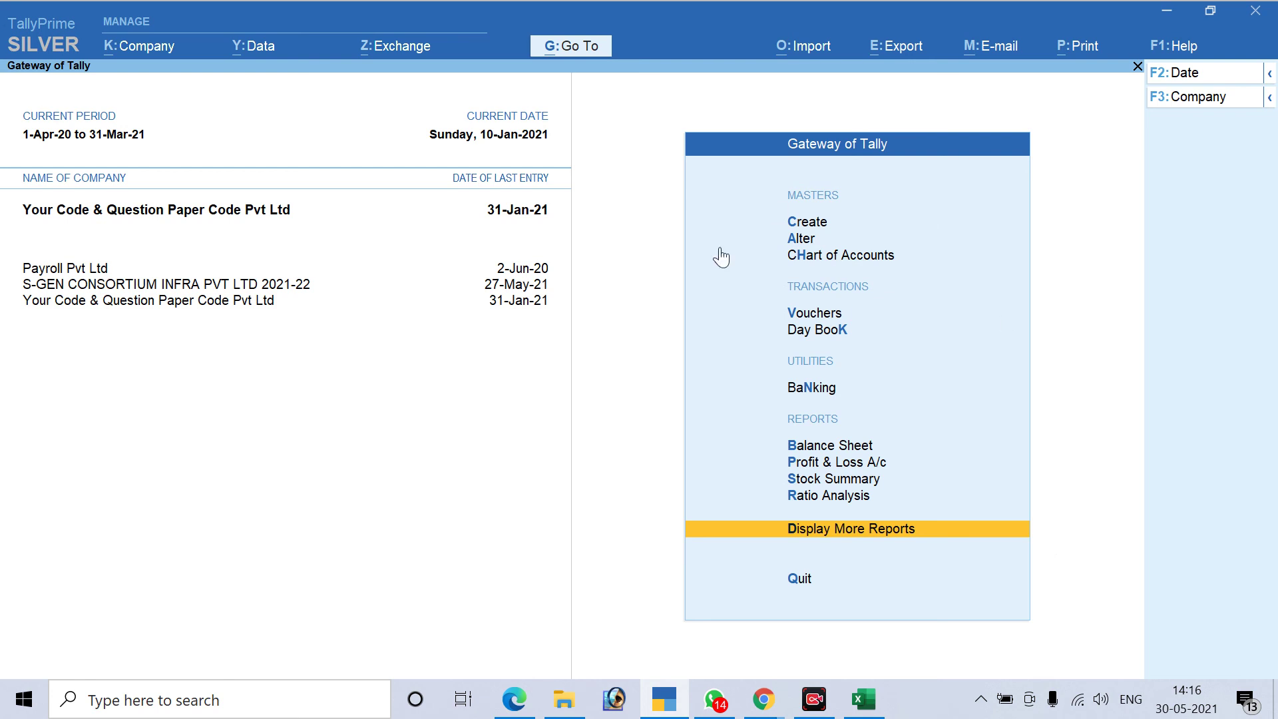
Open Form 26Q via More Reports > Statutory Reports > TDS Reports, showing 20,000.00 TDS deducted
mouse_move(664, 698)
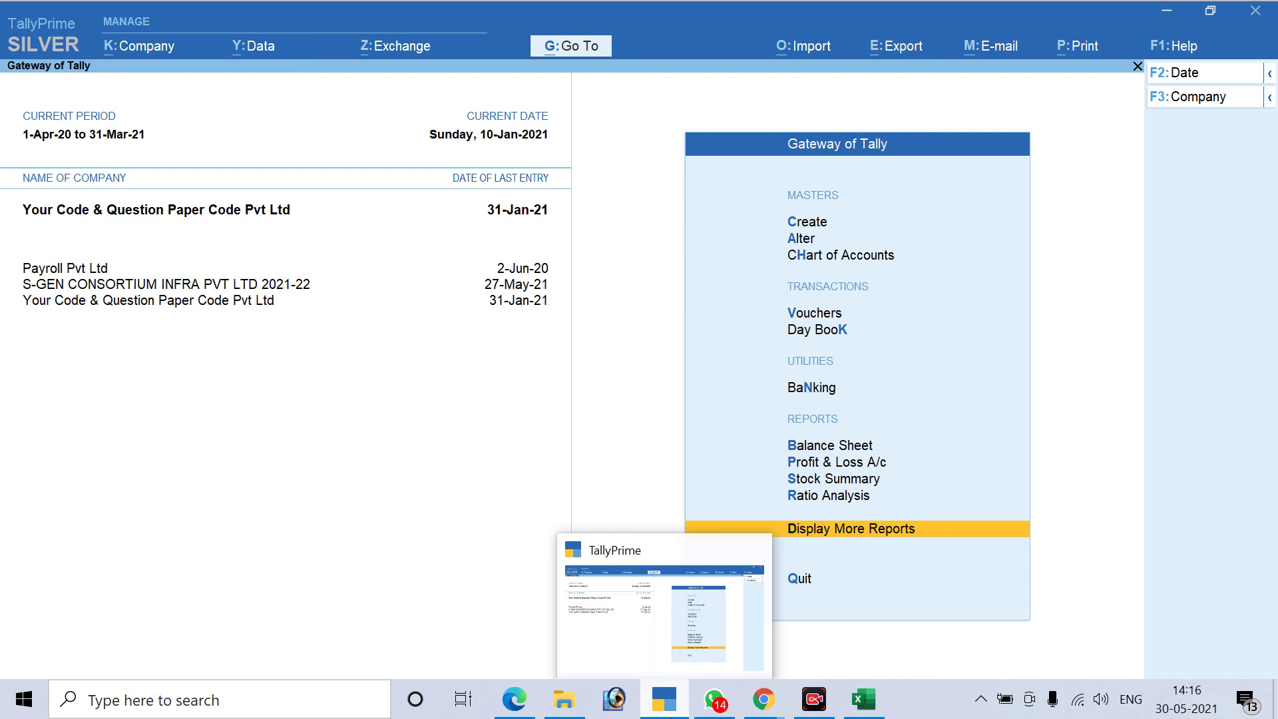
key("Escape")
key("Escape")
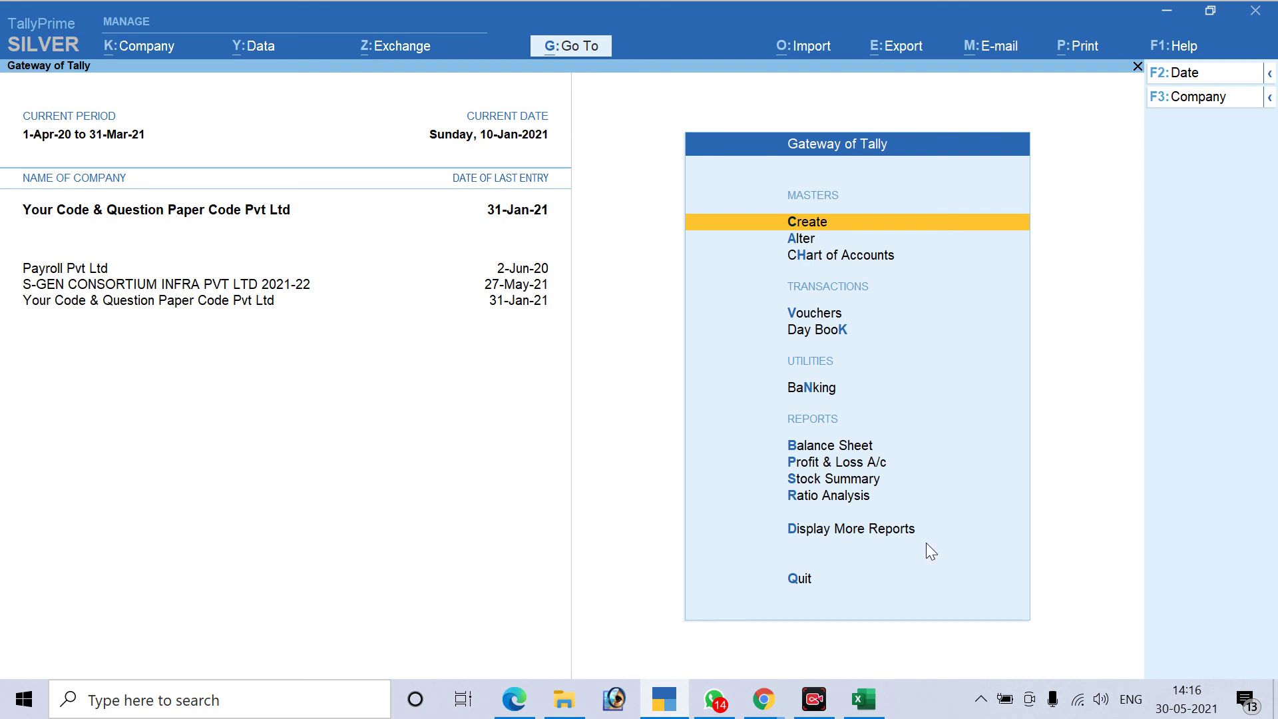
left_click(885, 529)
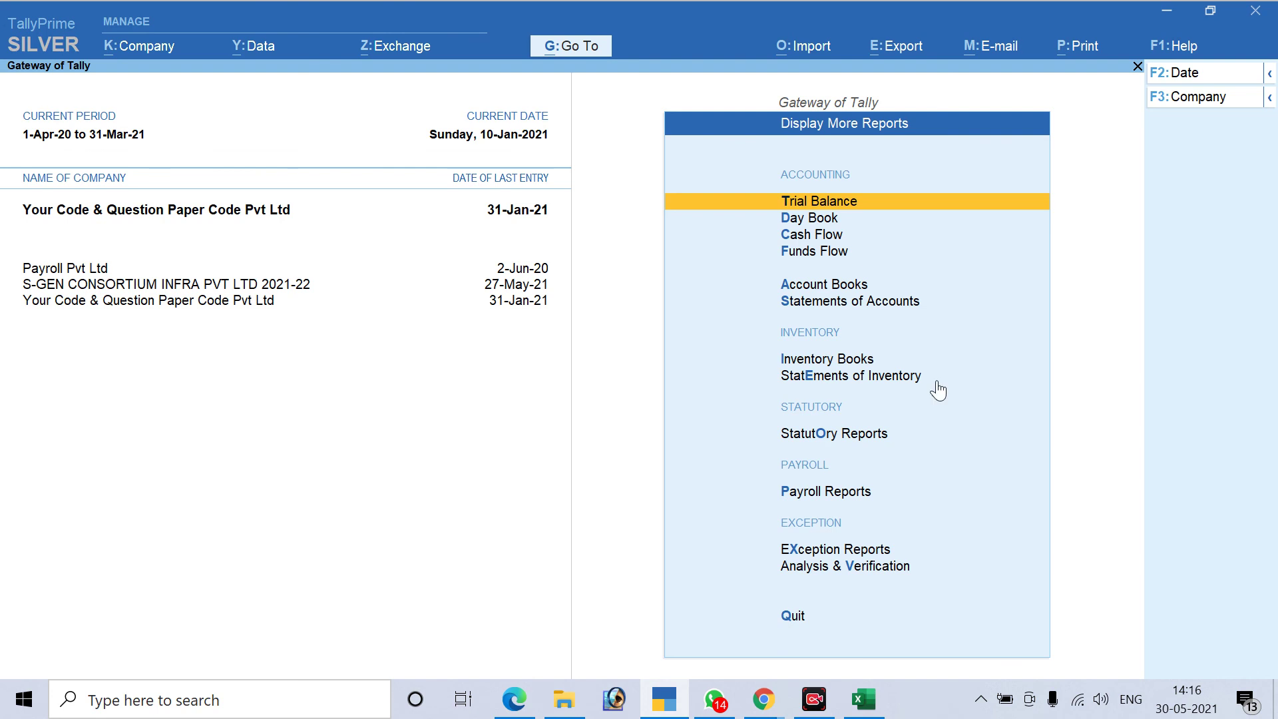
left_click(828, 431)
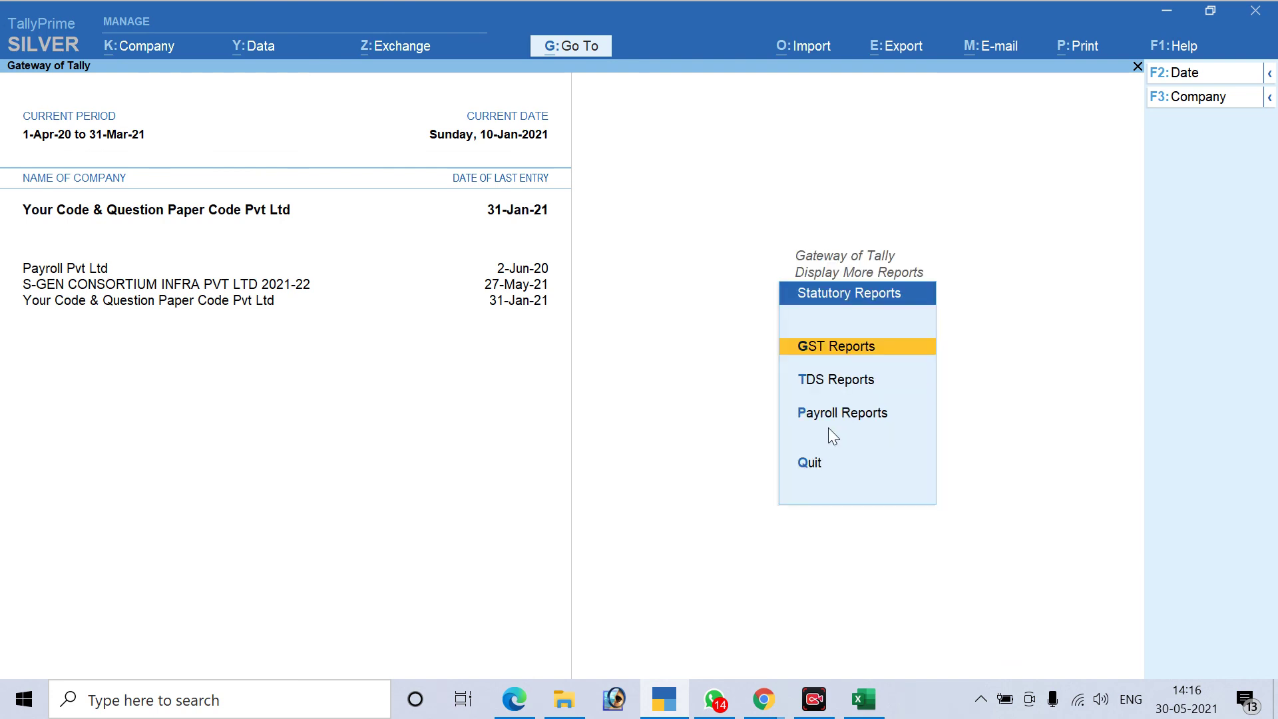
key("Down")
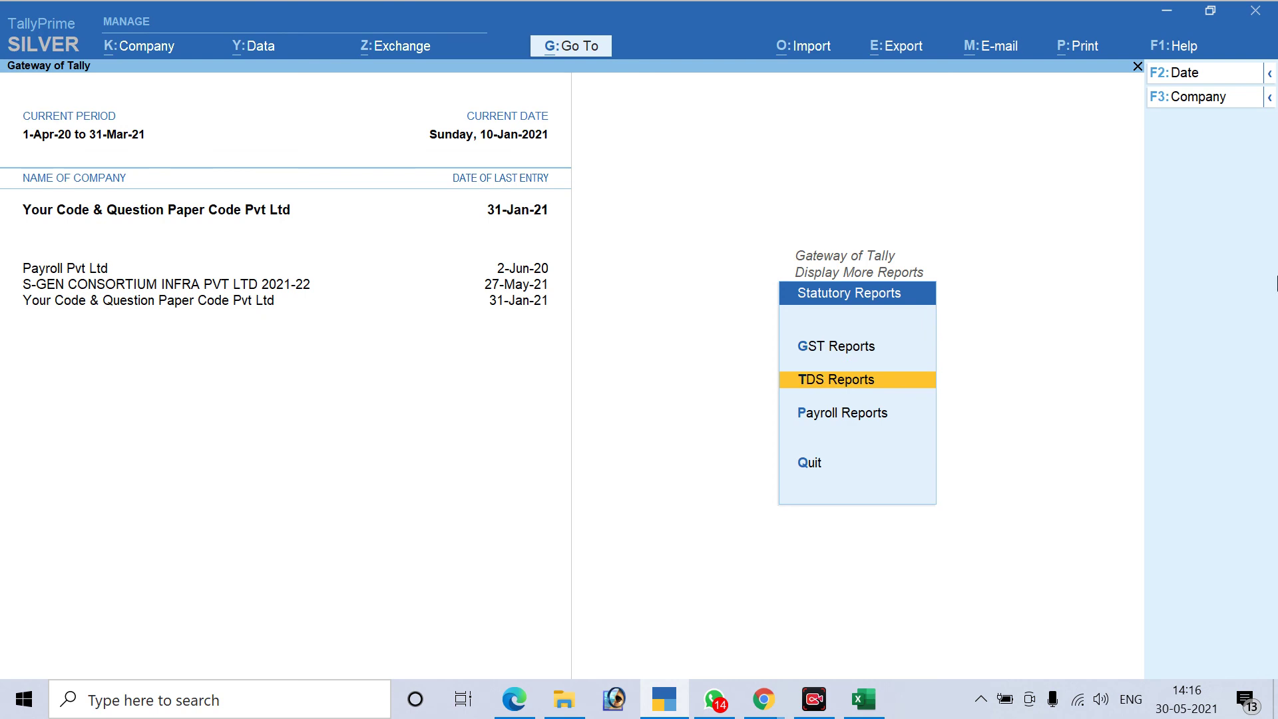
key("Return")
key("Down")
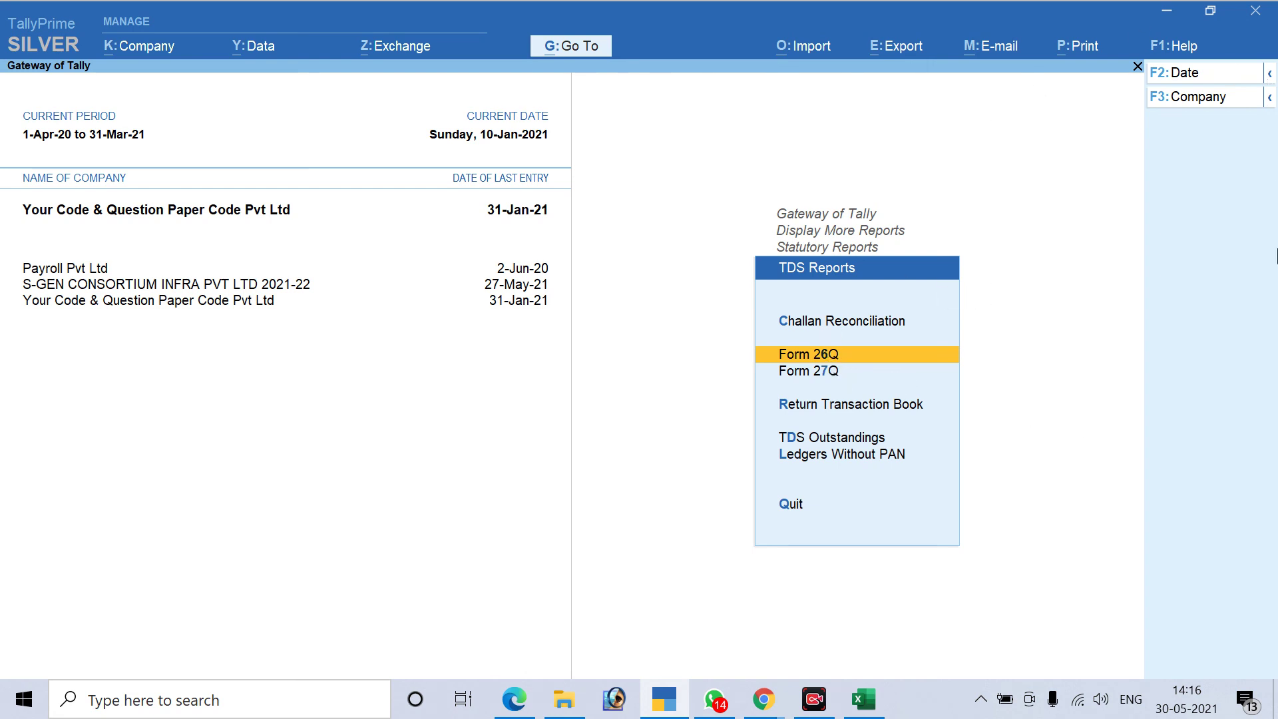
key("Return")
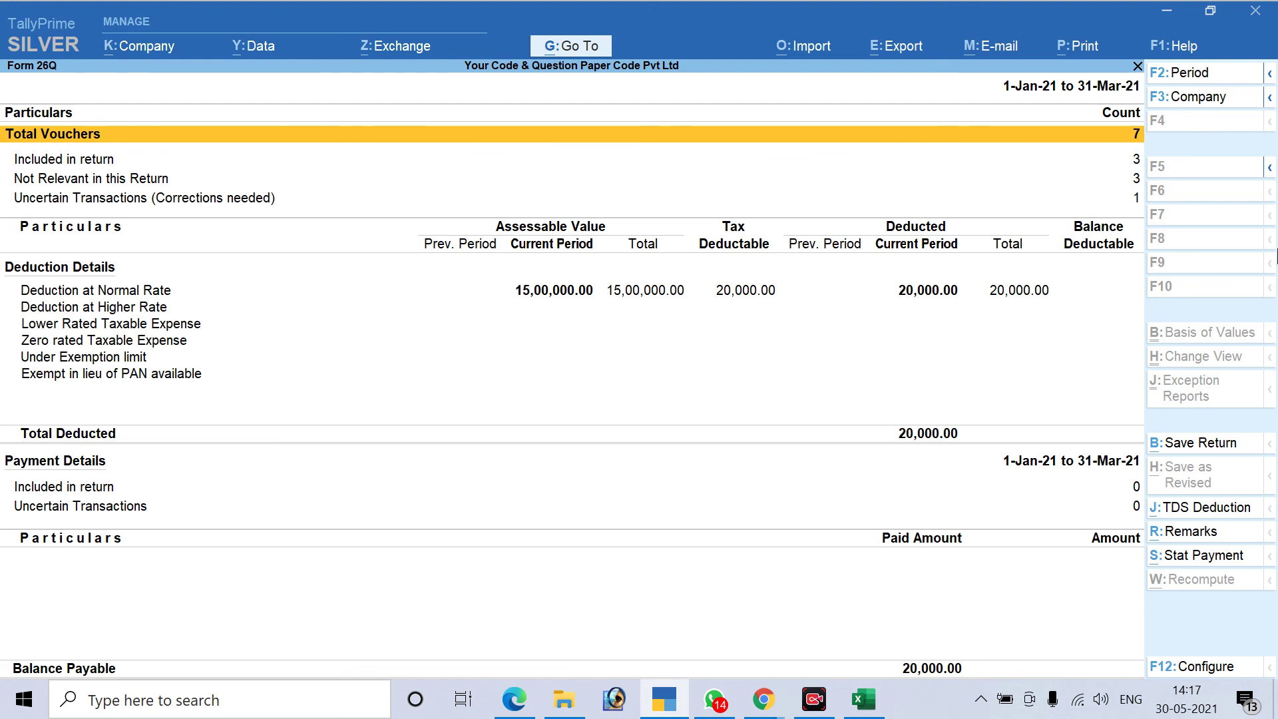
Change the Form 26Q period to 1-Jan-21 through 31-Jan-21
key("F2")
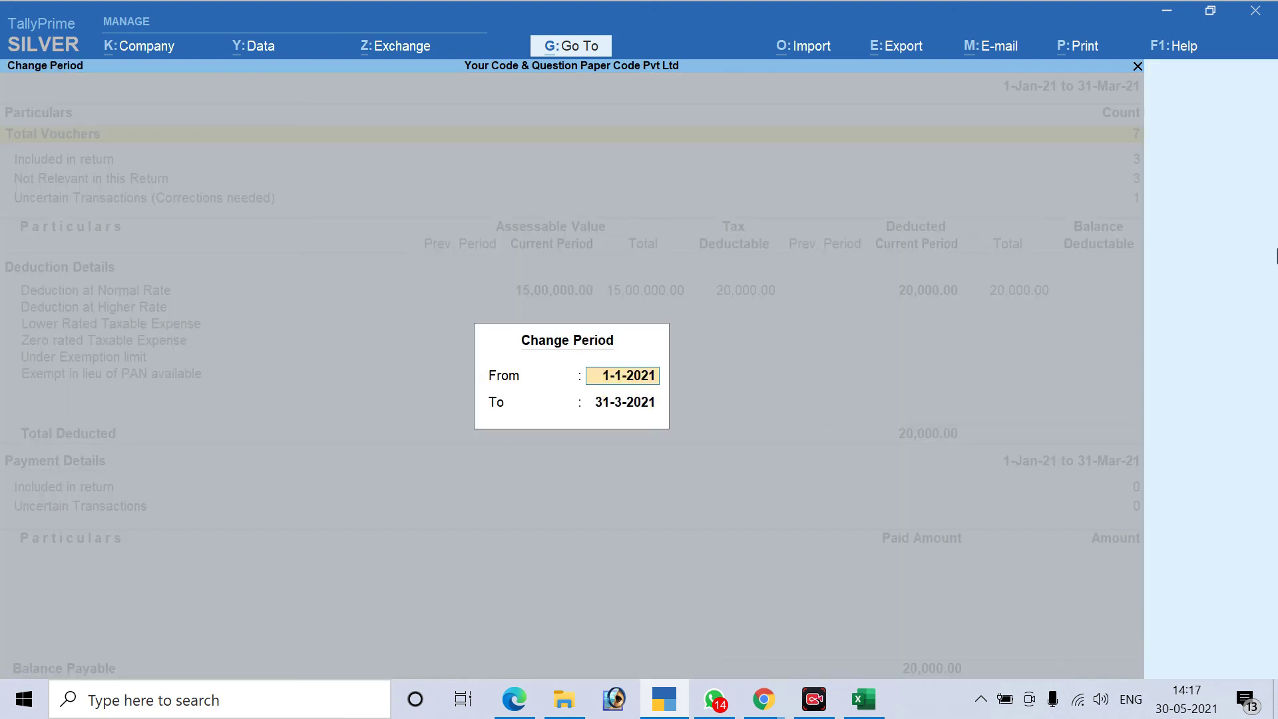
type("1.1.")
type("21")
key("Return")
type("31.1.21")
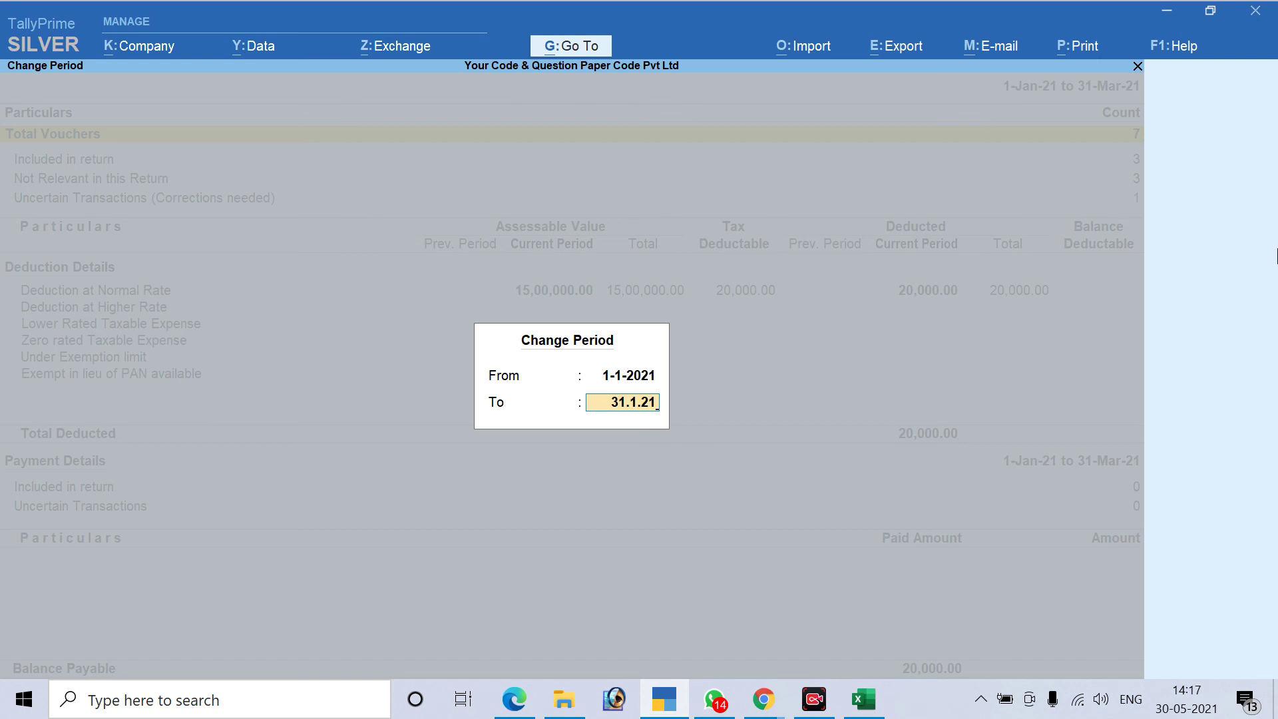
key("Return")
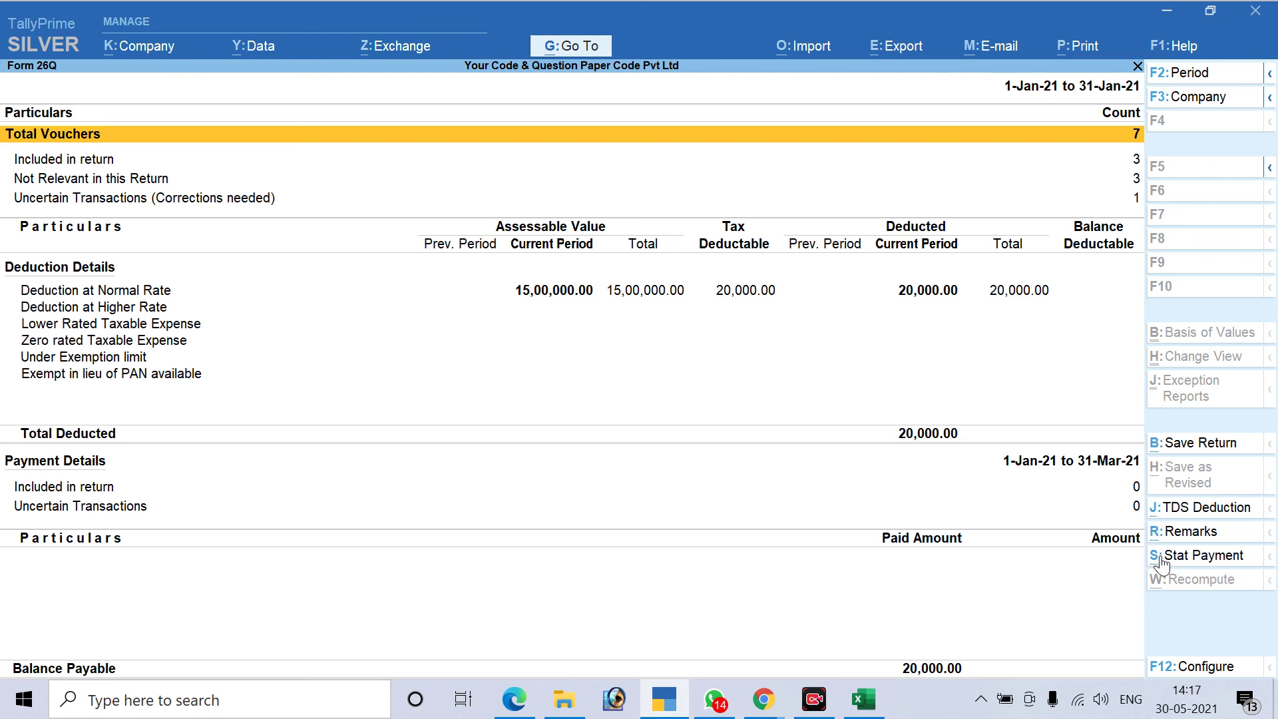
Start a statutory payment from Form 26Q, then cancel it back to the report
key("alt")
left_click(1212, 569)
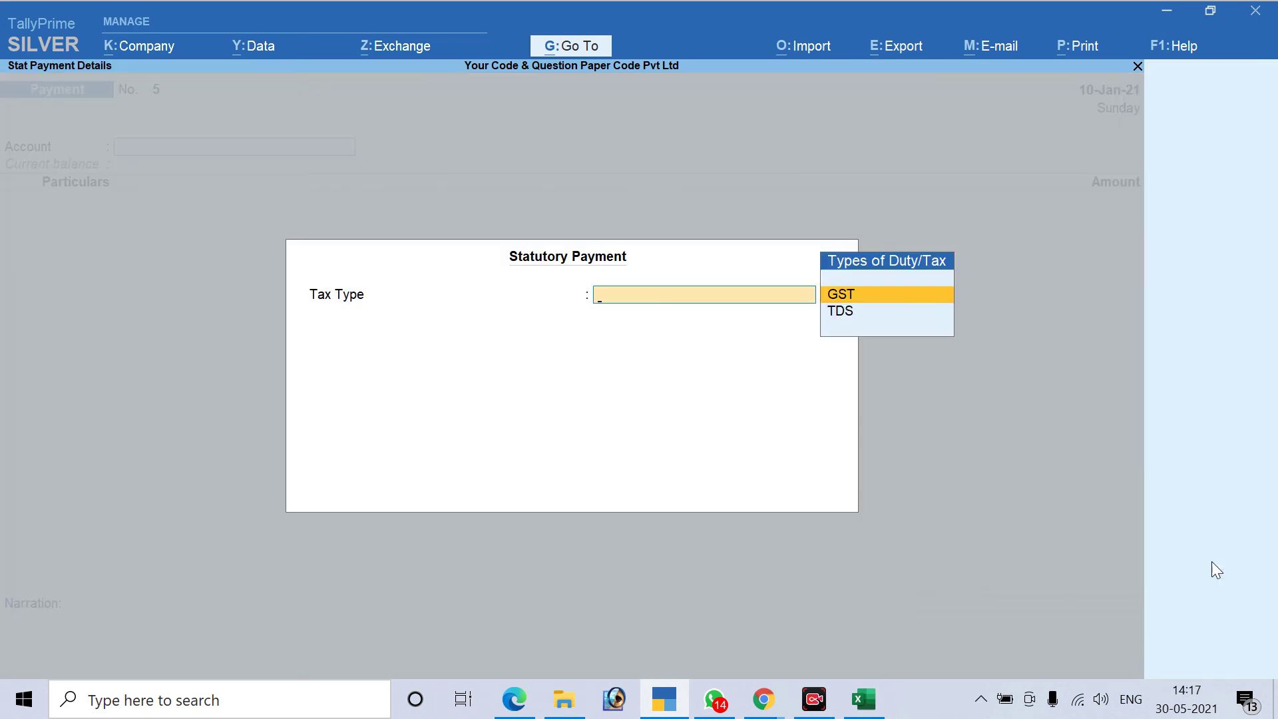
key("Escape")
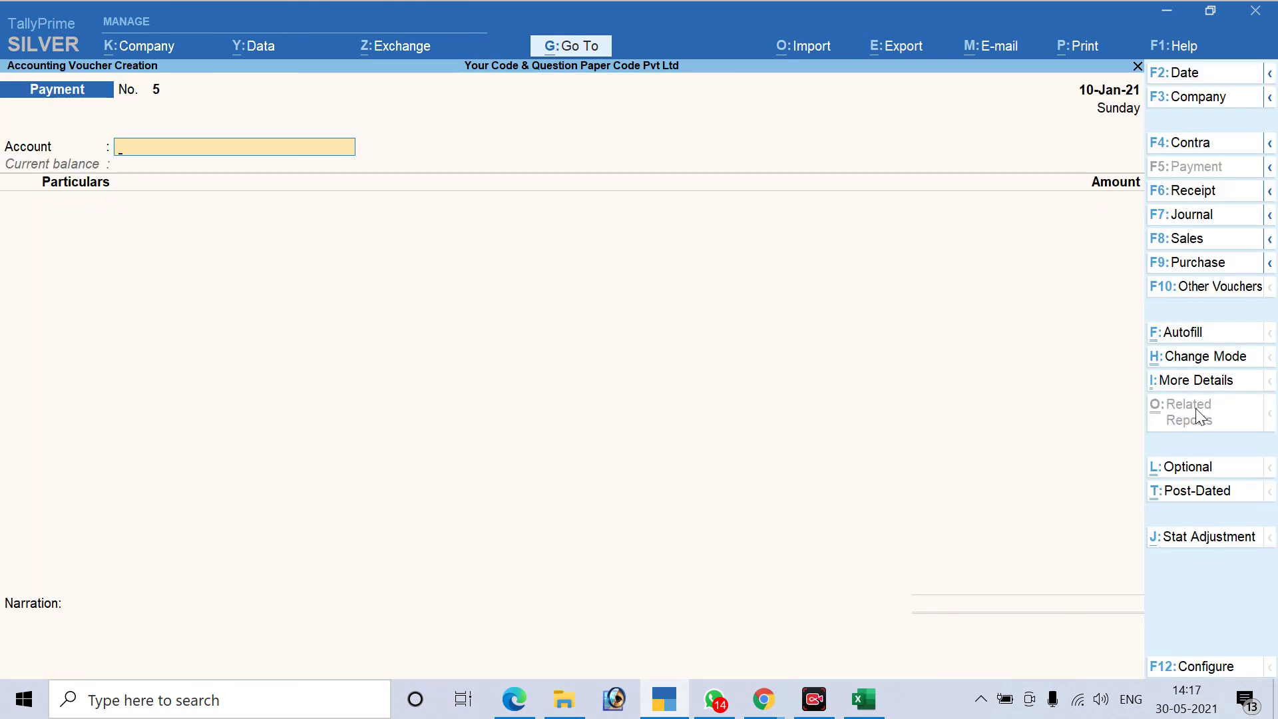
key("Escape")
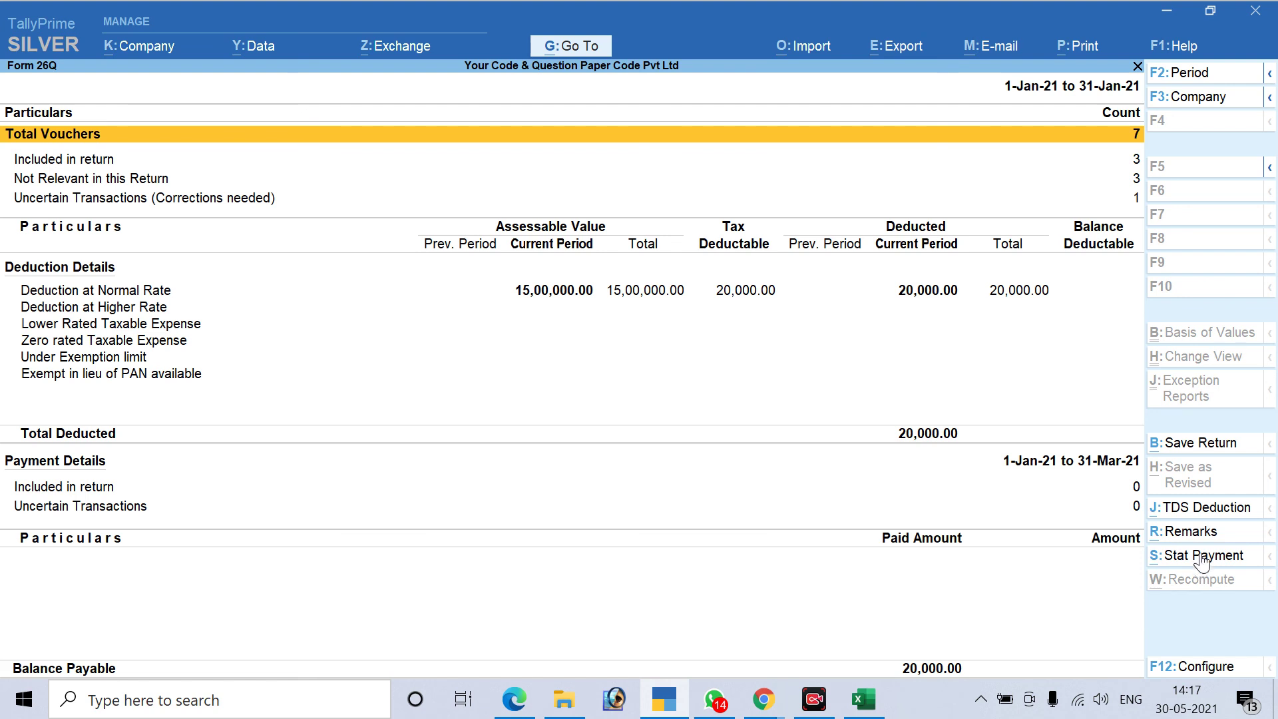
Start a TDS statutory payment for 1-Jan-21 to 31-Jan-21, deducted till 31.1.2021
left_click(1200, 559)
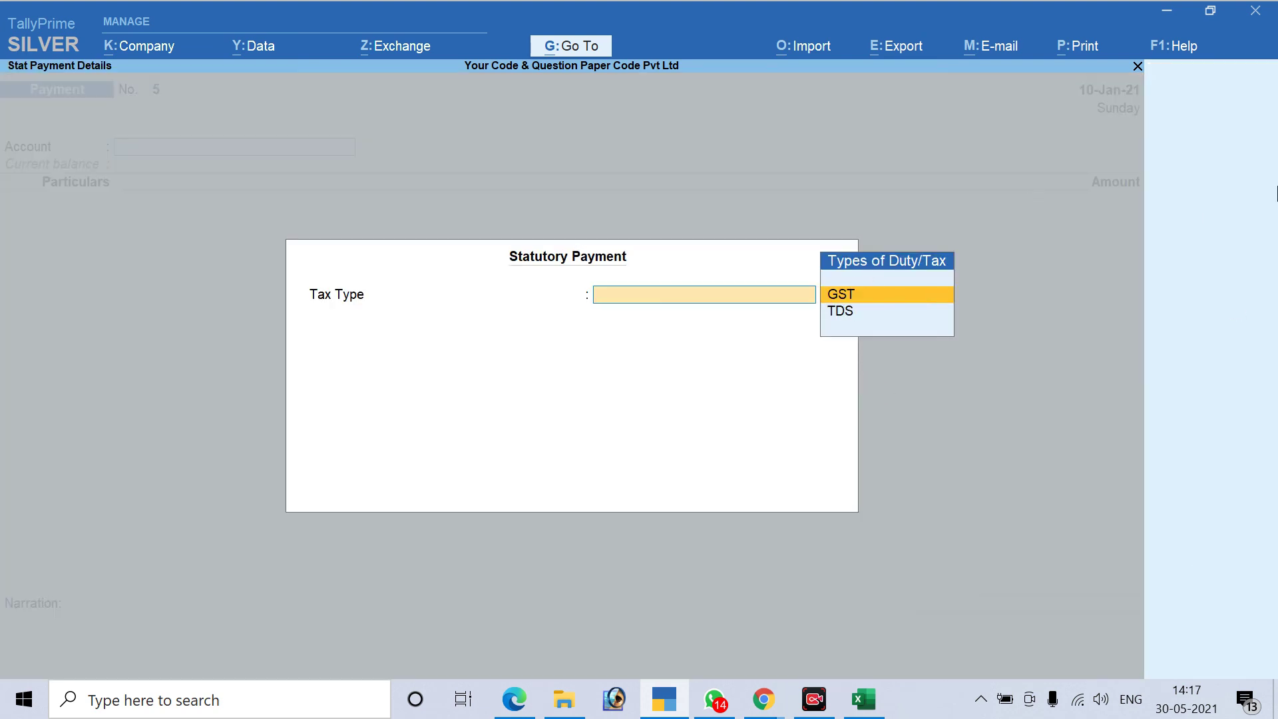
key("Down")
key("Return")
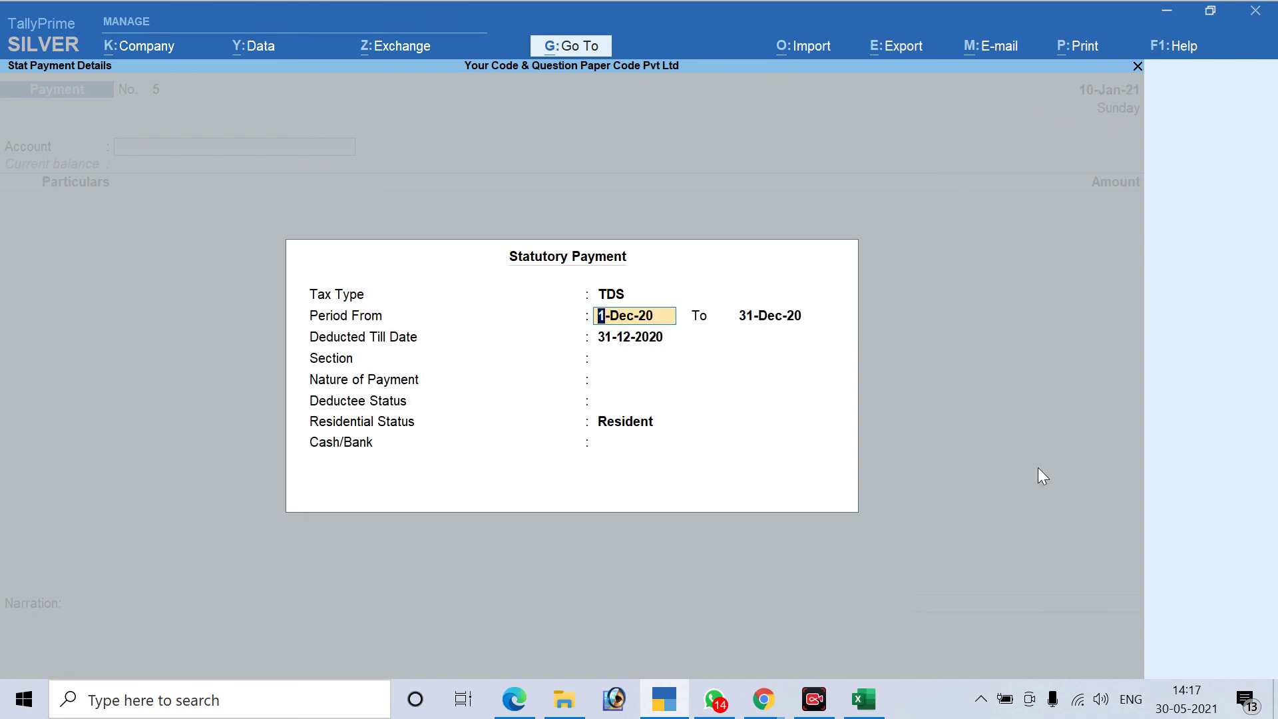
type("1.1.21")
key("Return")
type("31.1.21")
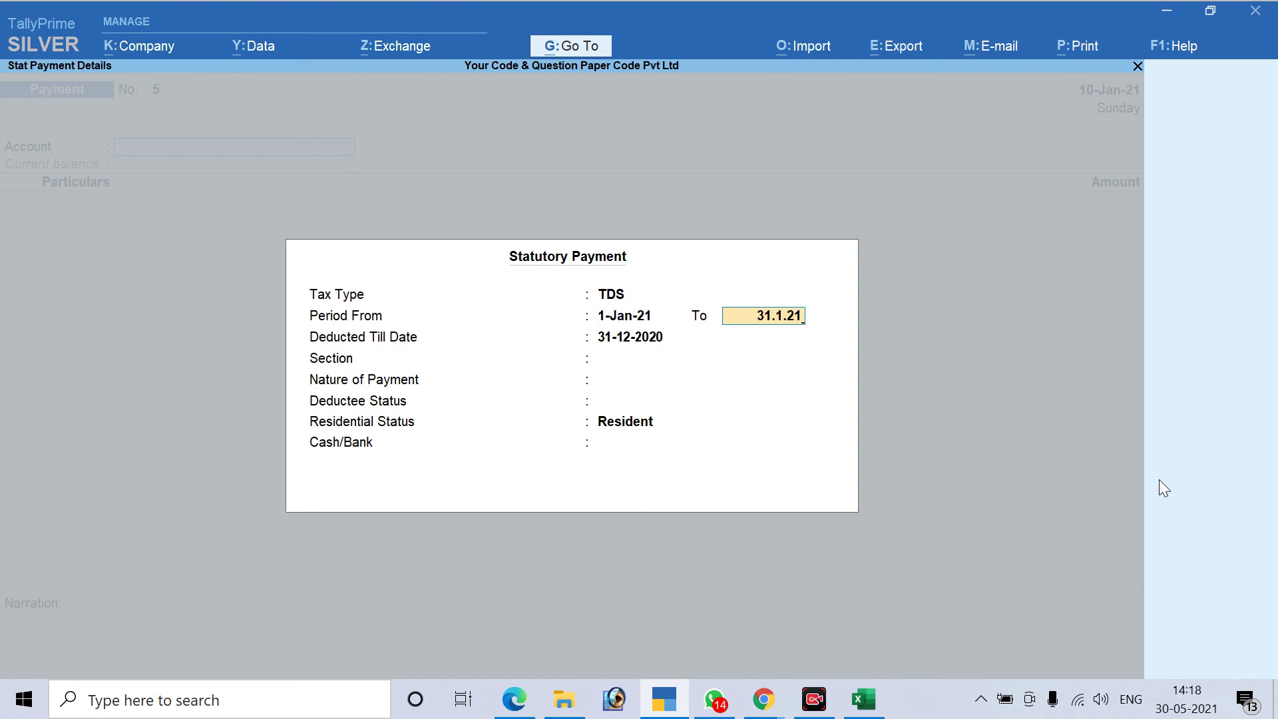
key("Return")
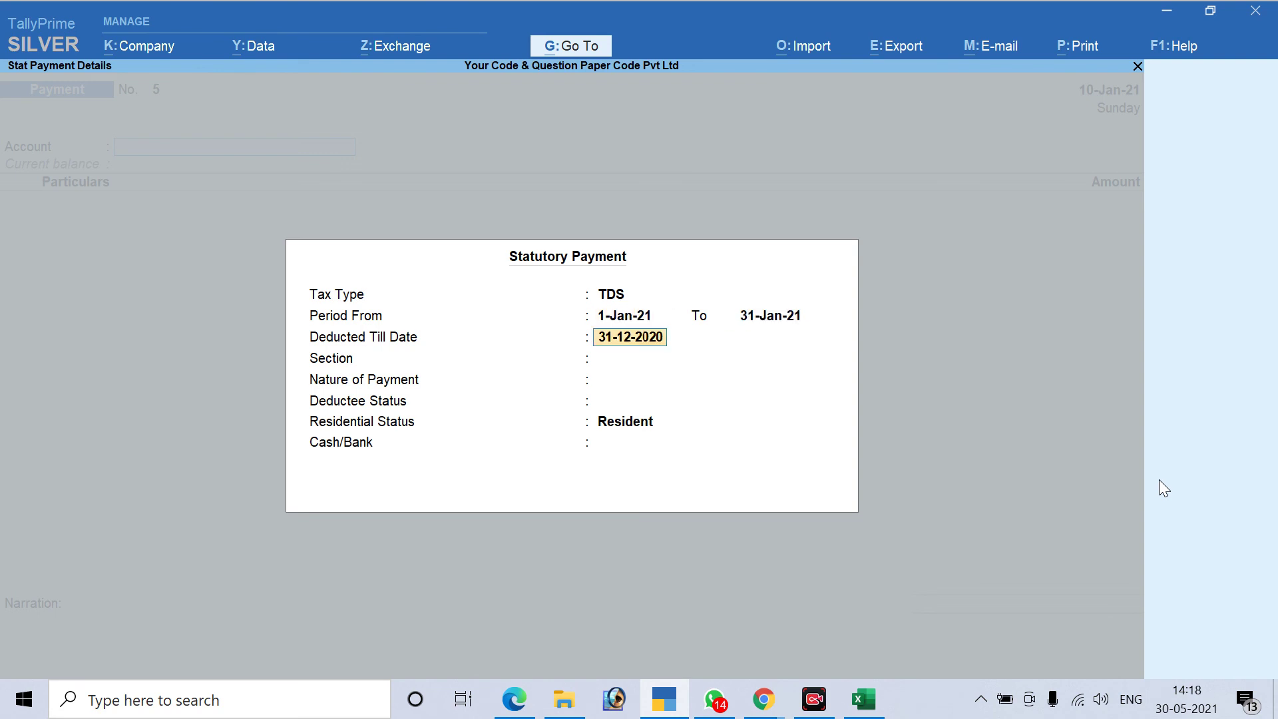
type("31.1.2021")
Quit the statutory payment voucher, restart a TDS stat payment, and dismiss its details
key("Escape")
key("Escape")
key("Escape")
key("y")
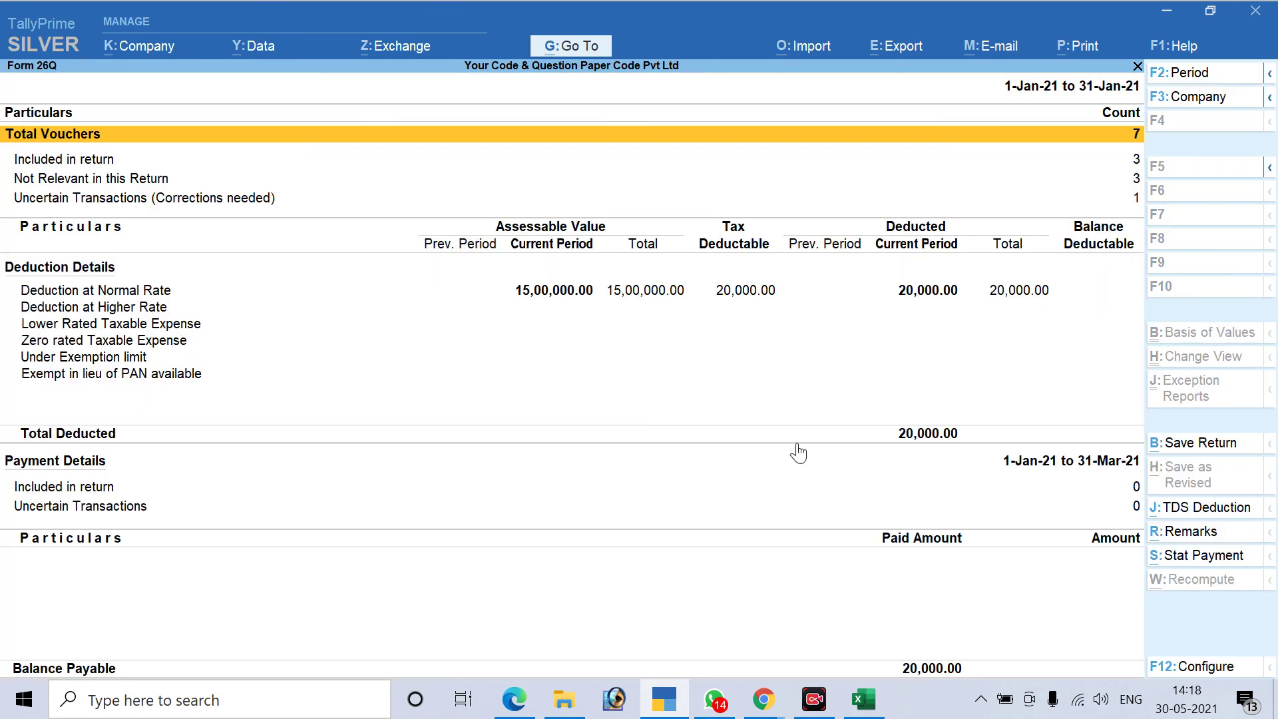
mouse_move(813, 699)
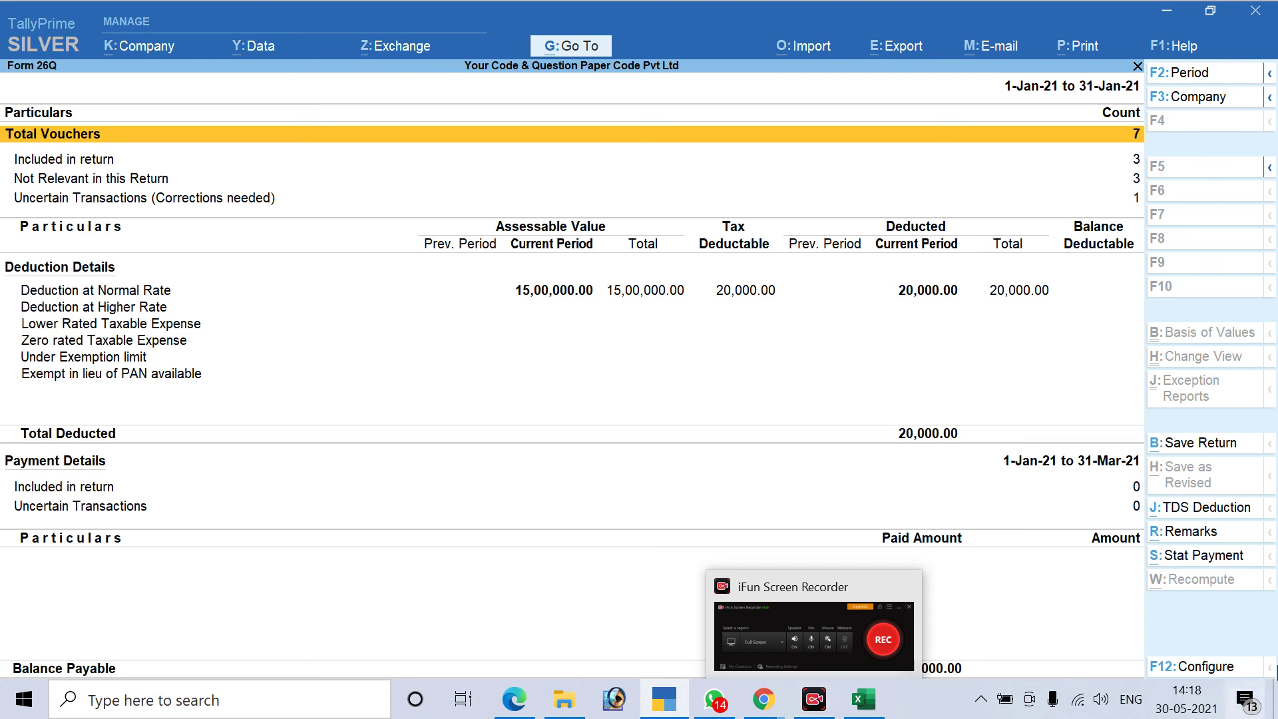
left_click(1219, 567)
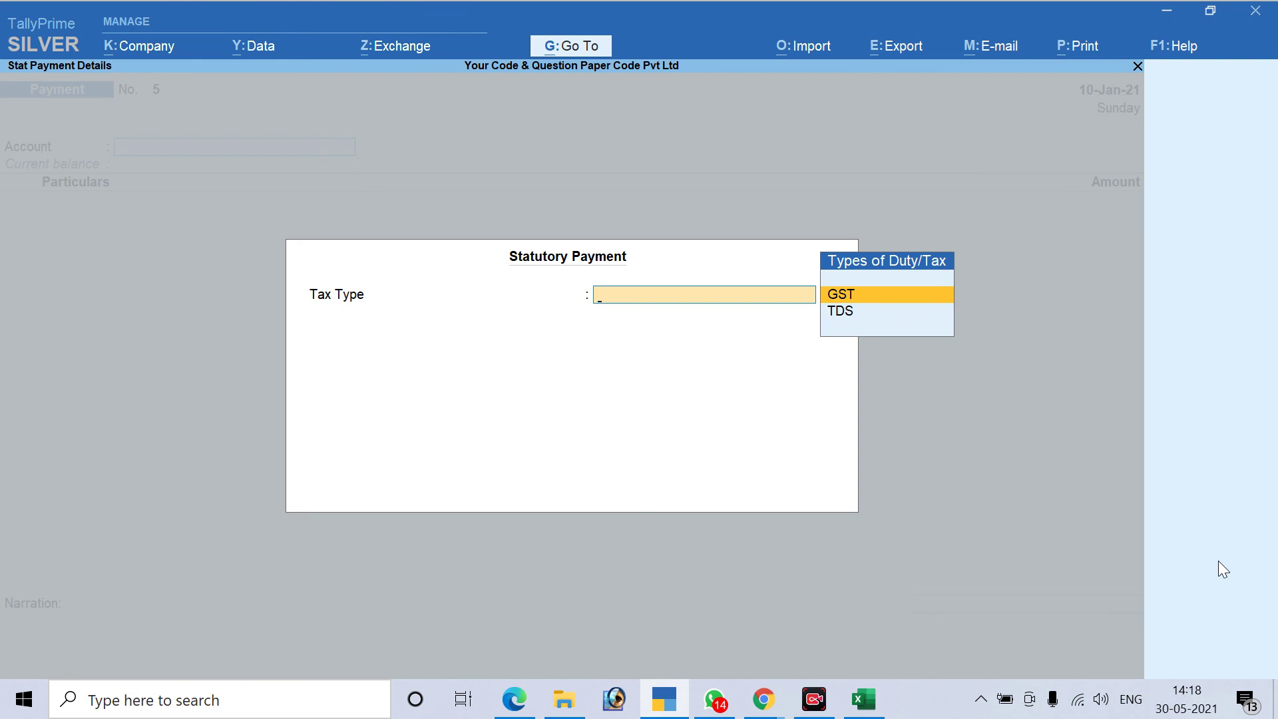
key("Down")
key("Return")
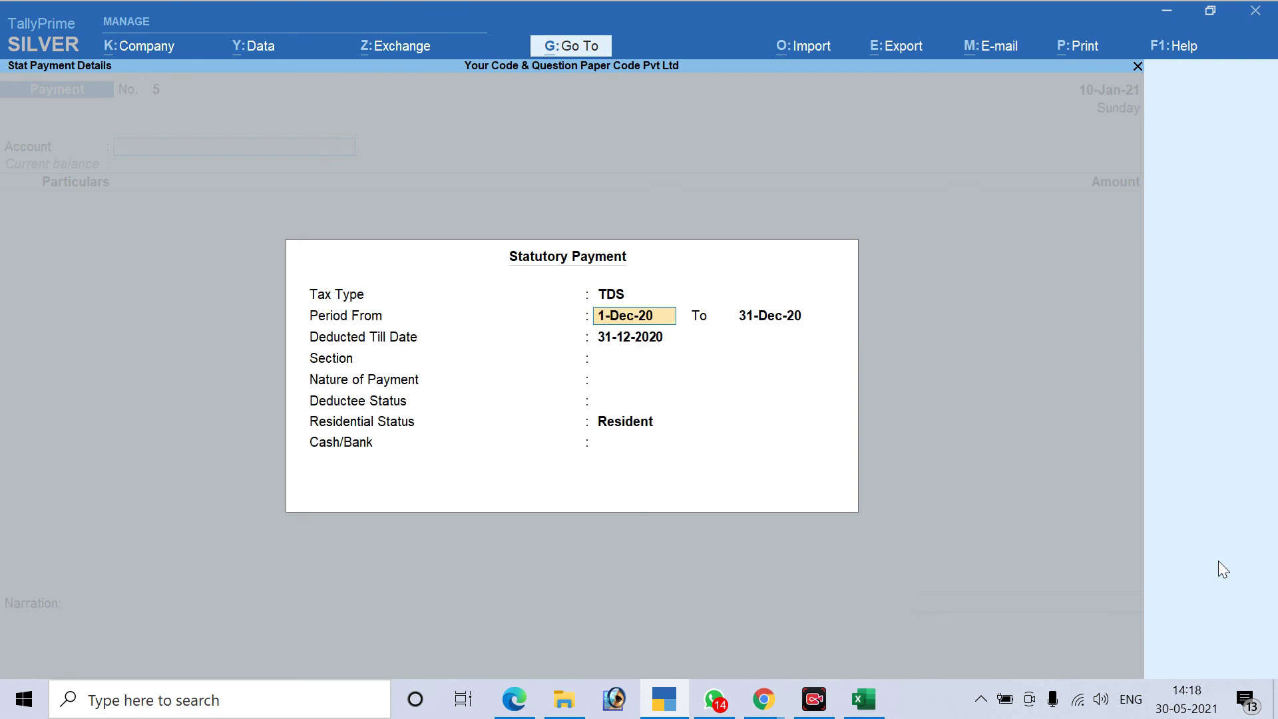
key("Escape")
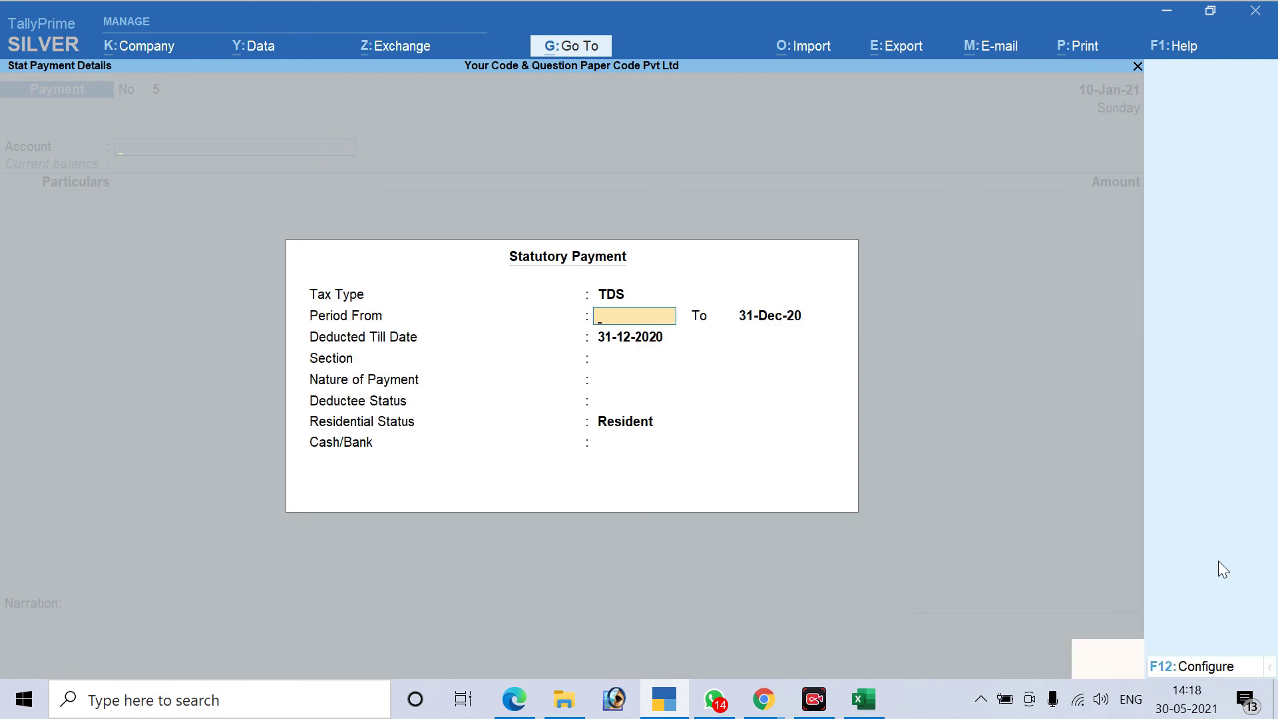
Change the payment voucher's date to 1-Feb-21
key("F2")
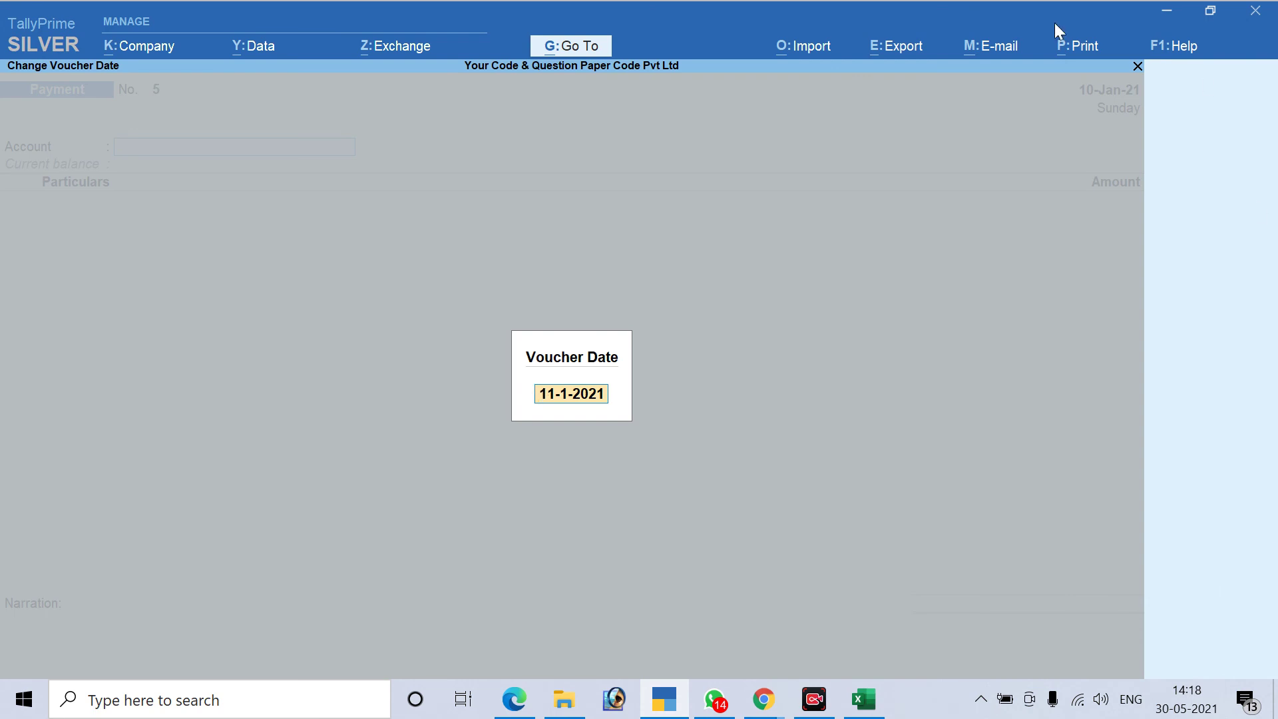
mouse_move(863, 698)
type("31.")
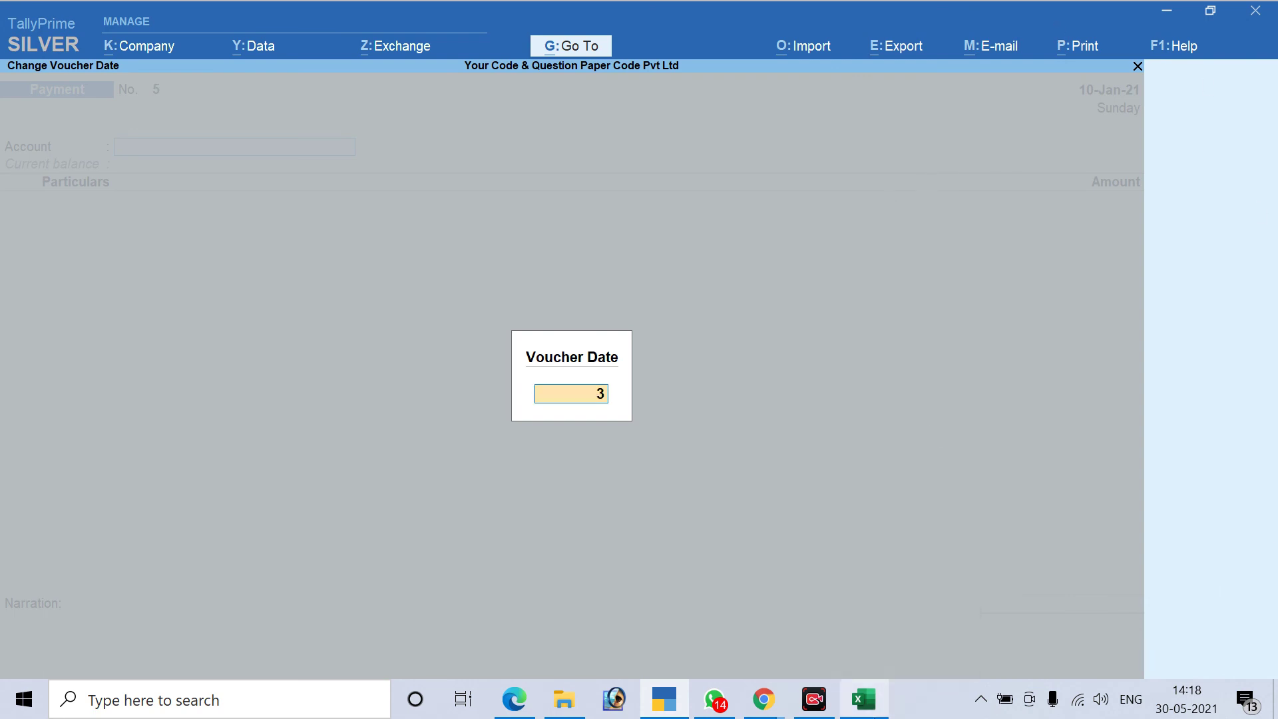
key("BackSpace")
key("BackSpace")
key("BackSpace")
type("1.2.21")
key("Return")
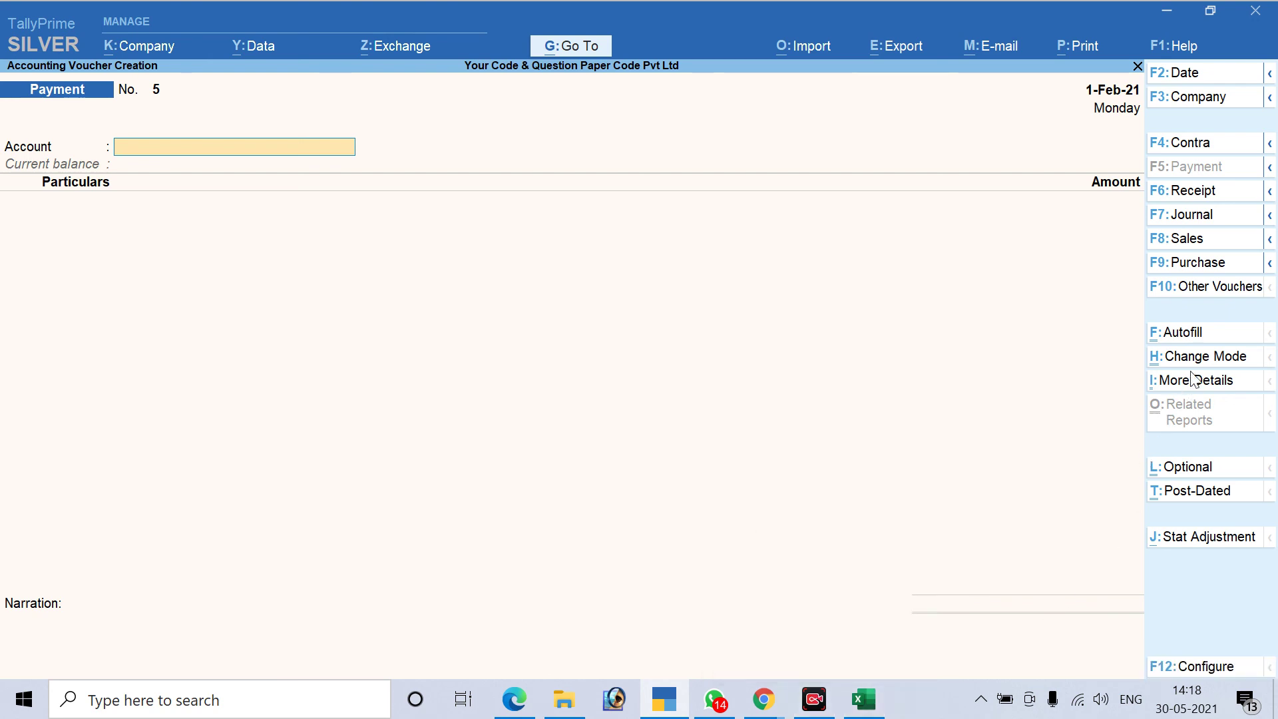
Back out to the Gateway and open a fresh payment voucher
left_click(1190, 336)
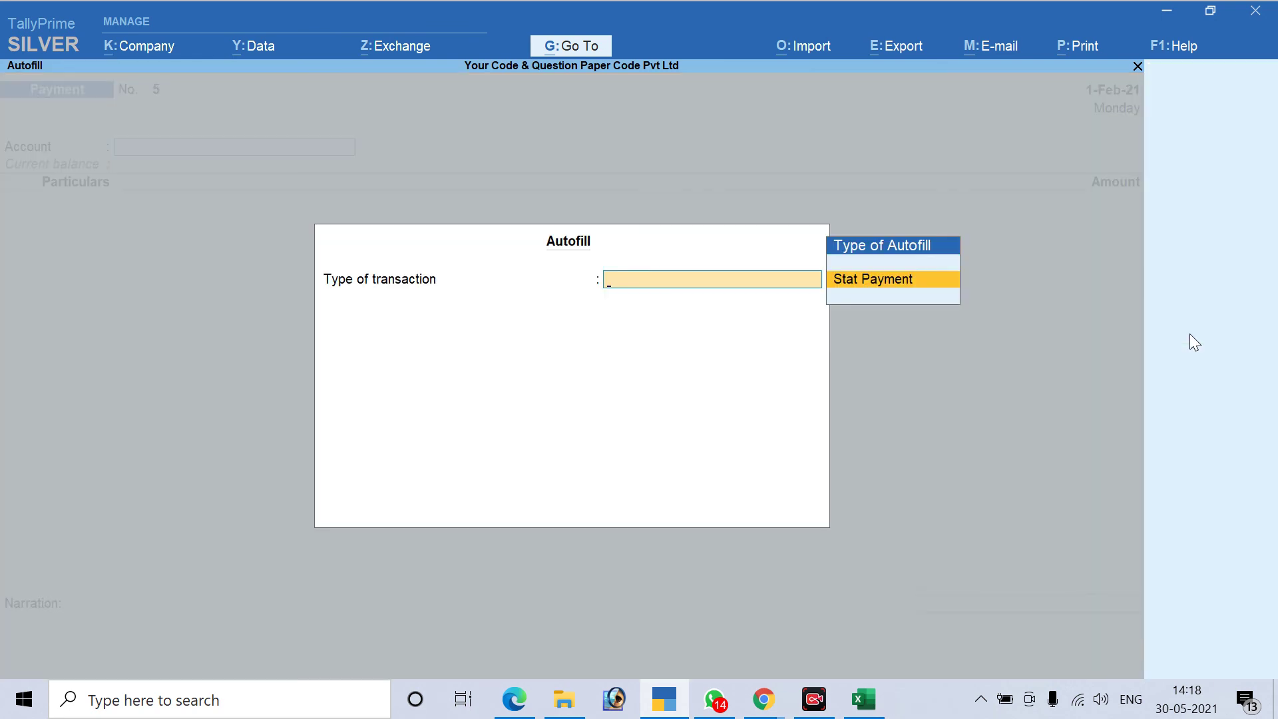
key("Escape")
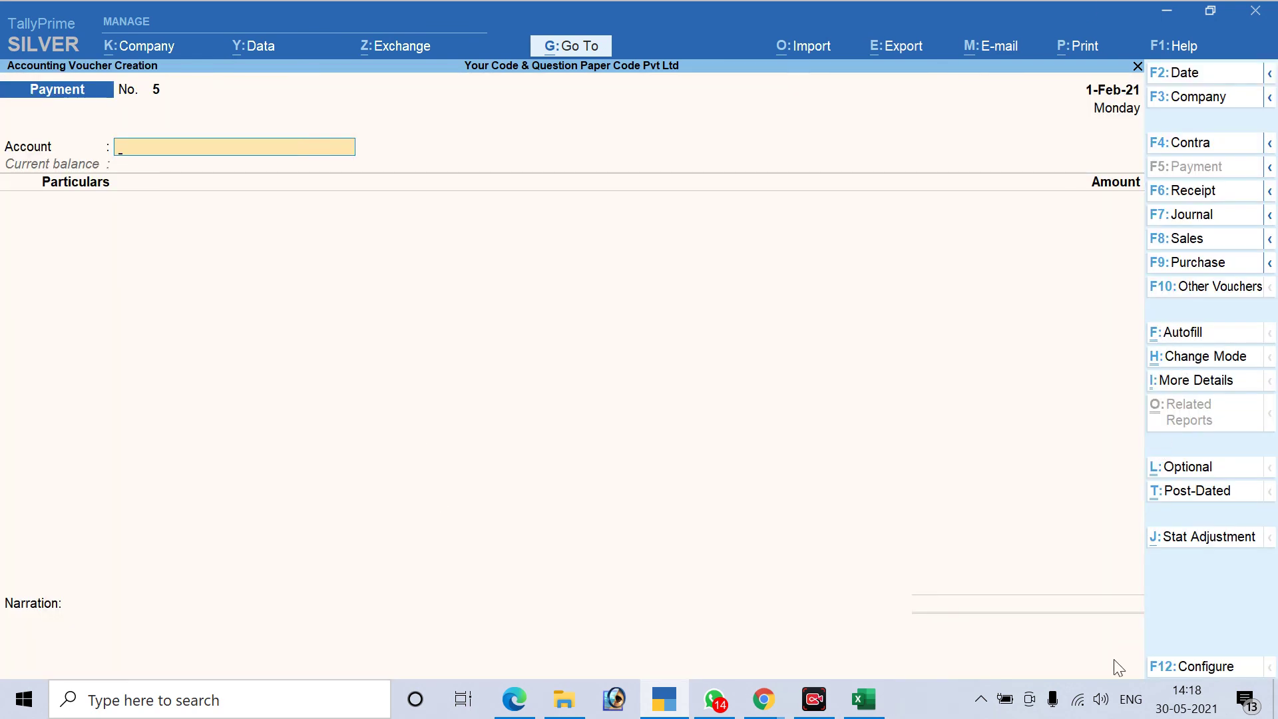
key("Escape")
key("Escape")
key("Escape")
key("Escape")
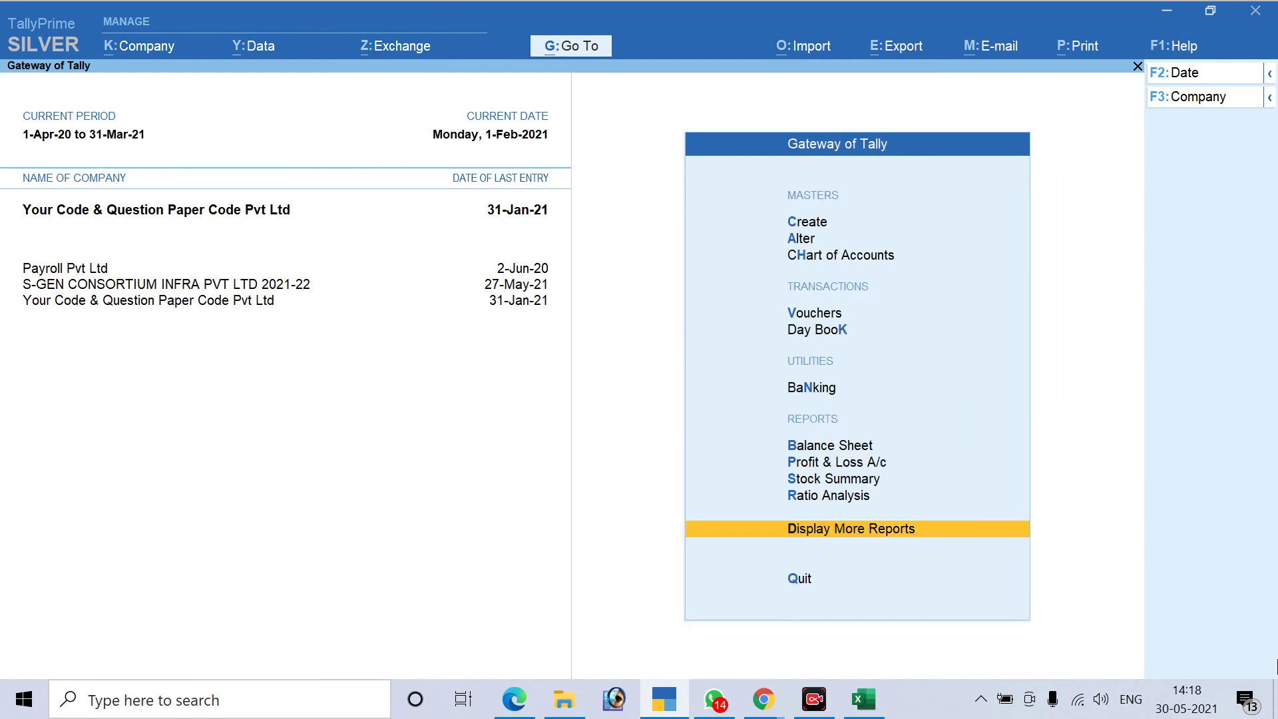
key("Escape")
key("Escape")
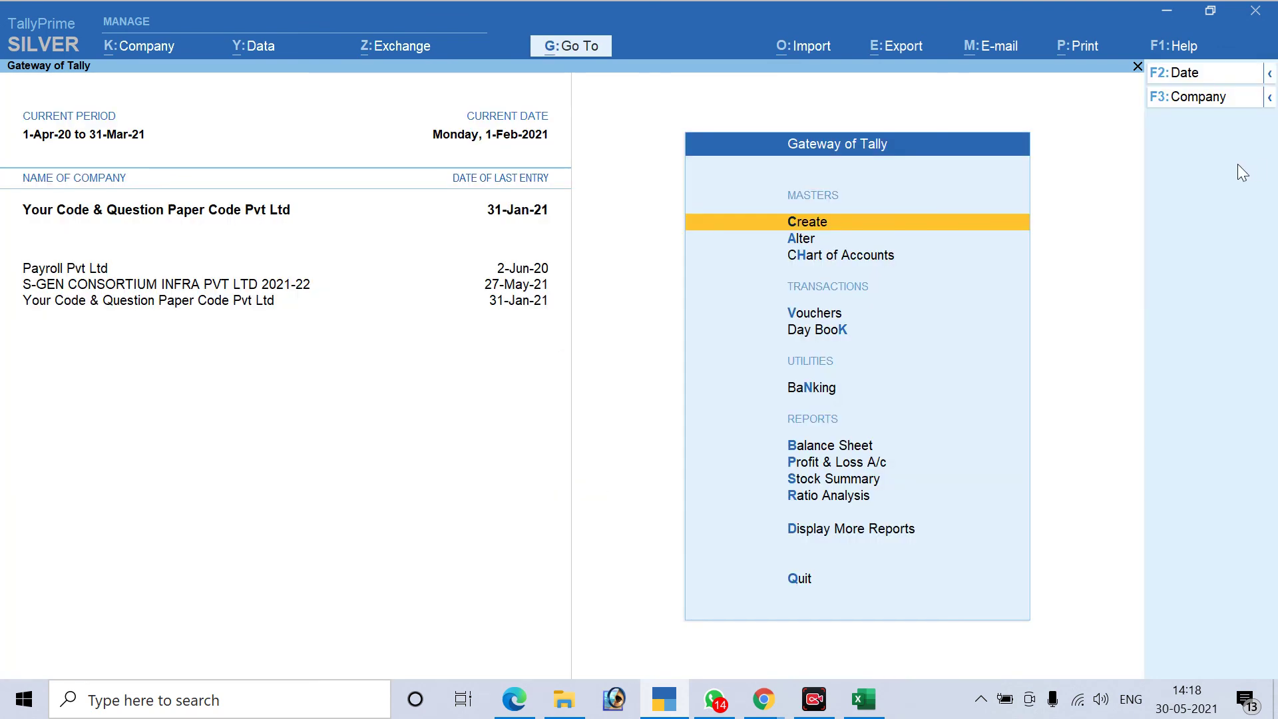
key("v")
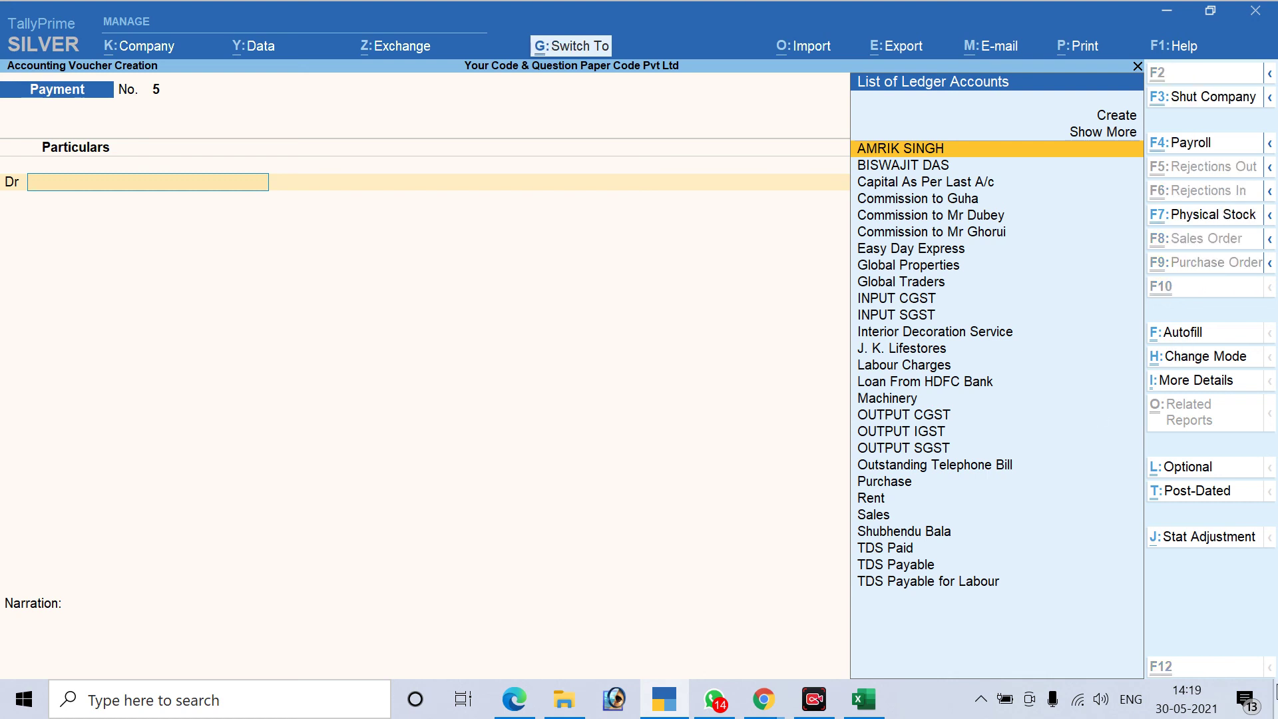
Autofill the voucher as a TDS Stat Payment for the period ending 31-Jan-21
key("ctrl+f")
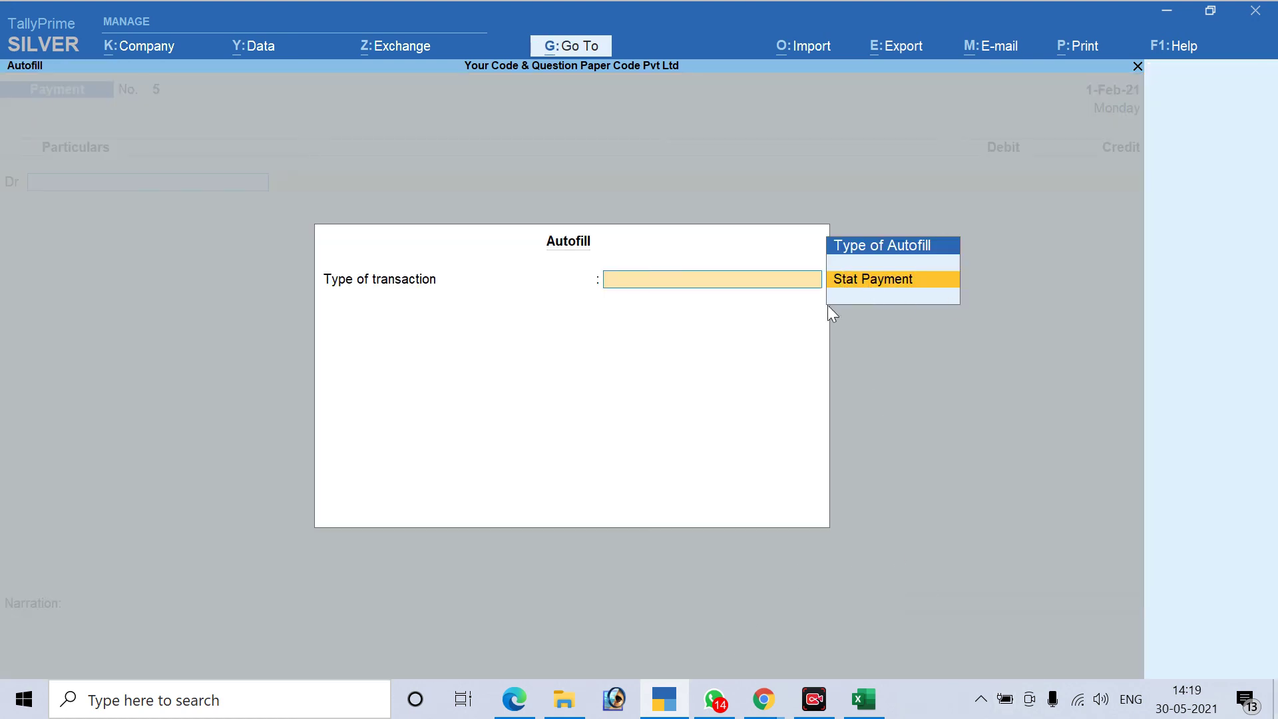
key("Return")
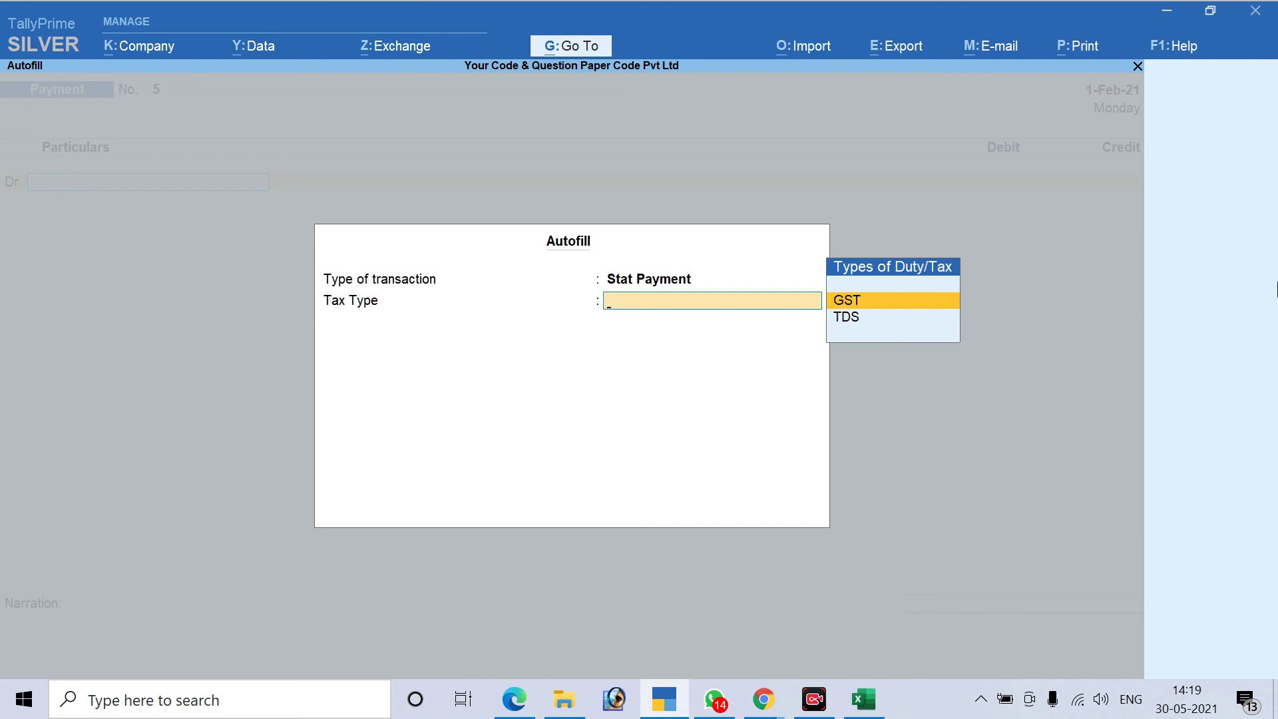
key("Down")
key("Return")
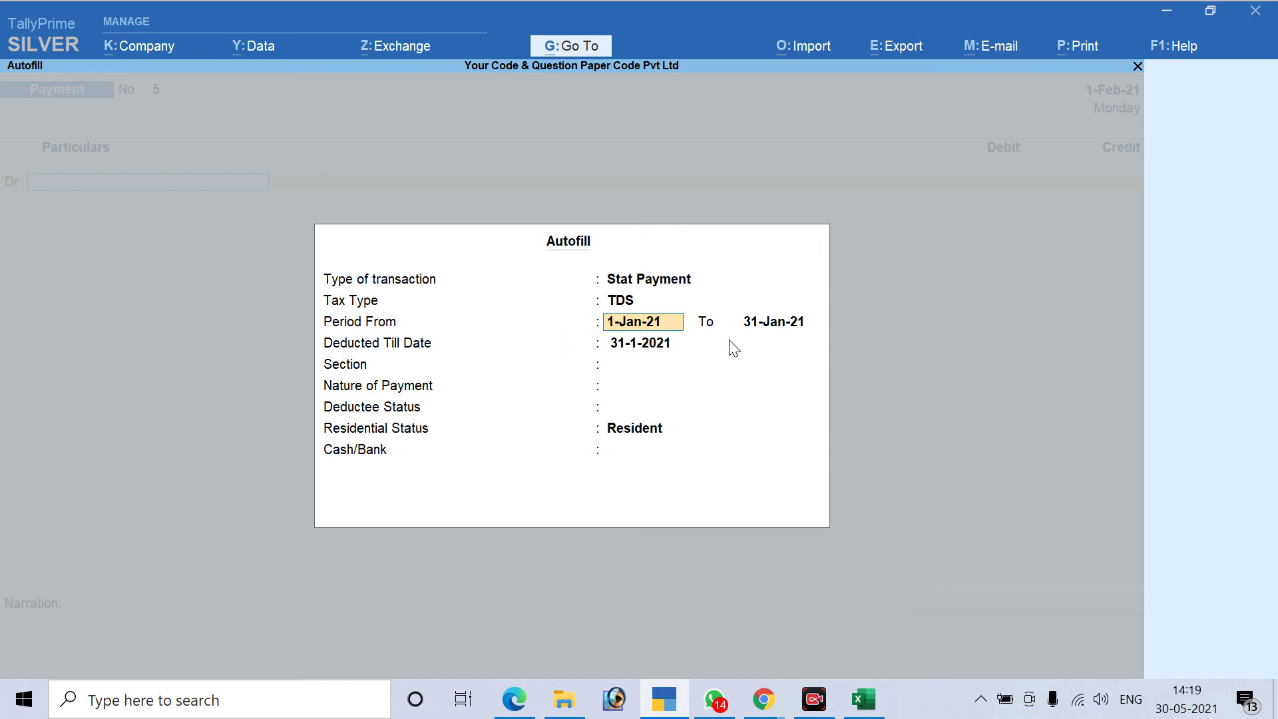
key("Return")
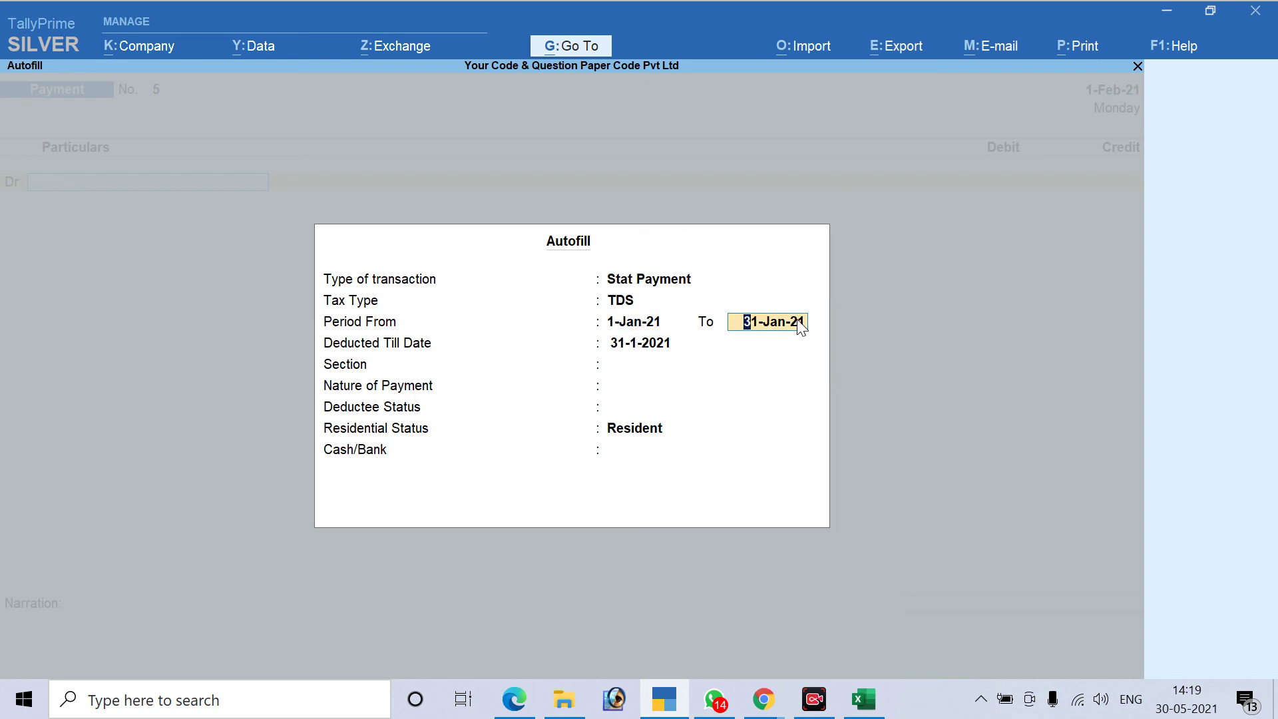
key("Return")
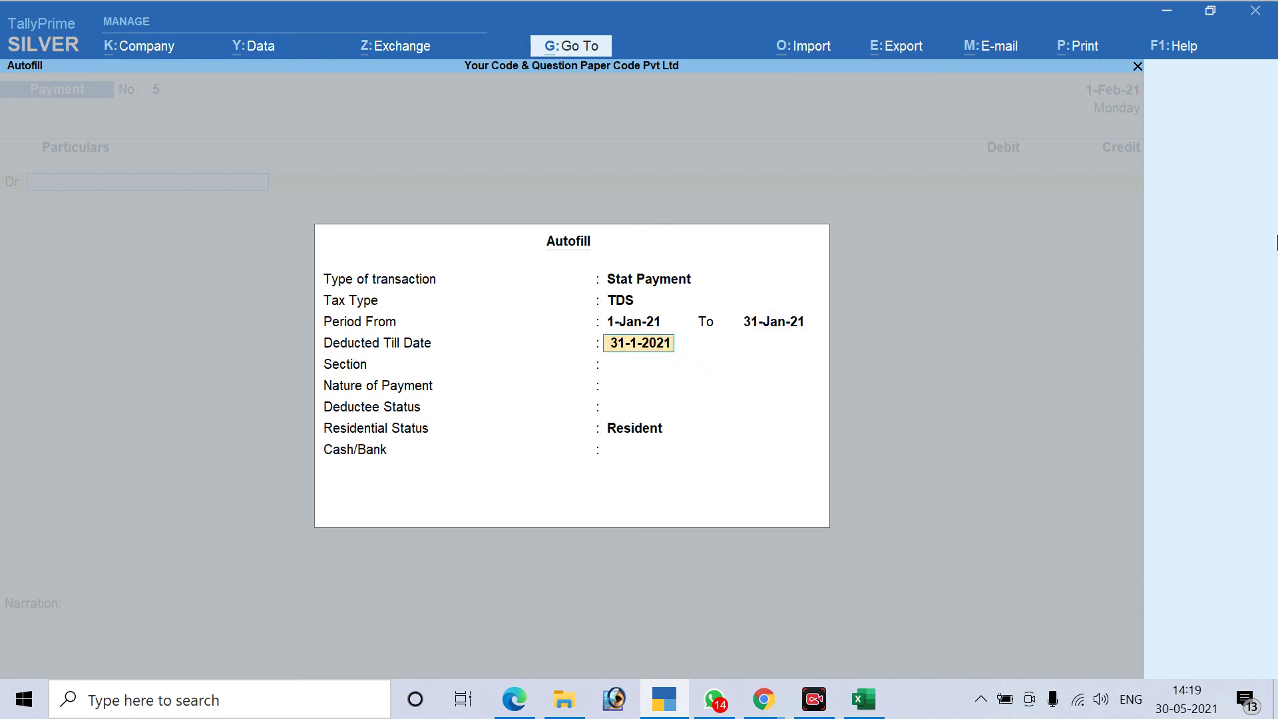
key("Return")
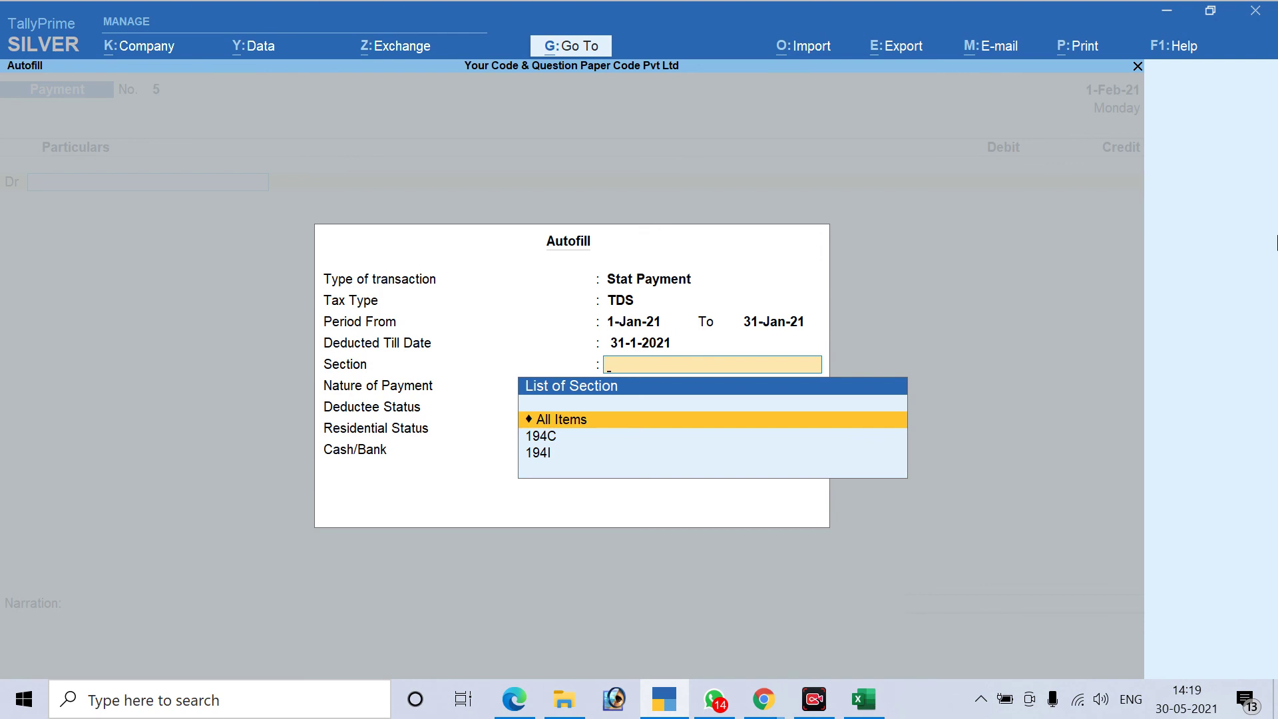
Choose section 194C TDS for Contractor, All Items statuses, and IDBI Bank to fill the voucher
key("Down")
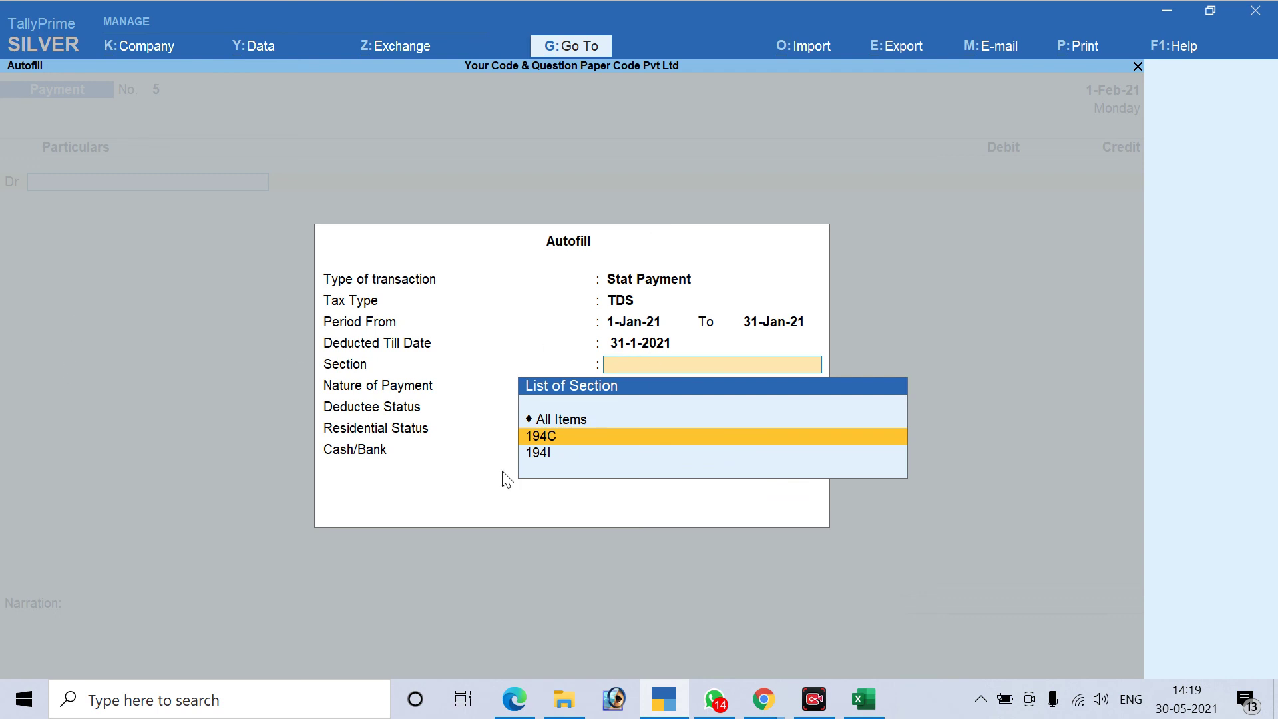
left_click(623, 430)
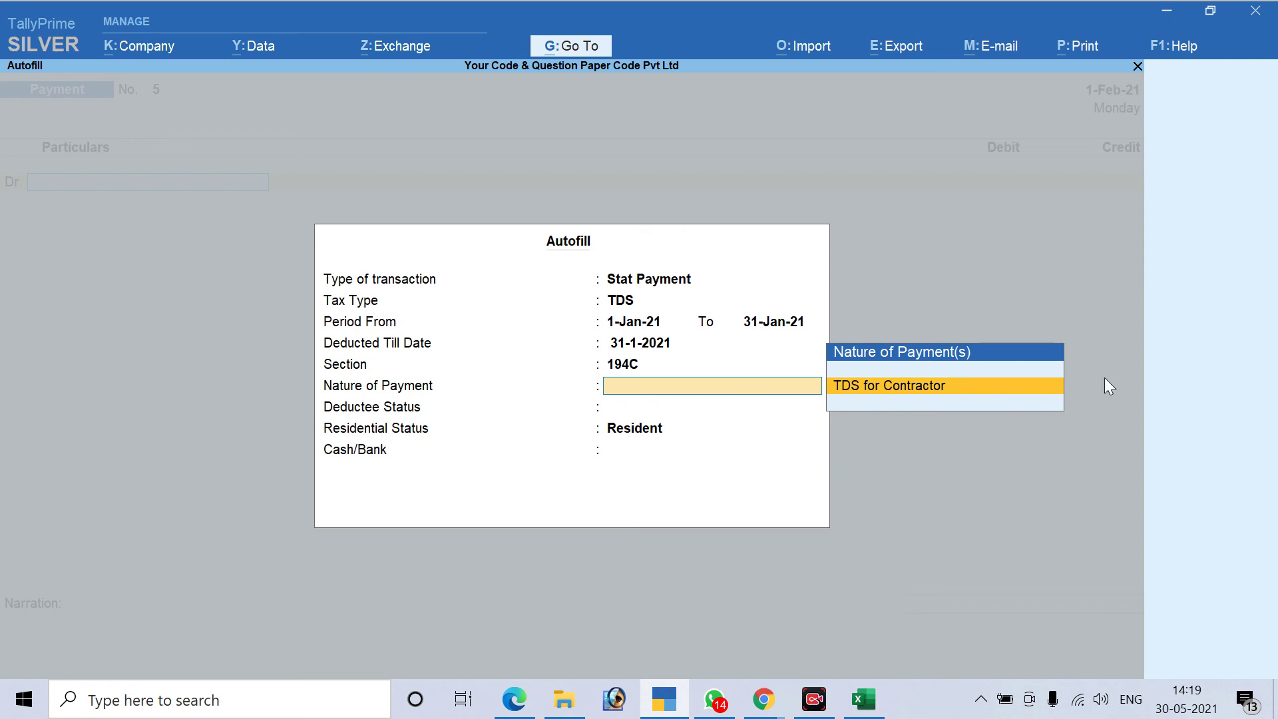
key("Return")
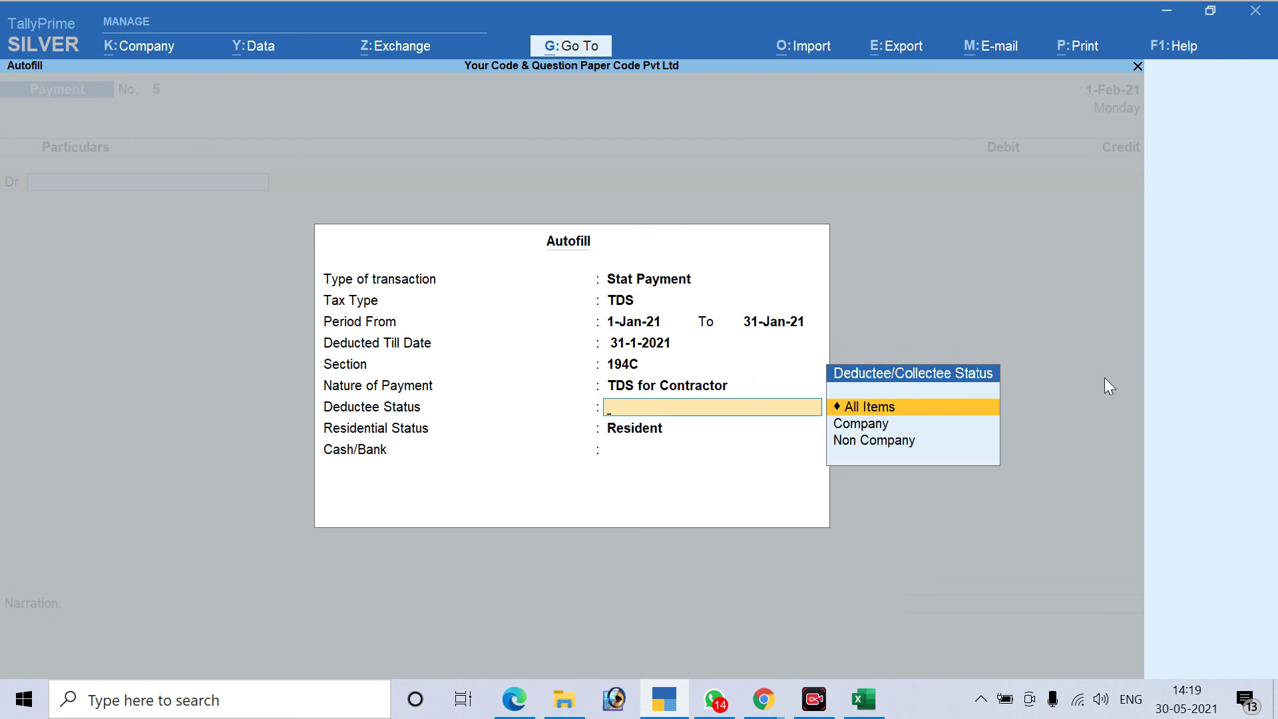
left_click(949, 418)
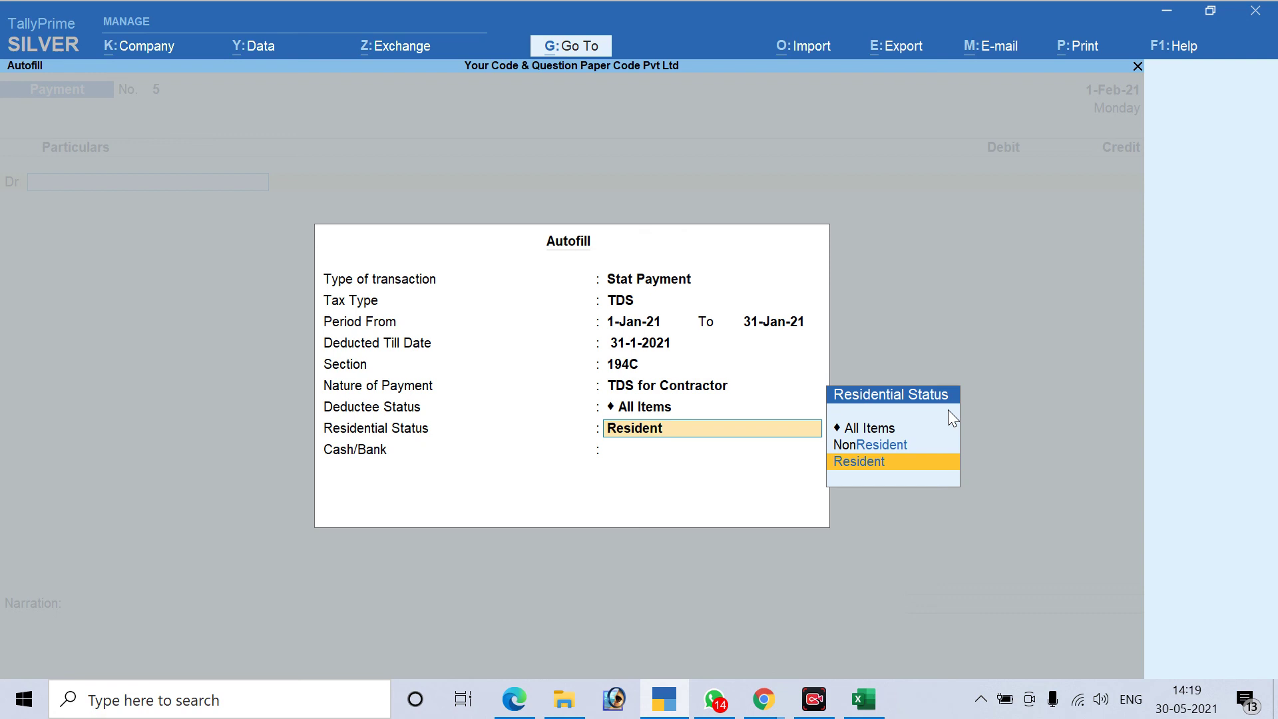
key("Up")
key("Up")
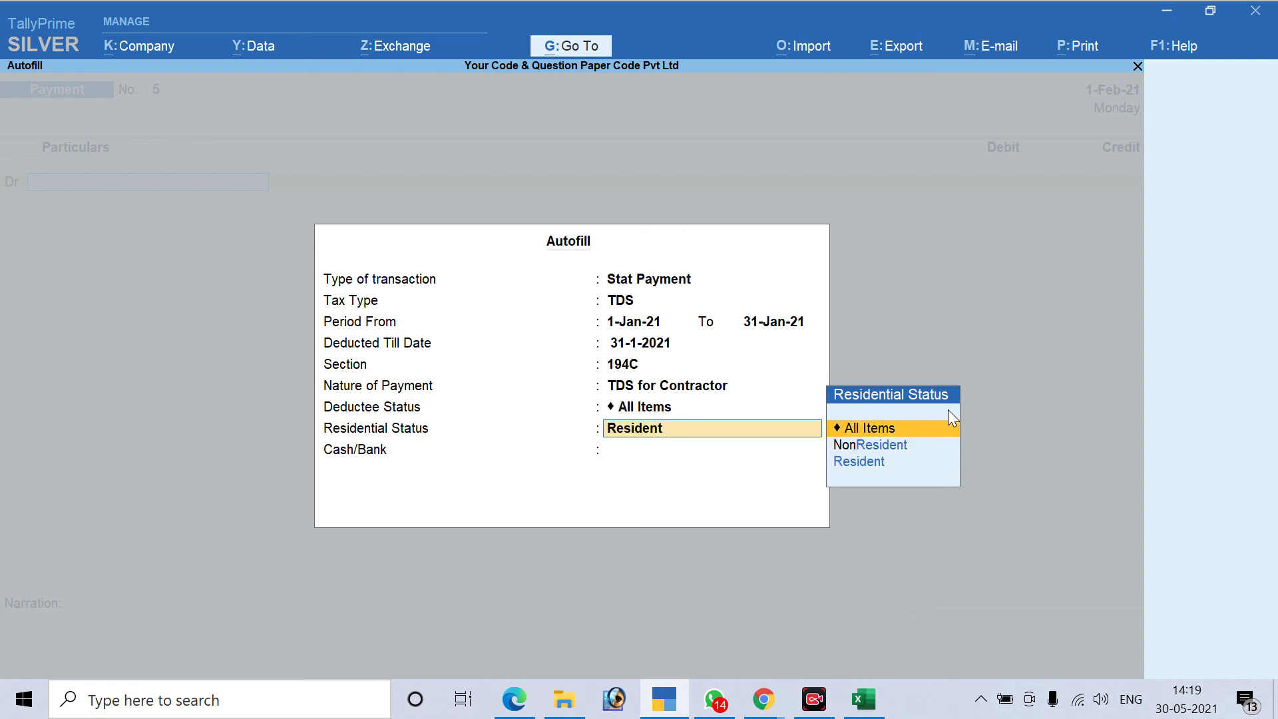
key("Return")
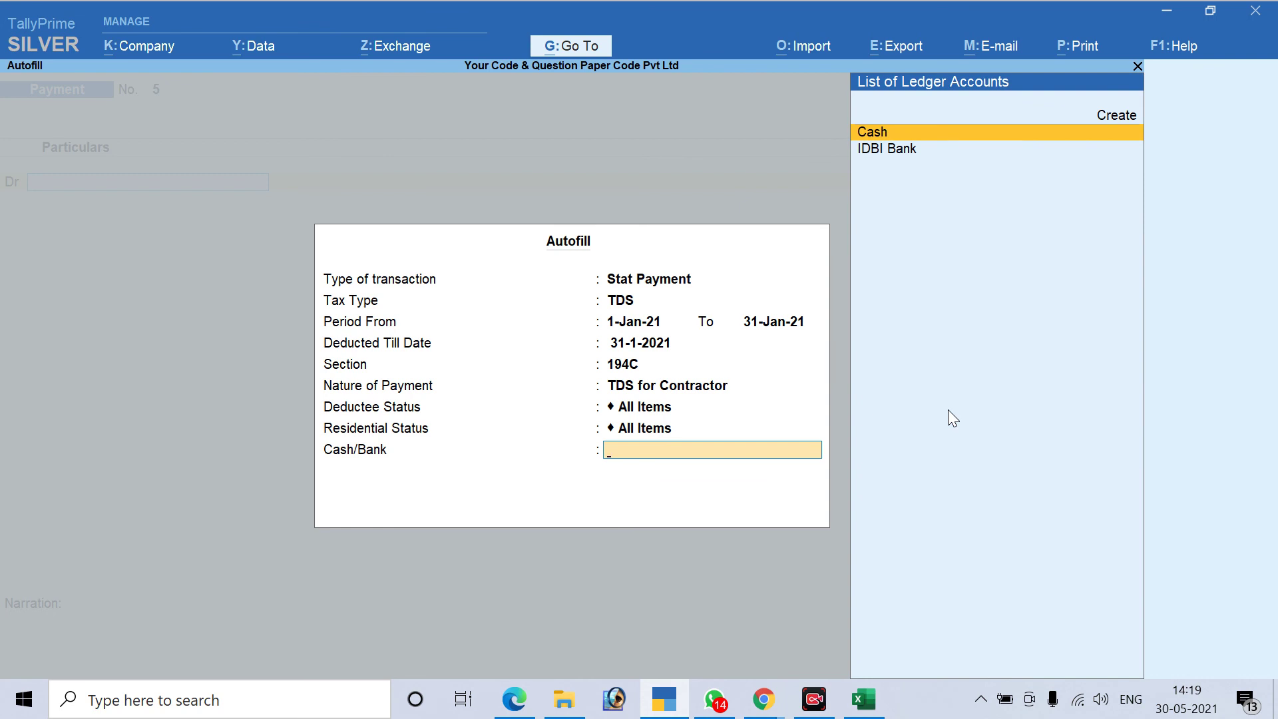
key("Down")
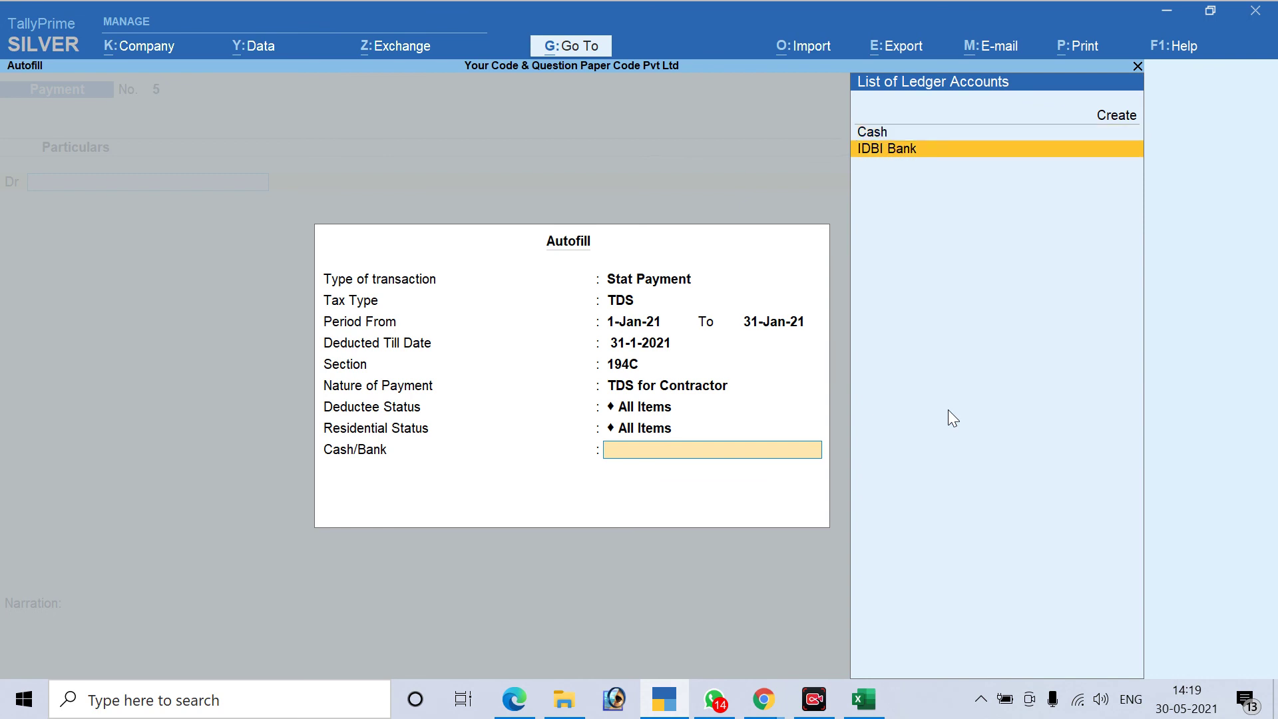
key("Return")
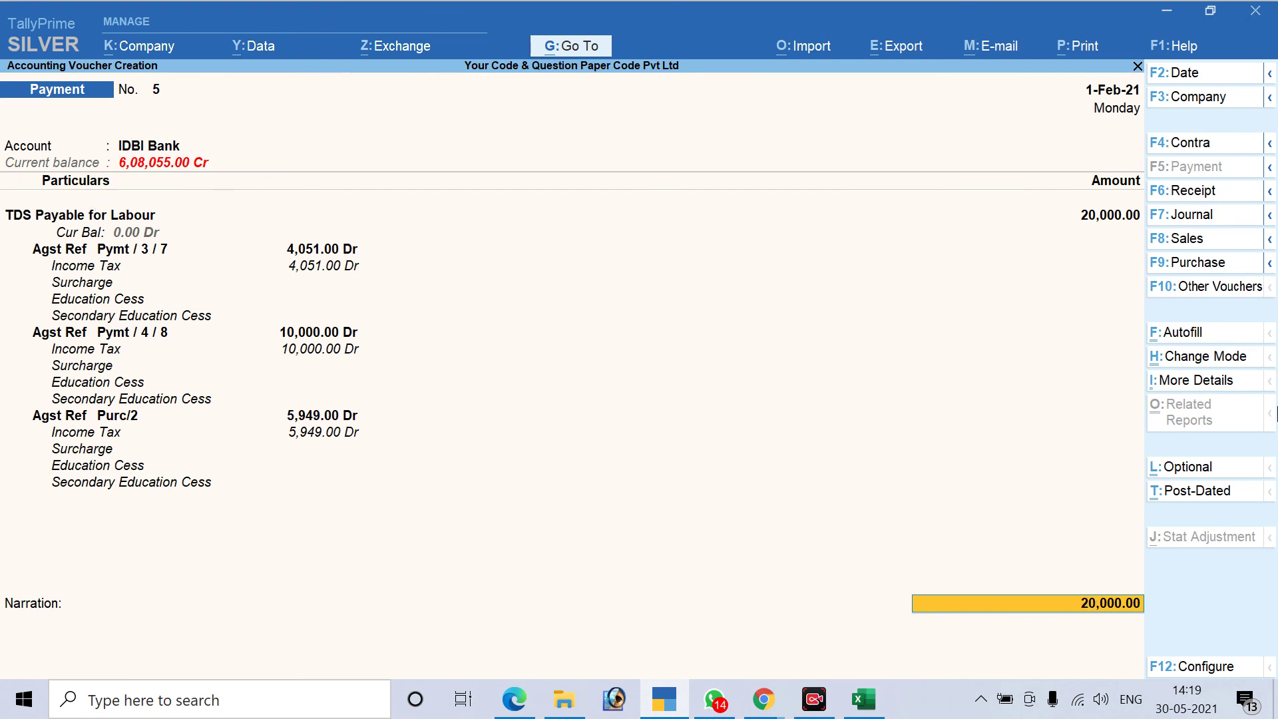
Enter cheque number 1254 in bank allocations and save the 20,000.00 payment voucher
key("Return")
key("Return")
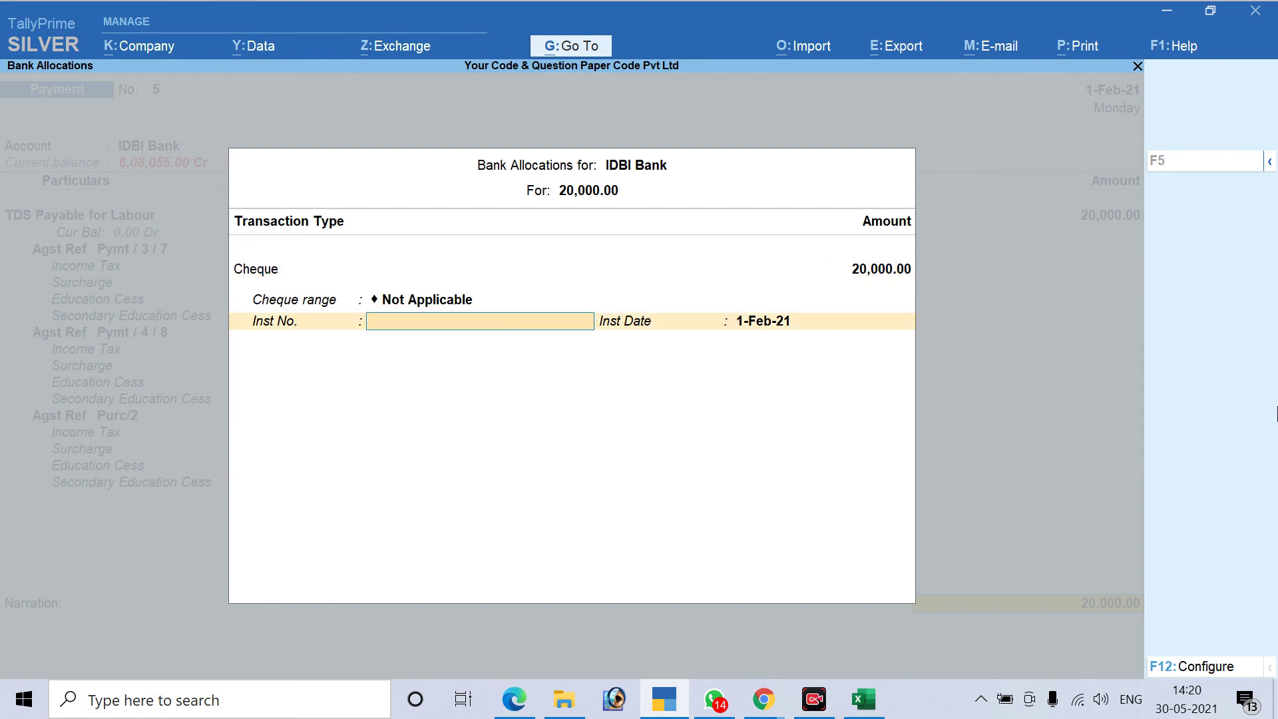
type("1254")
key("Return")
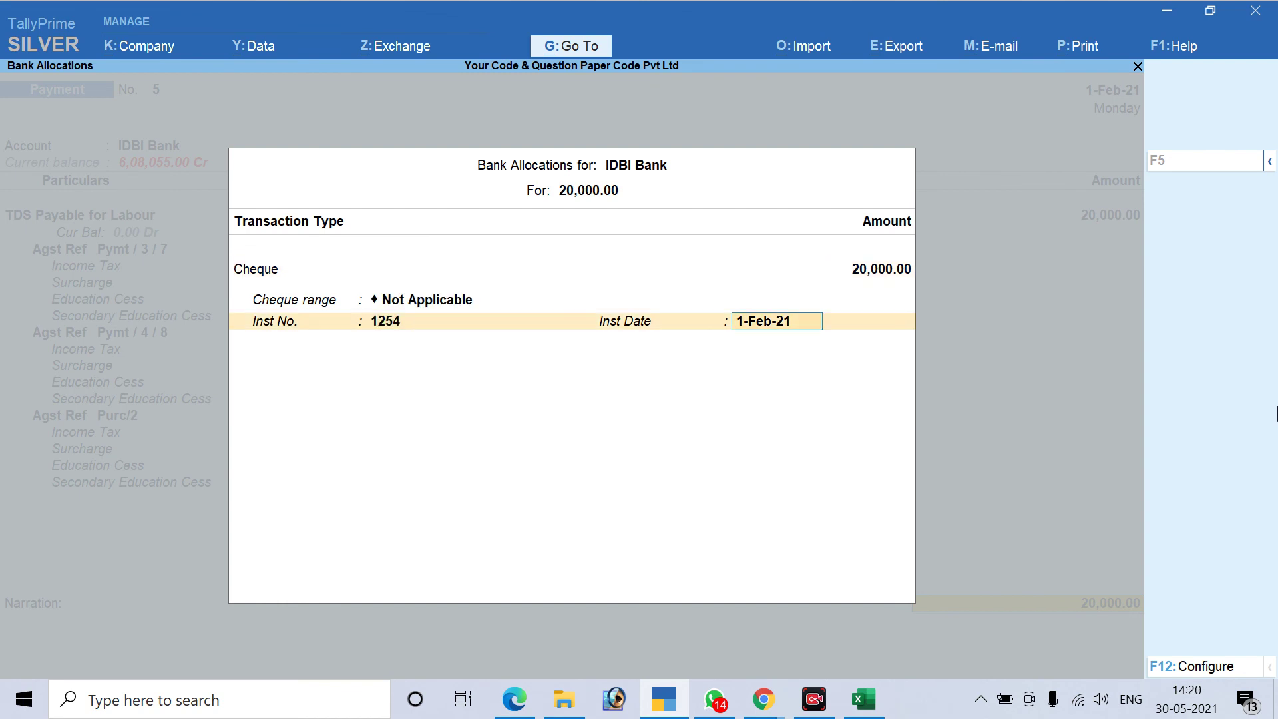
key("Return")
key("Return")
key("Return")
key("Return")
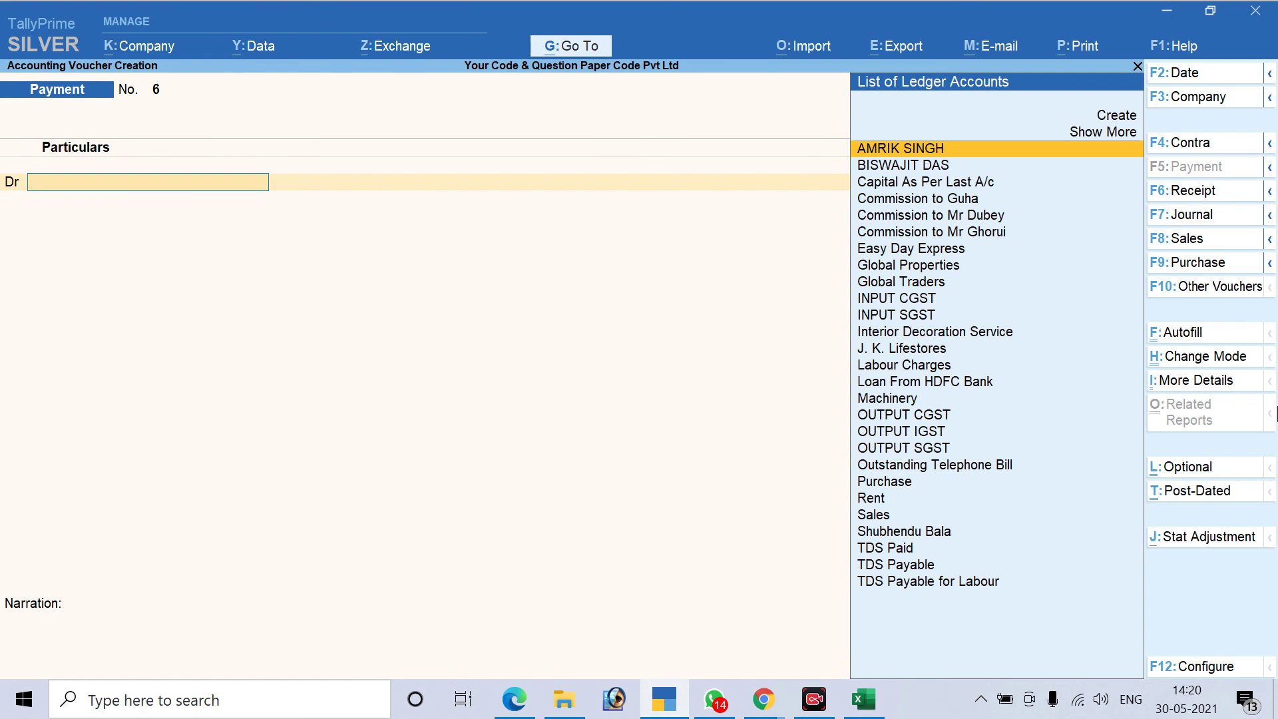
key("Escape")
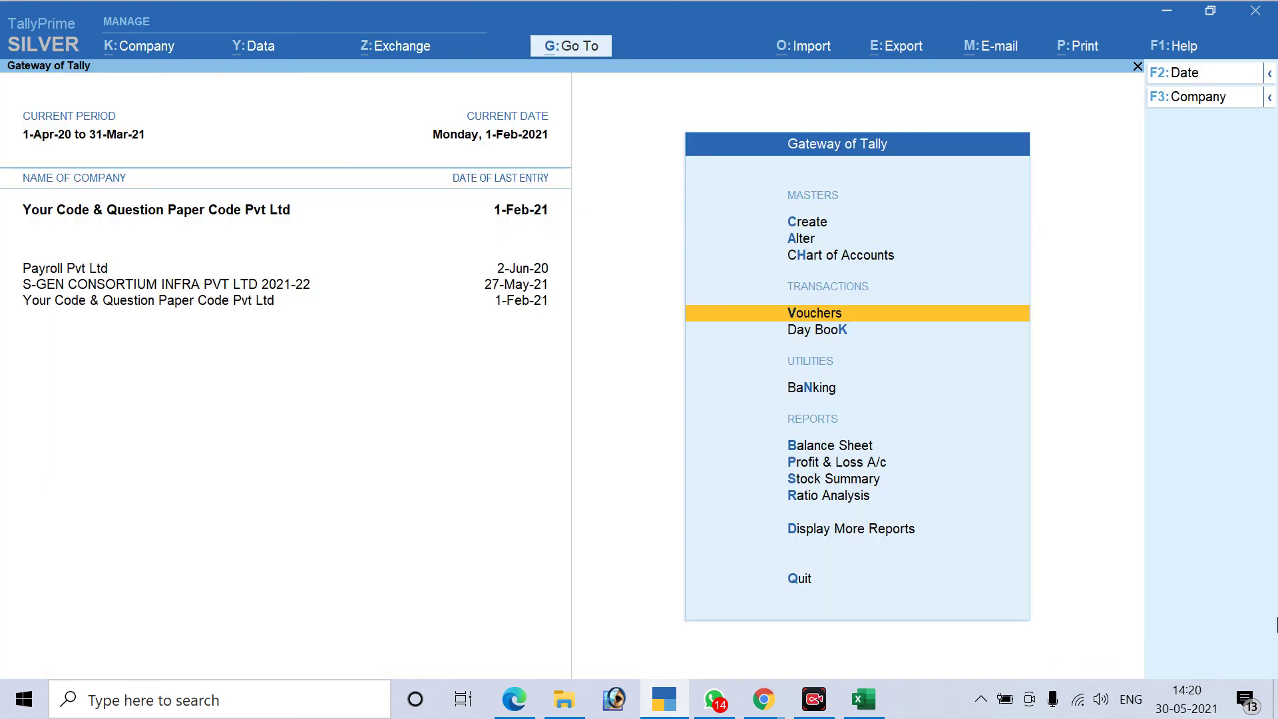
Open Form 26Q from Statutory Reports > TDS Reports
key("d")
key("u")
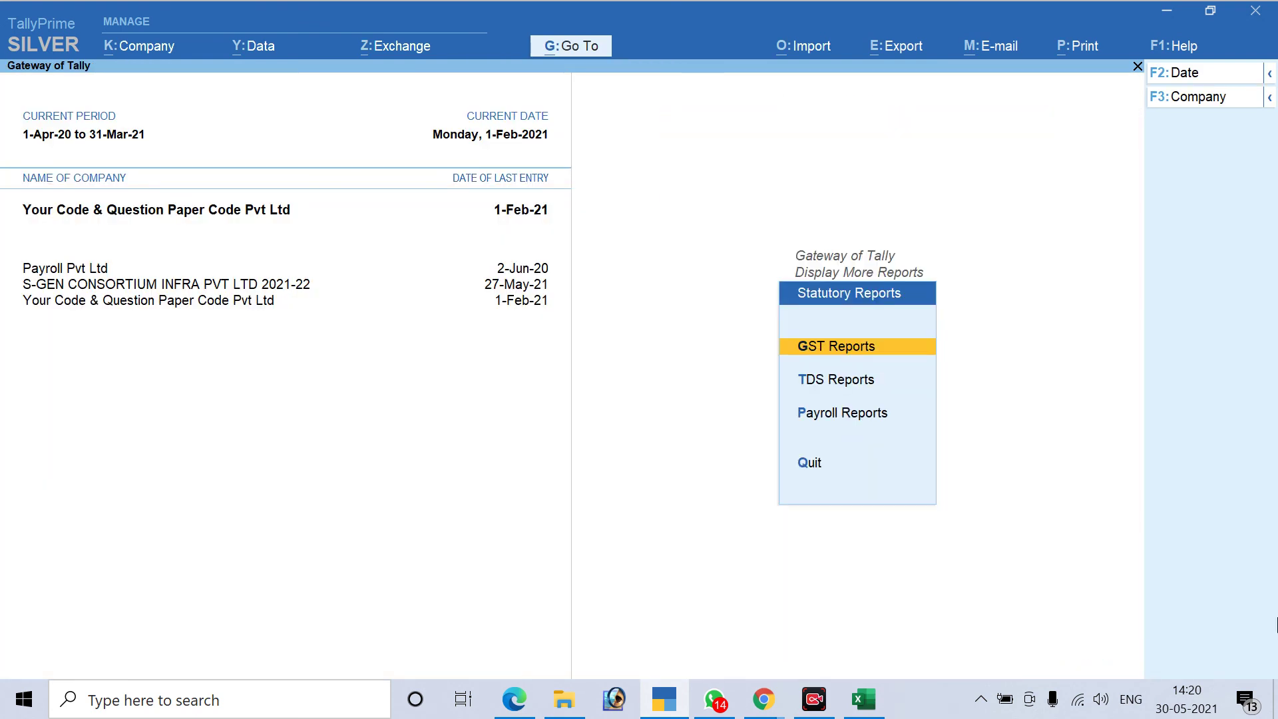
key("Down")
key("Return")
key("Down")
key("Down")
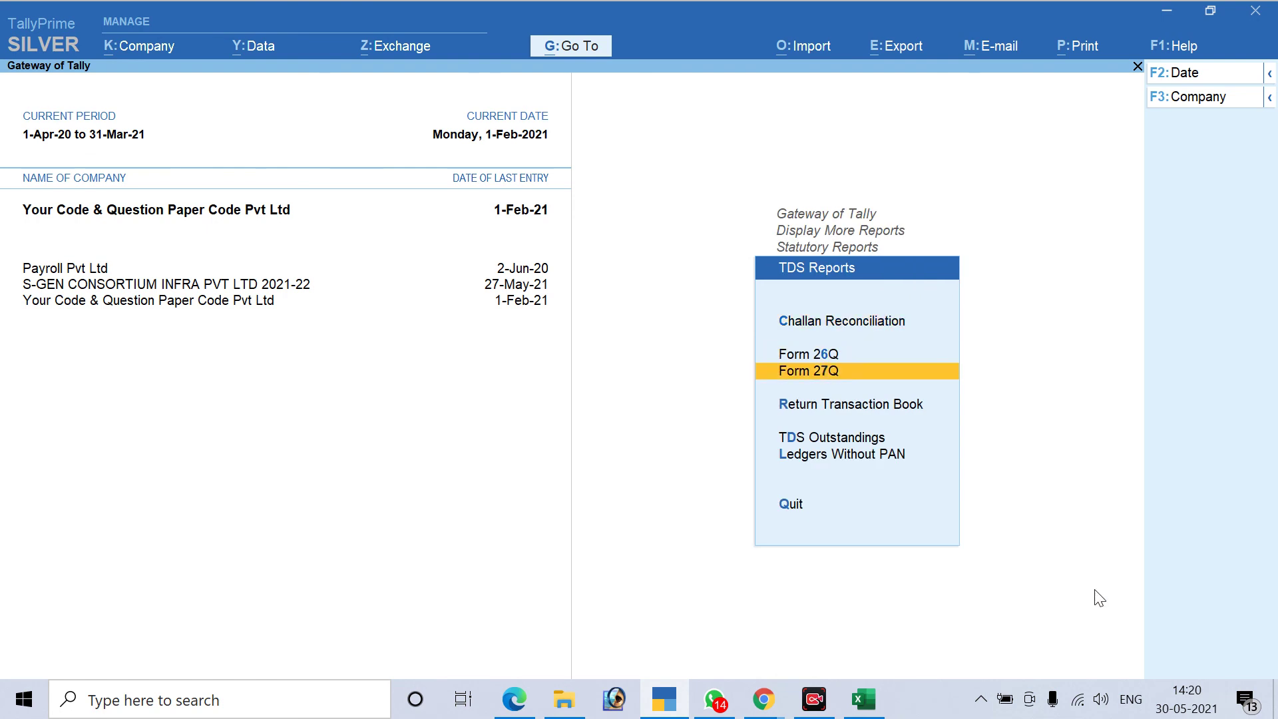
key("Up")
key("Return")
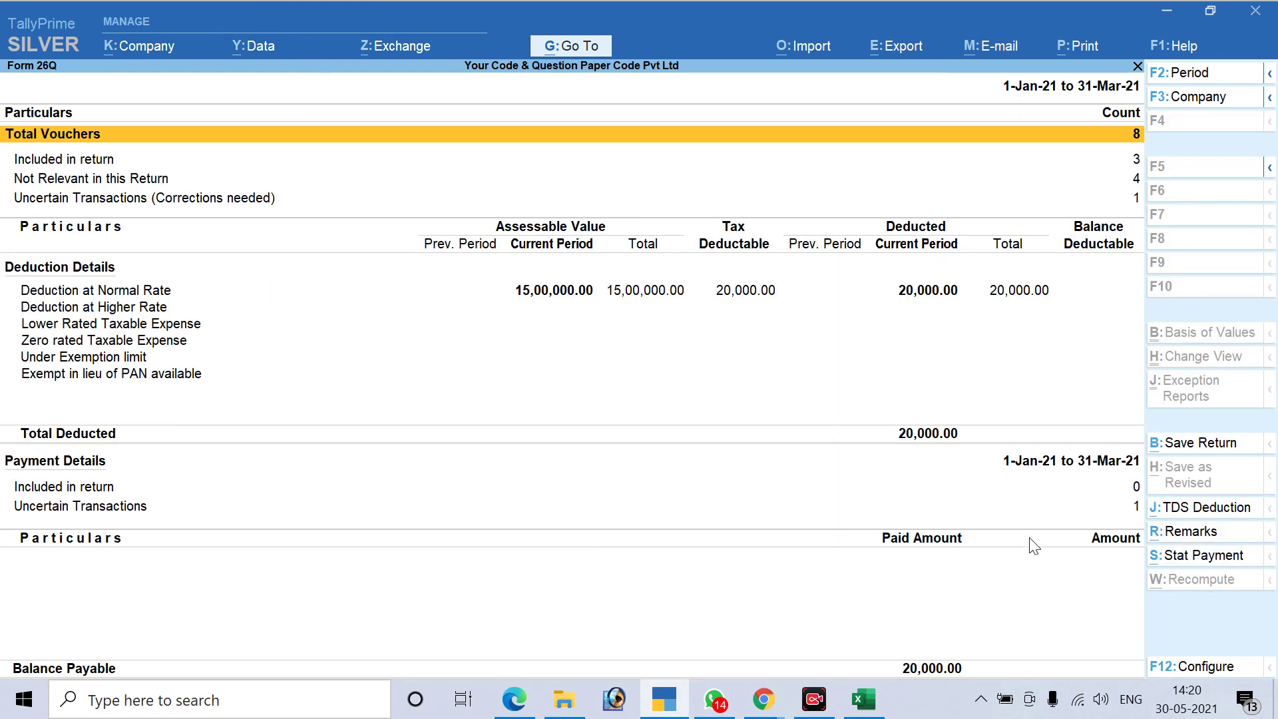
Set the Form 26Q period end to 31-1-21, review the balance payable, then close it
key("F2")
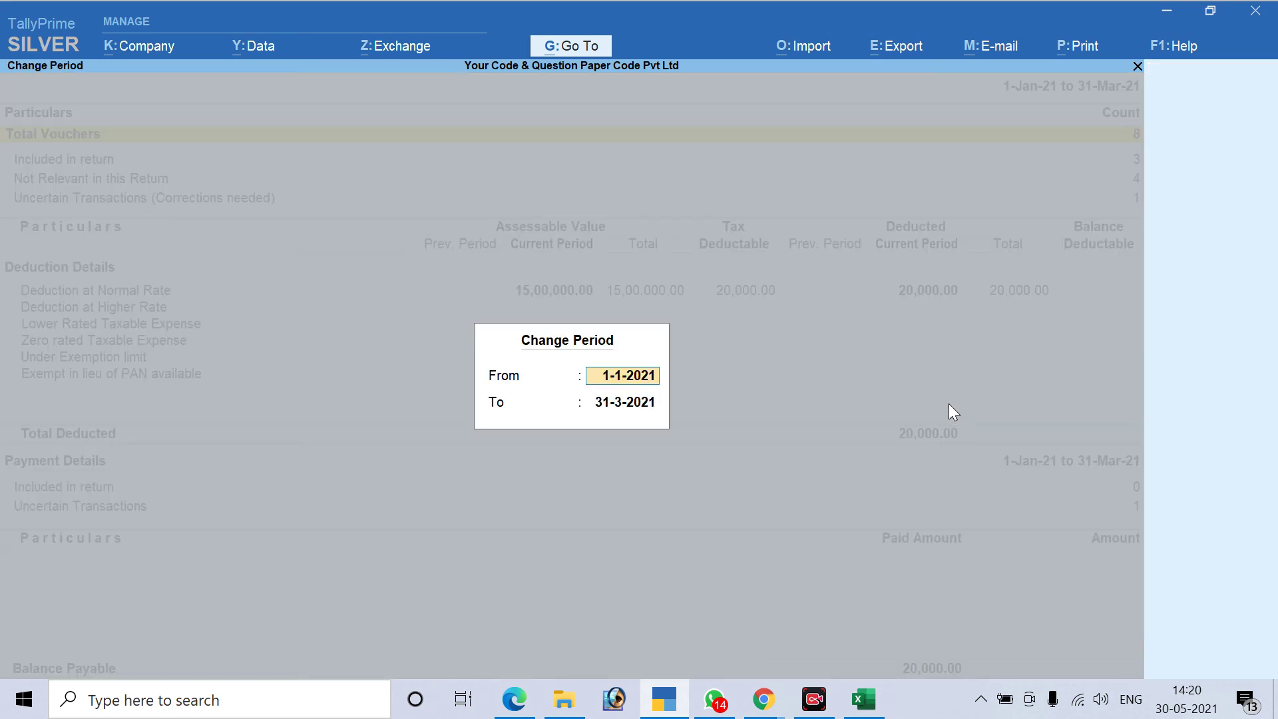
key("Return")
type("31.1.21")
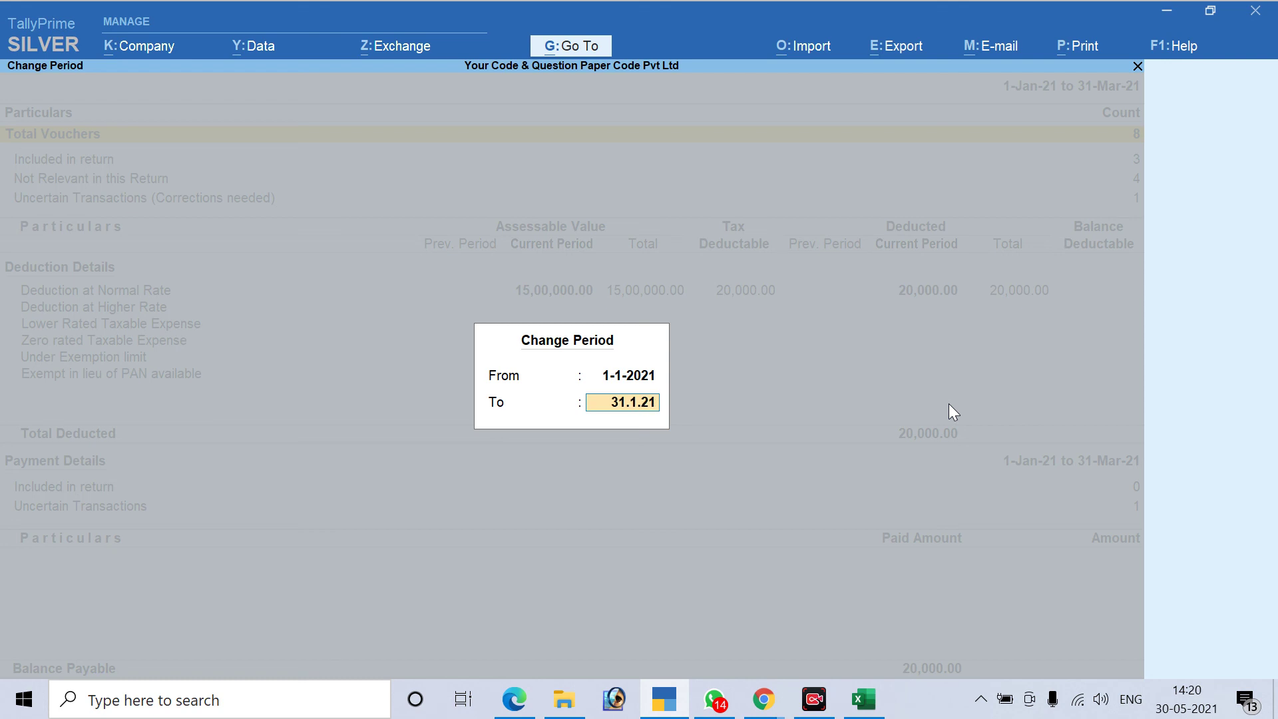
key("Return")
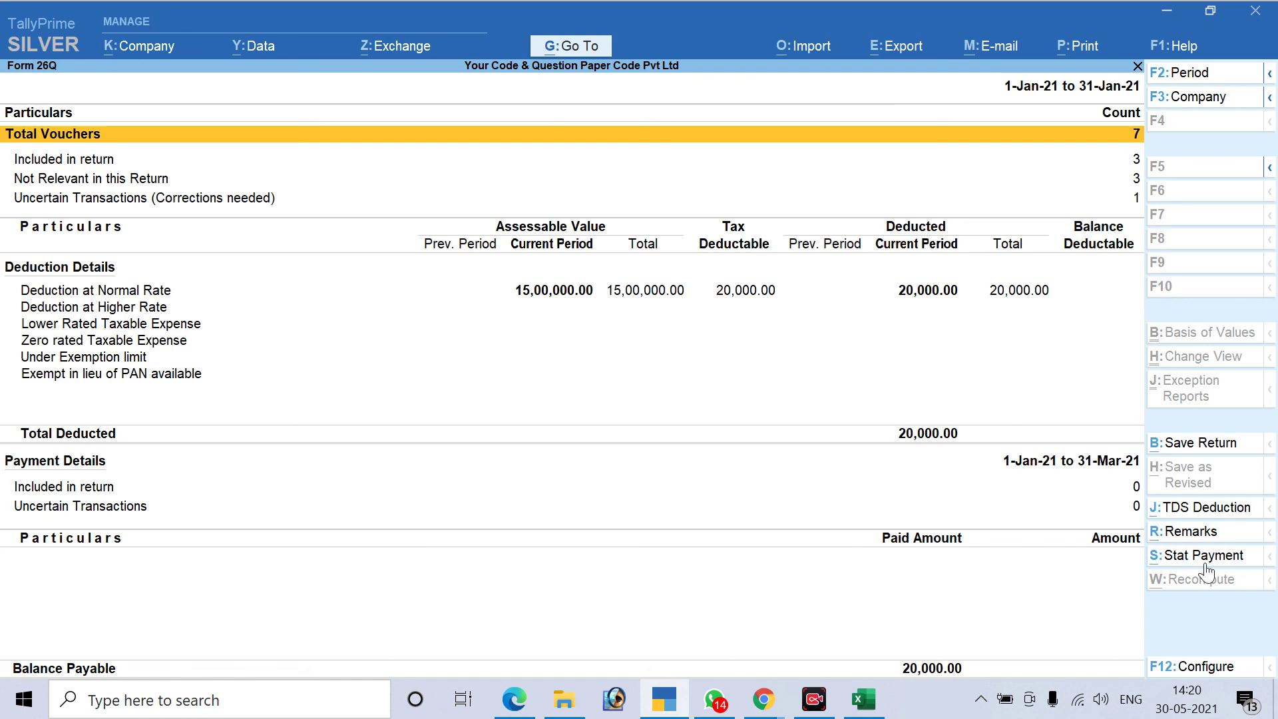
key("Escape")
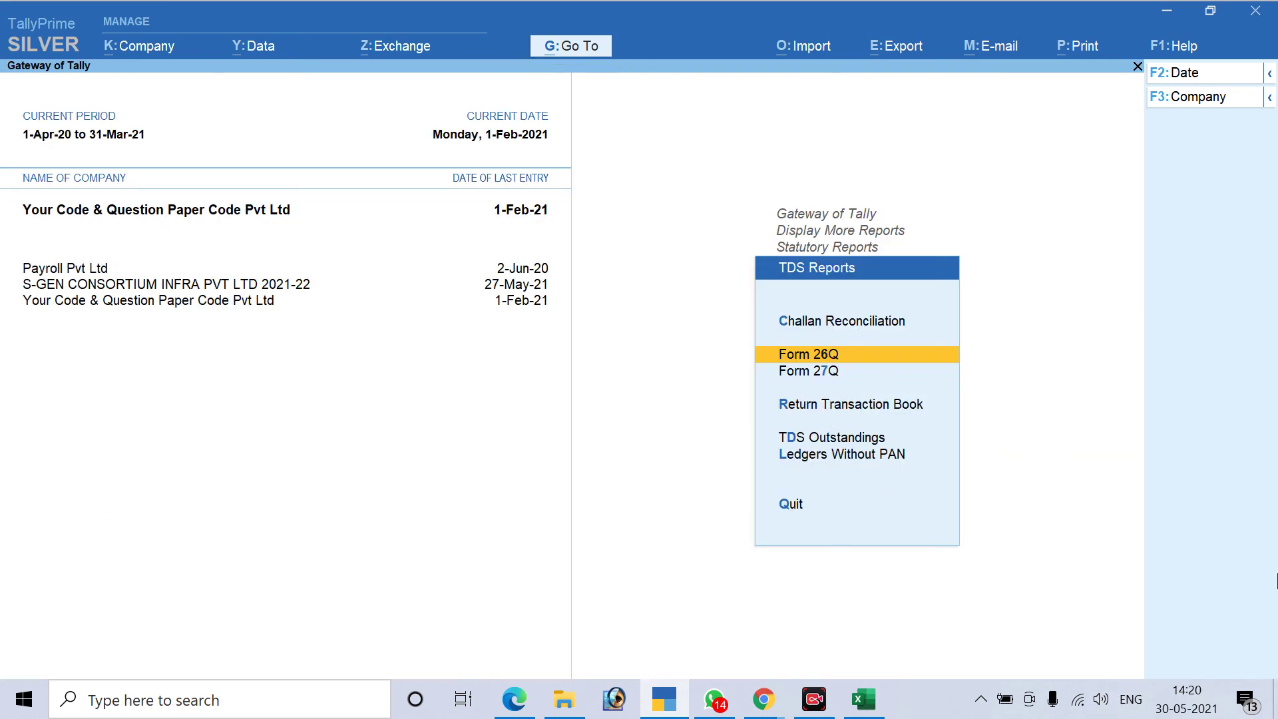
Check TDS Outstandings, then open Challan Reconciliation showing the 20,000.00 194C payment
key("Down")
key("Down")
key("Down")
key("Down")
key("Up")
key("Return")
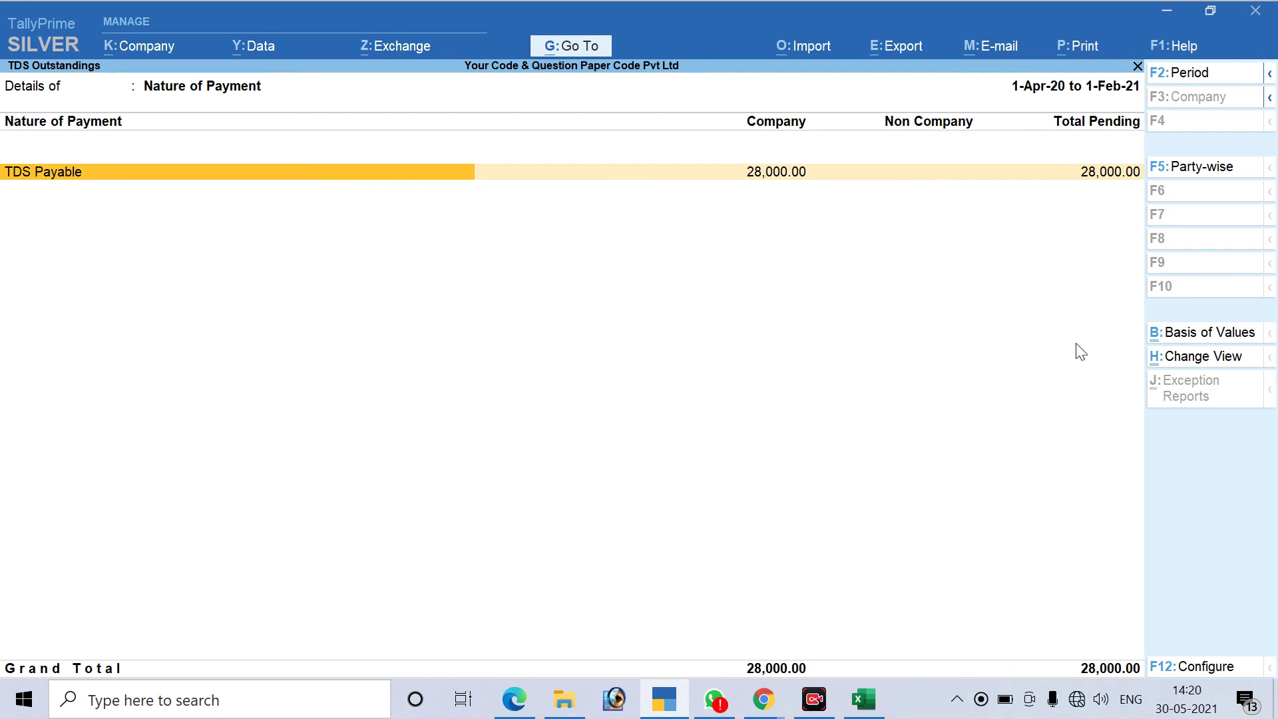
key("Escape")
key("Escape")
key("Return")
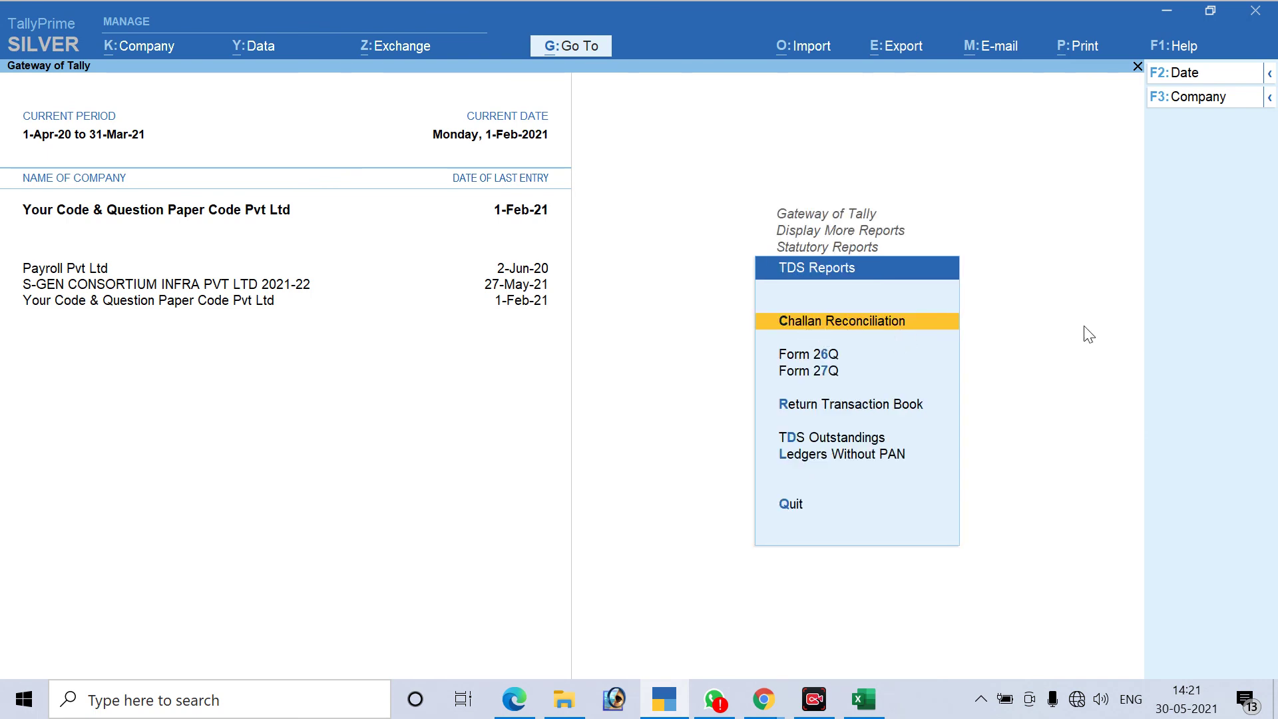
key("Return")
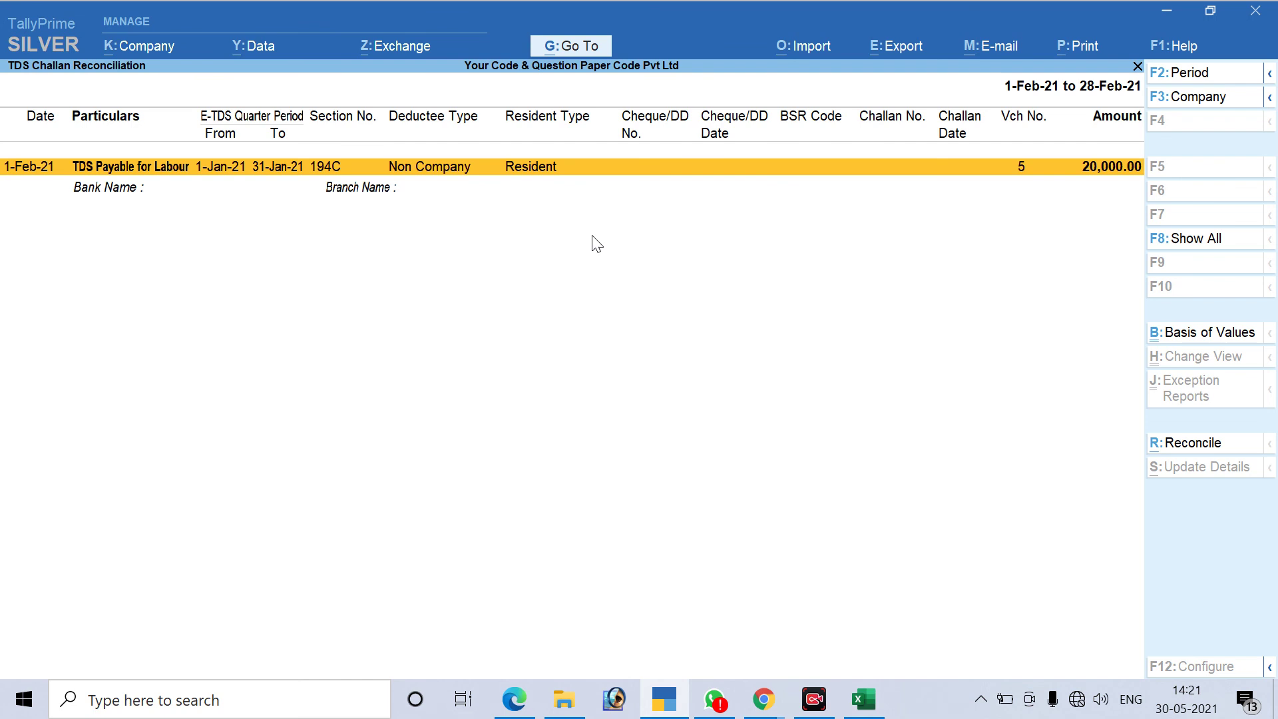